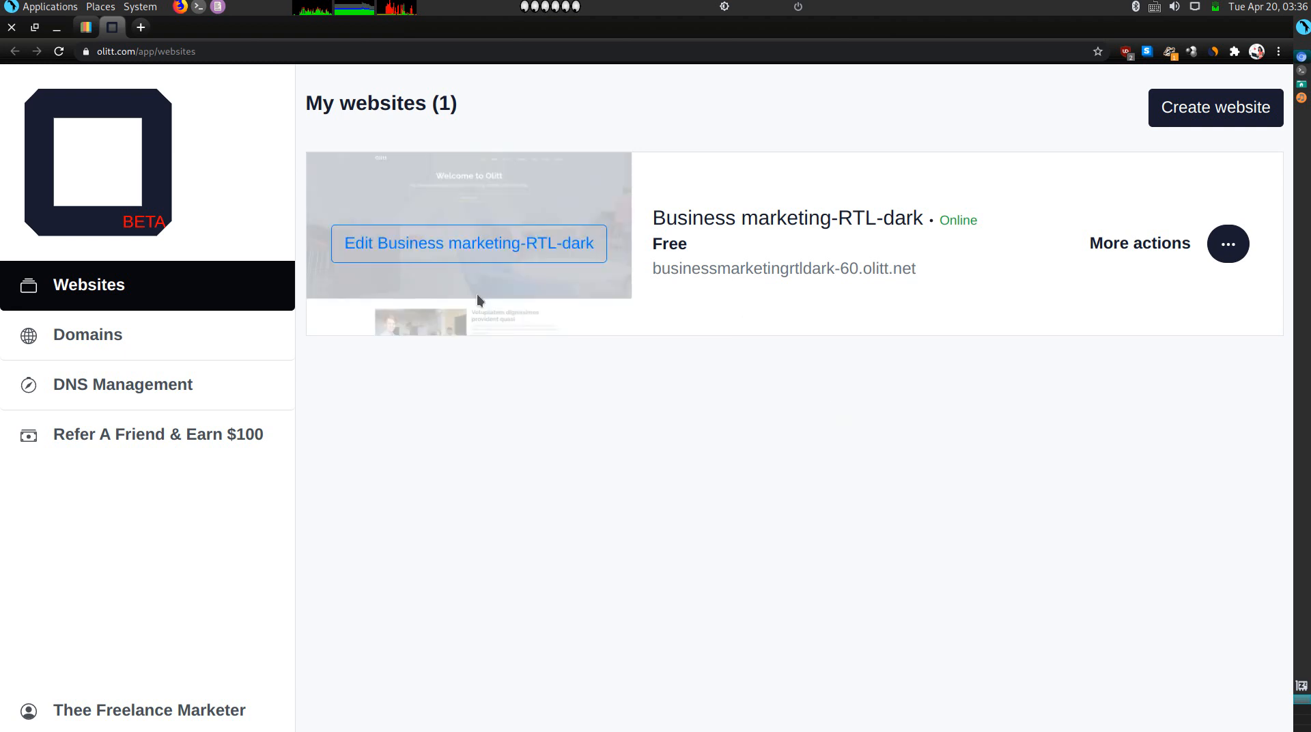
# Open the Business marketing-RTL-dark website from Olitt's My websites list in the page editor.
pyautogui.click(88, 28)
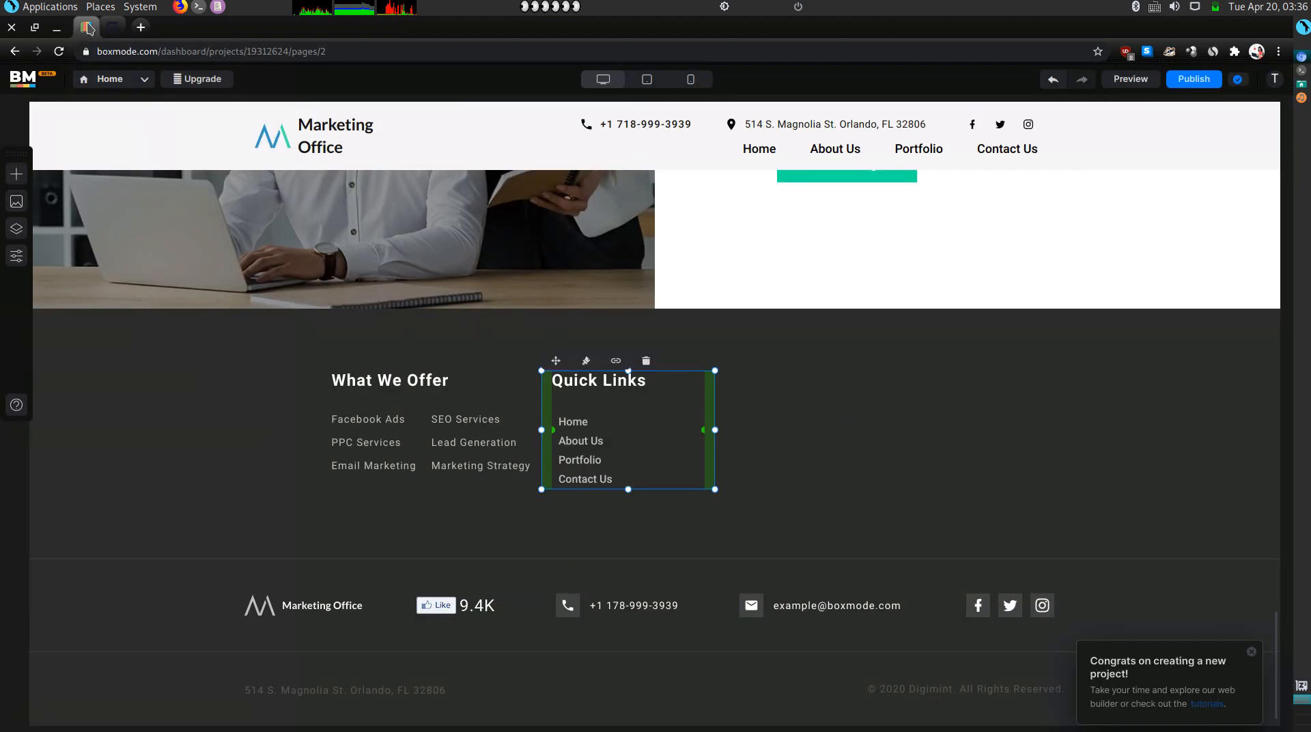
pyautogui.scroll(15, 311, 349)
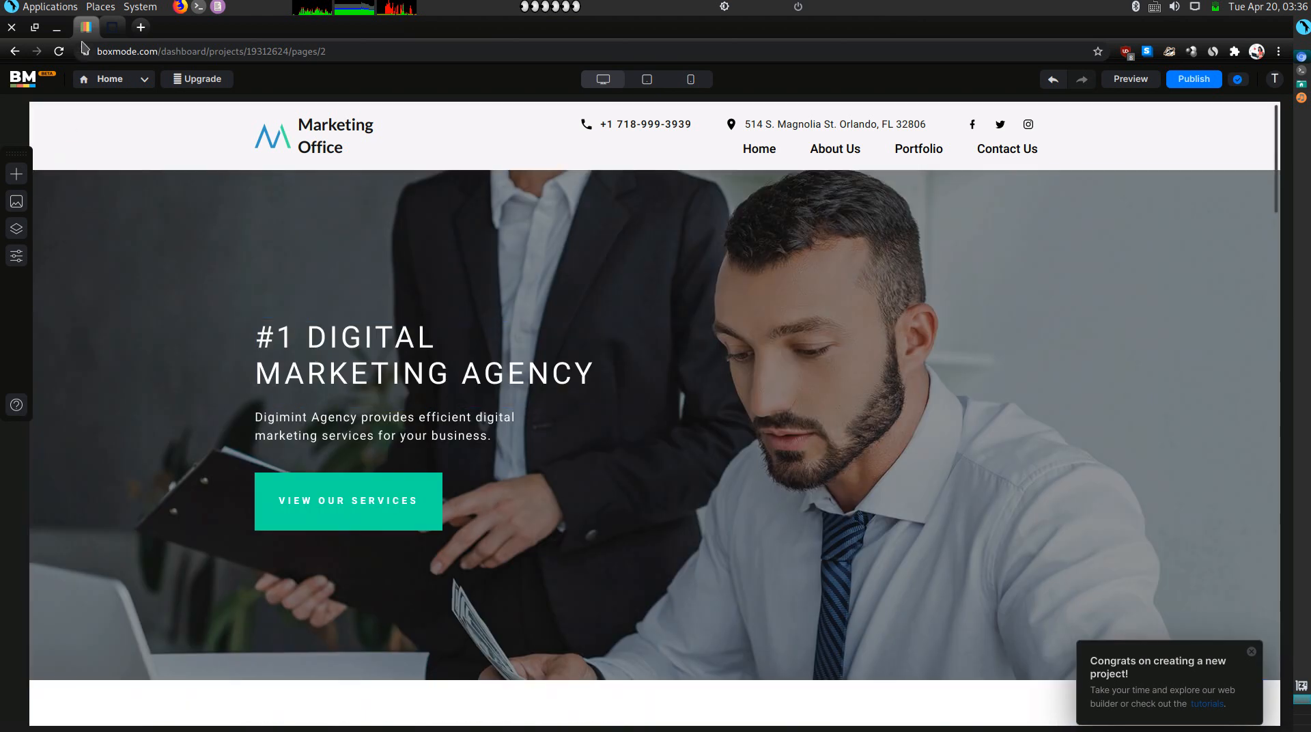
pyautogui.click(113, 33)
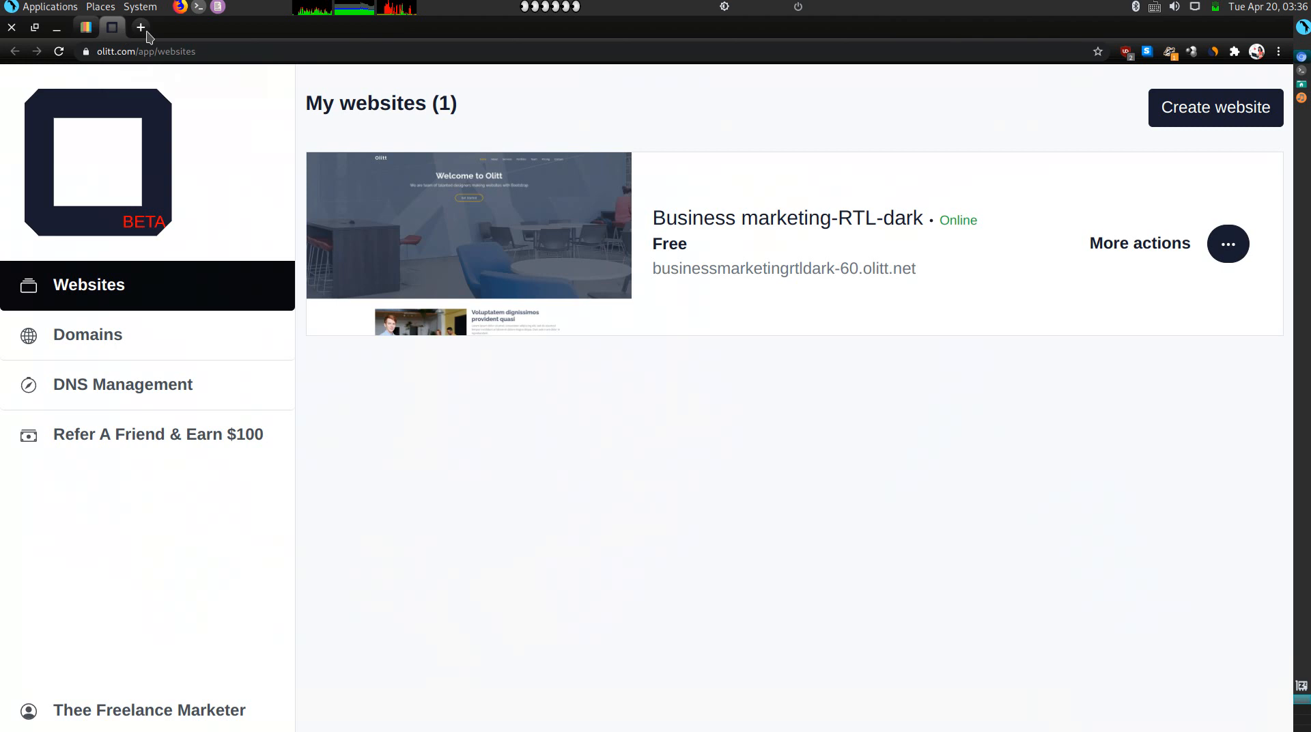
pyautogui.click(457, 254)
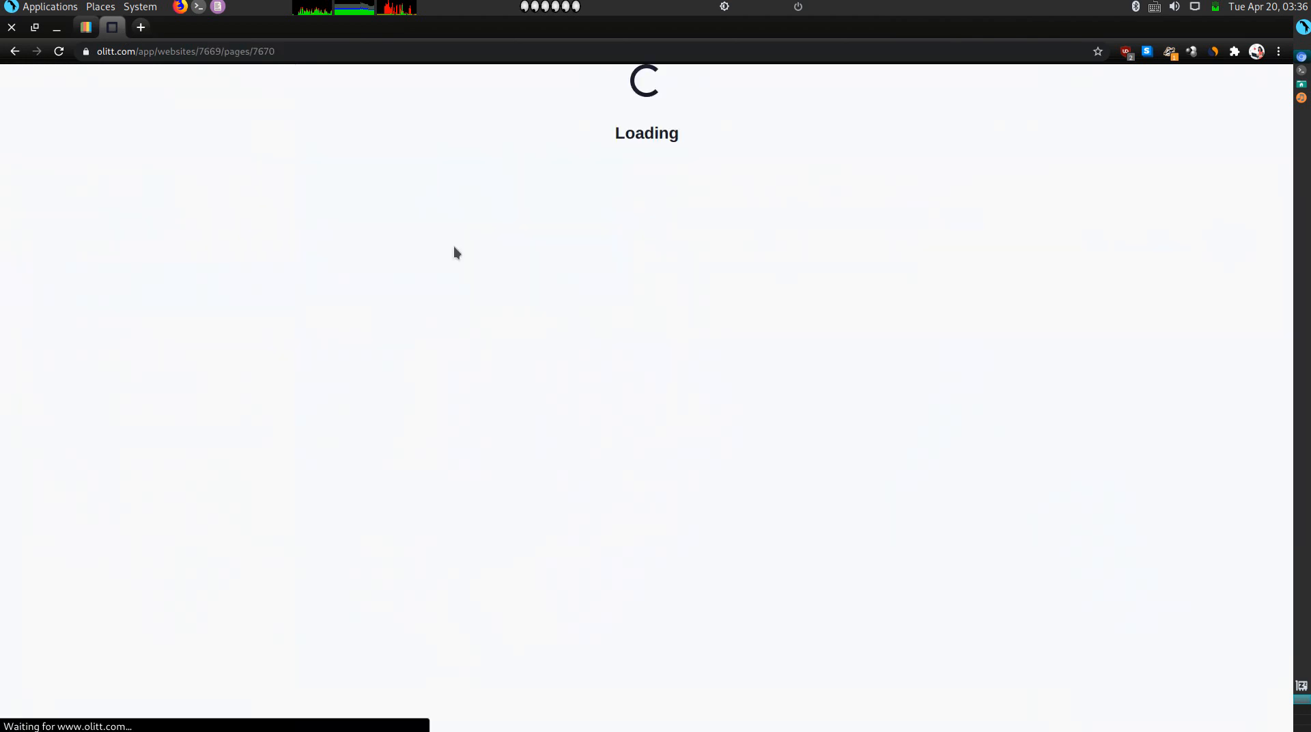
pyautogui.click(88, 29)
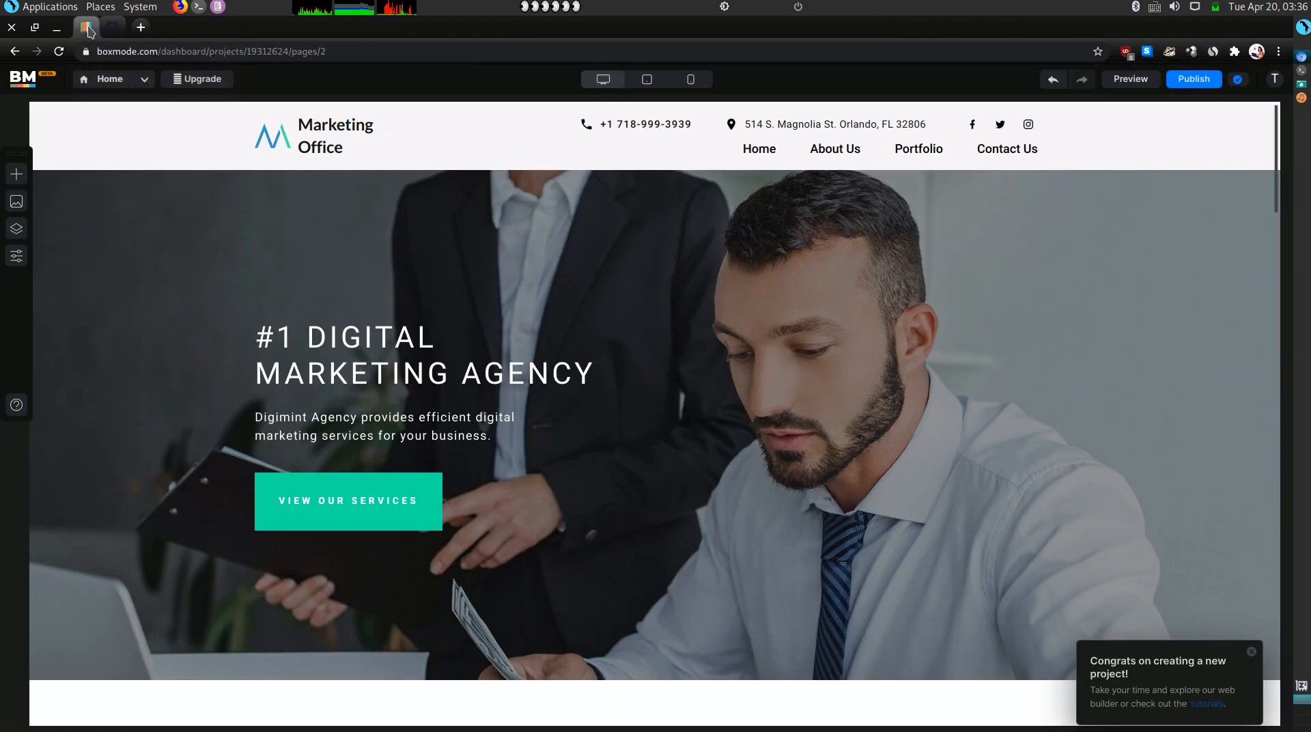
pyautogui.scroll(-10, 240, 235)
pyautogui.scroll(-6, 240, 235)
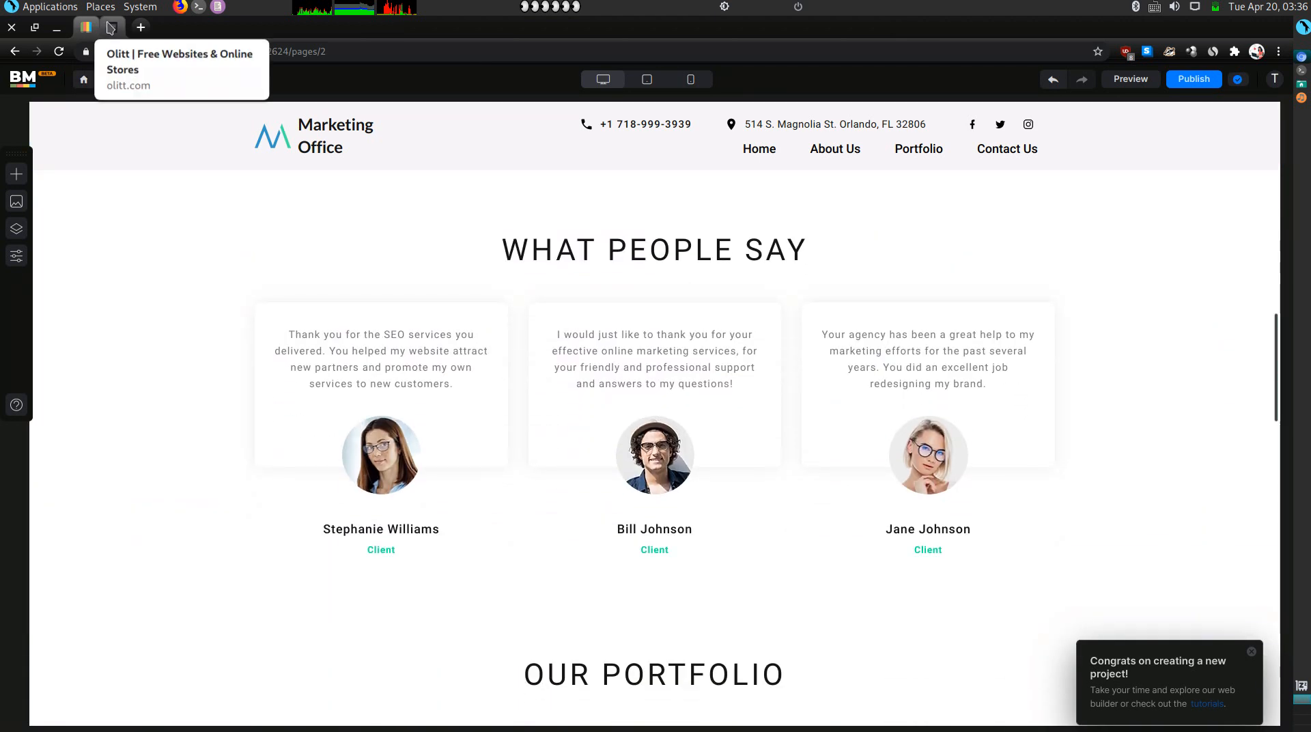
pyautogui.click(110, 28)
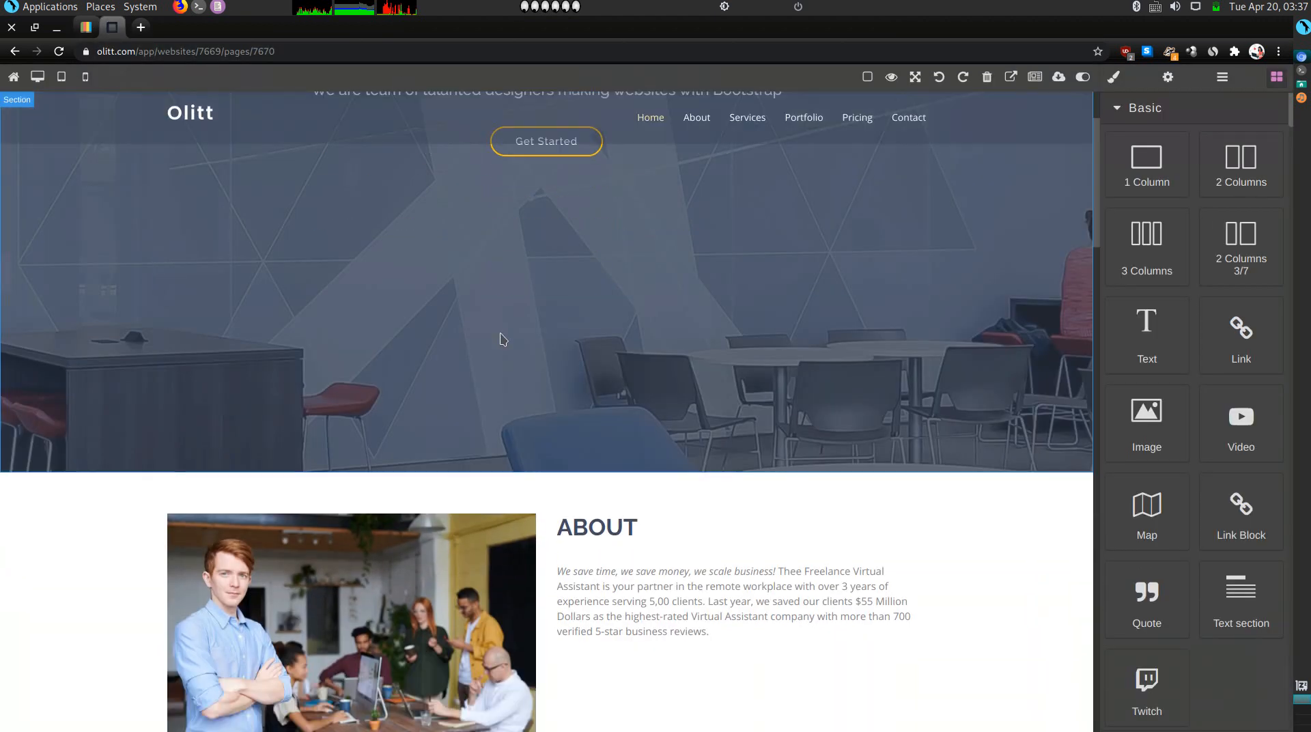
pyautogui.scroll(-15, 501, 338)
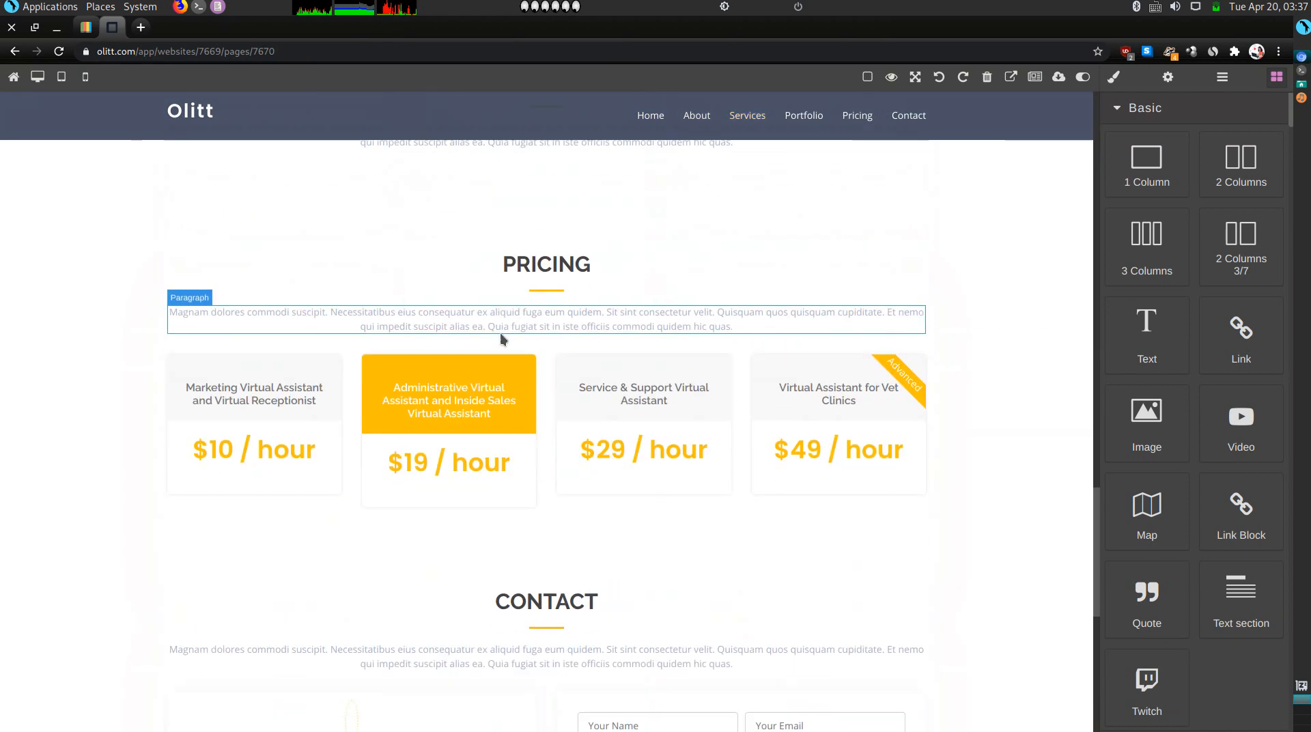
pyautogui.scroll(-8, 500, 334)
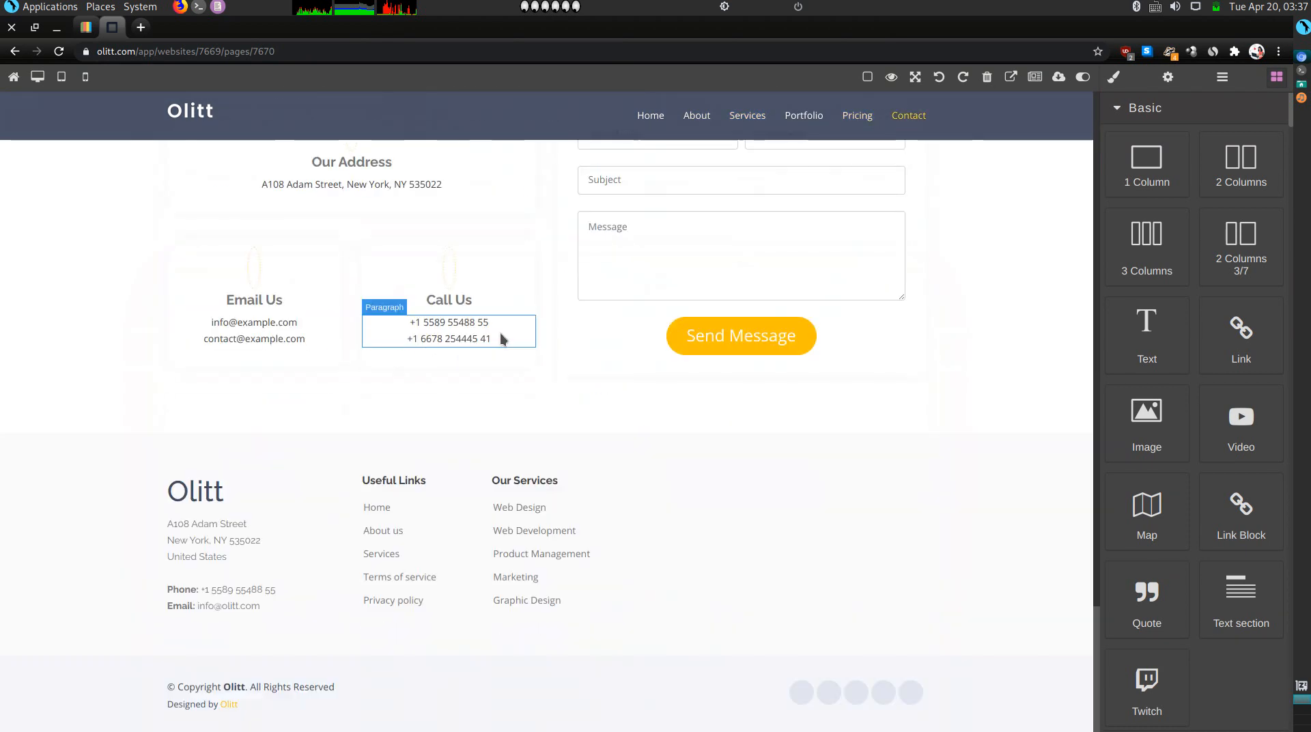
pyautogui.scroll(20, 500, 333)
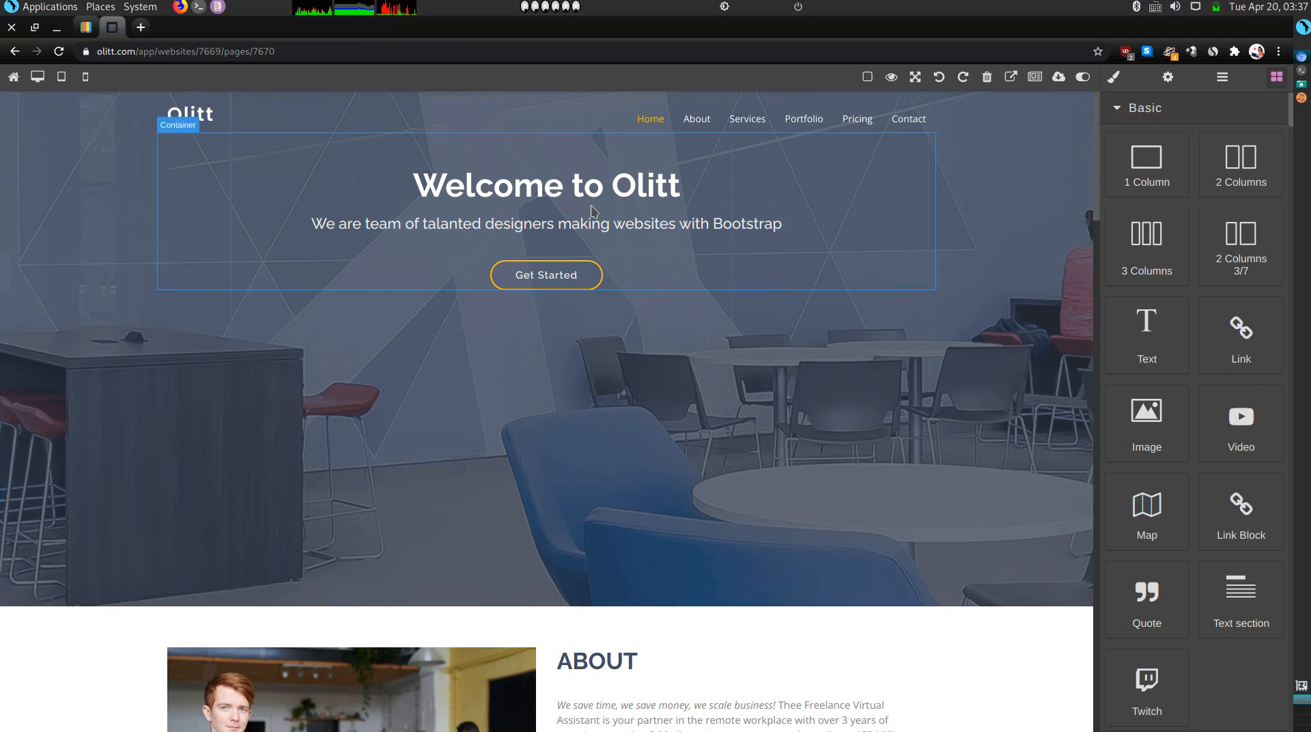
# Change the hero heading from 'Welcome to Olitt' to 'Welcome to Thee Freelance Virtual Assistant'.
pyautogui.doubleClick(612, 196)
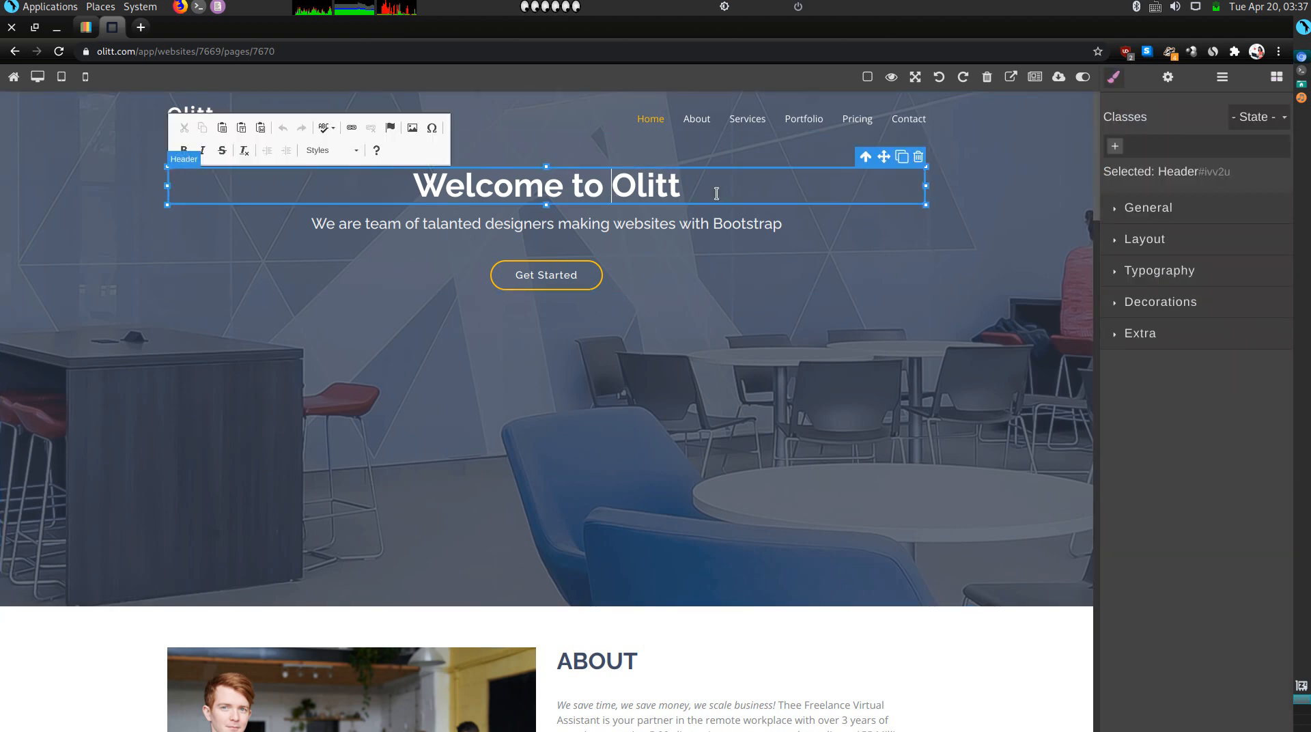
pyautogui.press('BackSpace')
pyautogui.press('BackSpace')
pyautogui.press('BackSpace')
pyautogui.press('BackSpace')
pyautogui.press('BackSpace')
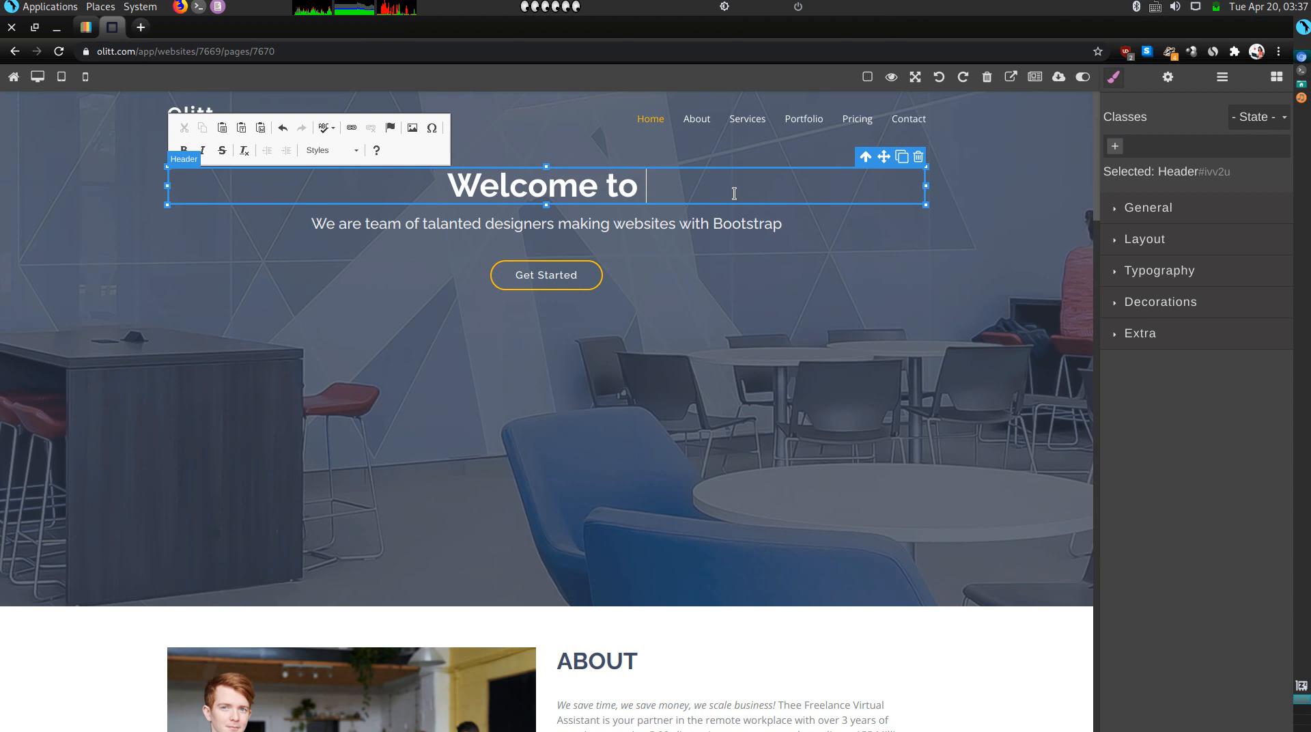
pyautogui.write('T')
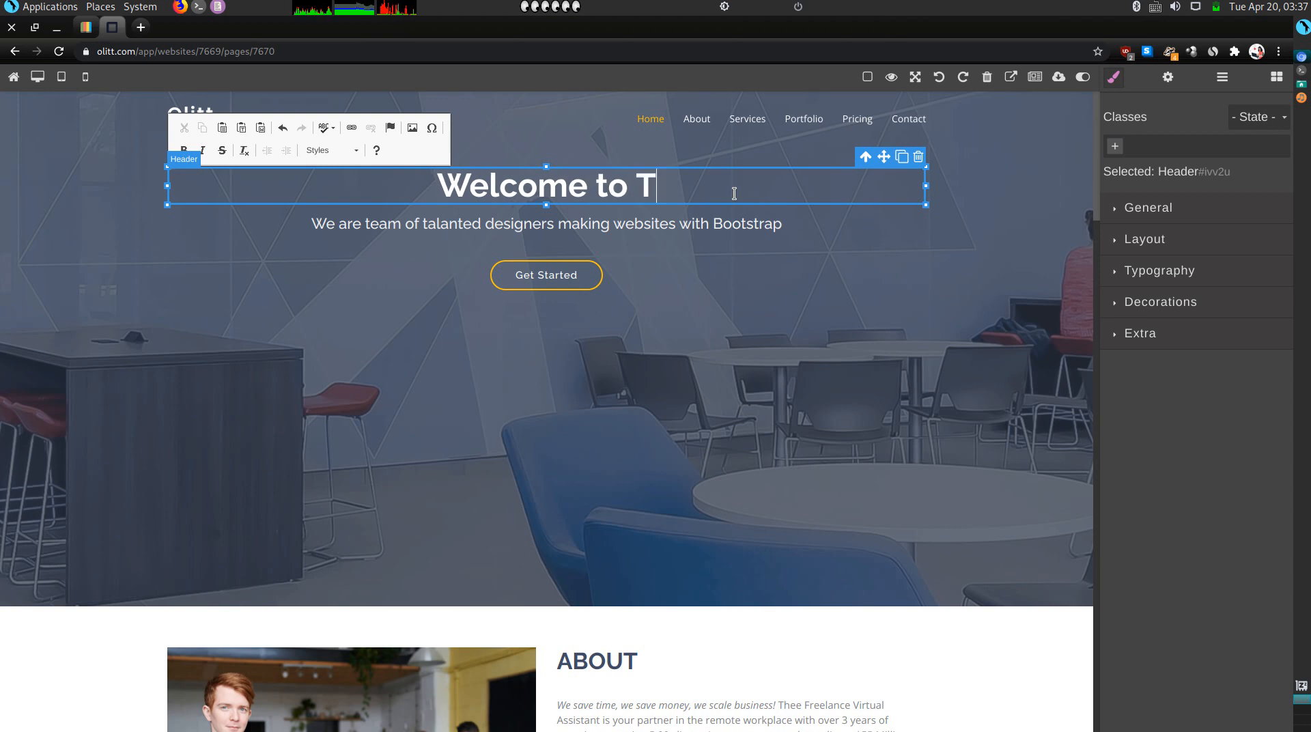
pyautogui.write('hee Free')
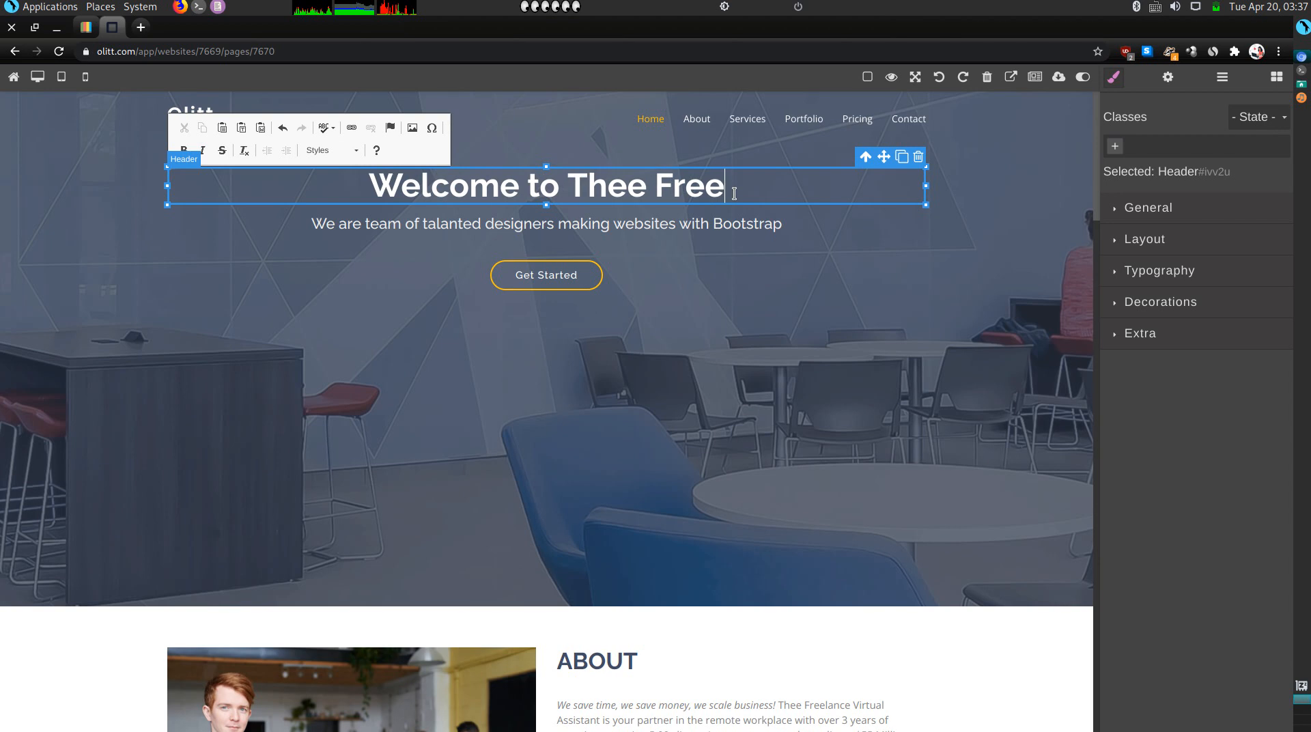
pyautogui.write('lance Virtul')
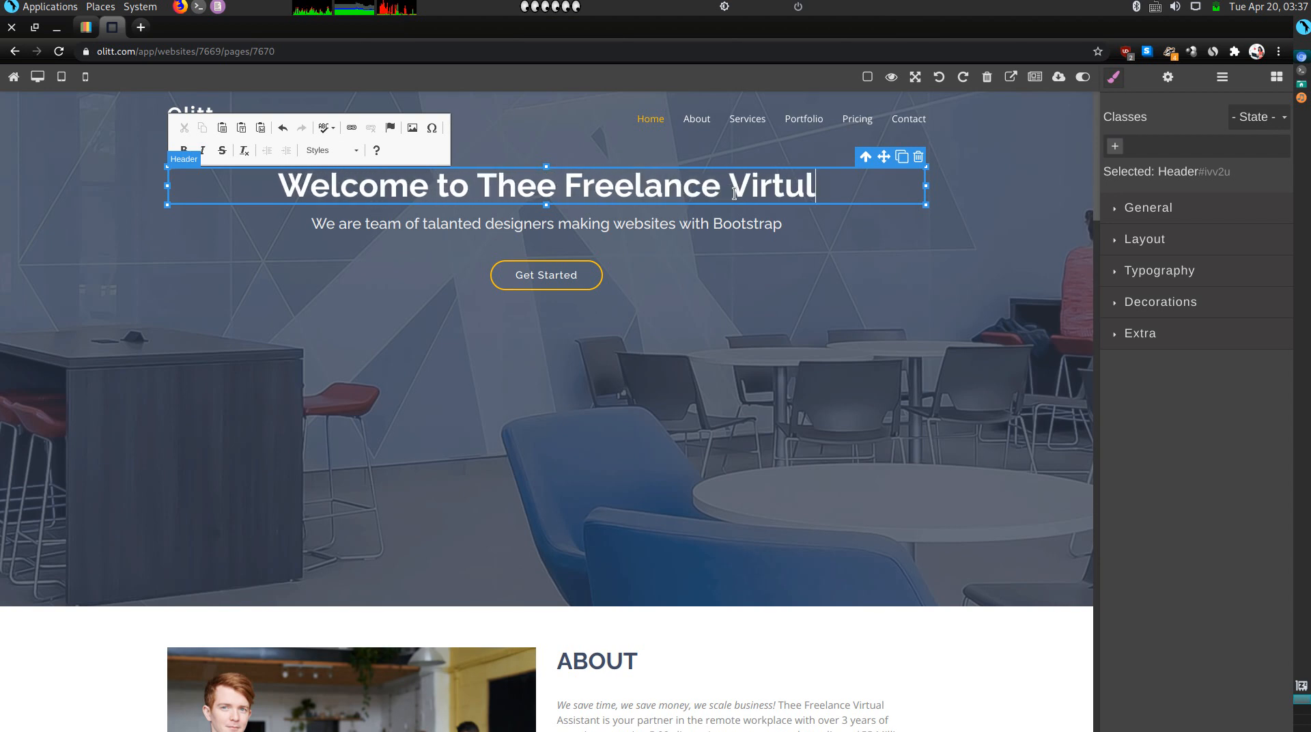
pyautogui.press('BackSpace')
pyautogui.write('al ')
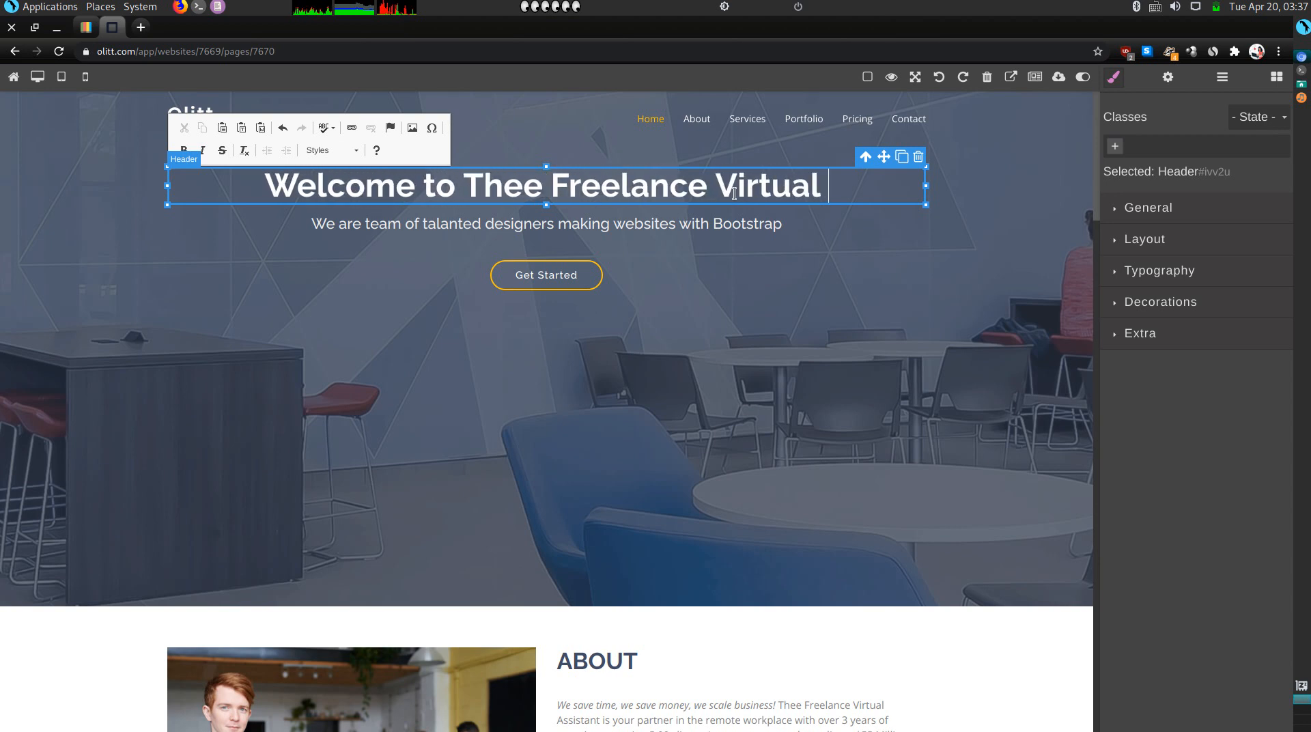
pyautogui.write('Assistant')
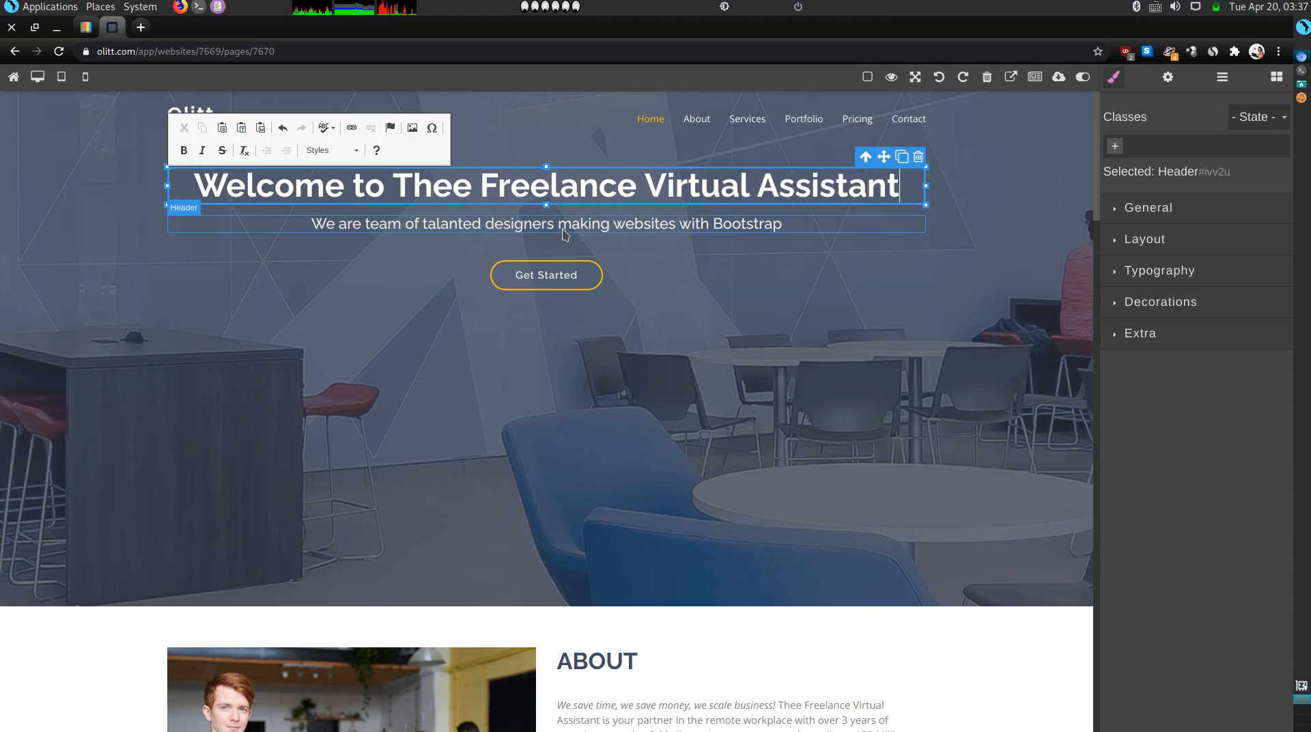
pyautogui.click(605, 228)
# Replace the hero subtitle text with 'I am a talented and dedicated virtual assistant.'.
pyautogui.doubleClick(605, 228)
pyautogui.tripleClick(605, 227)
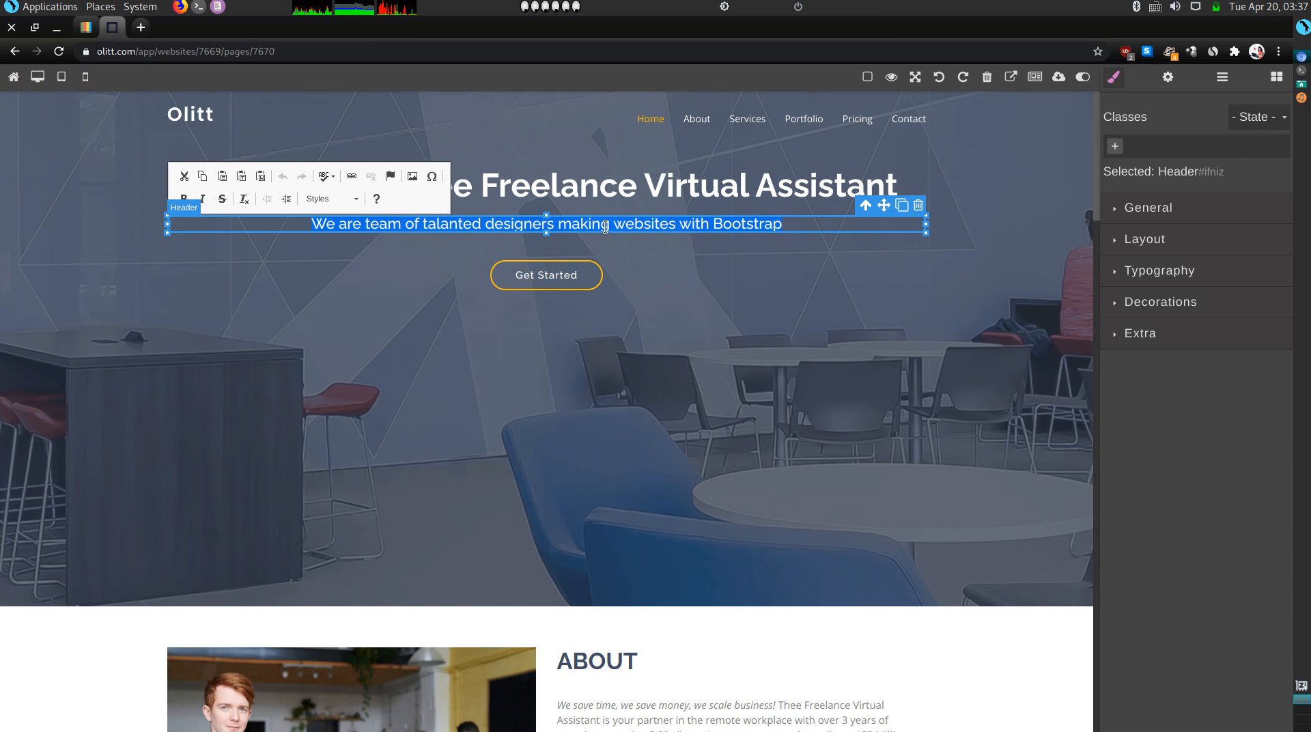
pyautogui.write('I am a ')
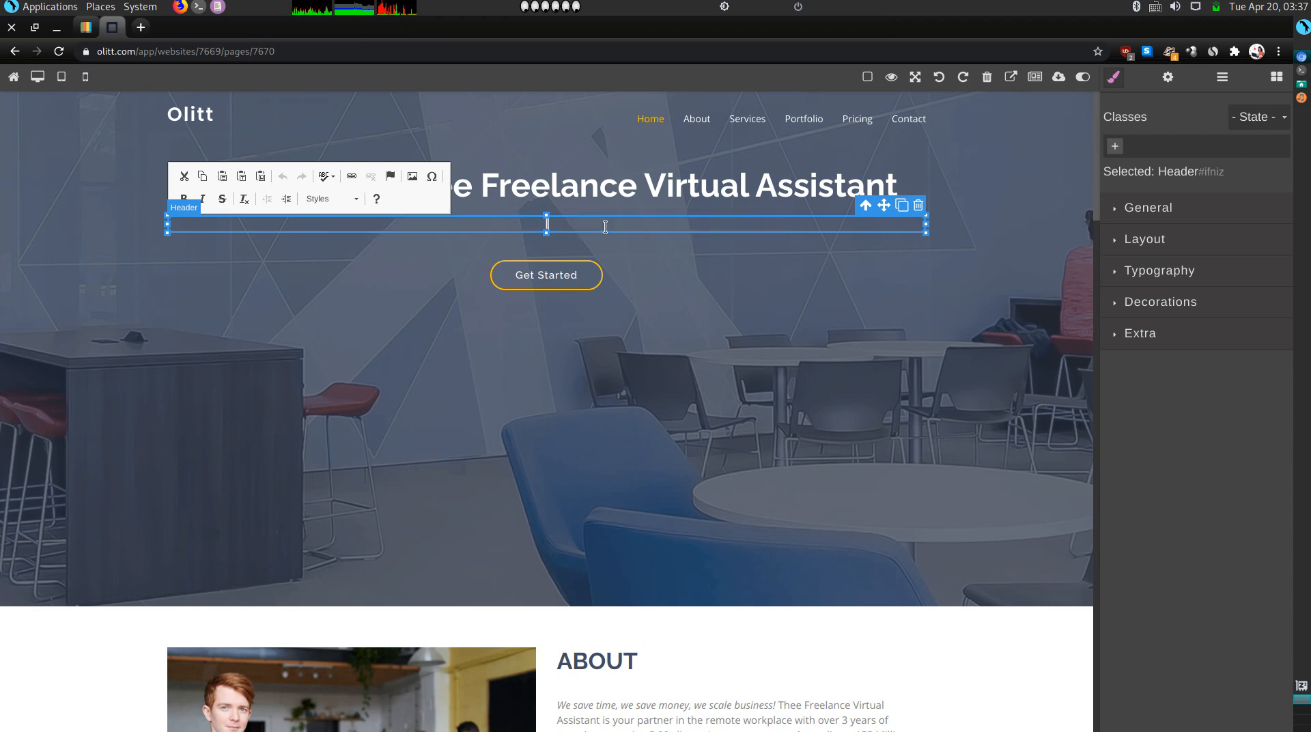
pyautogui.write('talented and dedicated virtual assis')
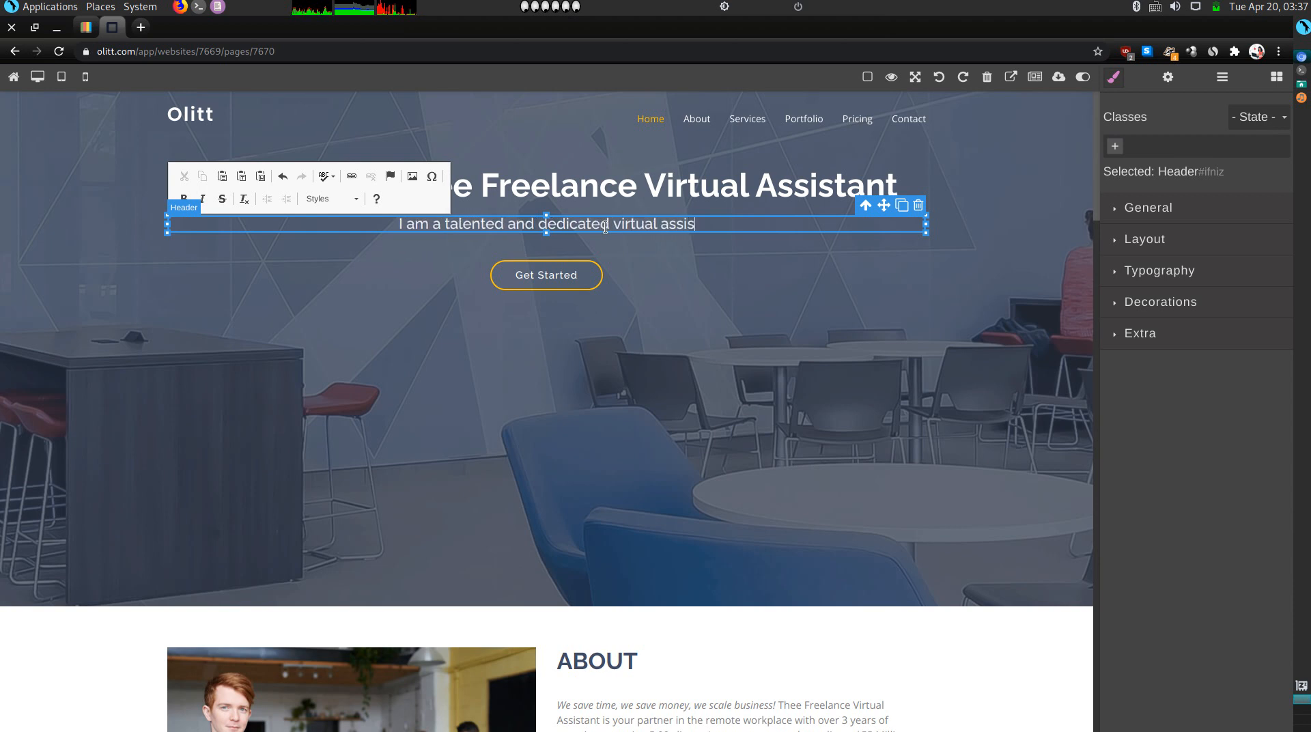
pyautogui.write('tant.')
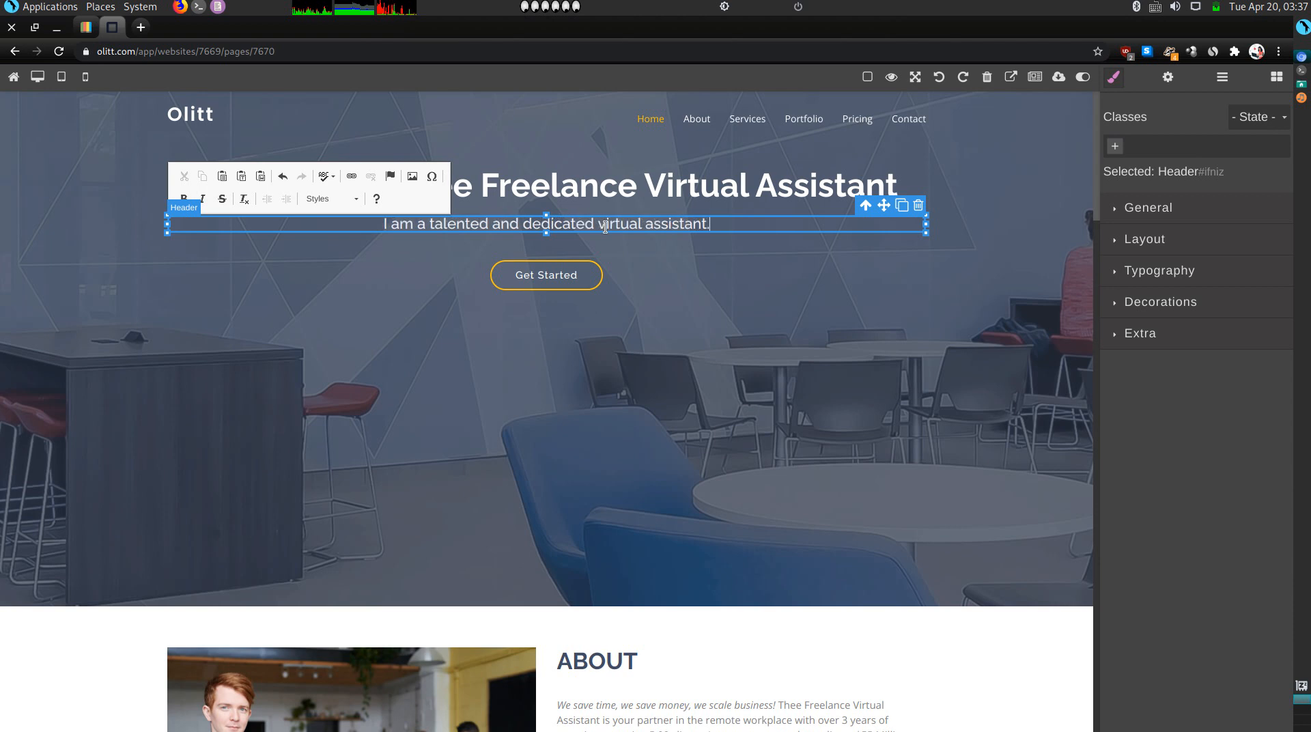
pyautogui.click(687, 378)
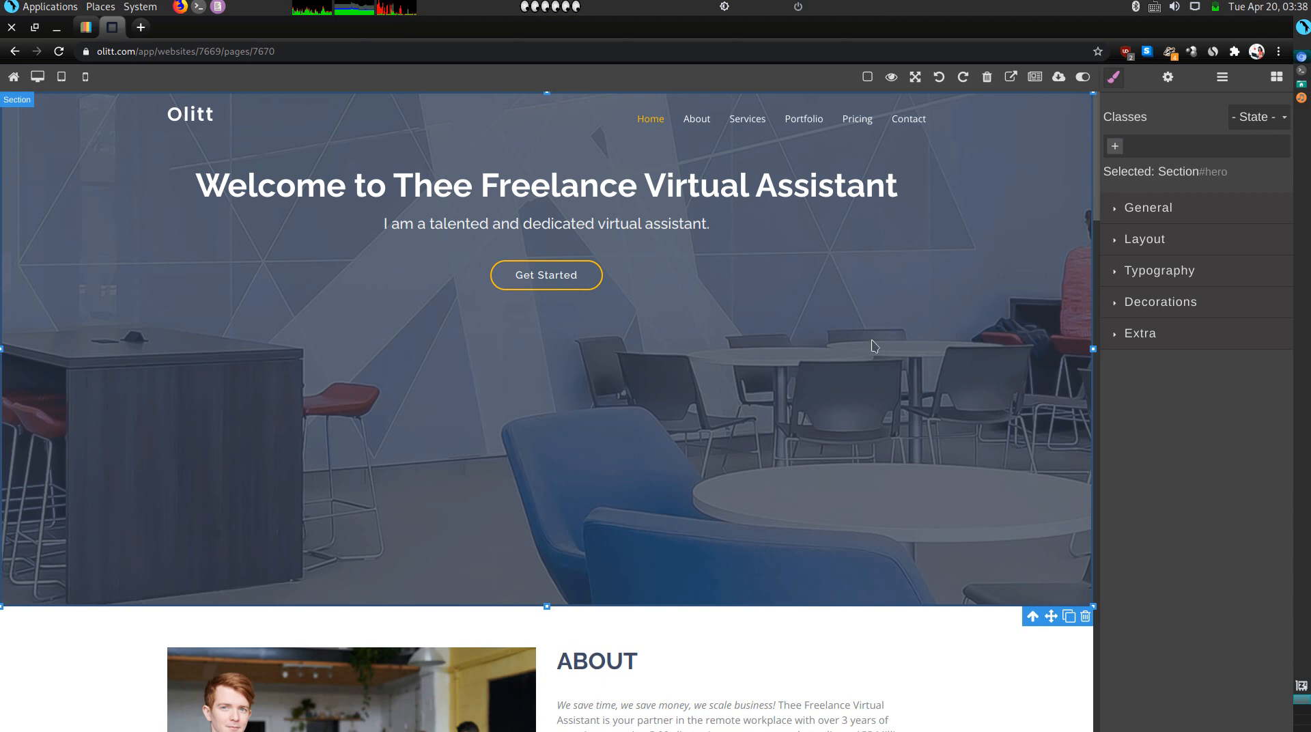
# Show and then hide the hero section's decoration settings.
pyautogui.click(1119, 303)
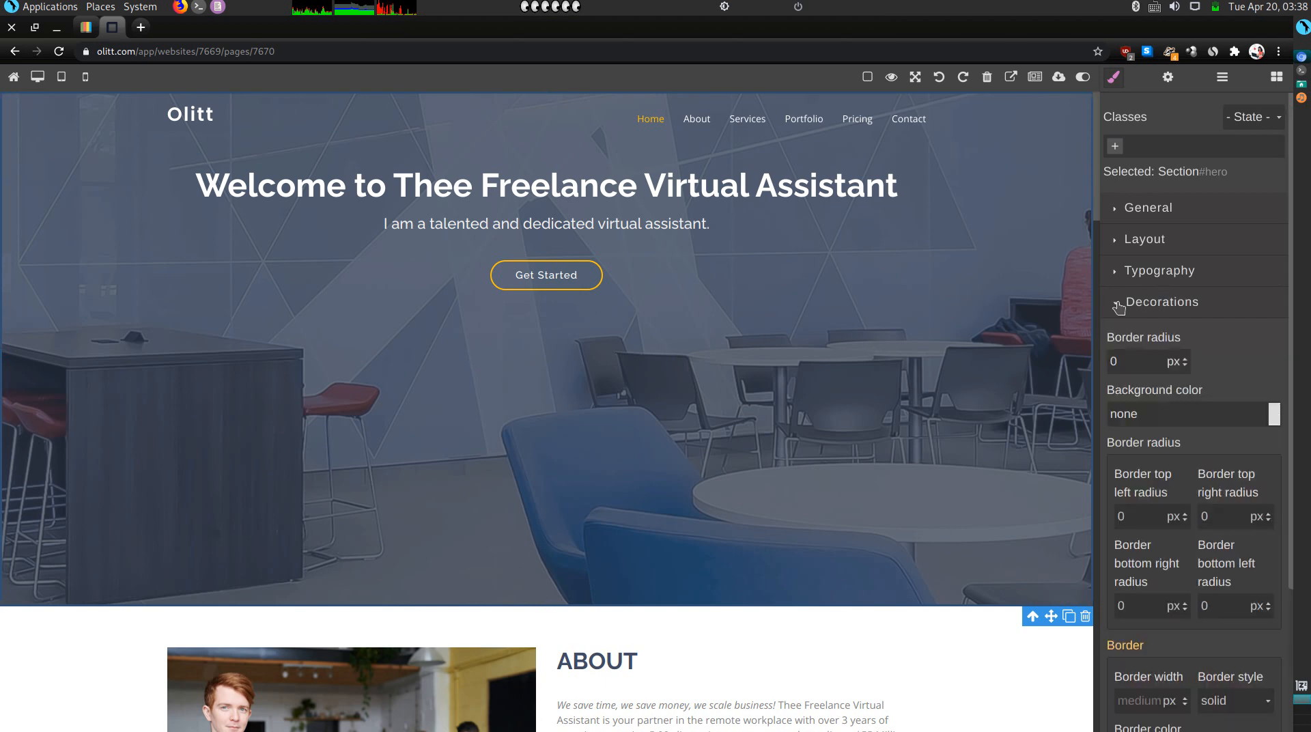
pyautogui.scroll(-5, 1175, 410)
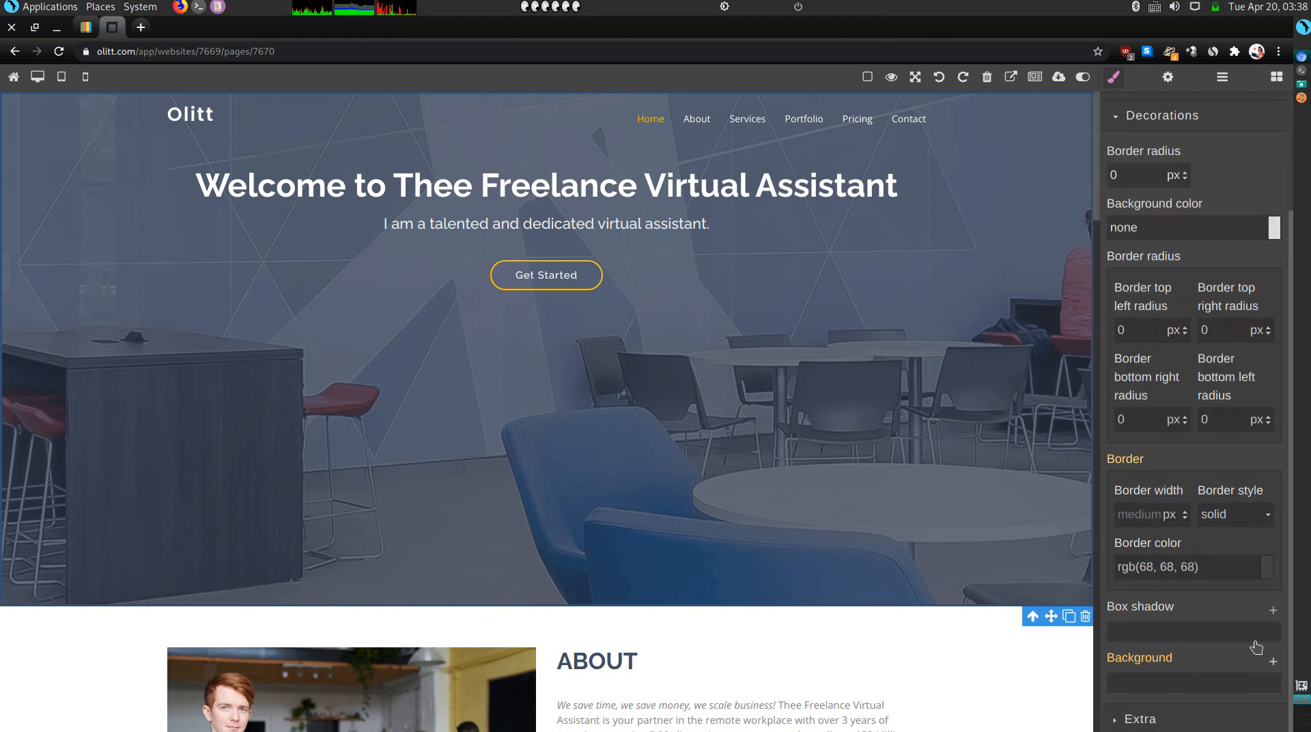
pyautogui.scroll(5, 1144, 214)
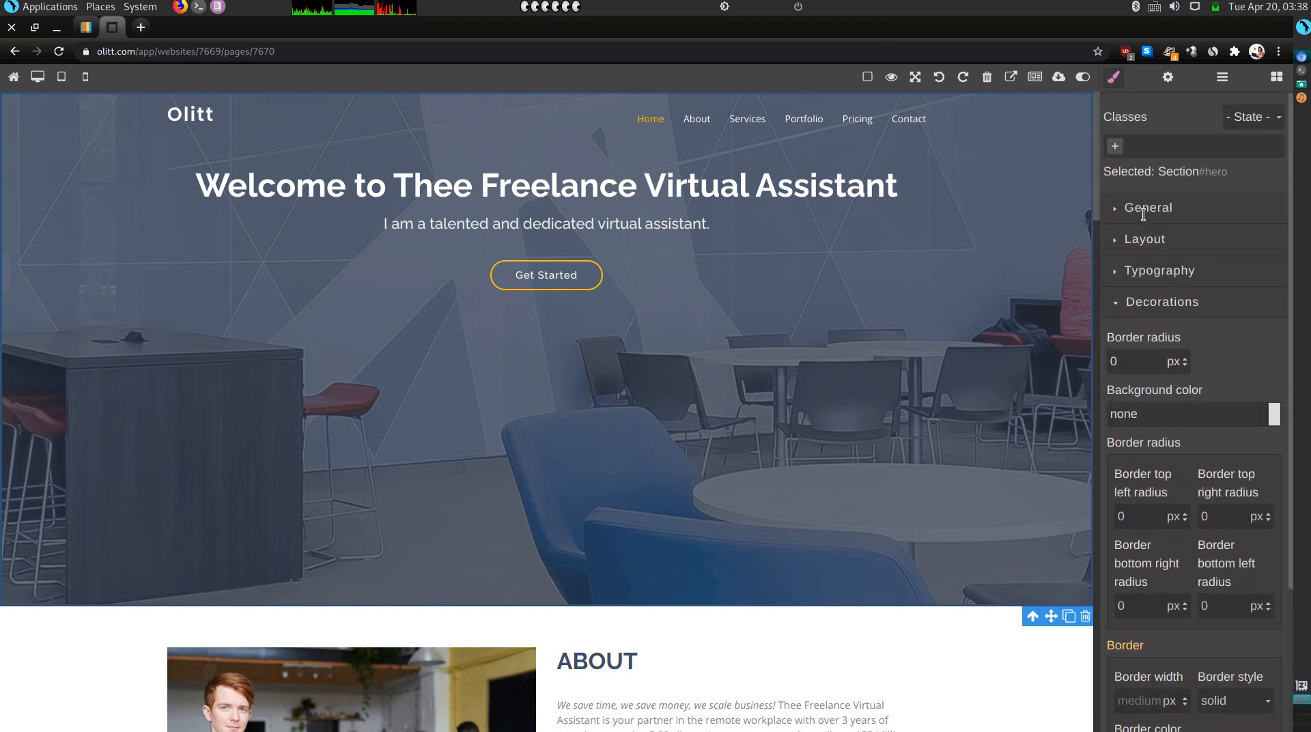
pyautogui.click(1143, 301)
pyautogui.scroll(-1, 851, 219)
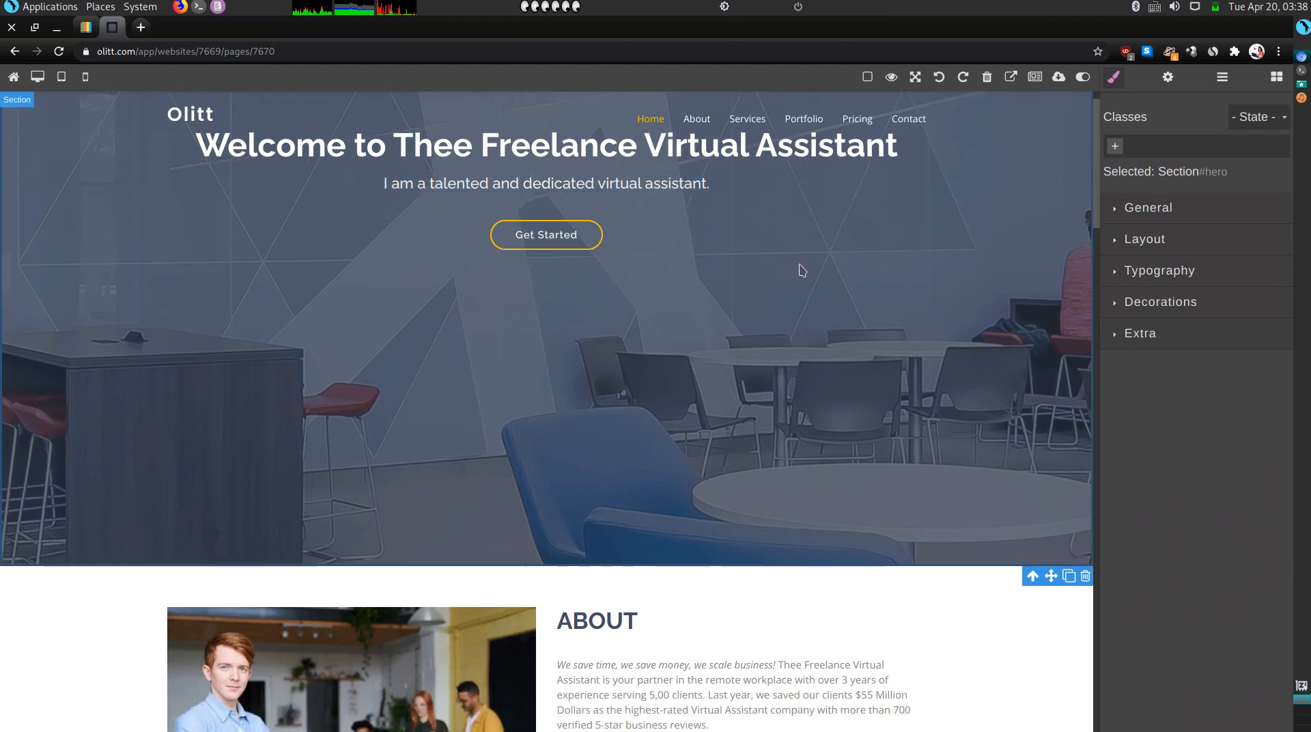
pyautogui.scroll(1, 801, 269)
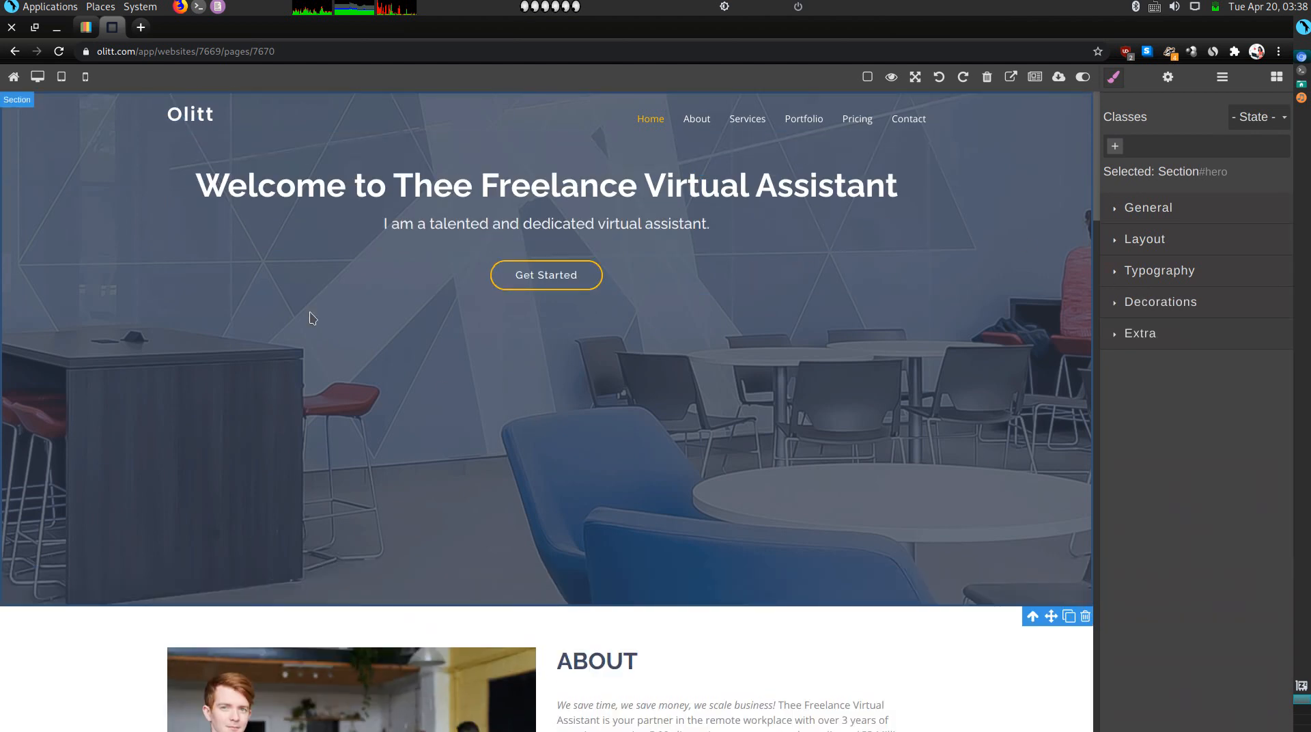
# Delete the Olitt logo from the navbar and scroll down to the statistics counters.
pyautogui.click(183, 130)
pyautogui.click(209, 140)
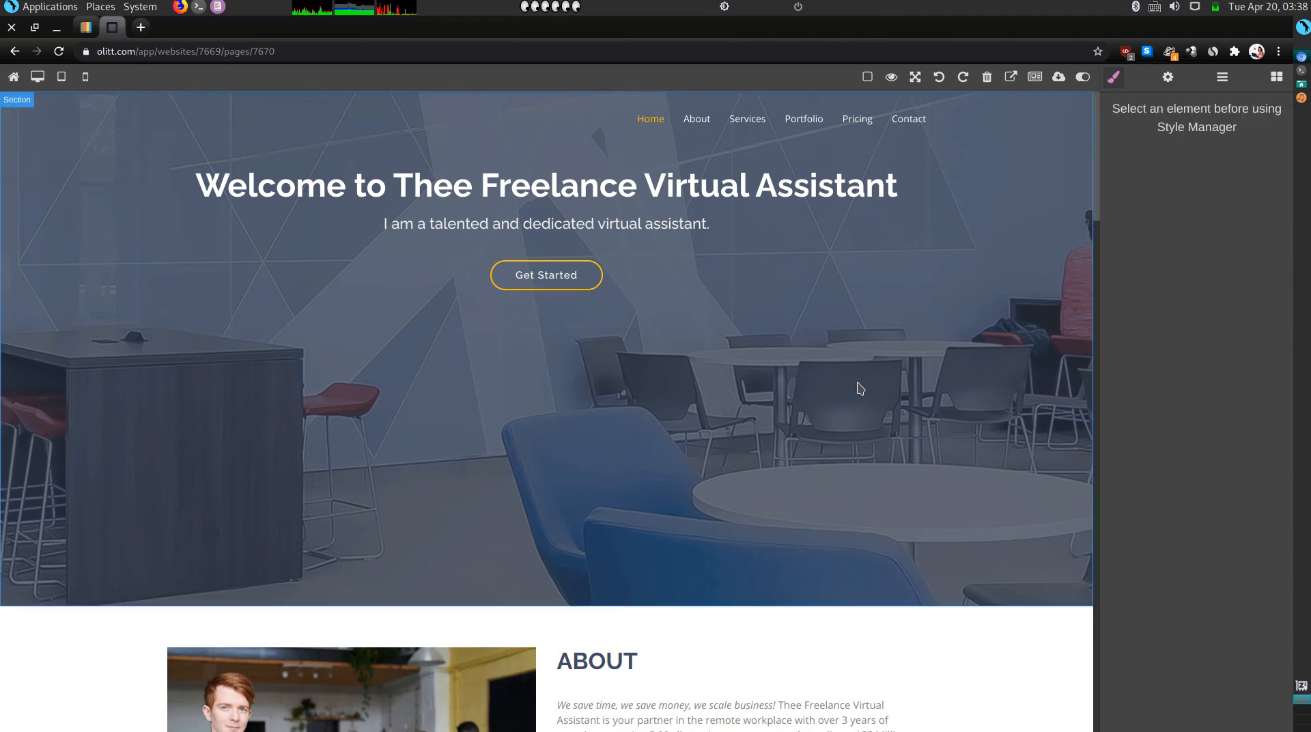
pyautogui.scroll(-3, 831, 309)
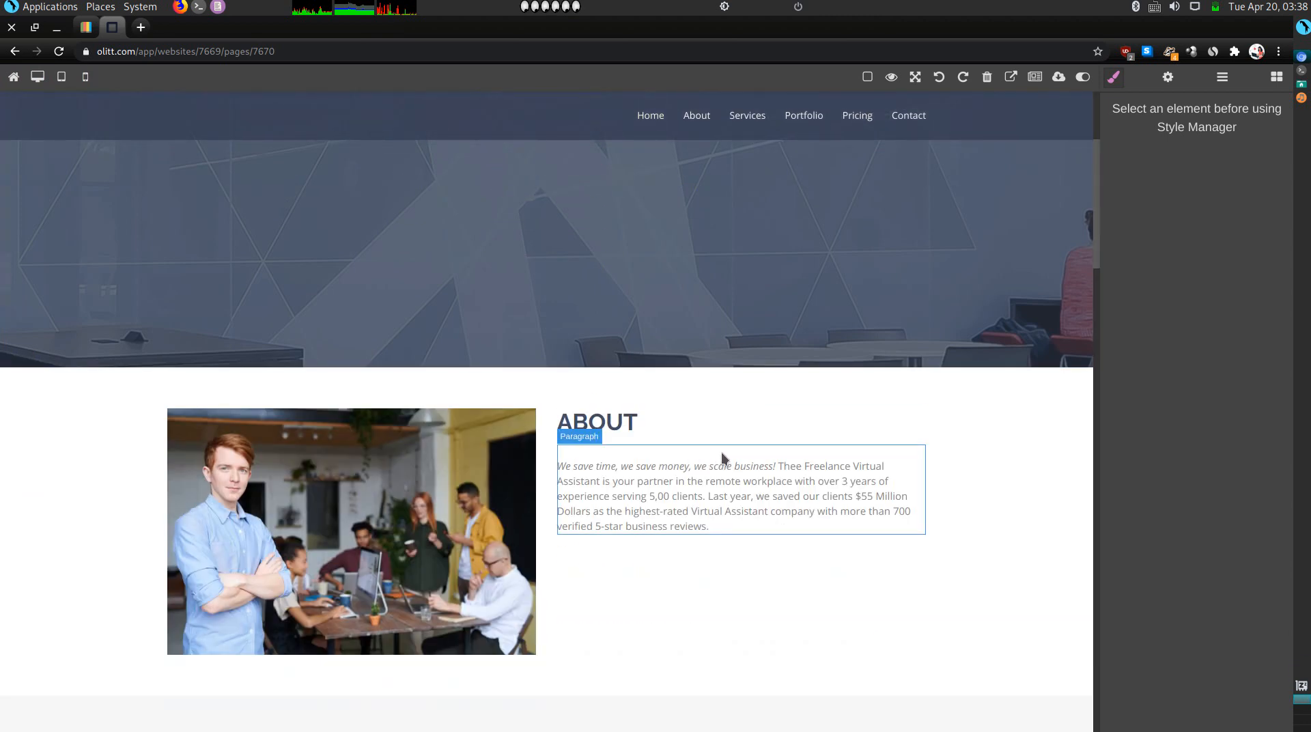
pyautogui.scroll(-2, 722, 453)
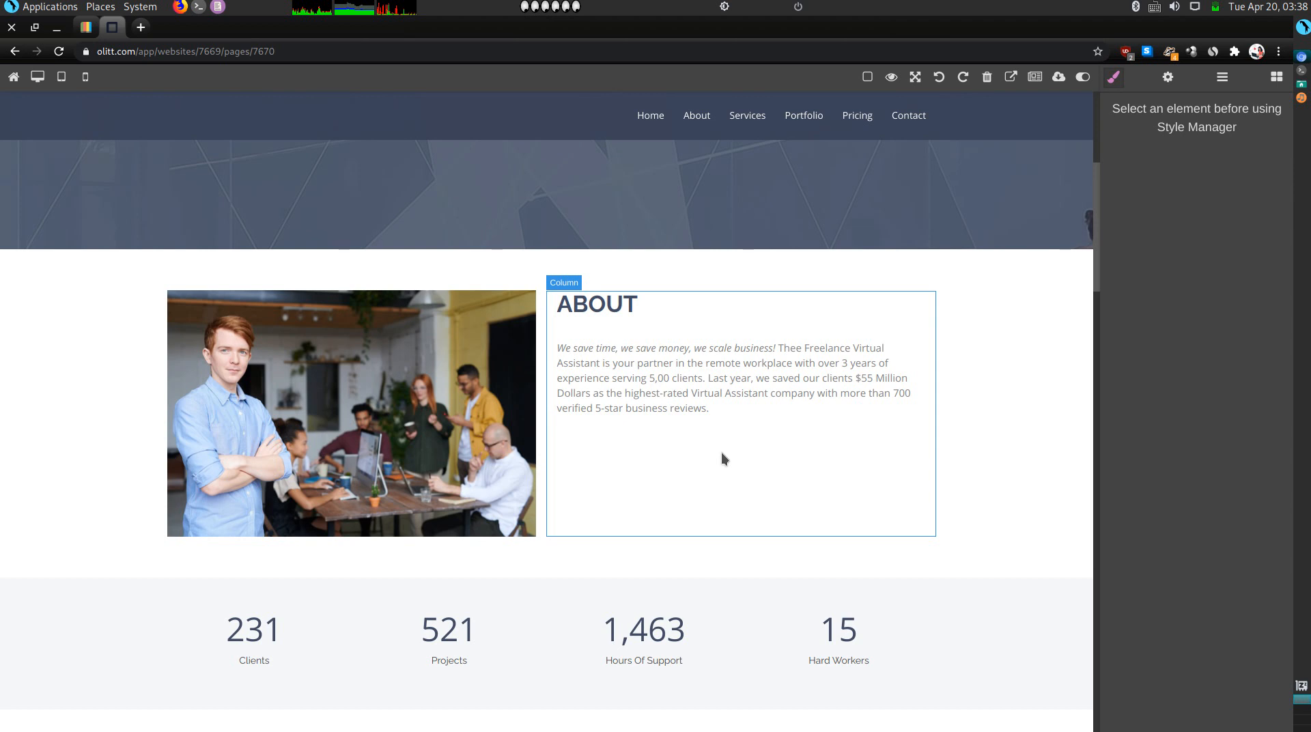
pyautogui.scroll(-2, 721, 452)
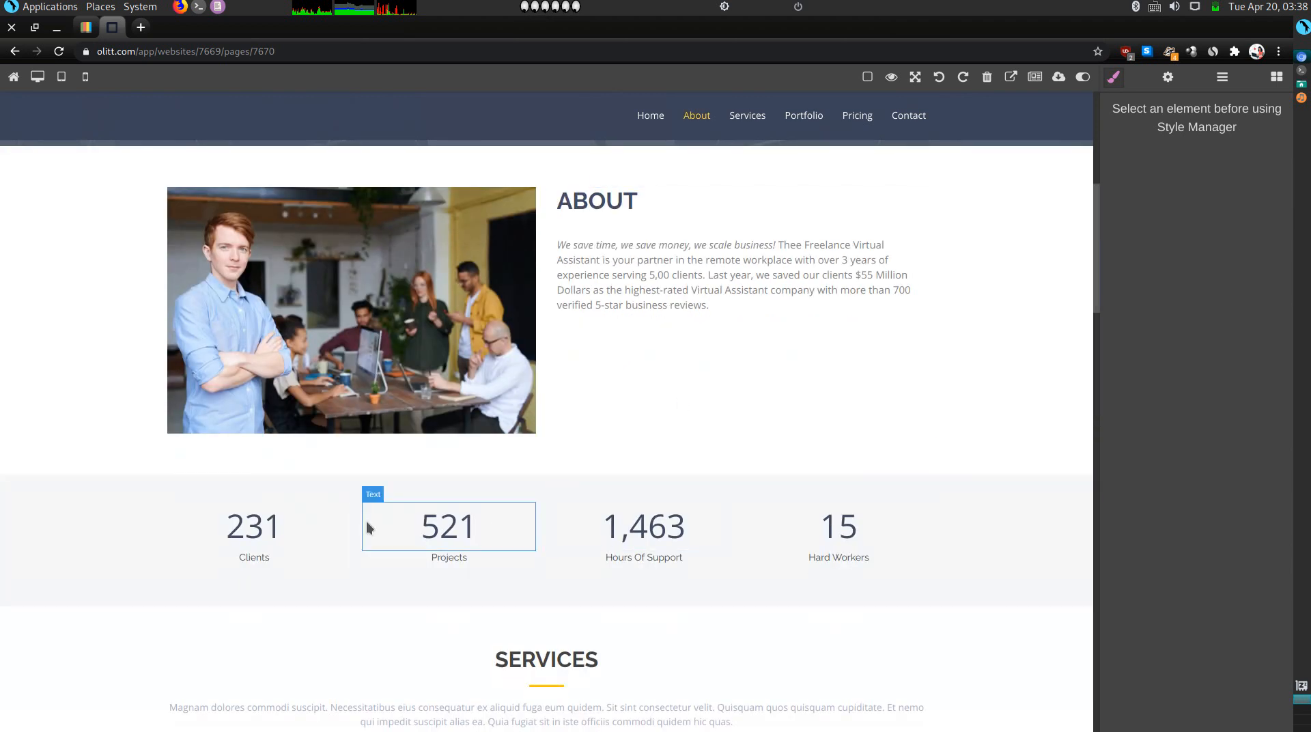
pyautogui.scroll(-1, 1018, 527)
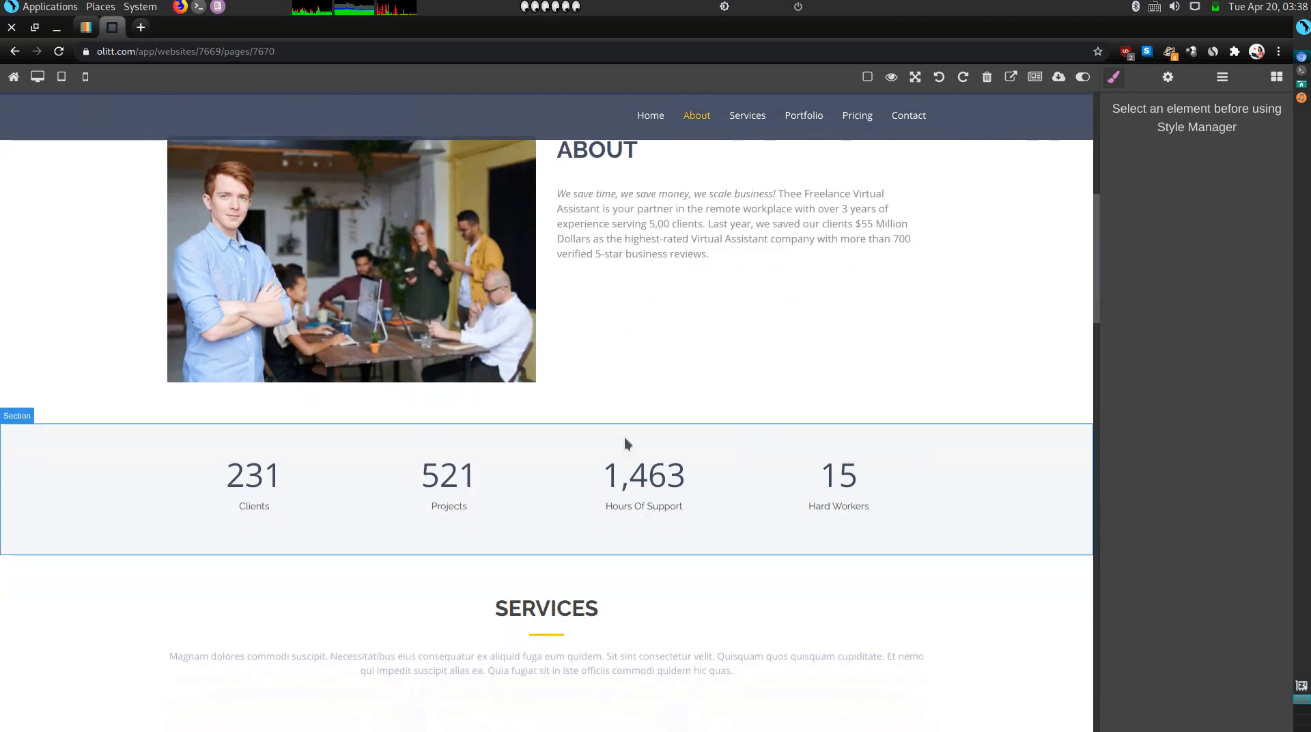
# Change the fourth counter from 15 to 1 and its label to 'Hard Worker'.
pyautogui.doubleClick(858, 483)
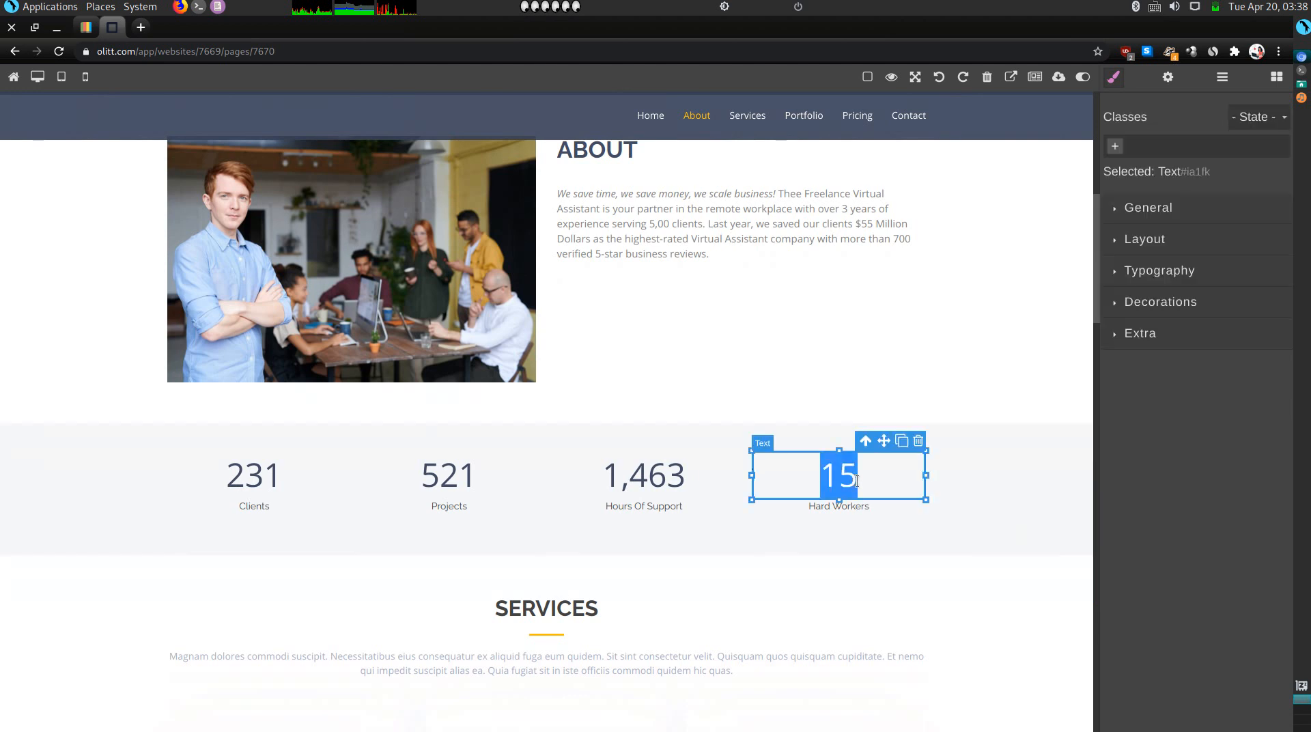
pyautogui.write('1')
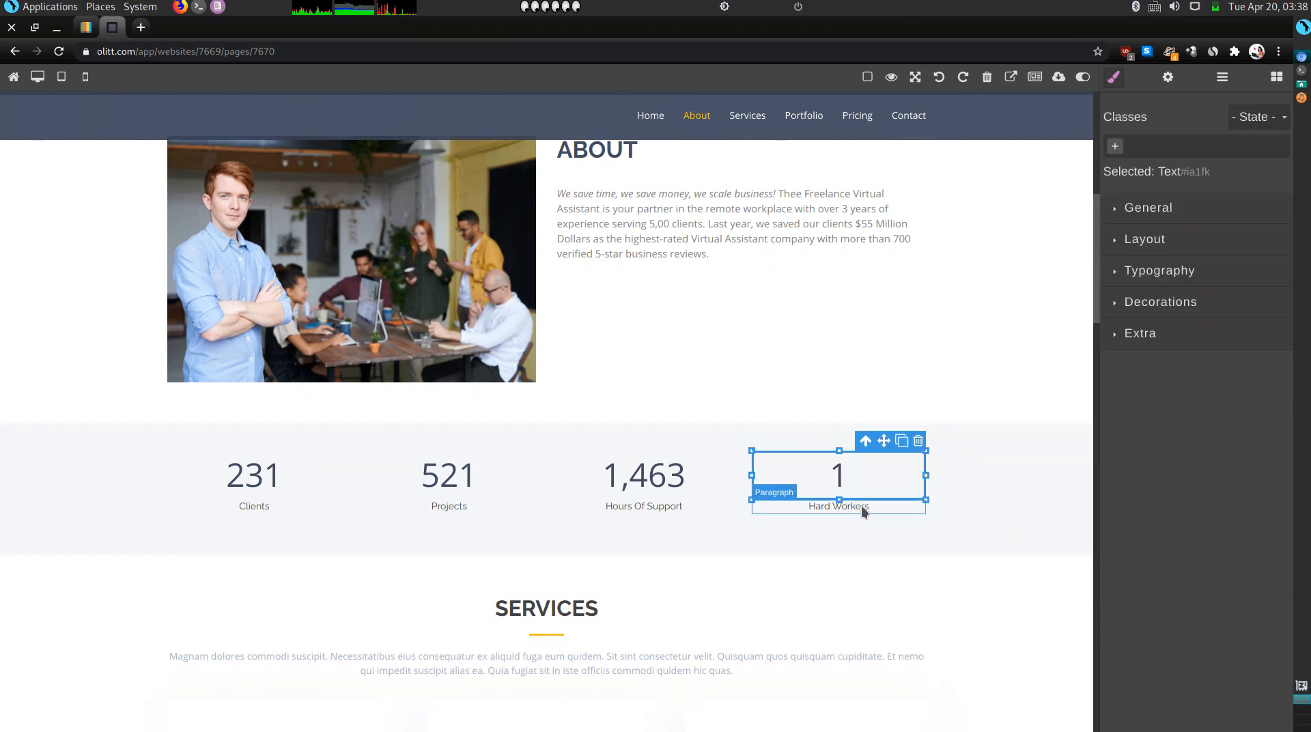
pyautogui.doubleClick(867, 510)
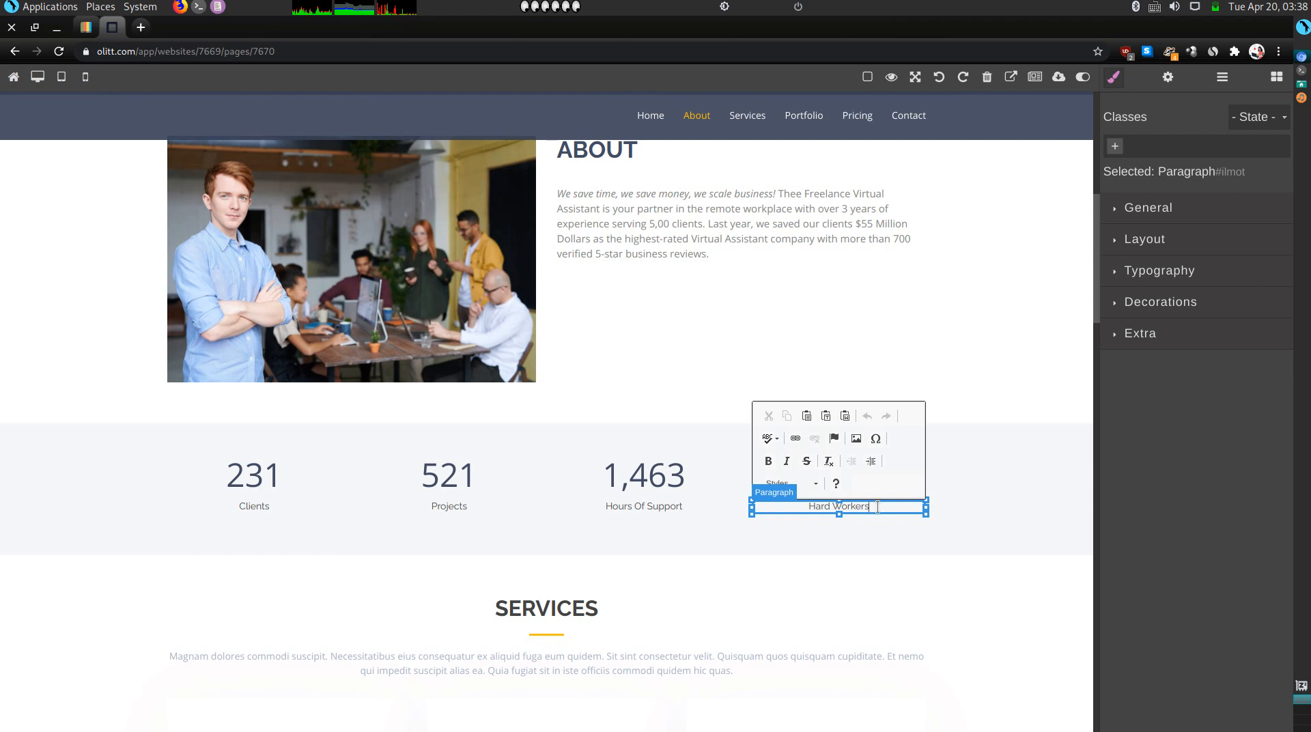
pyautogui.press('BackSpace')
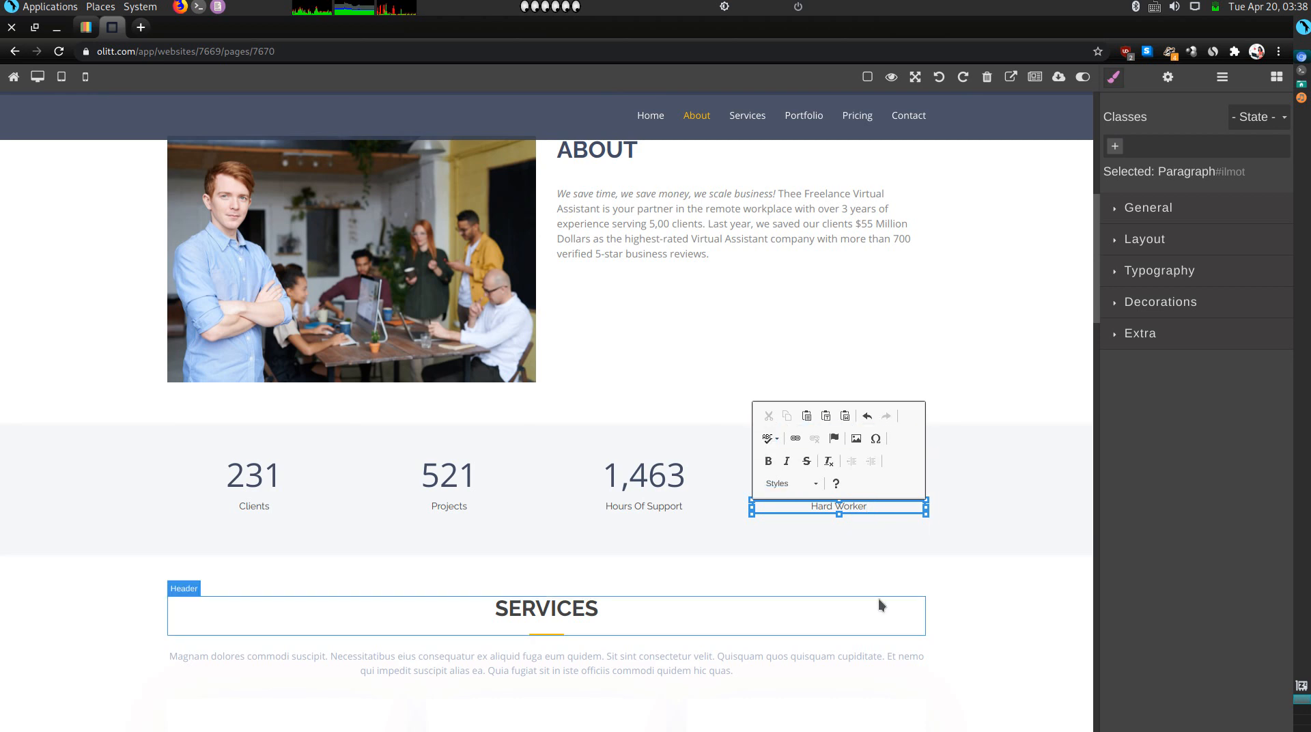
pyautogui.scroll(-1, 949, 523)
pyautogui.scroll(-3, 949, 523)
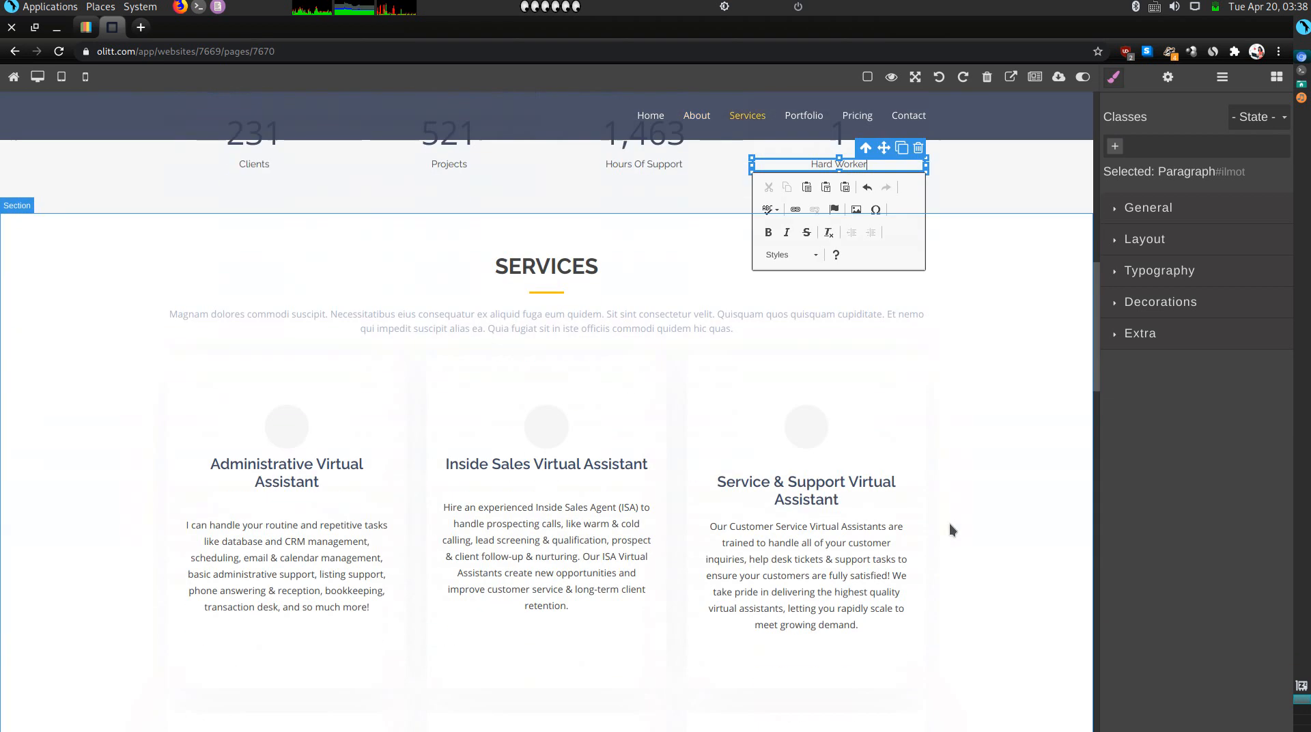
# Replace the placeholder Services intro paragraph with 'Check out the services I offer.'.
pyautogui.click(584, 317)
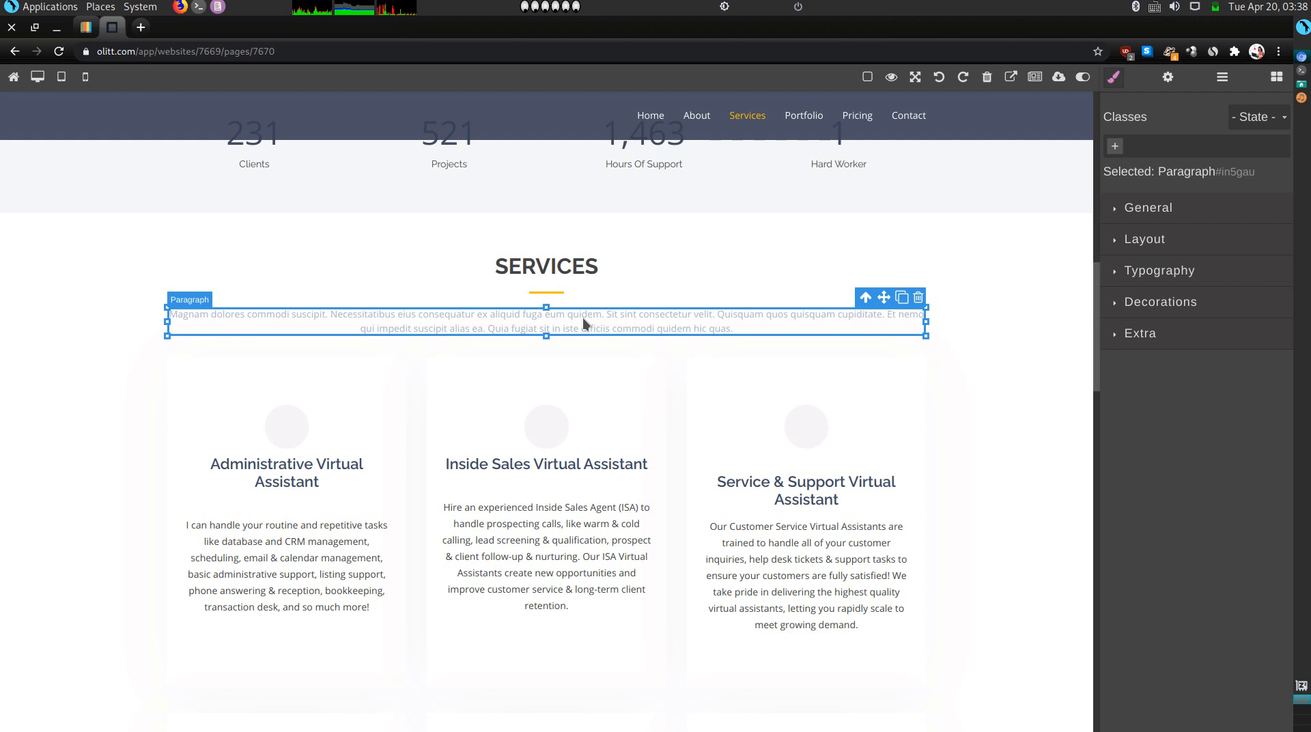
pyautogui.tripleClick(583, 318)
pyautogui.press('BackSpace')
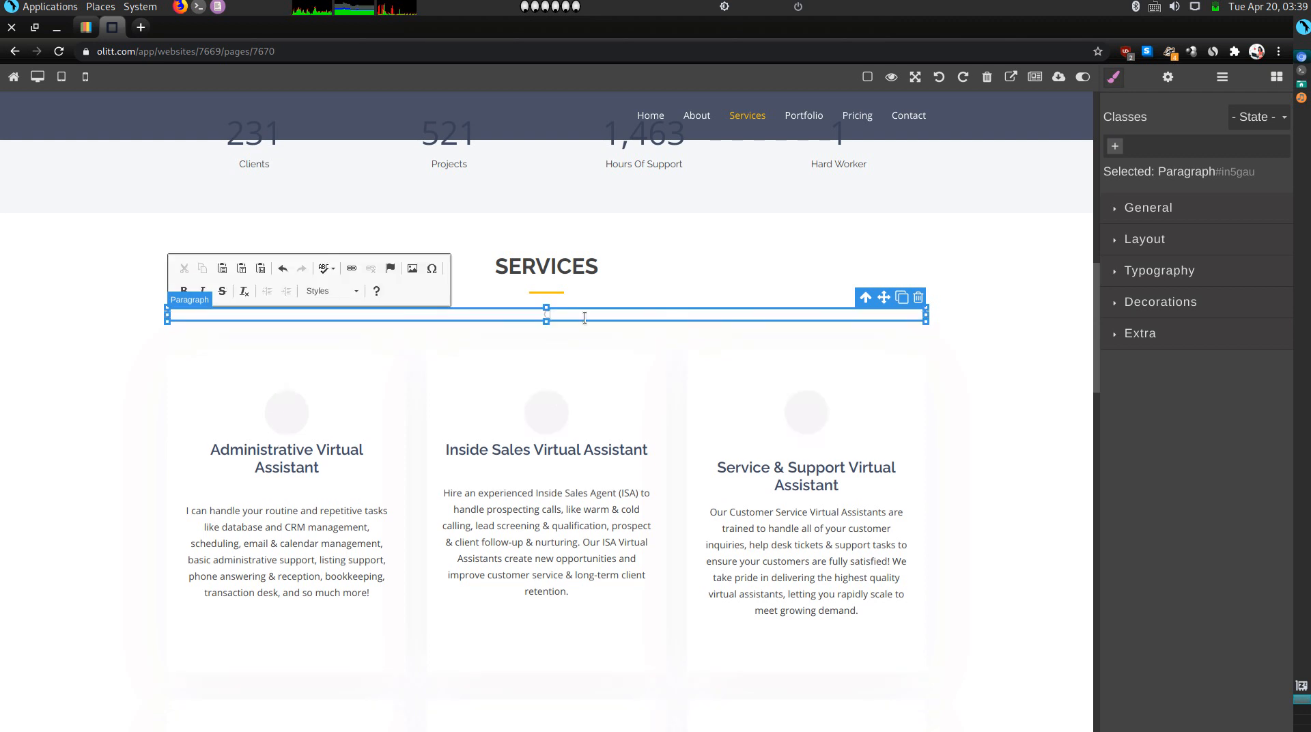
pyautogui.write('Check out the services I offer.')
pyautogui.tripleClick(584, 318)
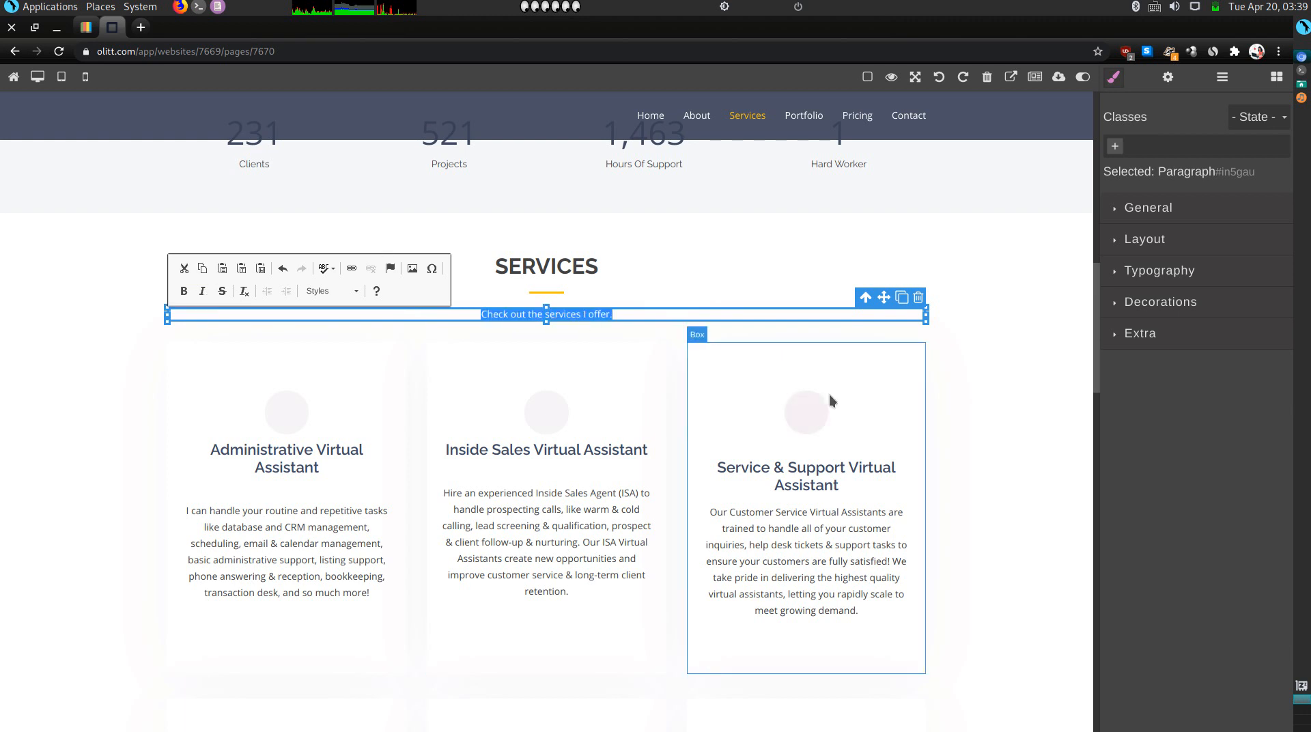
pyautogui.click(1242, 336)
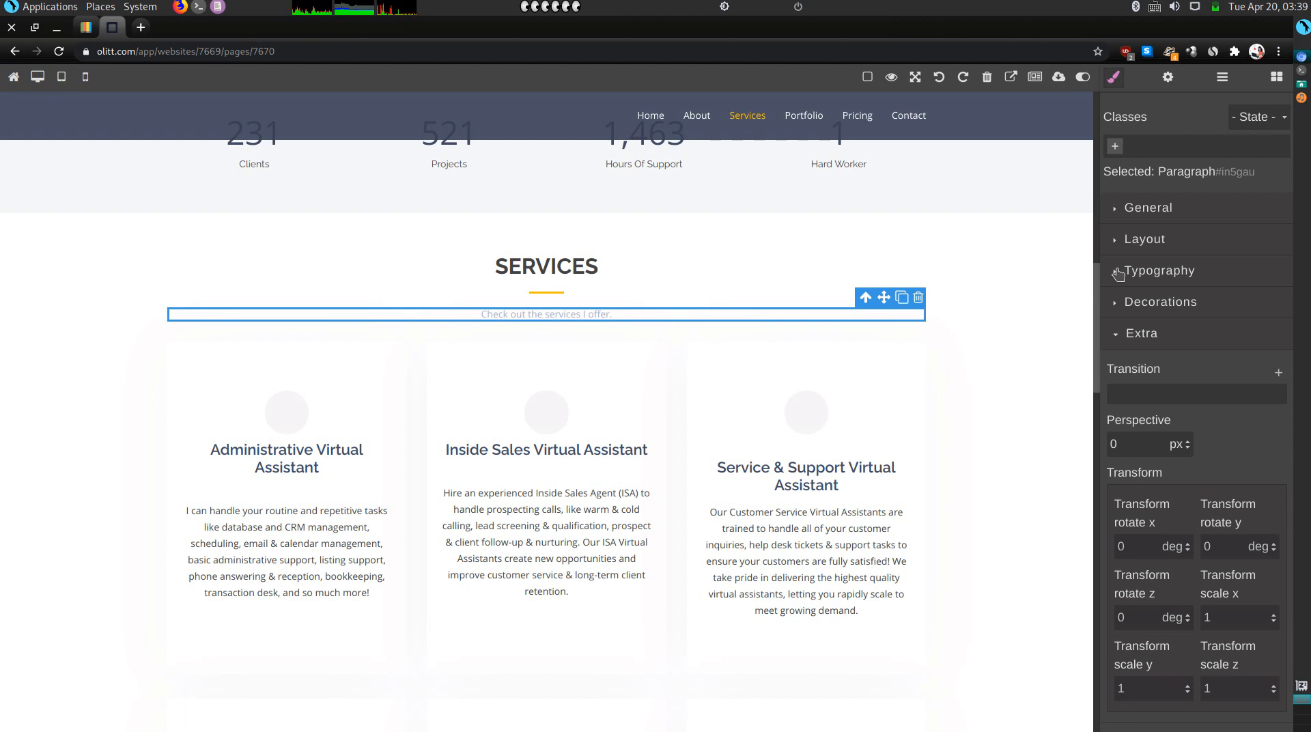
# Set the Services intro line's typography colour to the black preset.
pyautogui.click(1118, 273)
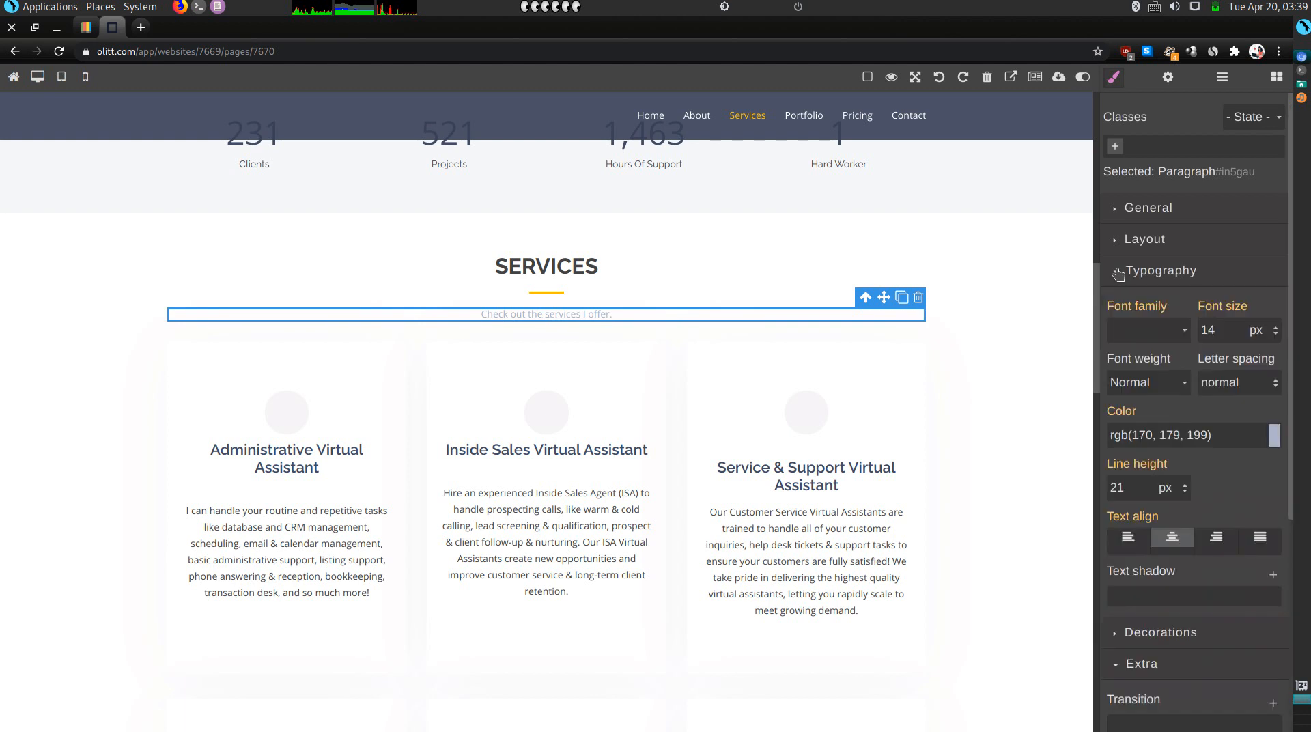
pyautogui.click(1275, 437)
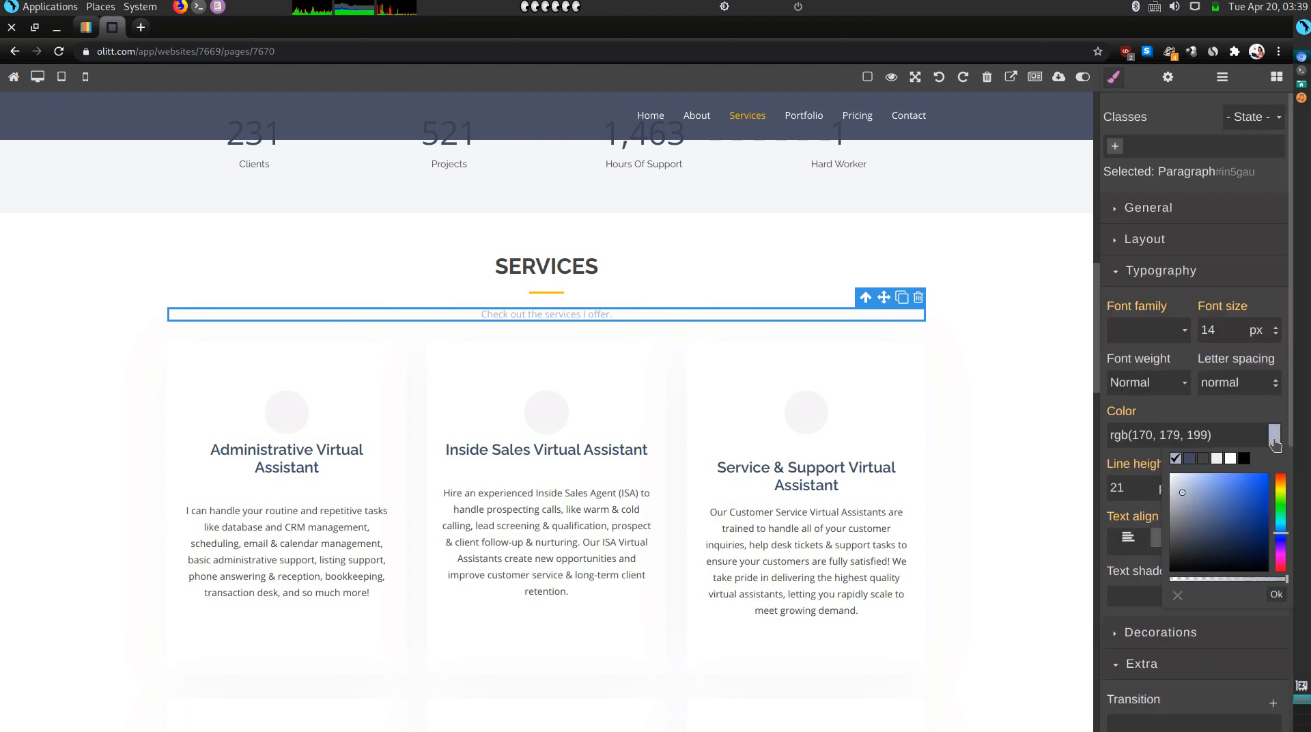
pyautogui.click(1243, 460)
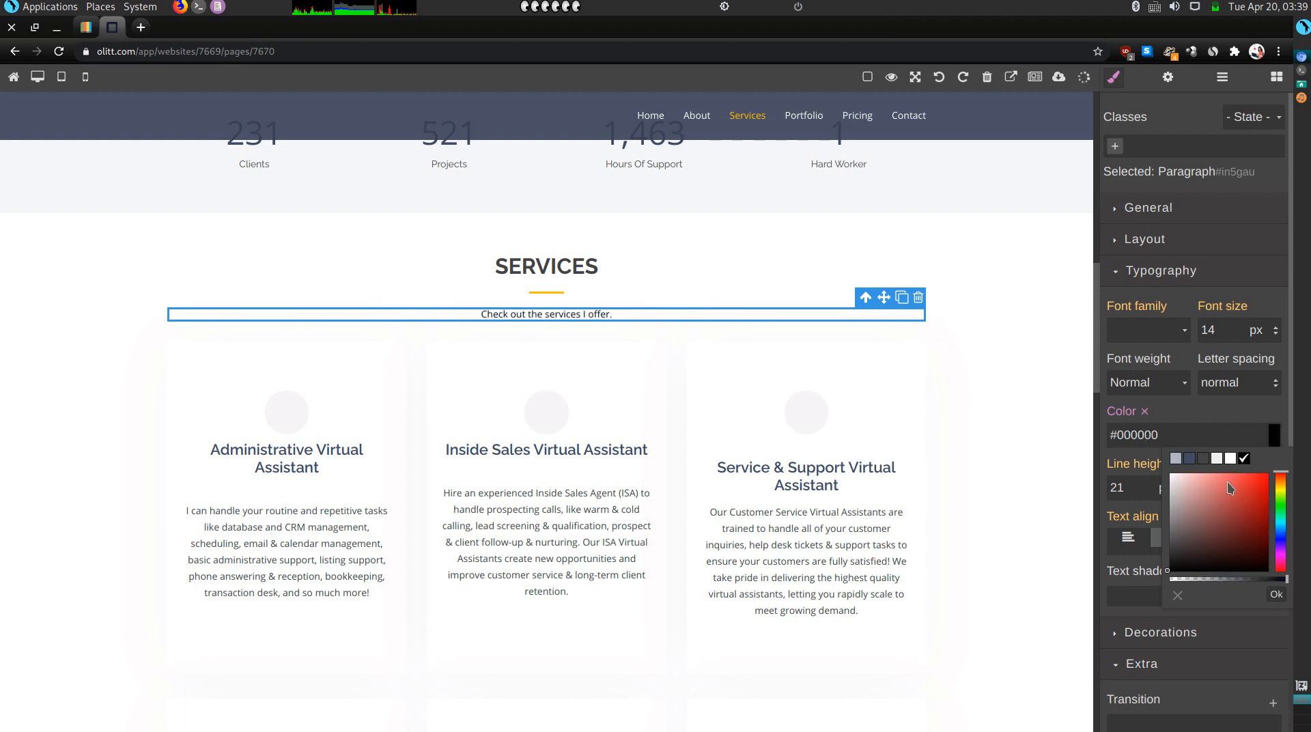
pyautogui.click(1278, 598)
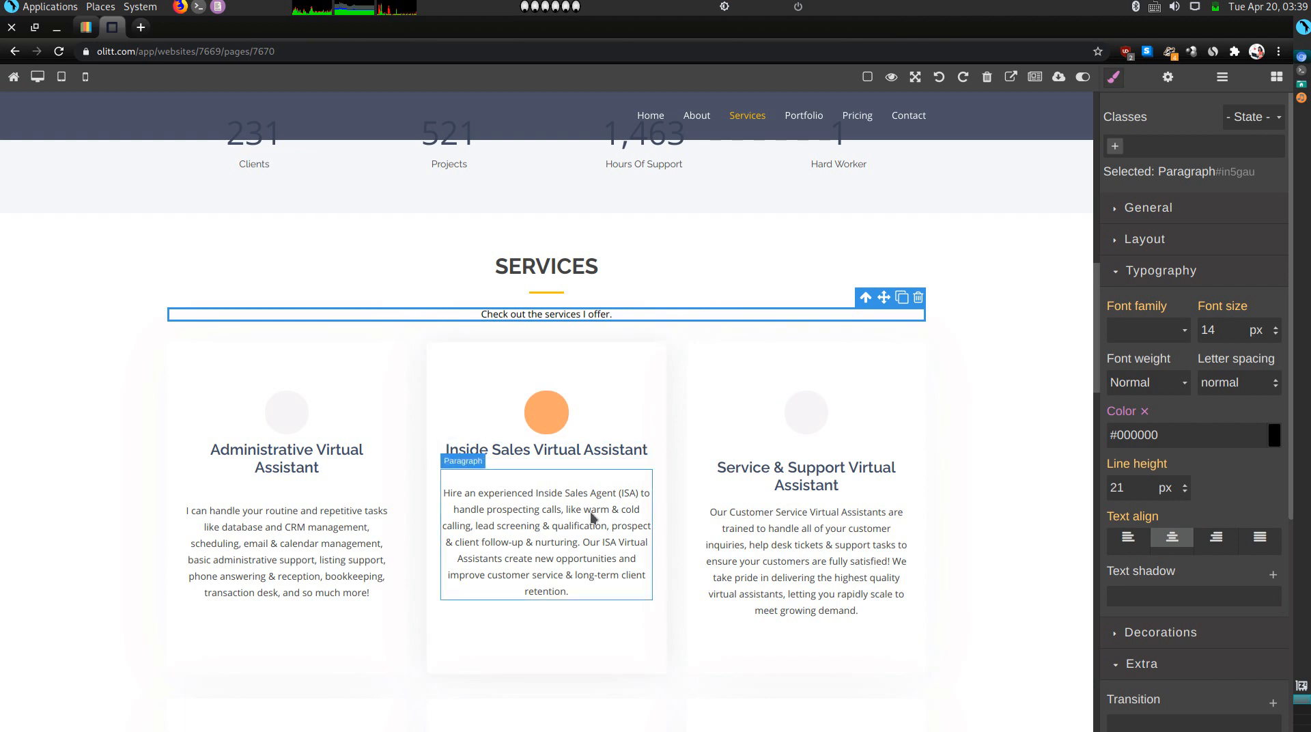
pyautogui.scroll(-2, 590, 510)
pyautogui.scroll(-2, 590, 511)
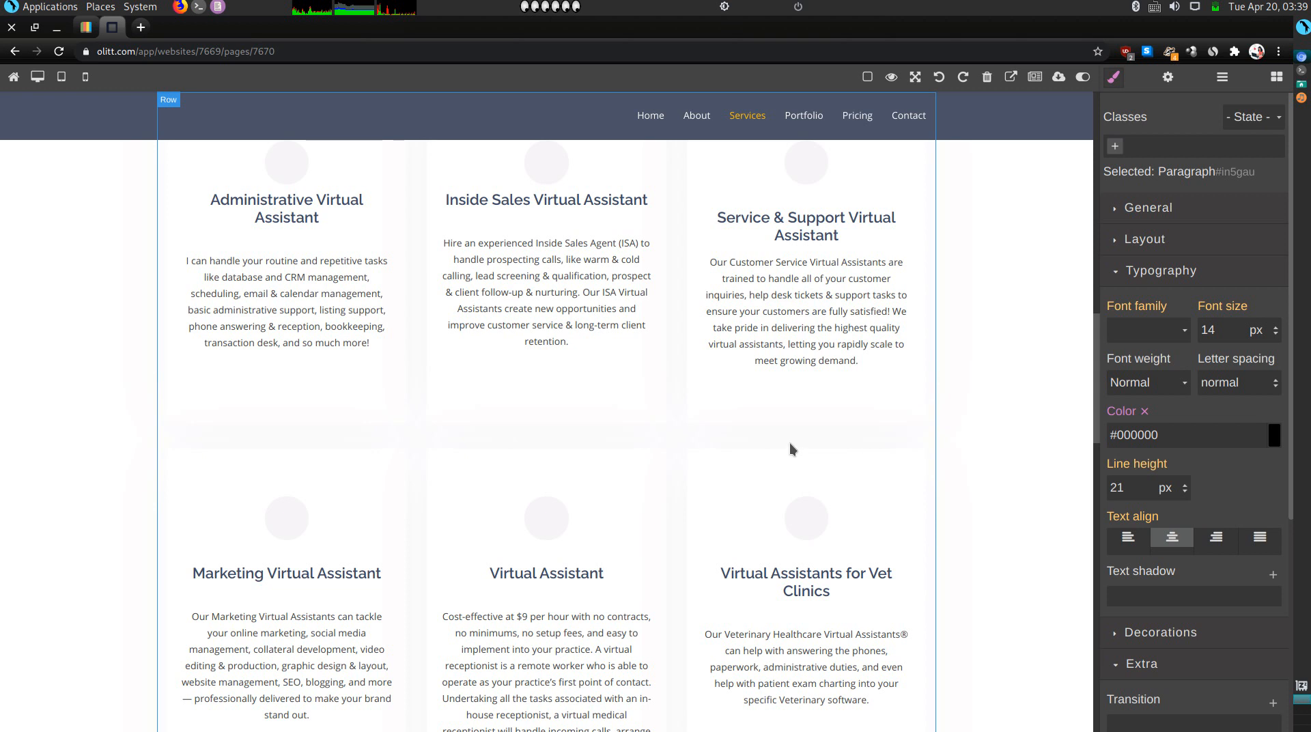
# Delete the placeholder TESTIMONIALS section from the page.
pyautogui.scroll(-6, 785, 443)
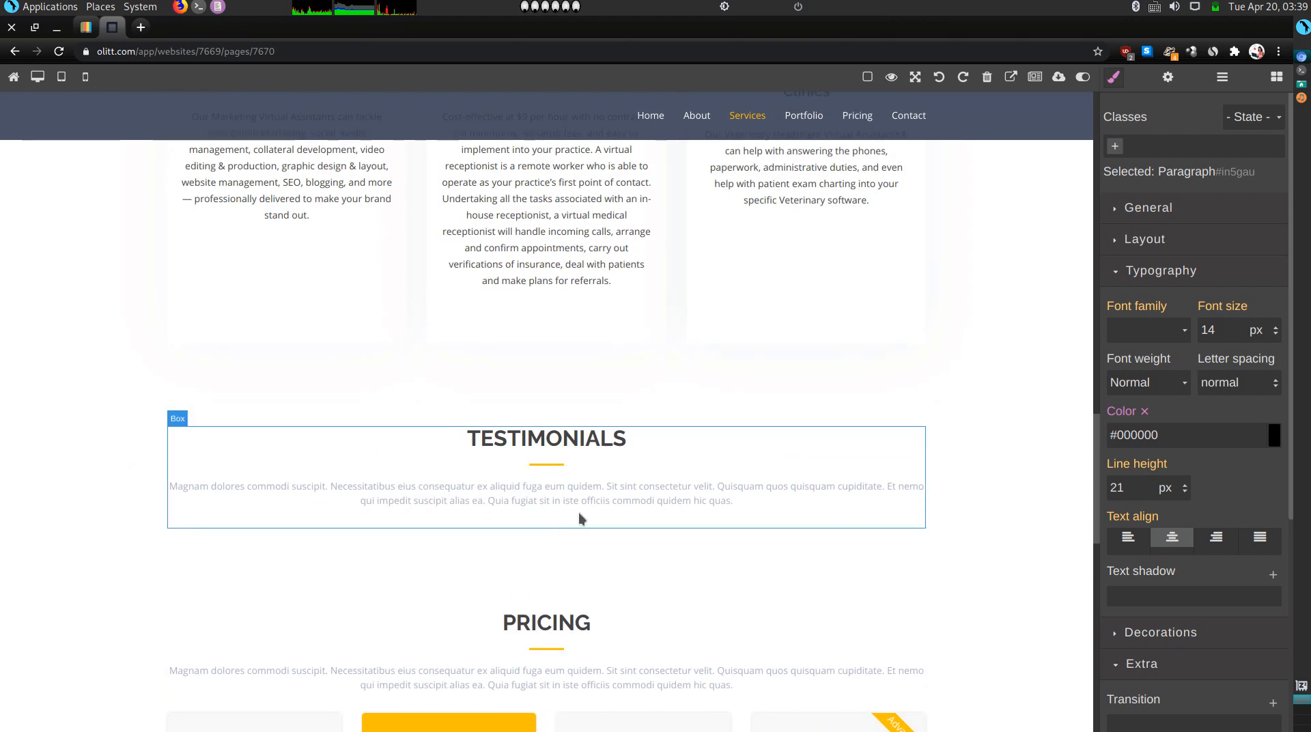
pyautogui.click(1006, 483)
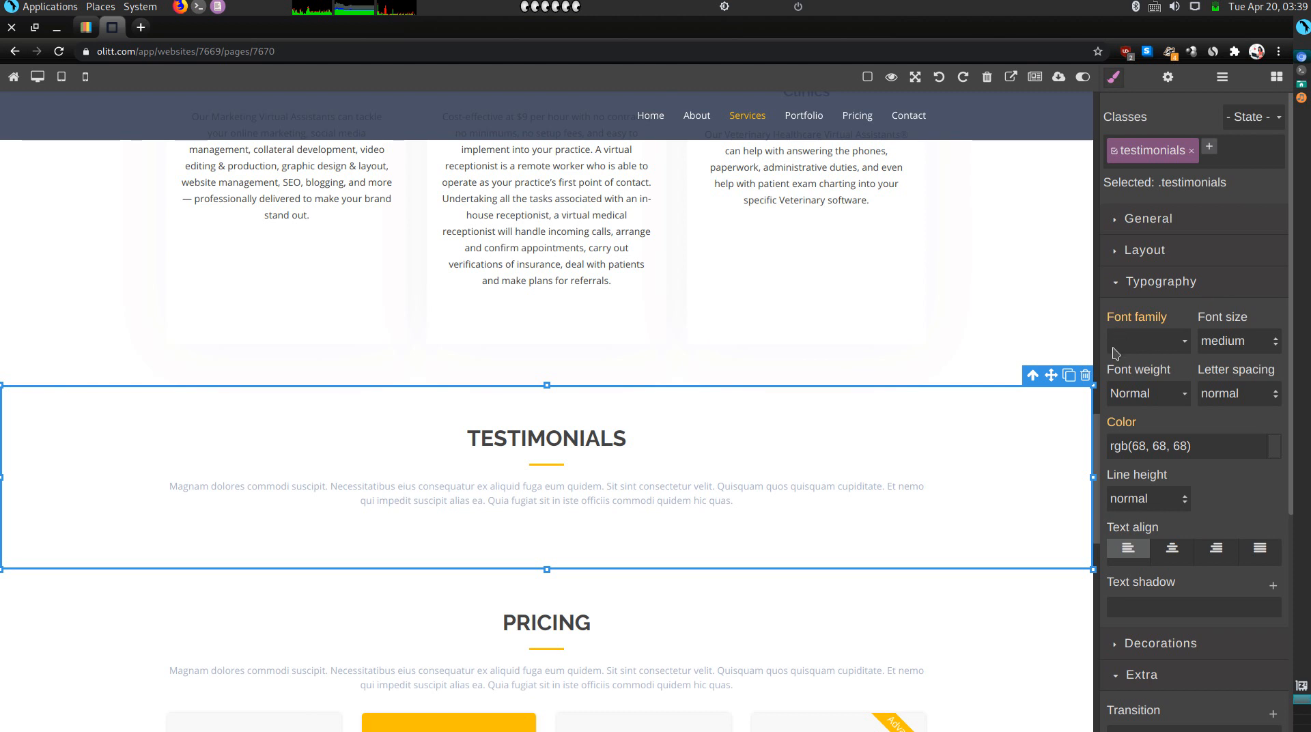
pyautogui.click(1085, 376)
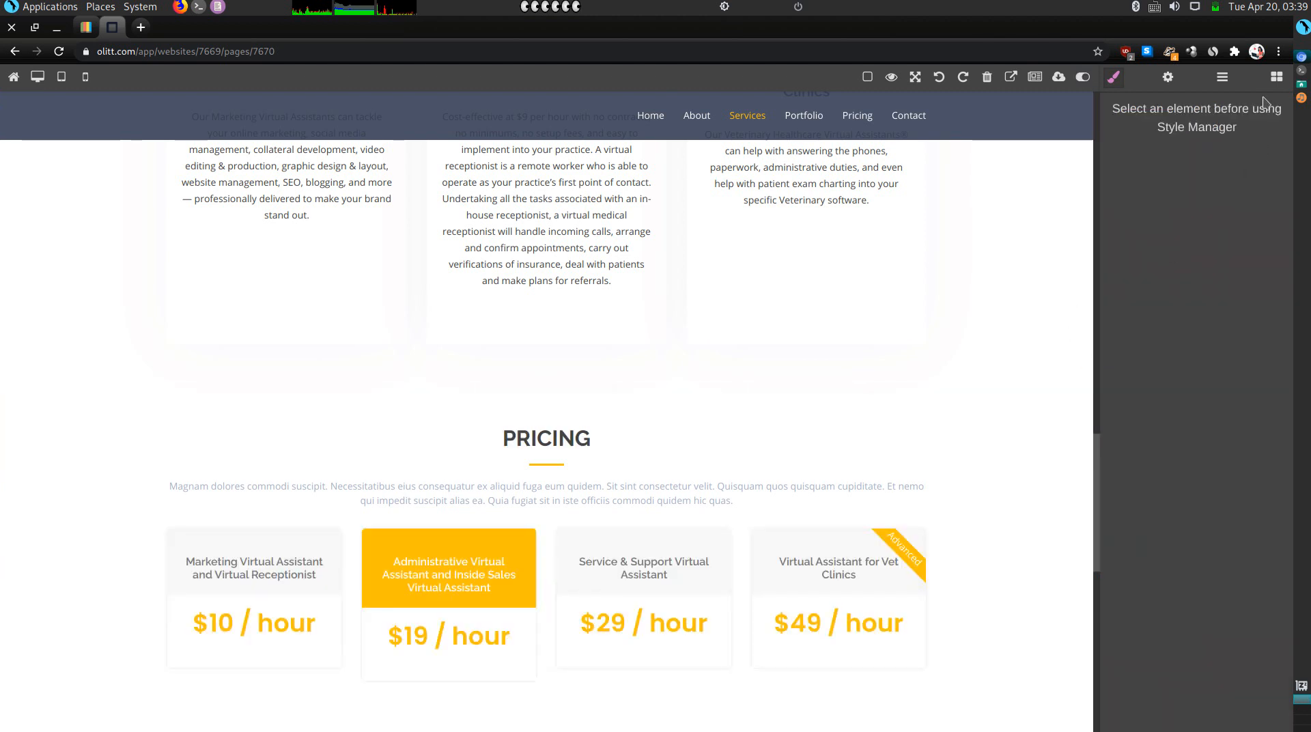
# Search the Blocks library for 'test' to find the Testimonials block.
pyautogui.click(1276, 77)
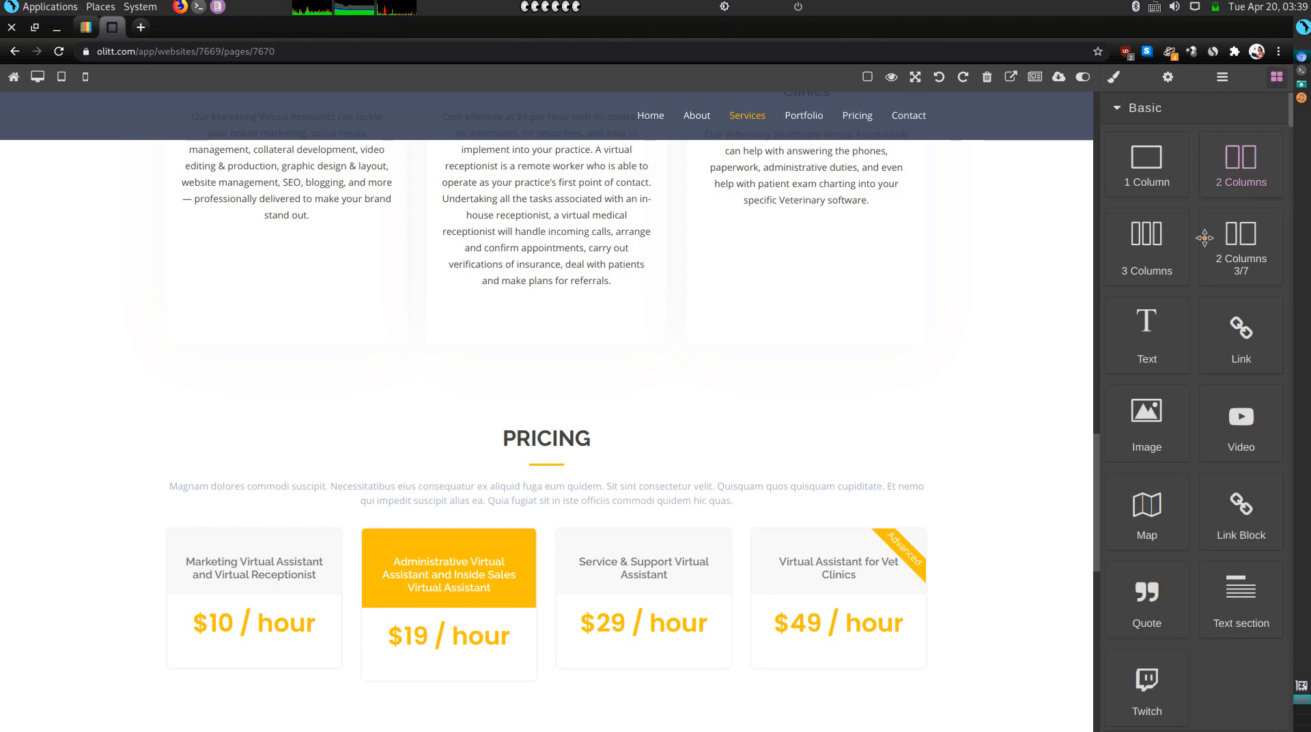
pyautogui.scroll(-5, 1212, 368)
pyautogui.scroll(-10, 1213, 369)
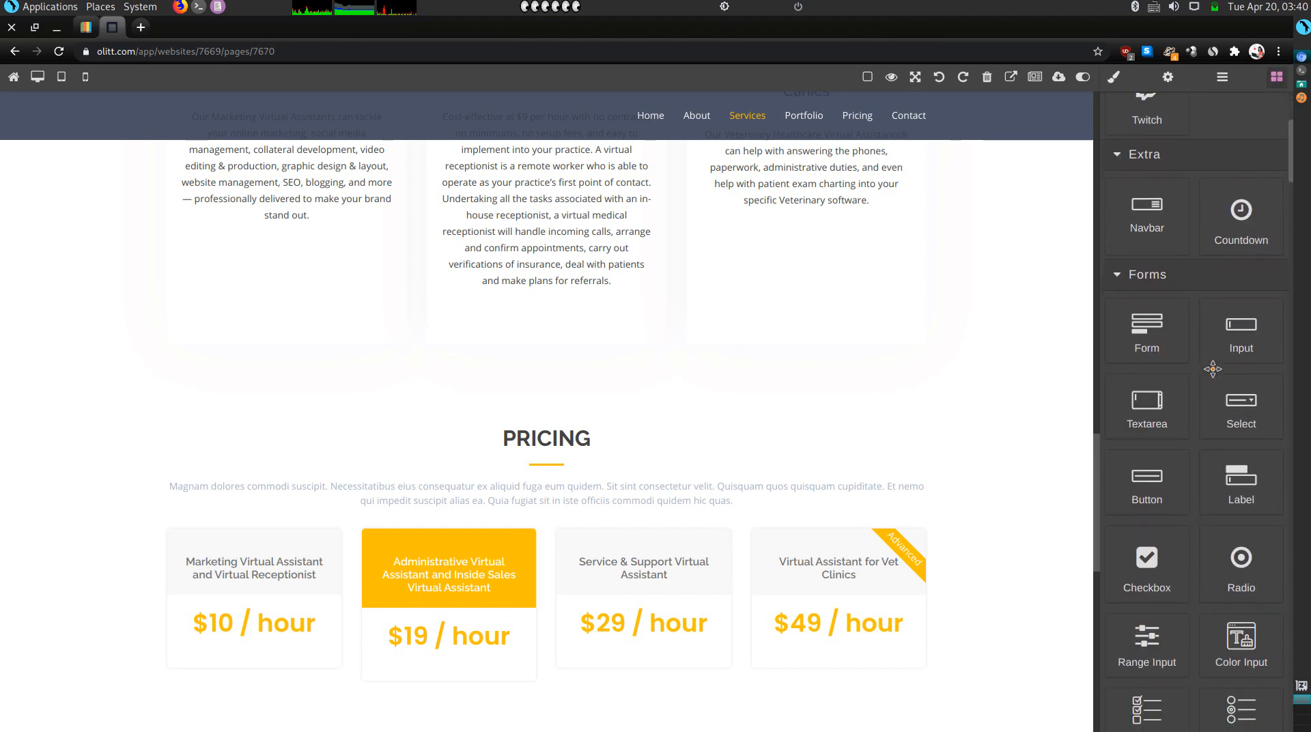
pyautogui.scroll(-8, 1231, 350)
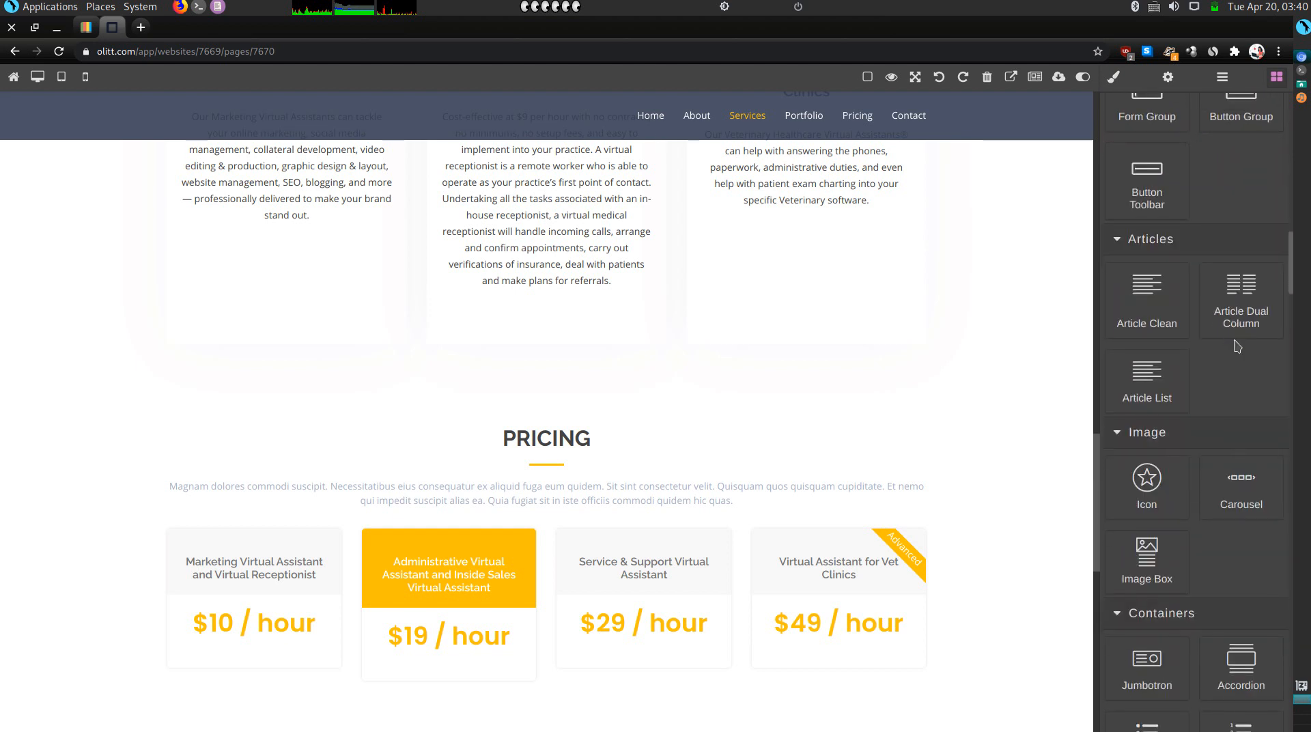
pyautogui.hotkey('ctrl', 'f')
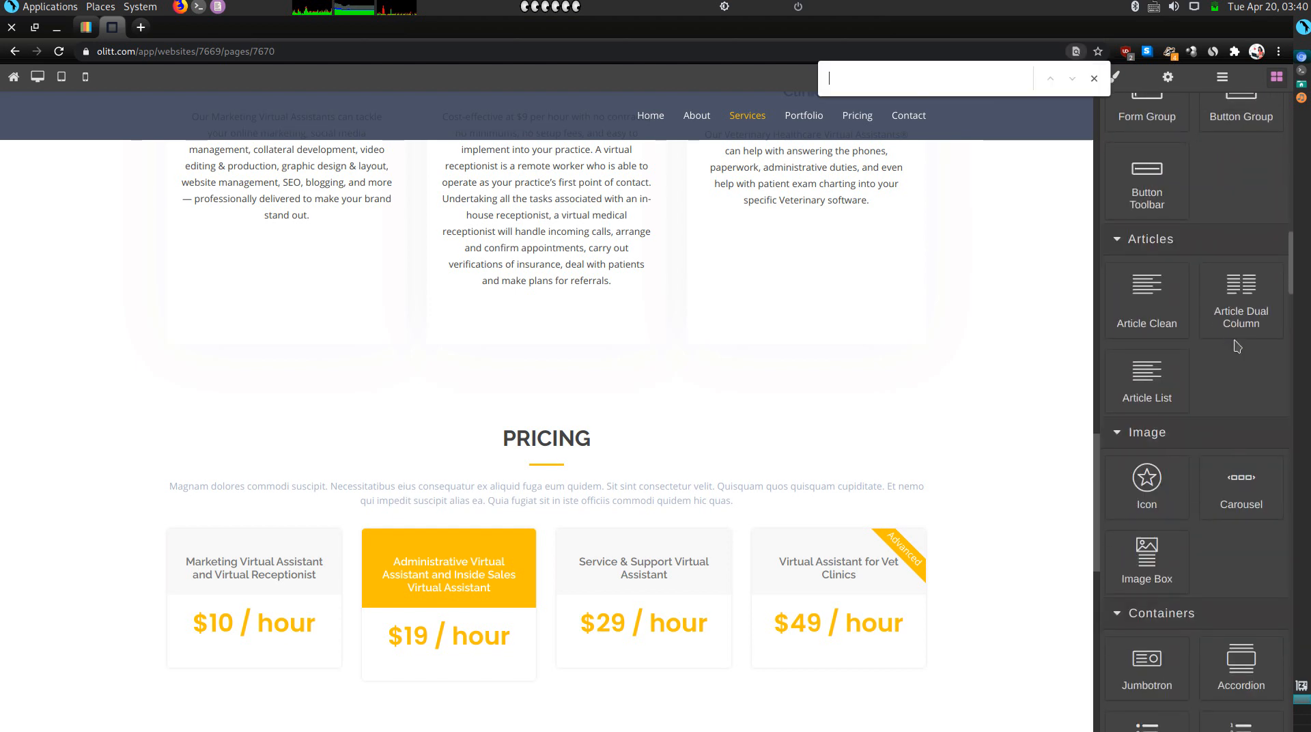
pyautogui.write('test')
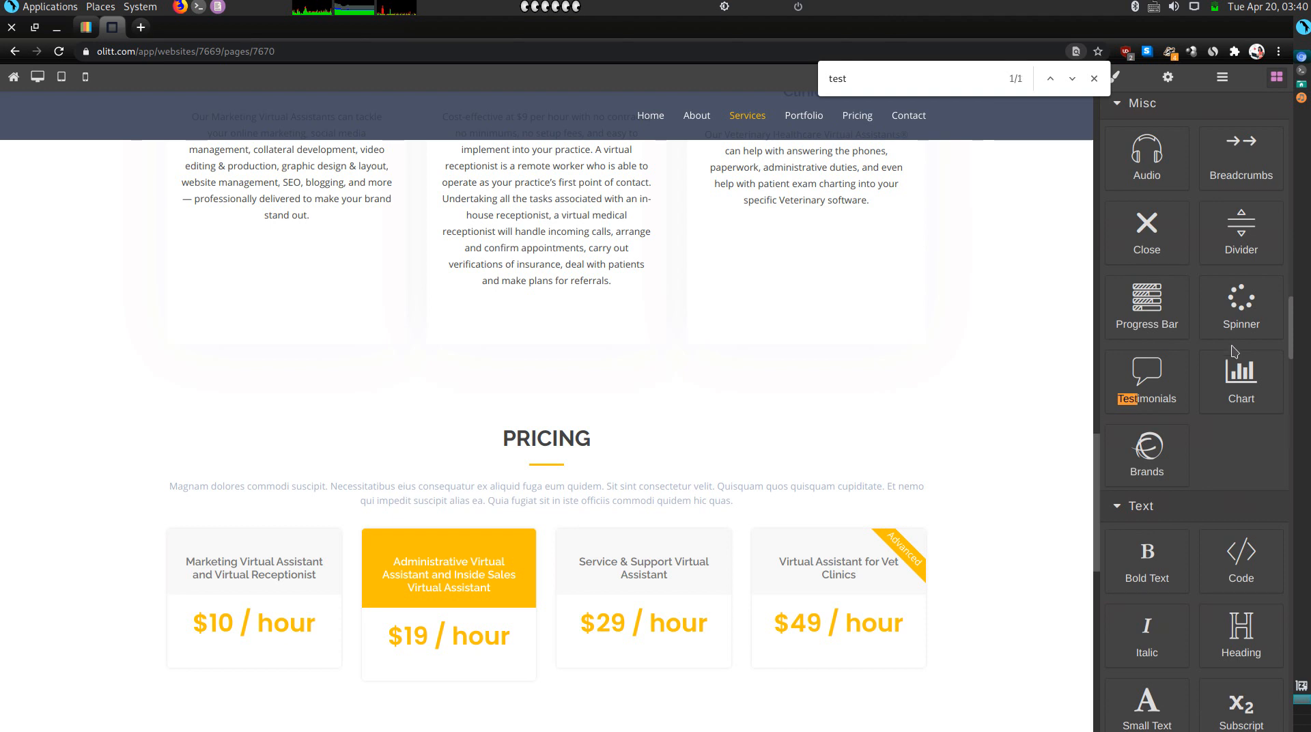
# Add the Testimonials block above Pricing and set its intro to 'Some of the reviews.'.
pyautogui.moveTo(1142, 387); pyautogui.dragTo(832, 378)
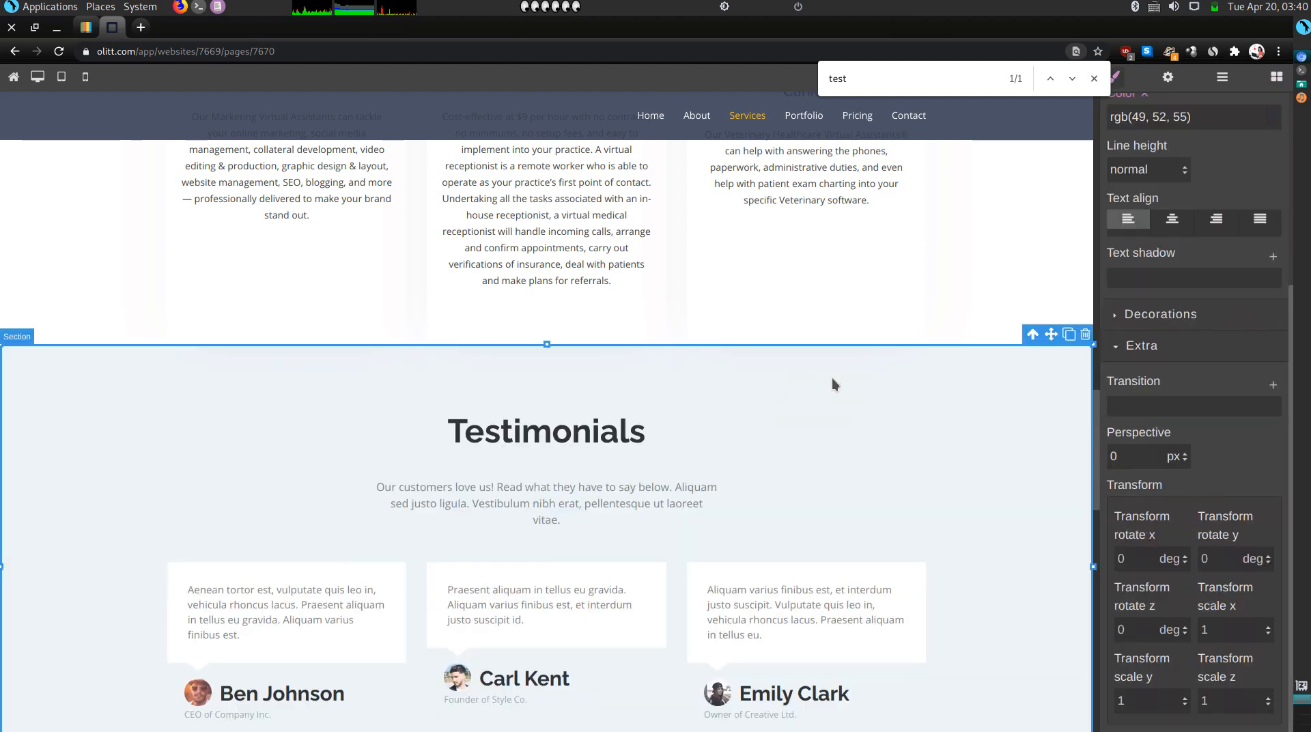
pyautogui.scroll(-3, 726, 465)
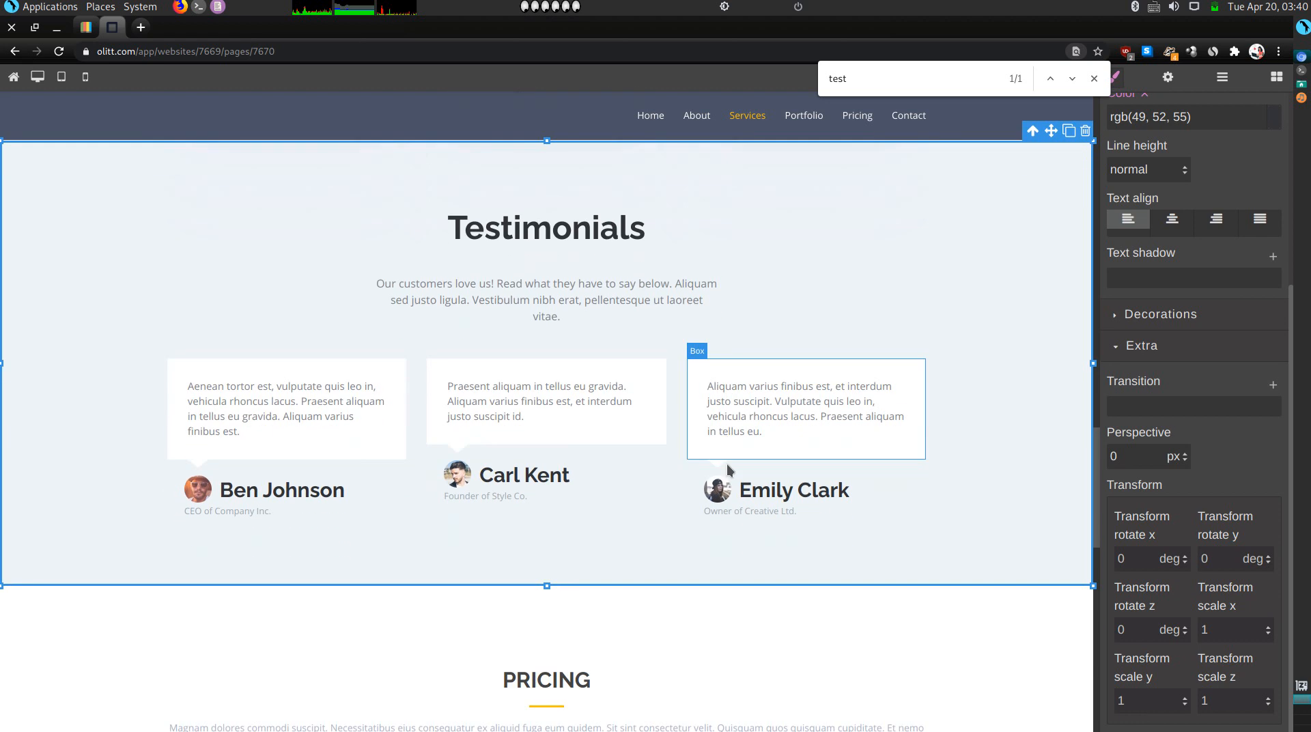
pyautogui.tripleClick(584, 291)
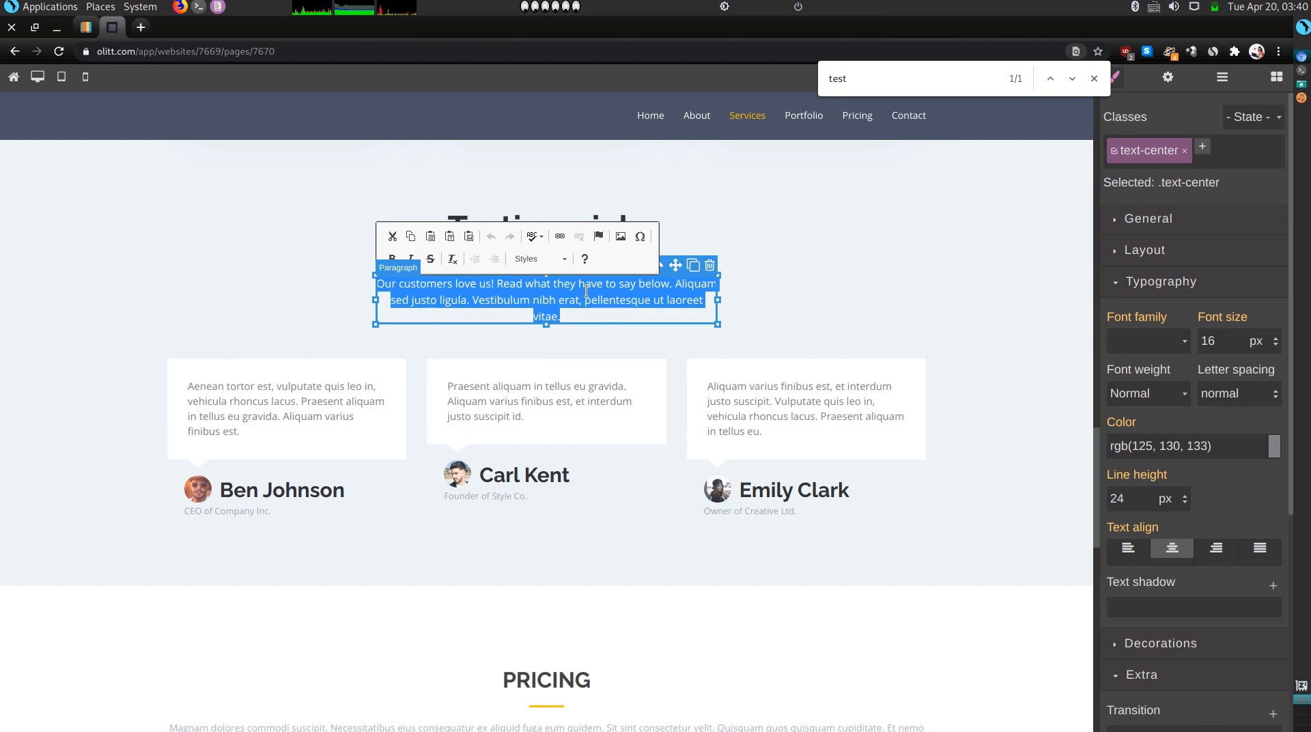
pyautogui.write('S')
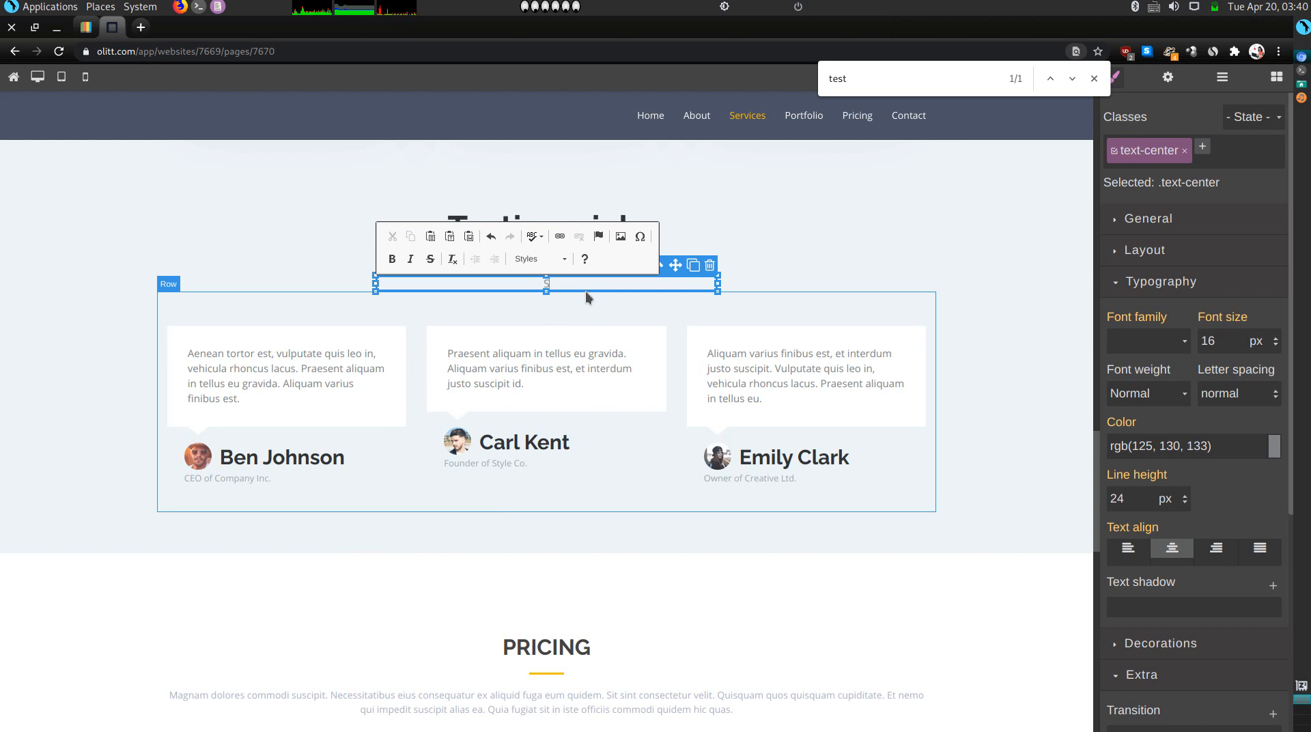
pyautogui.write('ome of the revie')
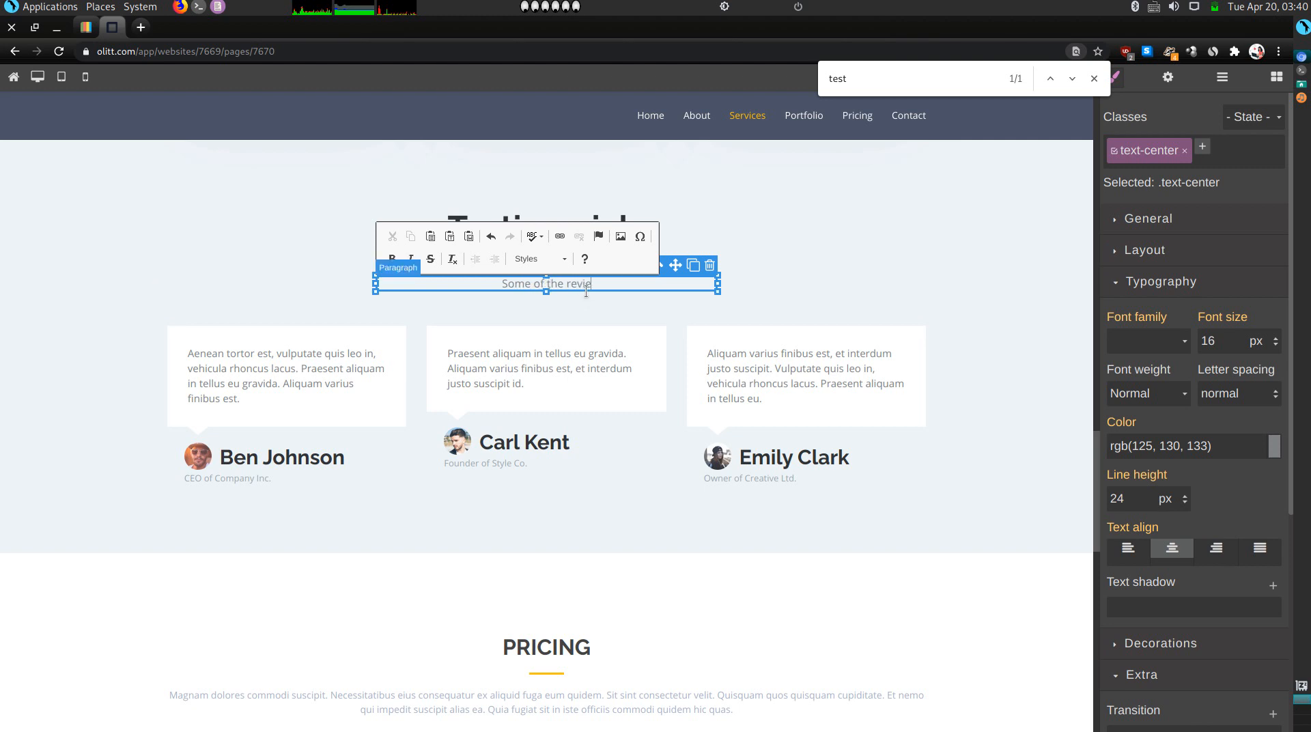
pyautogui.write('ws.')
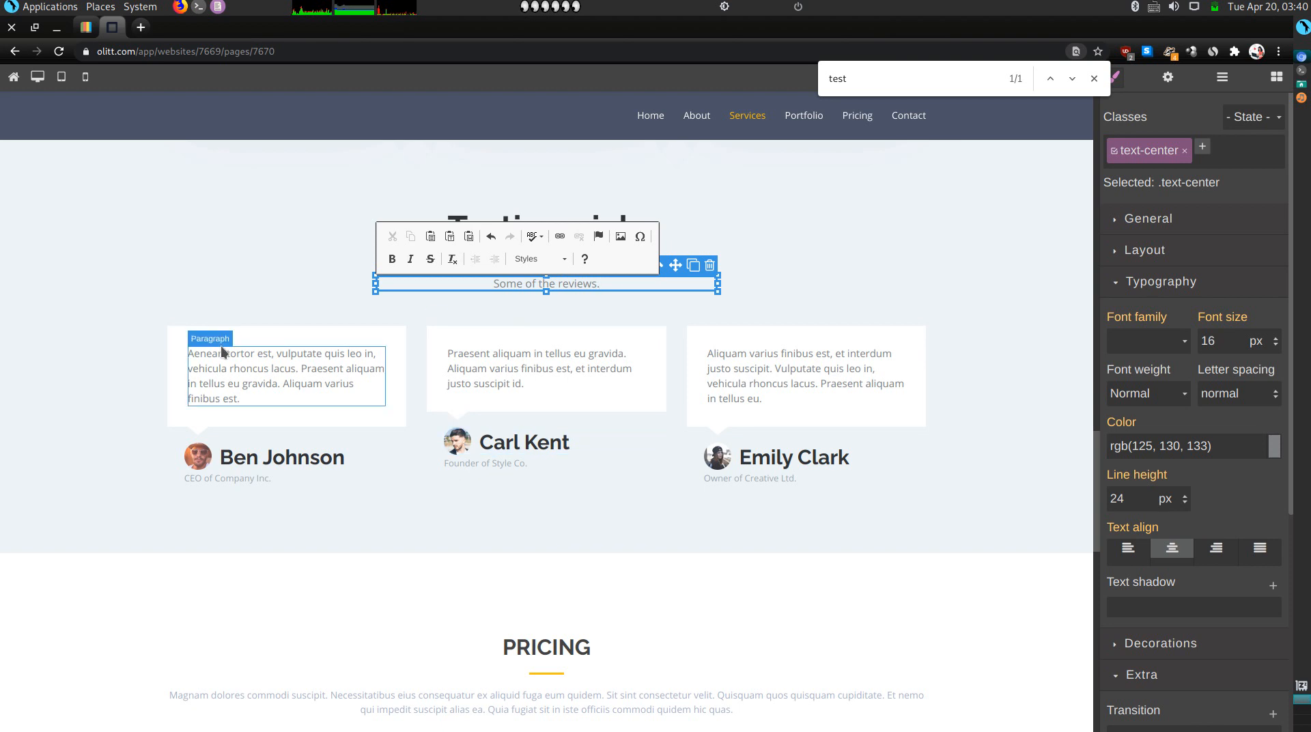
# Set all three testimonial cards to read 'Hardworker and consistent.'.
pyautogui.tripleClick(235, 373)
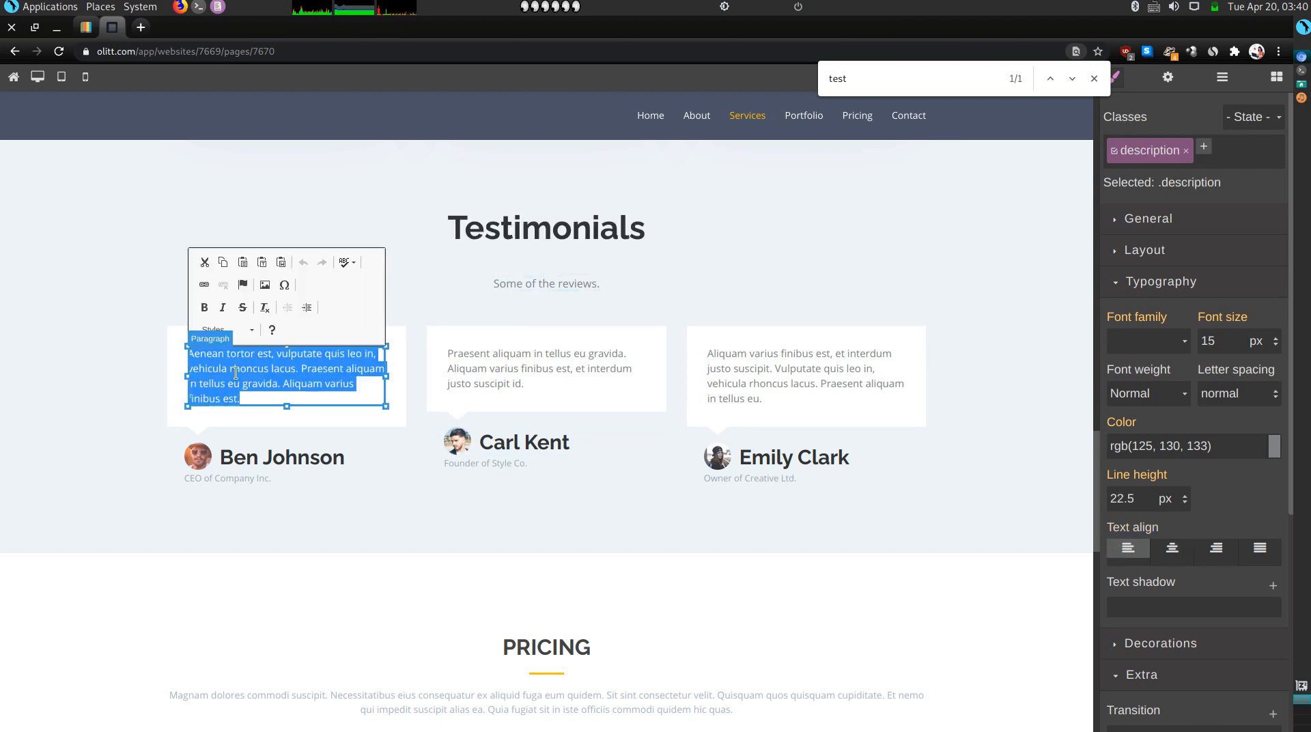
pyautogui.write('Hardwork')
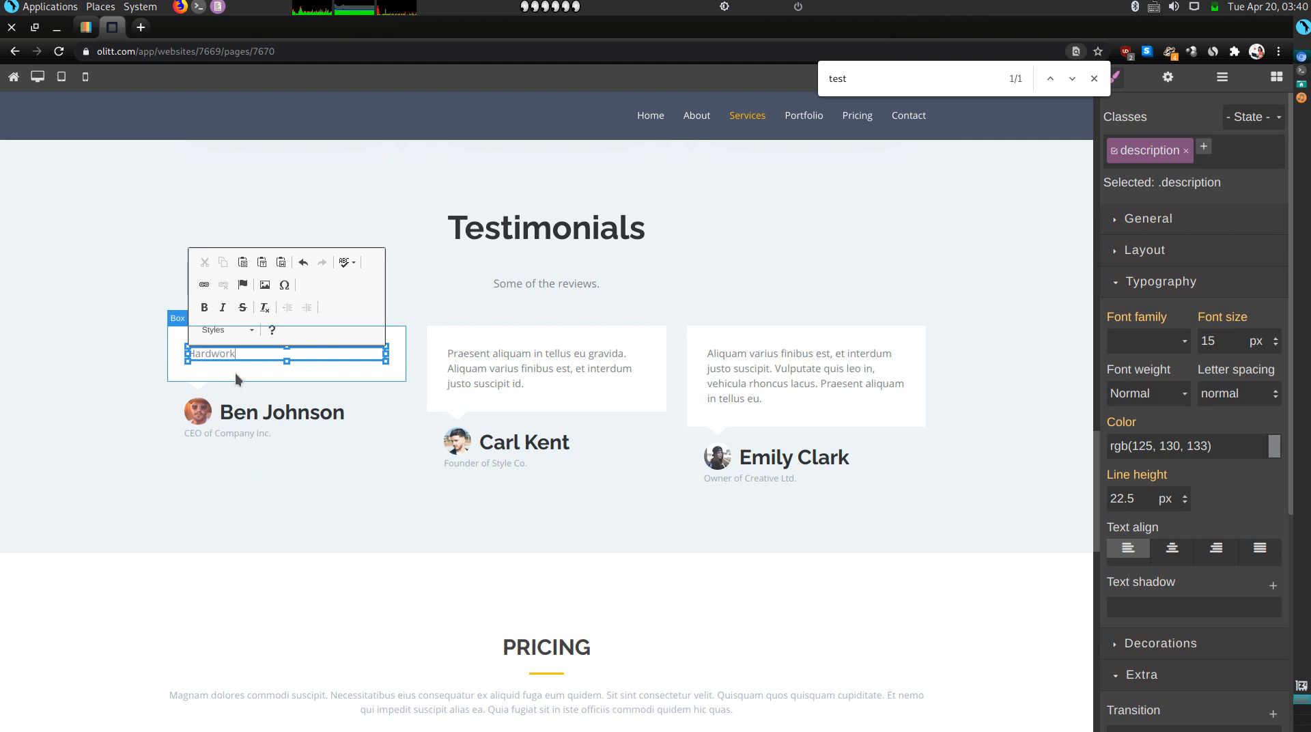
pyautogui.write('er and consistent.')
pyautogui.hotkey('shift', 'Left')
pyautogui.hotkey('shift', 'Left')
pyautogui.hotkey('shift', 'Left')
pyautogui.hotkey('shift', 'Left')
pyautogui.hotkey('shift', 'Left')
pyautogui.hotkey('shift', 'Left')
pyautogui.hotkey('shift', 'Left')
pyautogui.hotkey('shift', 'Left')
pyautogui.hotkey('shift', 'Left')
pyautogui.hotkey('shift', 'Left')
pyautogui.hotkey('shift', 'Left')
pyautogui.hotkey('shift', 'Left')
pyautogui.hotkey('shift', 'Left')
pyautogui.hotkey('shift', 'Left')
pyautogui.hotkey('shift', 'Left')
pyautogui.hotkey('shift', 'Left')
pyautogui.hotkey('shift', 'Left')
pyautogui.hotkey('shift', 'Left')
pyautogui.hotkey('shift', 'Left')
pyautogui.hotkey('shift', 'Left')
pyautogui.hotkey('ctrl', 'c')
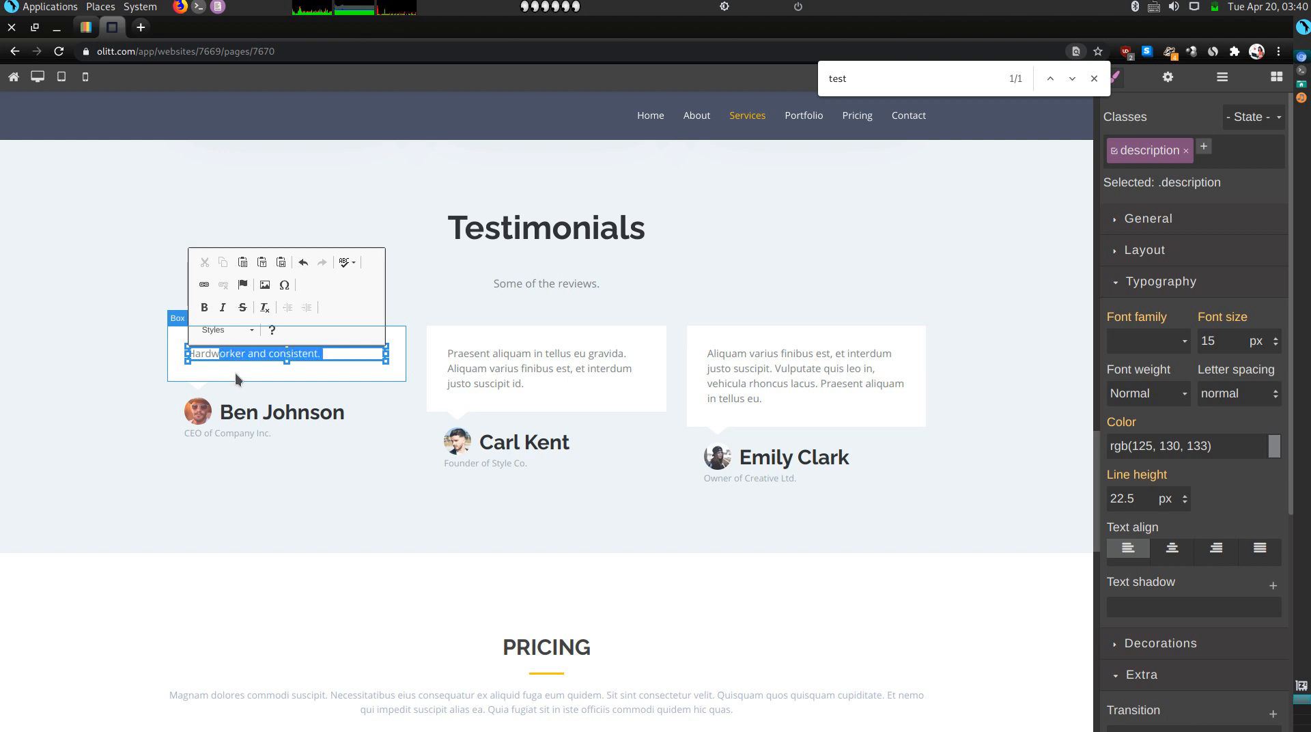
pyautogui.tripleClick(536, 363)
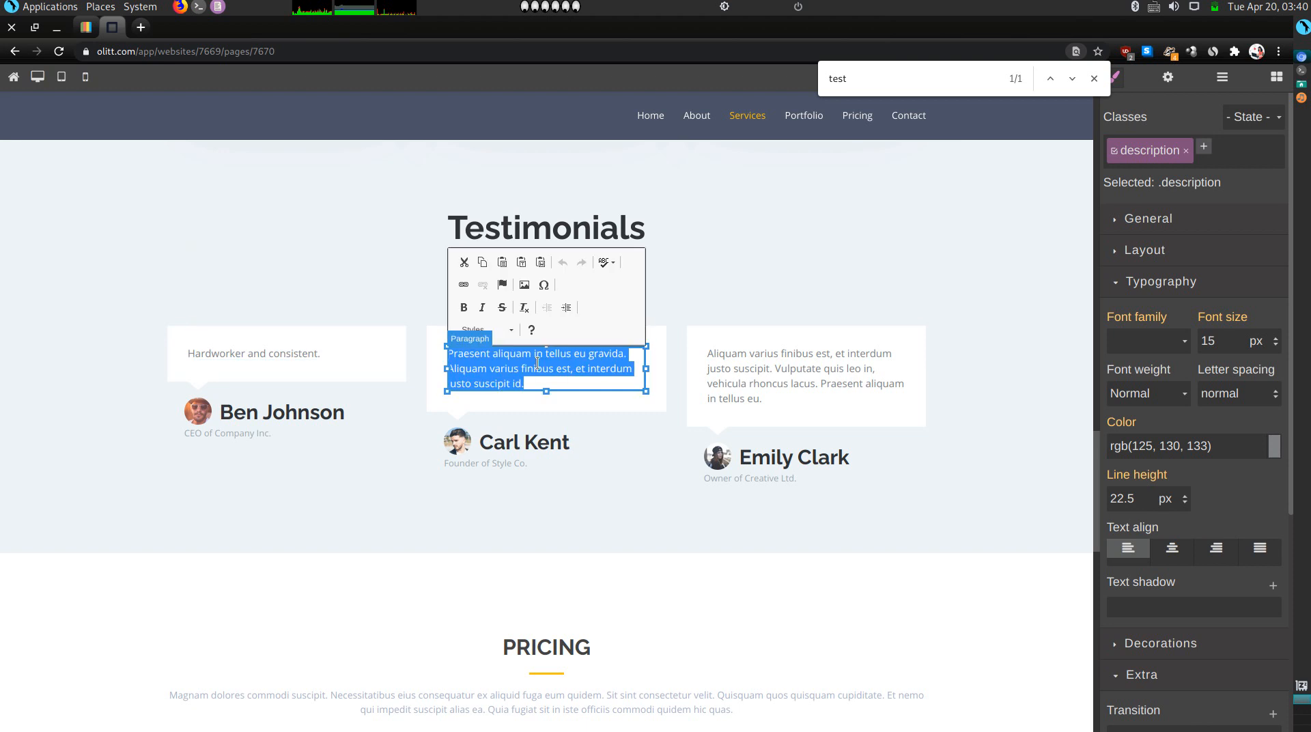
pyautogui.hotkey('ctrl', 'v')
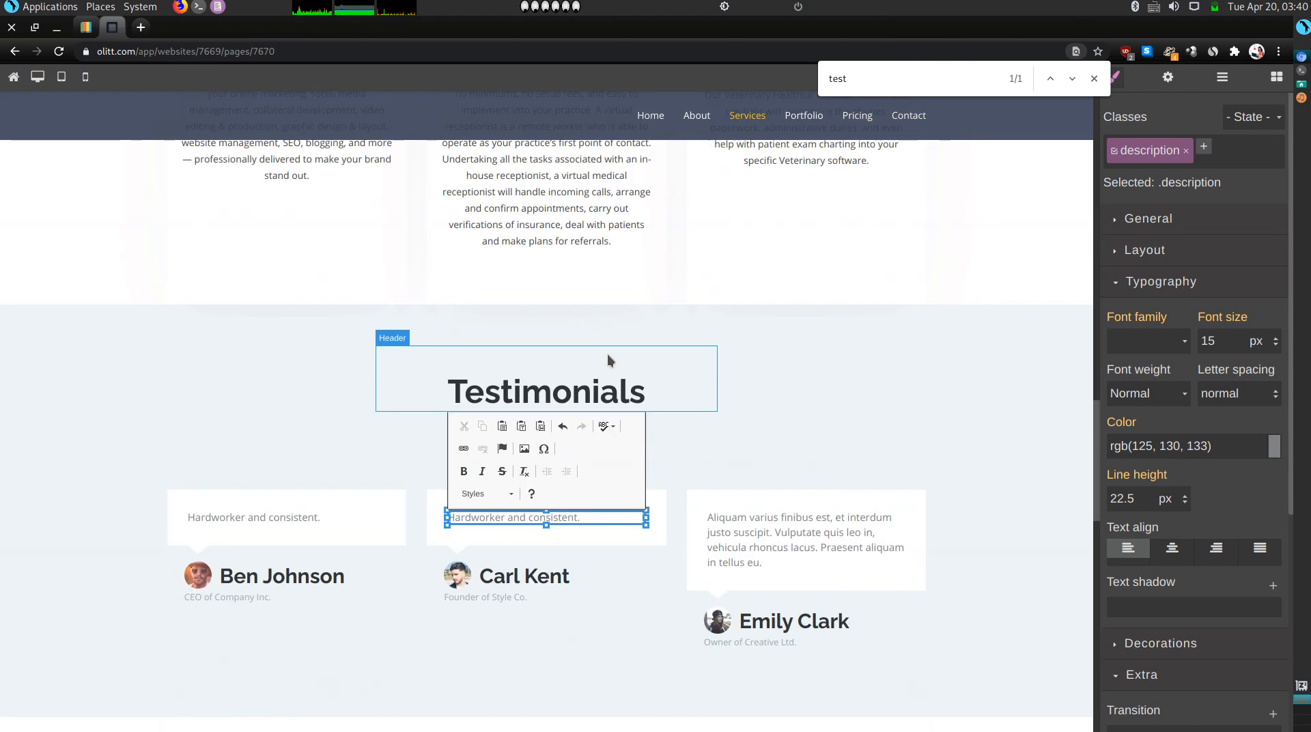
pyautogui.tripleClick(781, 545)
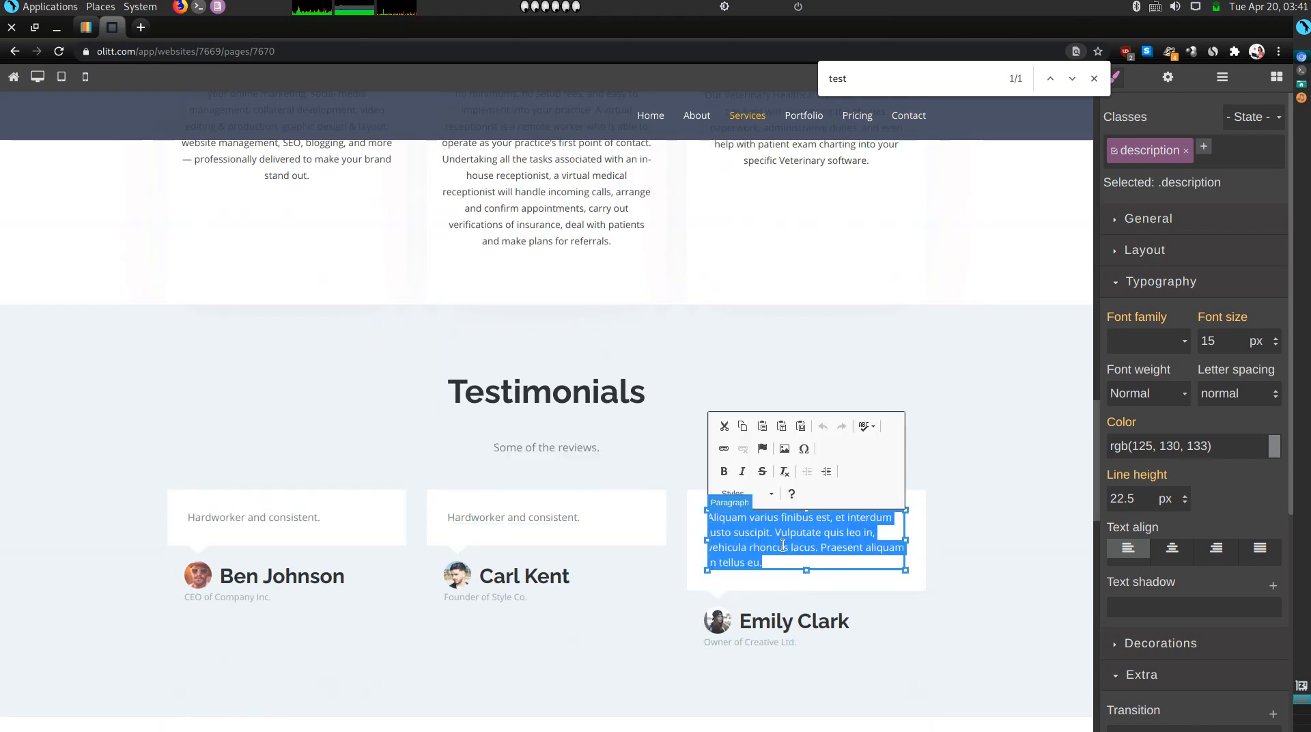
pyautogui.hotkey('ctrl', 'v')
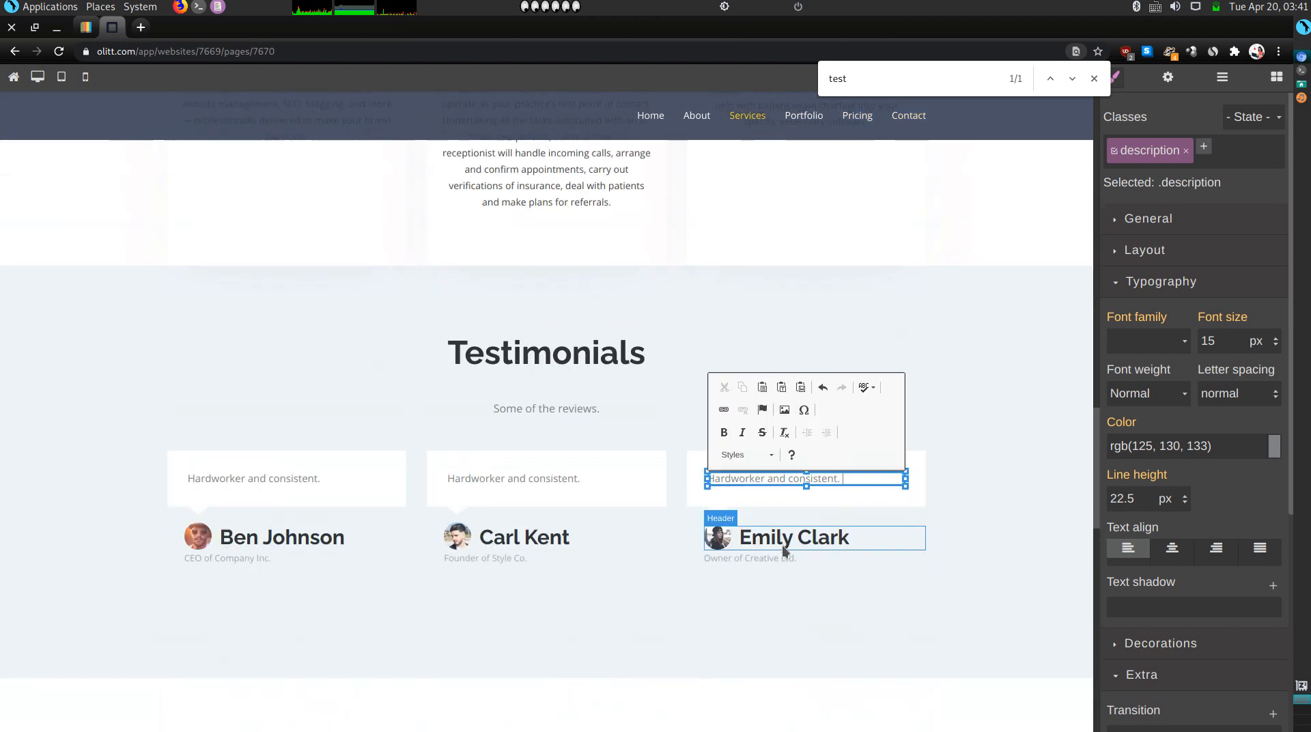
pyautogui.click(643, 482)
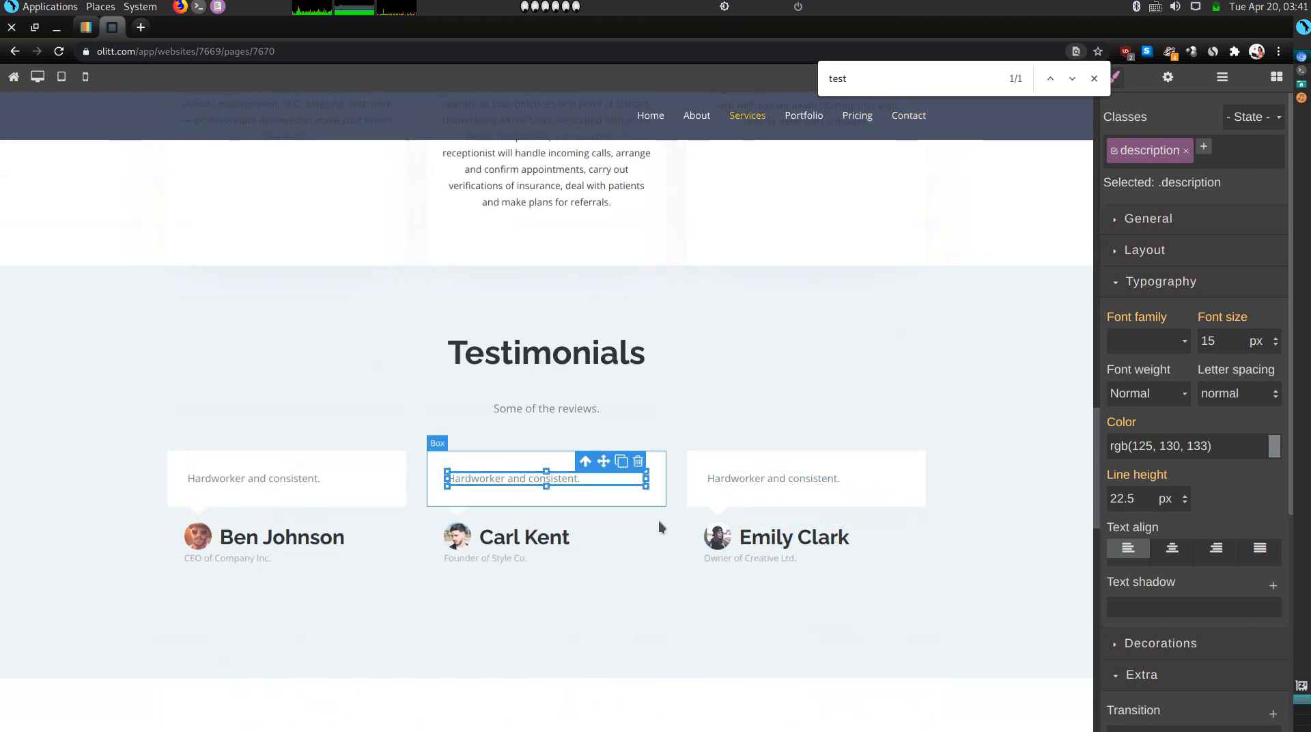
pyautogui.click(658, 580)
pyautogui.scroll(-3, 659, 580)
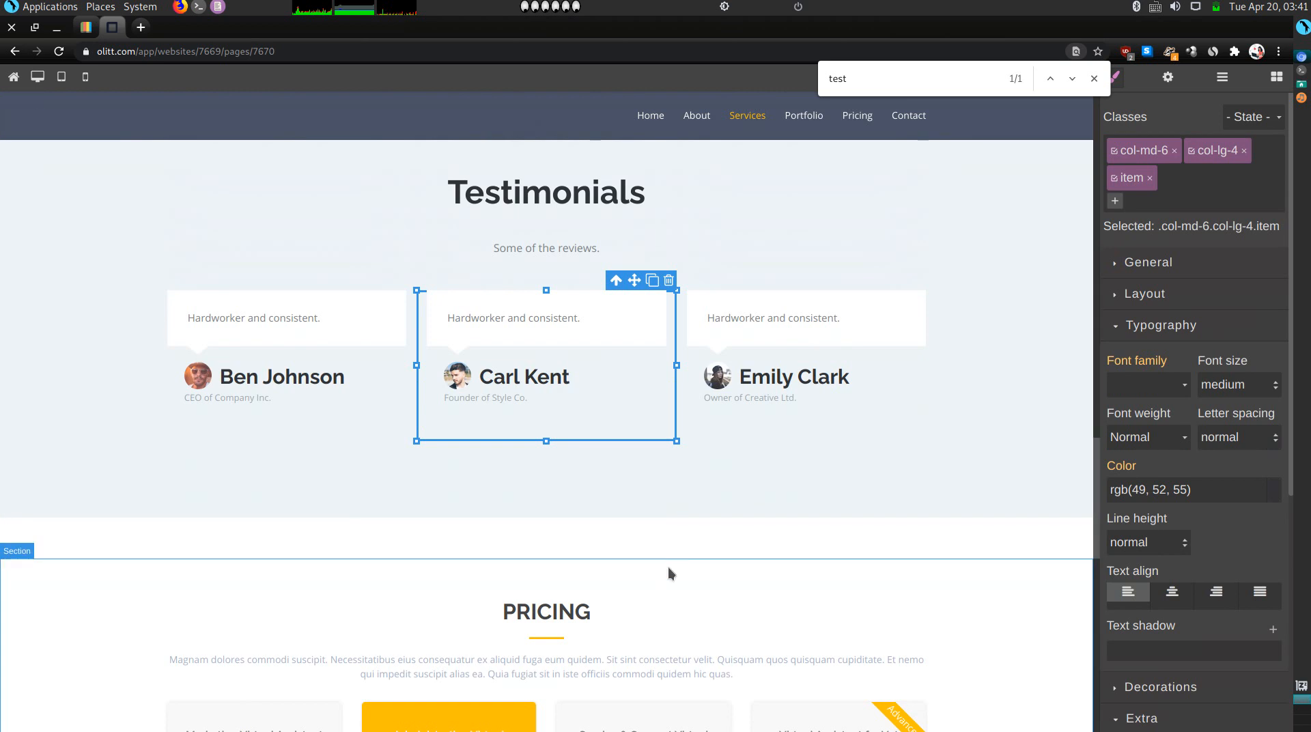
pyautogui.scroll(-6, 668, 572)
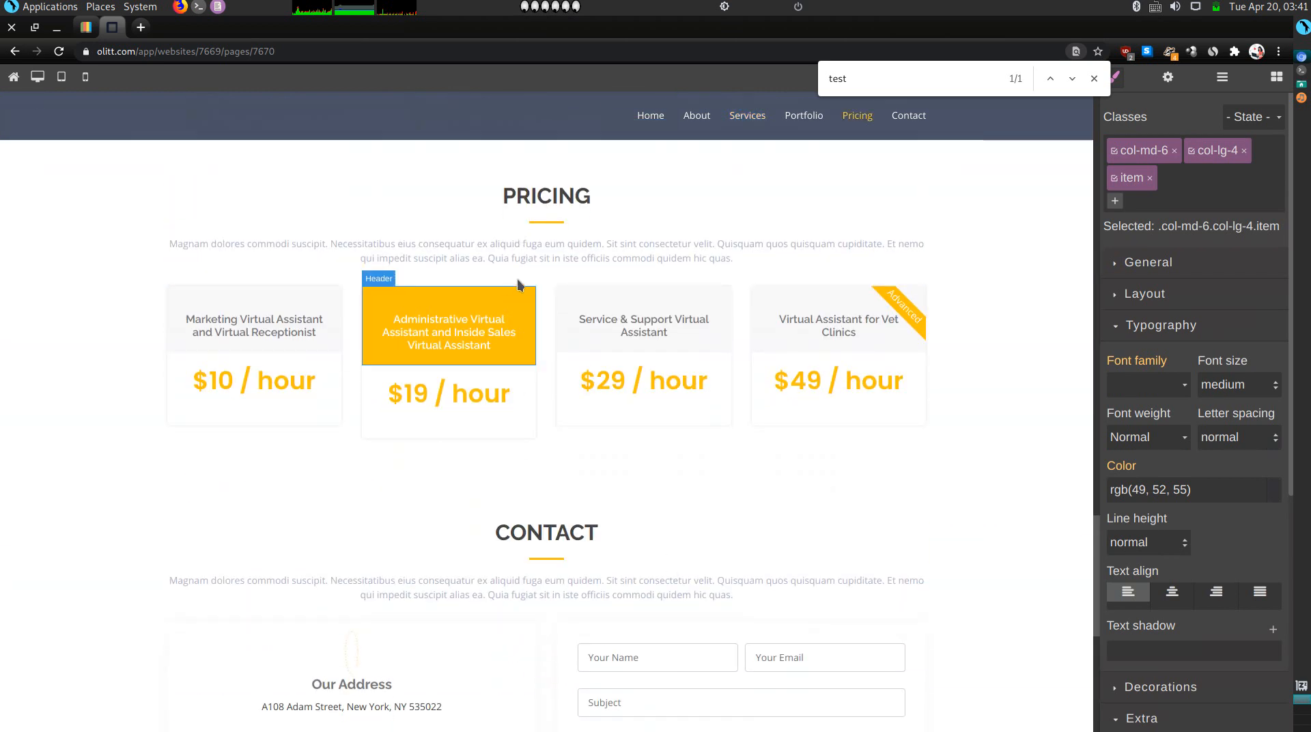
# Replace the Pricing intro text with 'Check out my pricing'.
pyautogui.tripleClick(543, 258)
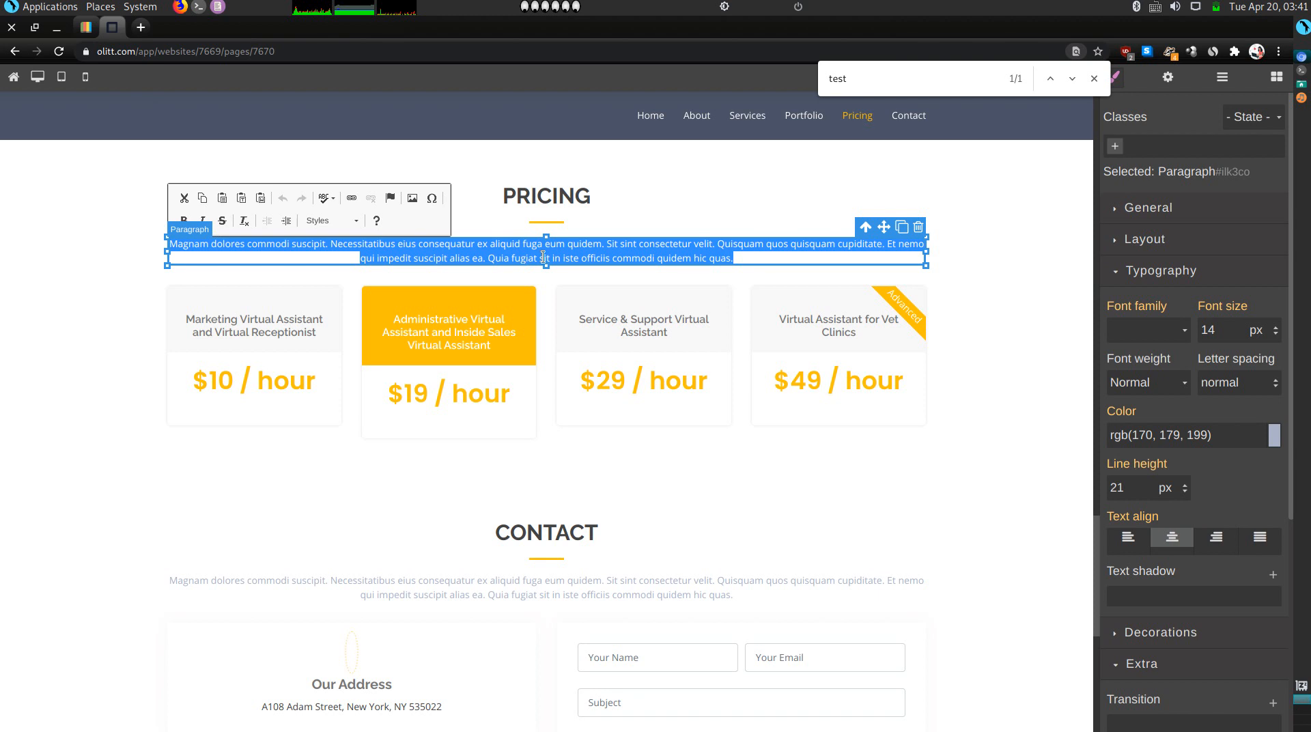
pyautogui.write('Check out my p')
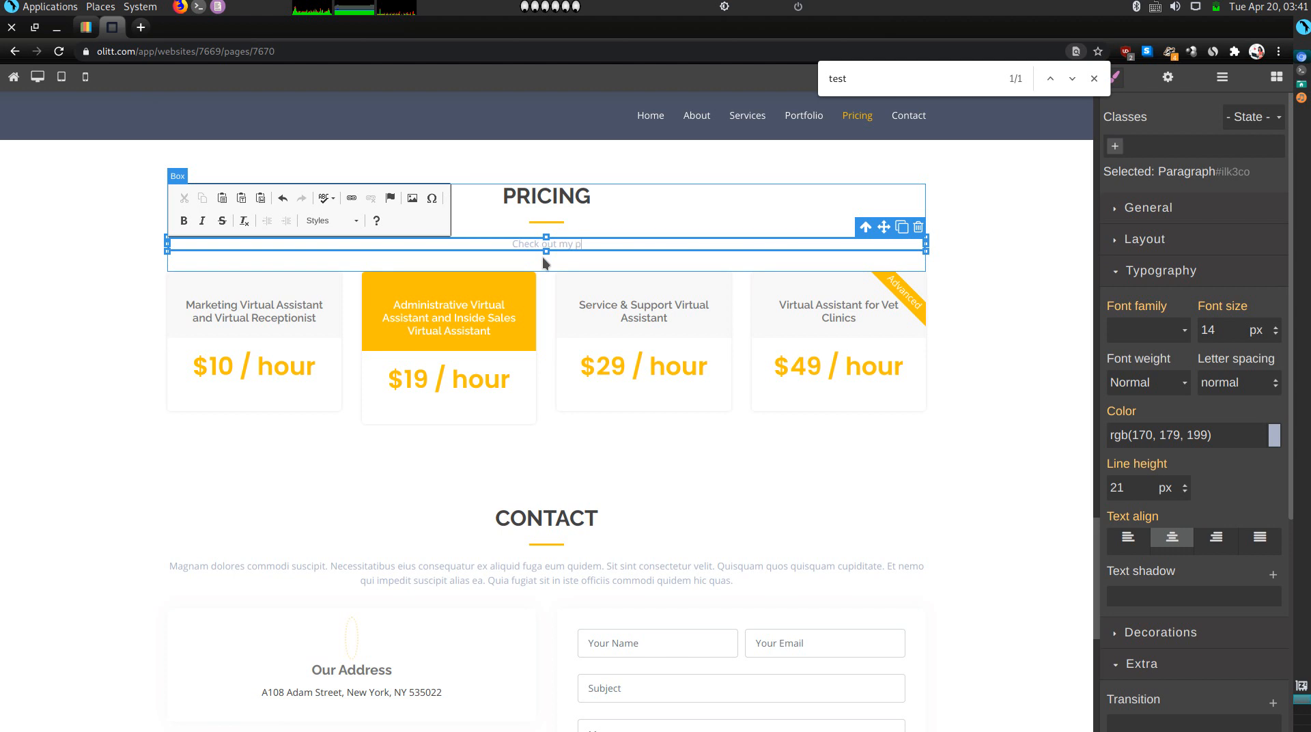
pyautogui.write('ricing.')
pyautogui.click(469, 341)
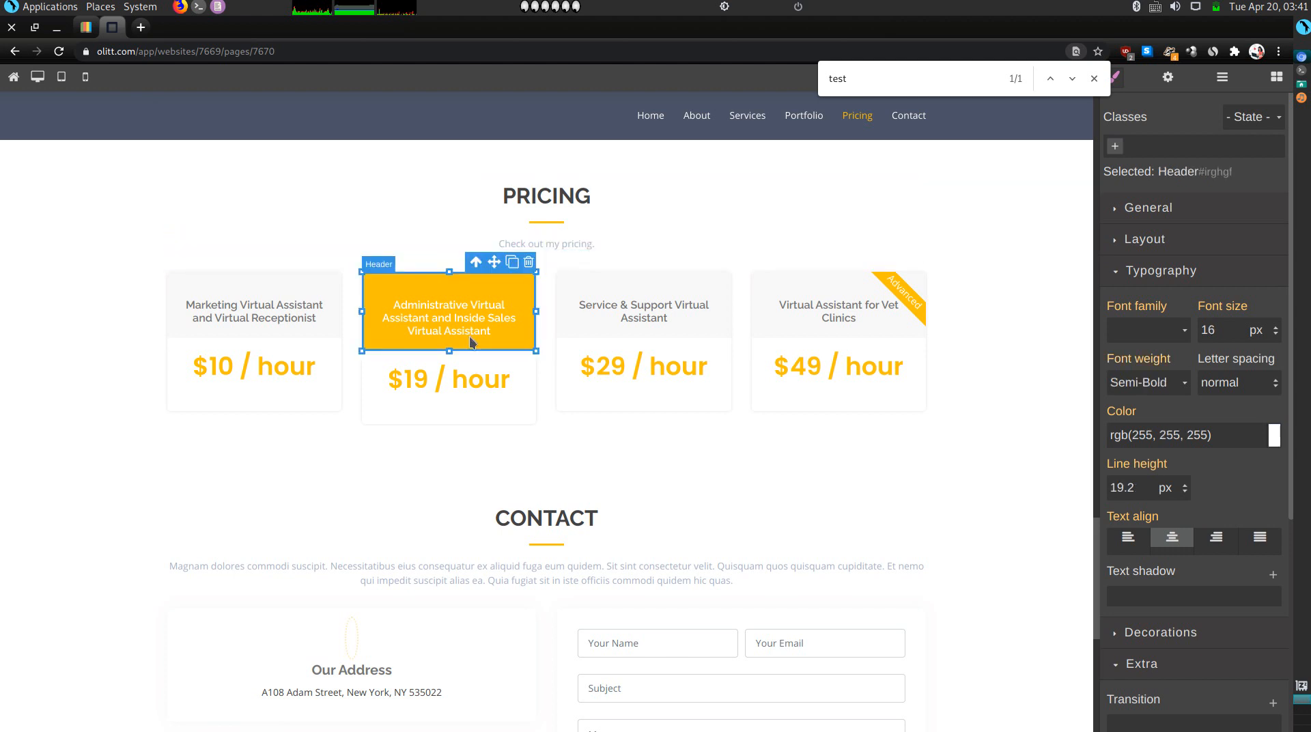
# Delete the Contact section's intro paragraph.
pyautogui.scroll(-2, 632, 547)
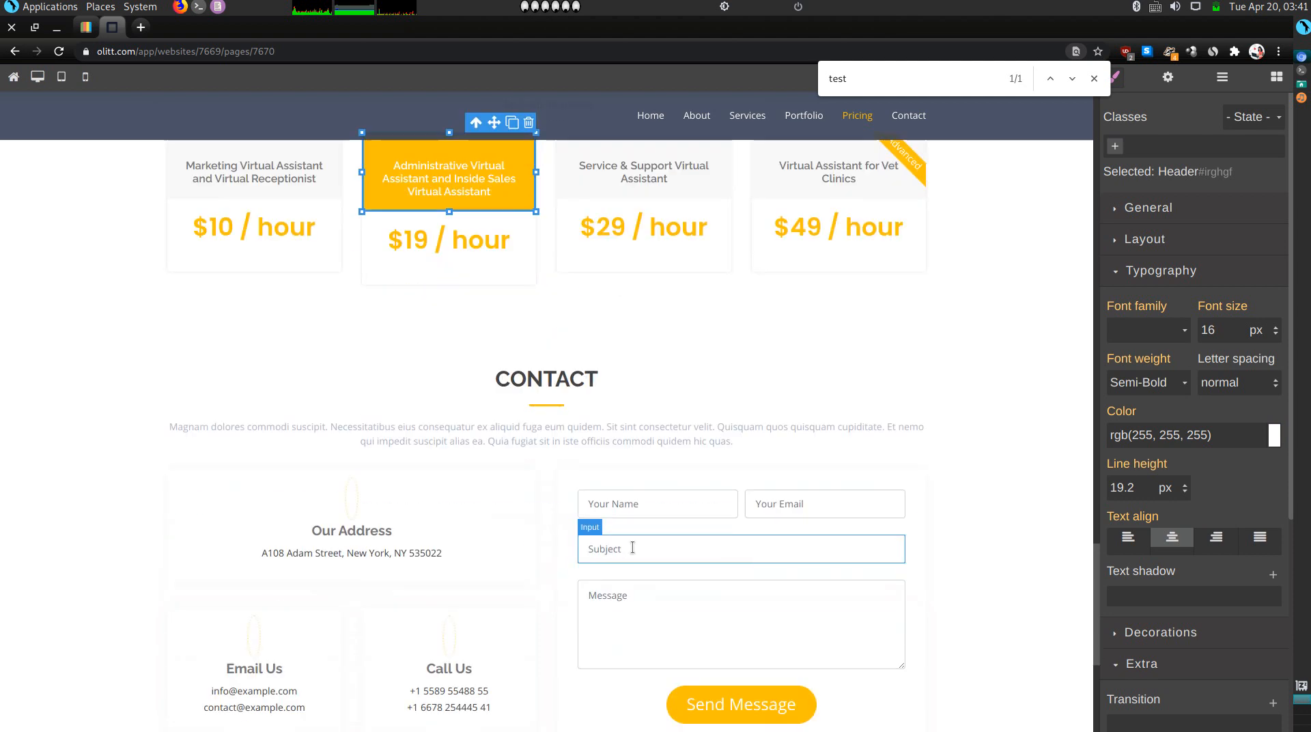
pyautogui.click(608, 441)
pyautogui.press('Delete')
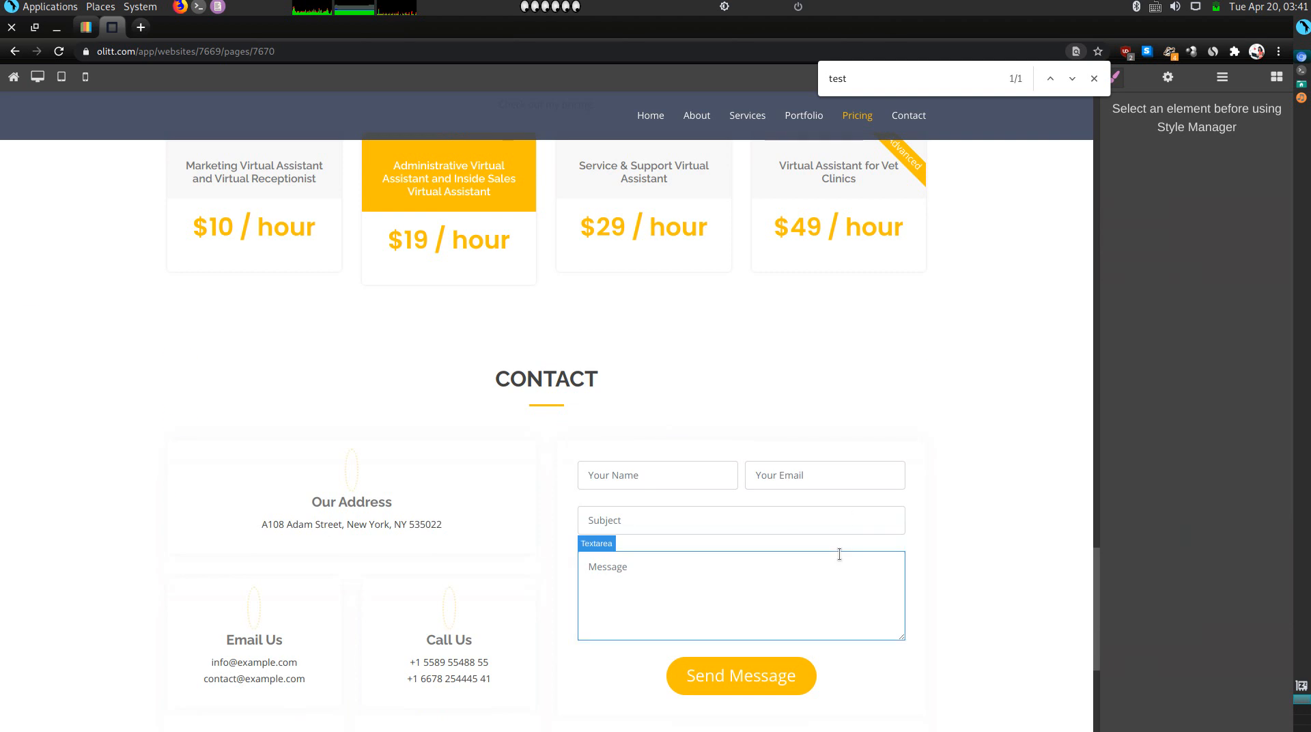
# Delete the template's contact form column from the page.
pyautogui.scroll(-2, 840, 552)
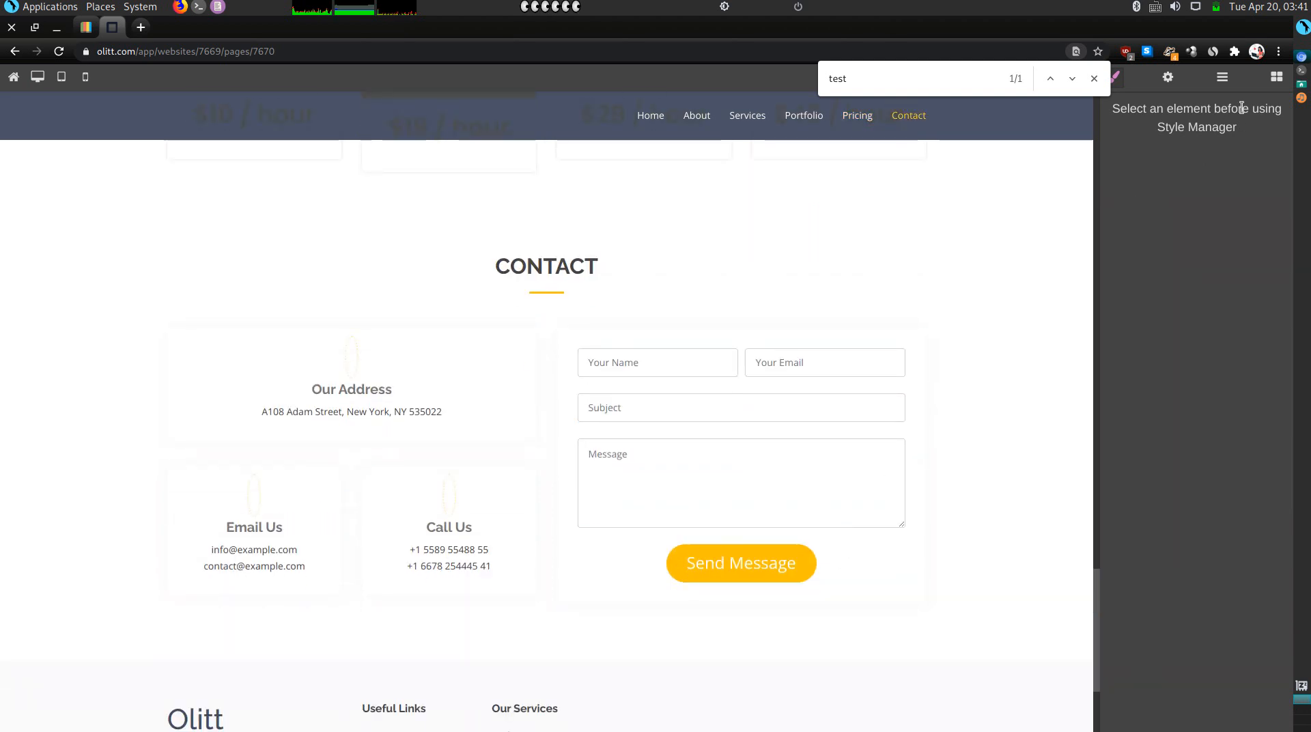
pyautogui.click(1277, 80)
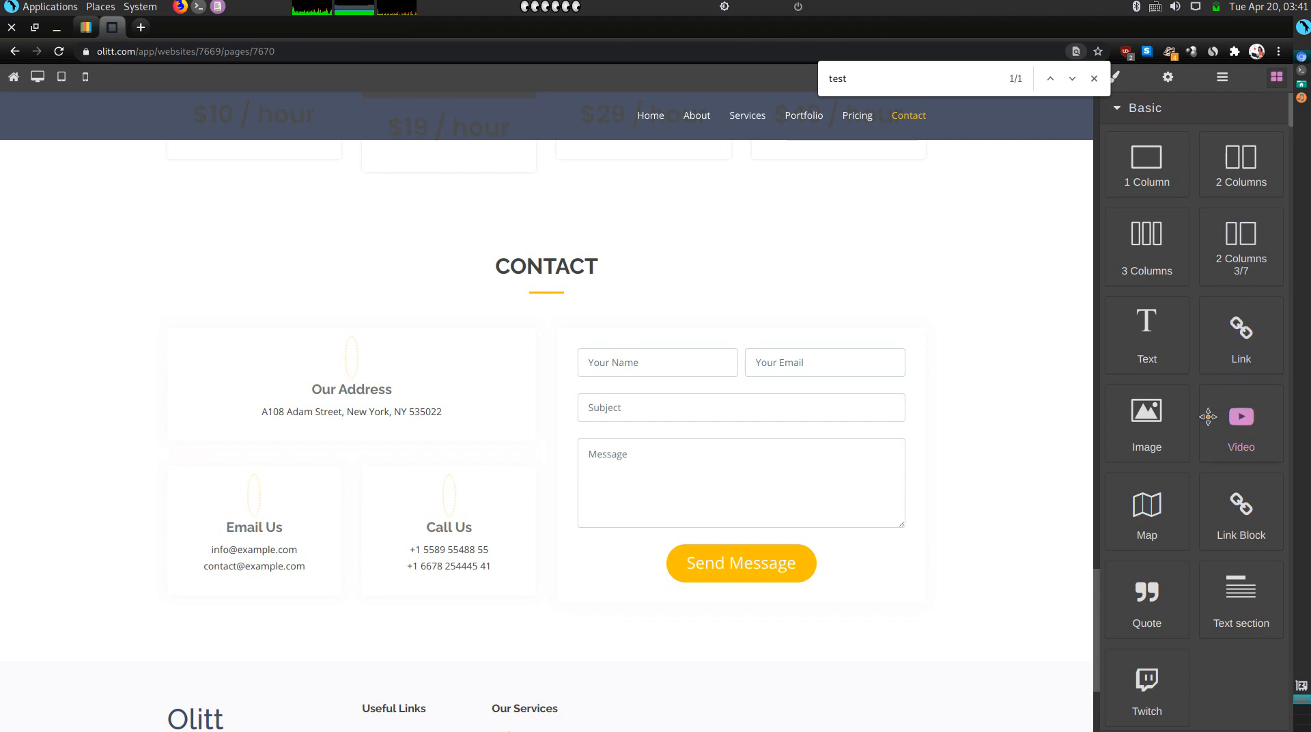
pyautogui.scroll(-15, 1239, 369)
pyautogui.scroll(-15, 1240, 369)
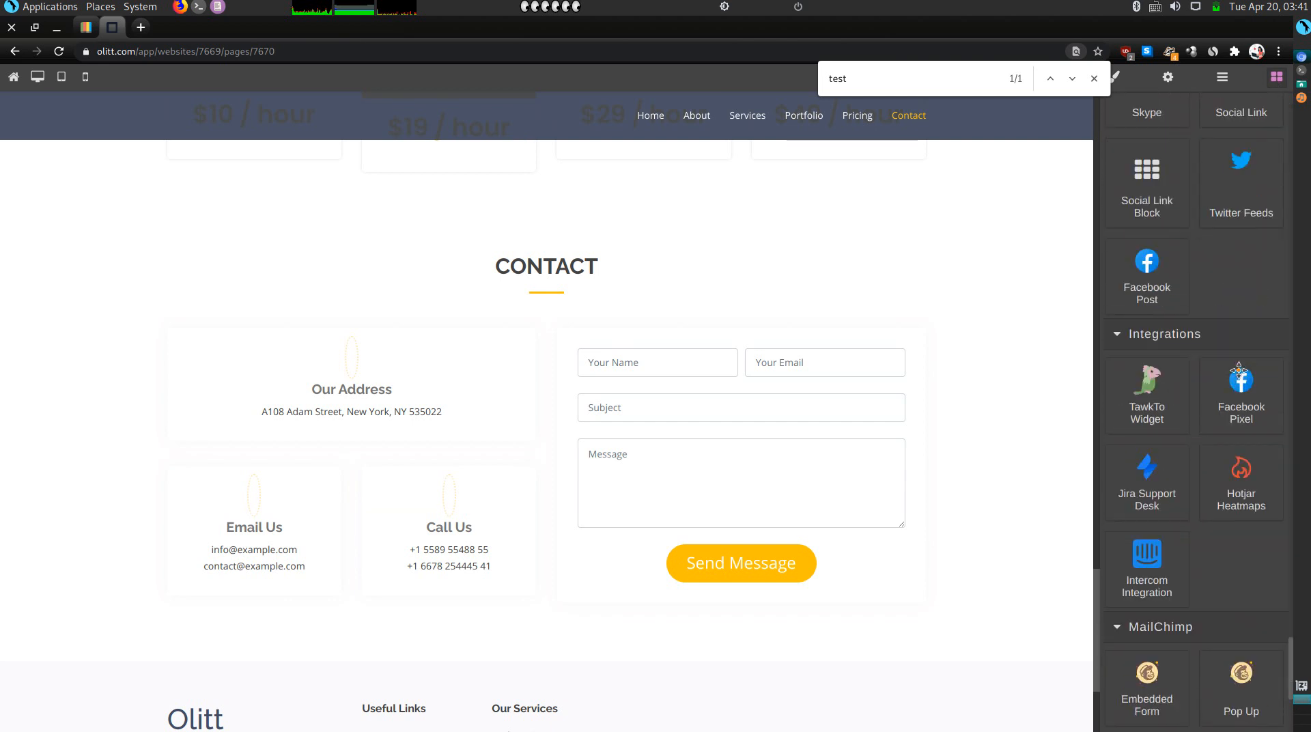
pyautogui.click(926, 451)
pyautogui.press('Delete')
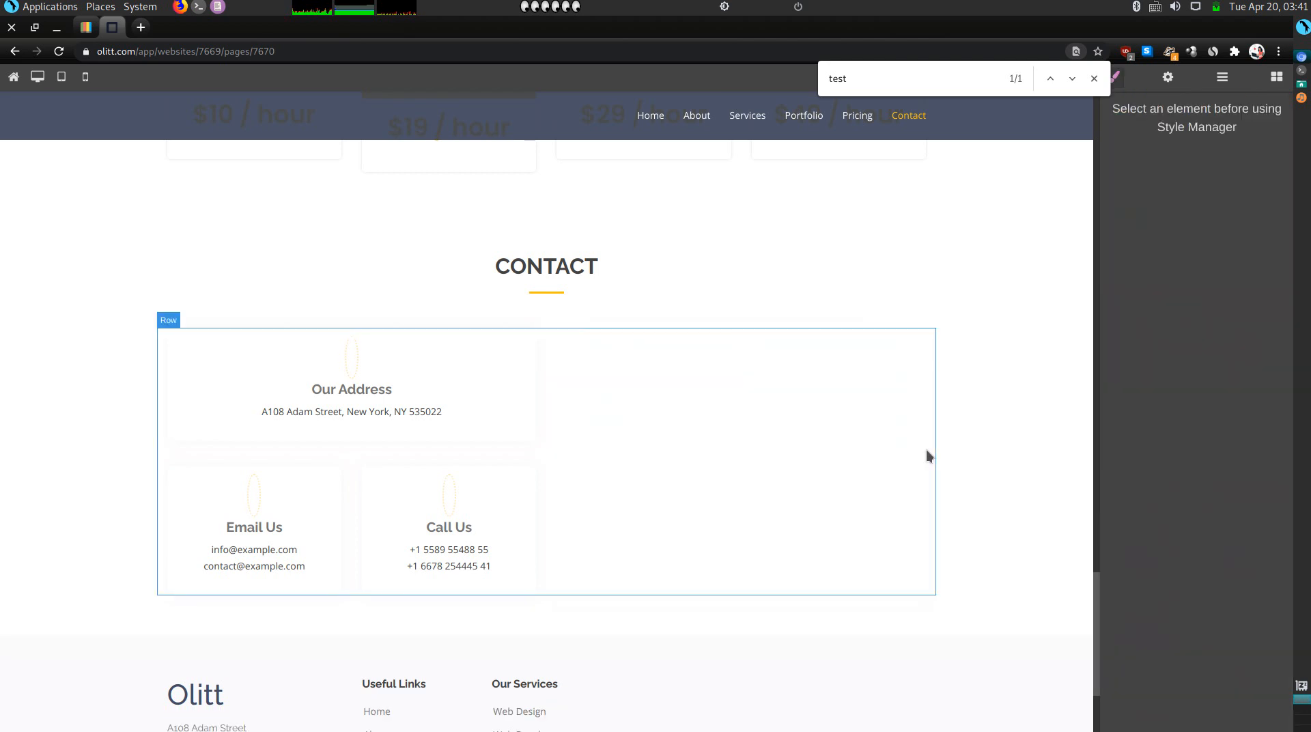
# Drag the MailChimp Contact Form block into place above the Contact heading.
pyautogui.click(1277, 77)
pyautogui.scroll(-20, 1236, 267)
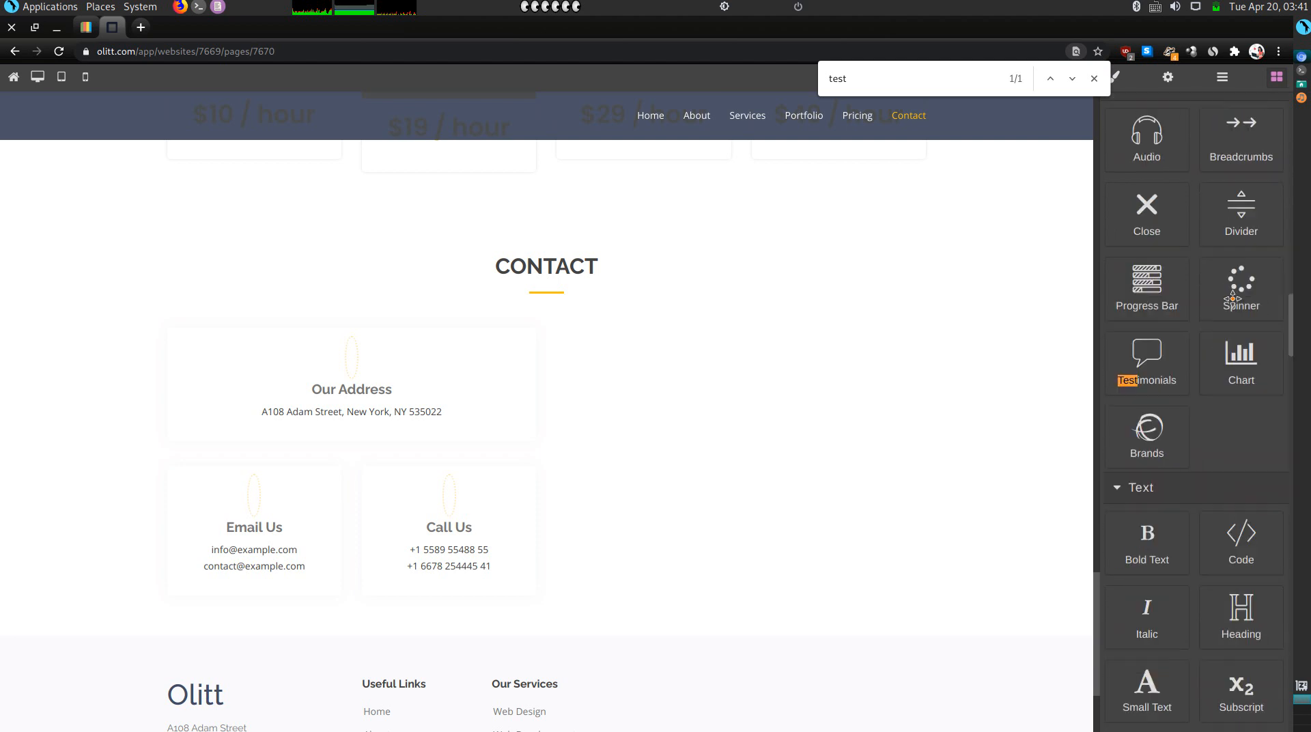
pyautogui.scroll(-2, 1233, 299)
pyautogui.rightClick(1233, 298)
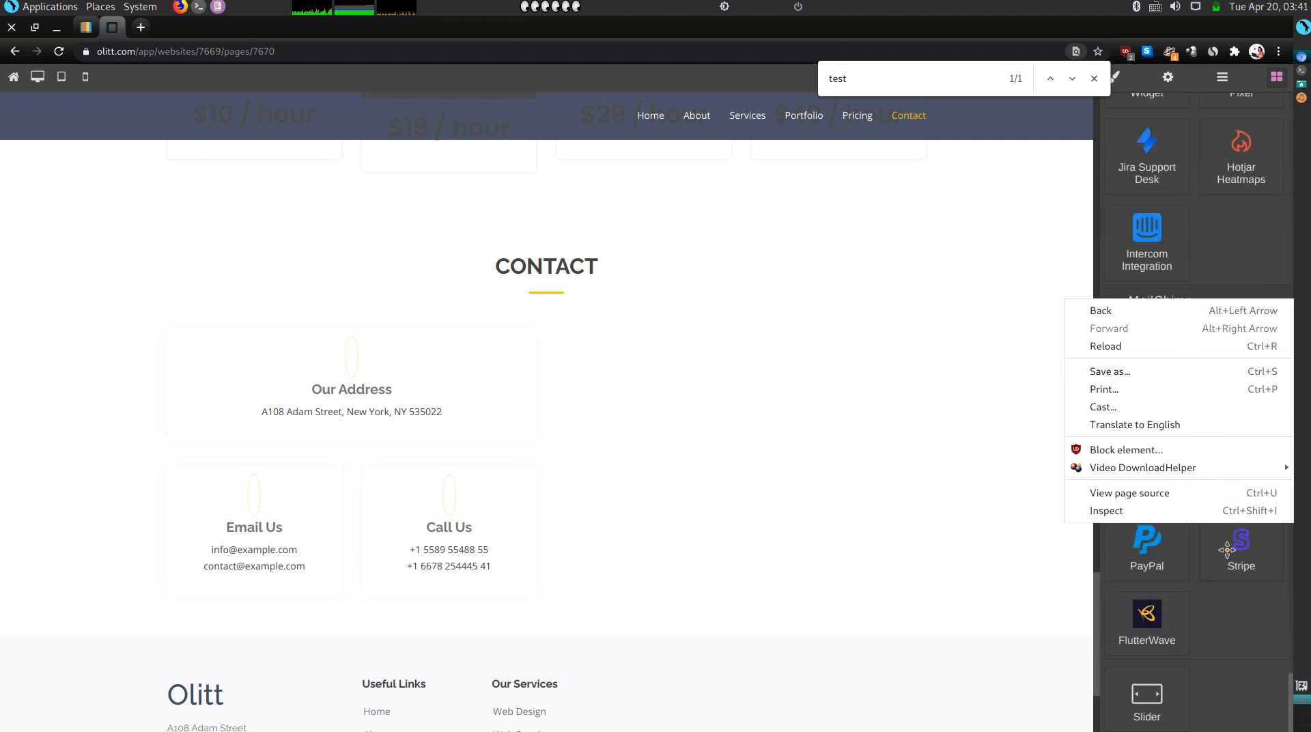
pyautogui.click(1229, 643)
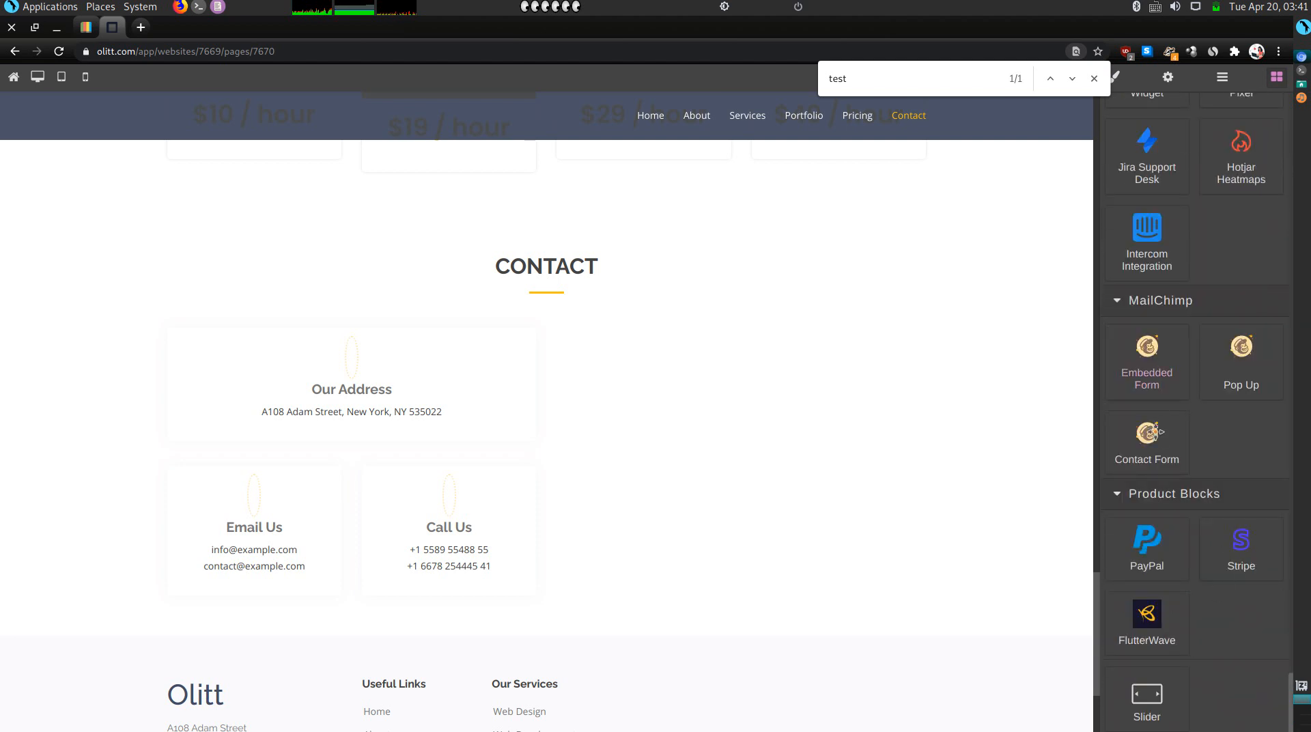
pyautogui.moveTo(1154, 443); pyautogui.dragTo(674, 264)
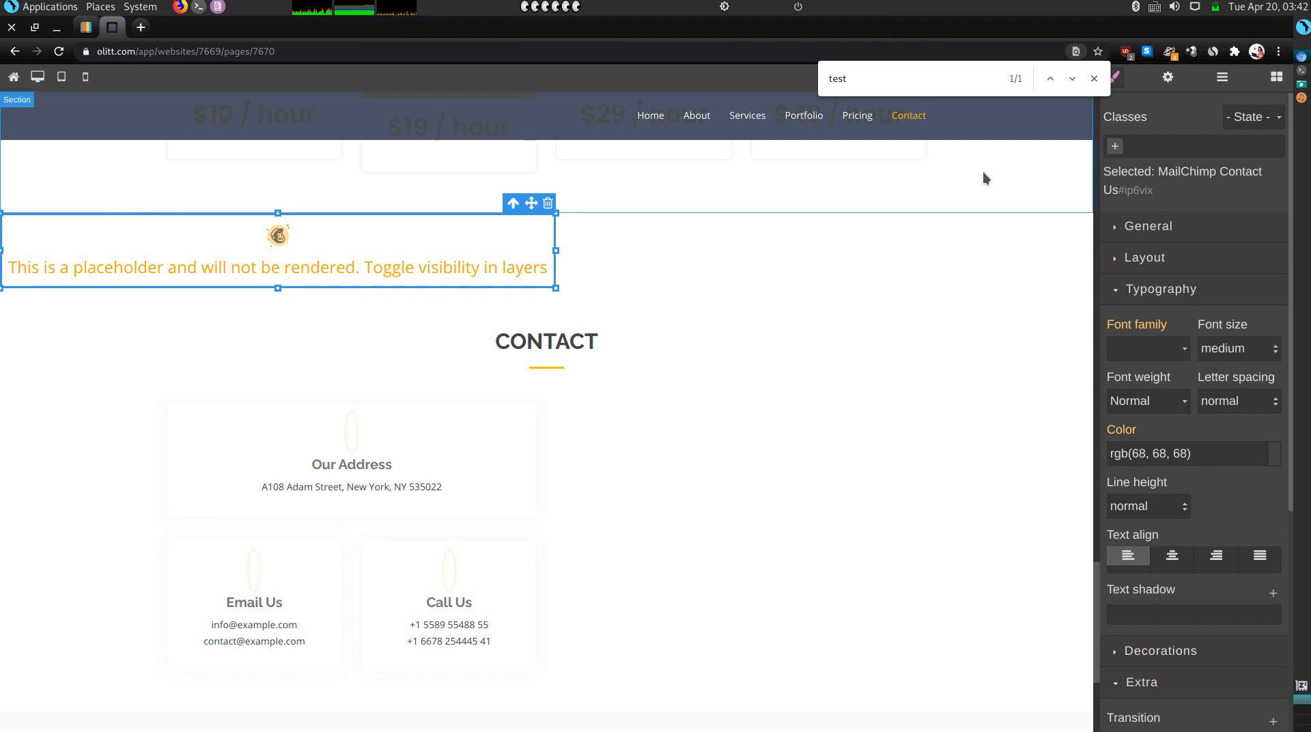
# Check the MailChimp block's link setting and open the Mailchimp website in a new tab.
pyautogui.click(1168, 78)
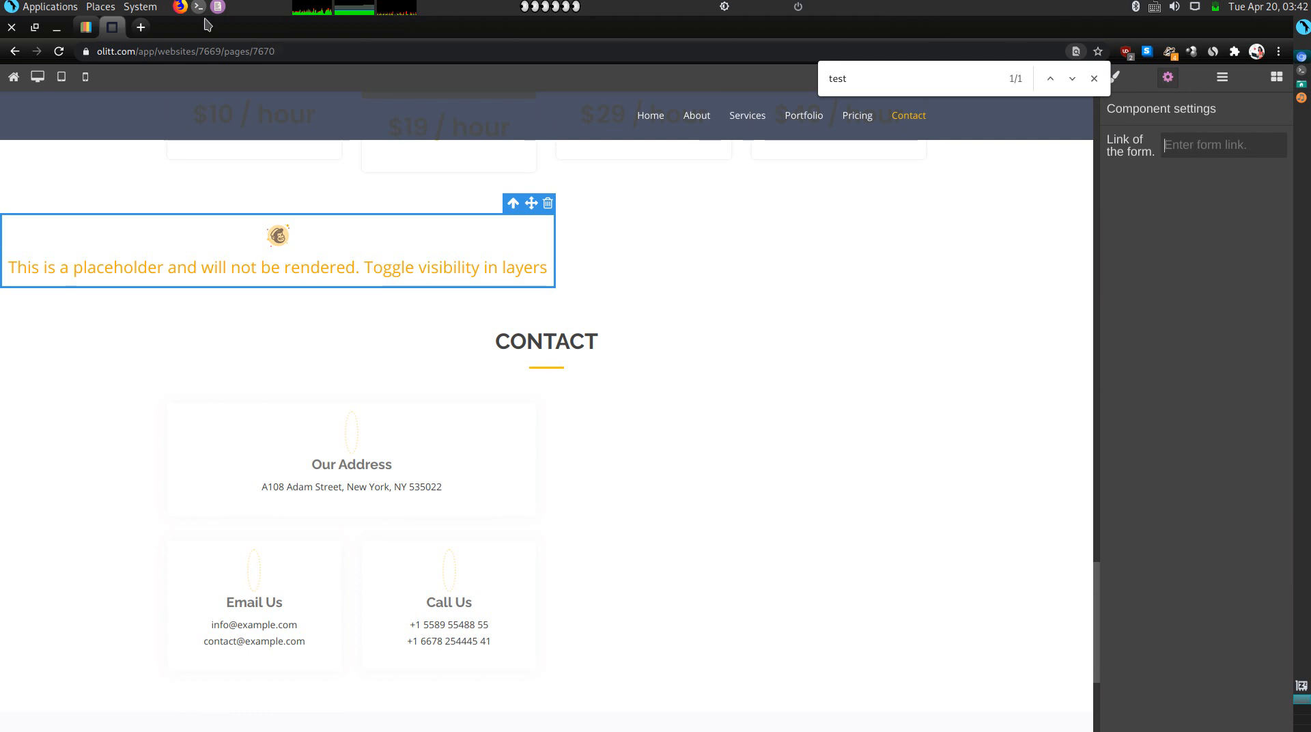
pyautogui.click(142, 29)
pyautogui.write('mail')
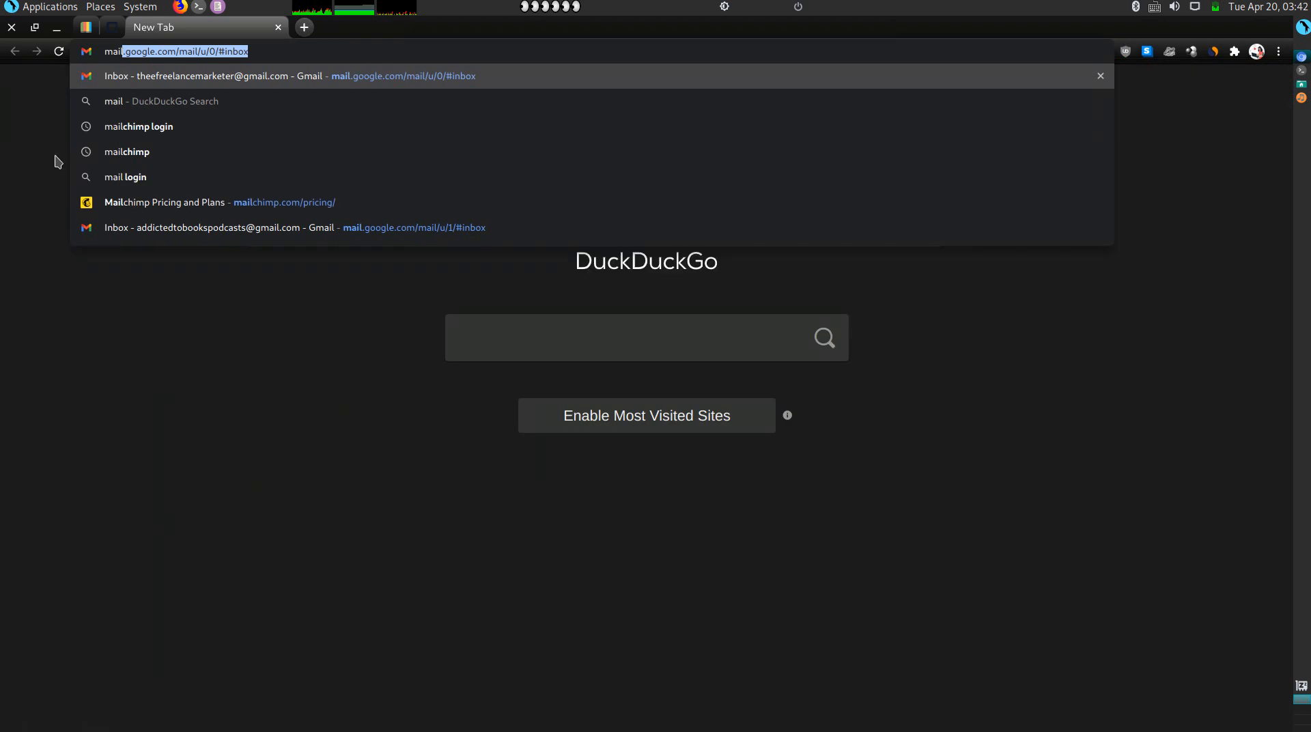
pyautogui.click(132, 205)
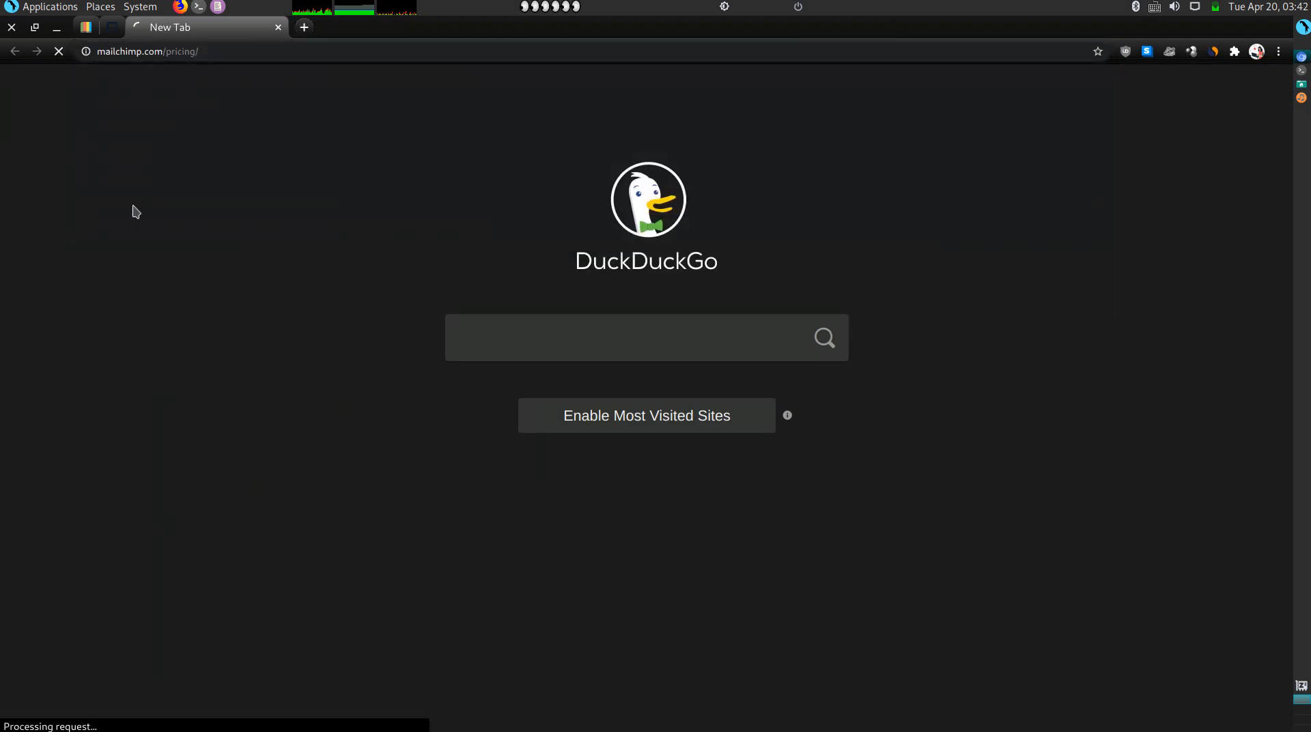
pyautogui.click(113, 26)
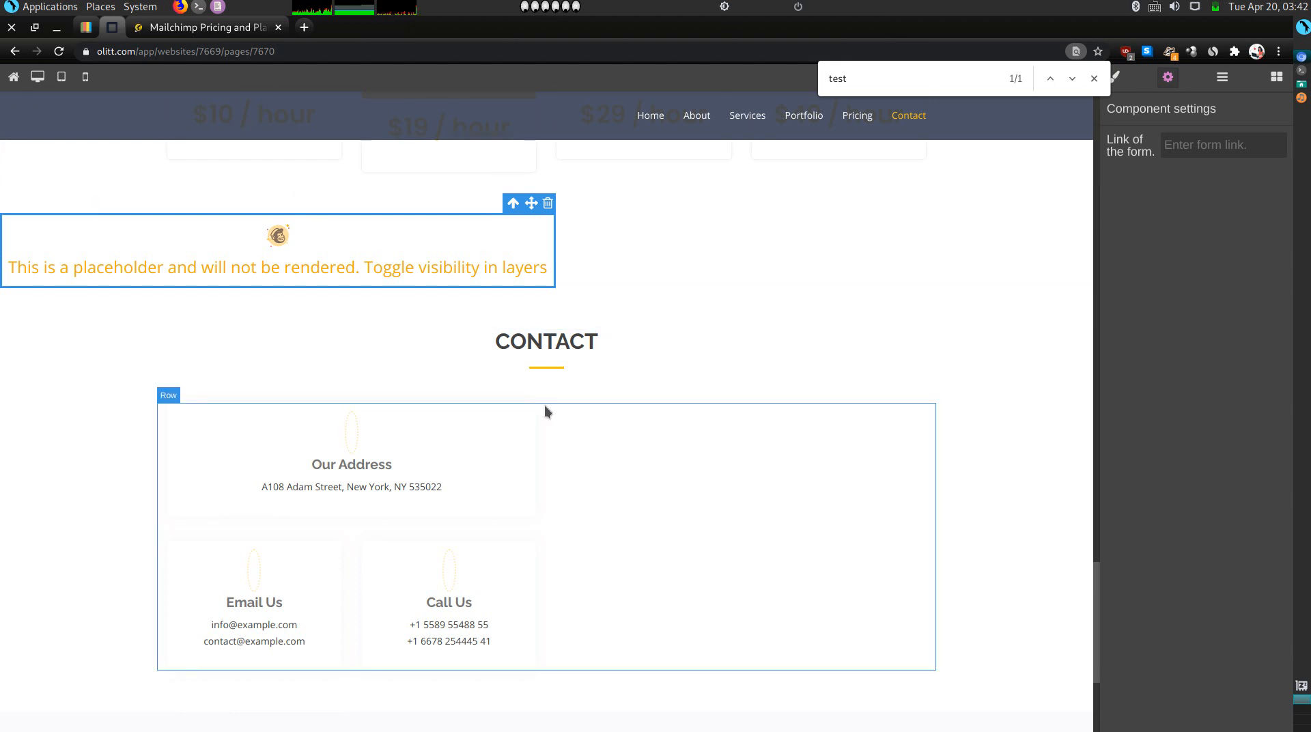
# Delete the Our Services column from the footer.
pyautogui.scroll(-4, 485, 457)
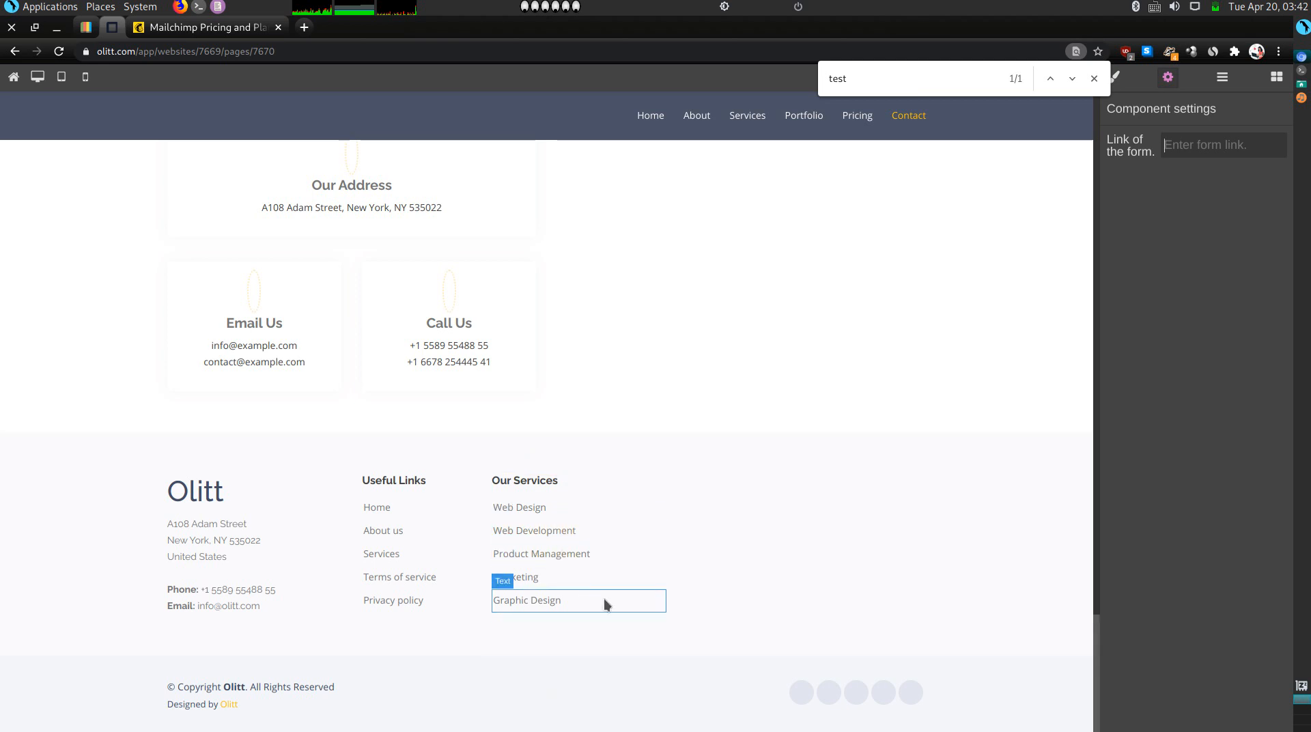
pyautogui.click(590, 493)
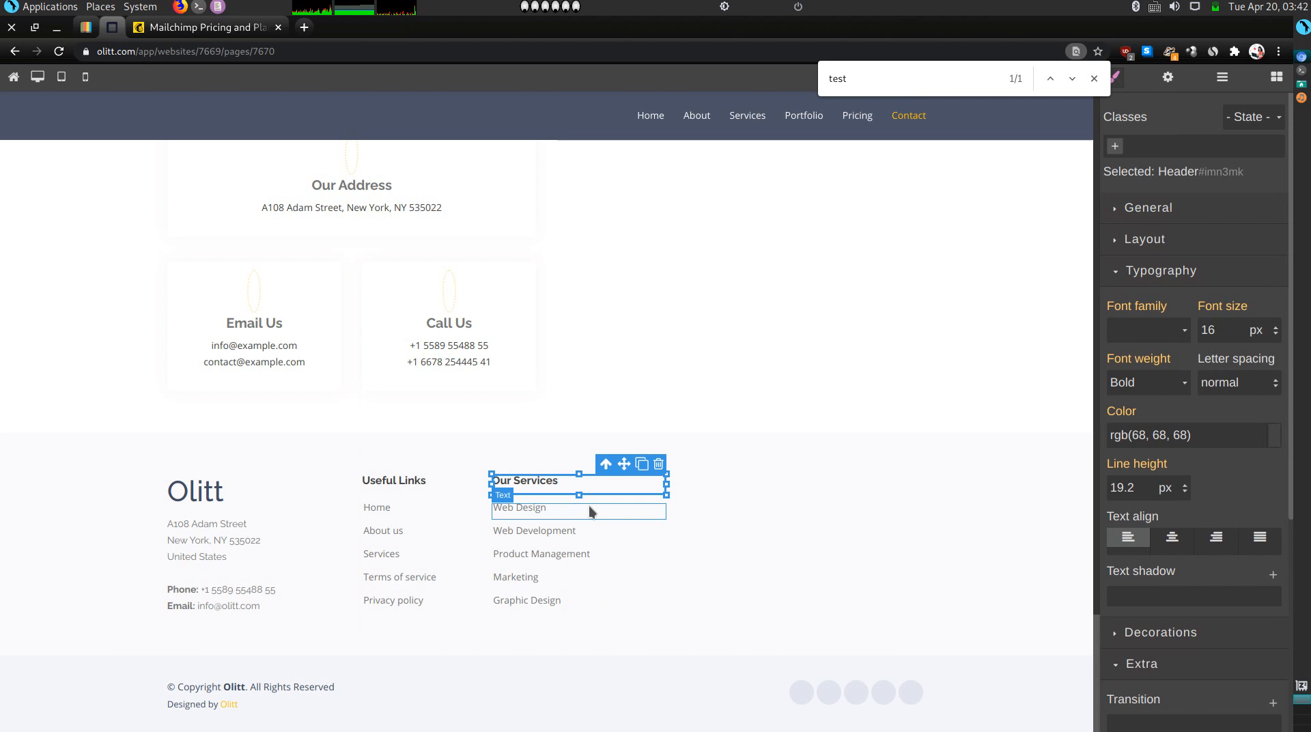
pyautogui.click(592, 498)
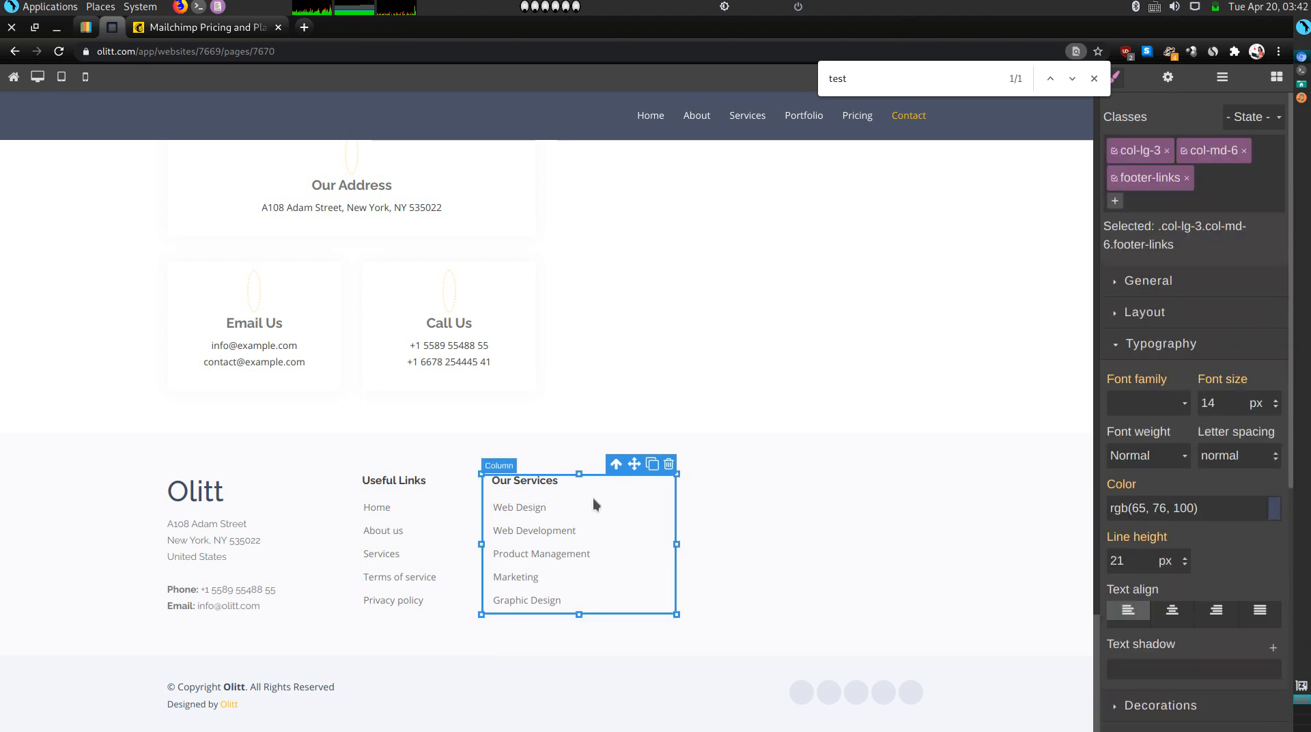
pyautogui.press('Delete')
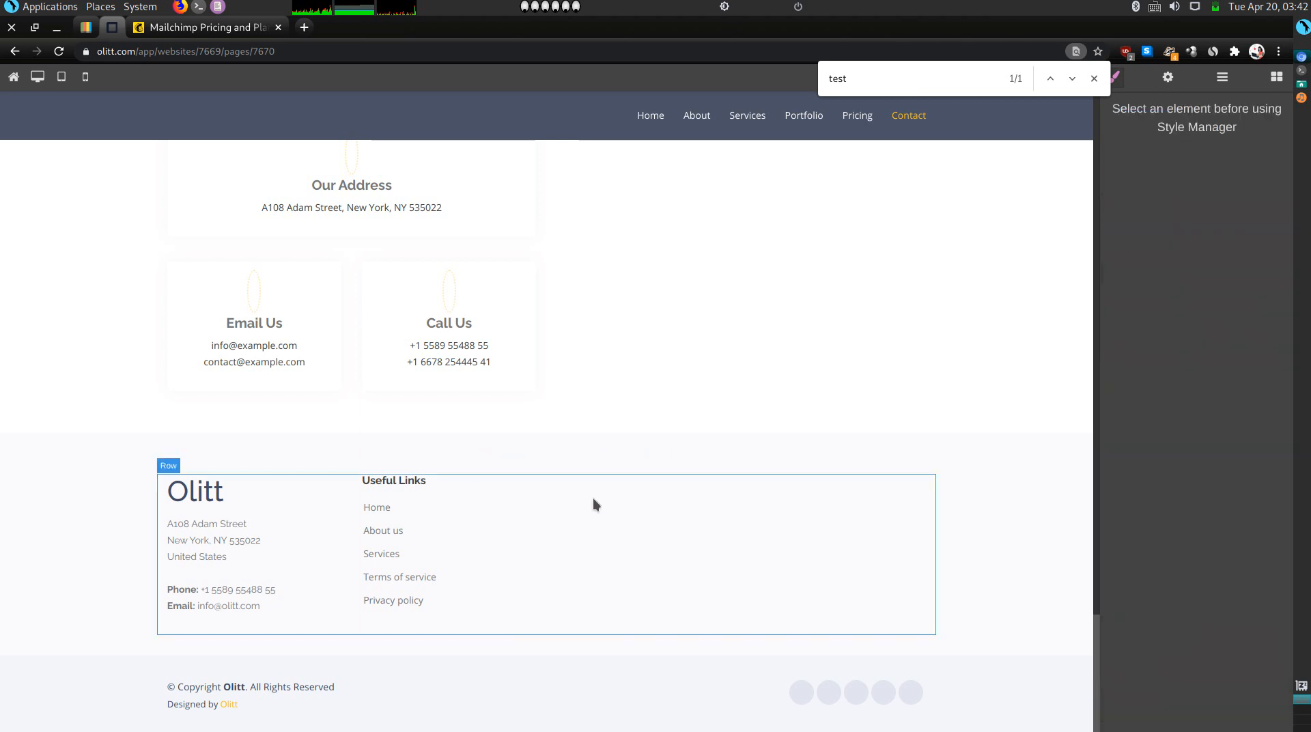
# Log in to the Mailchimp account, then return to the Olitt website editor.
pyautogui.click(208, 27)
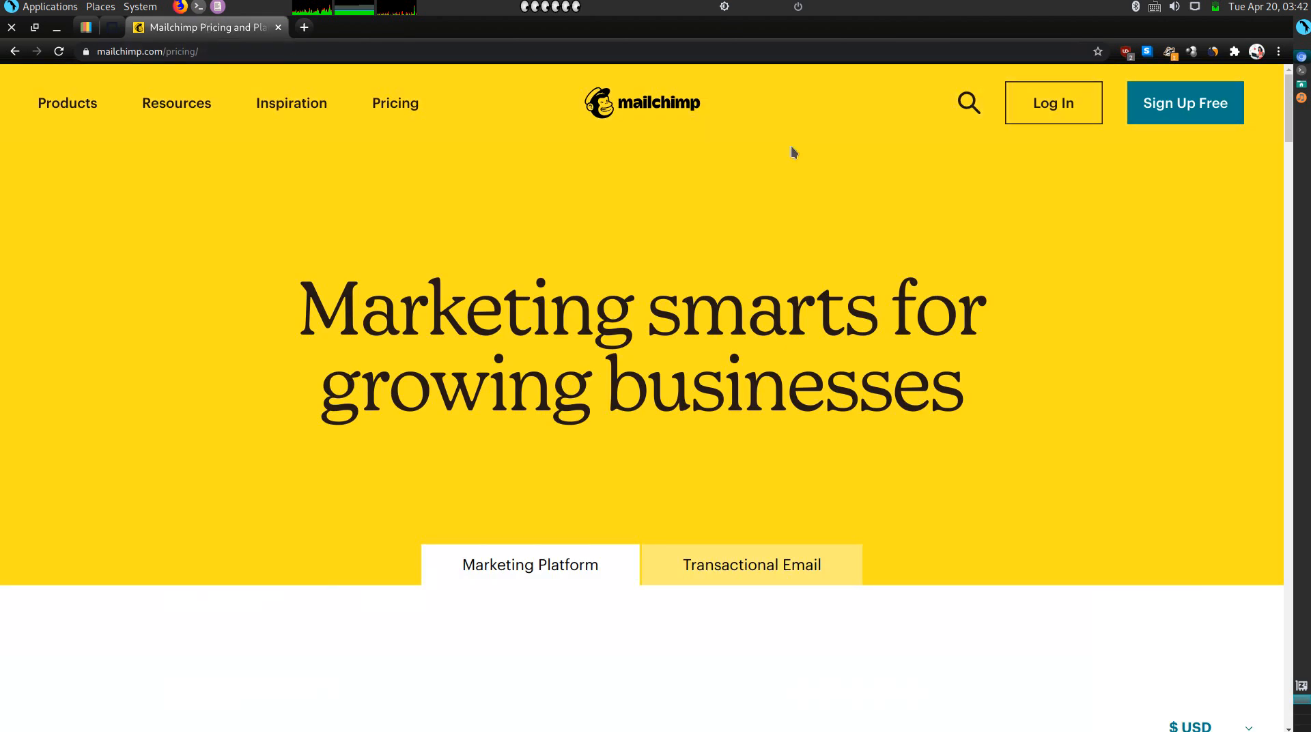
pyautogui.click(1029, 93)
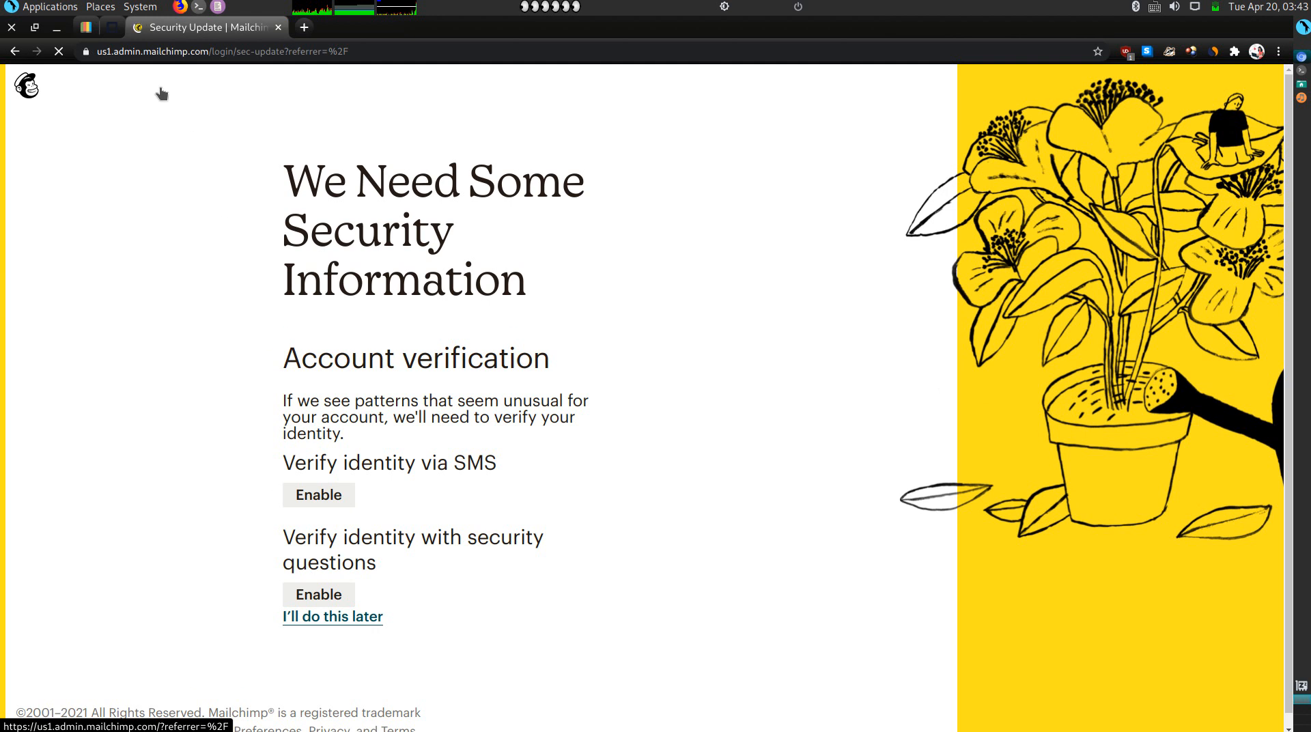
pyautogui.click(112, 27)
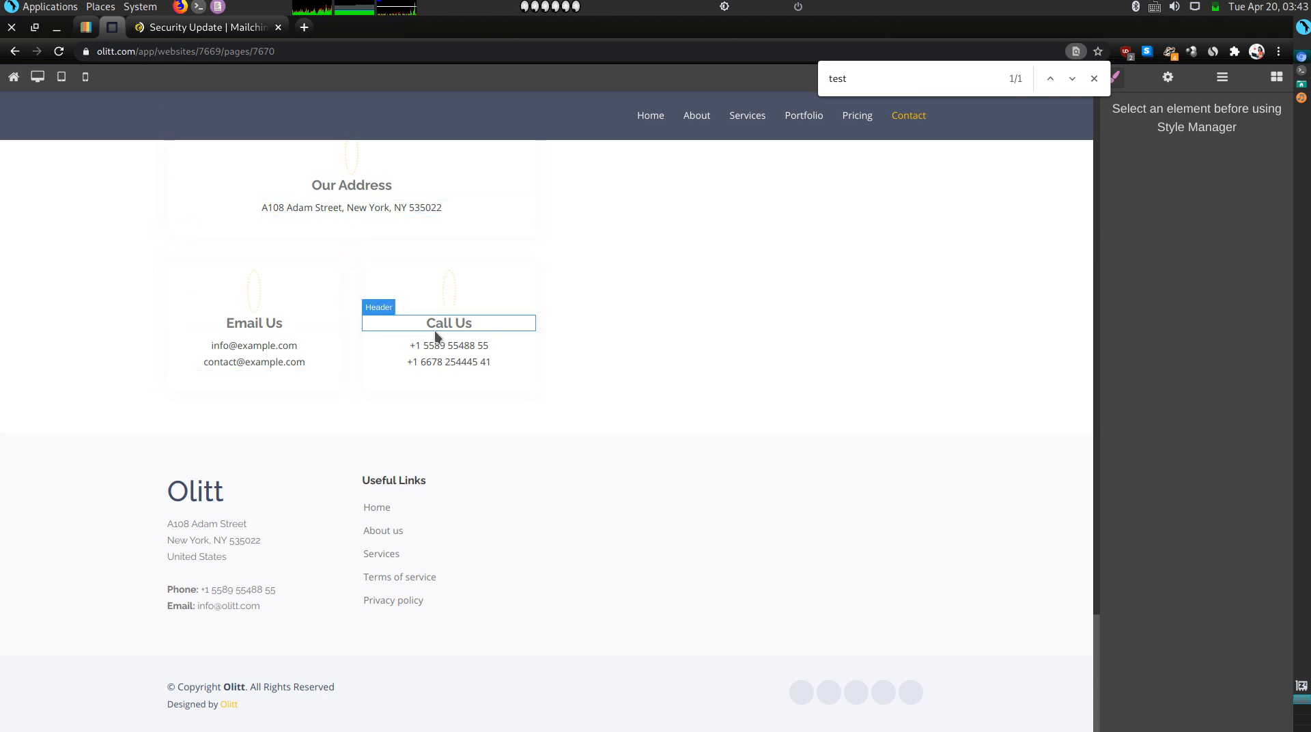
# Inspect the MailChimp Contact Us placeholder and the contact details row, then bring up the Mailchimp dashboard.
pyautogui.scroll(1, 601, 453)
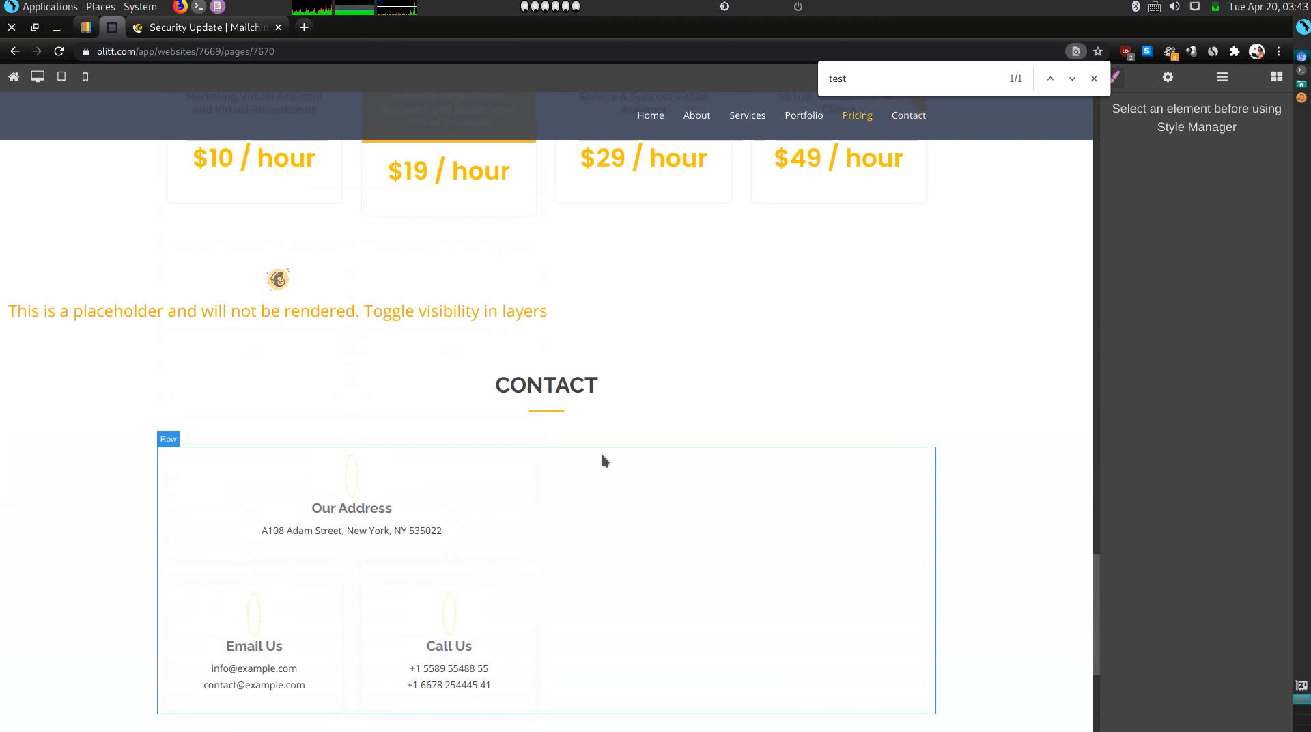
pyautogui.click(548, 307)
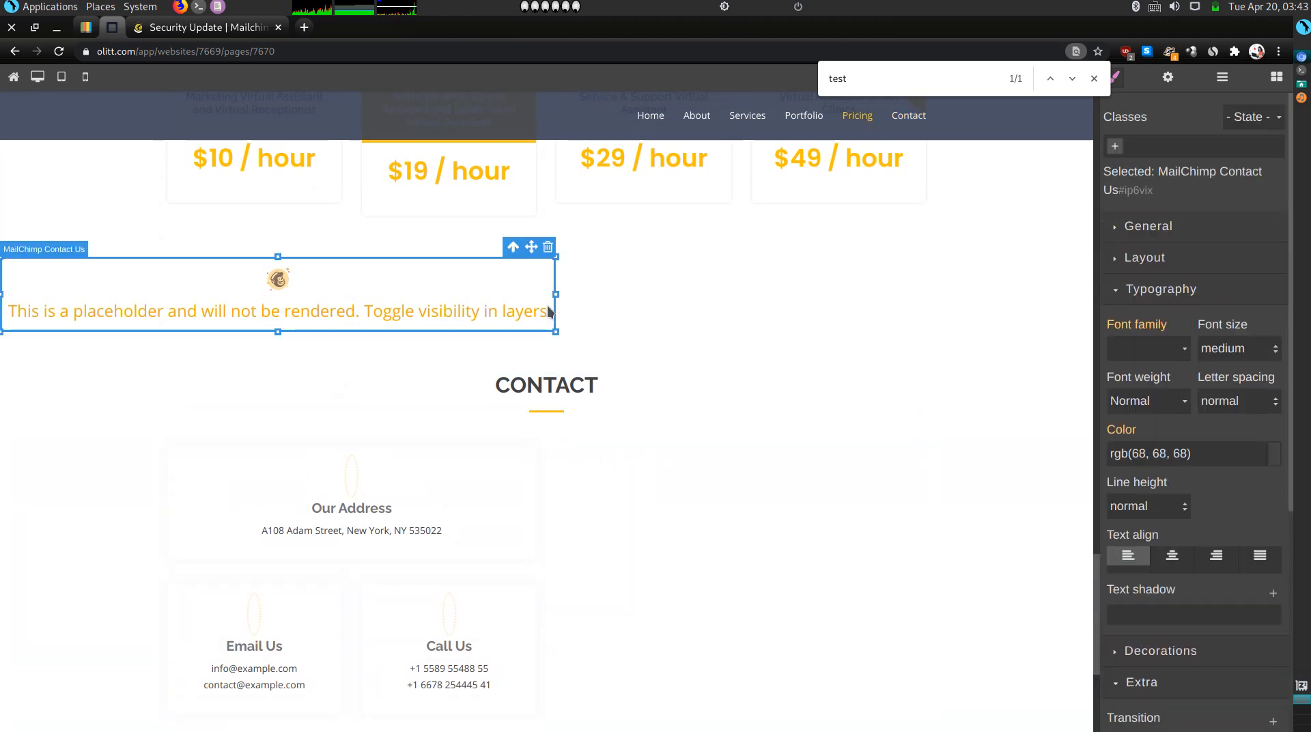
pyautogui.scroll(-1, 549, 311)
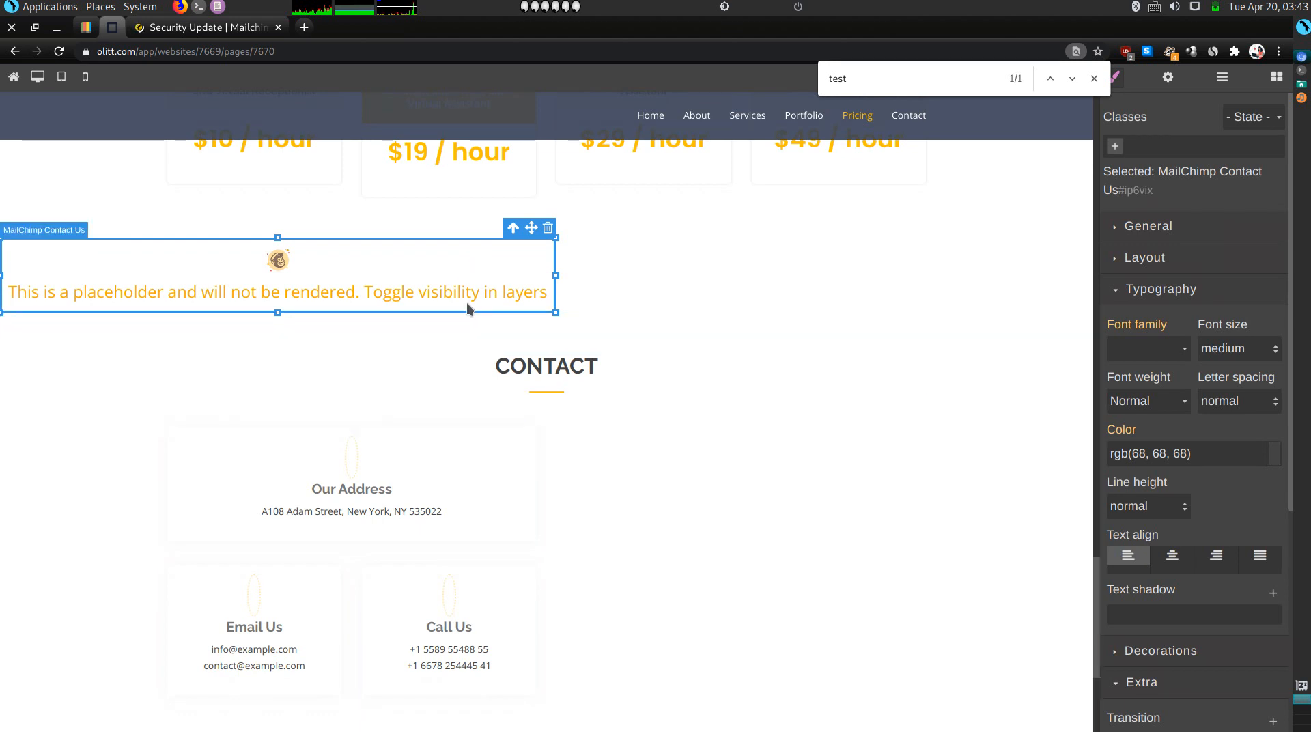
pyautogui.click(624, 557)
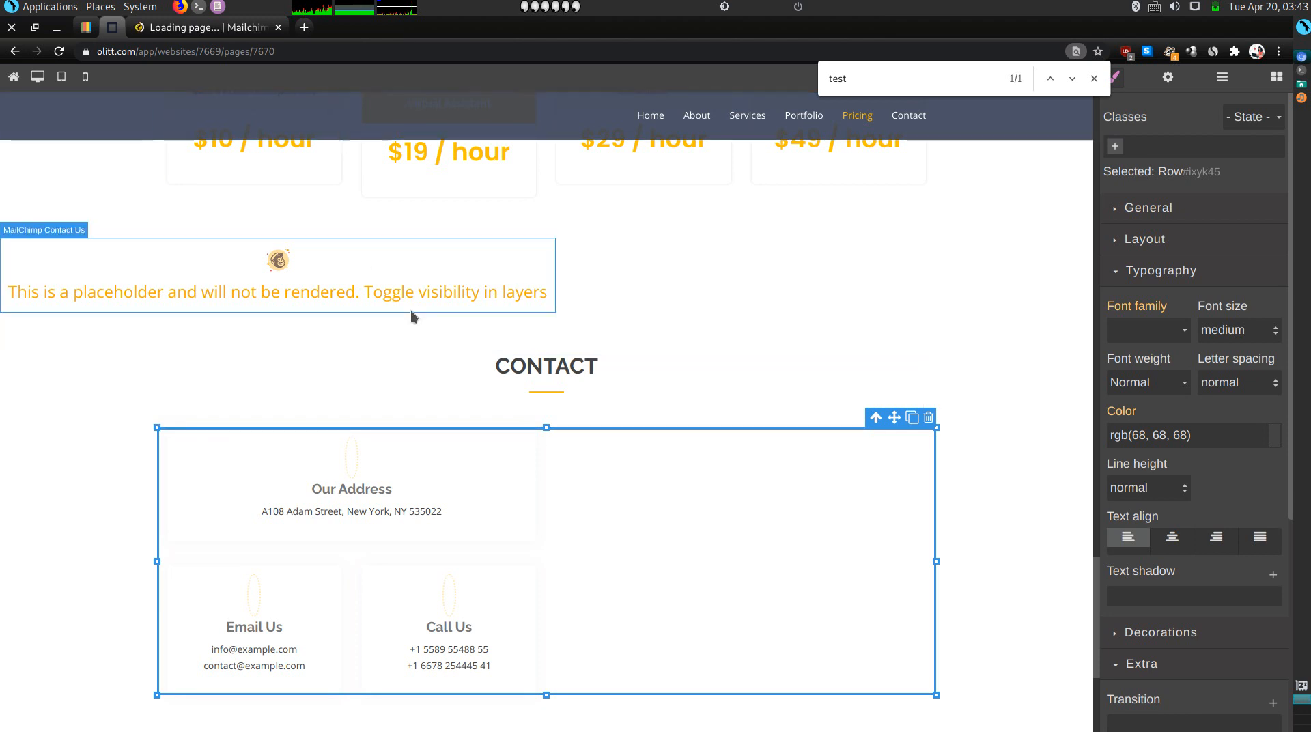
pyautogui.scroll(-5, 564, 466)
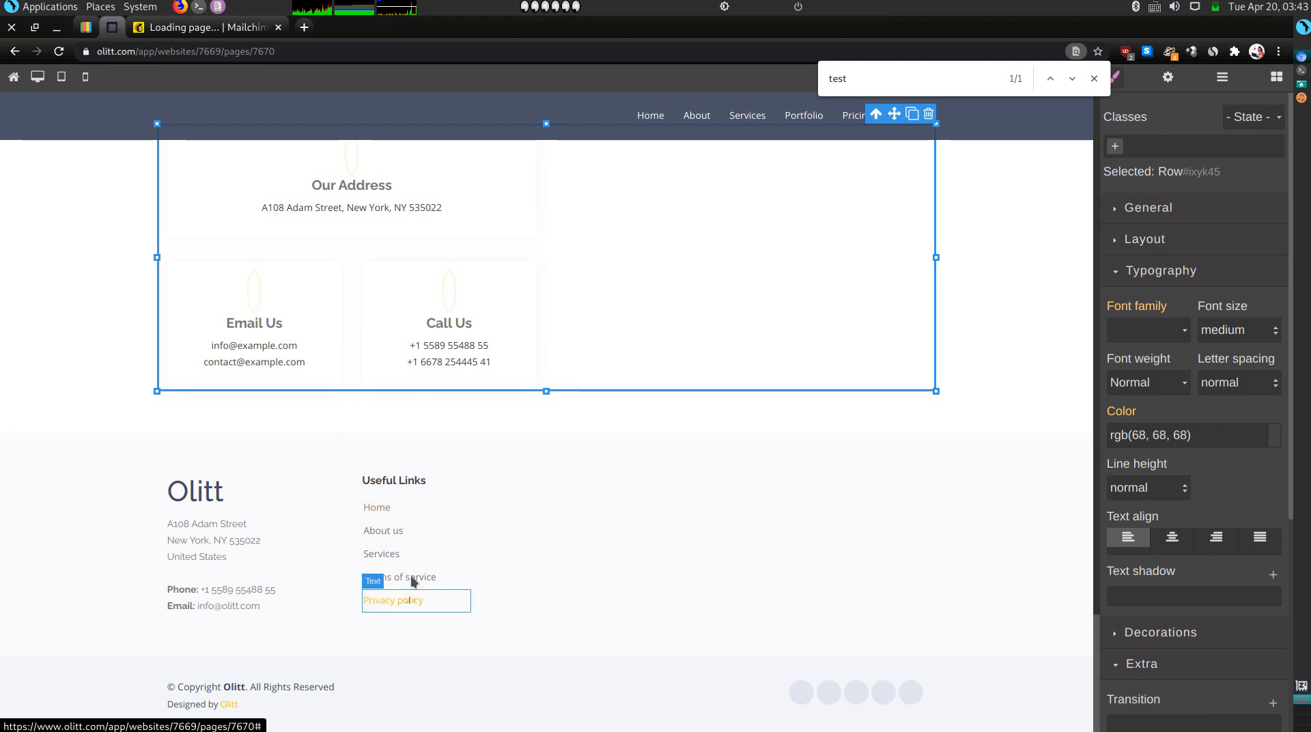
pyautogui.click(222, 28)
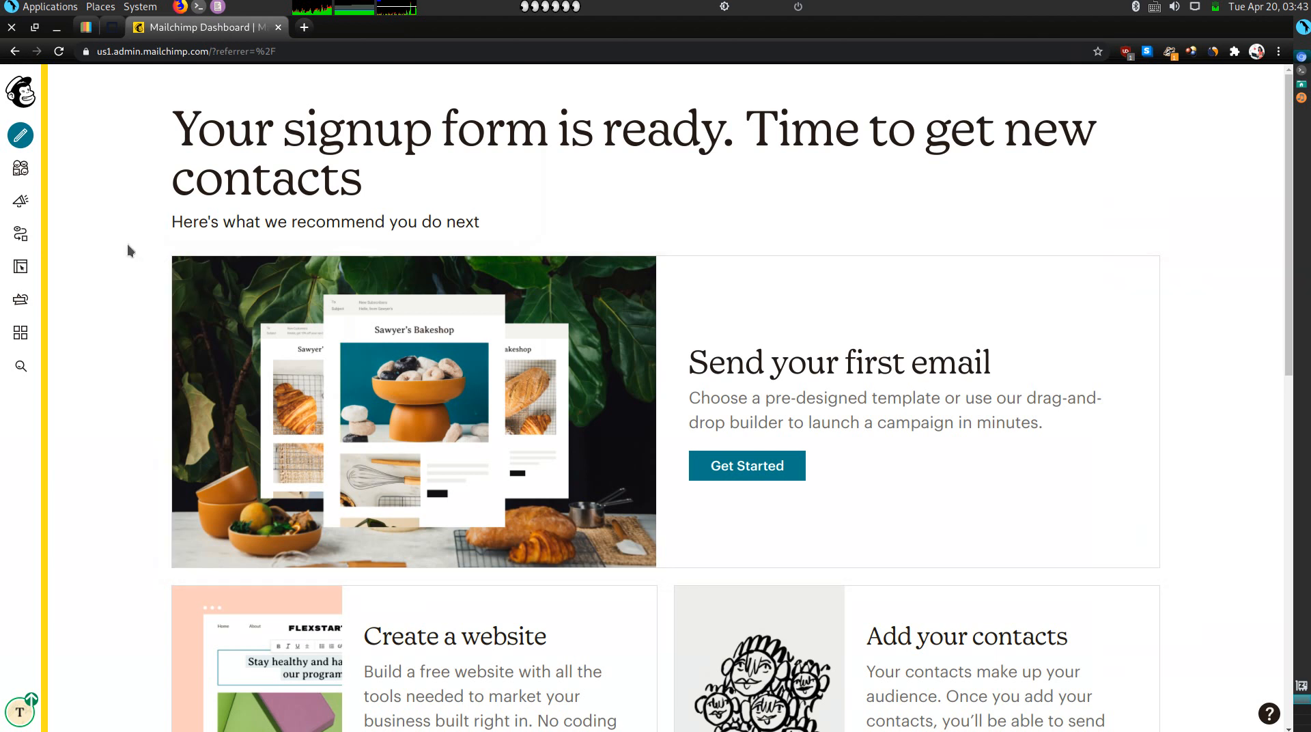
# Go to Audience > Signup forms and start creating a Contact Form.
pyautogui.click(20, 168)
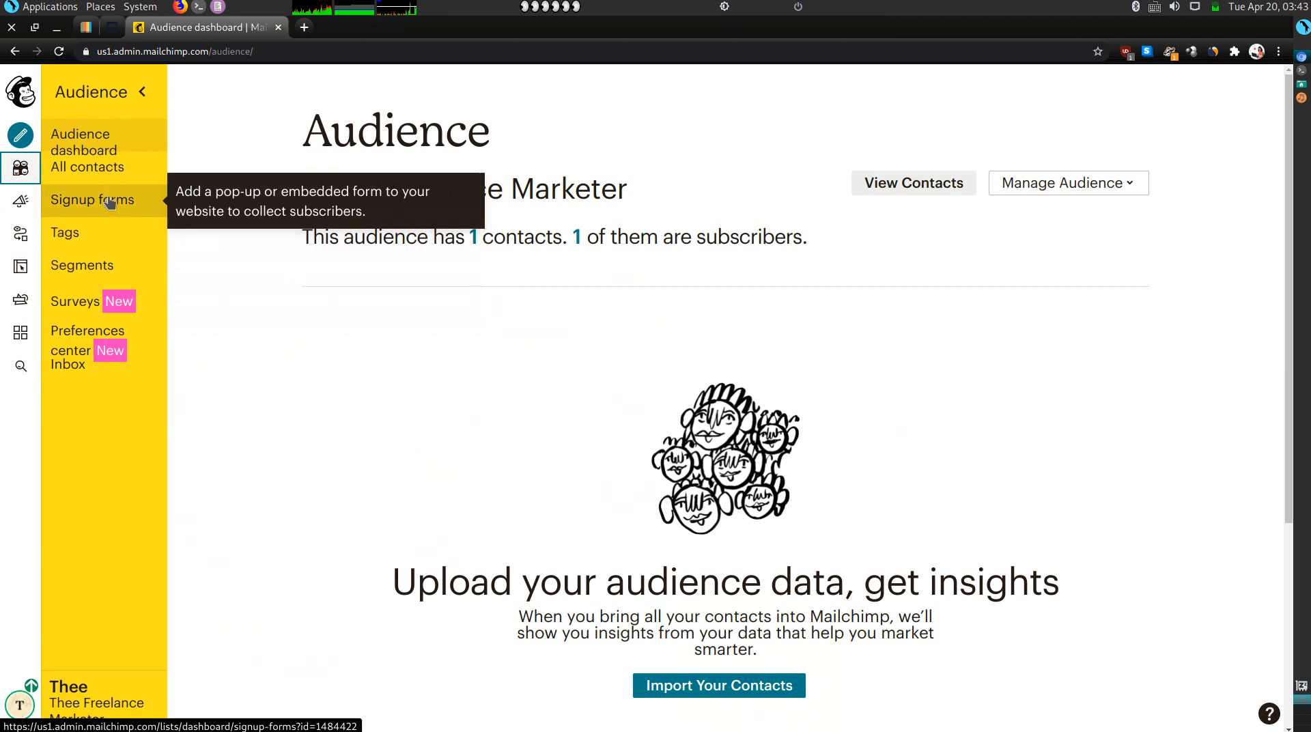
pyautogui.click(108, 198)
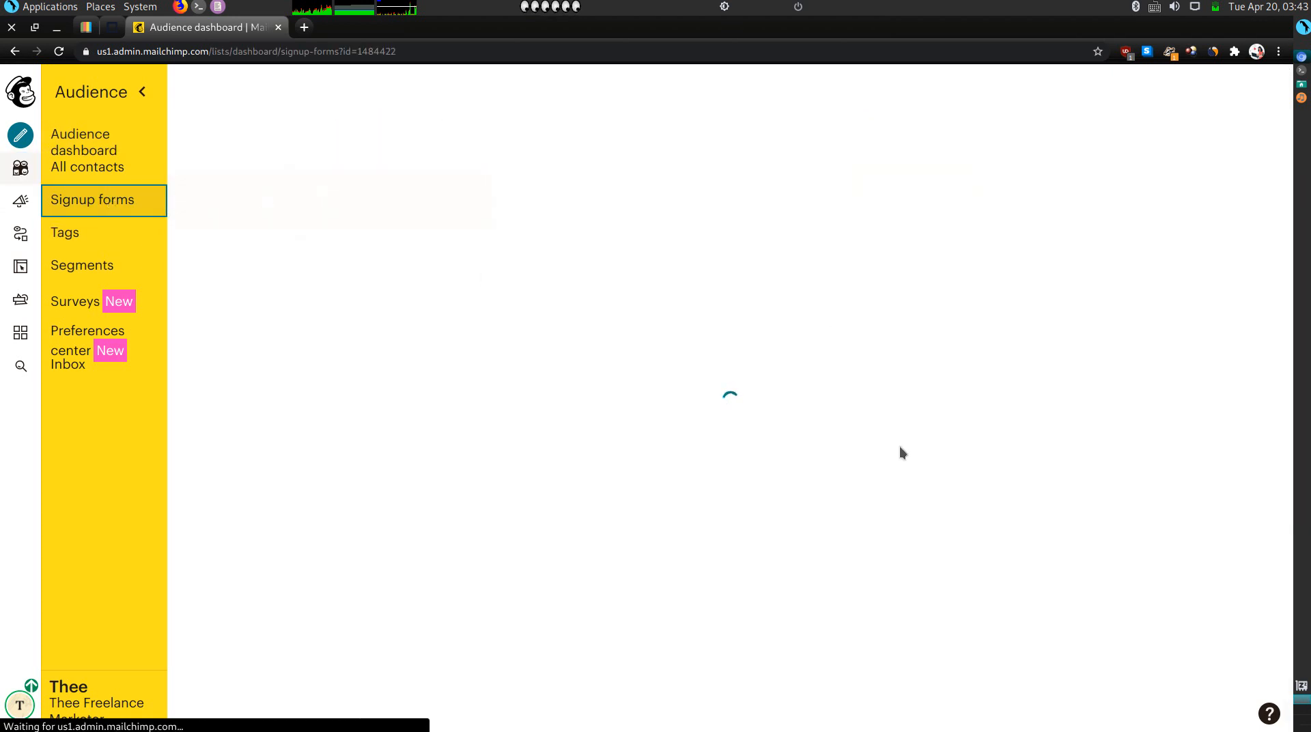
pyautogui.scroll(-3, 556, 497)
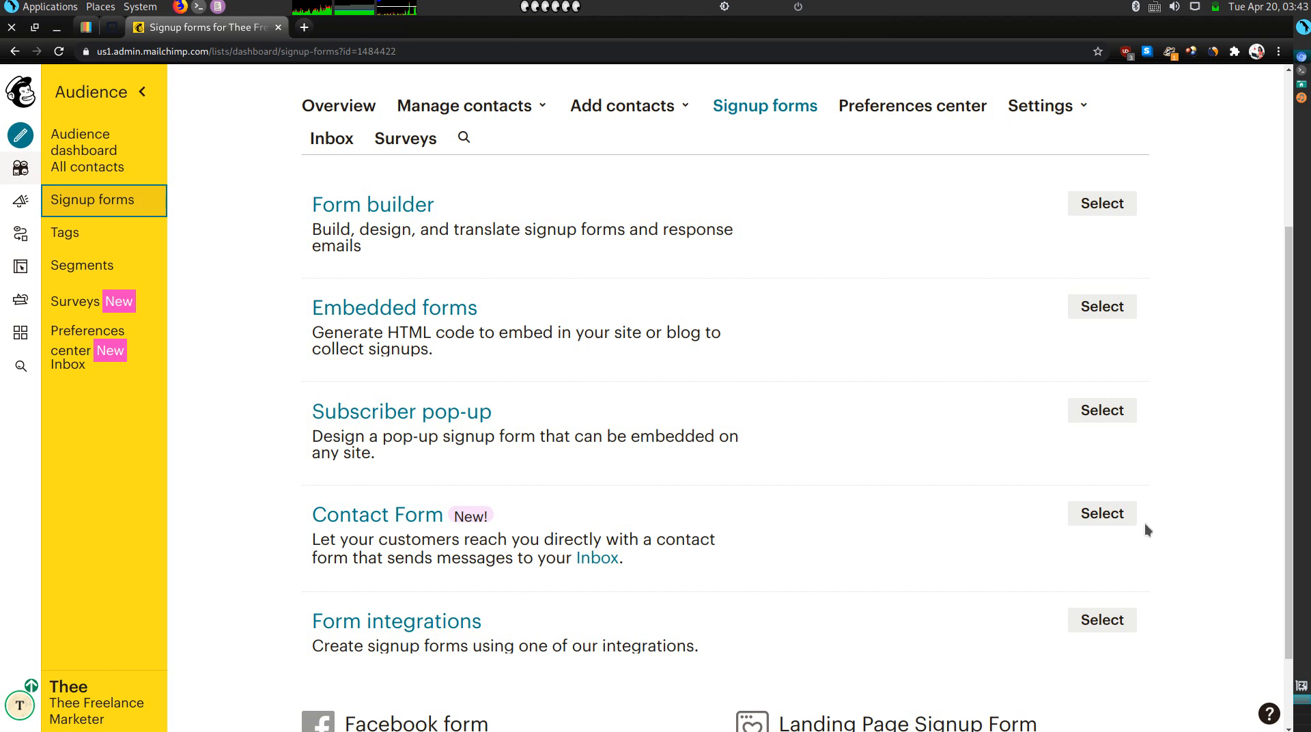
pyautogui.scroll(-3, 1014, 542)
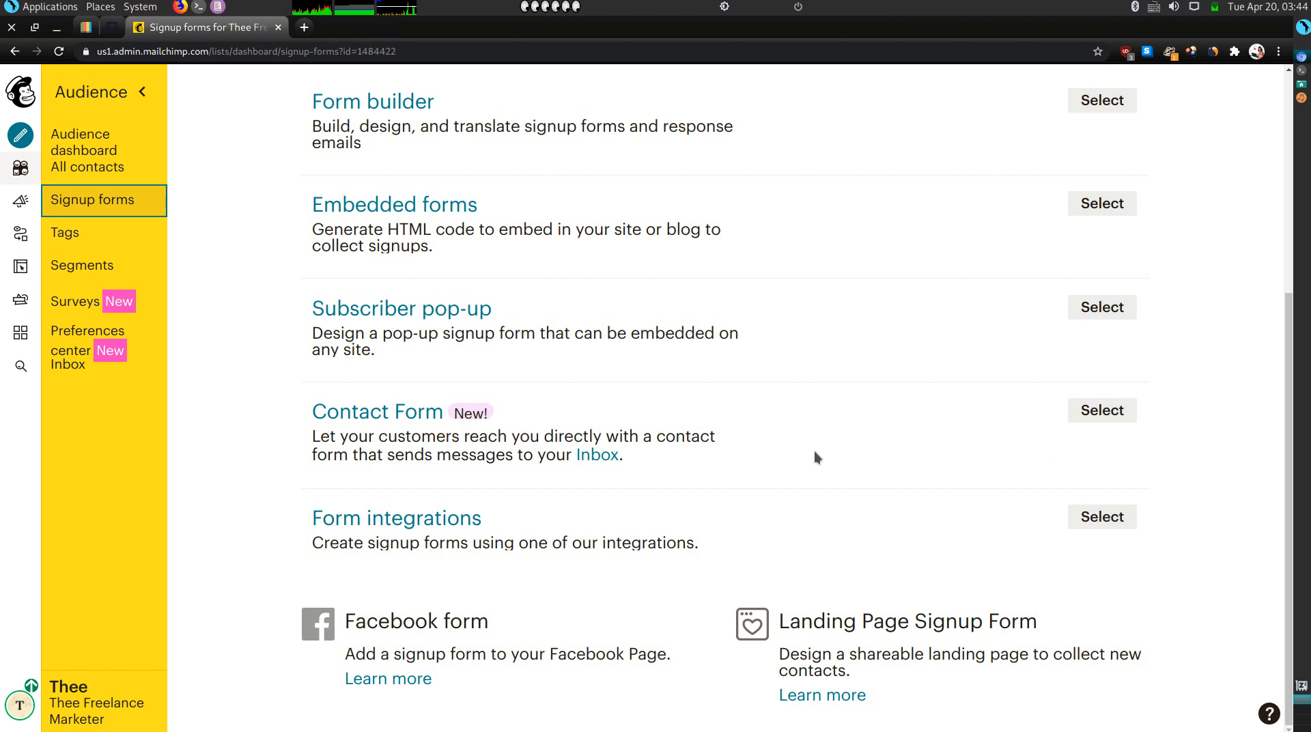
pyautogui.click(1102, 410)
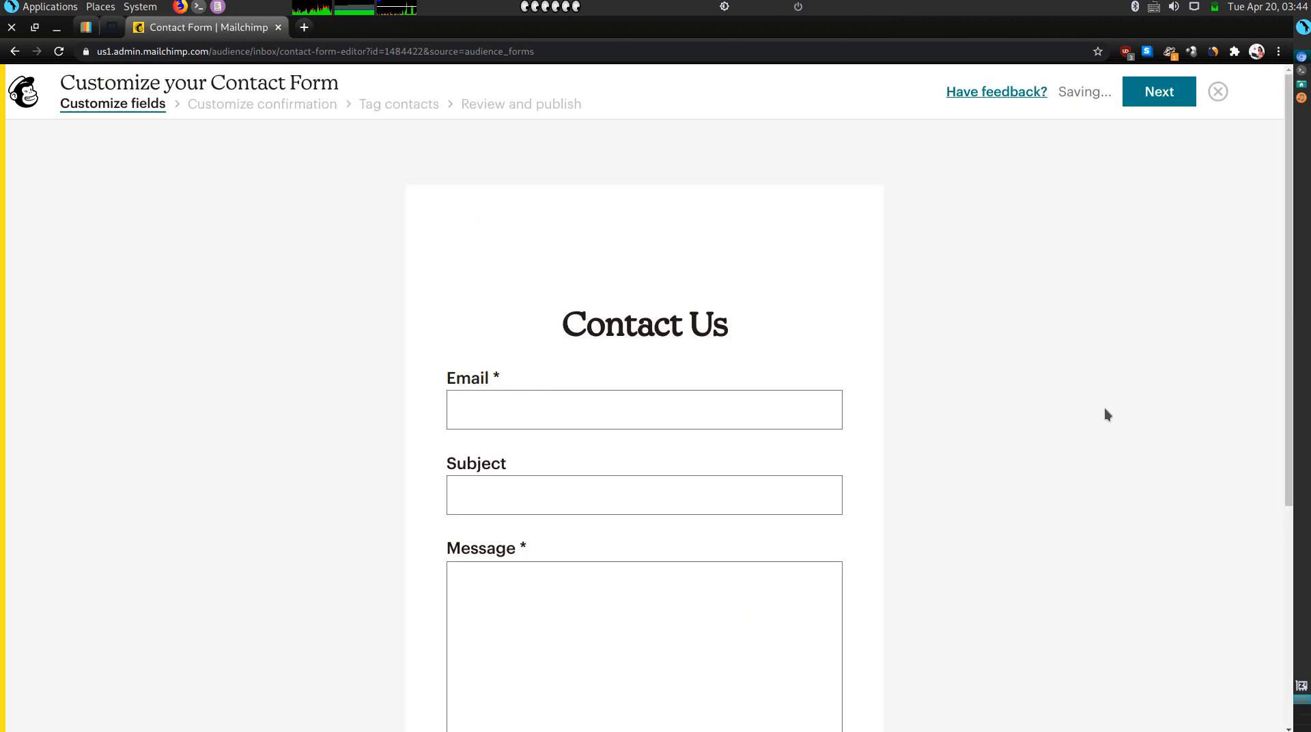
# Advance past the confirmation message and skip tagging to publish the Contact Form.
pyautogui.scroll(-7, 674, 422)
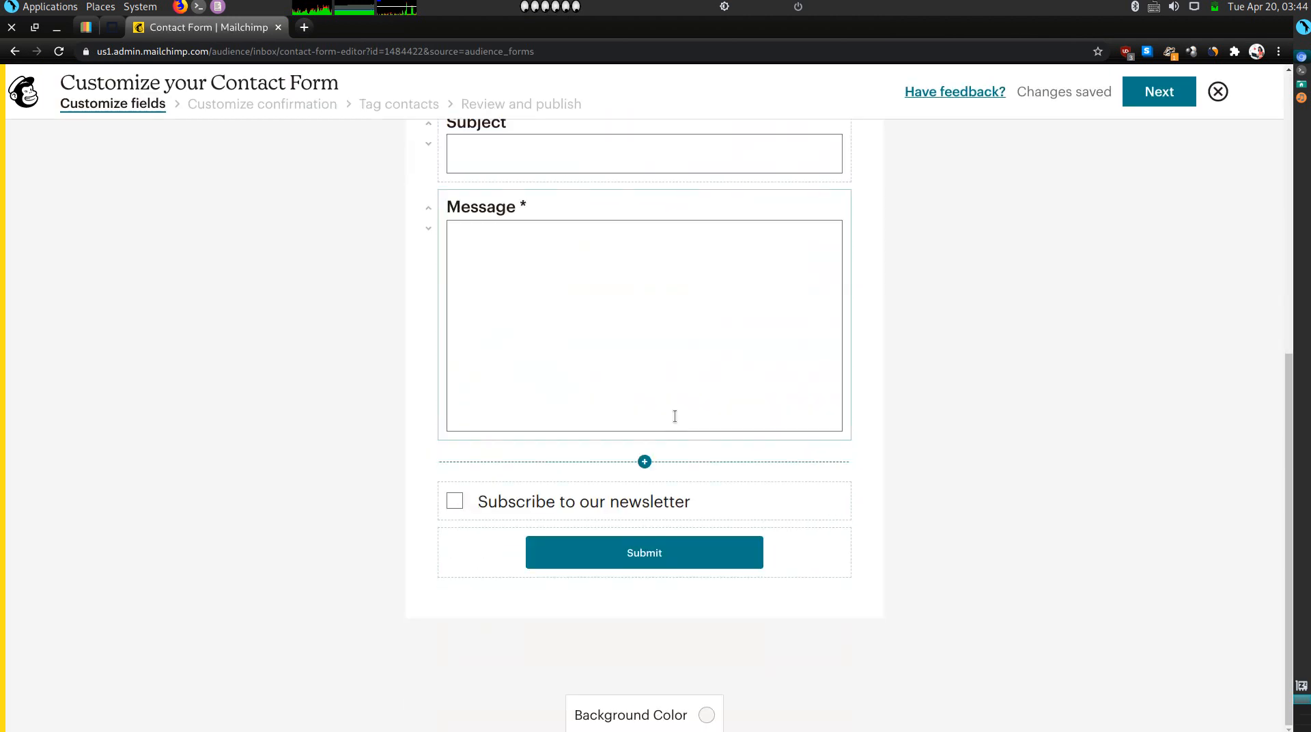
pyautogui.scroll(7, 678, 417)
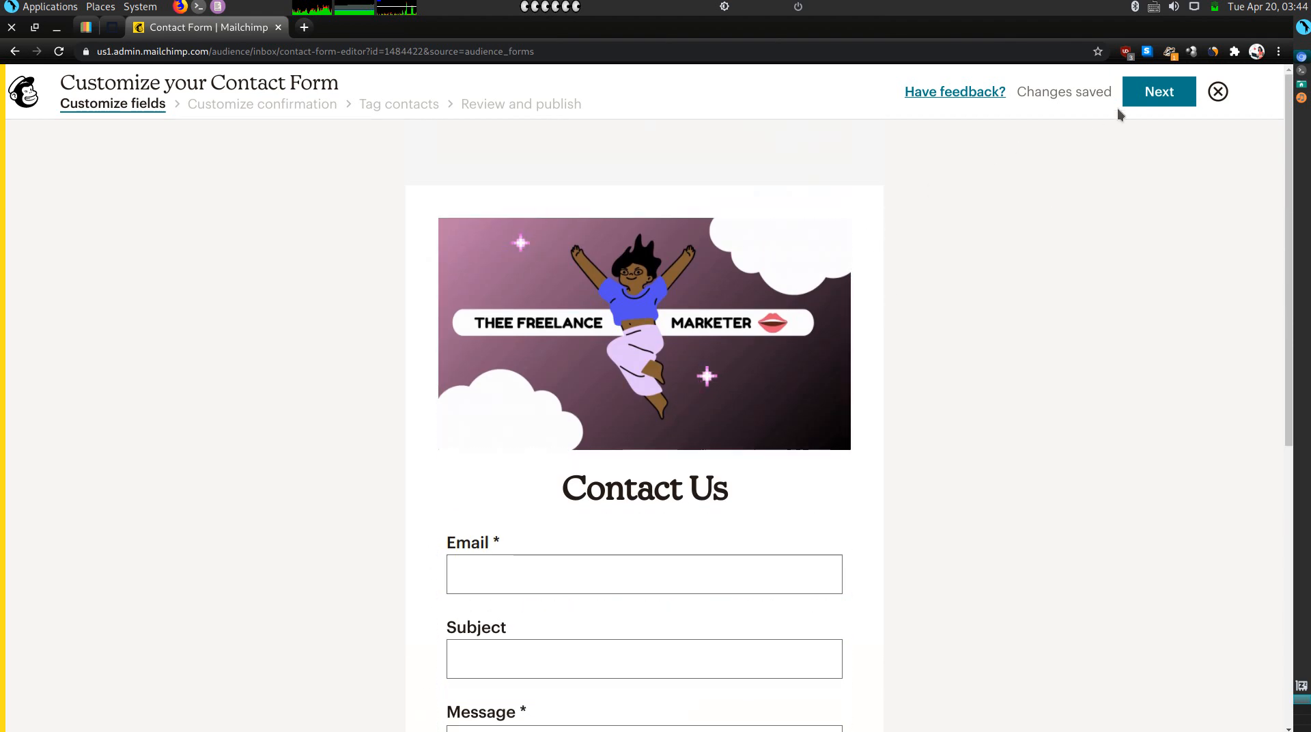
pyautogui.click(1144, 99)
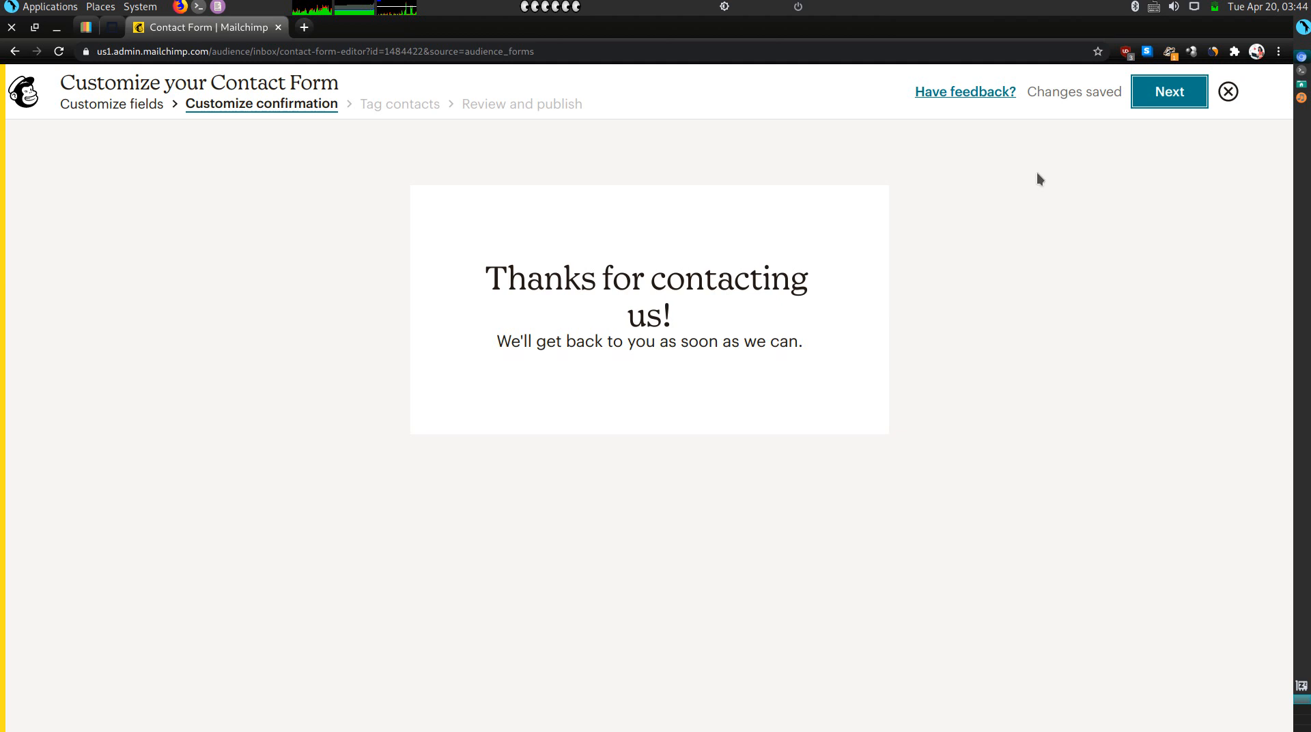
pyautogui.click(1159, 93)
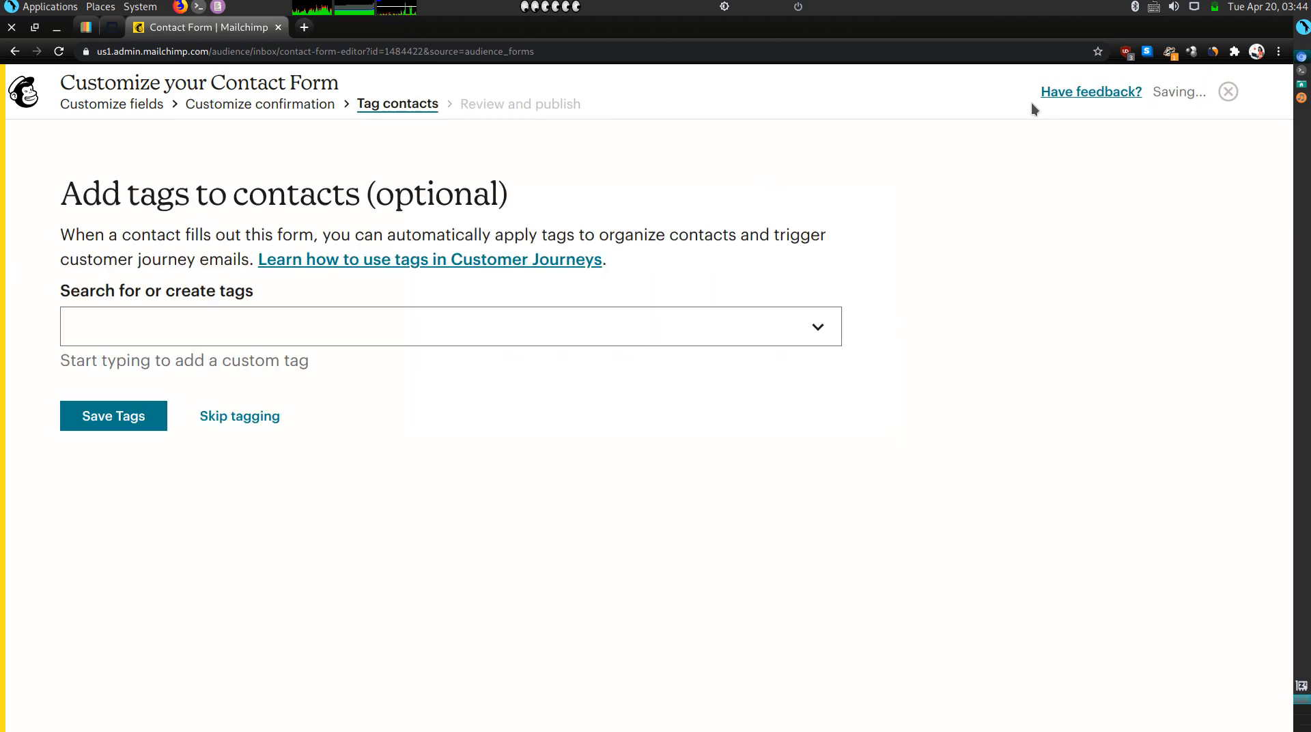
pyautogui.click(257, 419)
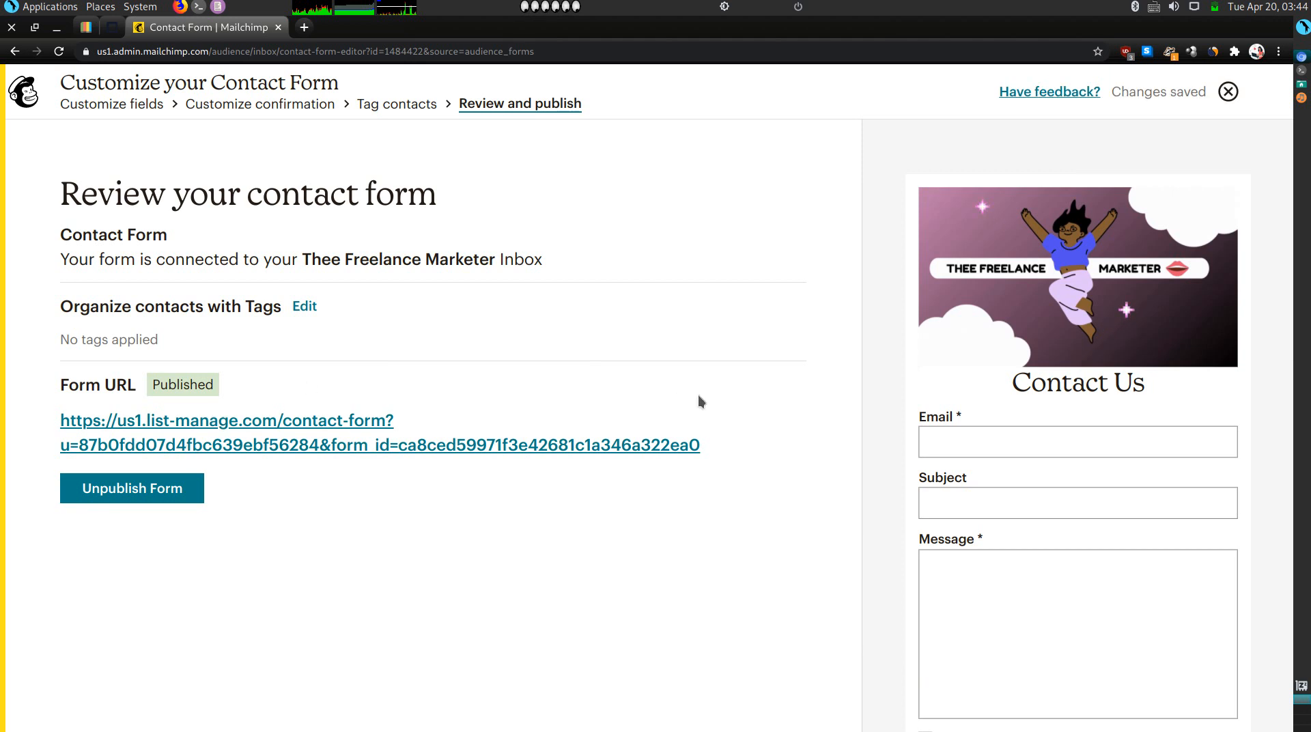
# Select the published form URL, then return to the Olitt editor.
pyautogui.moveTo(712, 446); pyautogui.dragTo(446, 371)
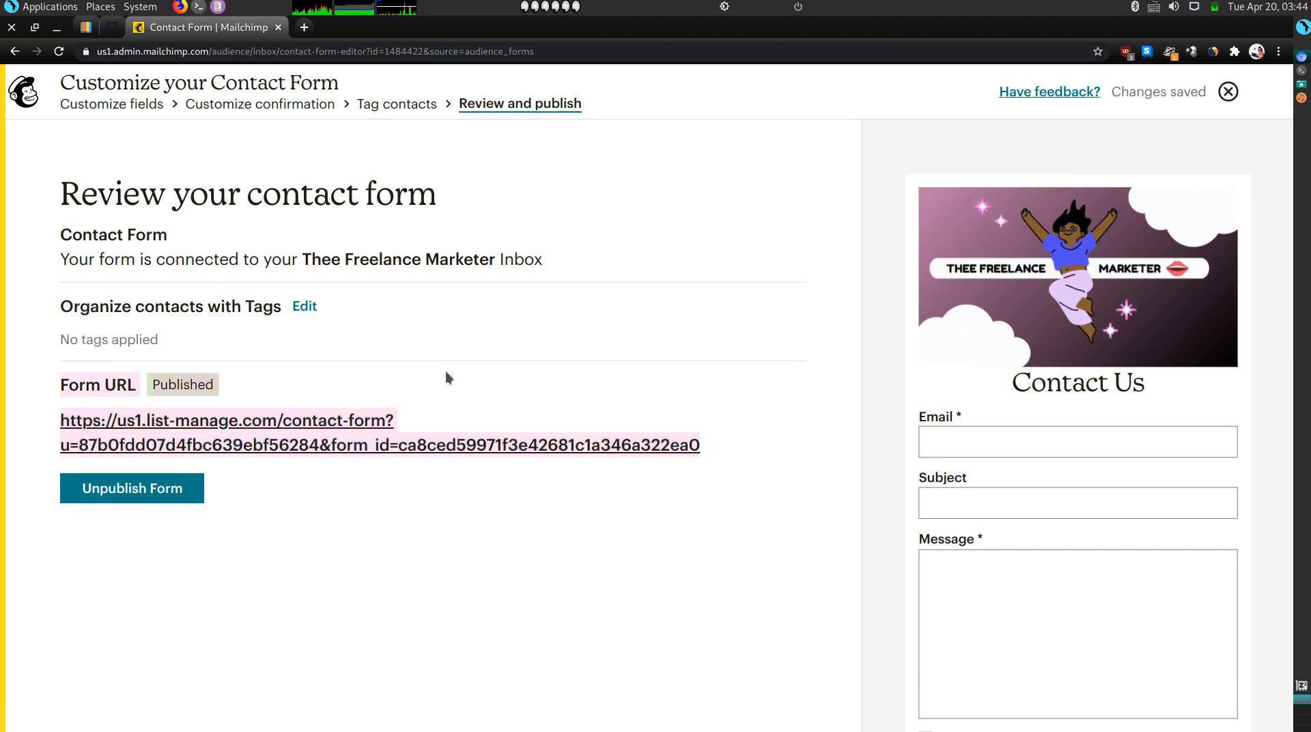
pyautogui.click(720, 444)
pyautogui.tripleClick(720, 445)
pyautogui.click(720, 444)
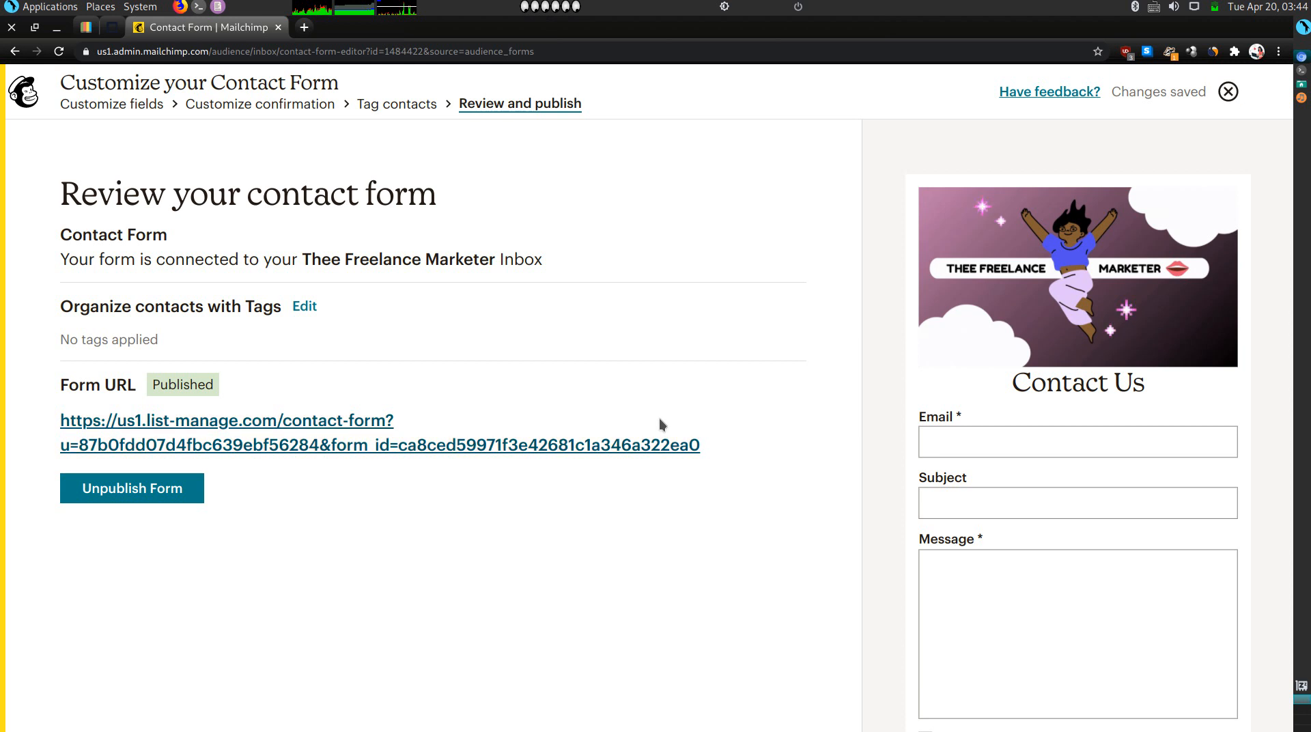
pyautogui.click(109, 29)
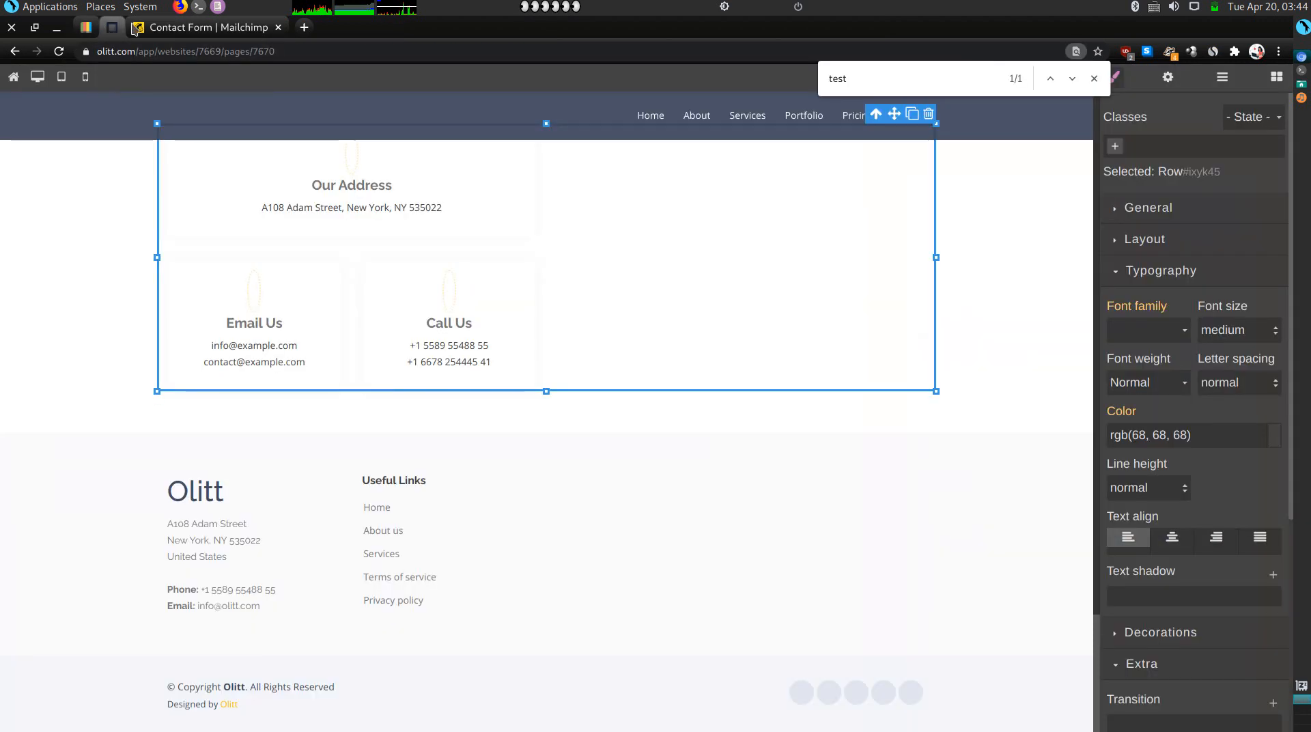
# Open the MailChimp block's form link setting and copy the form URL from Mailchimp's review page.
pyautogui.scroll(4, 776, 293)
pyautogui.click(521, 281)
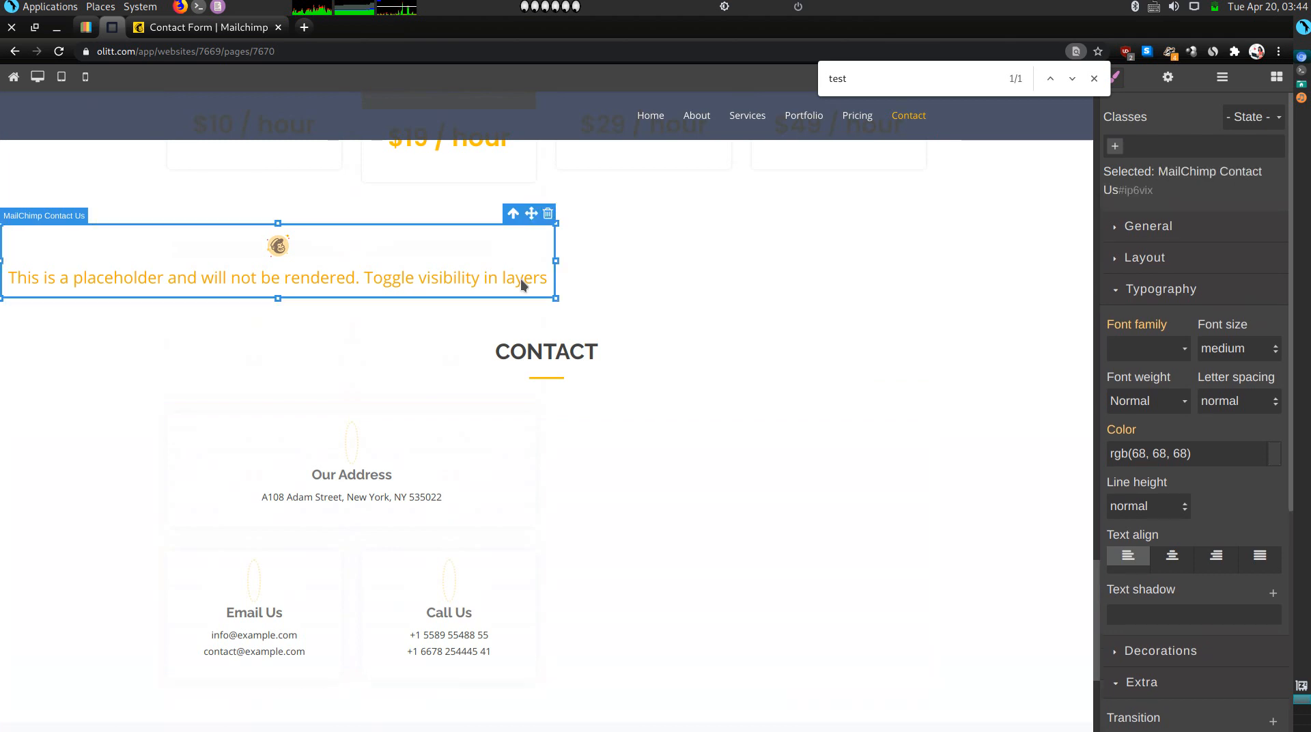
pyautogui.click(1169, 78)
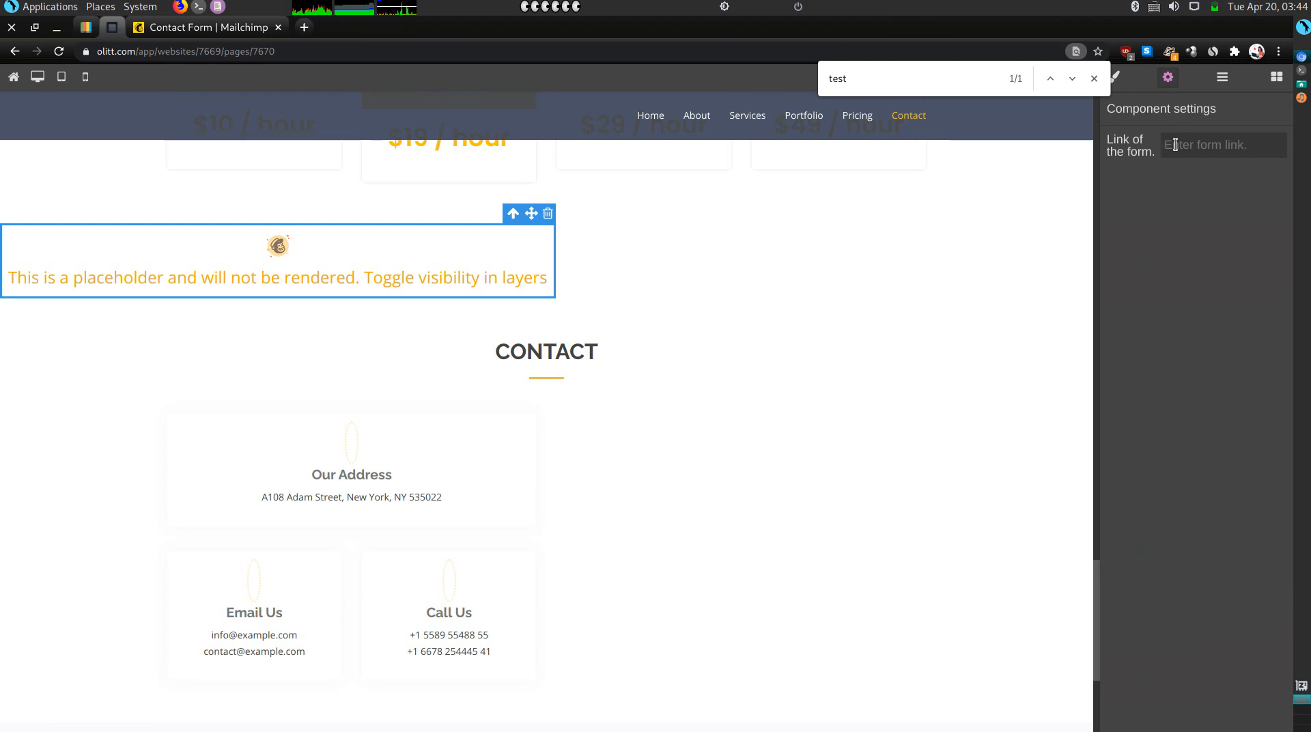
pyautogui.click(211, 28)
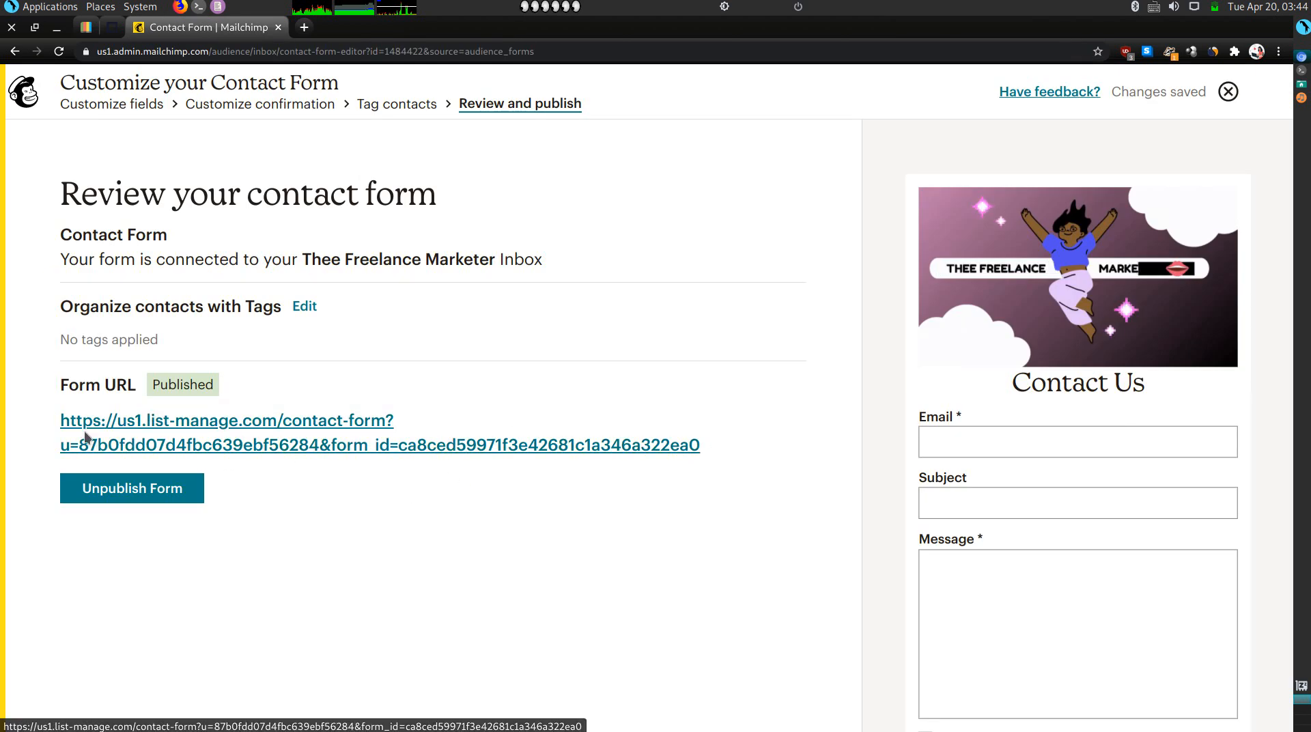
pyautogui.tripleClick(492, 411)
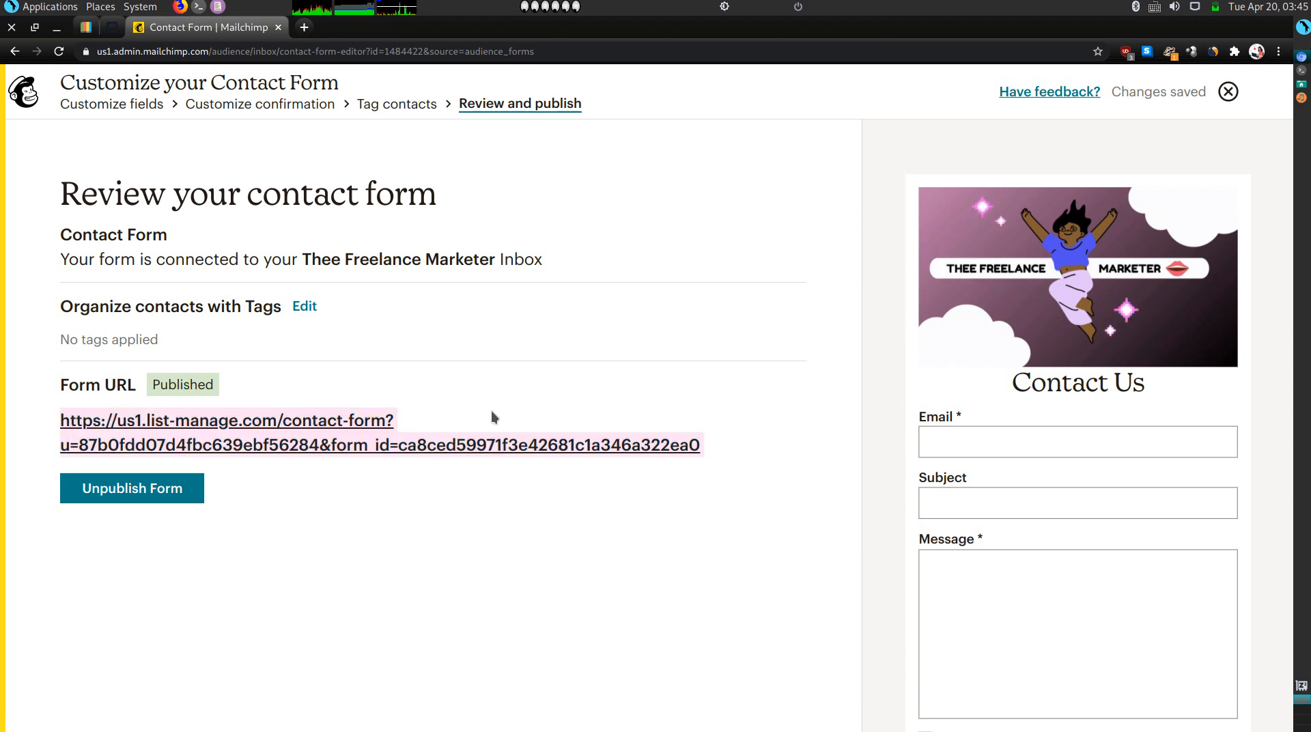
pyautogui.click(111, 33)
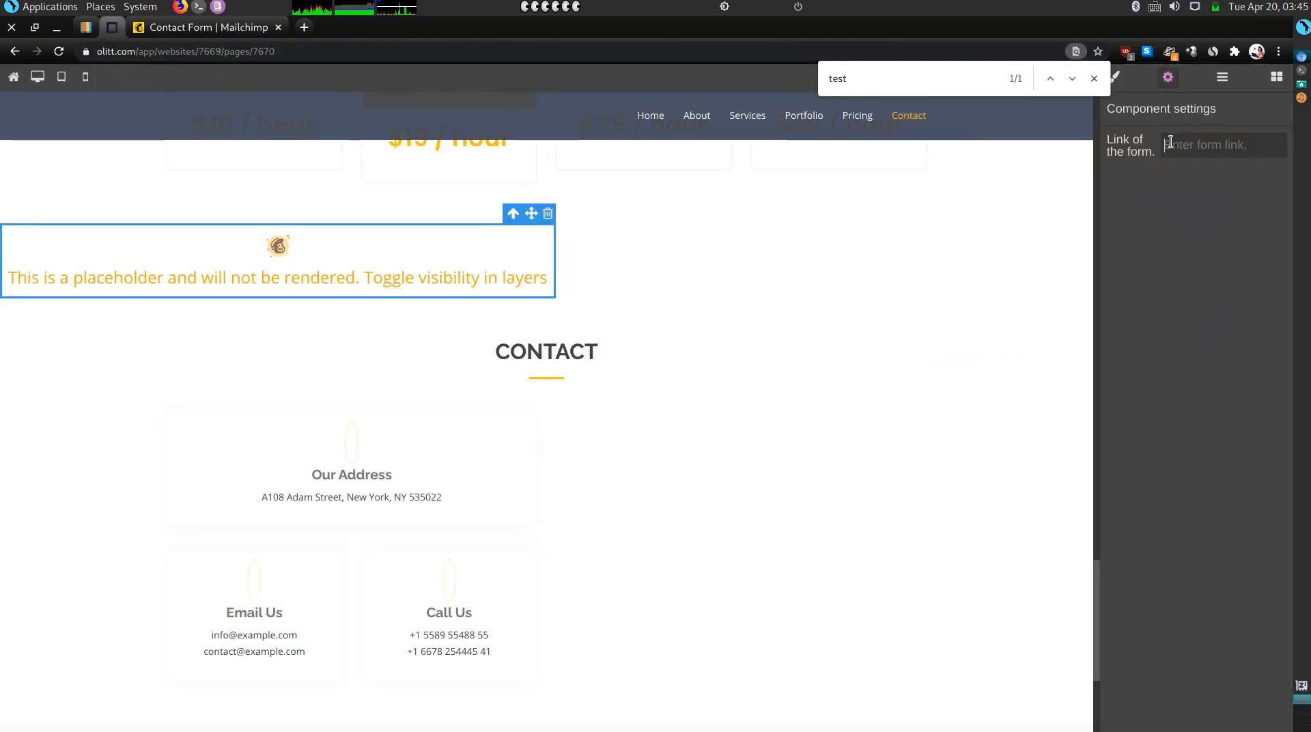
# Paste the Mailchimp form URL into the MailChimp block's form link.
pyautogui.hotkey('ctrl', 'v')
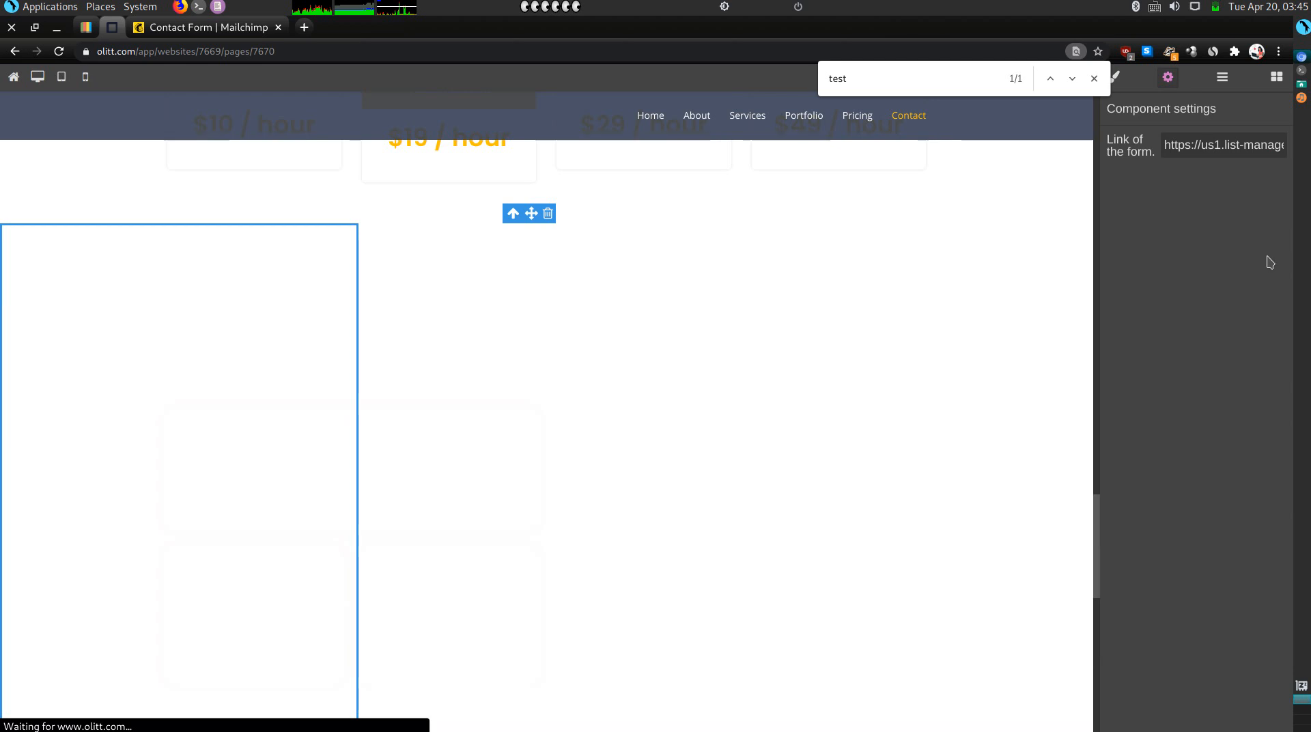
pyautogui.scroll(-1, 717, 413)
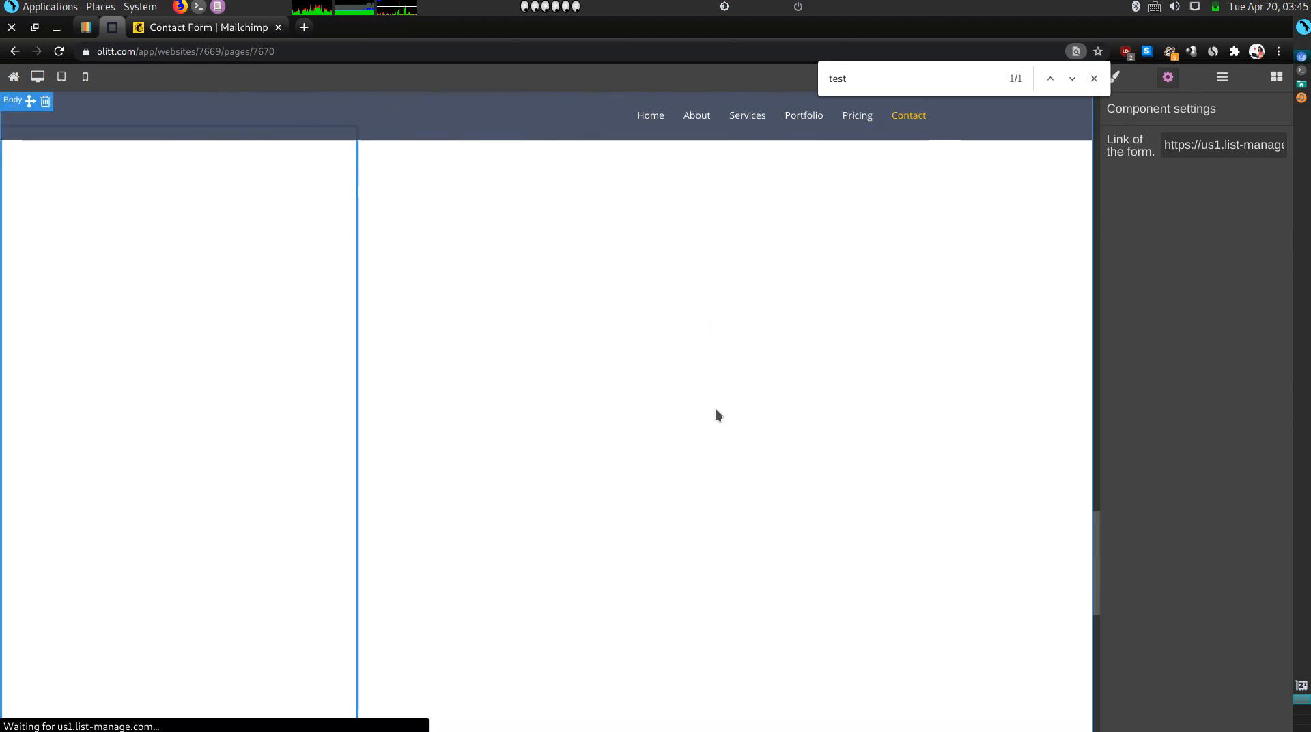
pyautogui.scroll(-1, 409, 432)
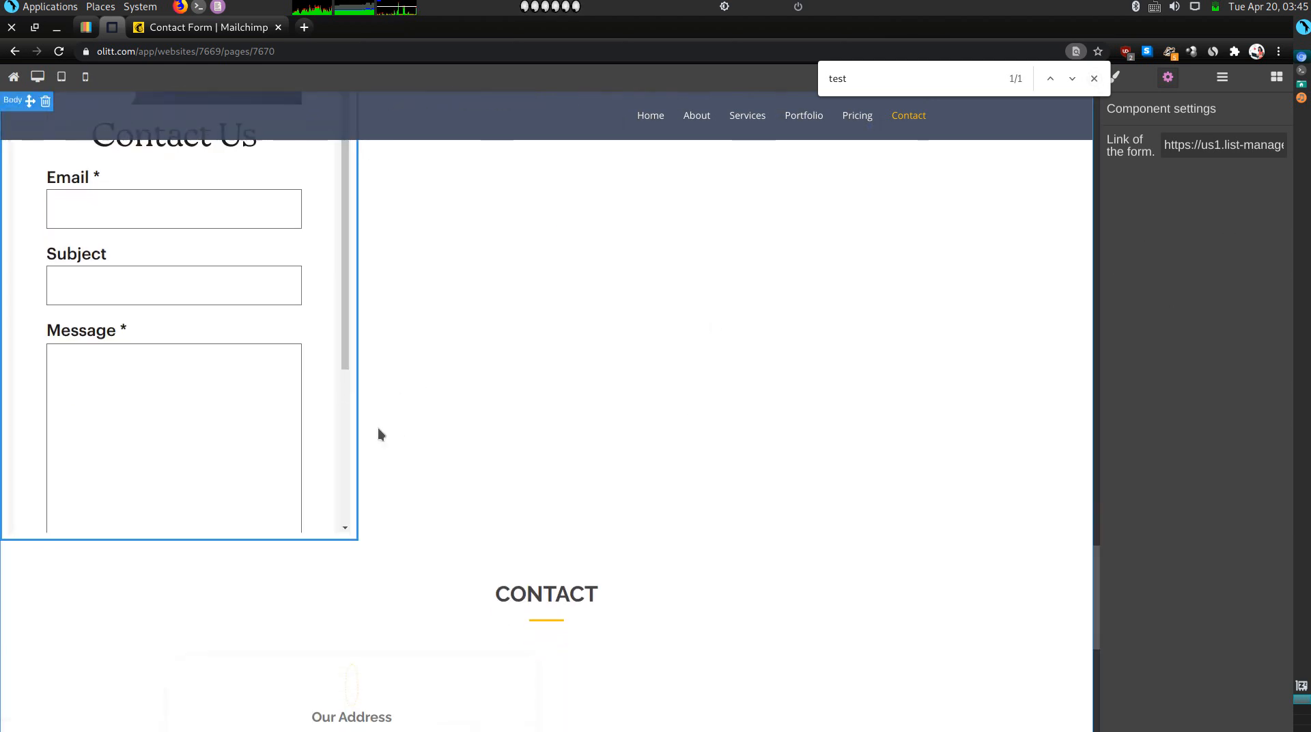
pyautogui.click(378, 425)
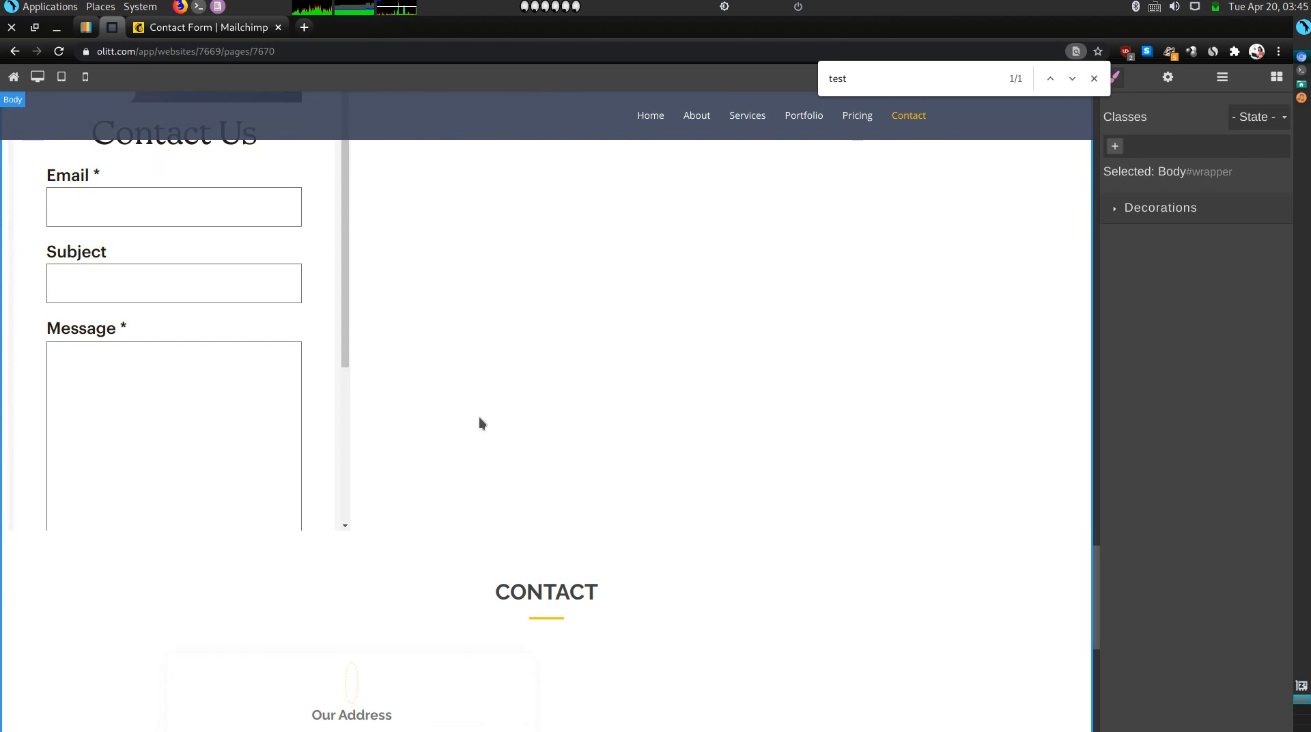
# Delete the template CONTACT section with its sample address, email and phone cards.
pyautogui.scroll(-3, 480, 419)
pyautogui.scroll(-3, 625, 560)
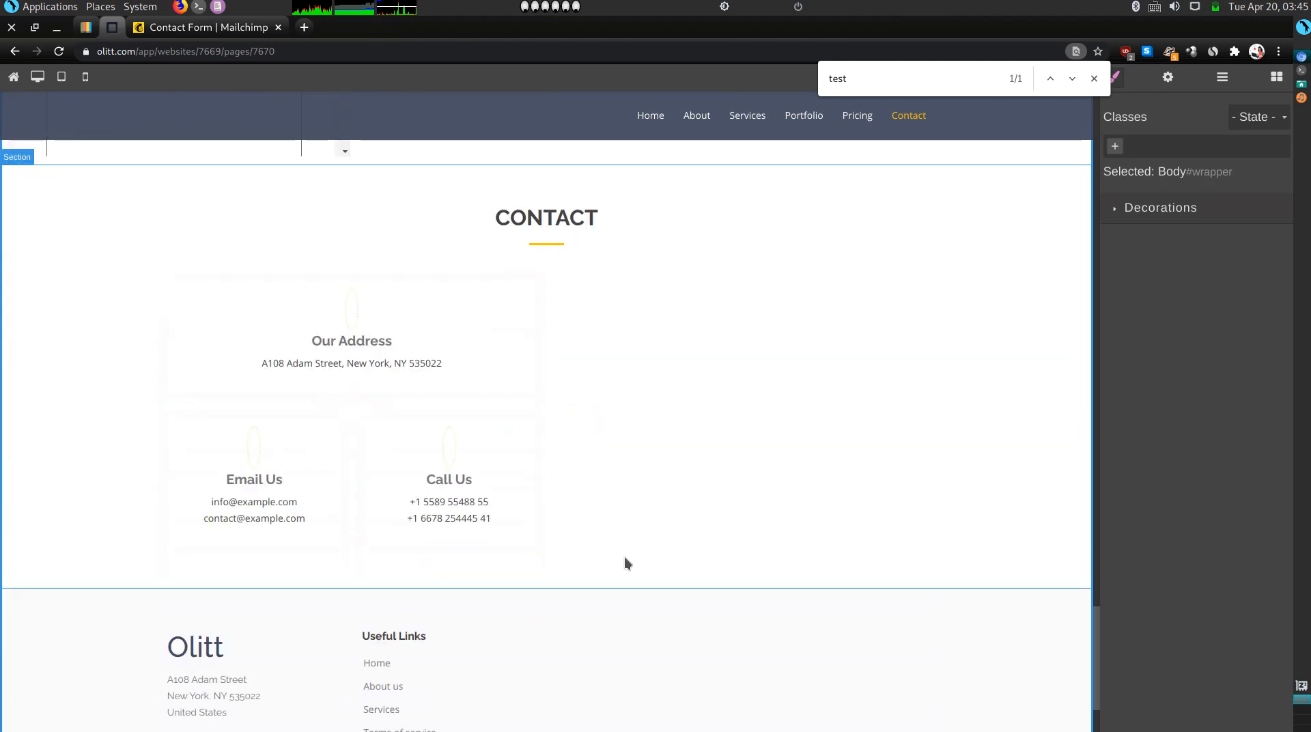
pyautogui.scroll(-3, 625, 560)
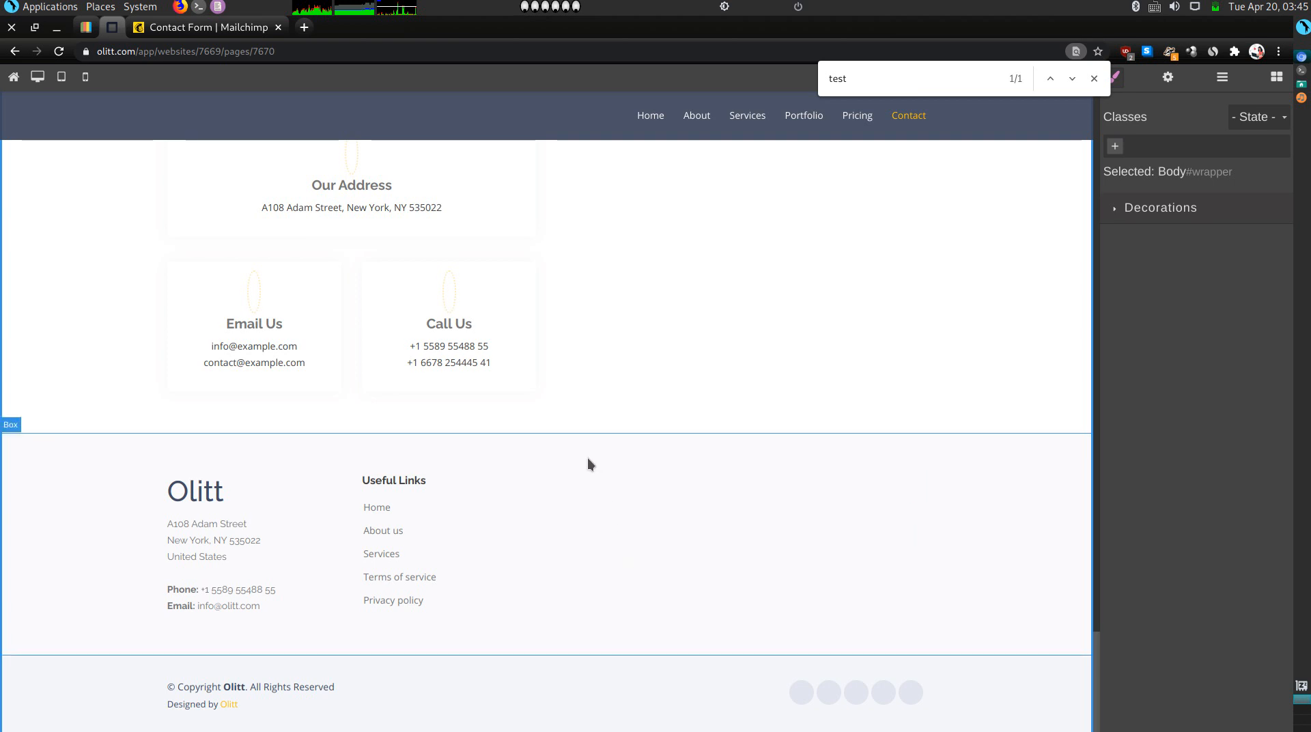
pyautogui.scroll(1, 548, 408)
pyautogui.scroll(3, 543, 405)
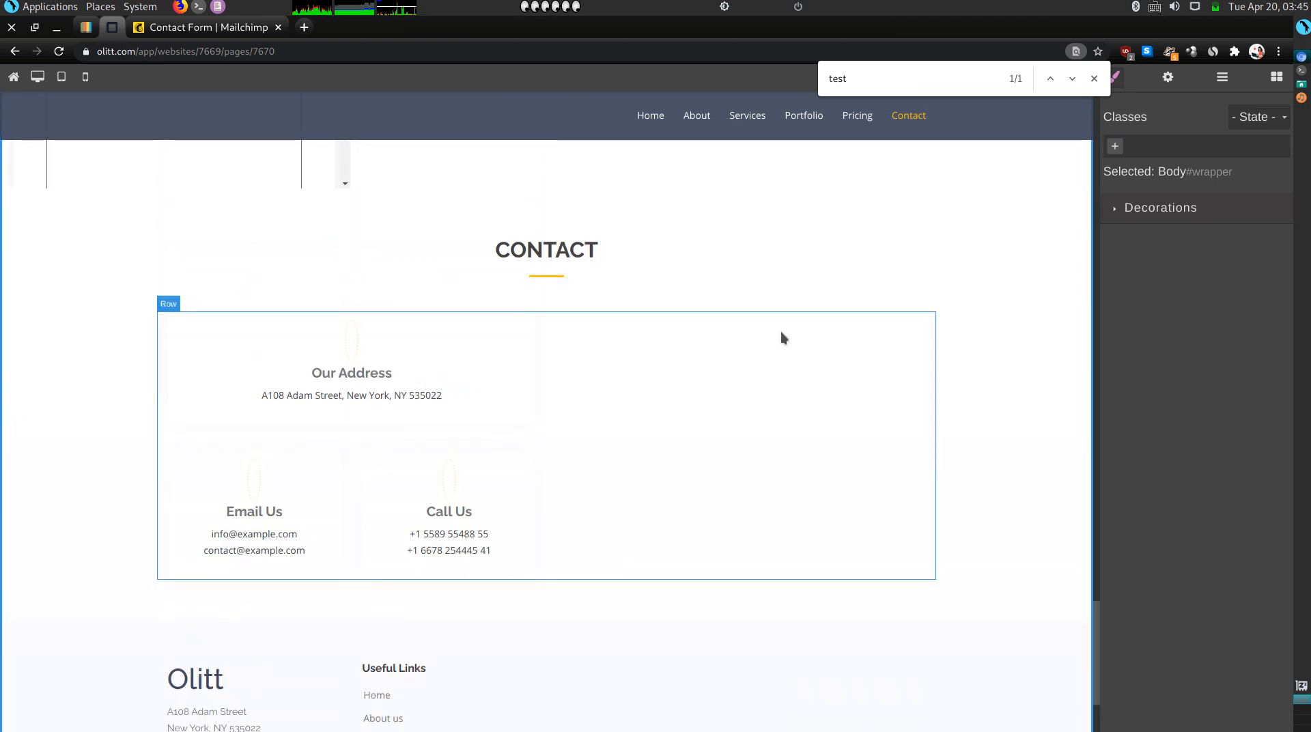
pyautogui.click(941, 497)
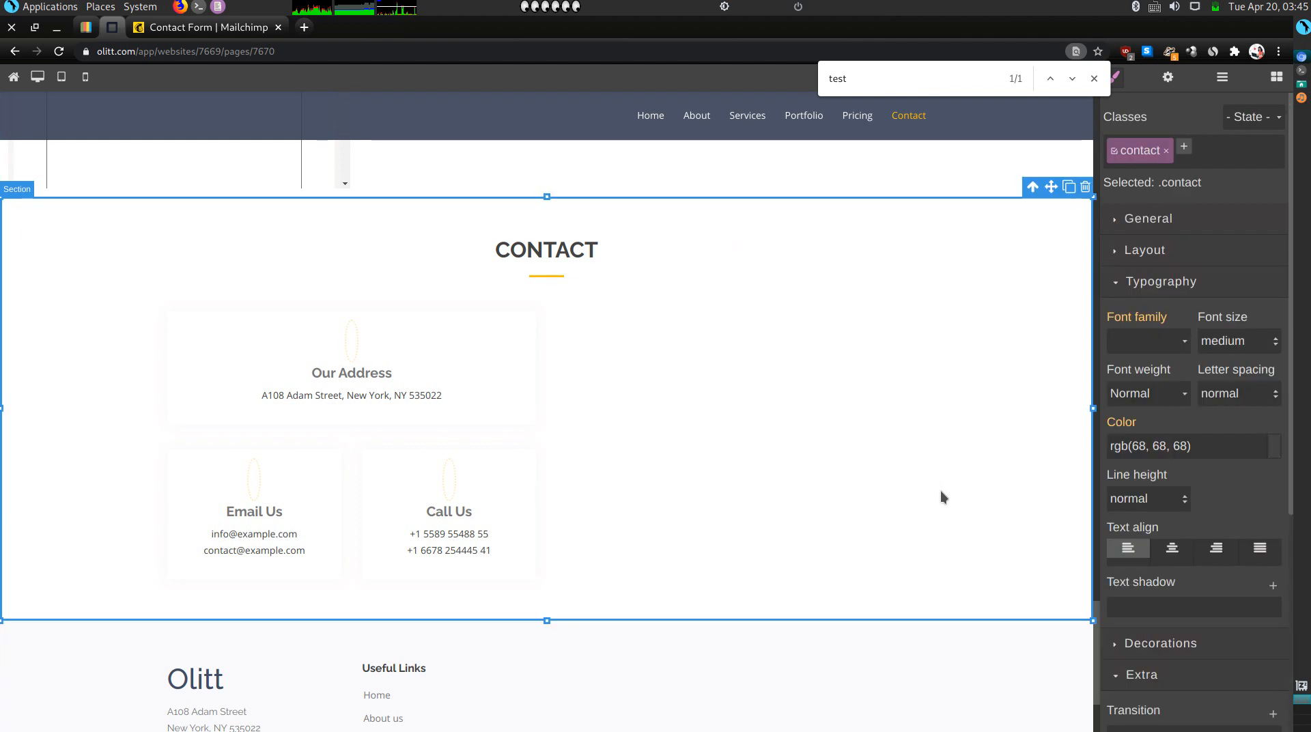
pyautogui.press('Delete')
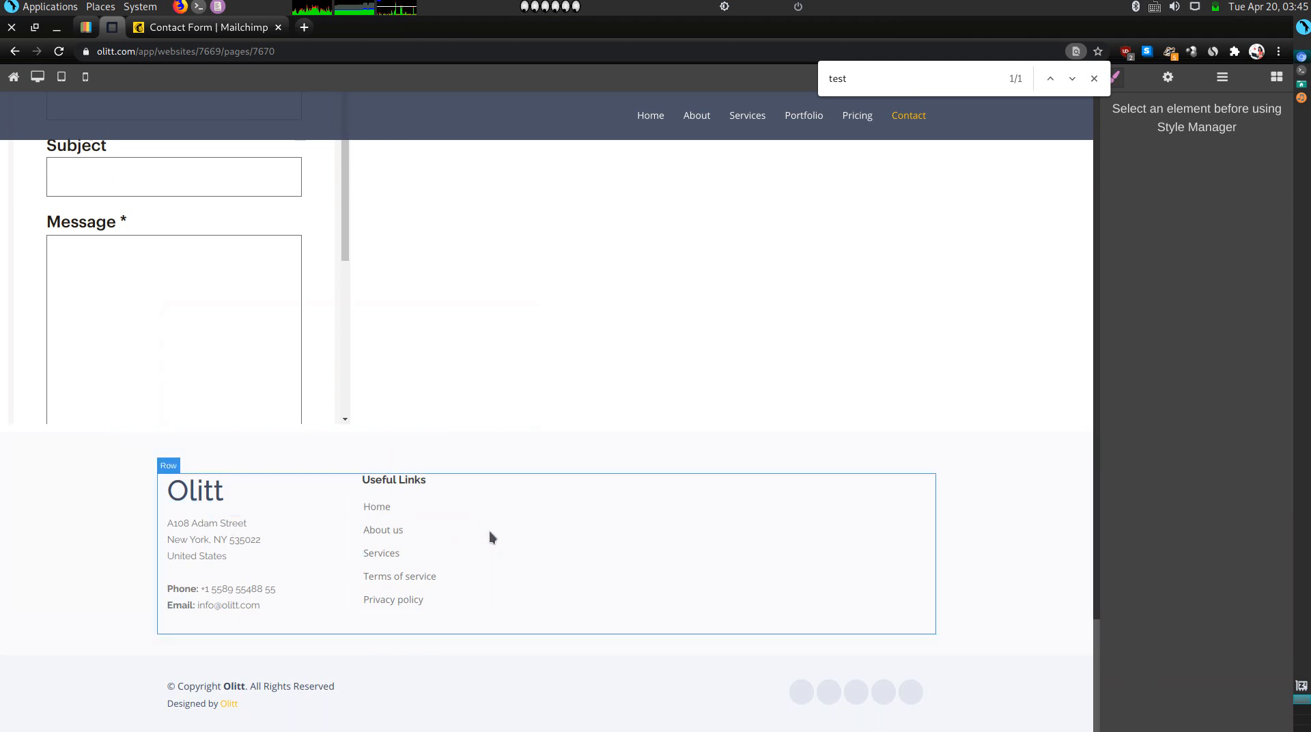
pyautogui.scroll(20, 511, 586)
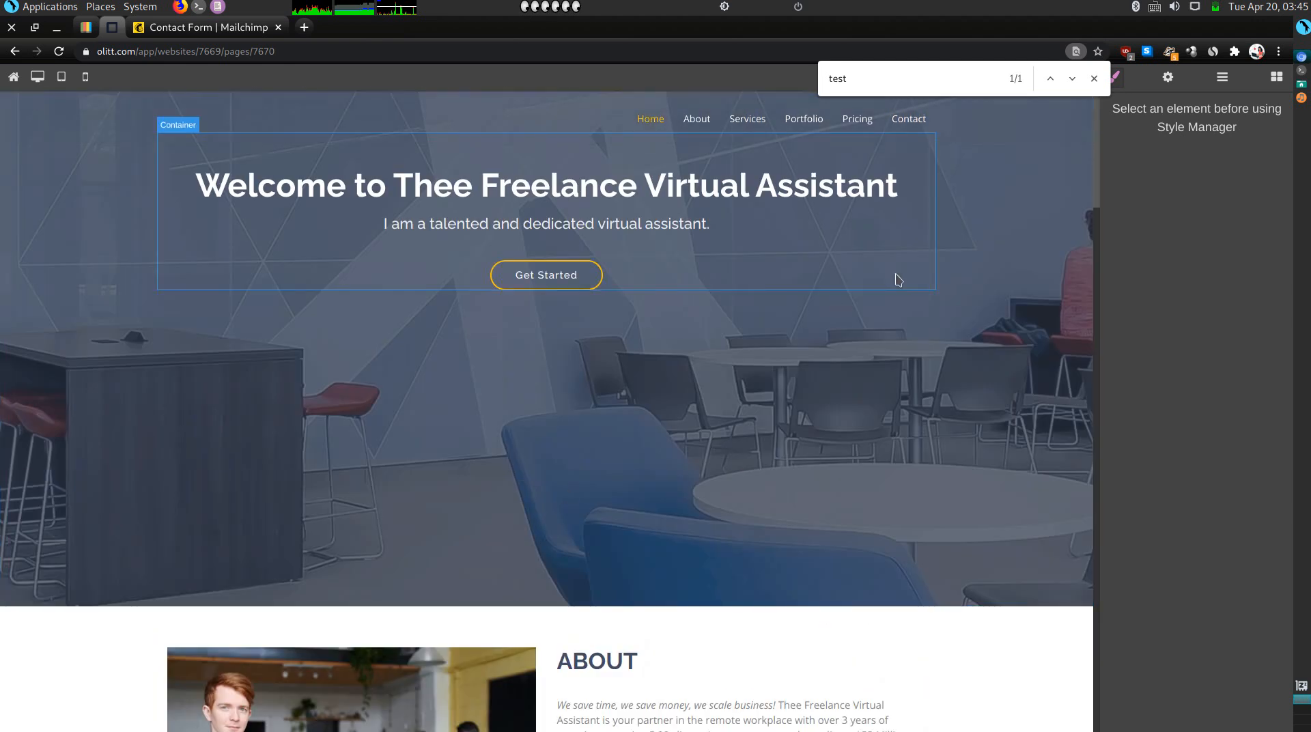
pyautogui.click(1094, 78)
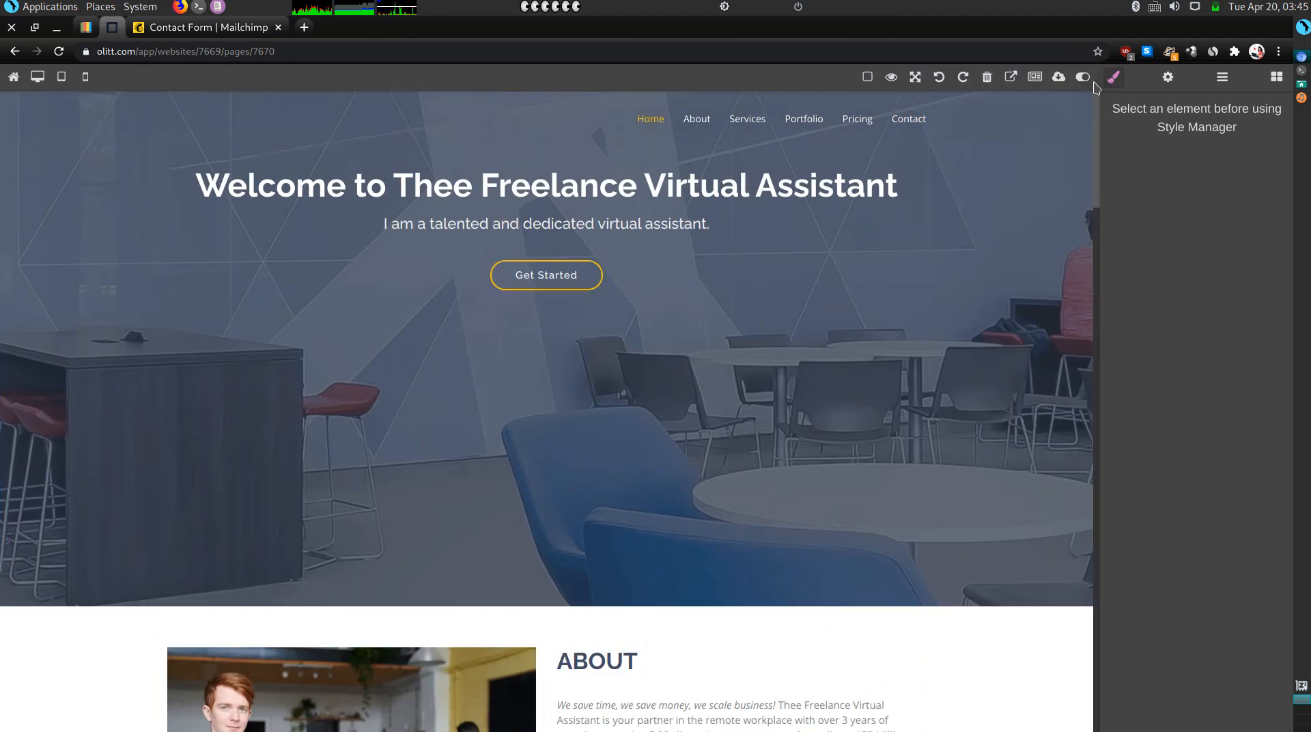
# Preview the live site and test the Get Started, Services, Portfolio and Pricing navigation links.
pyautogui.click(1010, 78)
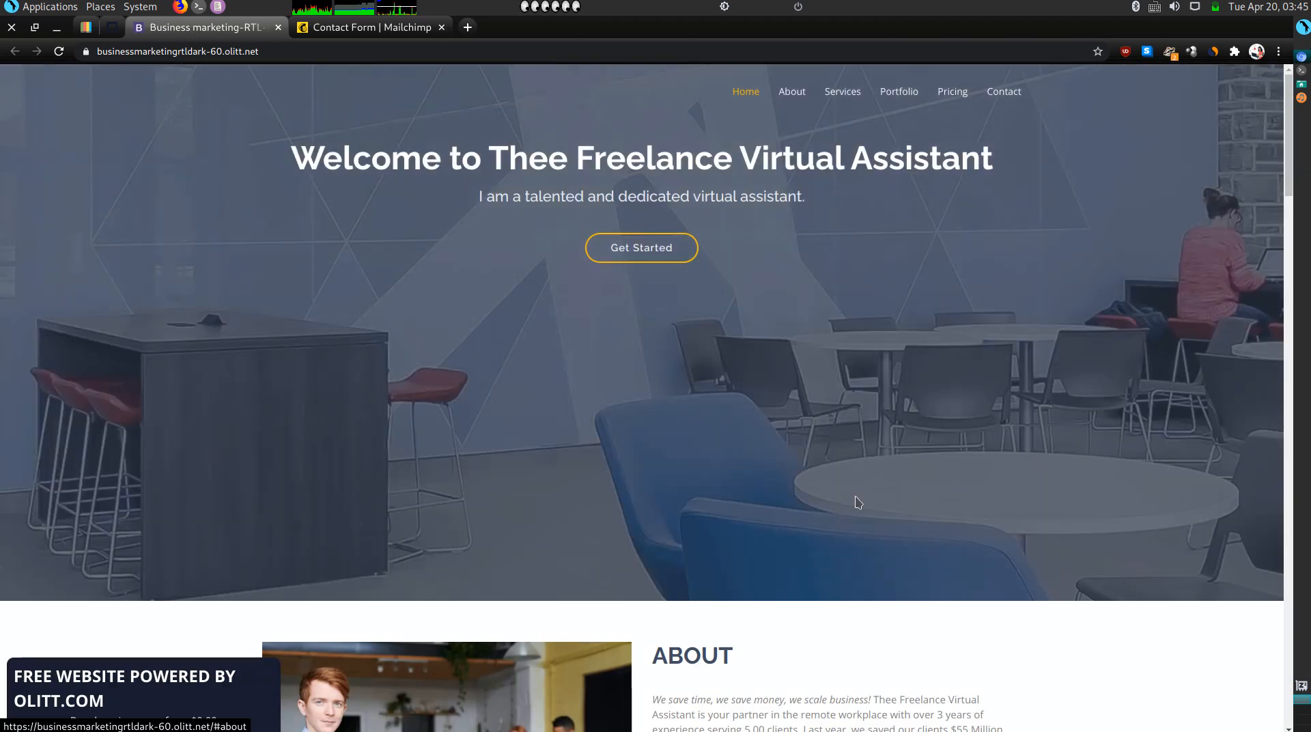
pyautogui.click(650, 247)
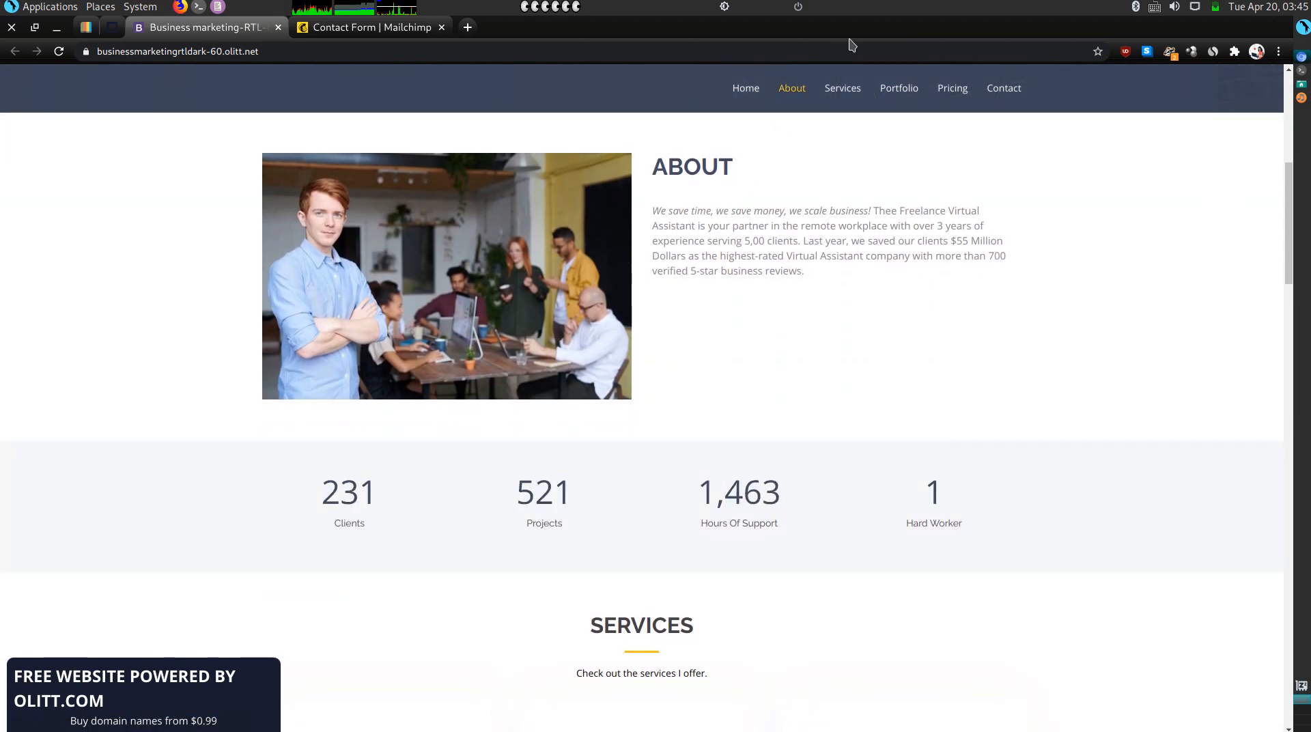
pyautogui.click(836, 89)
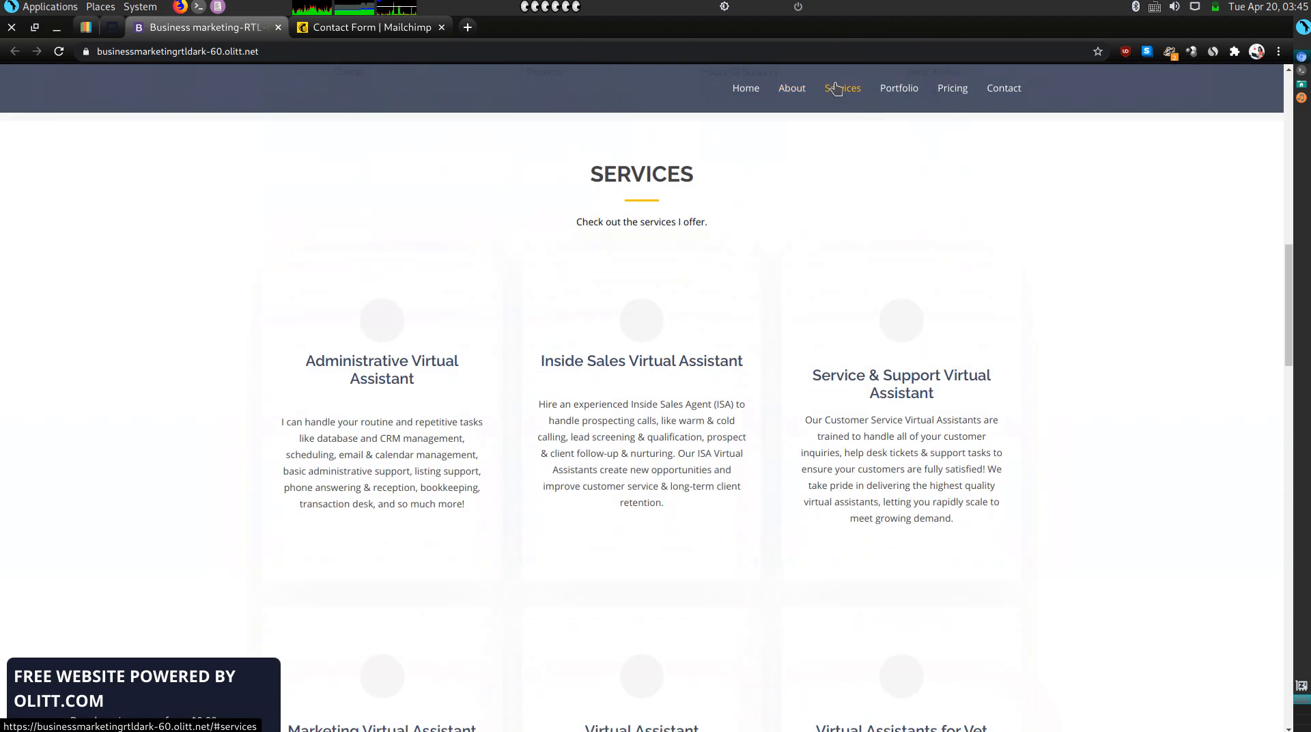
pyautogui.click(893, 95)
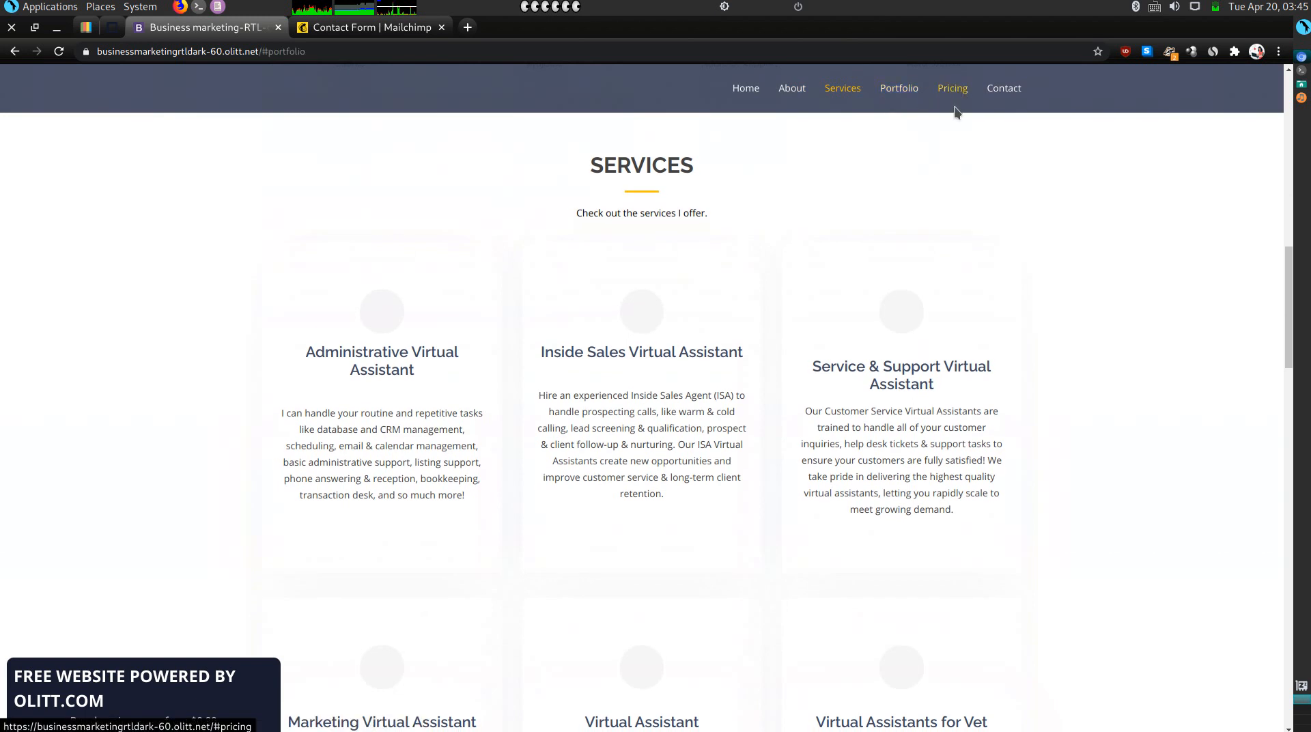
pyautogui.scroll(-10, 580, 396)
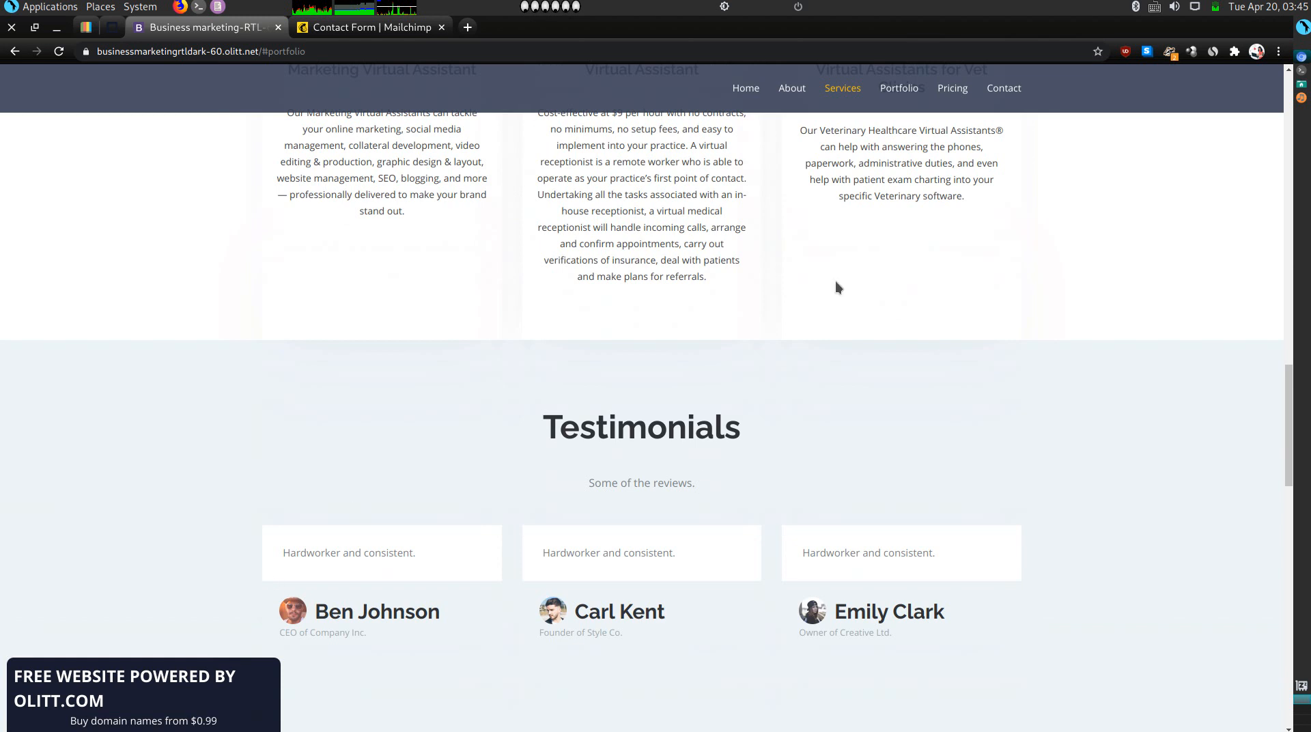
pyautogui.click(950, 88)
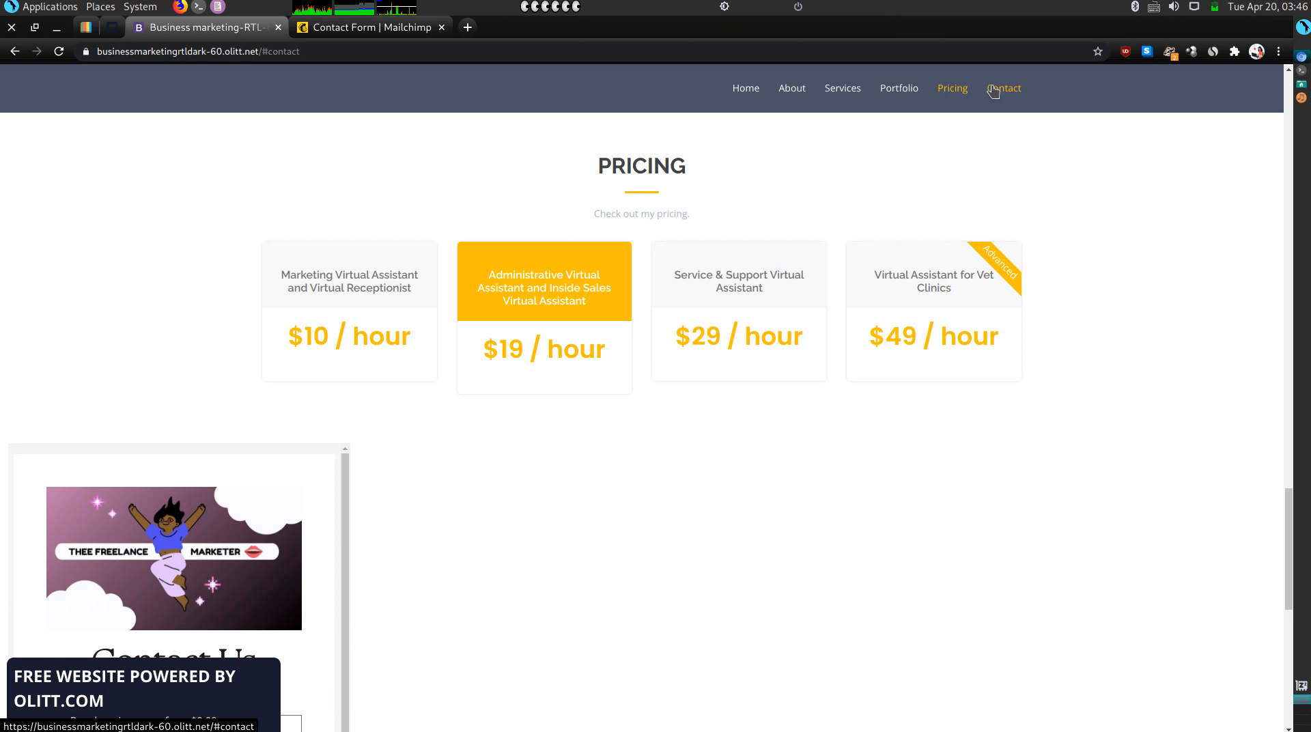
pyautogui.click(110, 29)
pyautogui.moveTo(507, 182)
pyautogui.mouseDown()
pyautogui.moveTo(742, 103)
pyautogui.moveTo(439, 177)
pyautogui.moveTo(506, 174)
pyautogui.mouseUp()
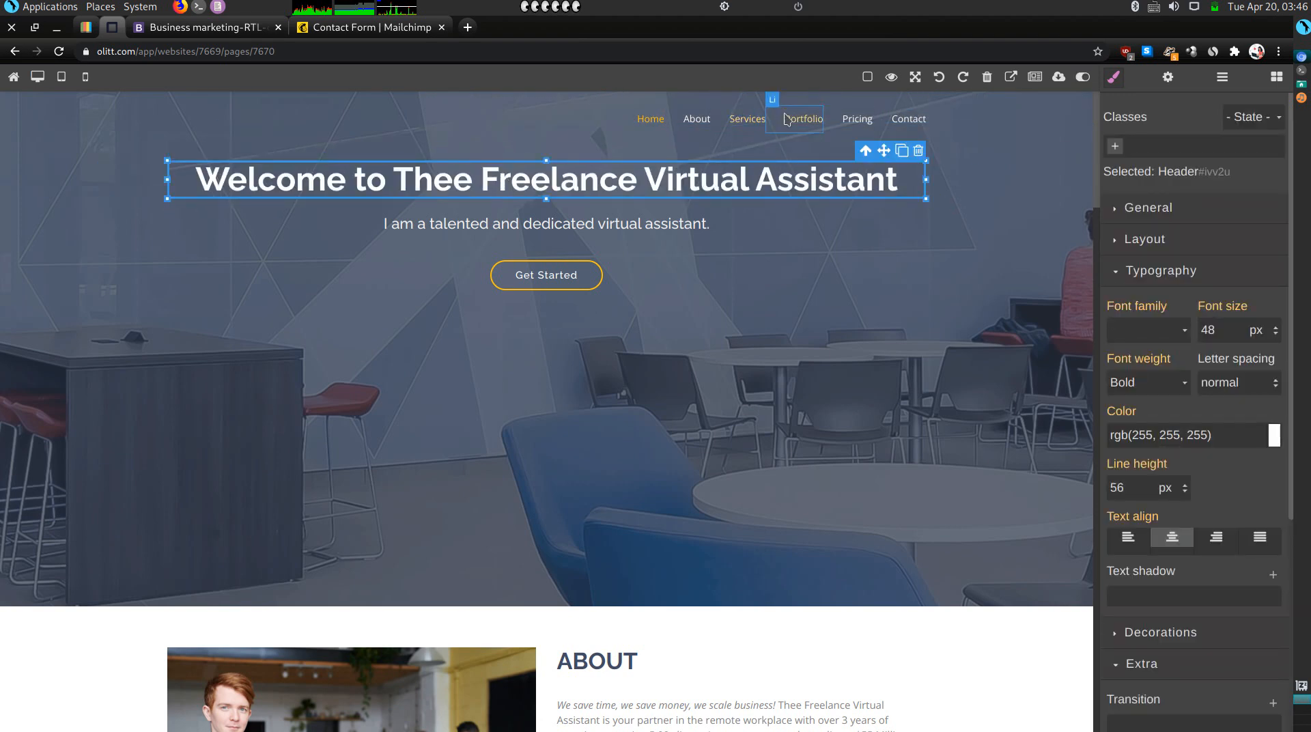
# Rename the Portfolio nav link to 'Testimonials' and select the Testimonials section.
pyautogui.click(801, 121)
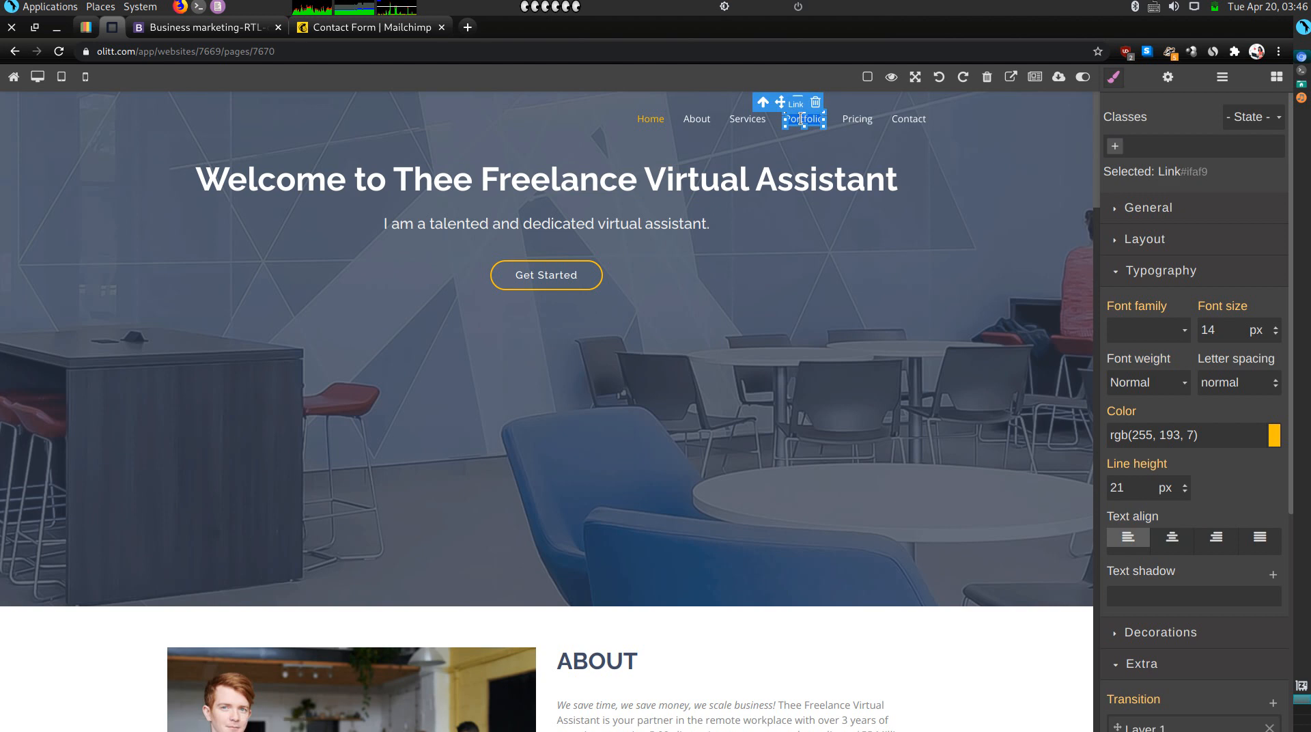
pyautogui.write('Test')
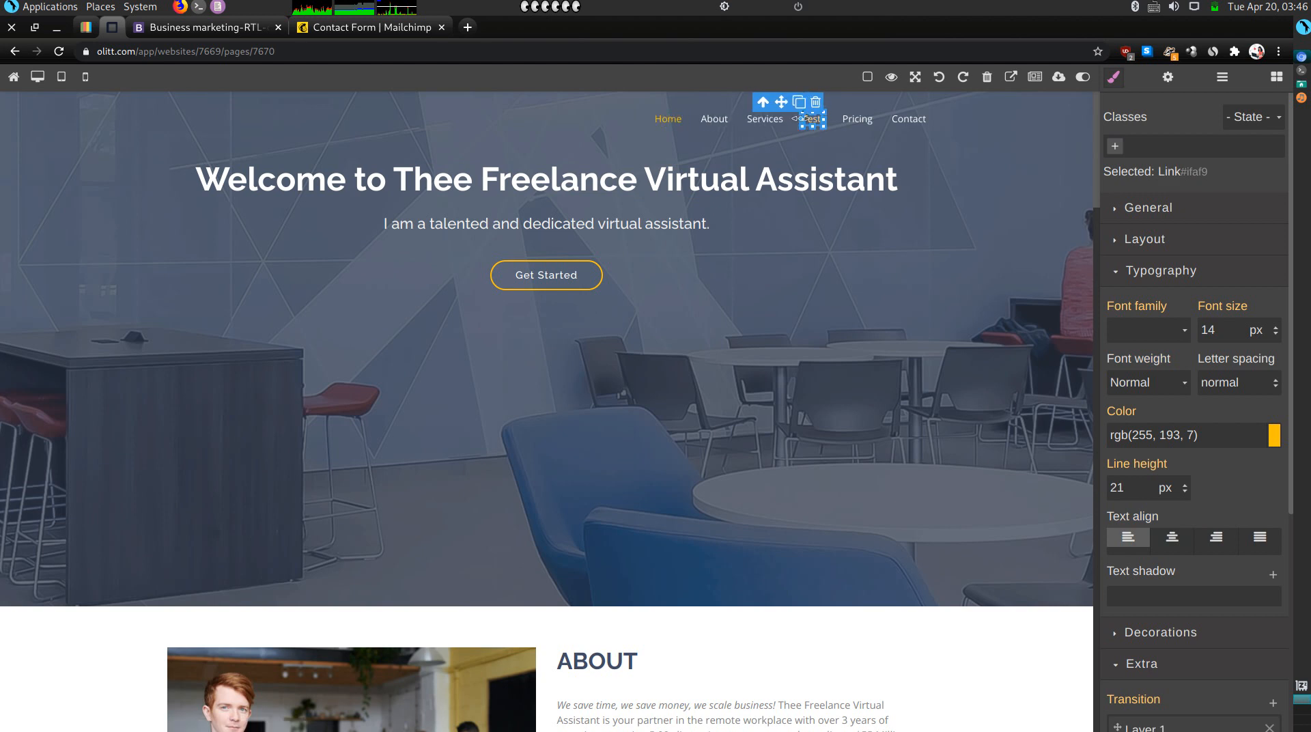
pyautogui.write('imonials')
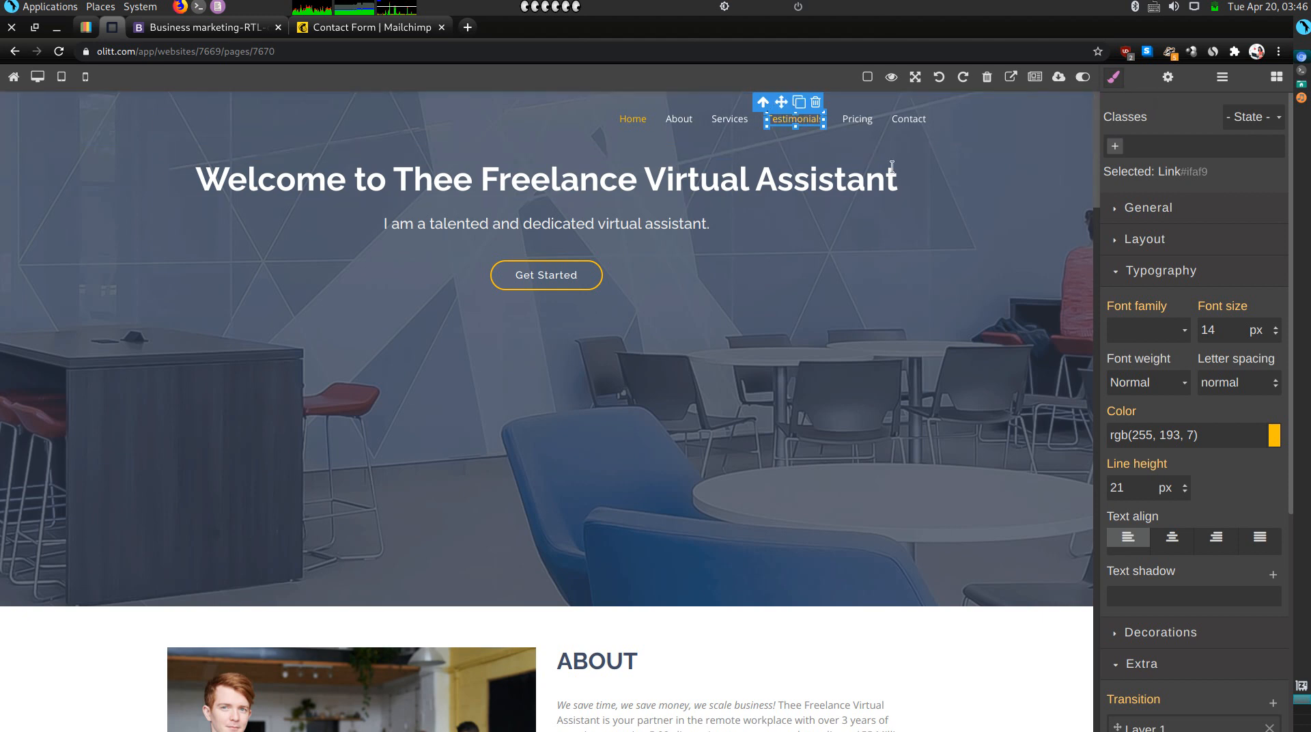
pyautogui.scroll(-15, 856, 332)
pyautogui.scroll(-10, 854, 325)
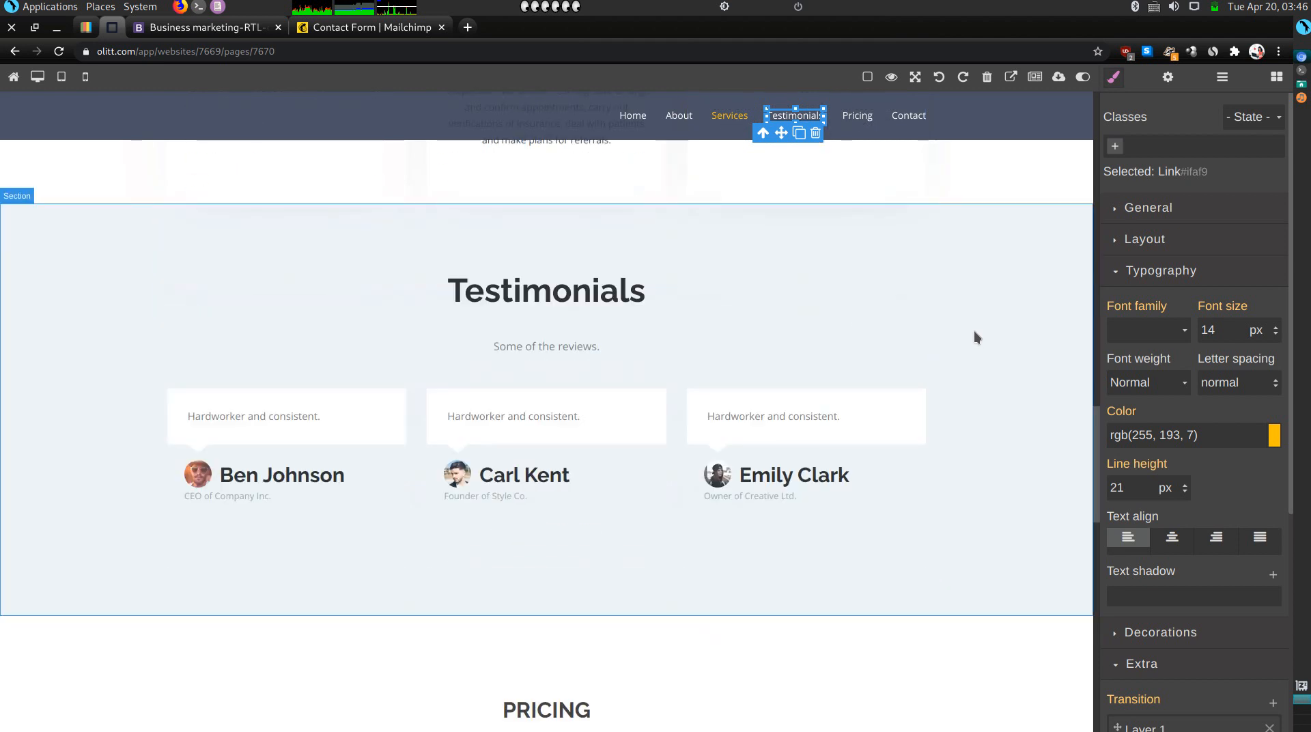
pyautogui.click(974, 331)
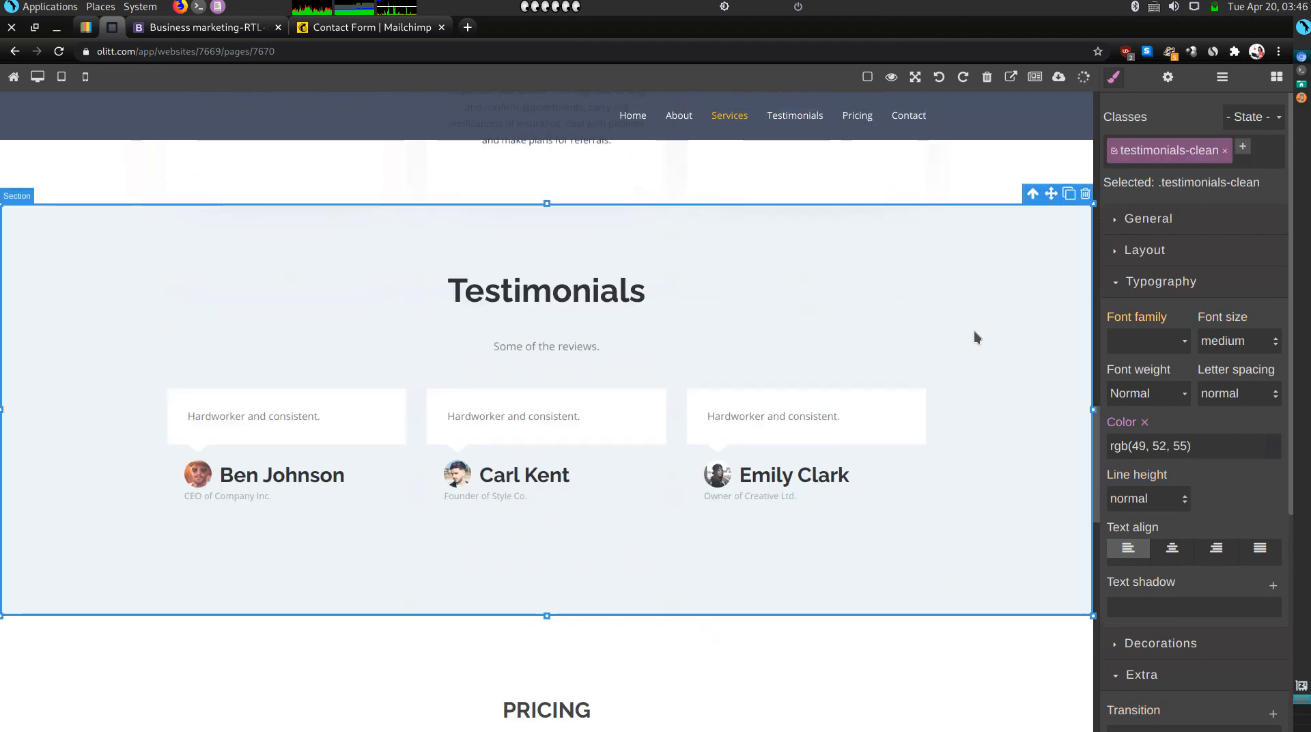
# Give the Testimonials section the ID testimonials in its component settings.
pyautogui.click(1169, 78)
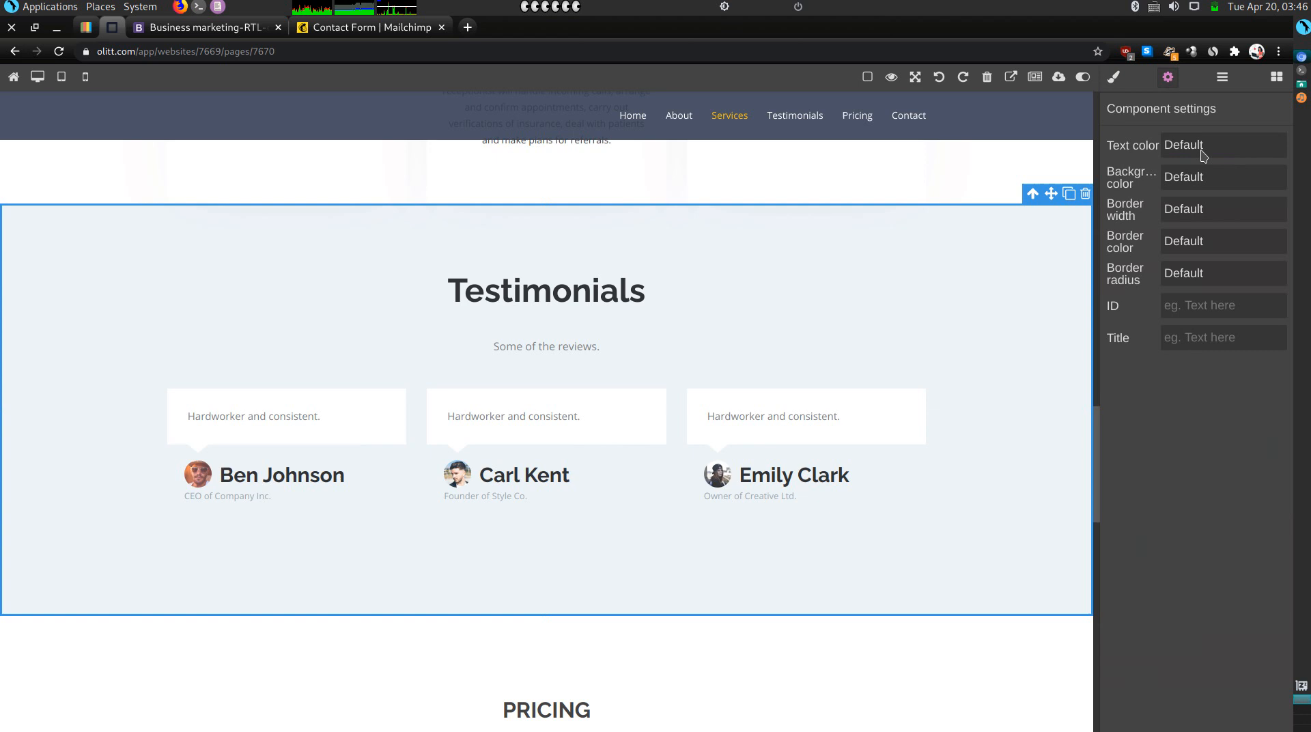
pyautogui.click(1220, 317)
pyautogui.write('testimonials')
pyautogui.hotkey('shift', 'Left')
pyautogui.hotkey('shift', 'Left')
pyautogui.hotkey('shift', 'Left')
pyautogui.hotkey('shift', 'Left')
pyautogui.hotkey('shift', 'Left')
pyautogui.hotkey('shift', 'Left')
pyautogui.hotkey('shift', 'Left')
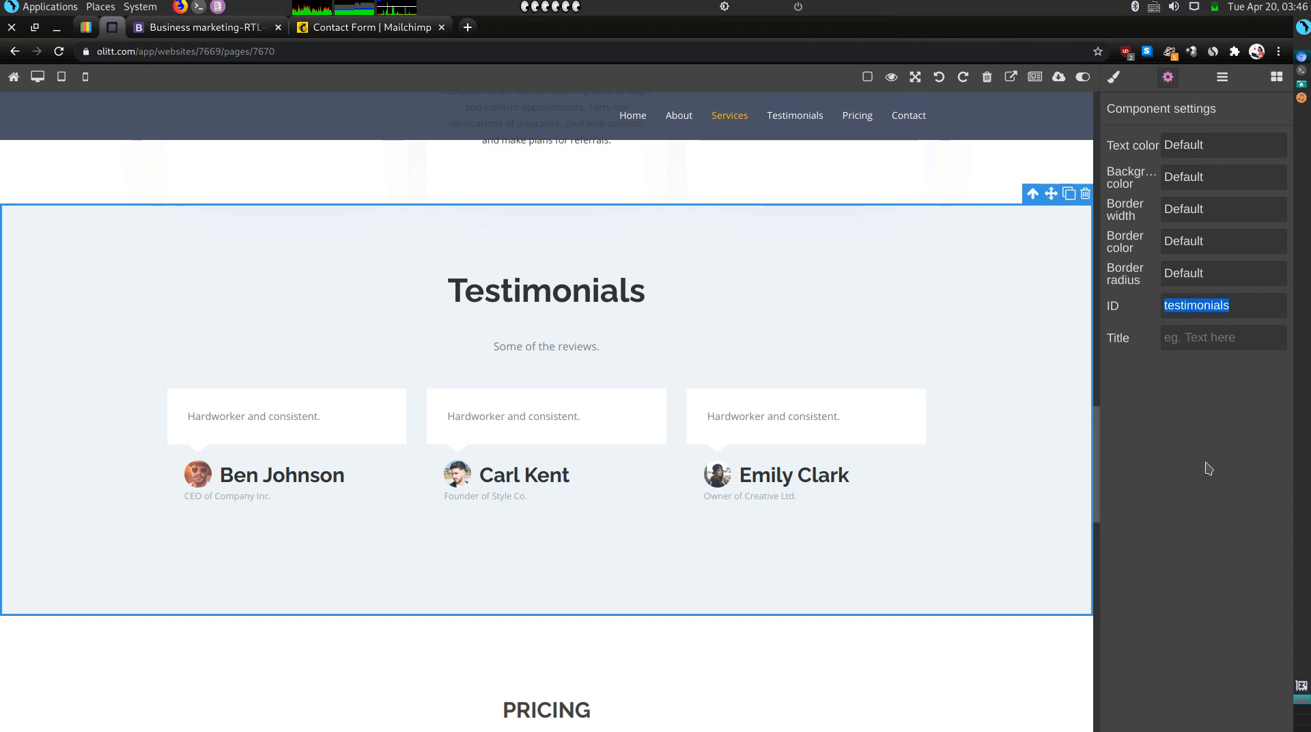
pyautogui.click(1127, 449)
pyautogui.moveTo(1096, 443); pyautogui.dragTo(1102, 263)
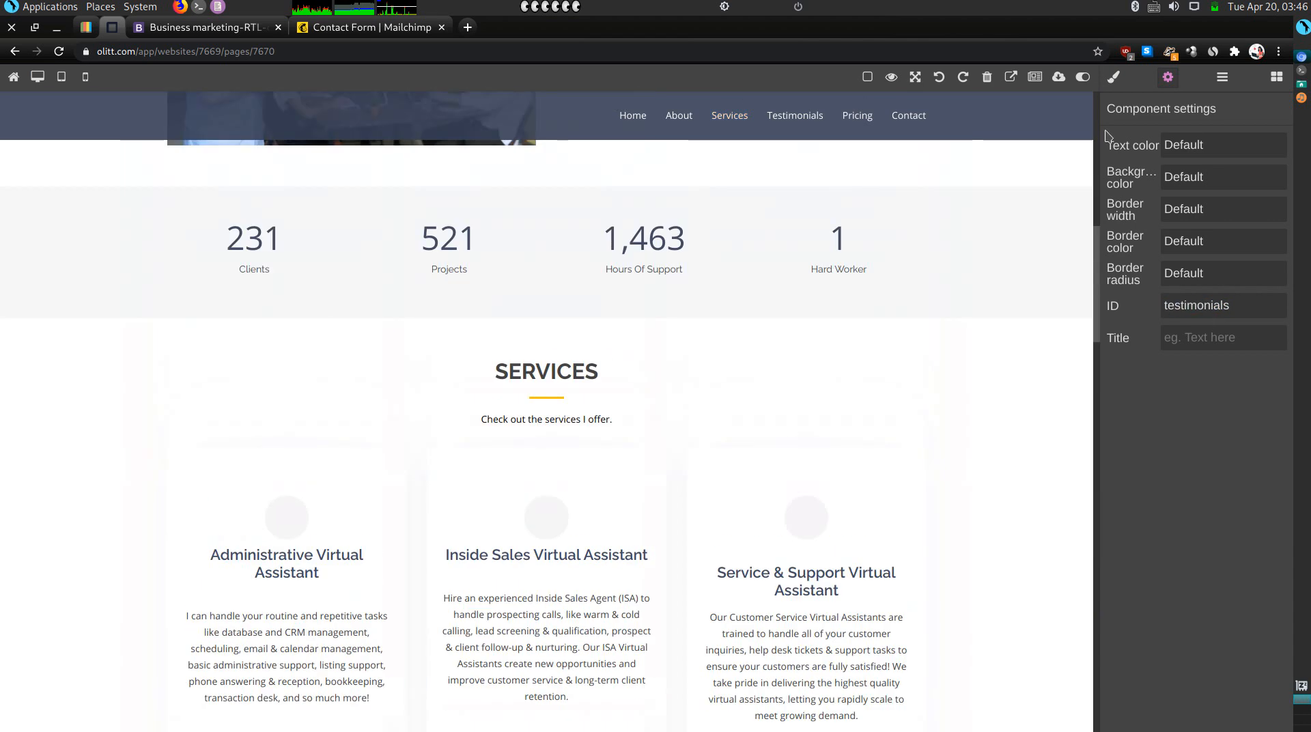
# Point the Testimonials navigation link's Href to #testimonials.
pyautogui.click(816, 121)
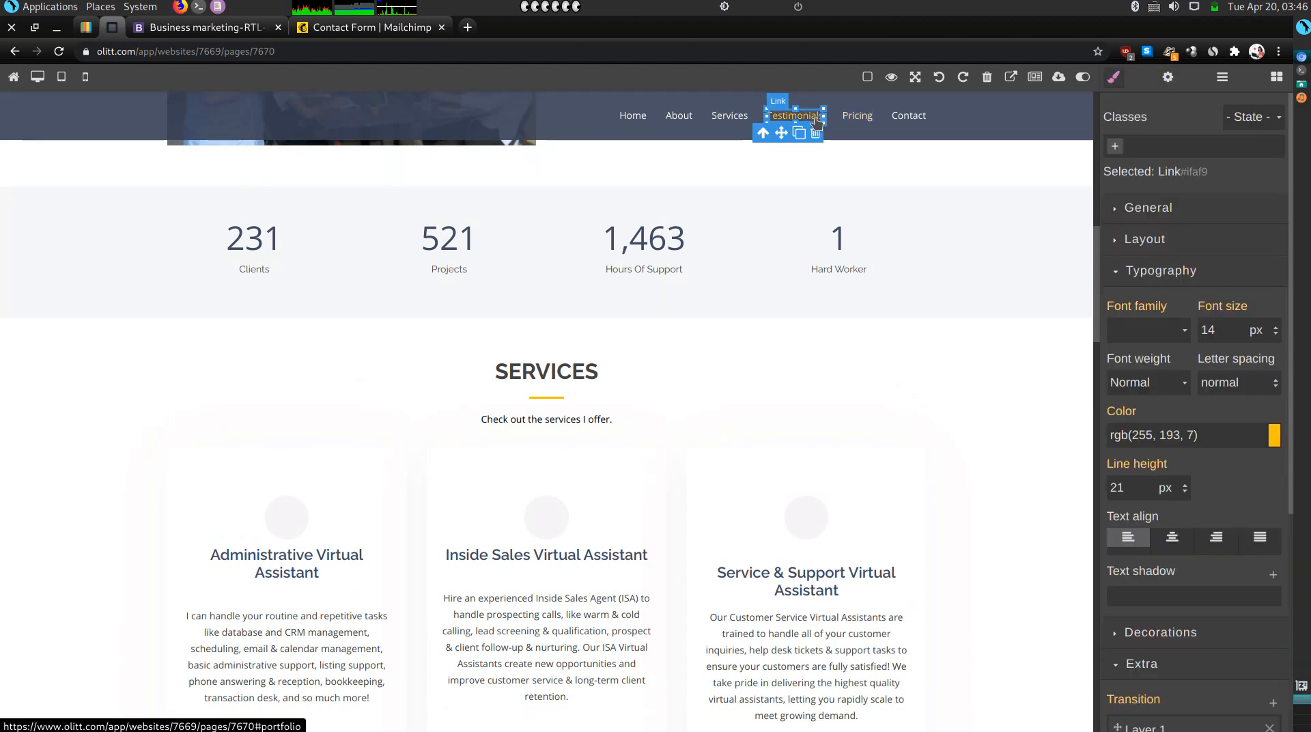
pyautogui.click(1168, 78)
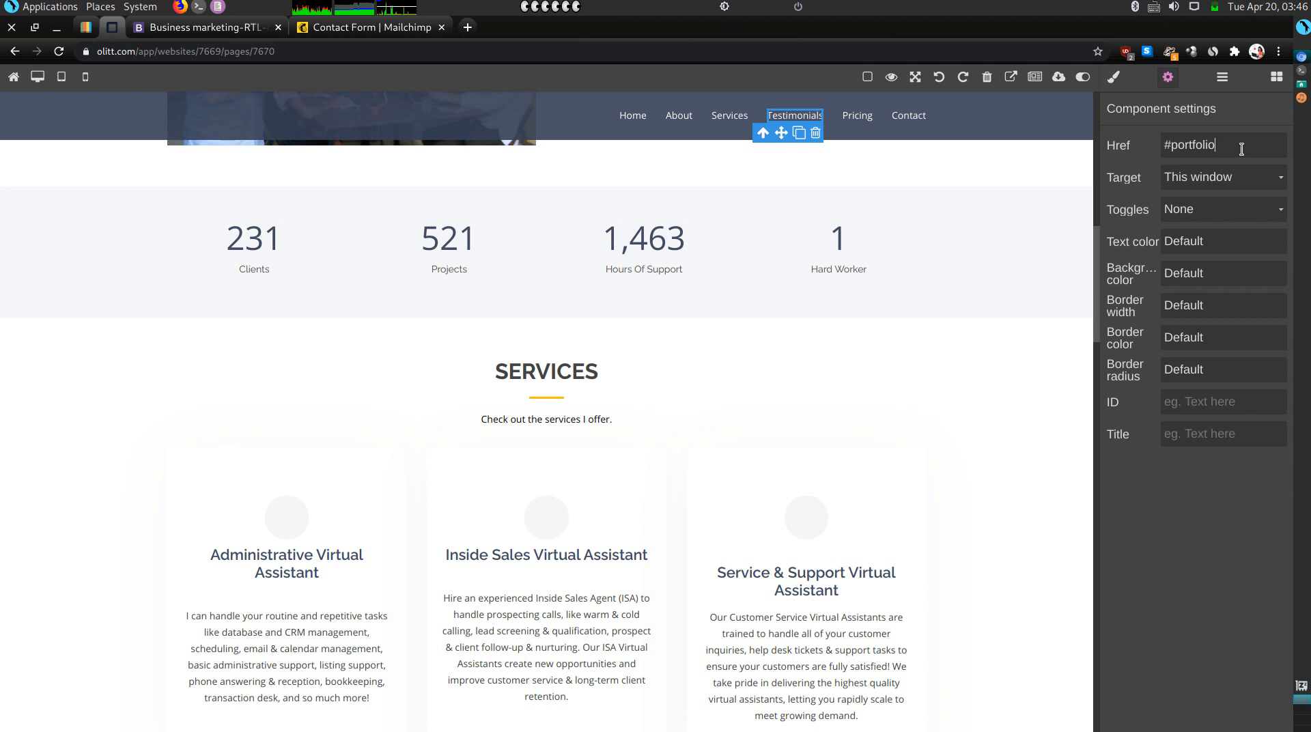
pyautogui.write('testimonials')
pyautogui.press('Return')
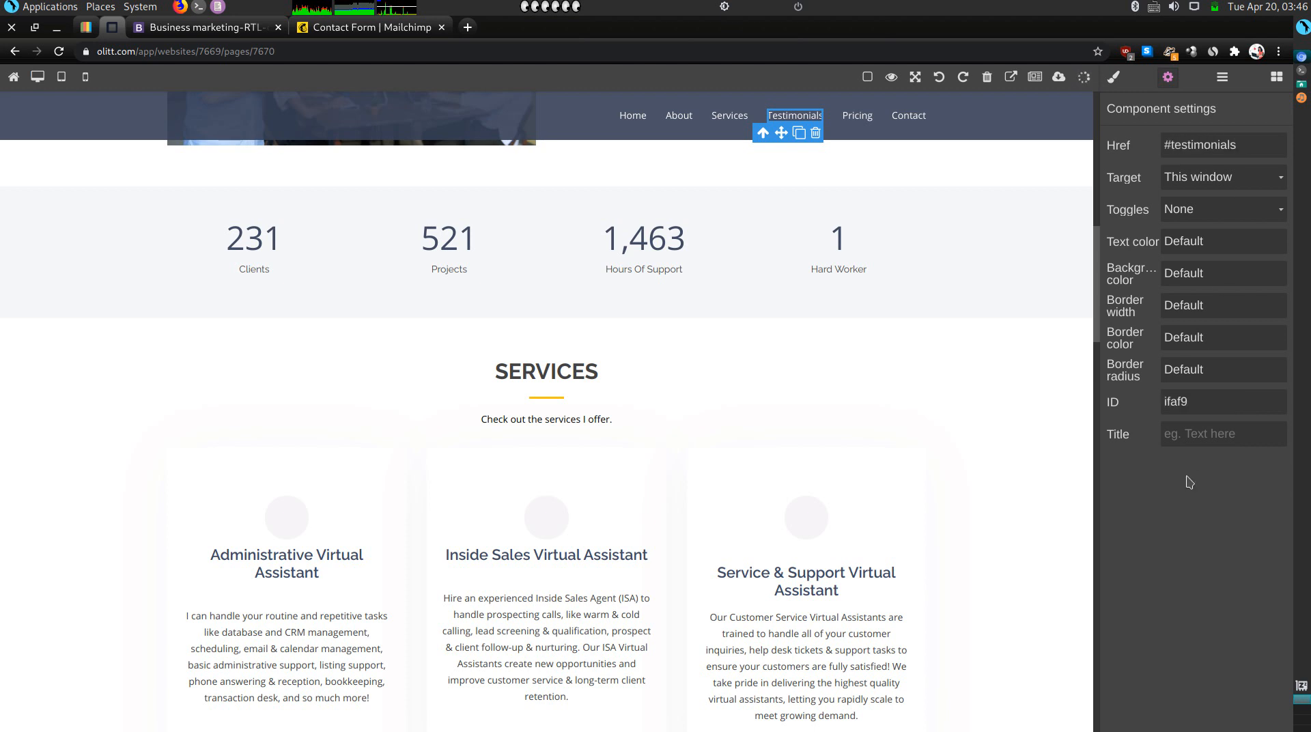
pyautogui.click(909, 128)
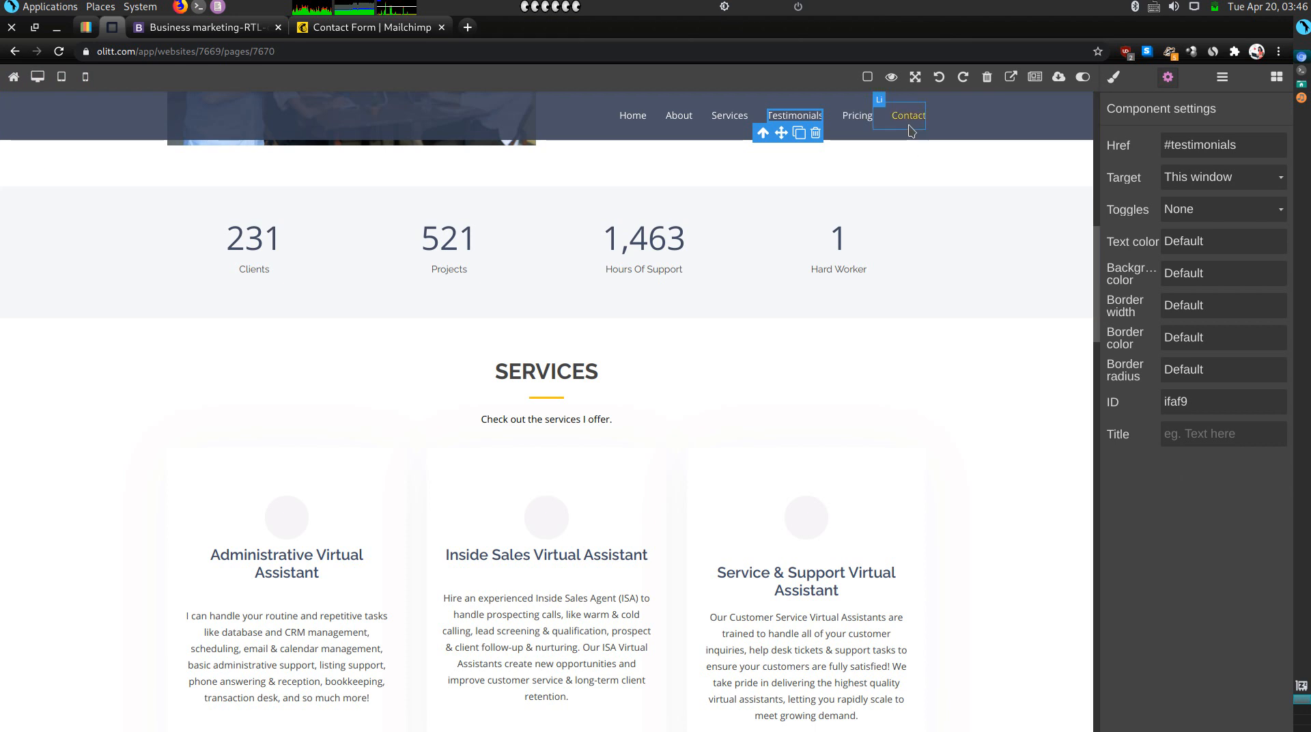
# Inspect the Contact menu link's target and the MailChimp contact form block's settings.
pyautogui.click(1168, 79)
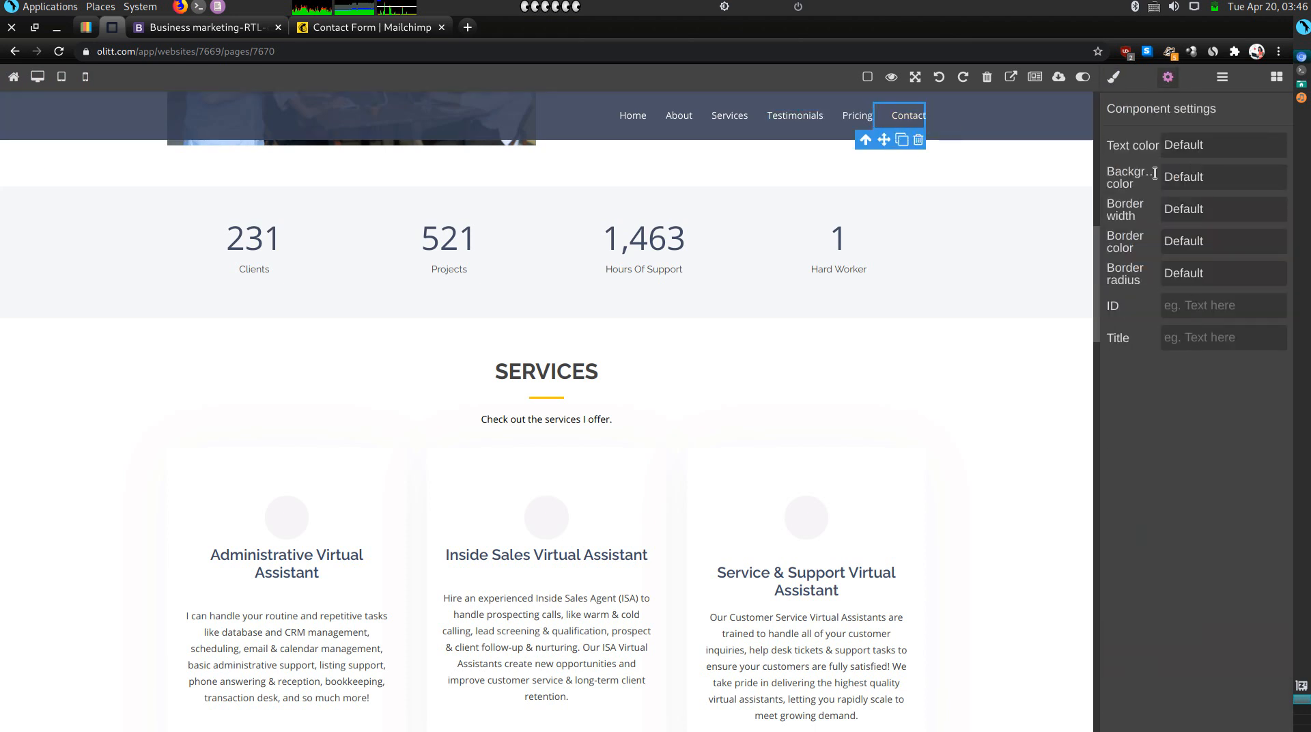
pyautogui.click(908, 118)
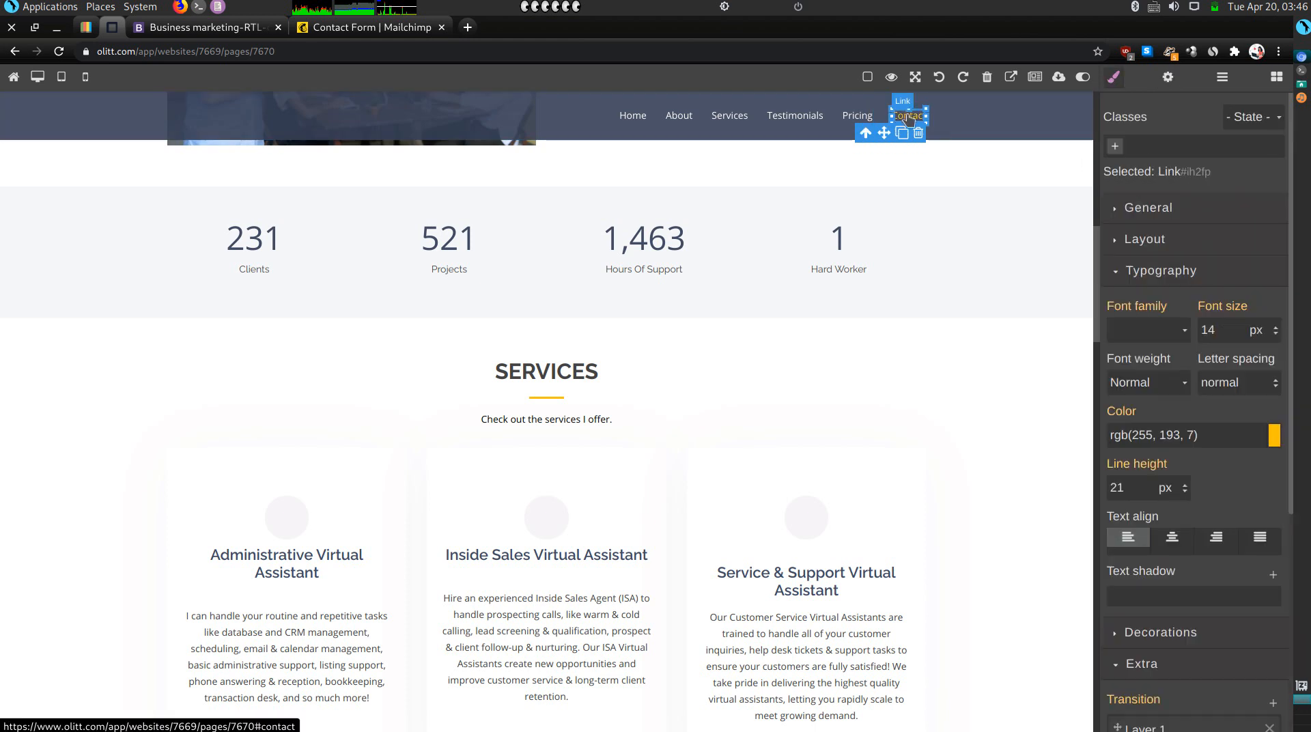
pyautogui.click(1168, 79)
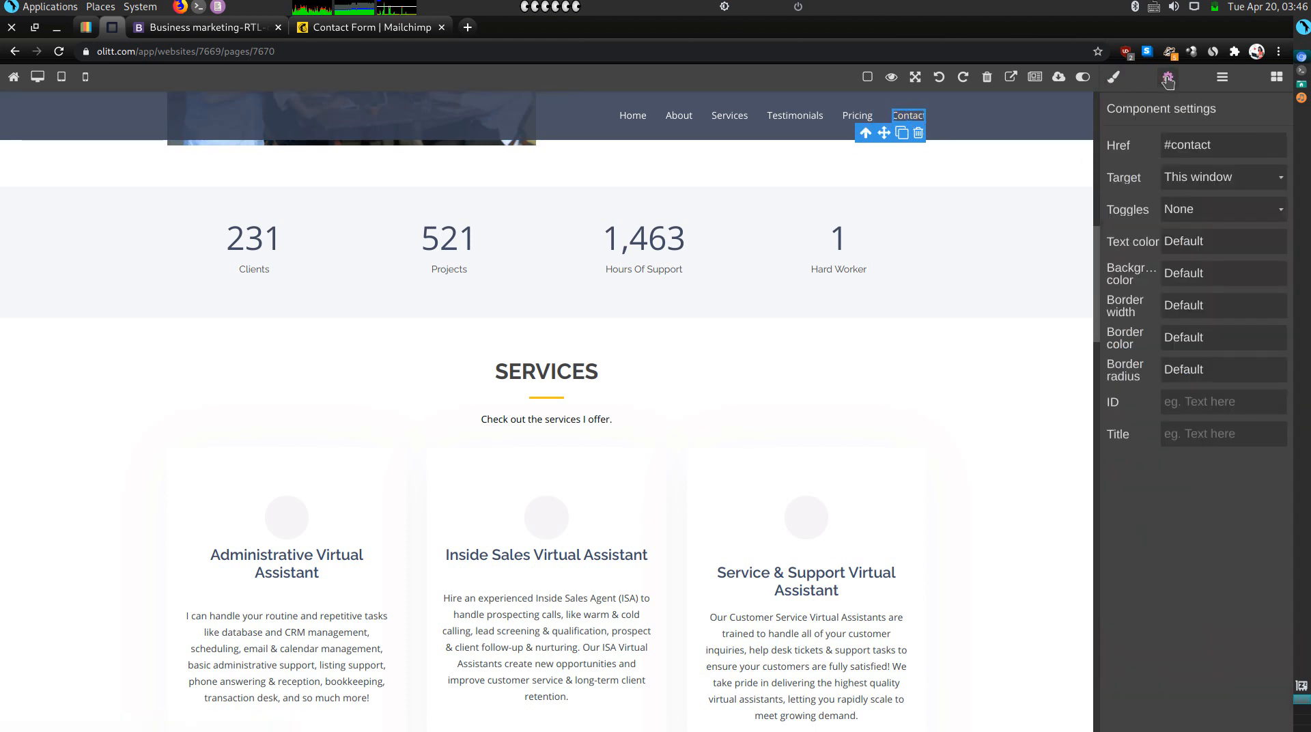
pyautogui.scroll(-9, 1079, 392)
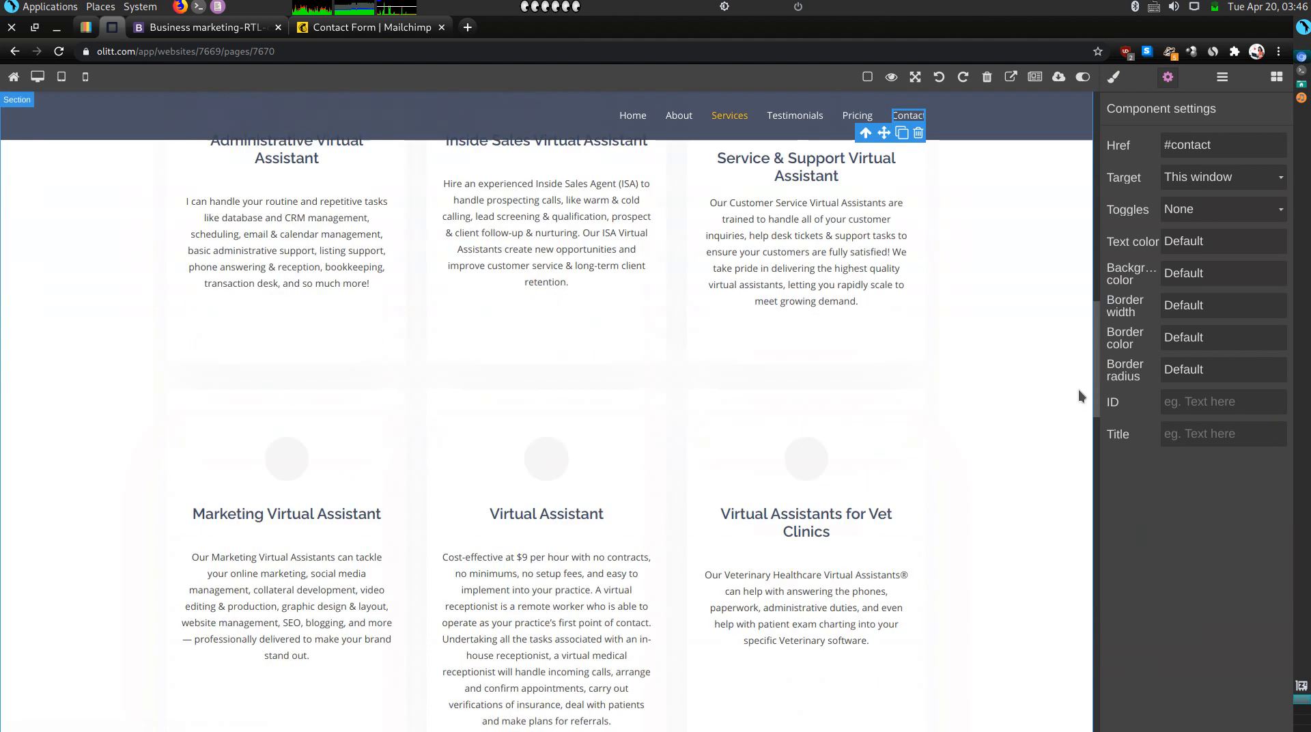
pyautogui.scroll(-12, 1079, 389)
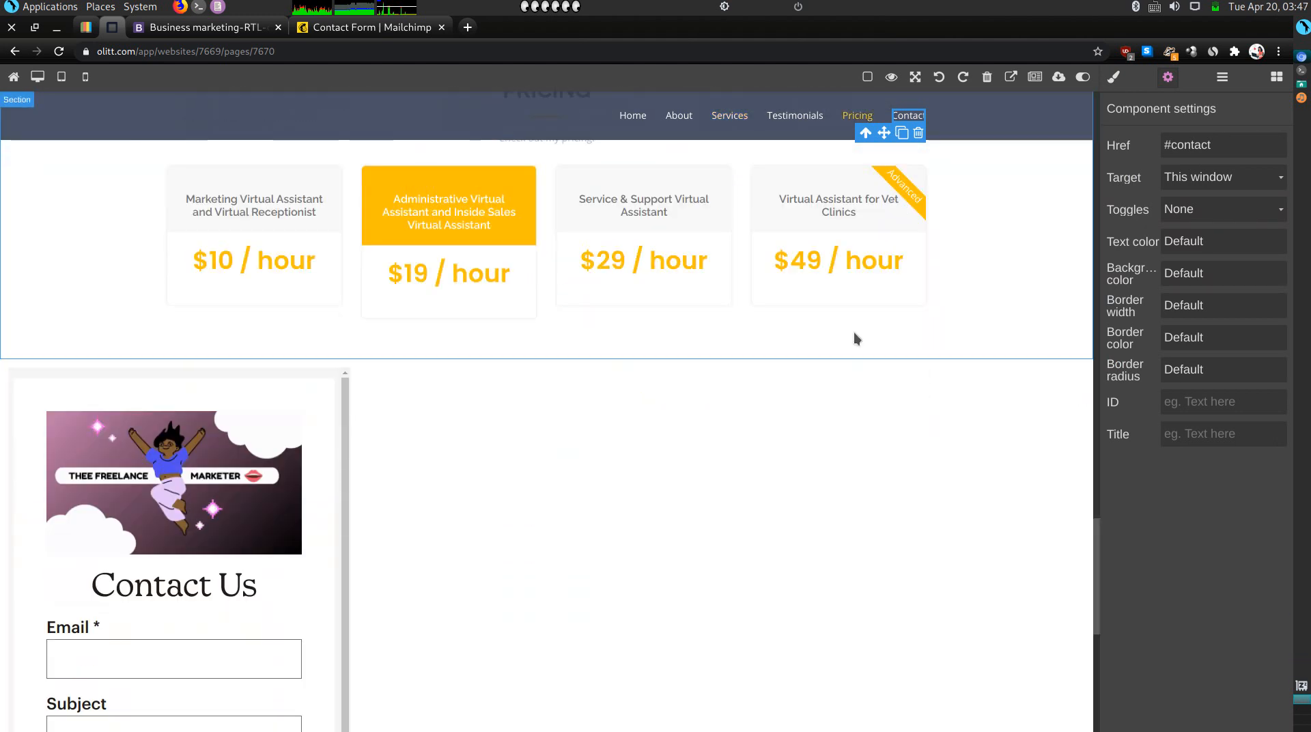
pyautogui.click(528, 427)
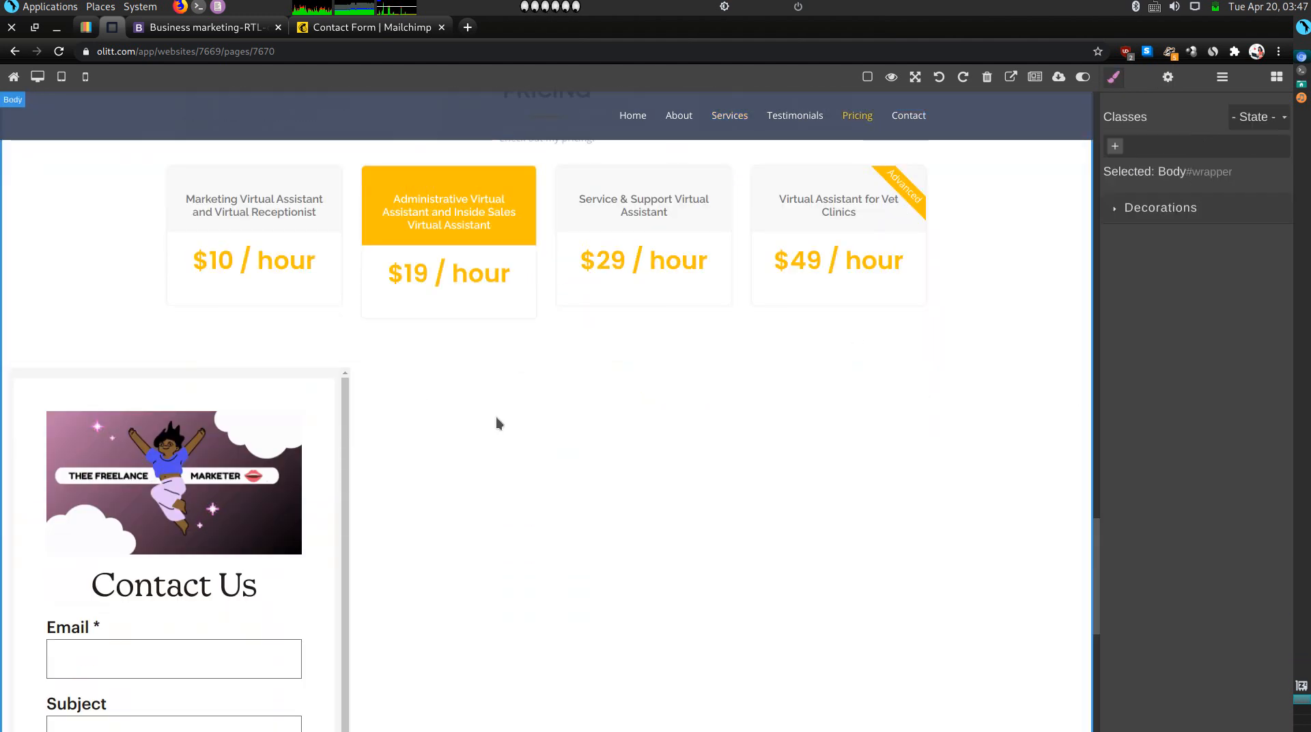
pyautogui.click(281, 366)
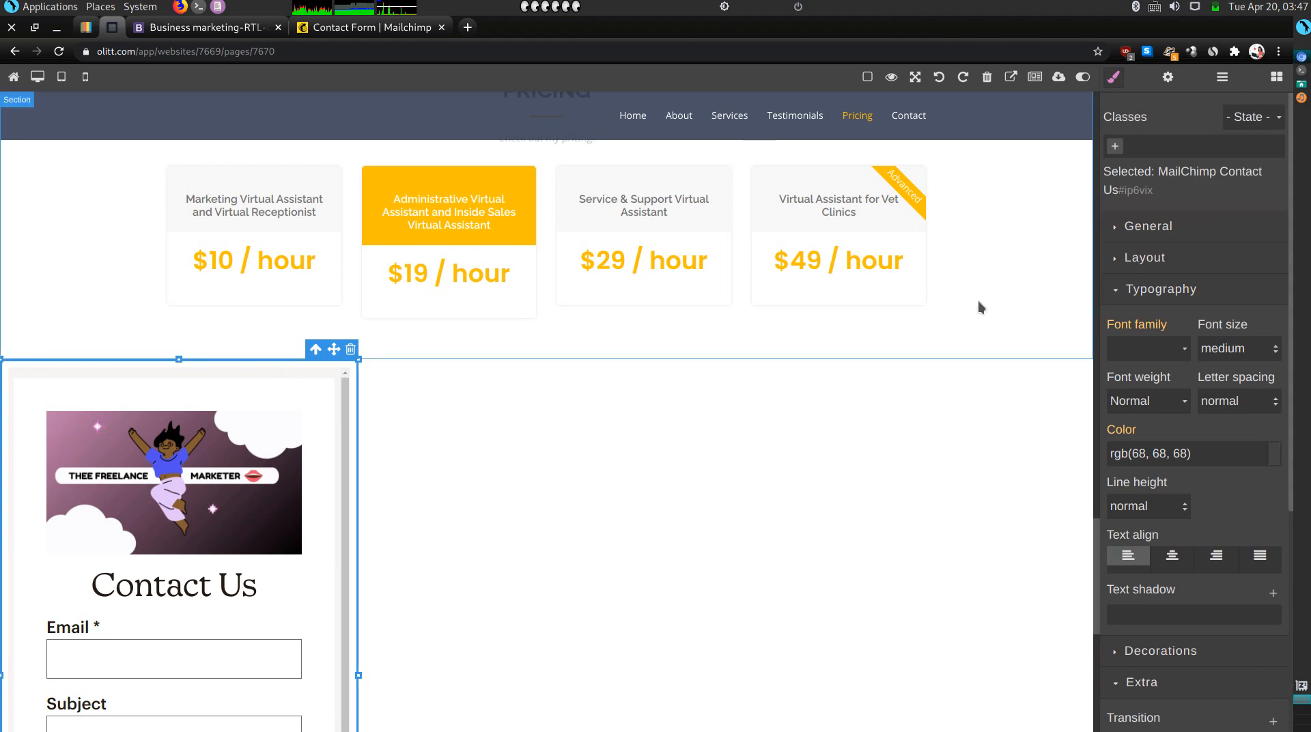
pyautogui.click(1169, 79)
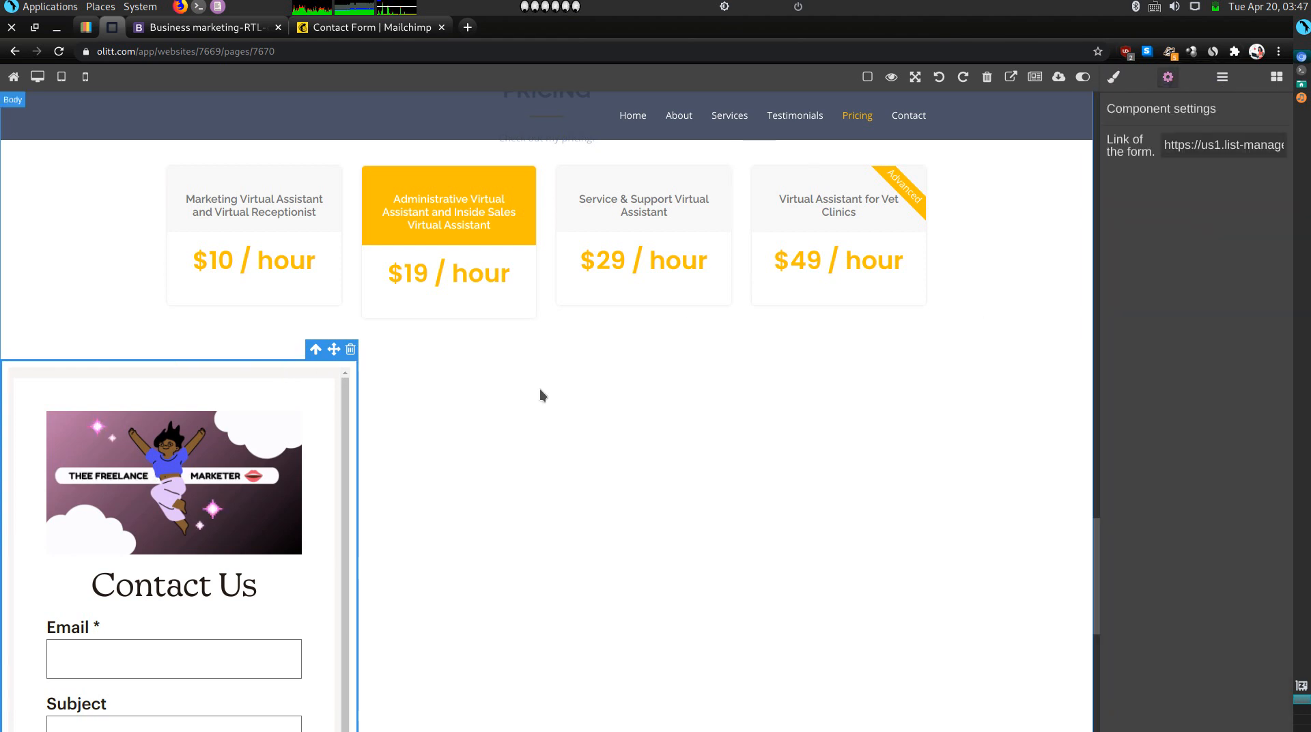
# Replace the pricing section's ID with contact, confirm the Contact link target, and reload the live site.
pyautogui.click(260, 354)
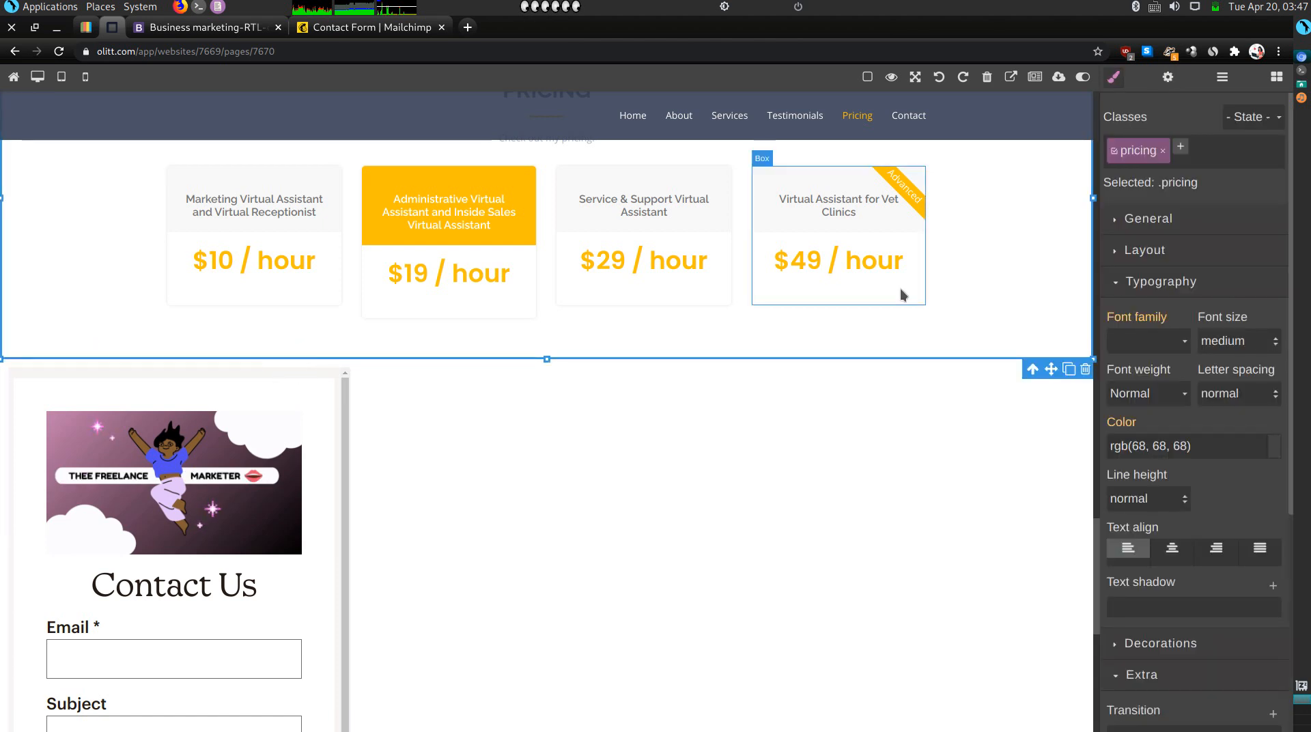
pyautogui.click(1167, 78)
pyautogui.doubleClick(1210, 315)
pyautogui.press('BackSpace')
pyautogui.write('contat')
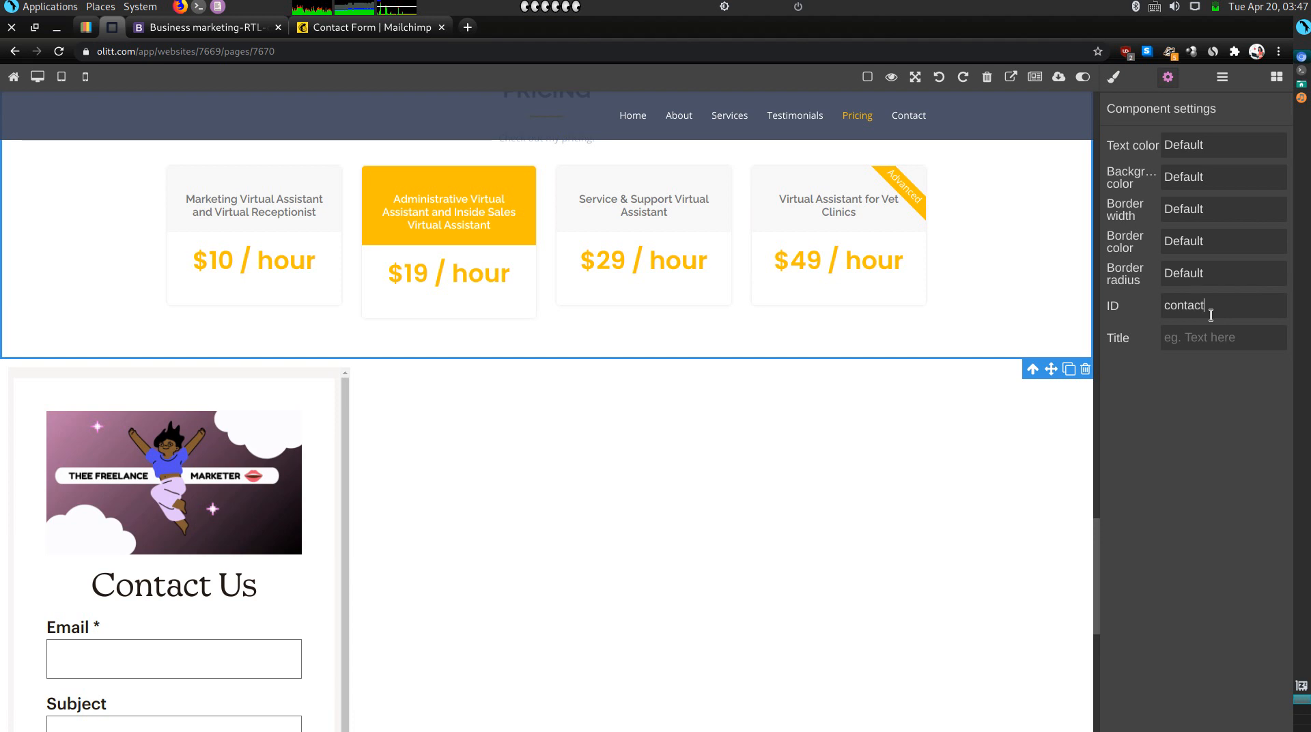
pyautogui.click(923, 116)
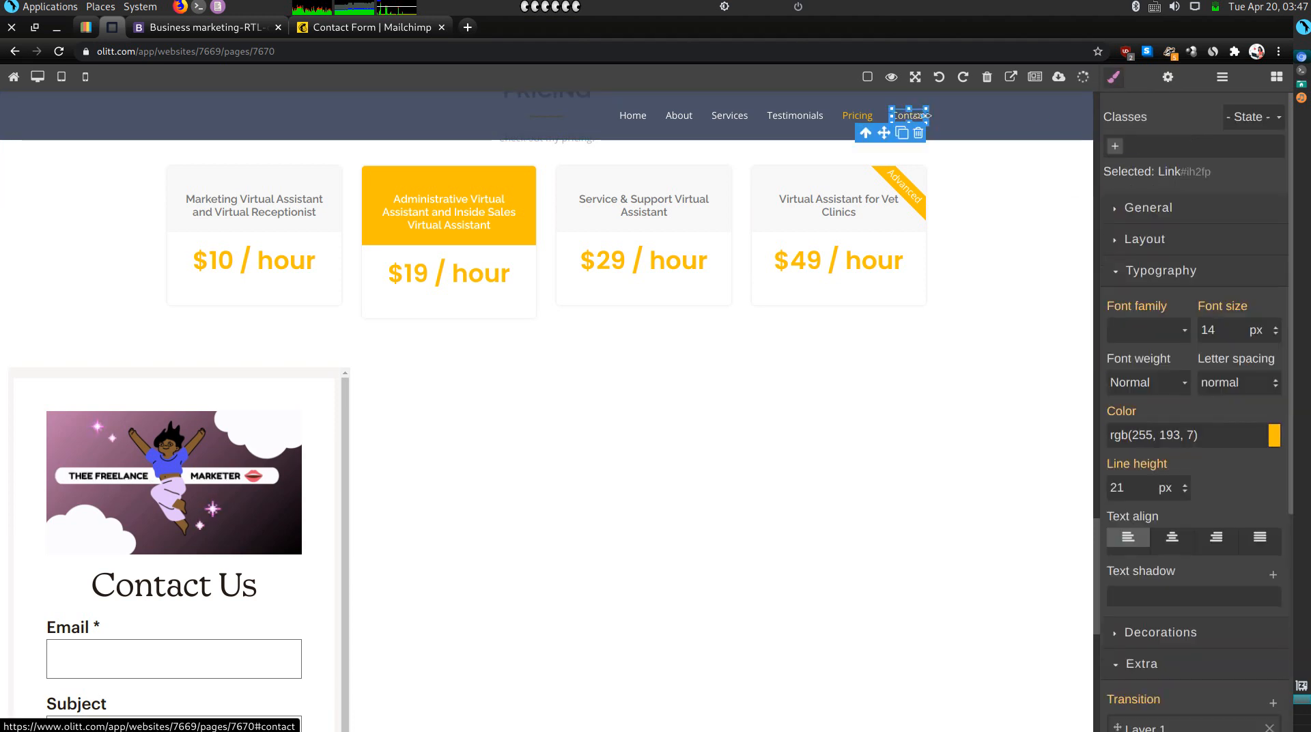
pyautogui.click(1168, 78)
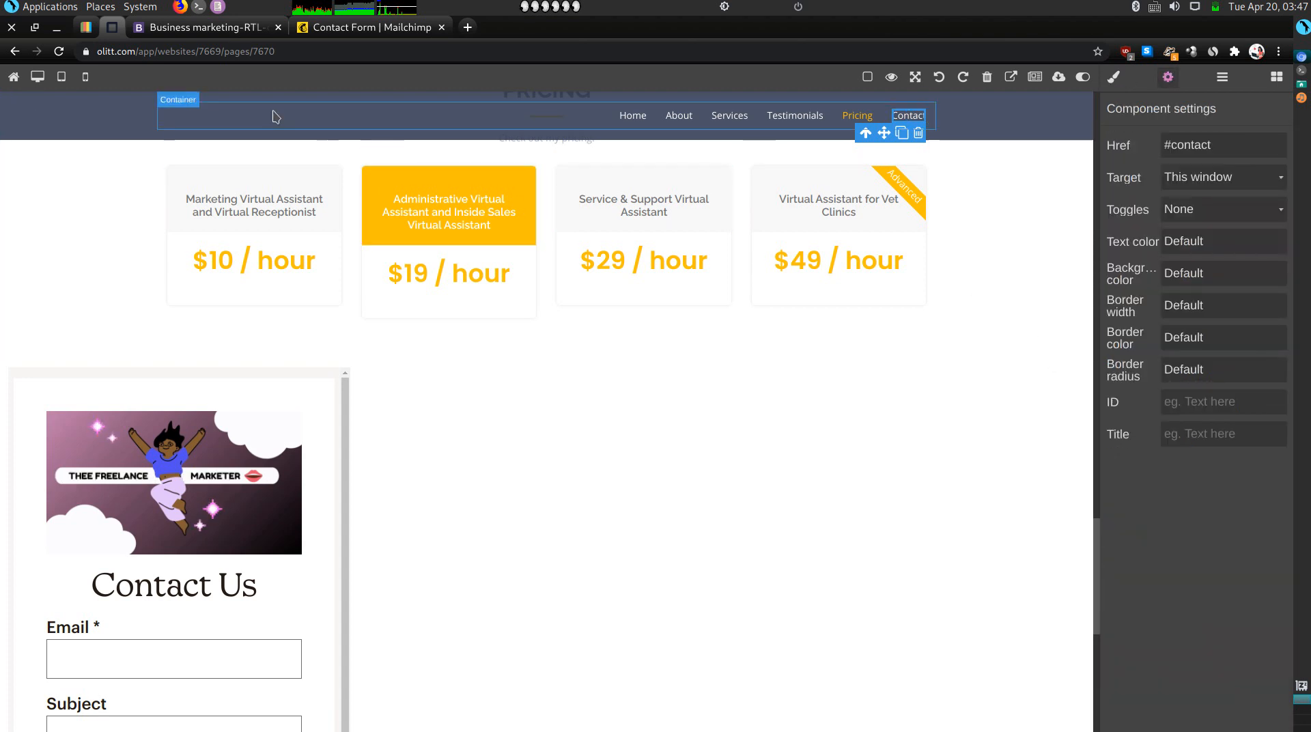
pyautogui.click(236, 29)
pyautogui.click(58, 52)
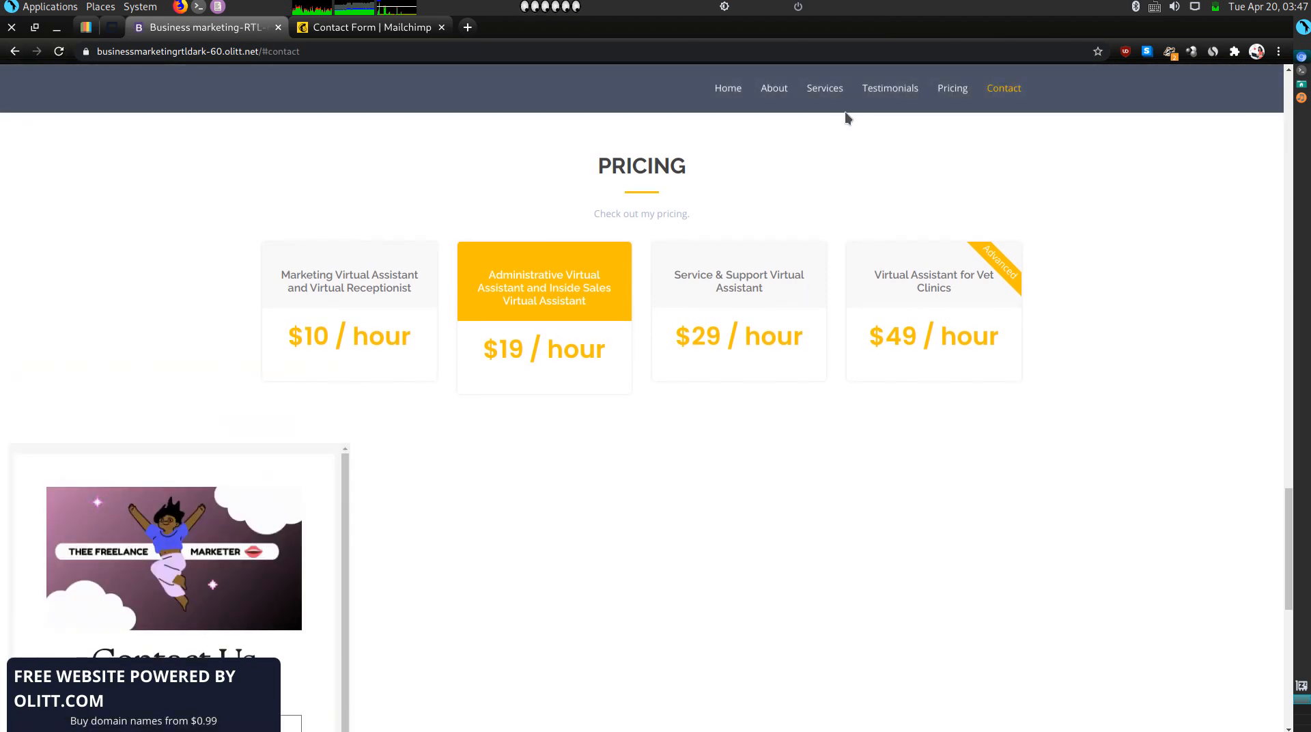
# Test the live site's Pricing, Testimonials and Contact links and the first footer social icon.
pyautogui.click(953, 89)
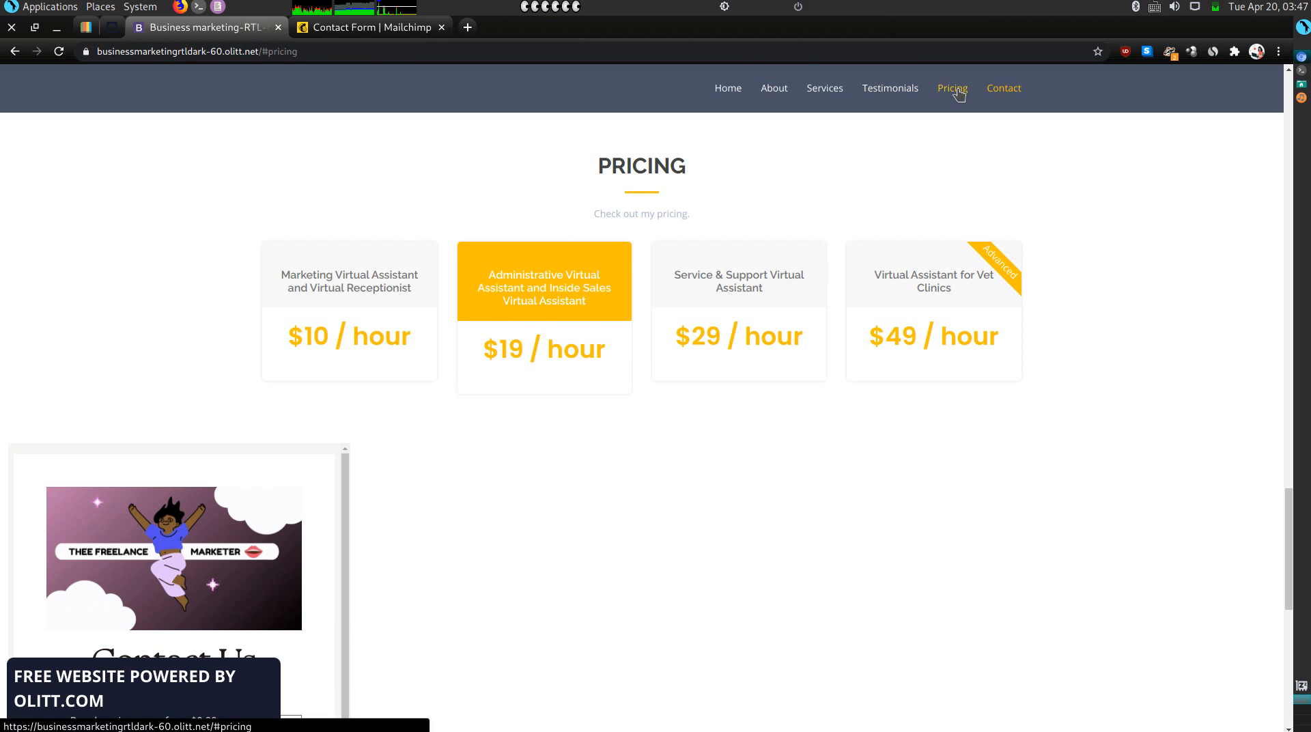
pyautogui.click(905, 96)
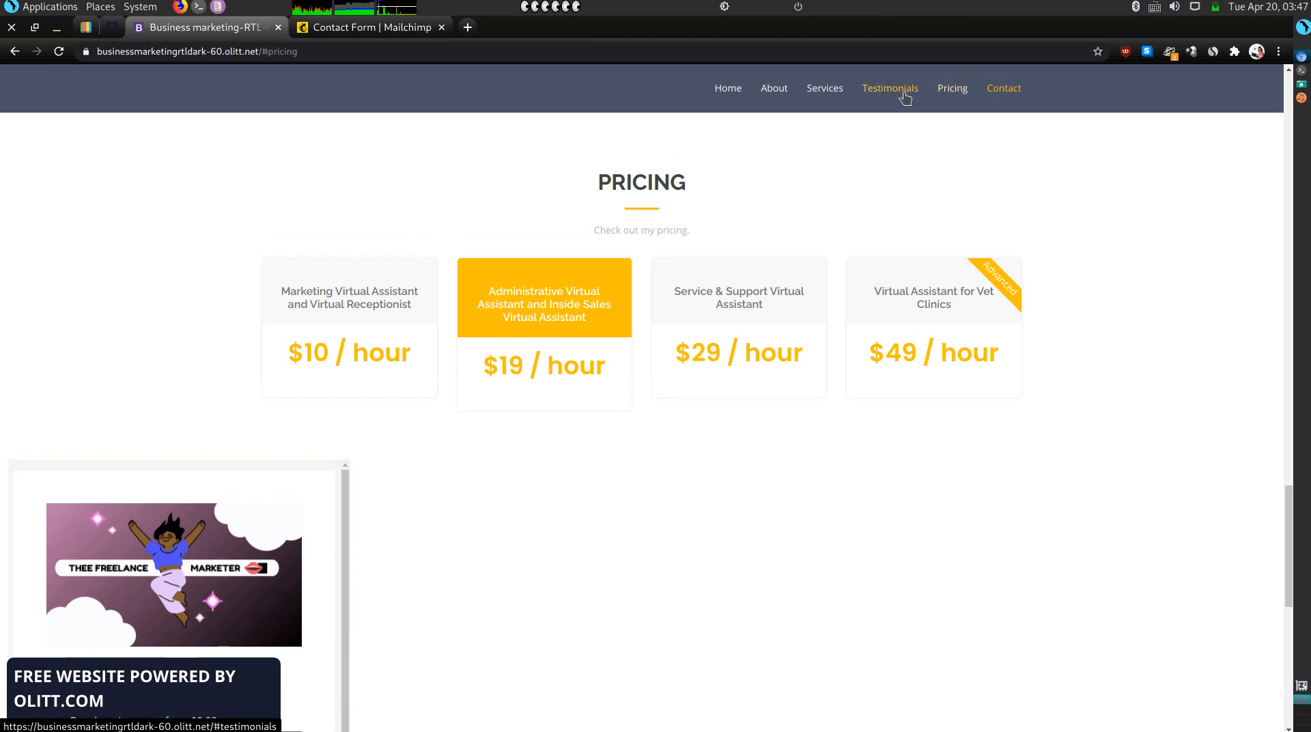
pyautogui.click(1004, 89)
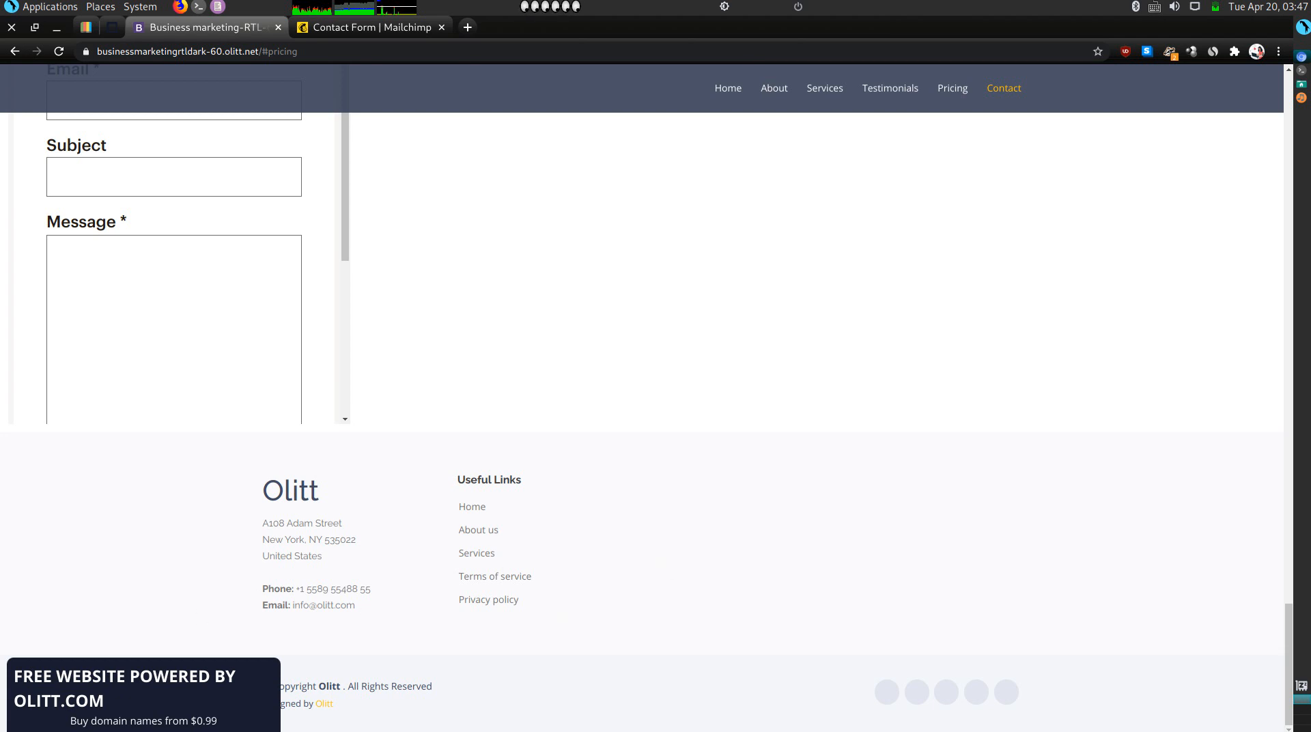
pyautogui.click(885, 693)
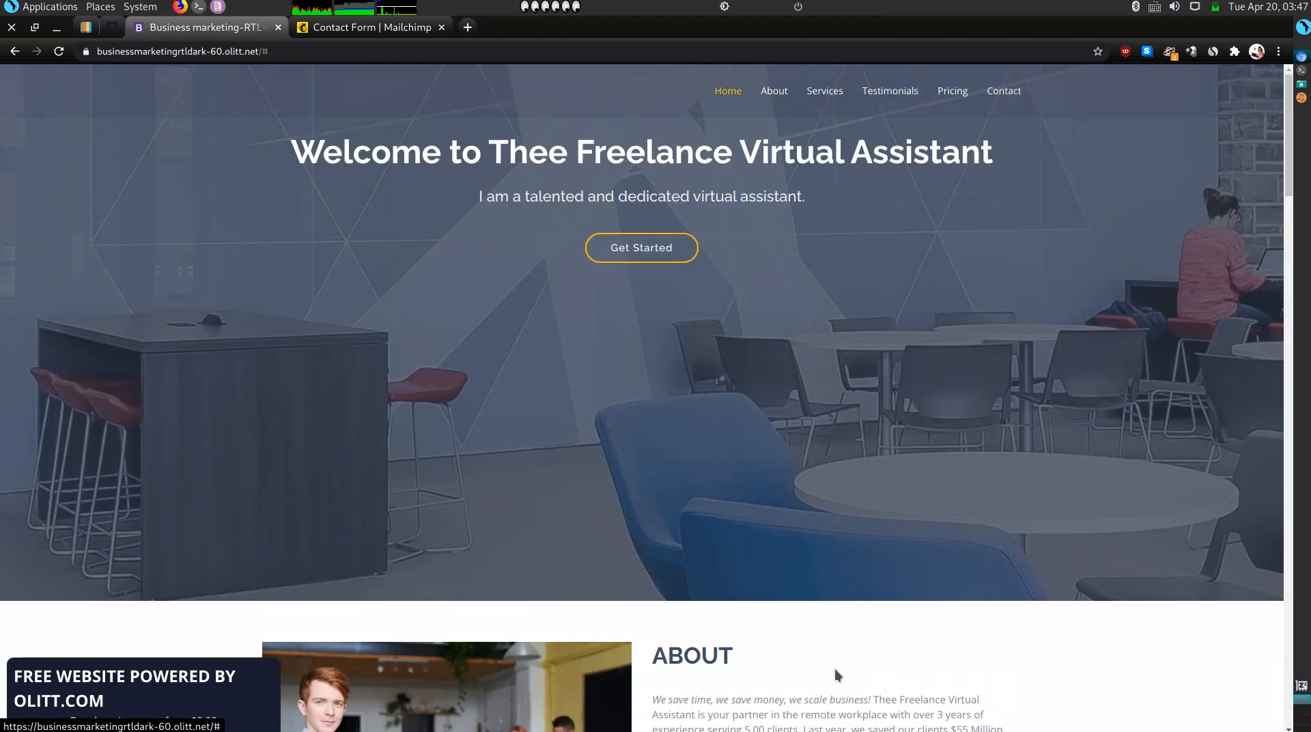
pyautogui.click(112, 27)
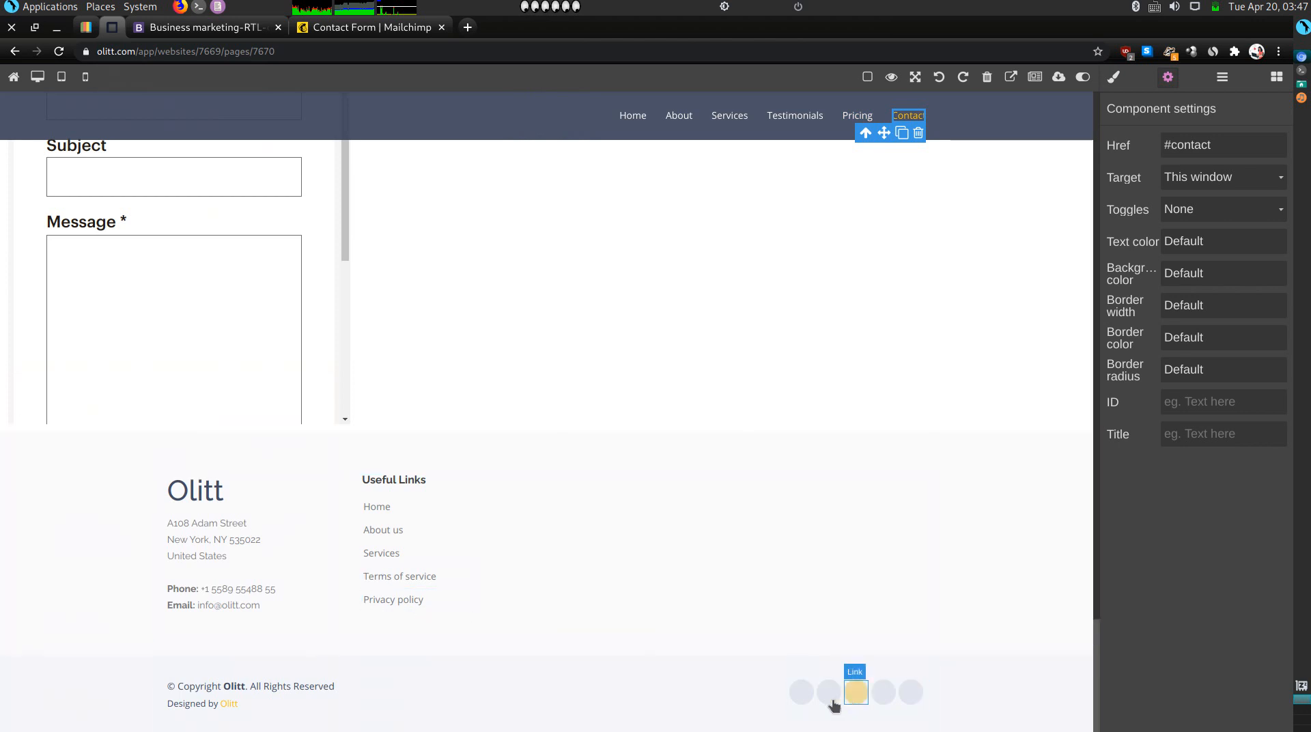
# Inspect the first footer social icon's link settings.
pyautogui.click(803, 693)
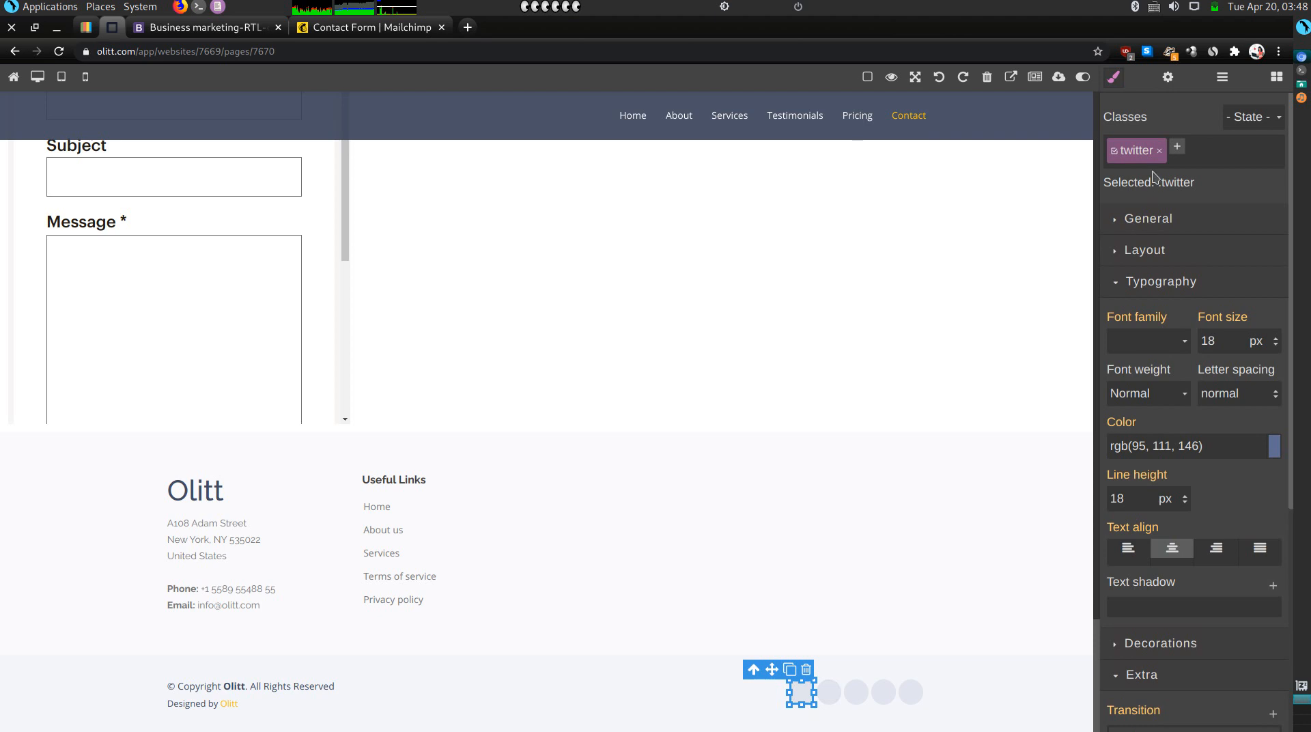
pyautogui.click(1166, 79)
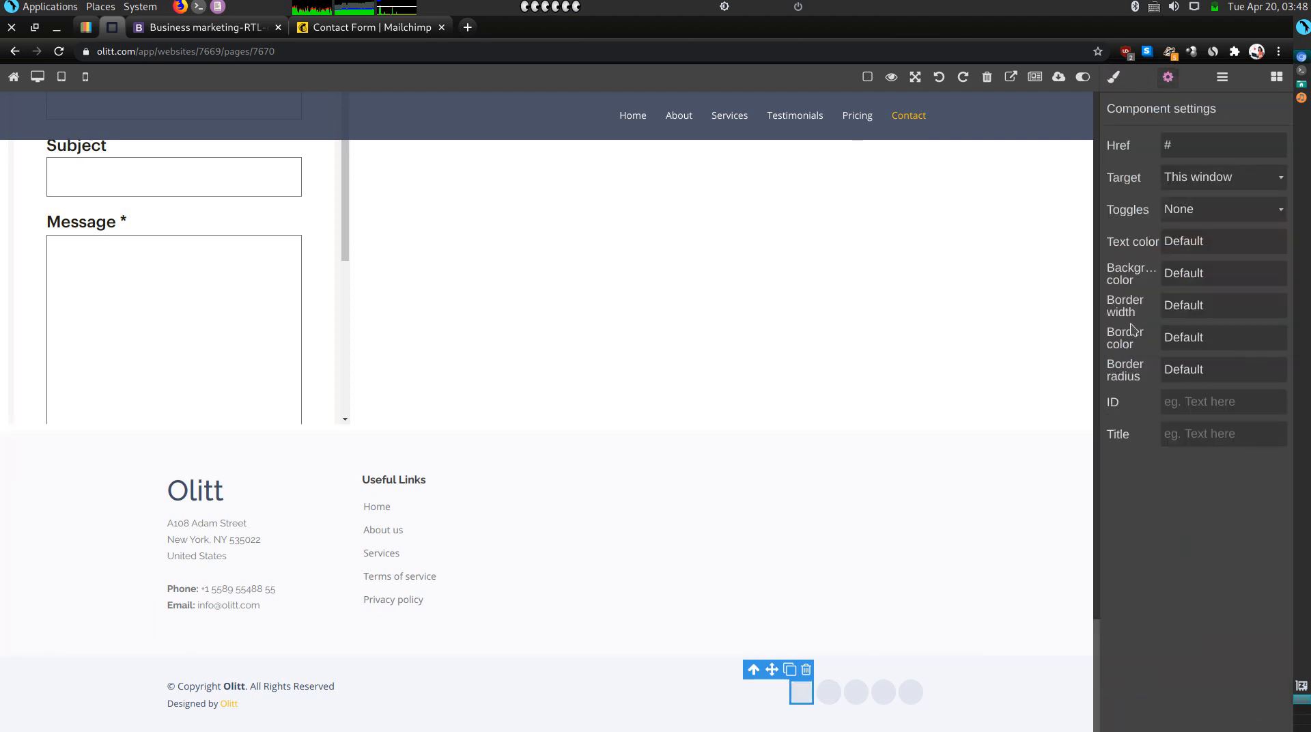
pyautogui.moveTo(1107, 334); pyautogui.dragTo(1094, 385)
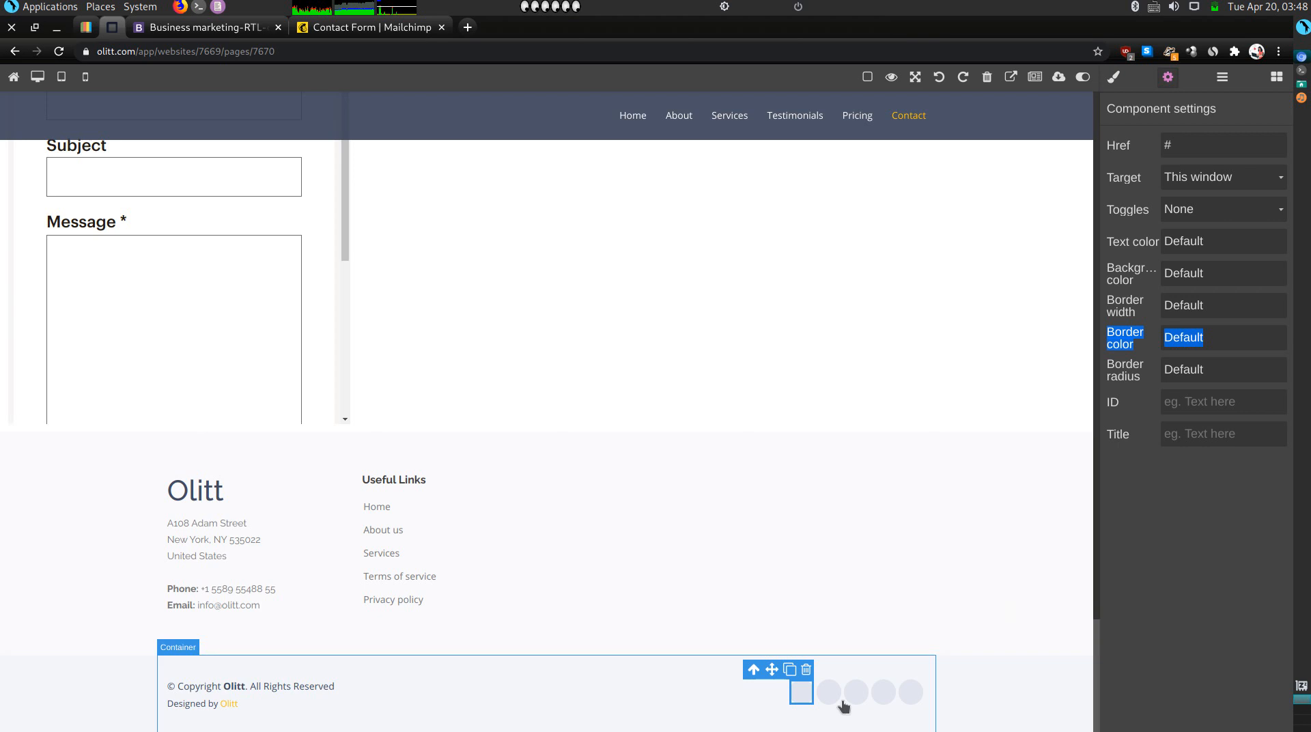
pyautogui.click(806, 703)
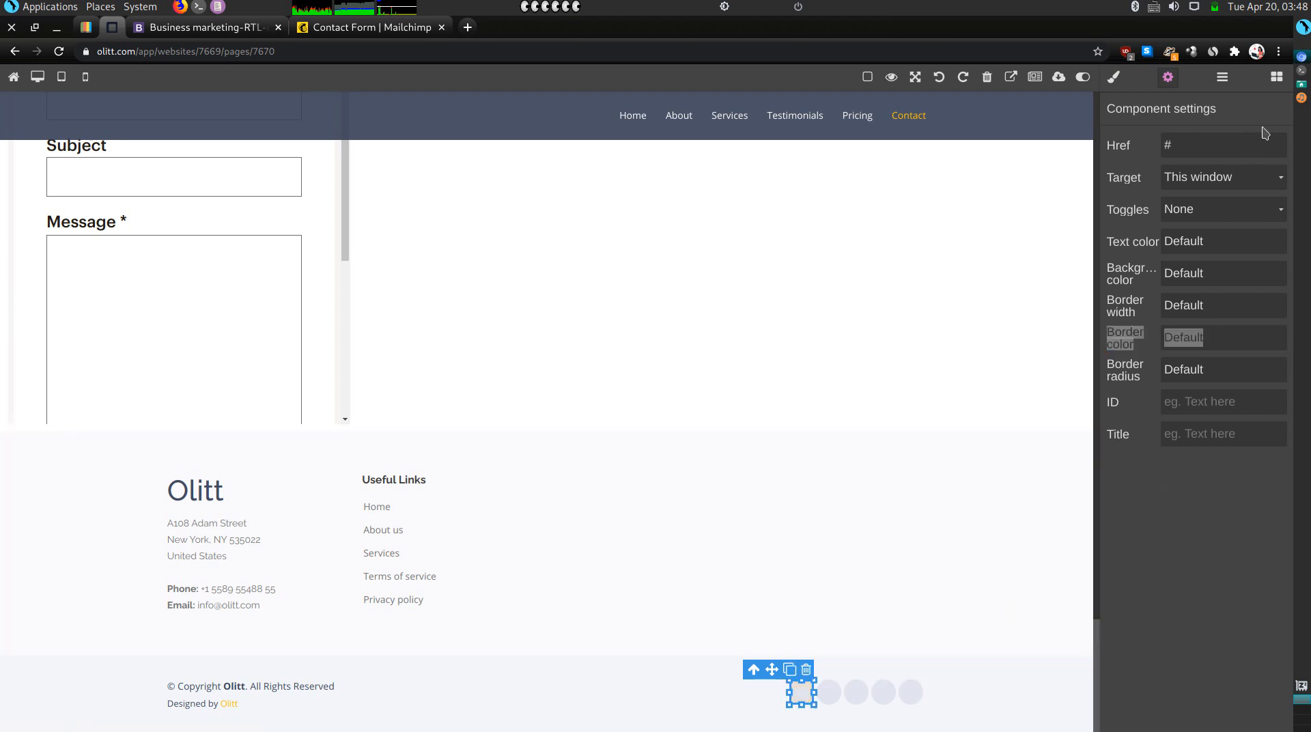
# Drag a Social Link block from the Blocks panel to the start of the footer icon row.
pyautogui.click(1280, 87)
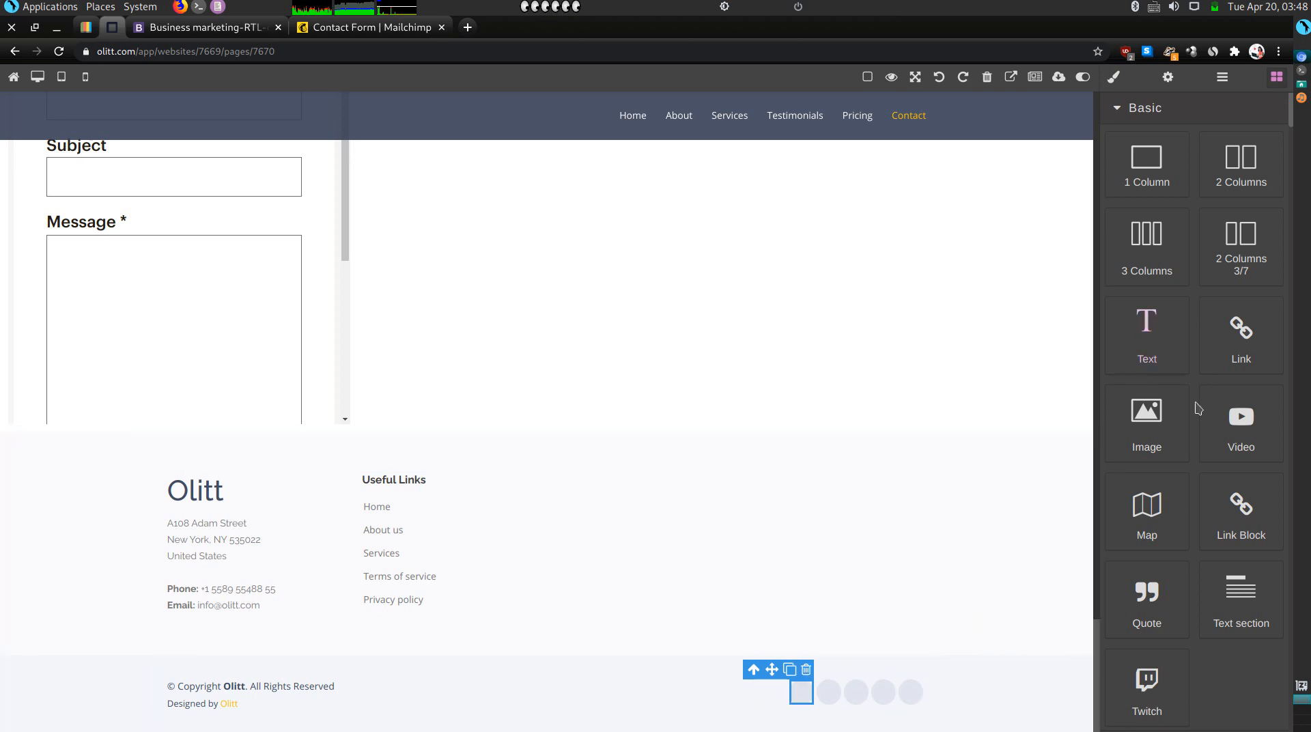
pyautogui.scroll(-15, 1198, 408)
pyautogui.scroll(-20, 1198, 408)
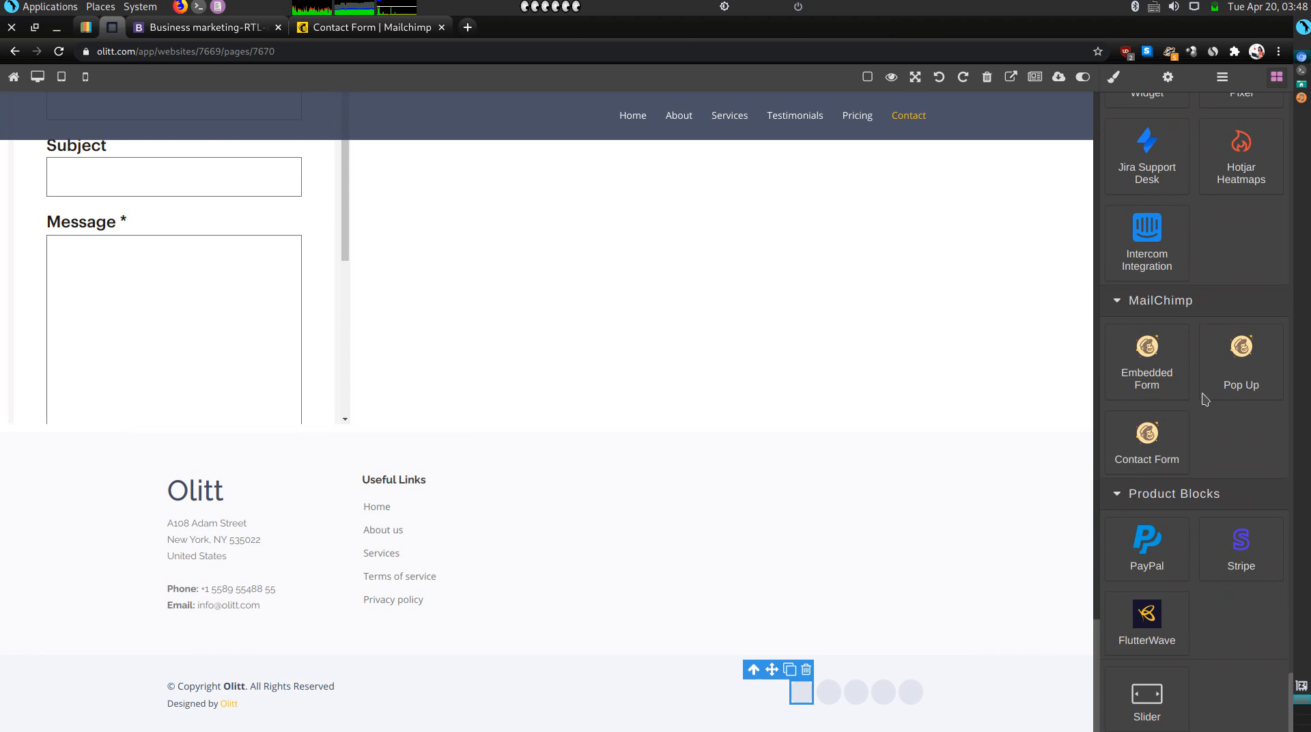
pyautogui.scroll(5, 1219, 348)
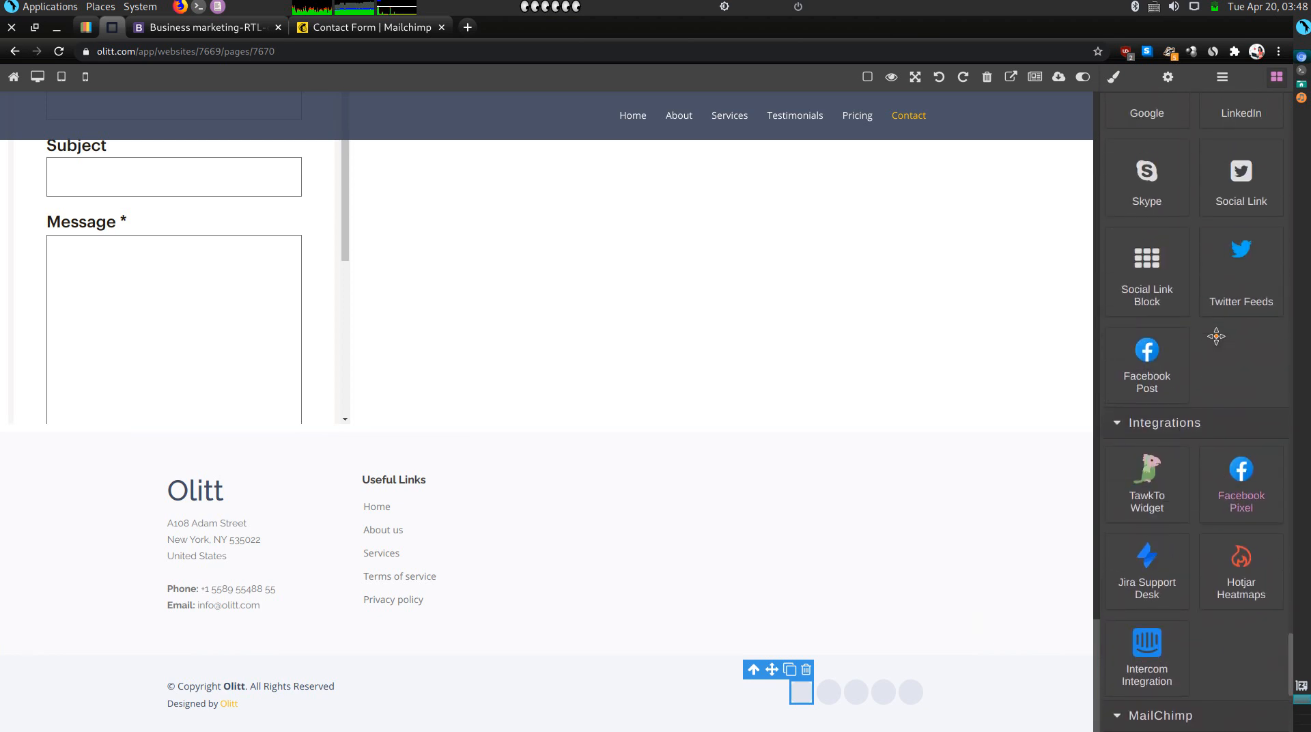
pyautogui.moveTo(1253, 187); pyautogui.dragTo(762, 710)
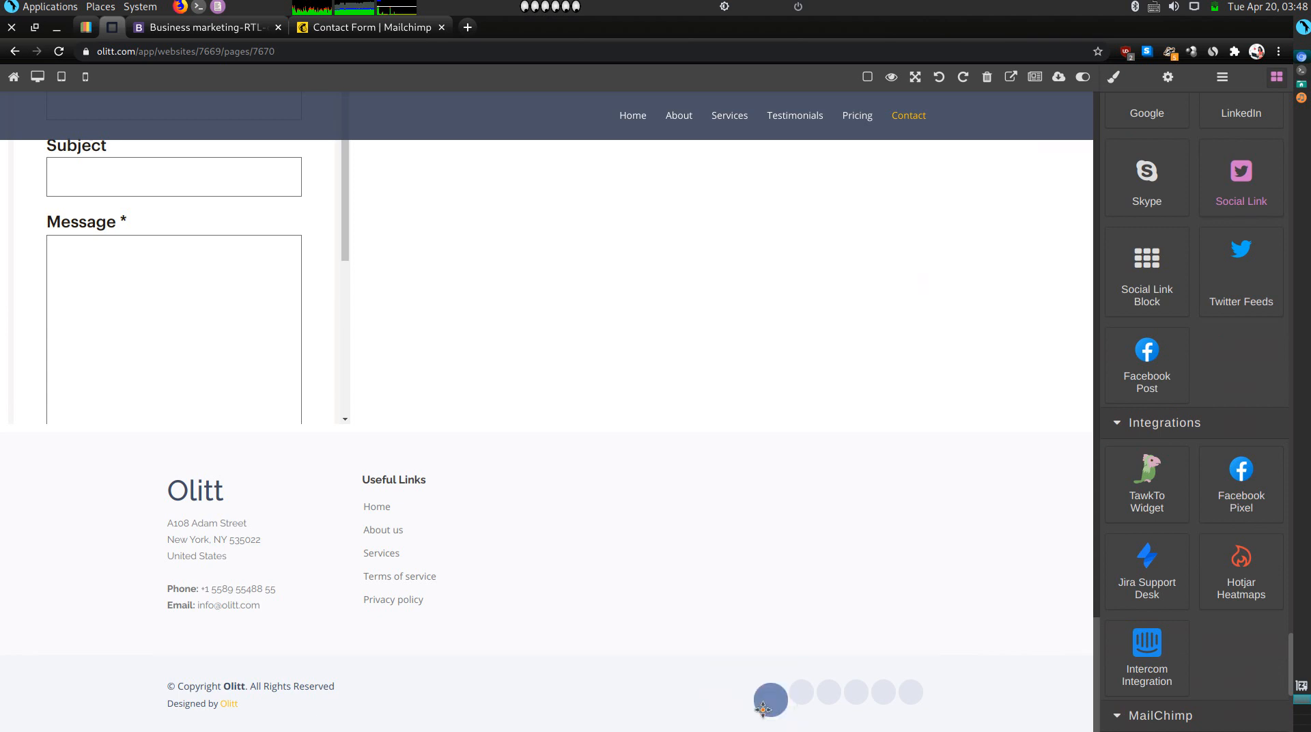
# Delete the new footer icon and the placeholder social icons, including LinkedIn.
pyautogui.click(800, 696)
pyautogui.press('Delete')
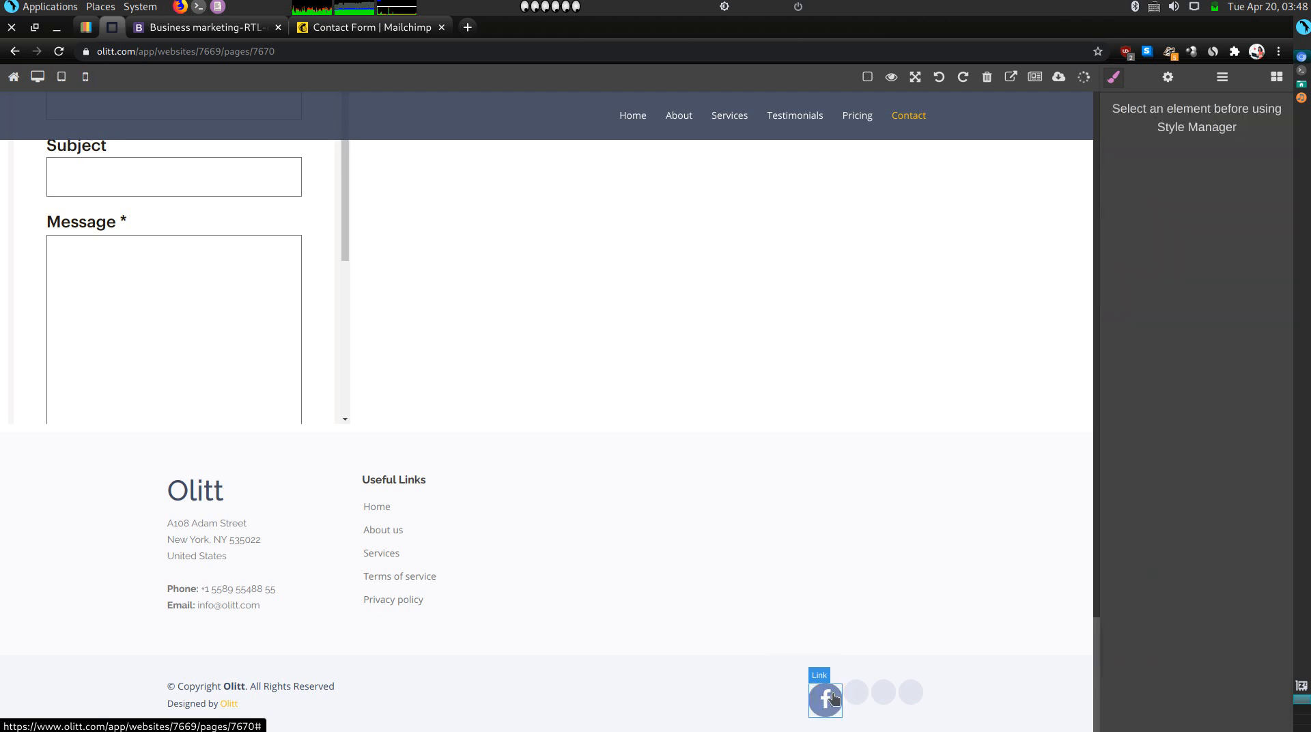
pyautogui.click(864, 700)
pyautogui.press('Delete')
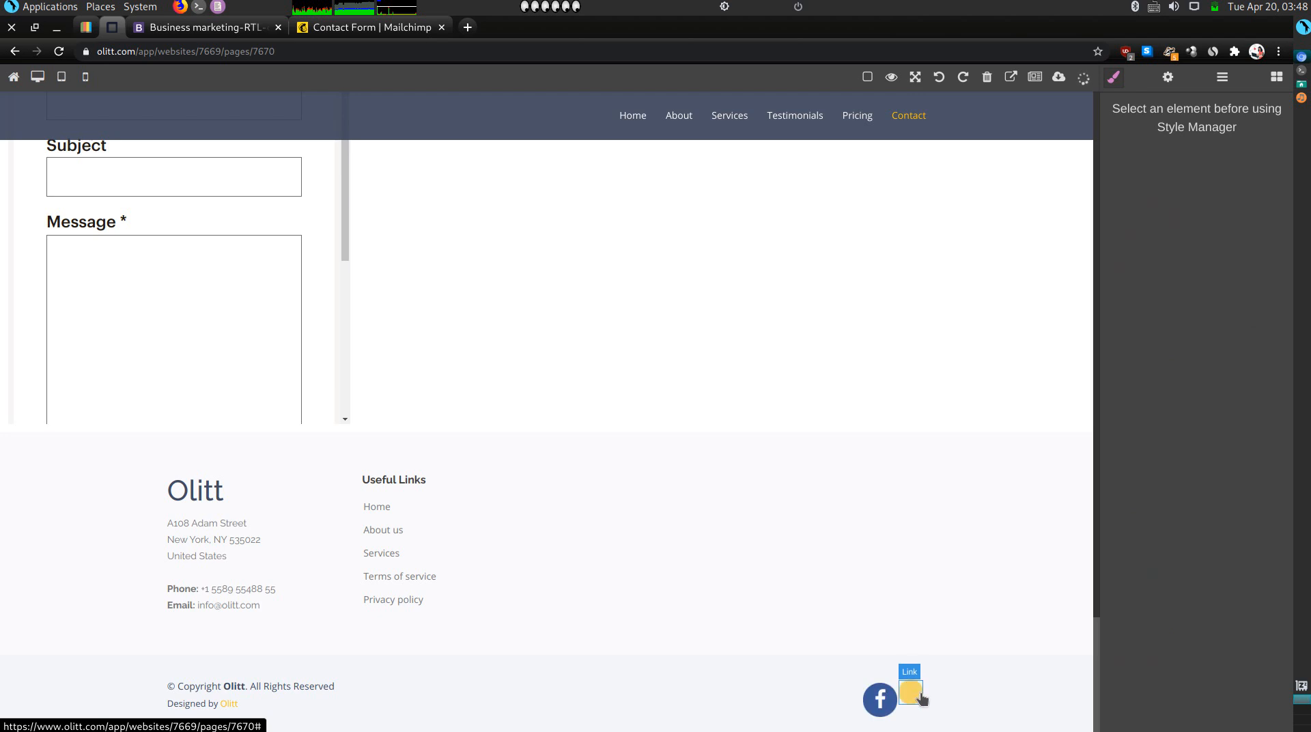
pyautogui.click(910, 696)
pyautogui.press('Delete')
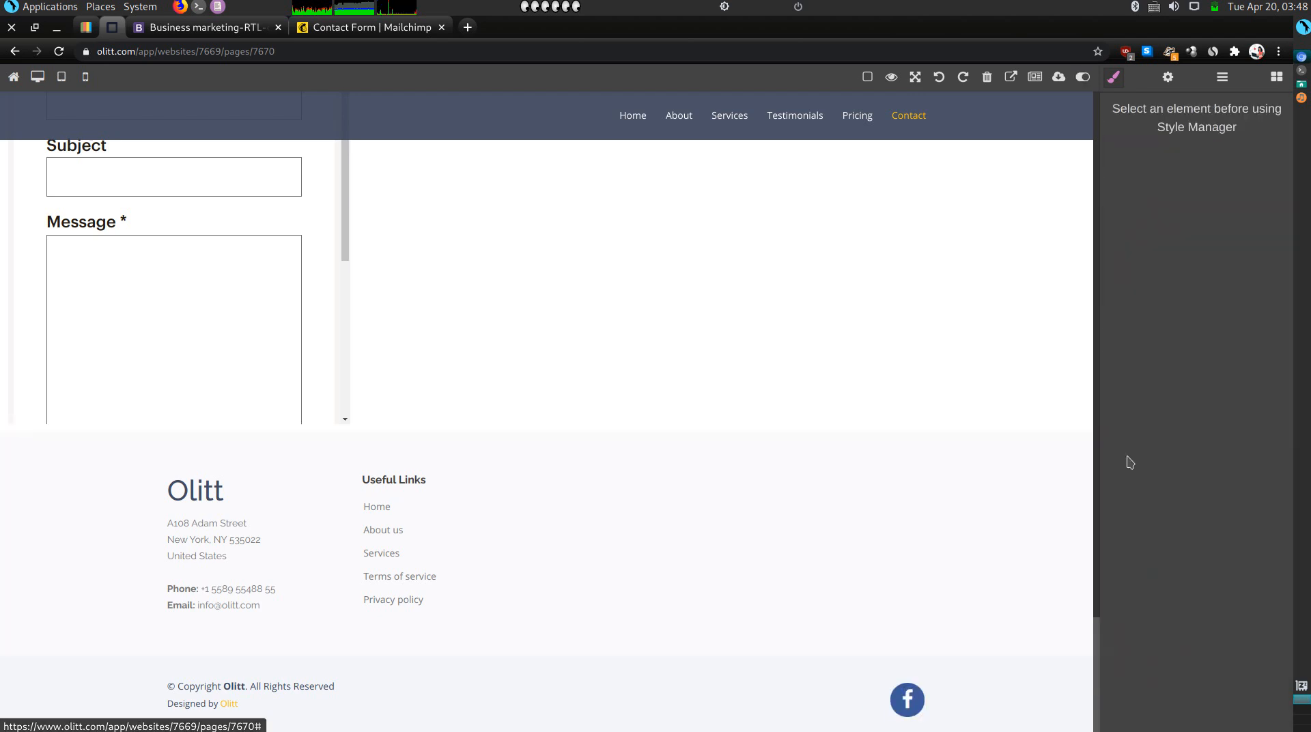
# Drag two Social Link blocks into the footer beside the existing icon.
pyautogui.click(1277, 78)
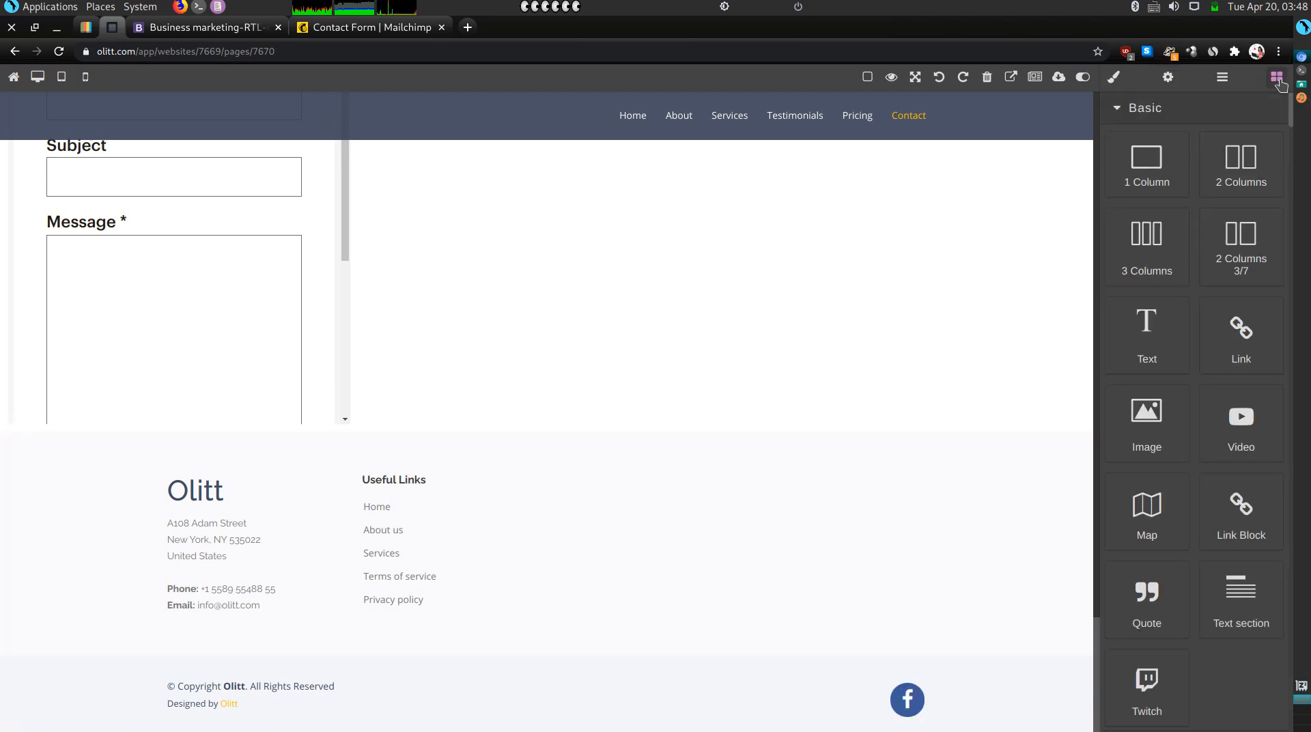
pyautogui.scroll(-20, 1219, 414)
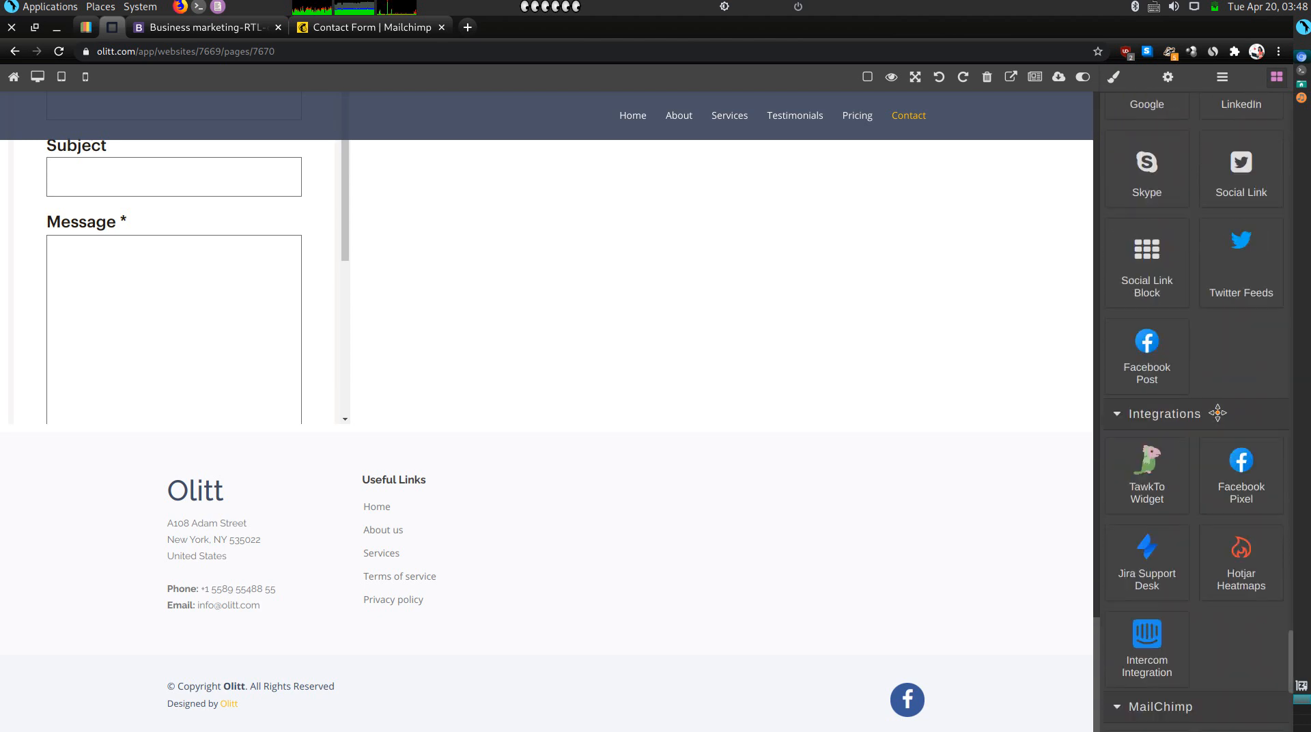
pyautogui.scroll(5, 1238, 281)
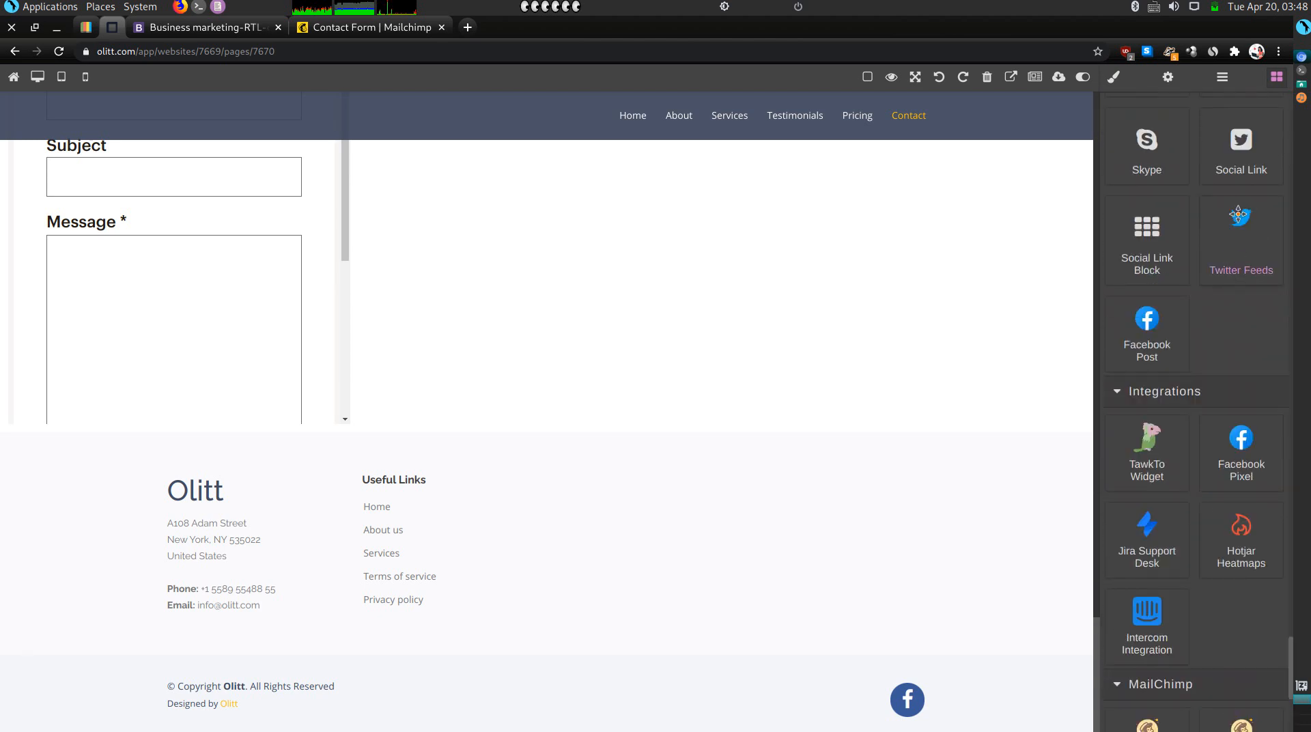
pyautogui.moveTo(1252, 159); pyautogui.dragTo(880, 706)
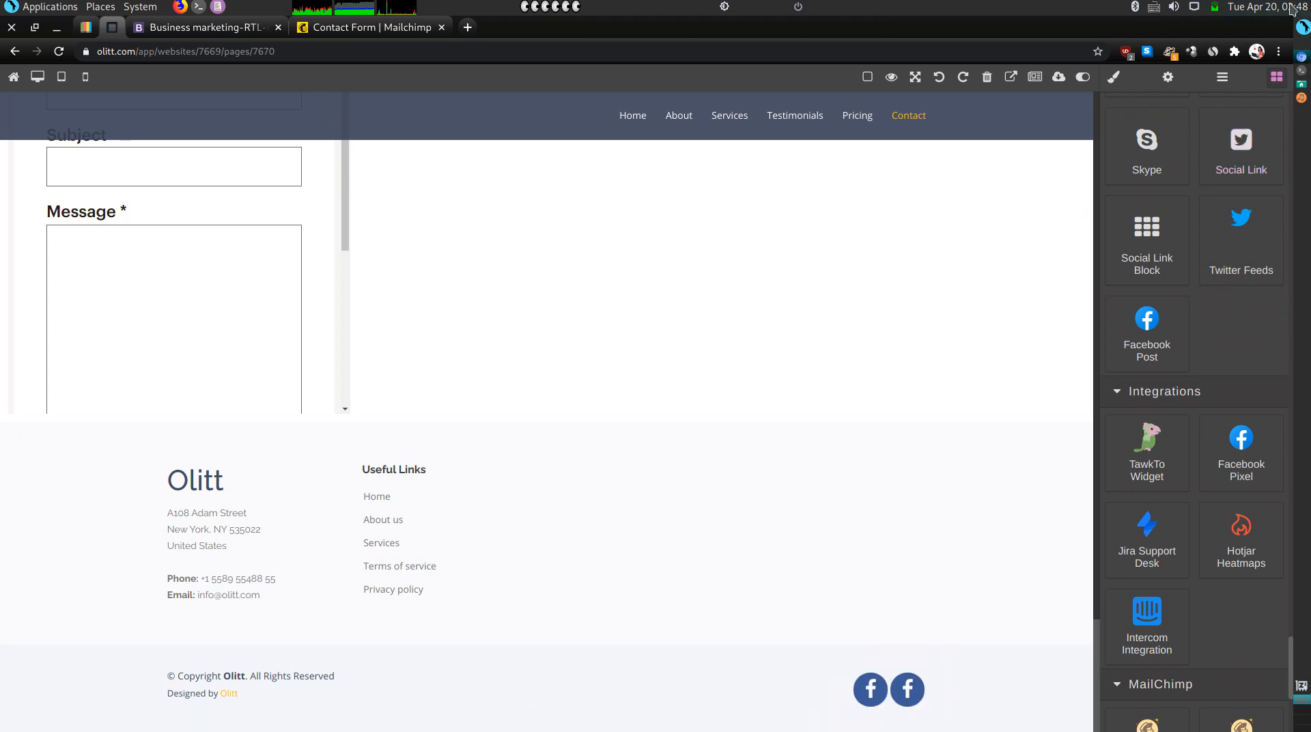
pyautogui.moveTo(1241, 147); pyautogui.dragTo(795, 710)
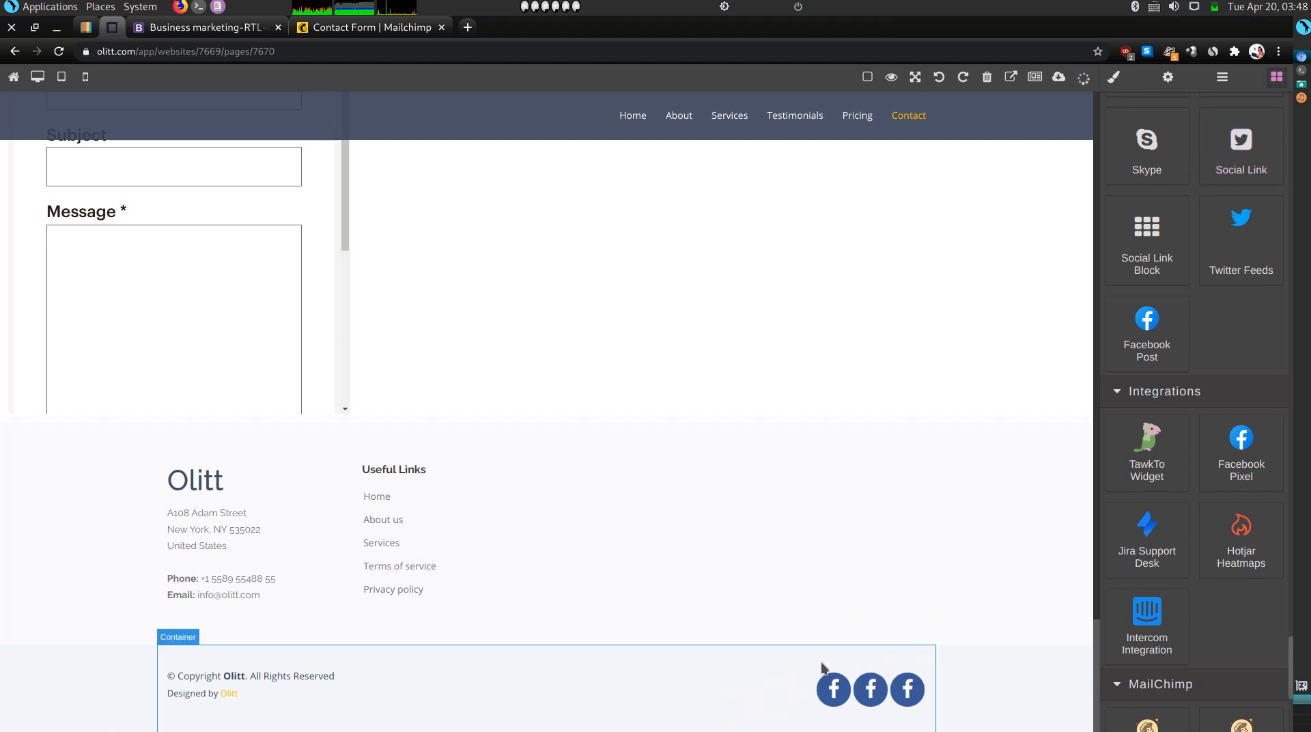
# Swap the first footer icon's fa-facebook class for fa-linkedin.
pyautogui.click(833, 690)
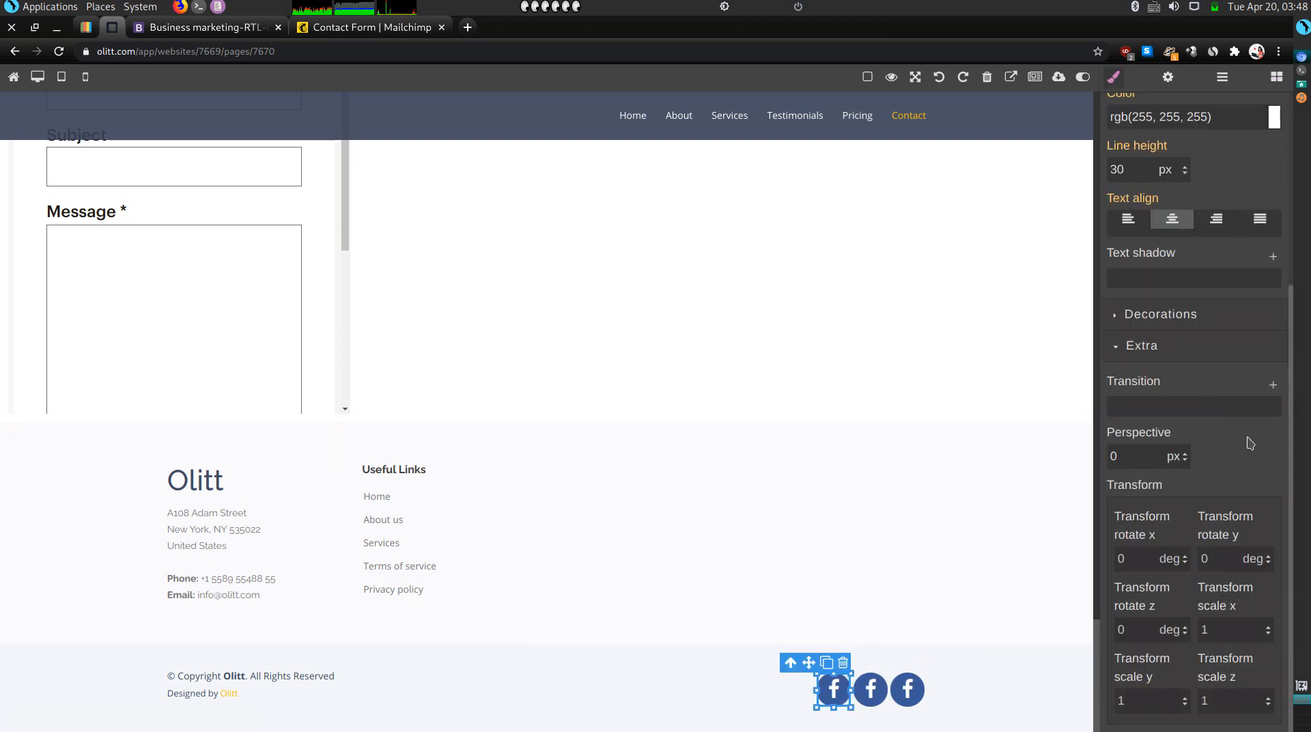
pyautogui.scroll(5, 1232, 181)
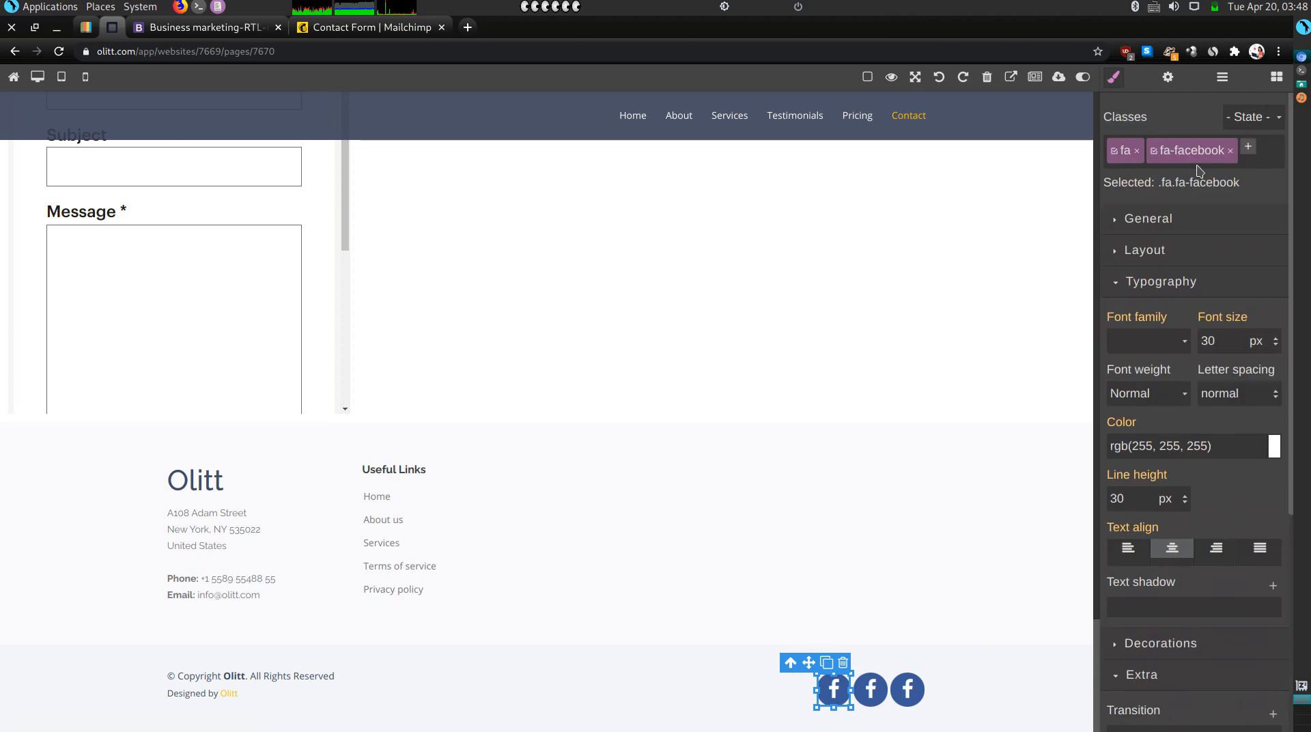
pyautogui.click(1231, 150)
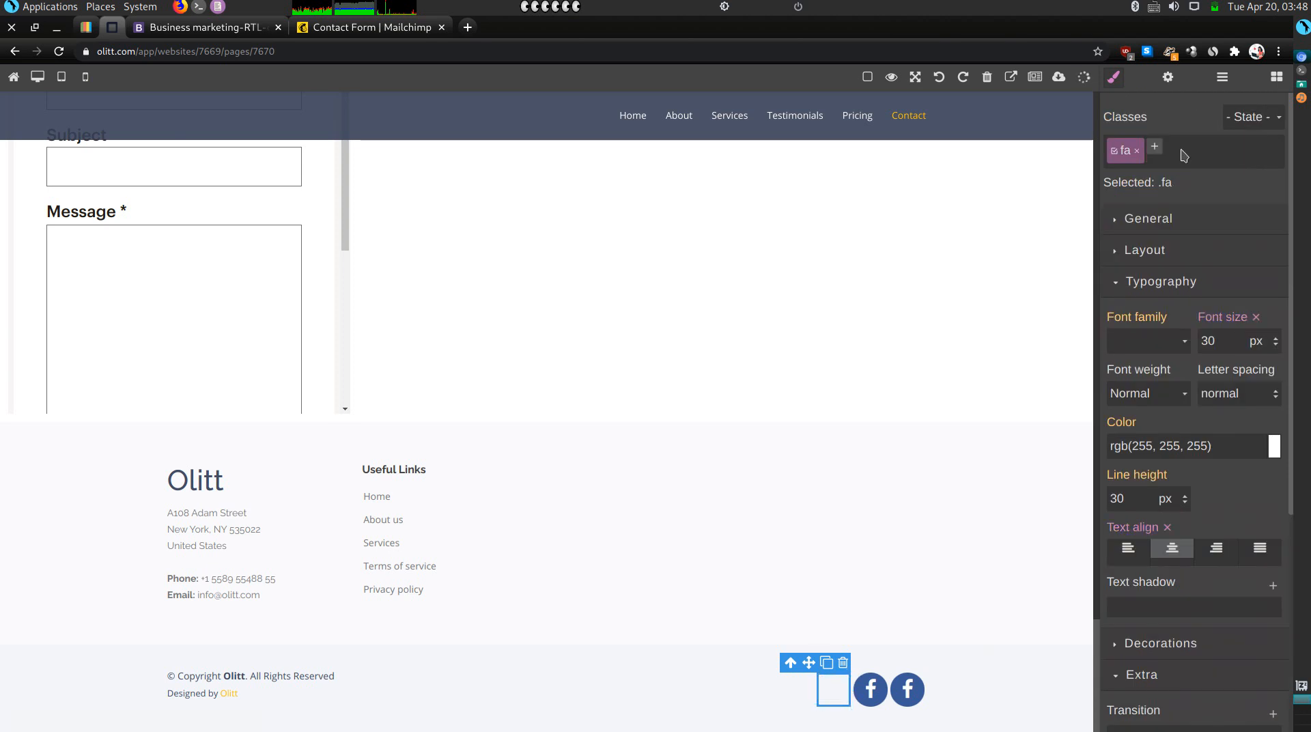
pyautogui.click(1155, 151)
pyautogui.write('fa-linkedin')
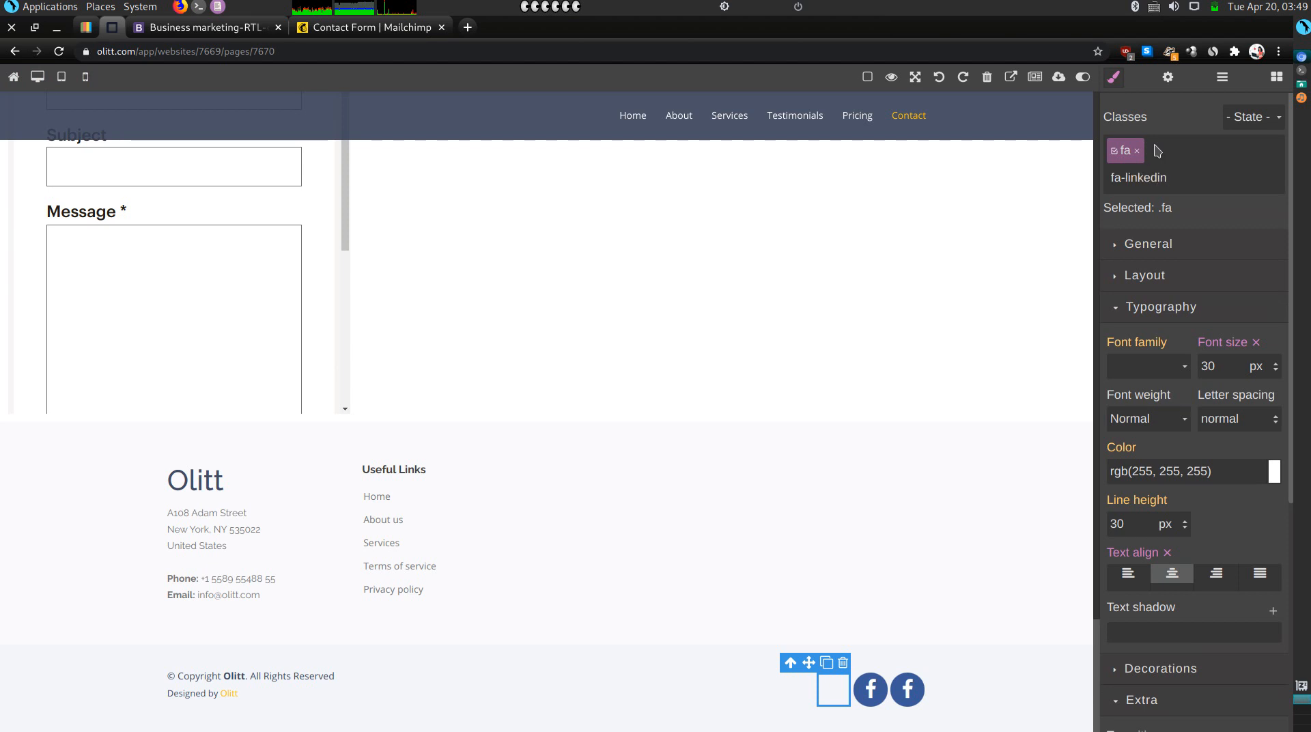
pyautogui.press('Return')
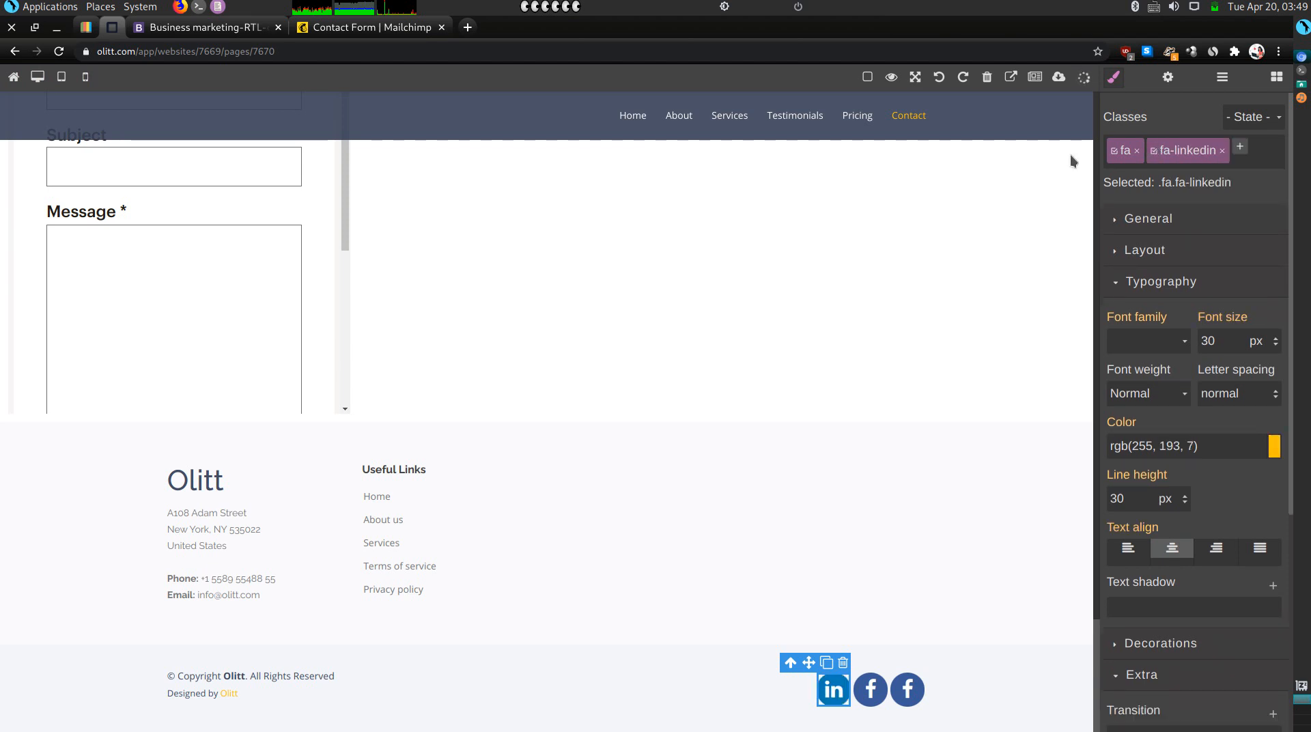
# Swap the second footer icon's fa-facebook class for fa-twitter.
pyautogui.click(869, 701)
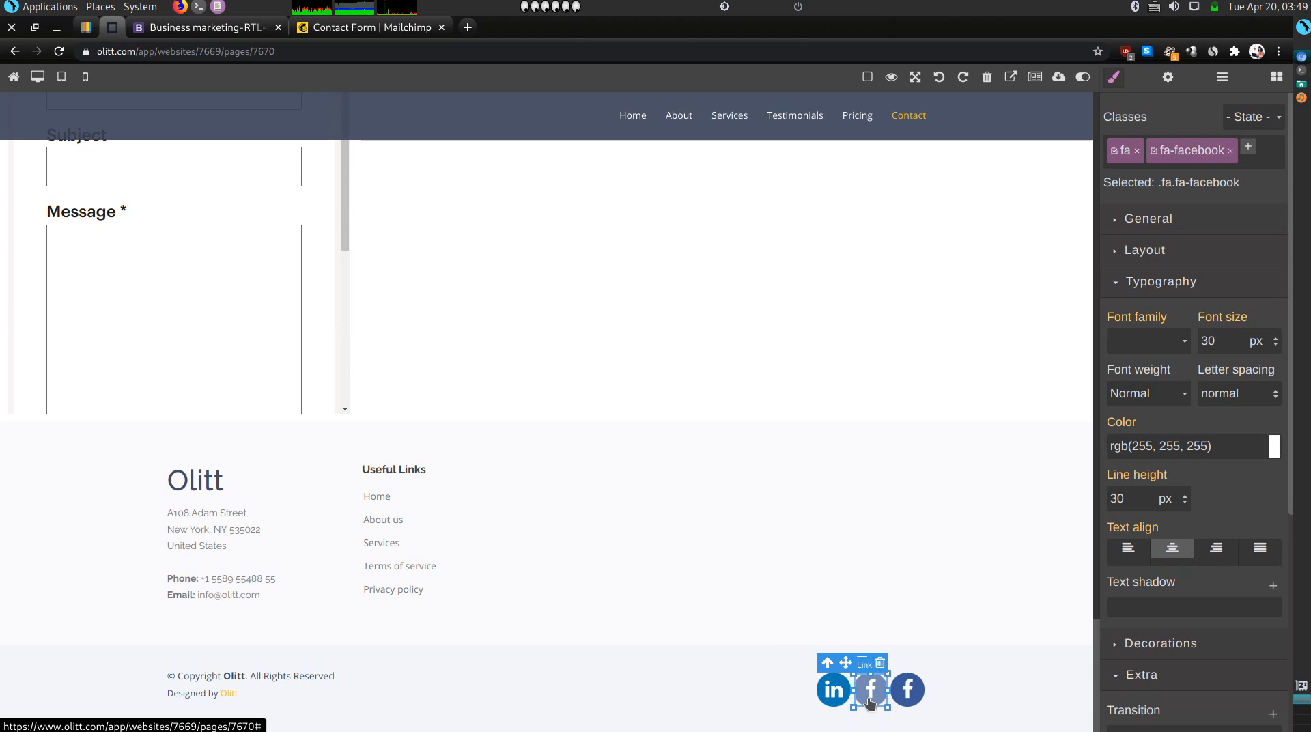
pyautogui.click(1230, 150)
pyautogui.click(1156, 150)
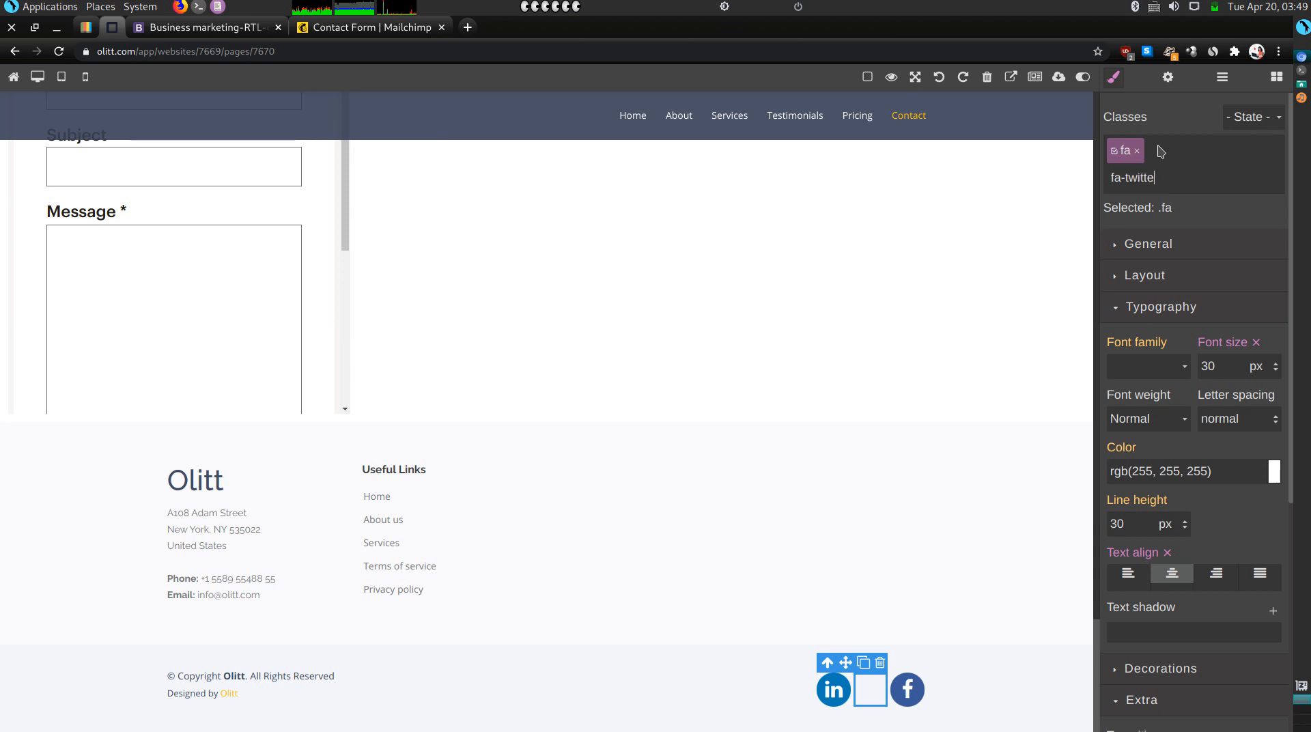
pyautogui.press('Return')
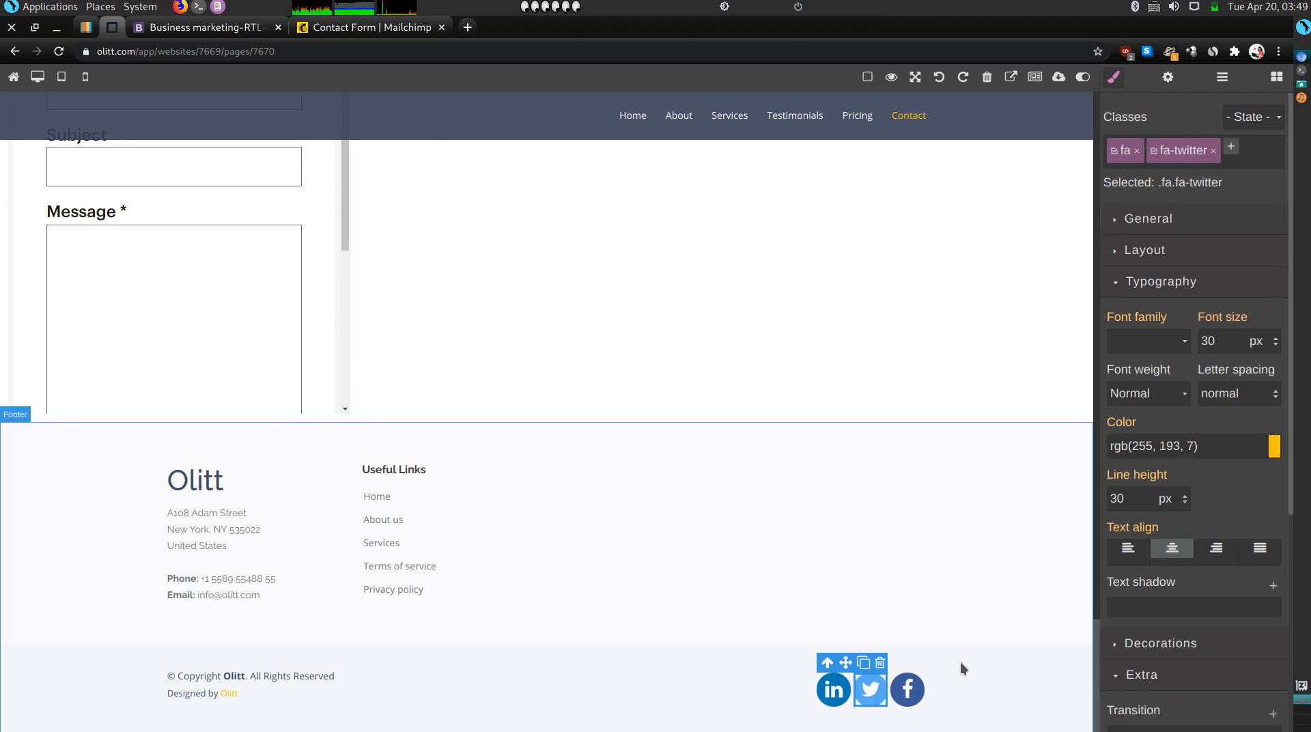
# Swap the third footer icon's fa-facebook class for fa-instagram.
pyautogui.click(903, 697)
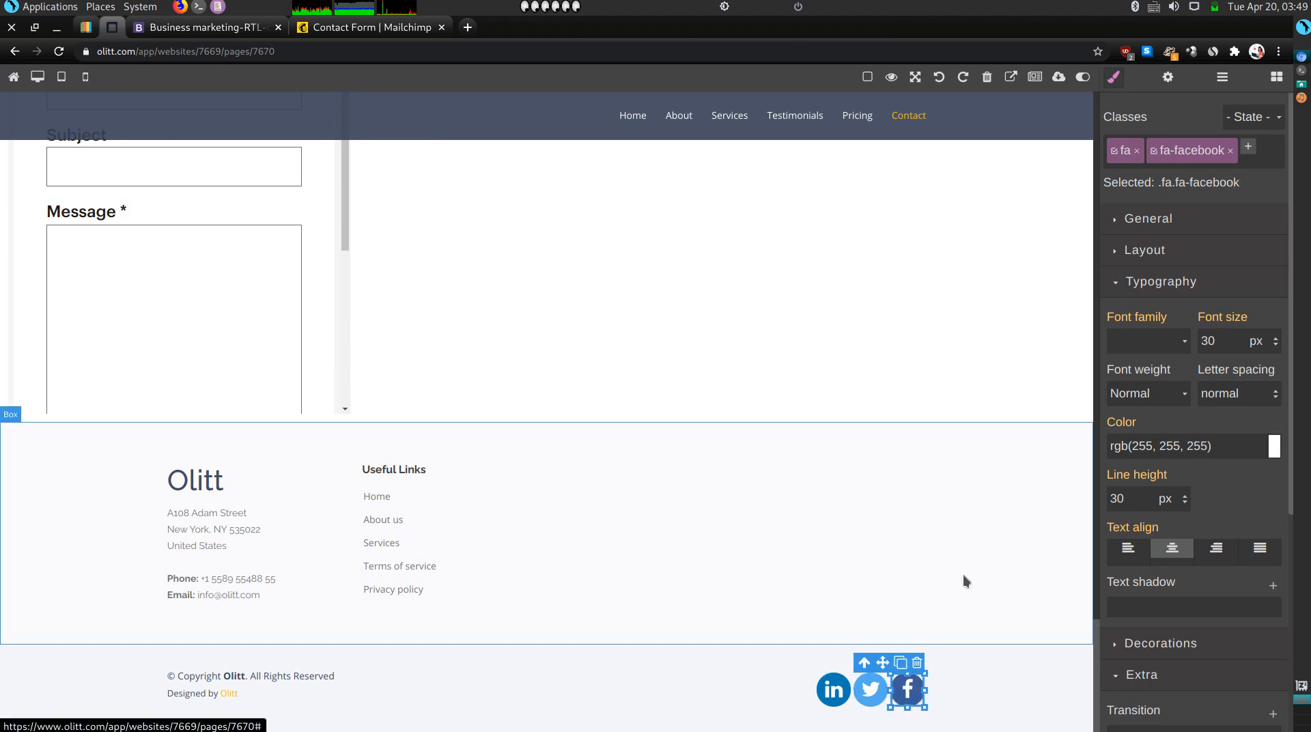
pyautogui.click(1229, 151)
pyautogui.click(1156, 150)
pyautogui.write('fa-instagr')
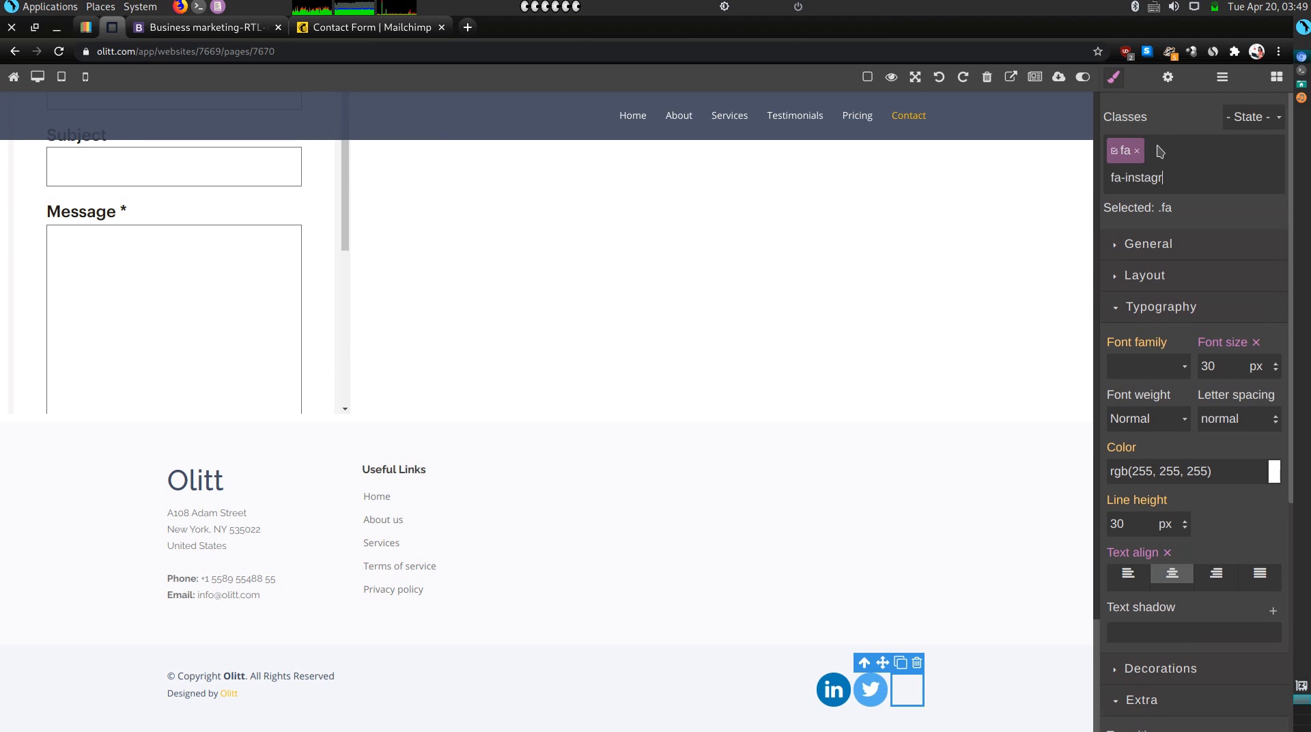
pyautogui.write('am')
pyautogui.press('Return')
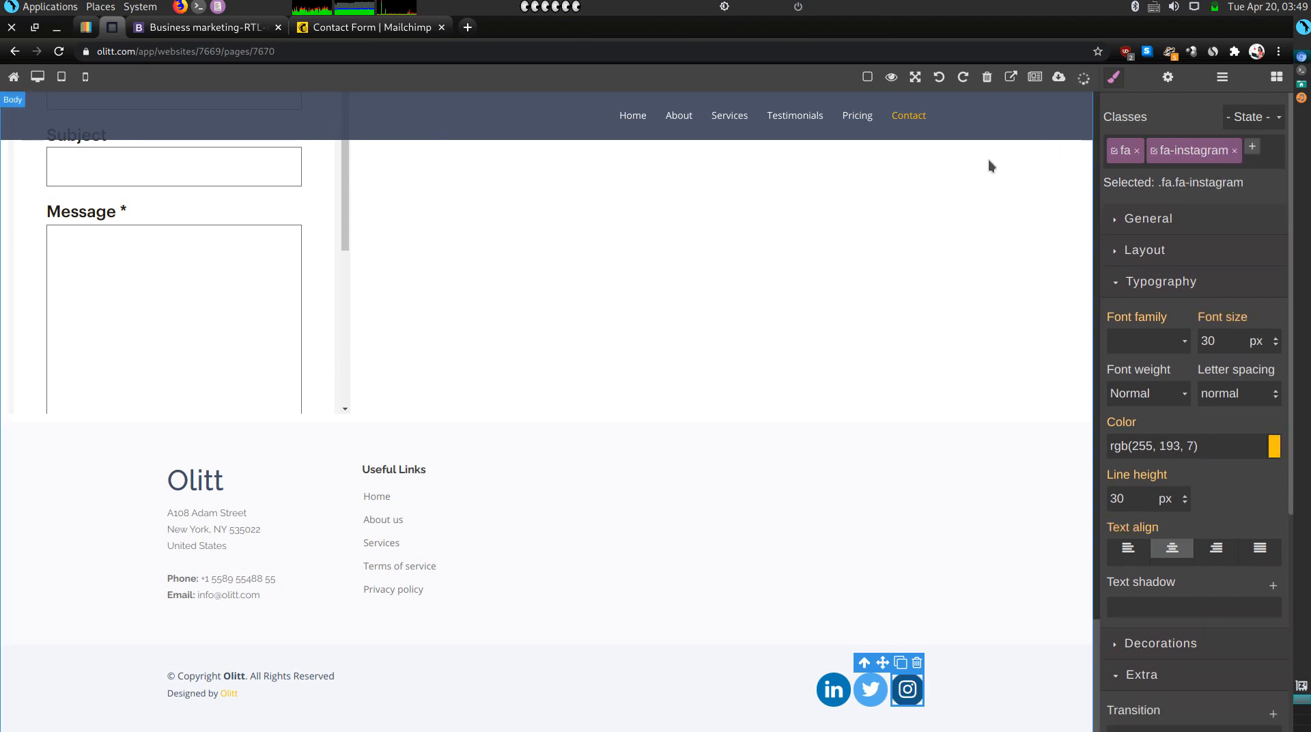
pyautogui.click(380, 30)
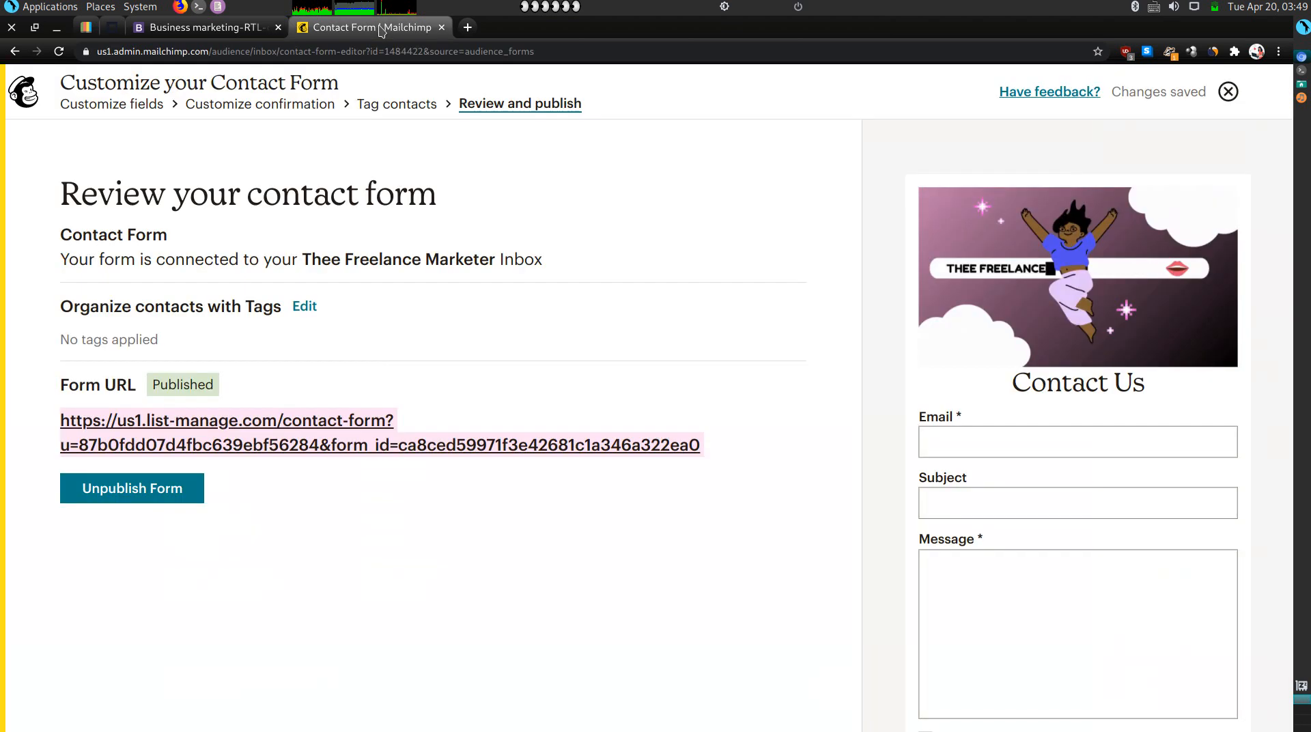
# Load the Linktree profile in a new tab and open its Instagram link.
pyautogui.click(468, 27)
pyautogui.write('linktr.ee/TheFreelanceMarketer')
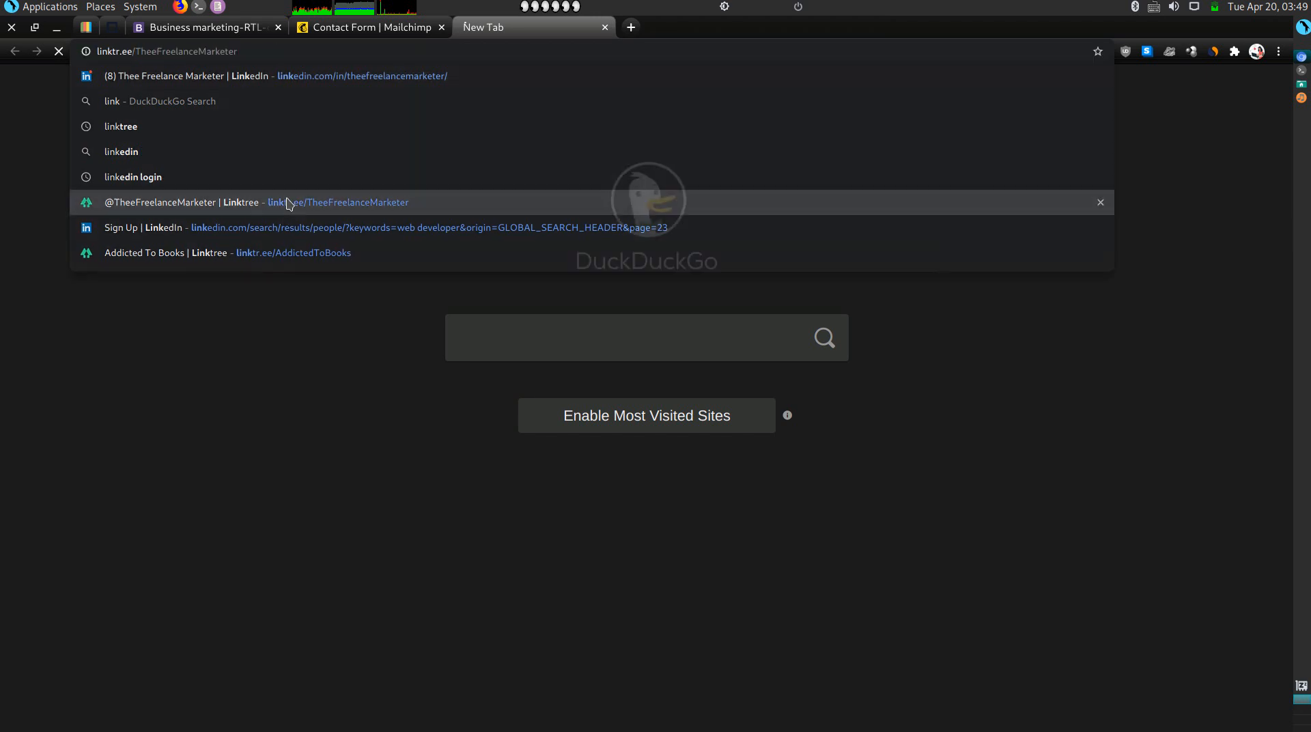
pyautogui.click(287, 203)
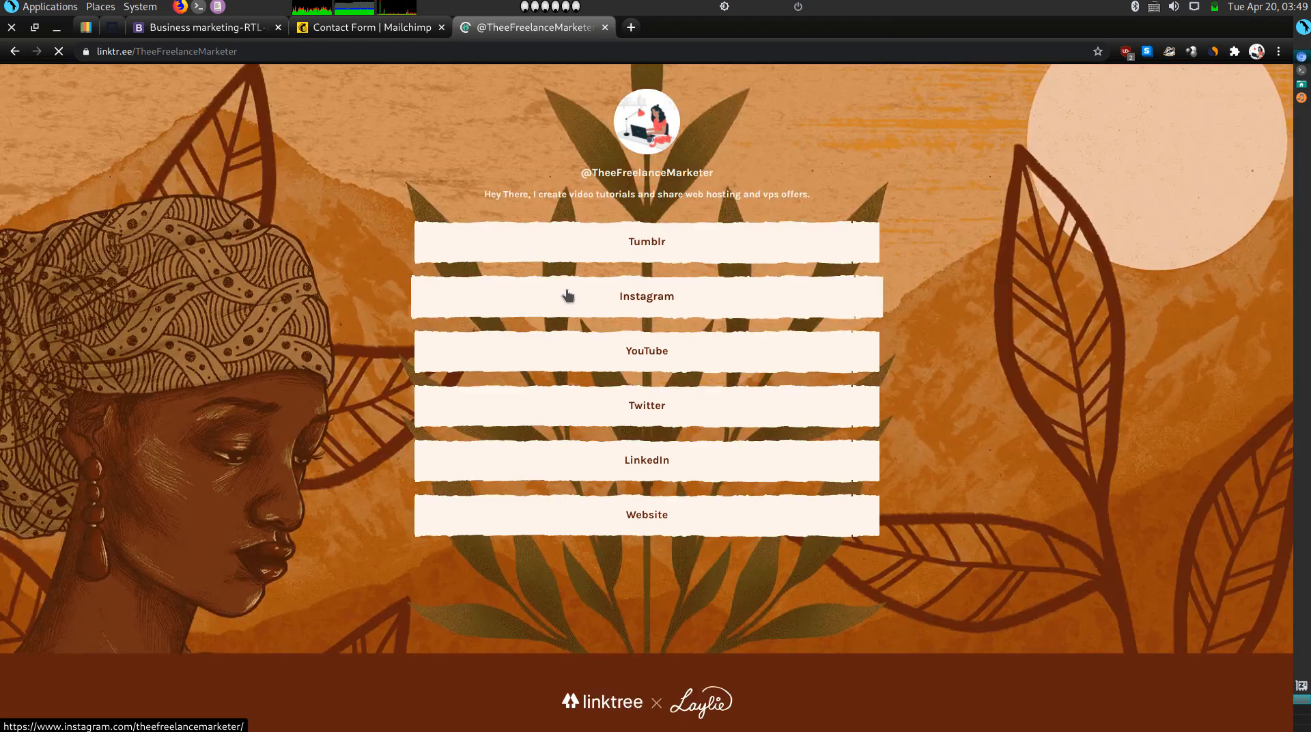
pyautogui.click(568, 295)
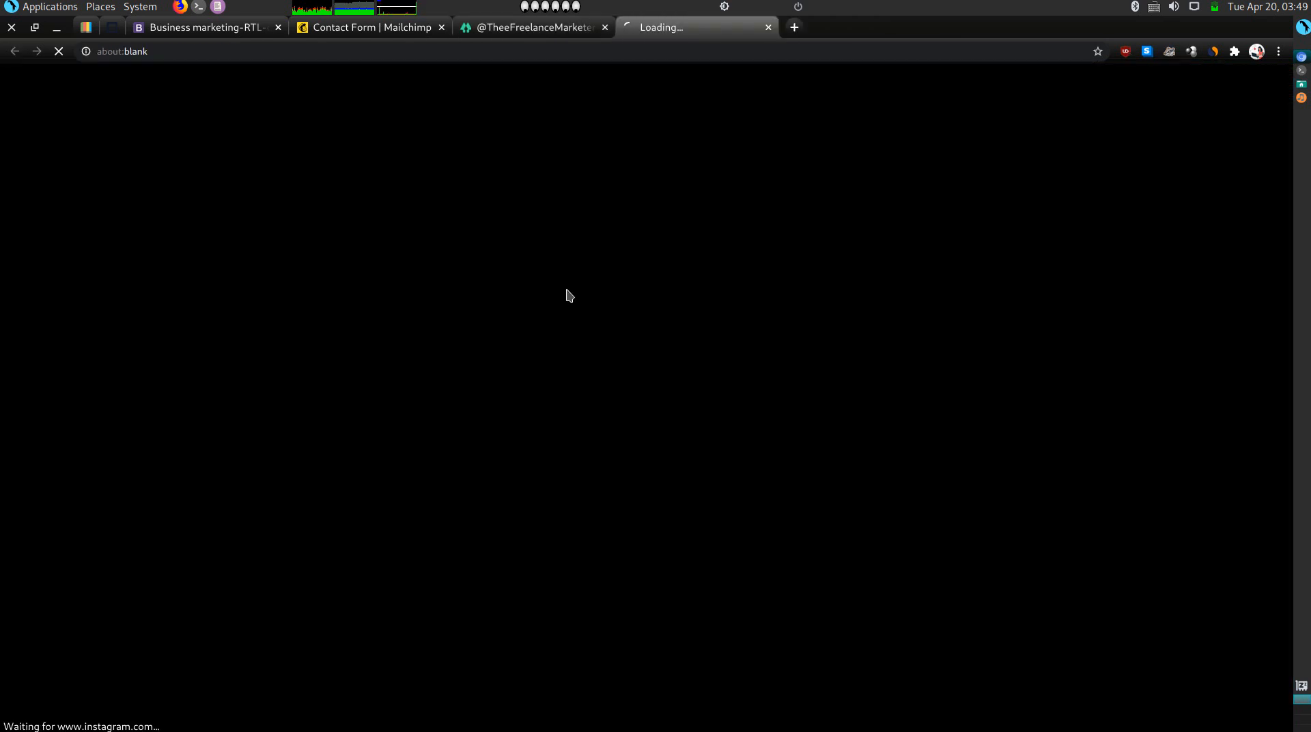
# Open the Twitter and LinkedIn profiles from Linktree and copy the LinkedIn address.
pyautogui.click(471, 21)
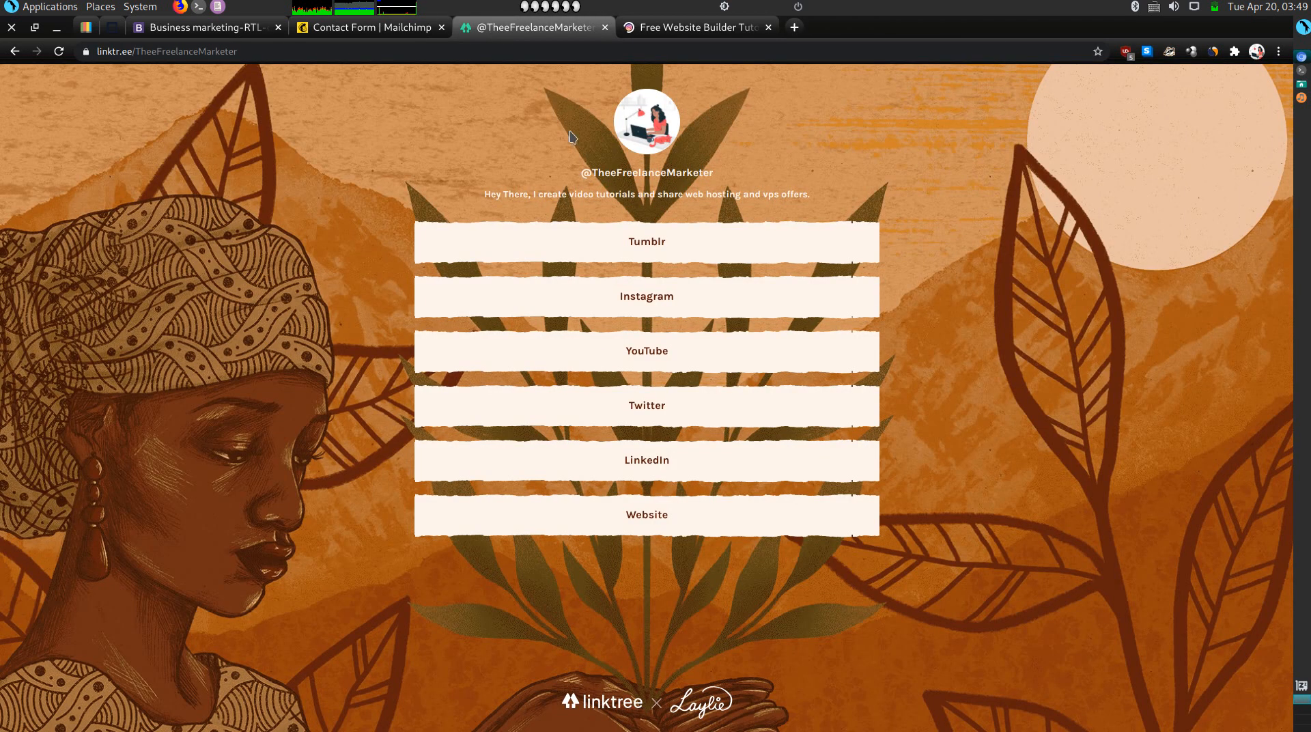
pyautogui.click(582, 401)
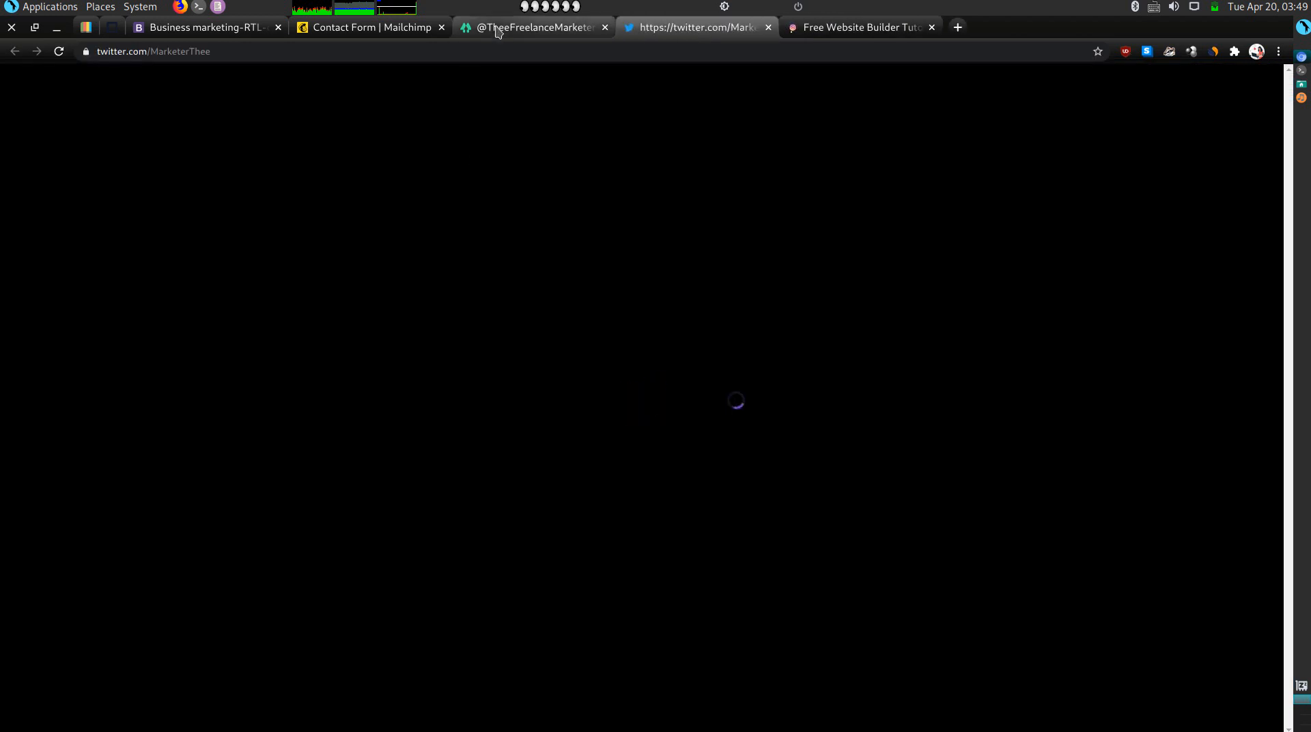
pyautogui.click(499, 29)
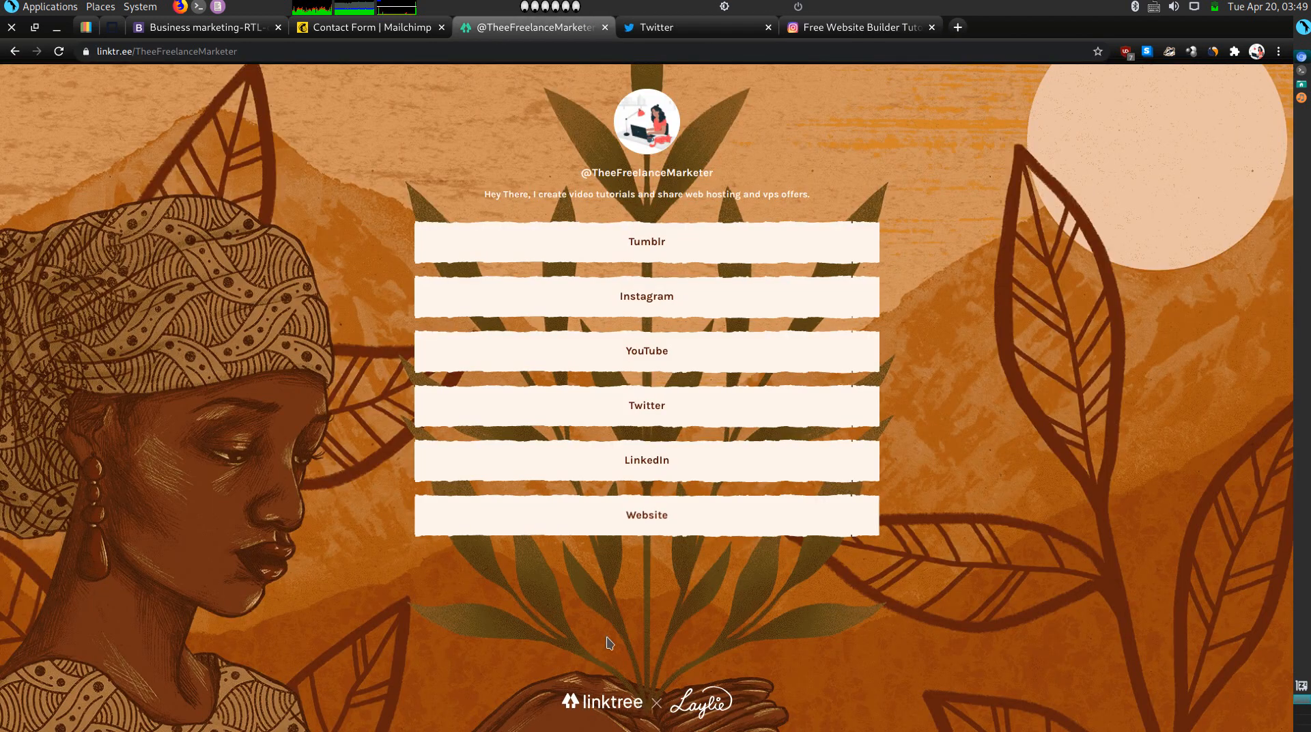
pyautogui.click(679, 458)
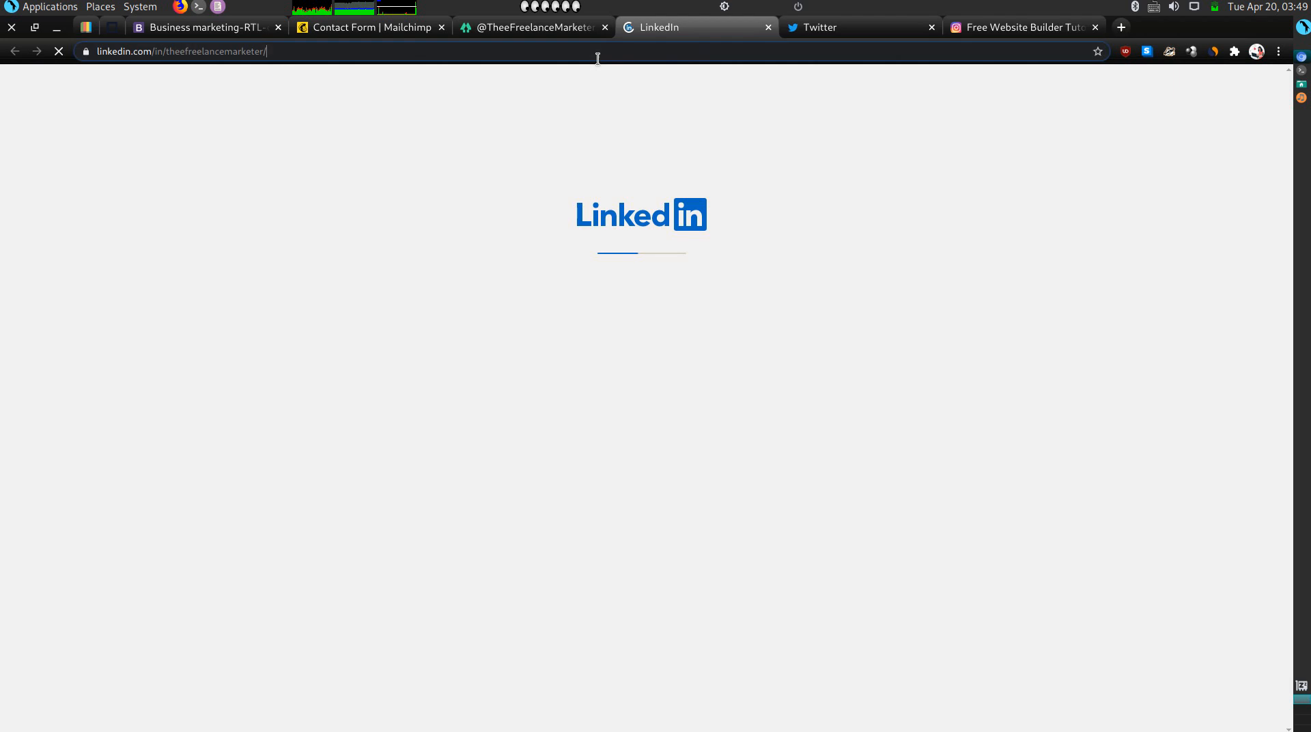
pyautogui.click(597, 58)
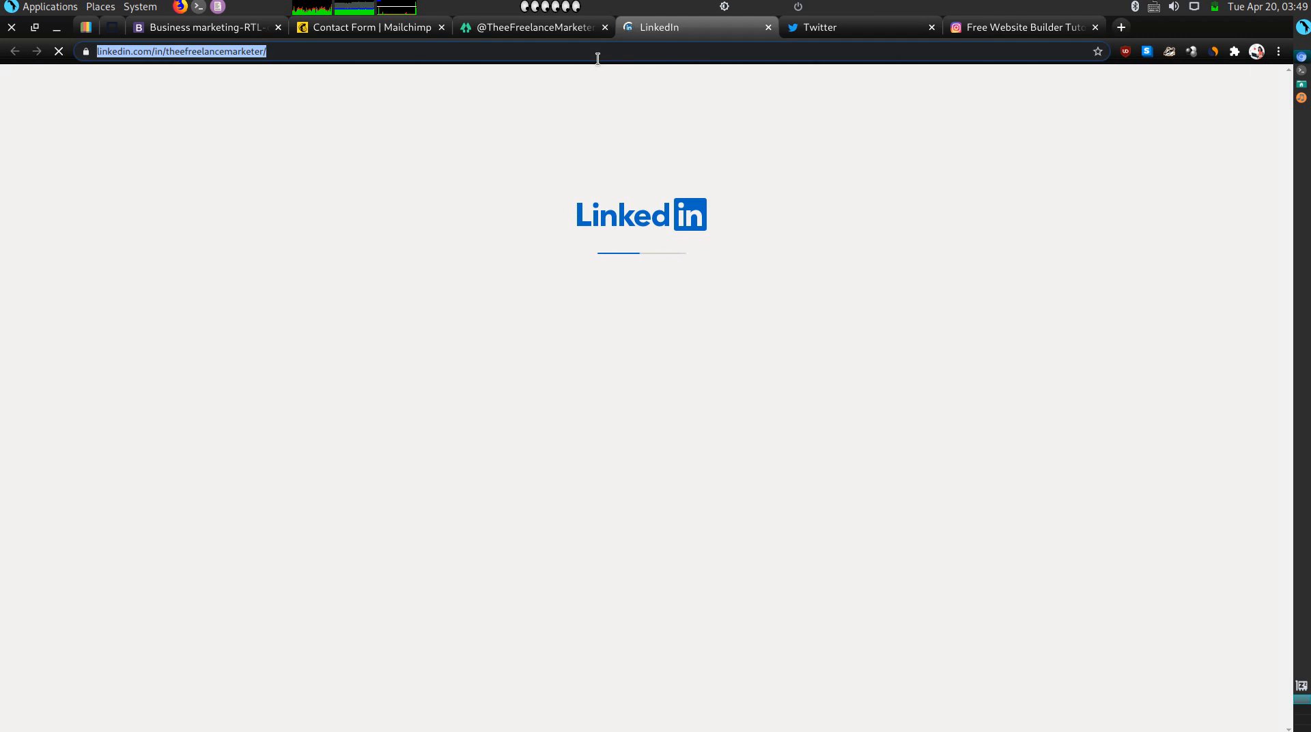
pyautogui.click(368, 27)
pyautogui.click(216, 27)
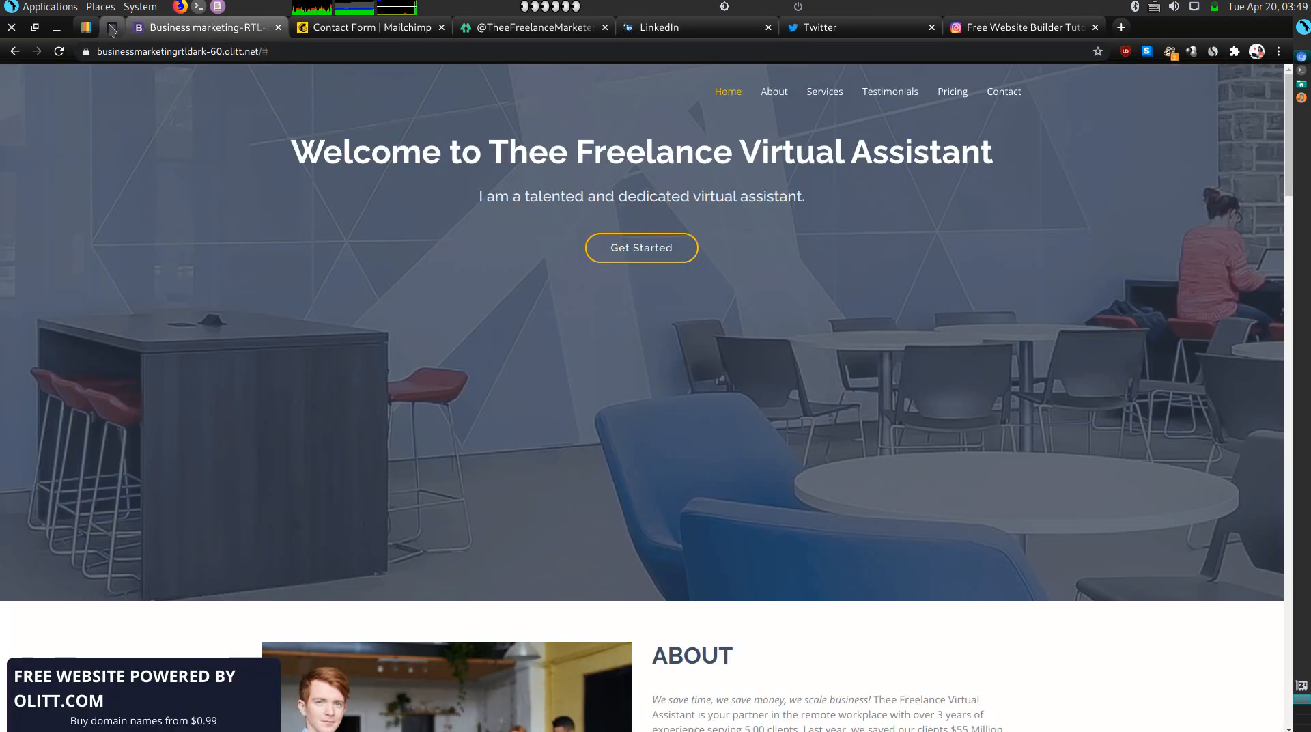
pyautogui.click(112, 28)
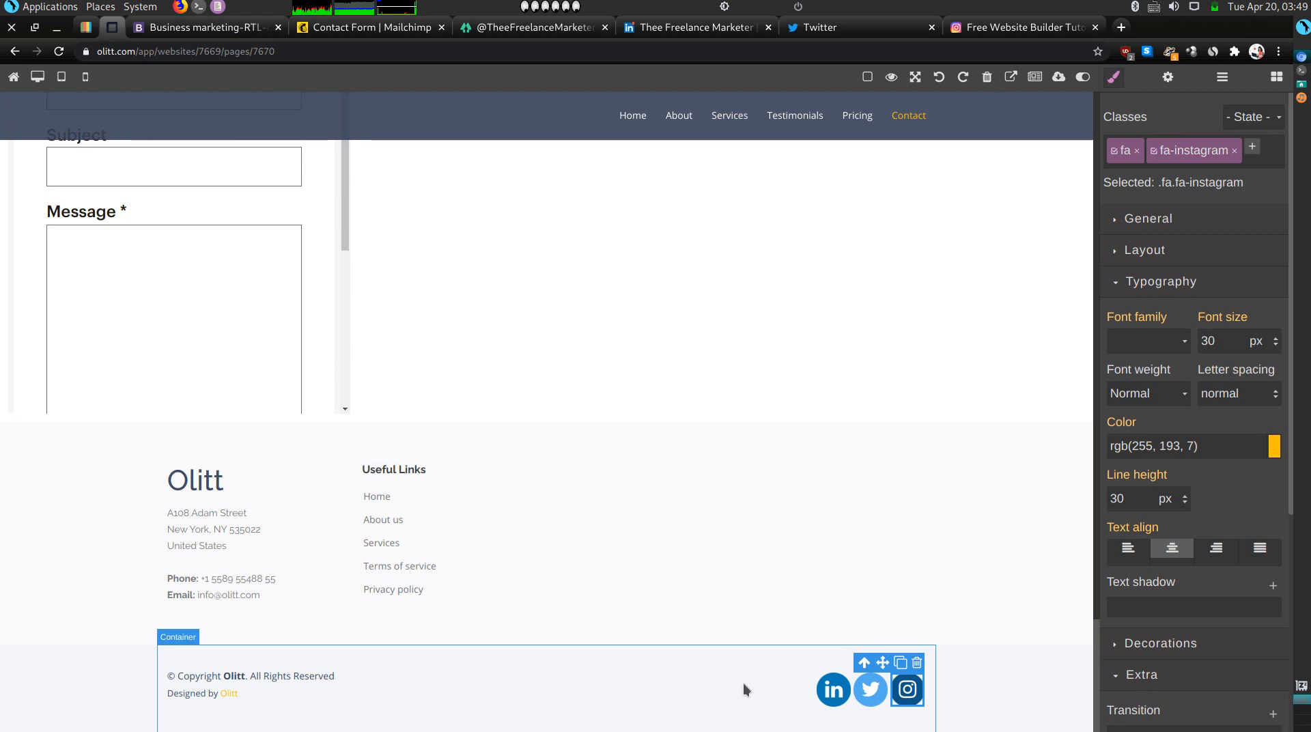
# Link the footer LinkedIn icon to the copied LinkedIn profile, opening in a new window.
pyautogui.click(824, 699)
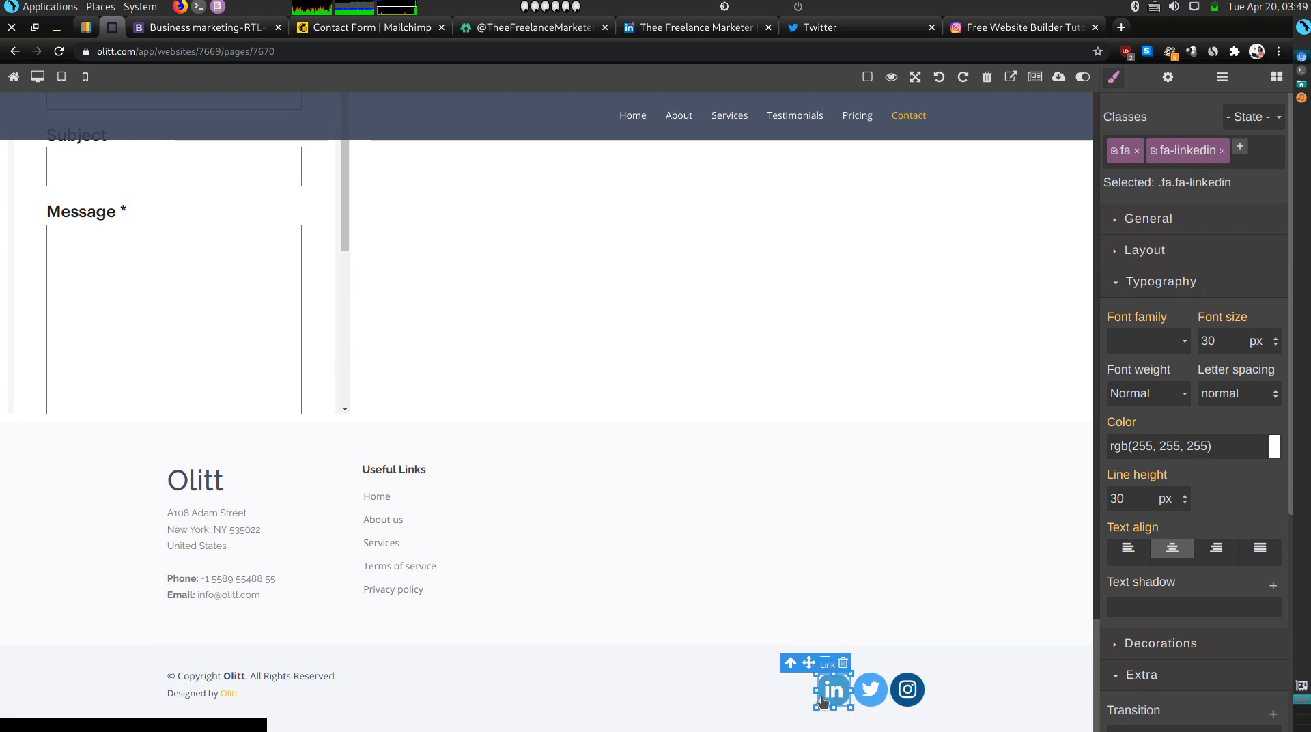
pyautogui.click(1167, 76)
pyautogui.press('BackSpace')
pyautogui.hotkey('ctrl', 'v')
pyautogui.click(1176, 190)
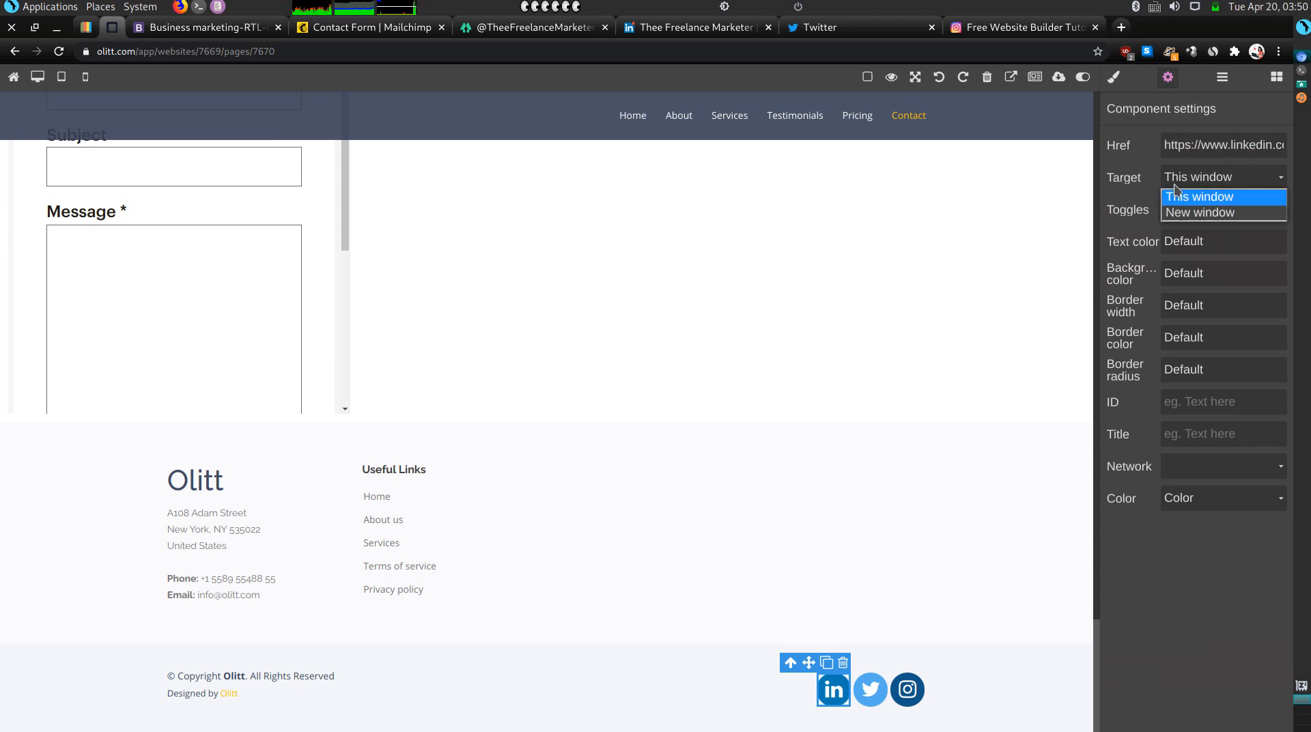
pyautogui.click(1189, 210)
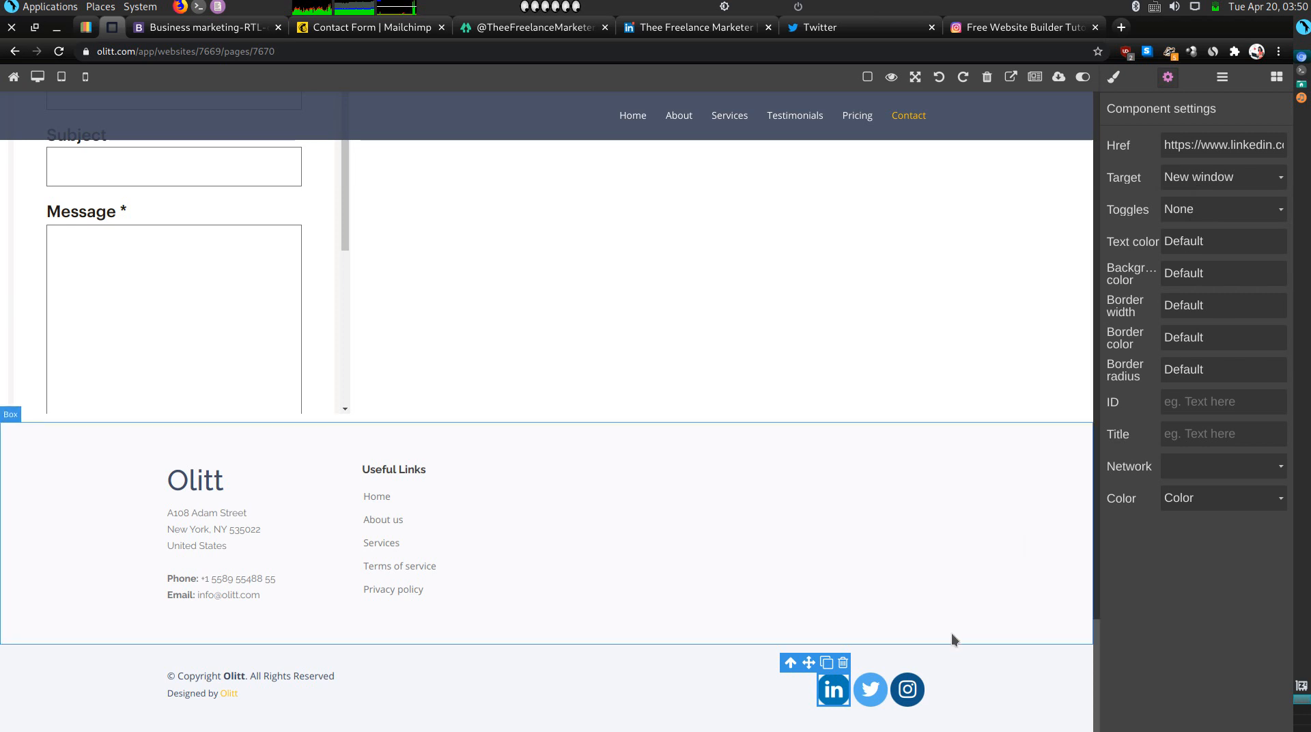
# Copy the Twitter profile address and set it as the Twitter icon's link, opening in a new window.
pyautogui.click(864, 698)
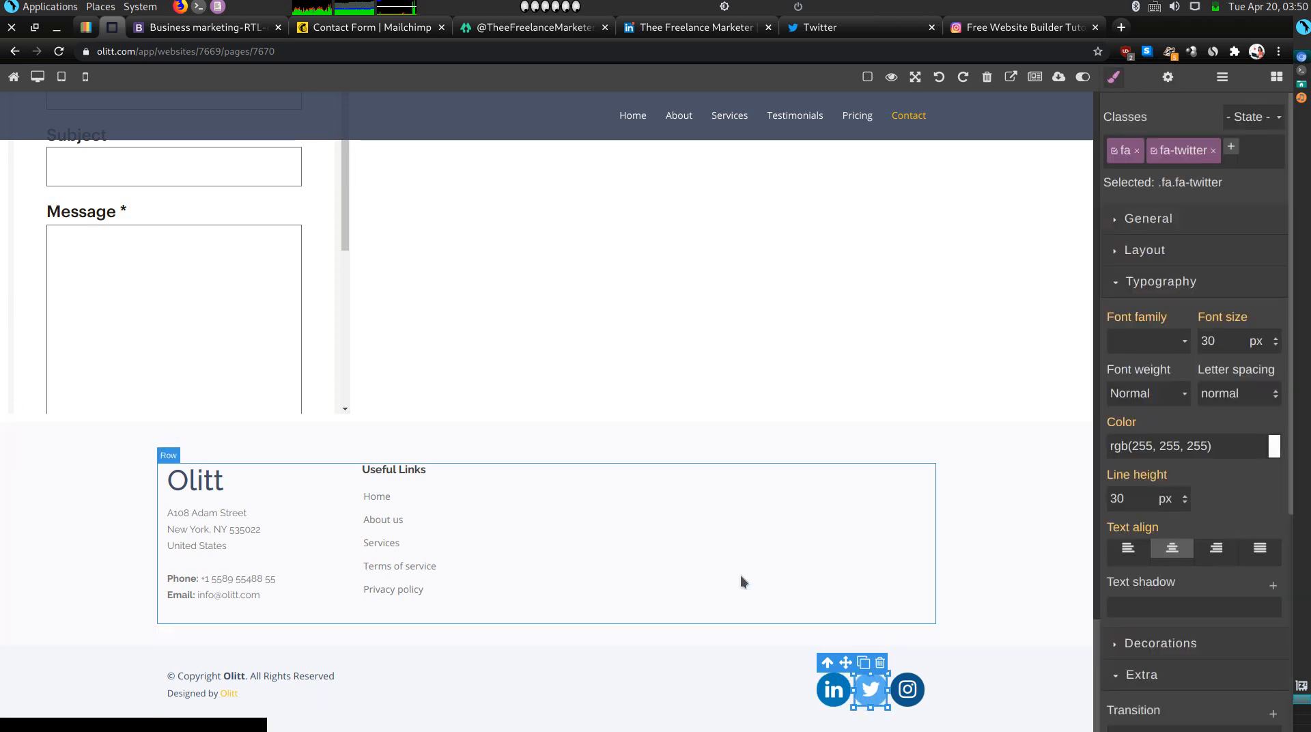
pyautogui.click(794, 28)
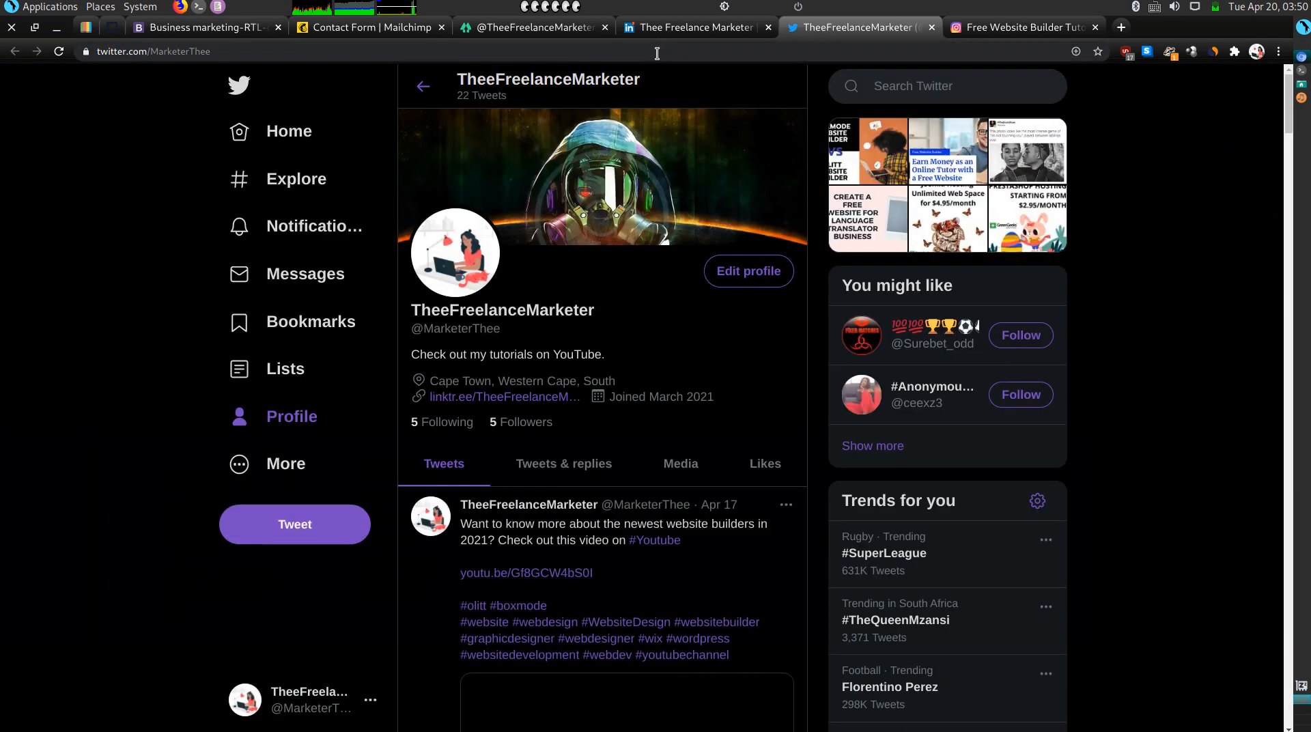
pyautogui.click(659, 51)
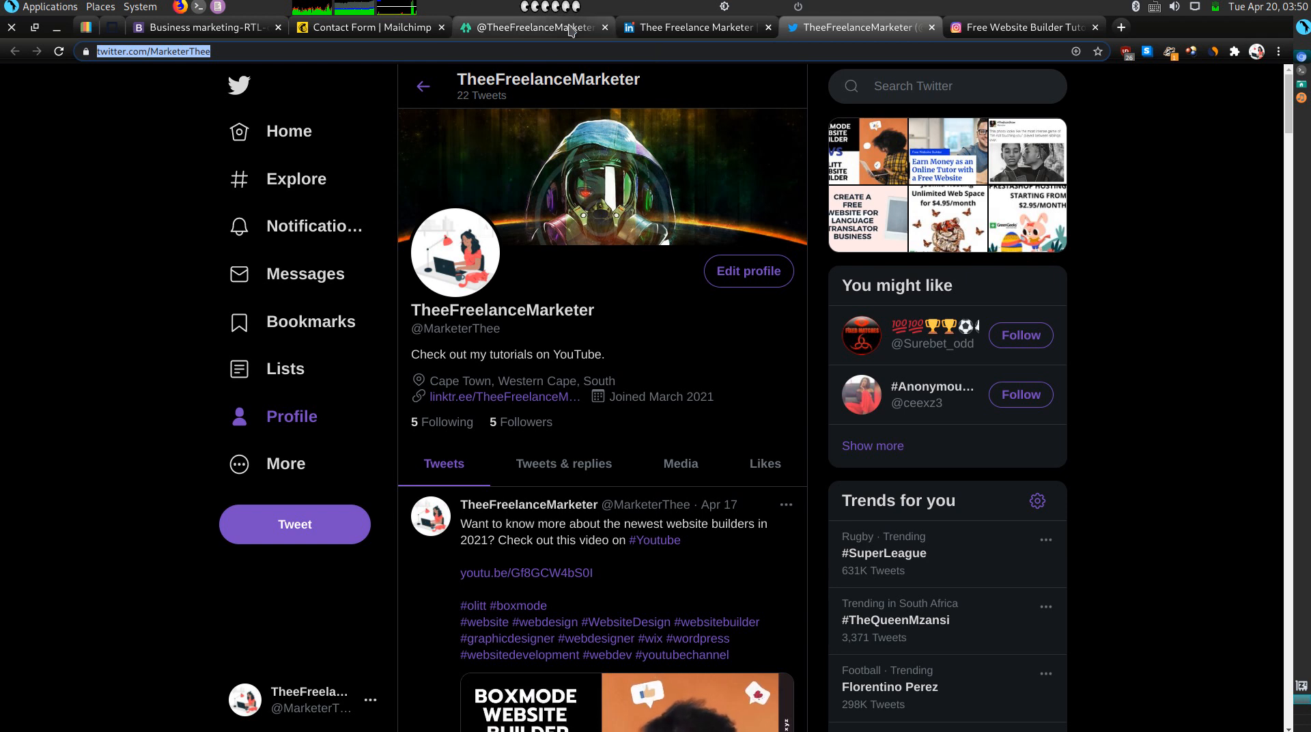
pyautogui.click(112, 27)
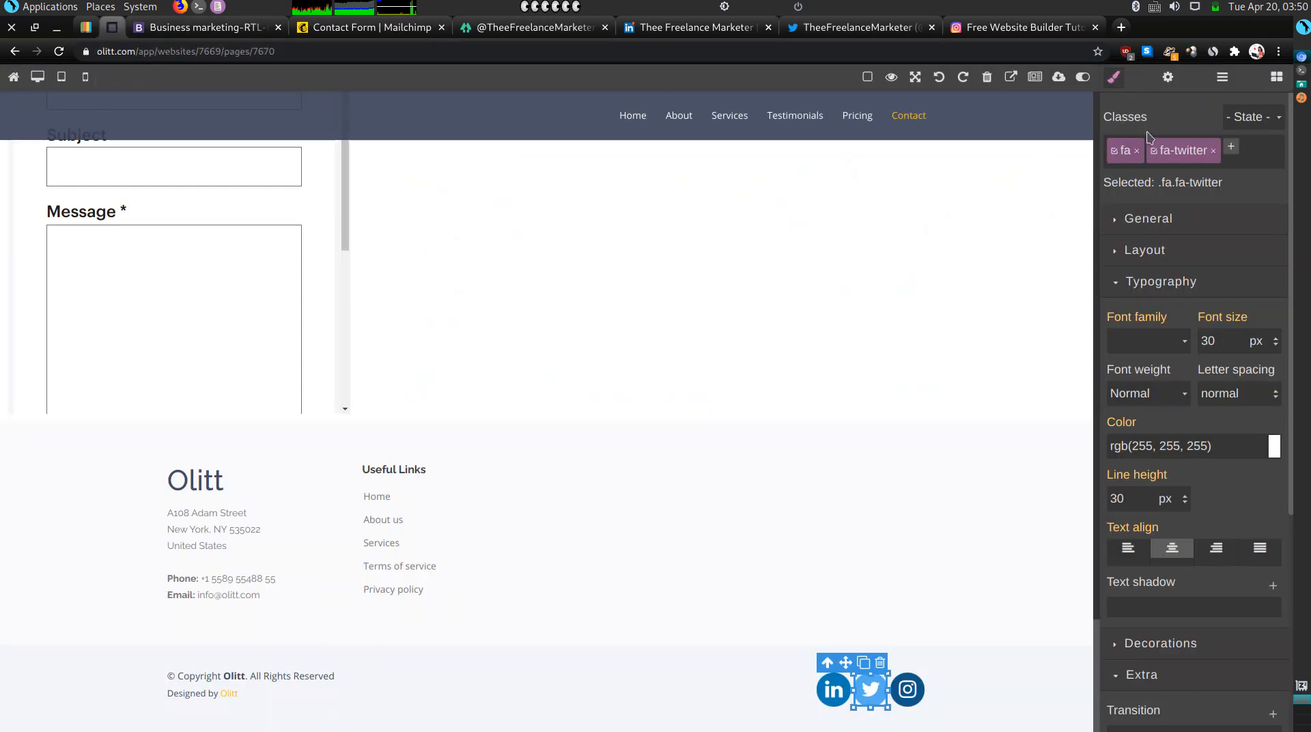
pyautogui.click(1166, 79)
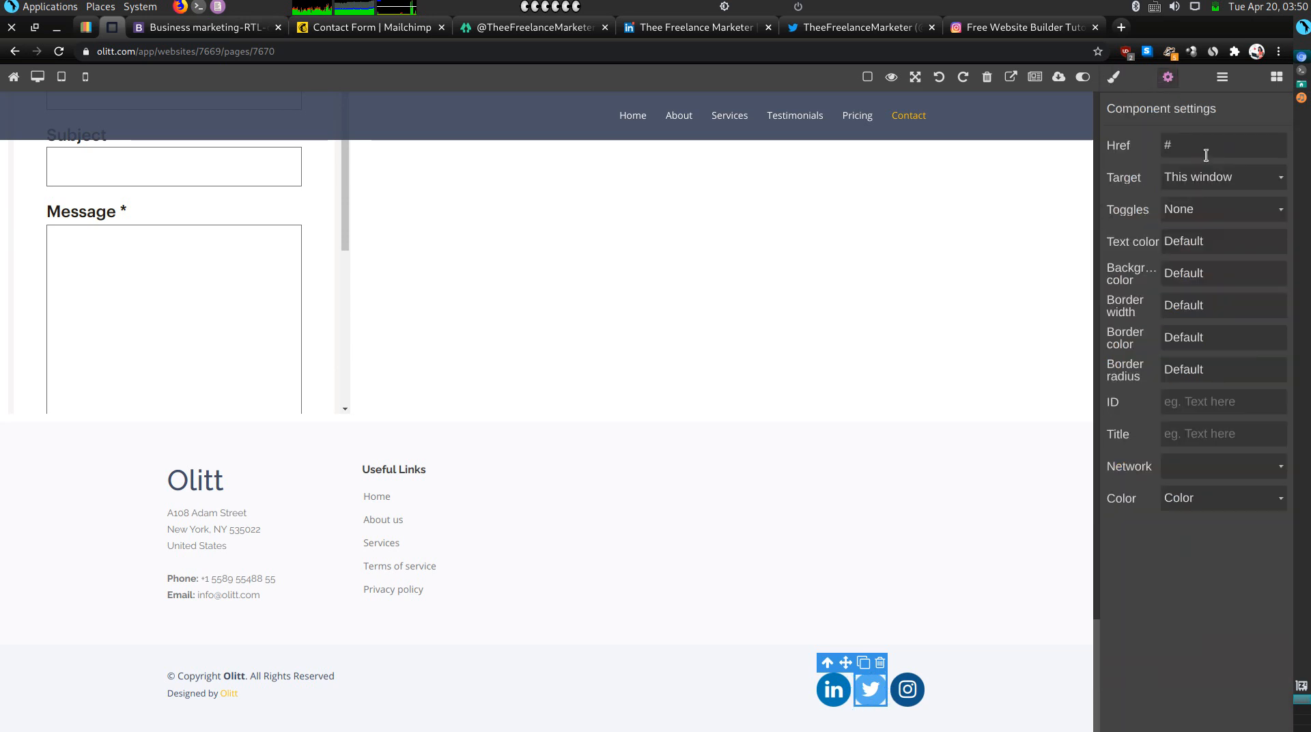
pyautogui.press('BackSpace')
pyautogui.hotkey('ctrl', 'v')
pyautogui.click(1209, 190)
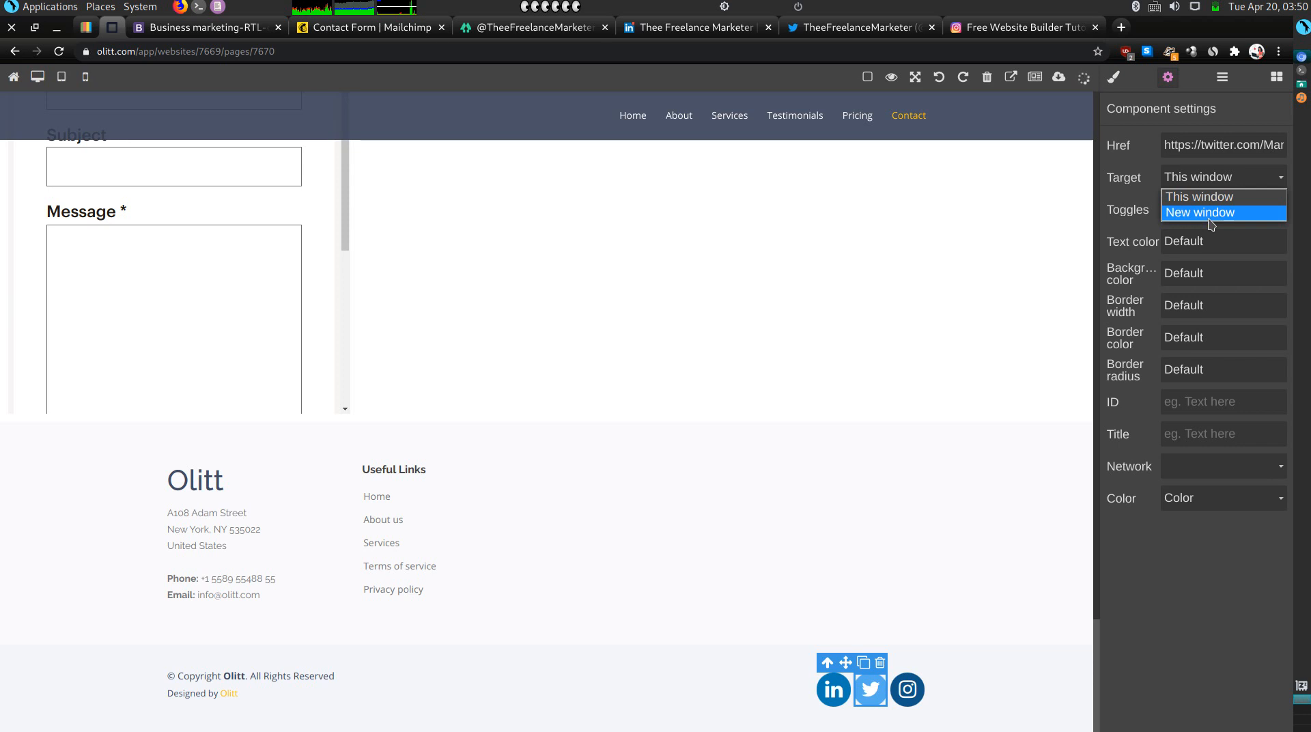
pyautogui.click(1202, 211)
# Copy the Instagram profile address from its tab.
pyautogui.click(980, 27)
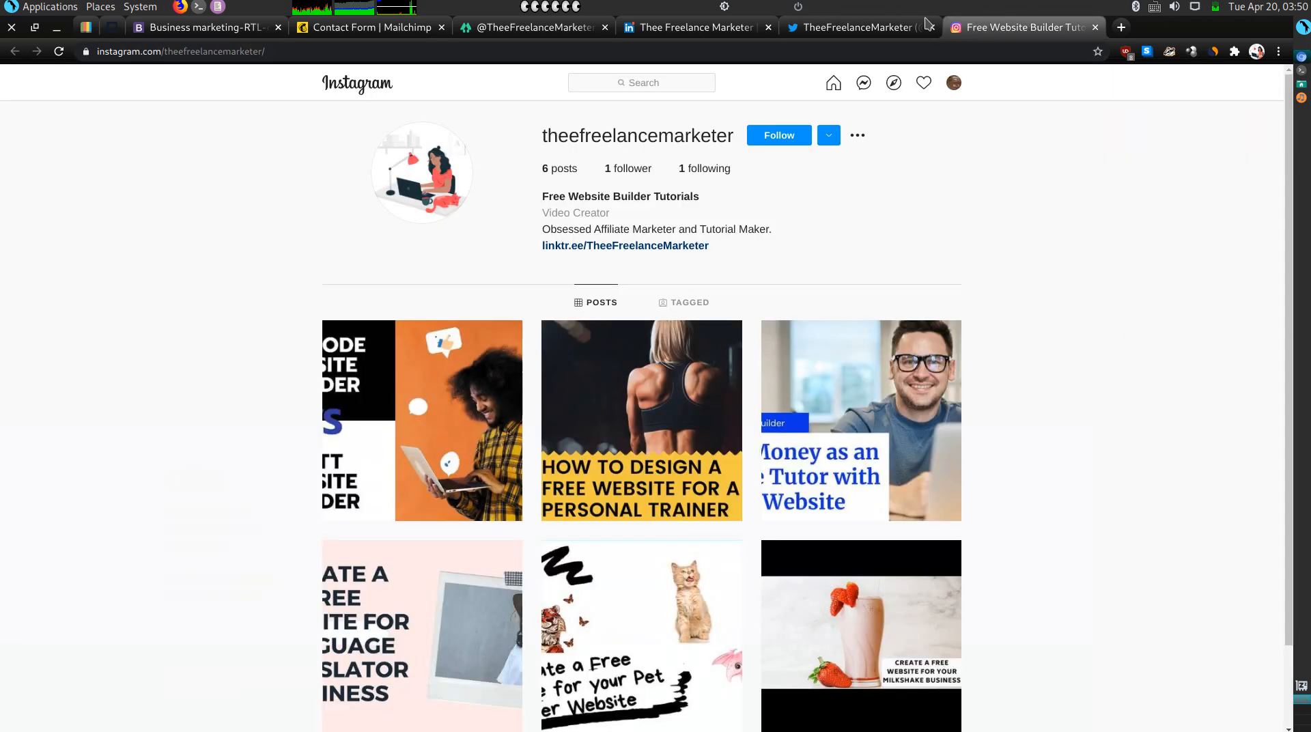
pyautogui.click(535, 47)
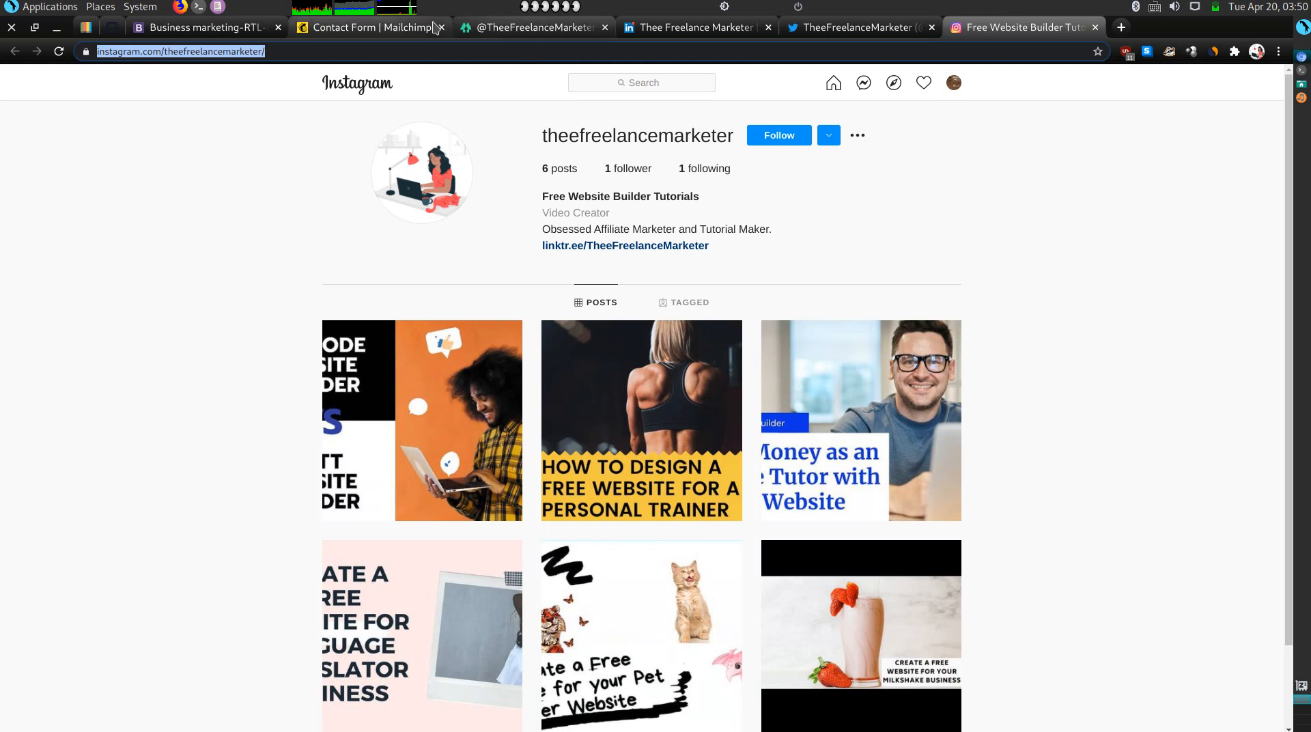
pyautogui.click(110, 31)
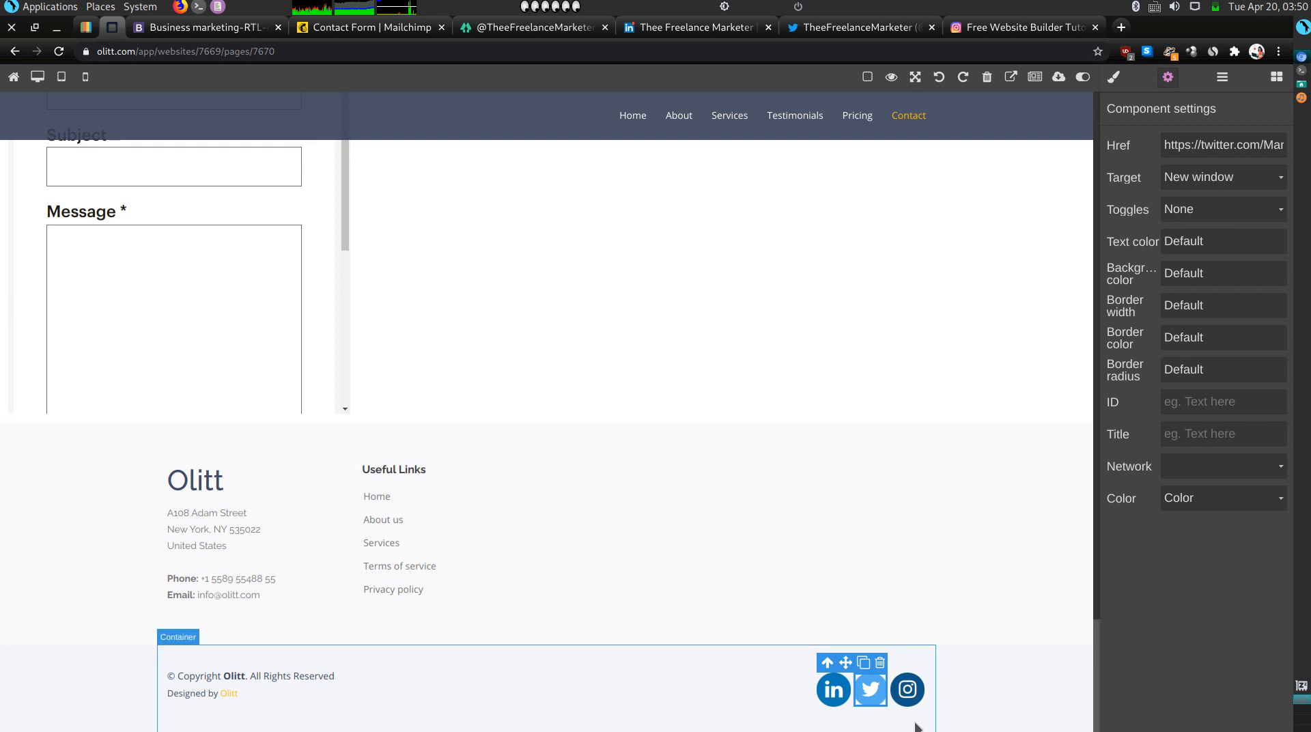
# Link the footer Instagram icon to the Instagram profile, opening in a new window.
pyautogui.click(906, 689)
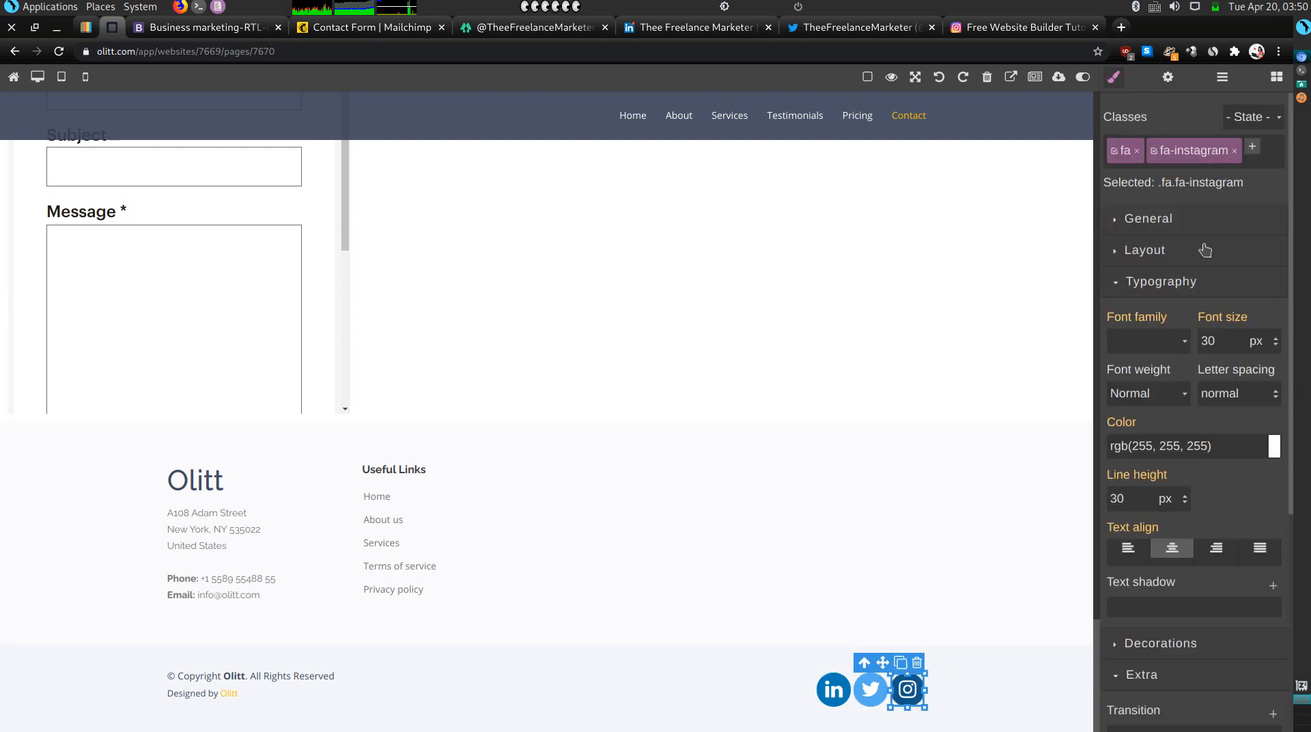
pyautogui.click(1167, 78)
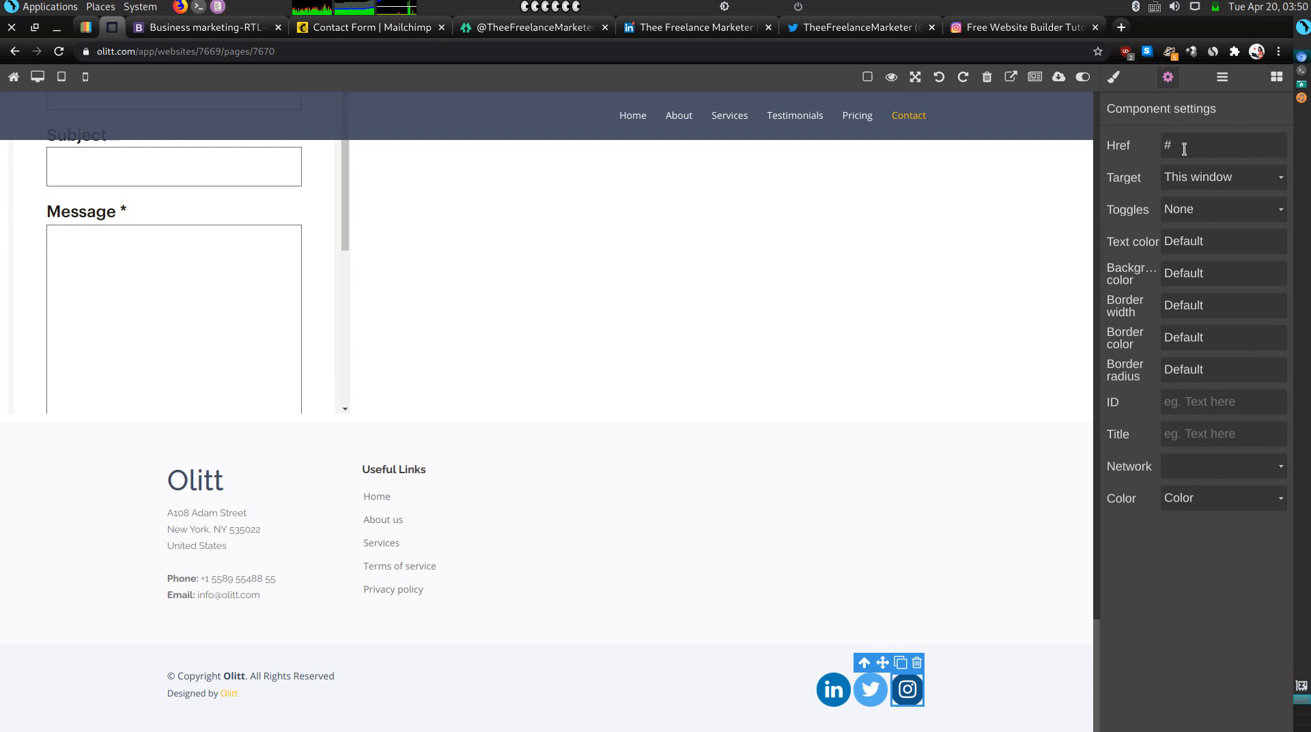
pyautogui.hotkey('ctrl', 'v')
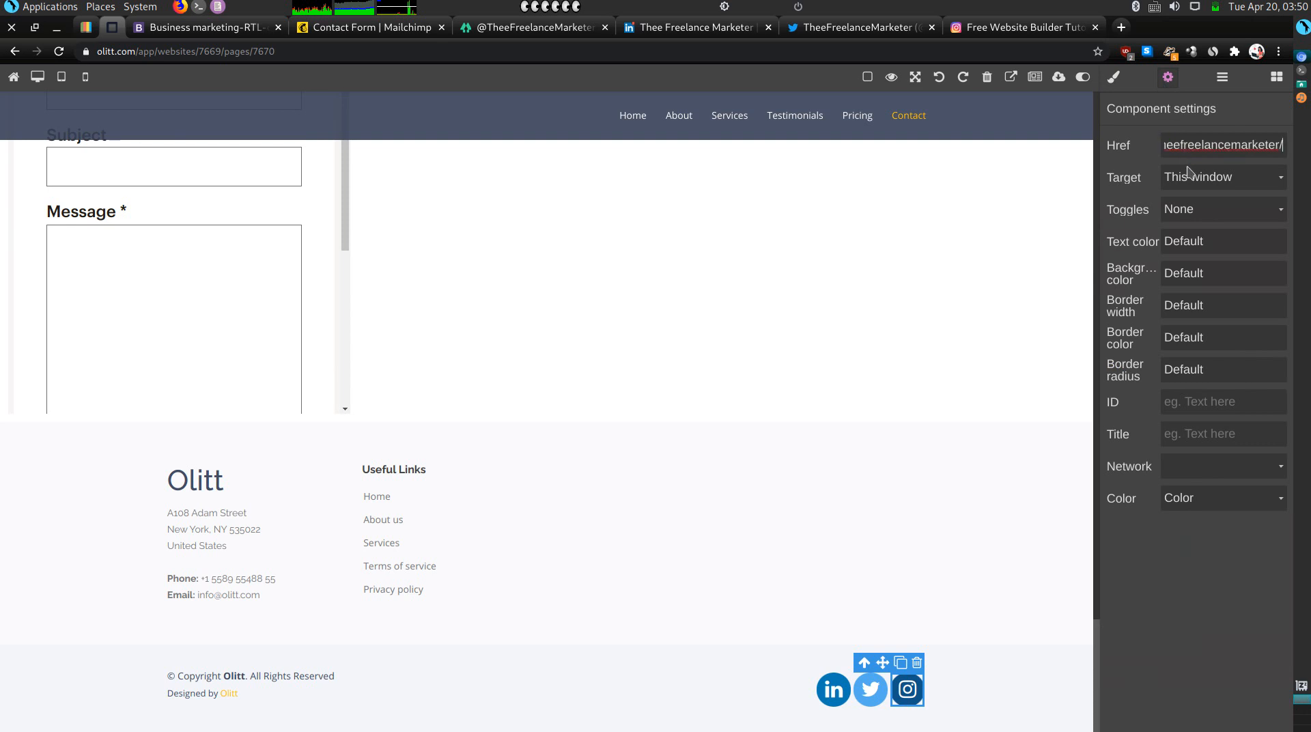
pyautogui.click(1186, 179)
pyautogui.click(1190, 218)
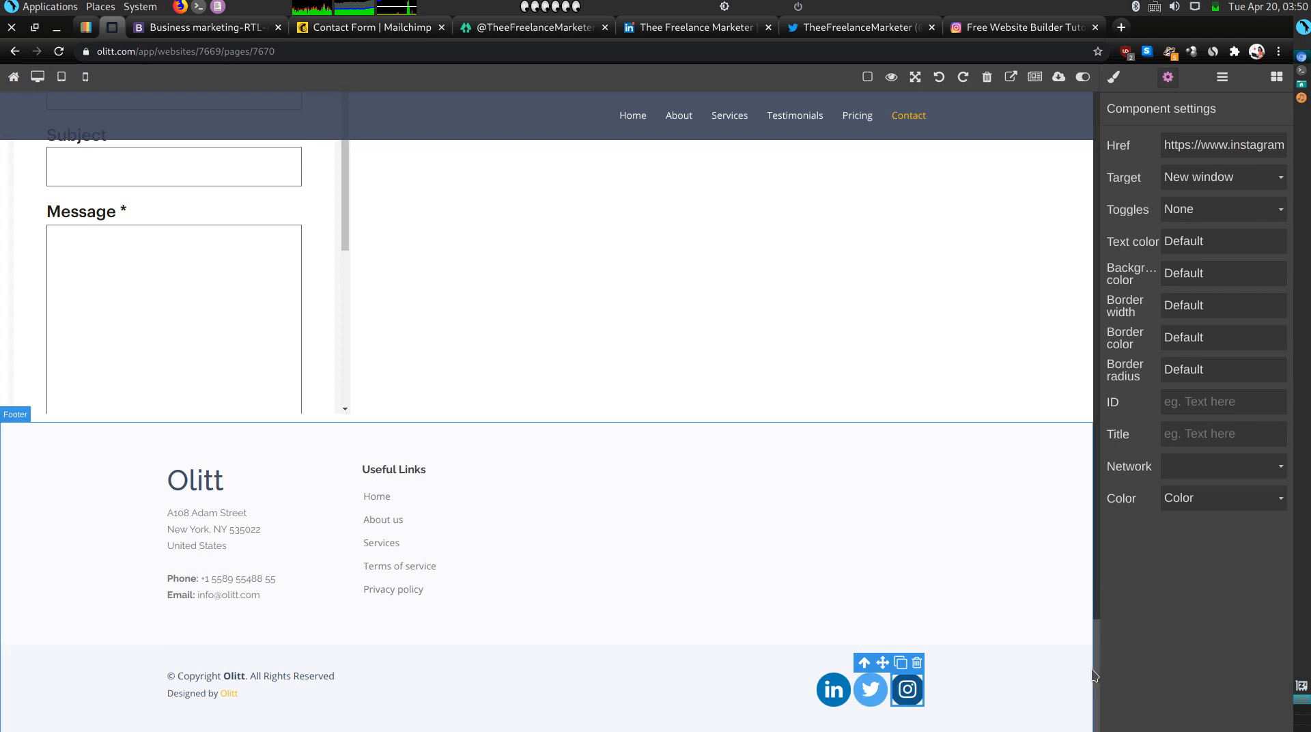
# Undo an accidental footer move, check the Get Started button's link, then open the published site.
pyautogui.moveTo(1094, 673); pyautogui.dragTo(1059, 474)
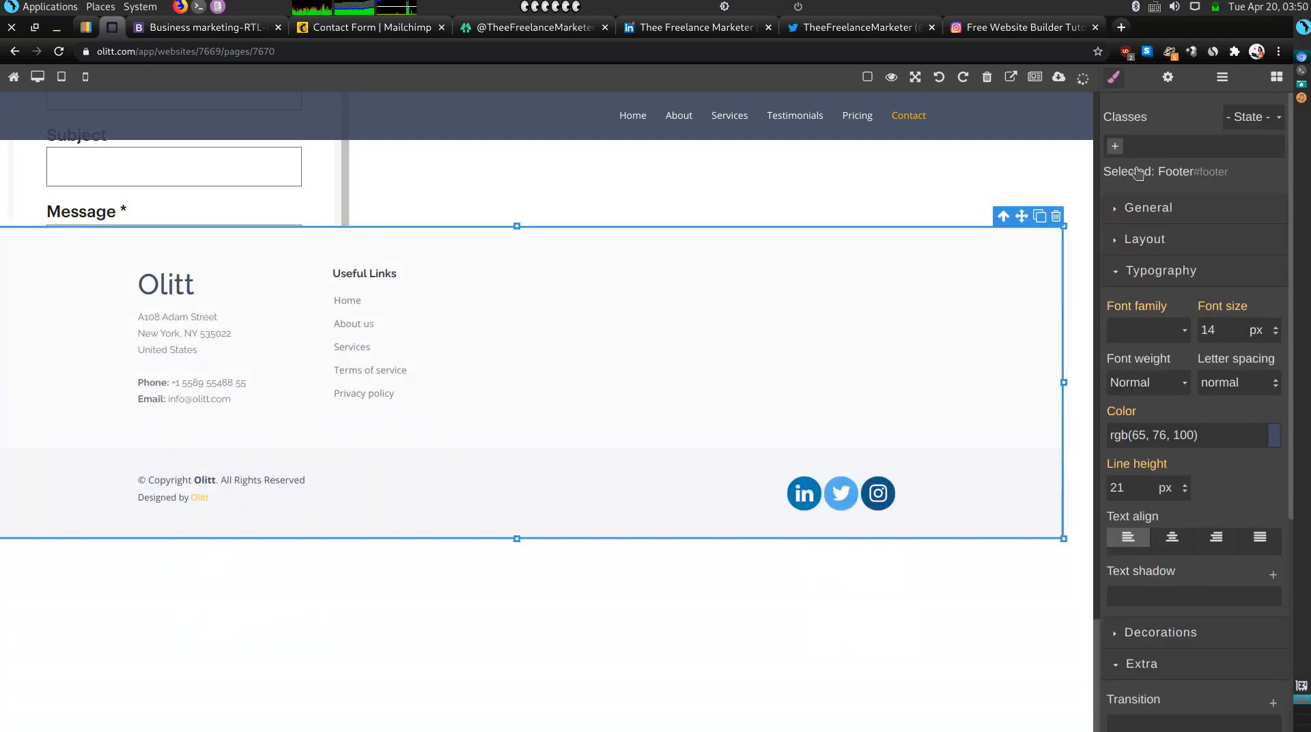
pyautogui.click(941, 78)
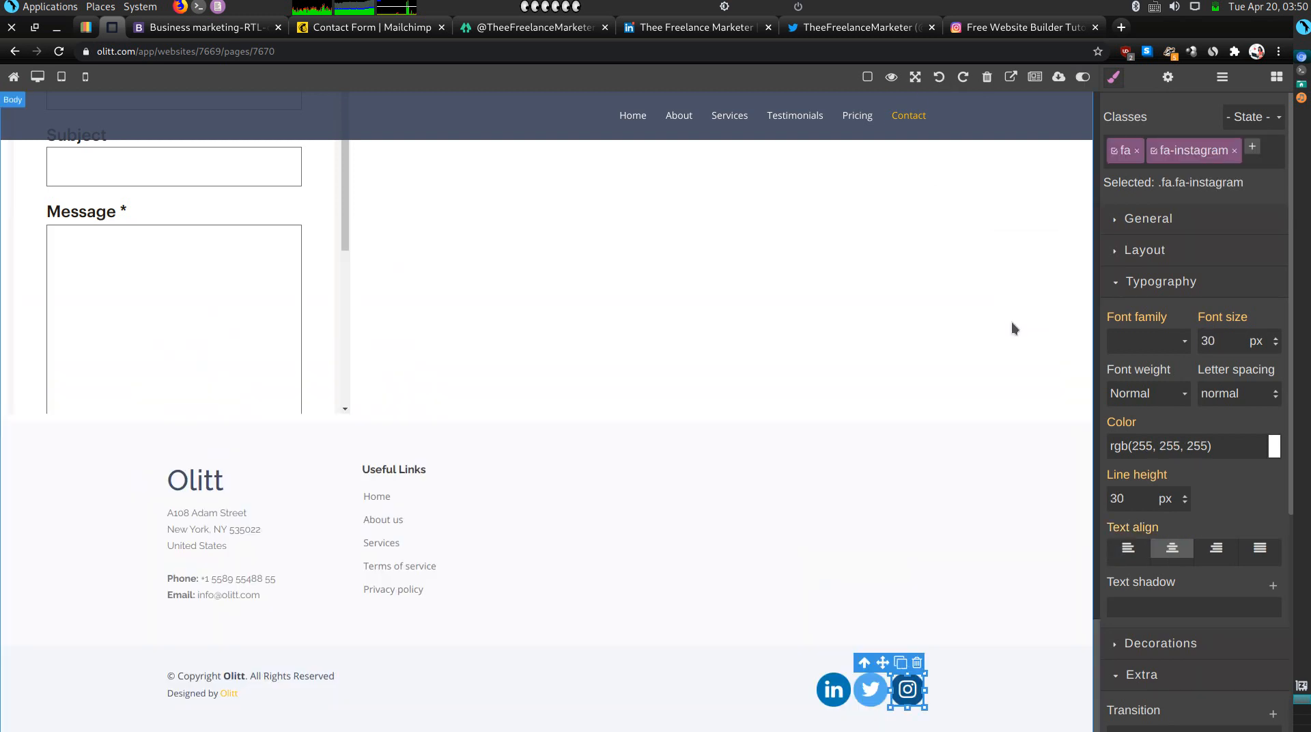
pyautogui.scroll(20, 1013, 324)
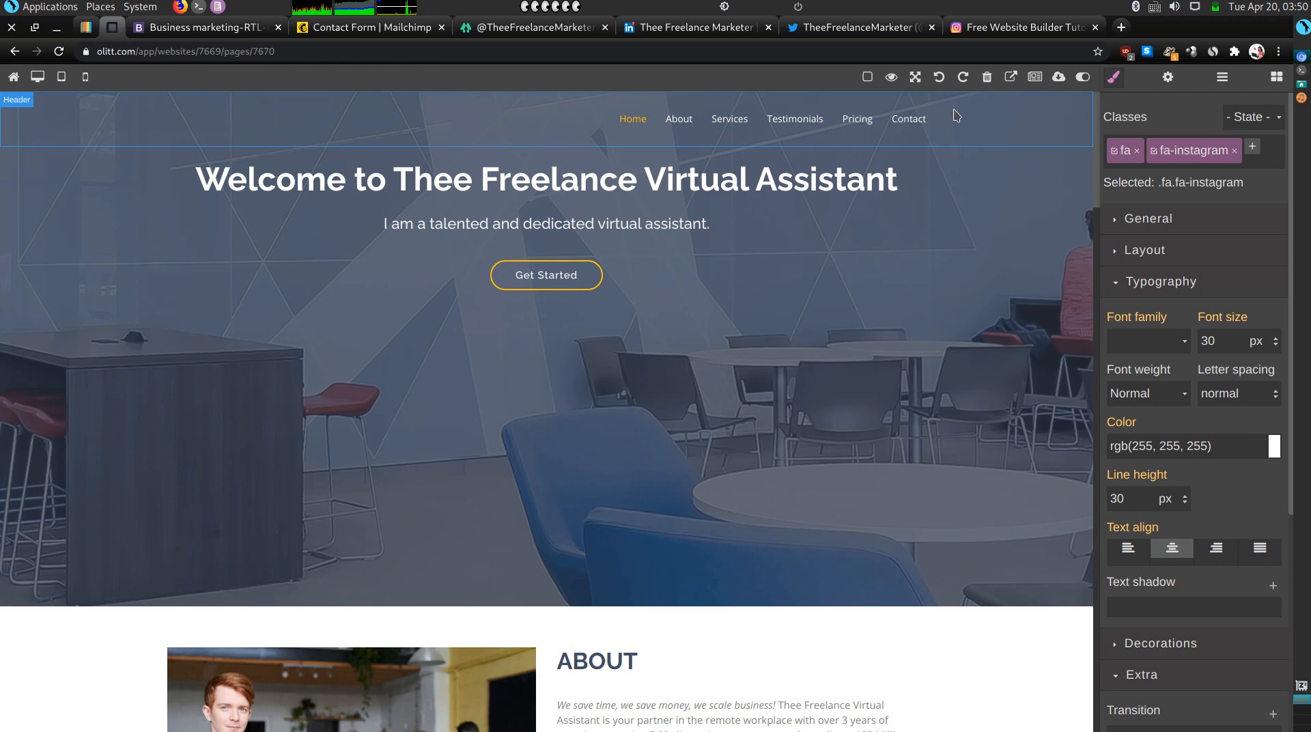
pyautogui.click(572, 282)
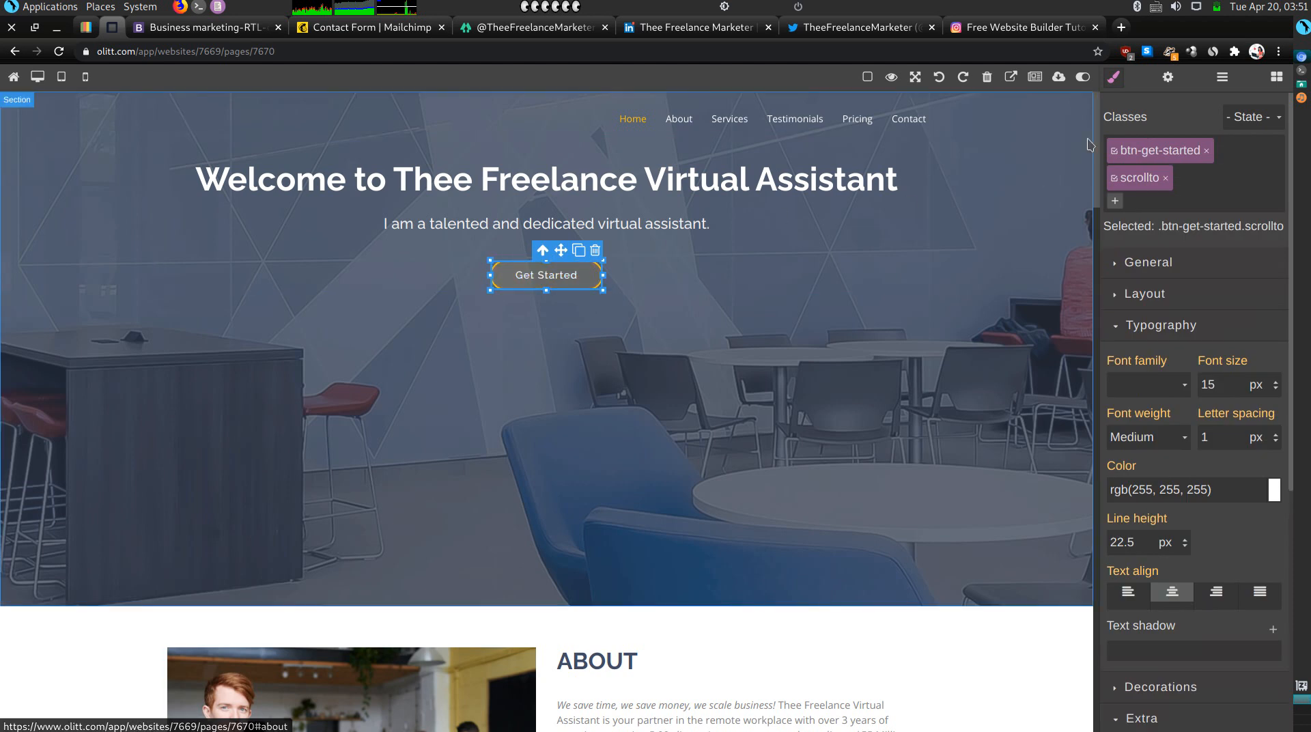
pyautogui.click(1168, 78)
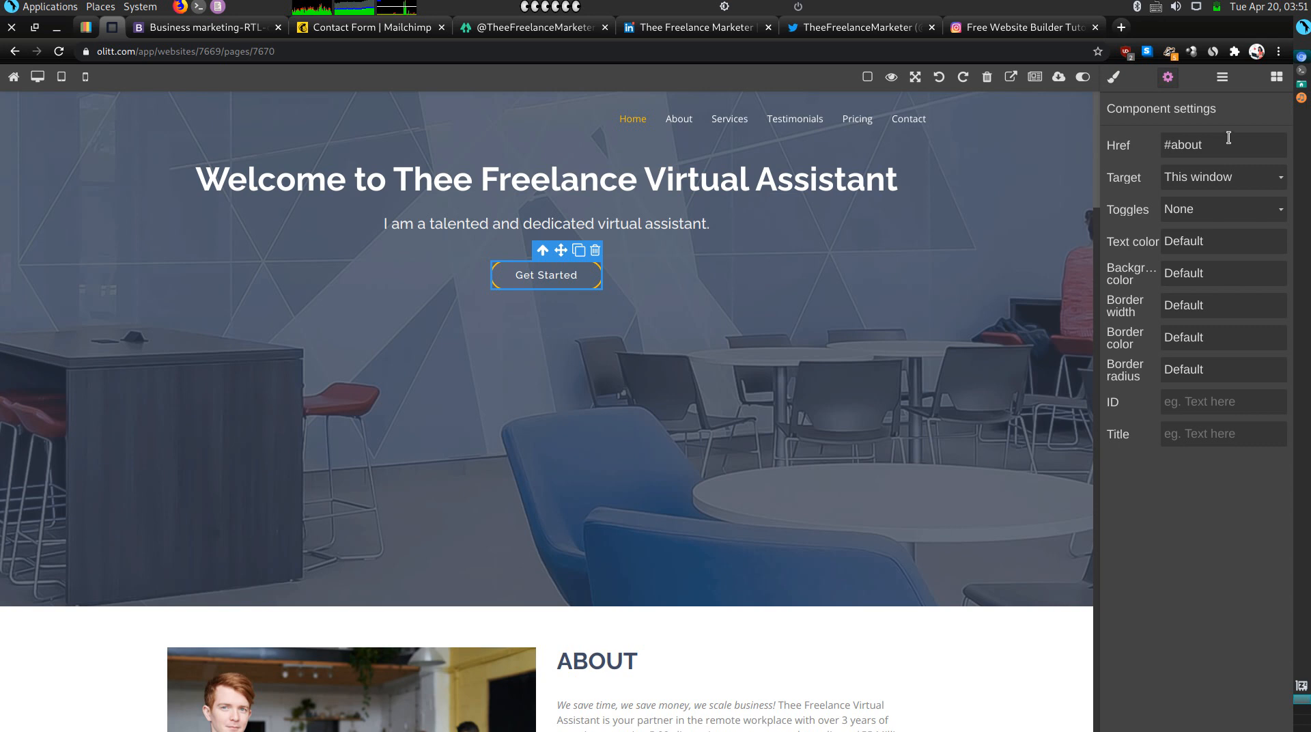
pyautogui.click(1010, 76)
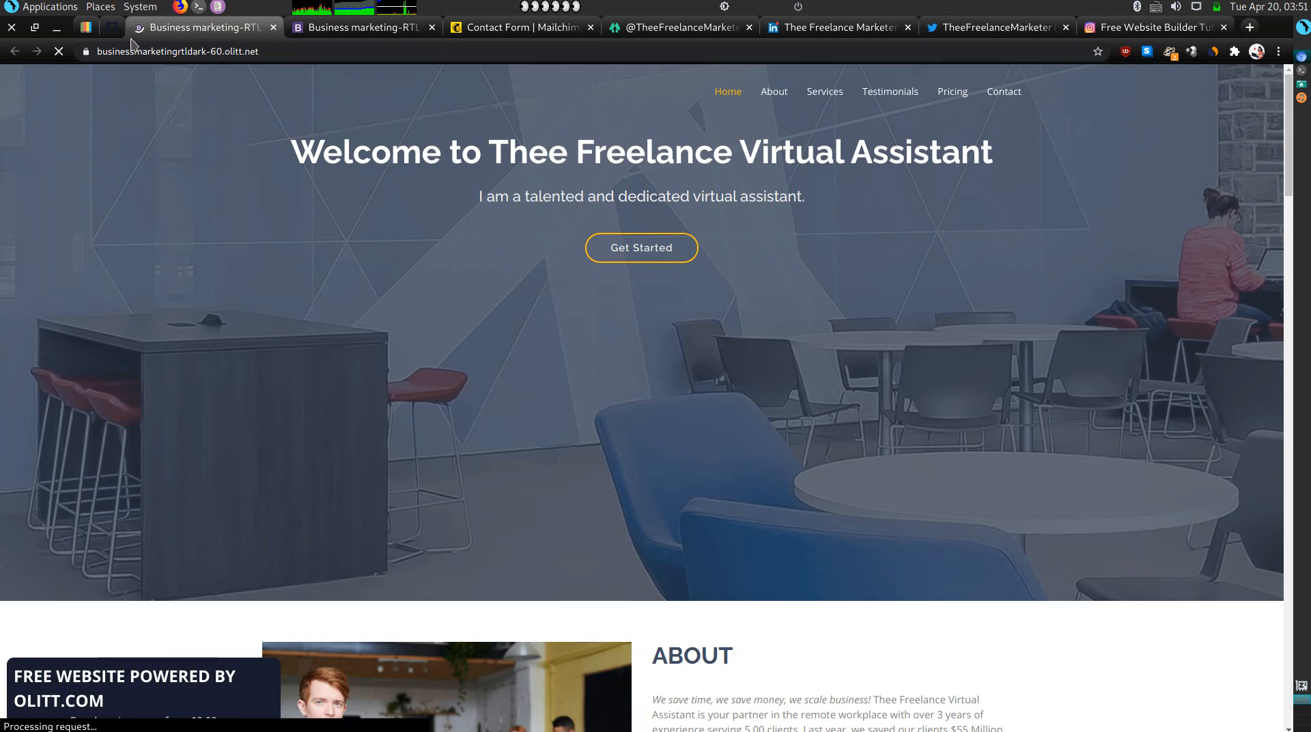
pyautogui.scroll(-20, 698, 320)
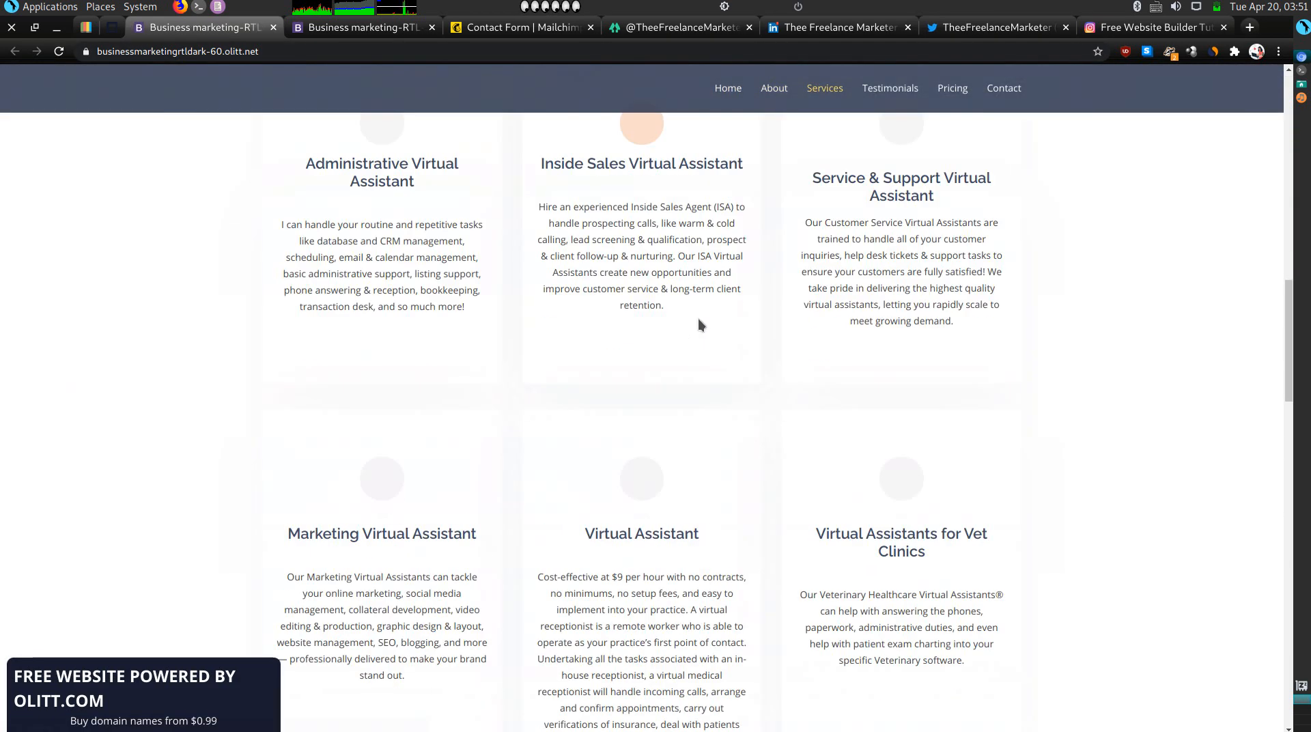
pyautogui.scroll(-15, 697, 319)
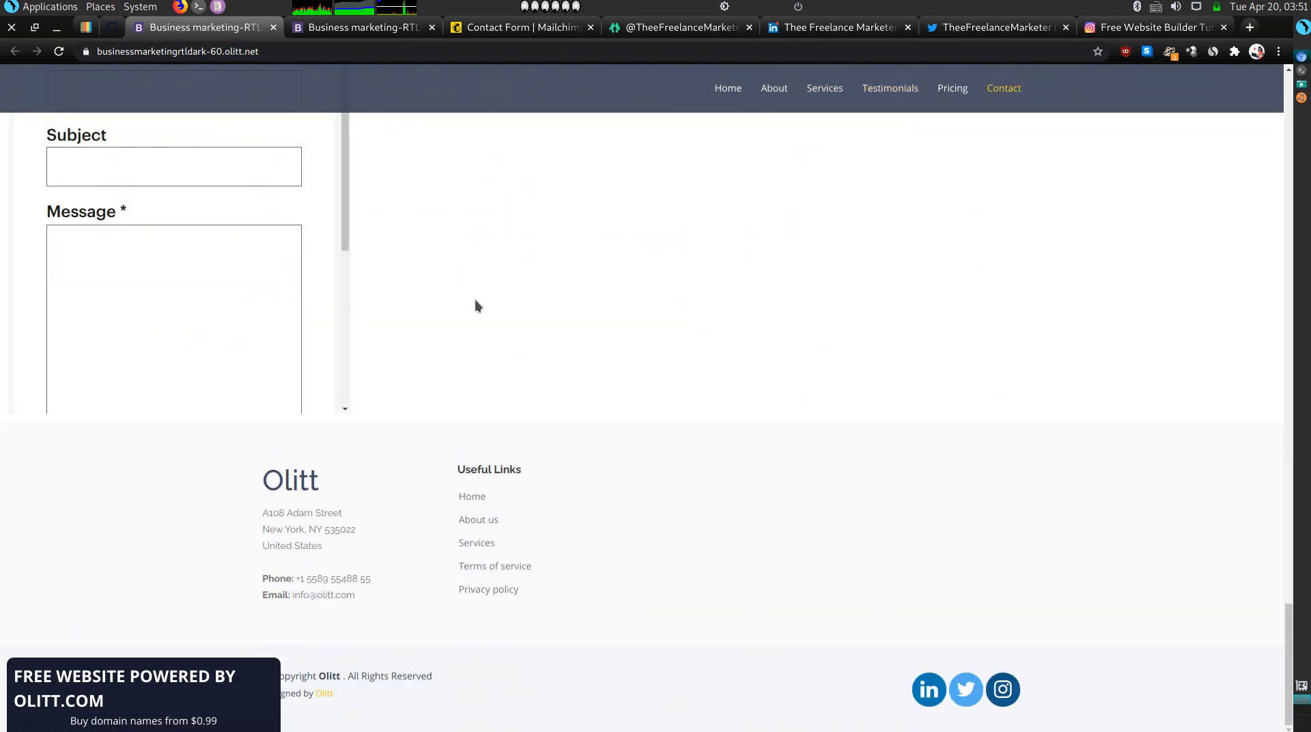
pyautogui.scroll(-4, 146, 229)
pyautogui.scroll(4, 146, 230)
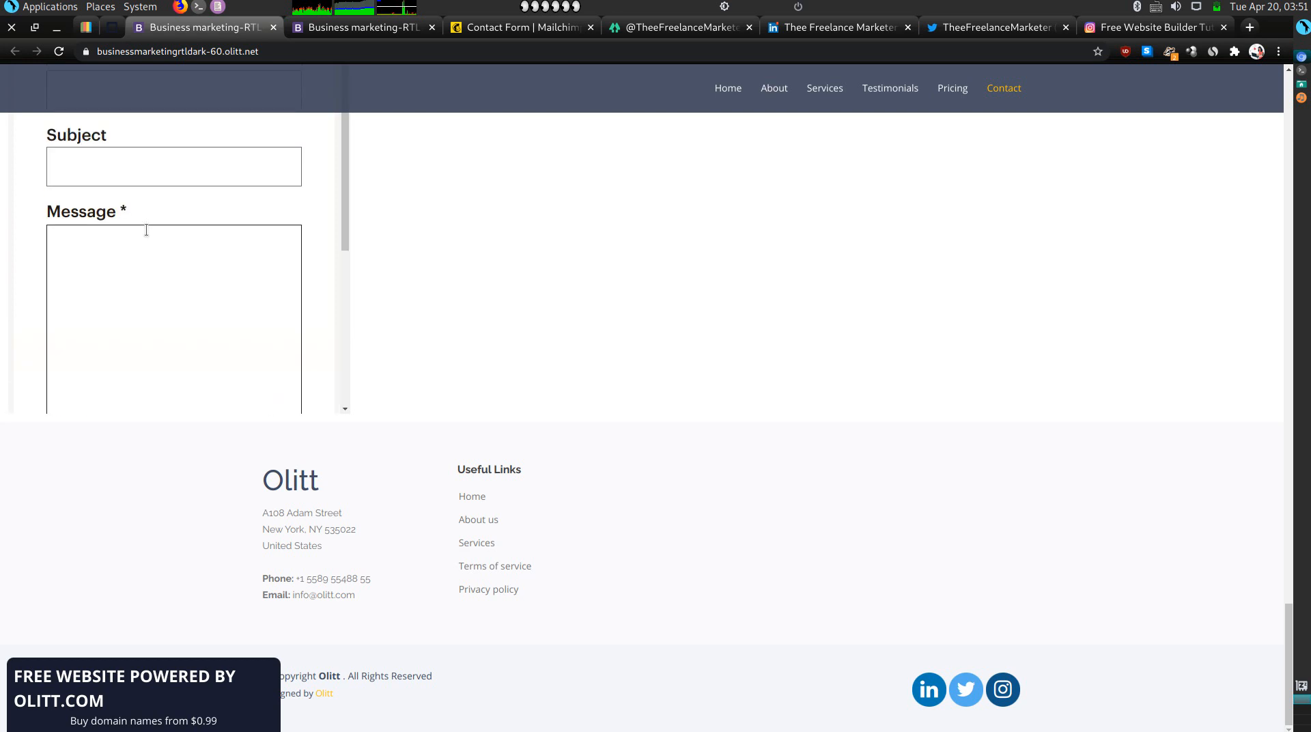
pyautogui.scroll(8, 350, 207)
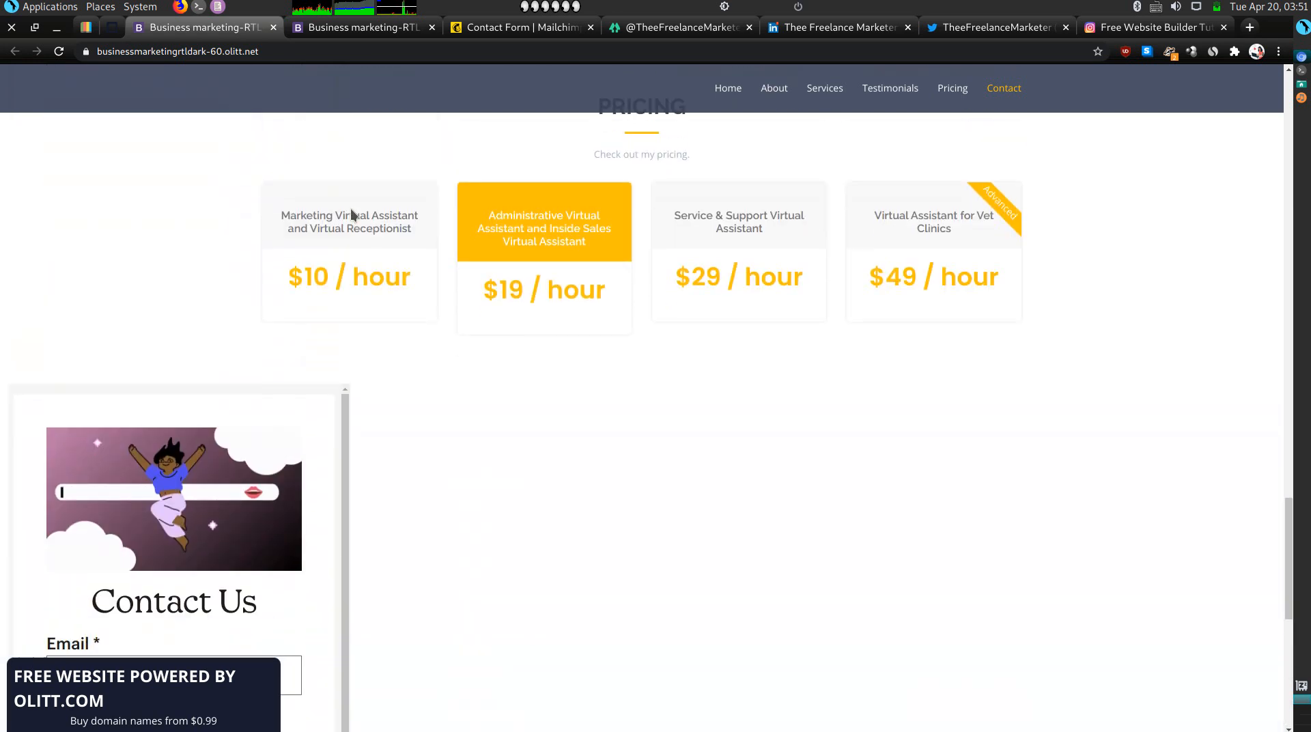
pyautogui.scroll(-4, 352, 210)
pyautogui.scroll(-3, 283, 328)
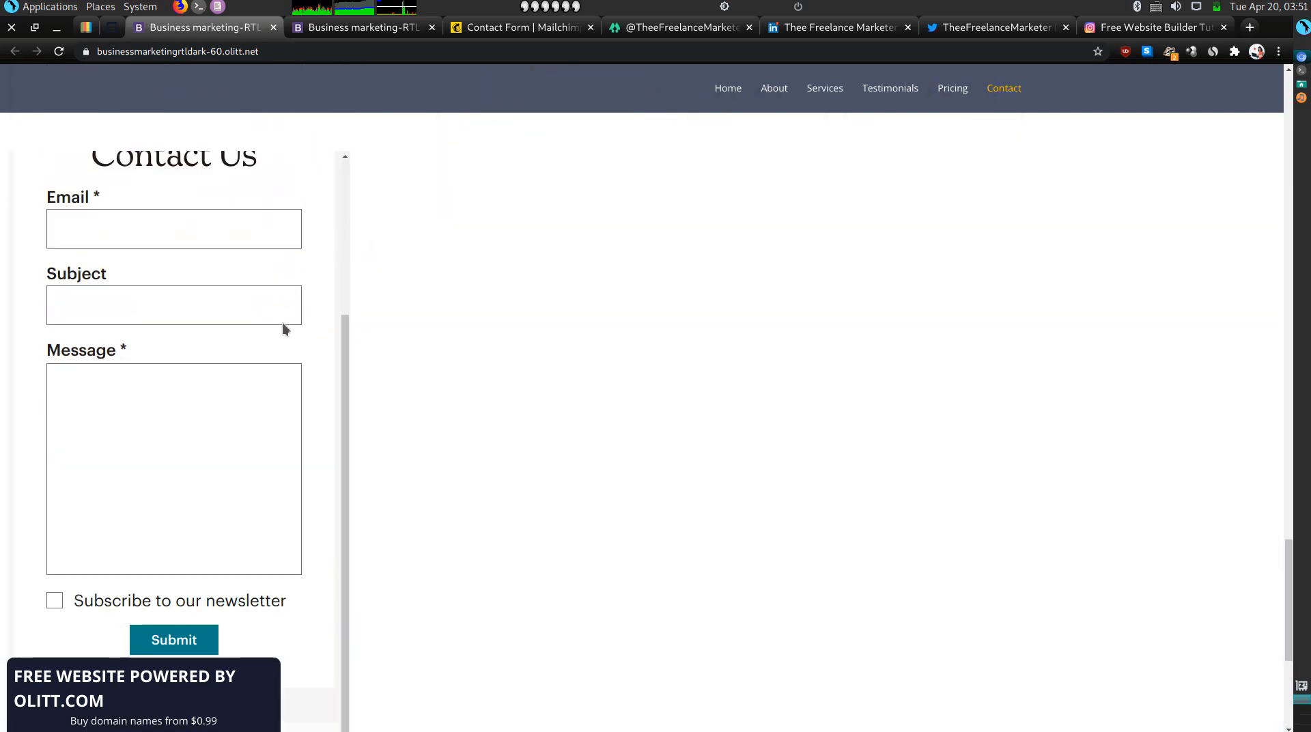
pyautogui.scroll(-1, 283, 327)
pyautogui.scroll(-3, 727, 472)
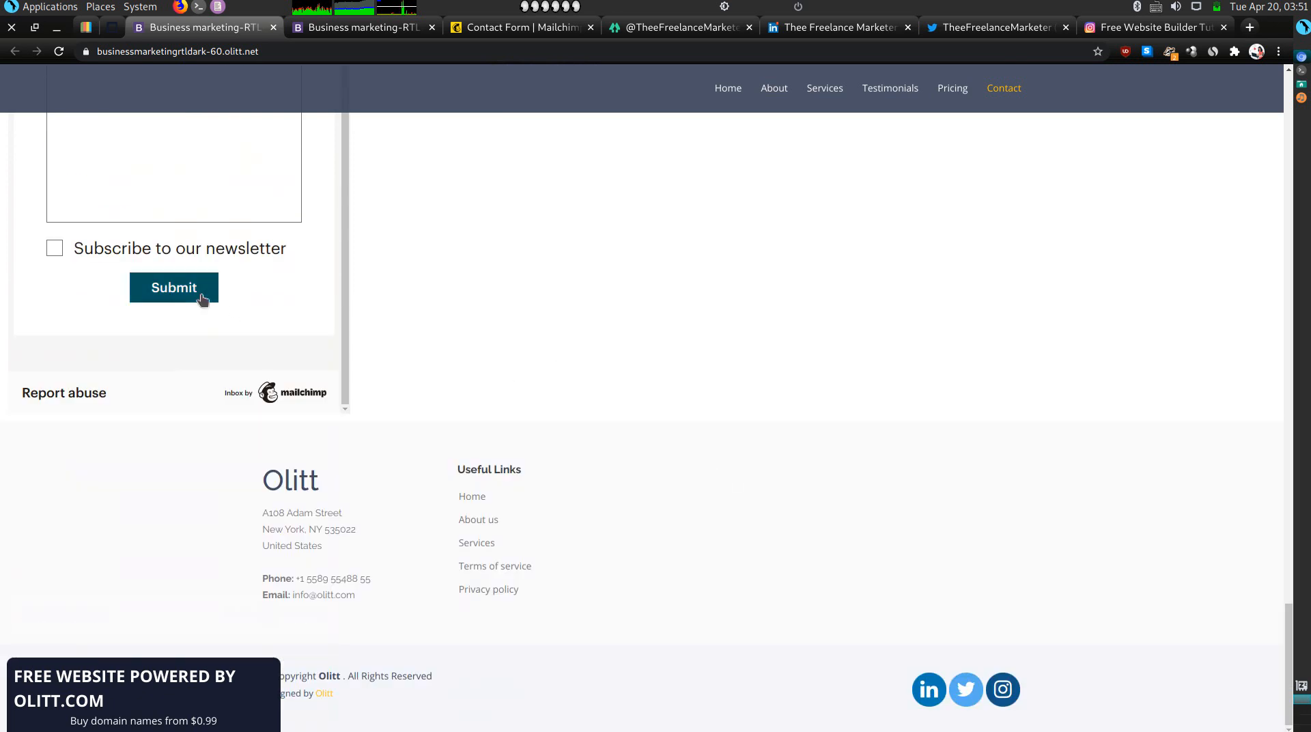
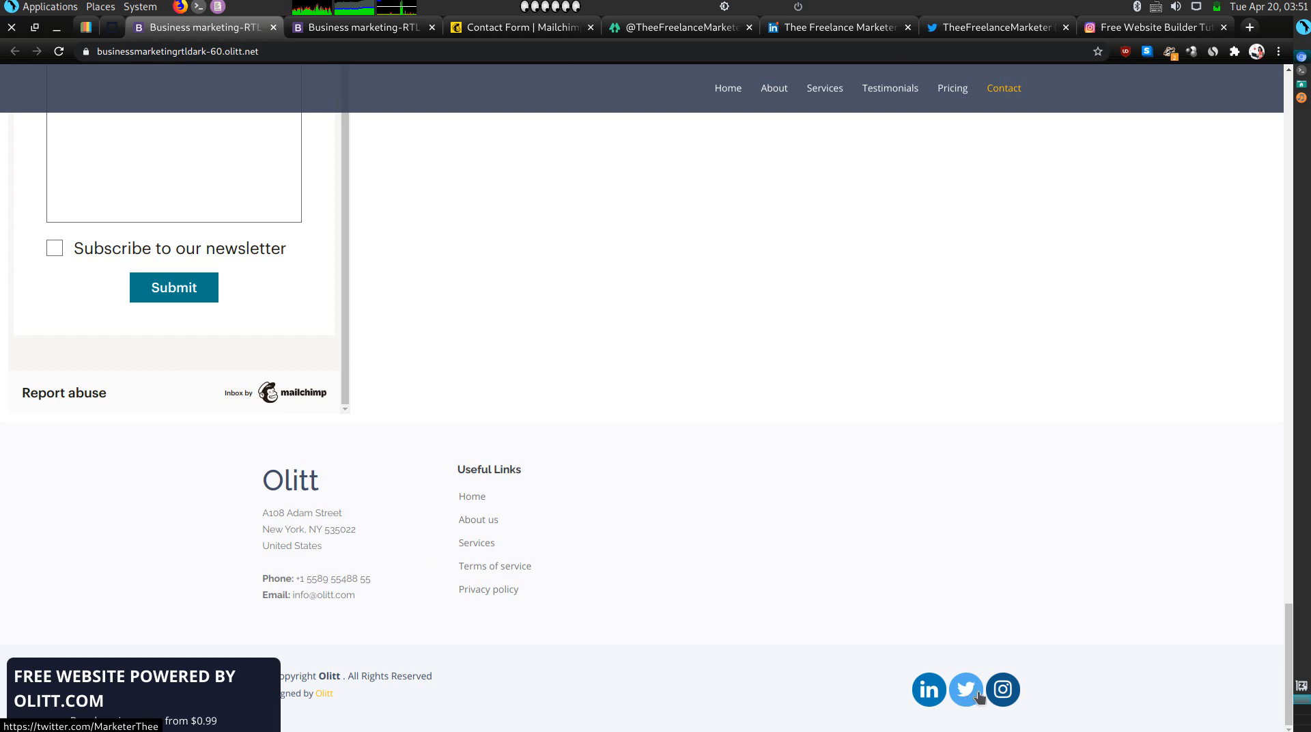
# Test the footer Instagram link, then close the leftover social-media and contact-form tabs.
pyautogui.click(1013, 699)
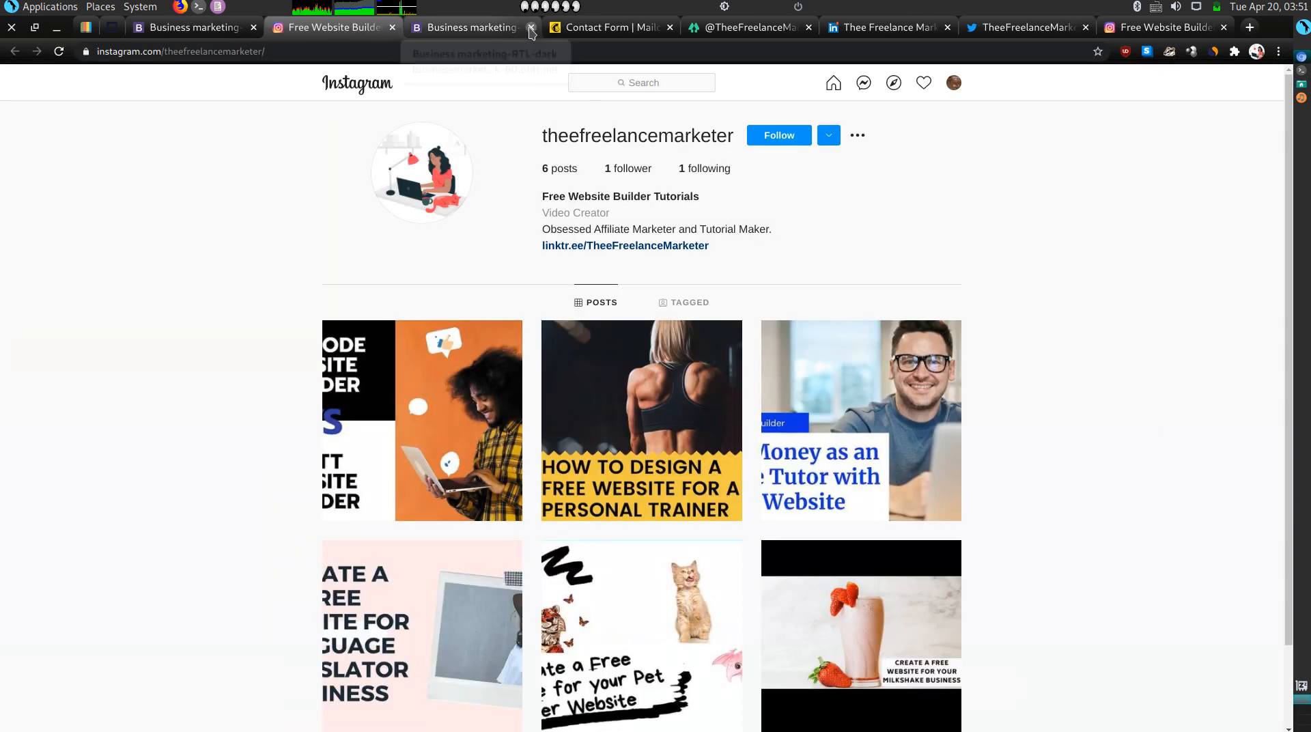
pyautogui.click(531, 27)
pyautogui.click(531, 28)
pyautogui.click(531, 27)
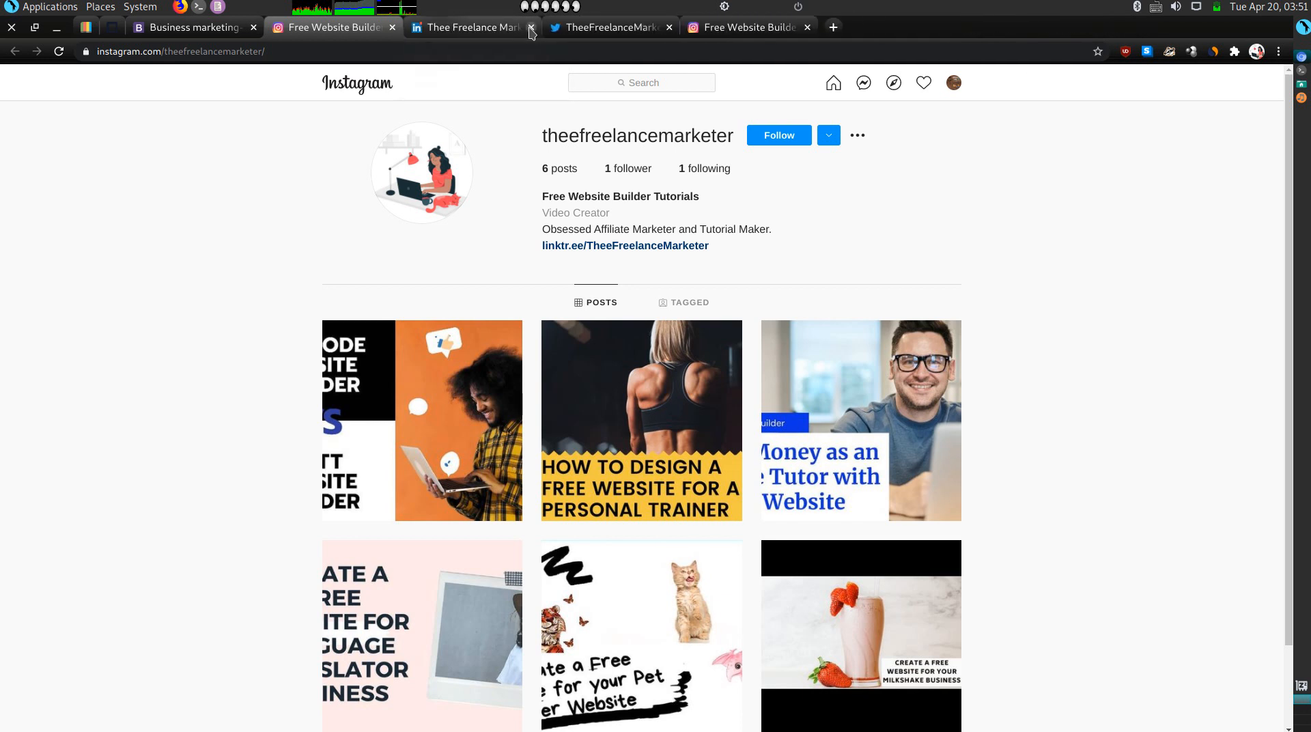
pyautogui.click(531, 27)
pyautogui.click(531, 28)
pyautogui.click(531, 27)
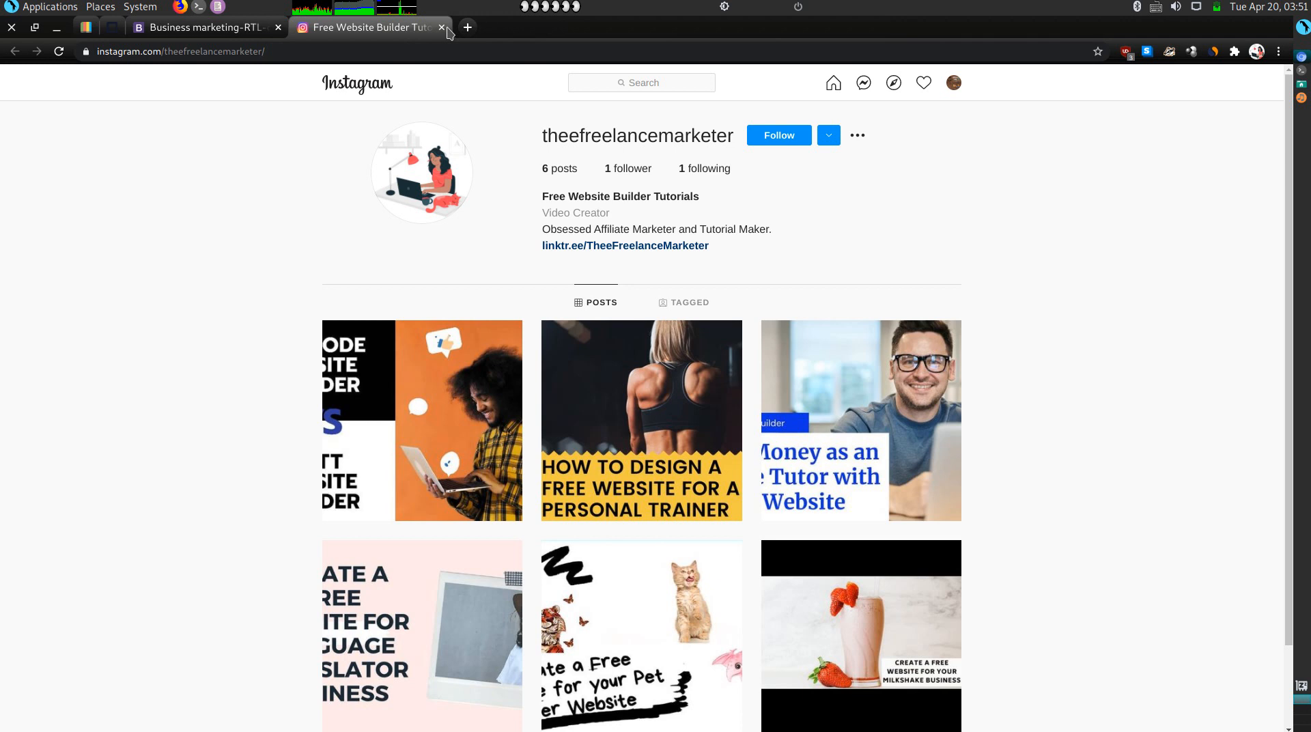
# Close the Instagram tab and go to Olitt's My websites list.
pyautogui.click(442, 28)
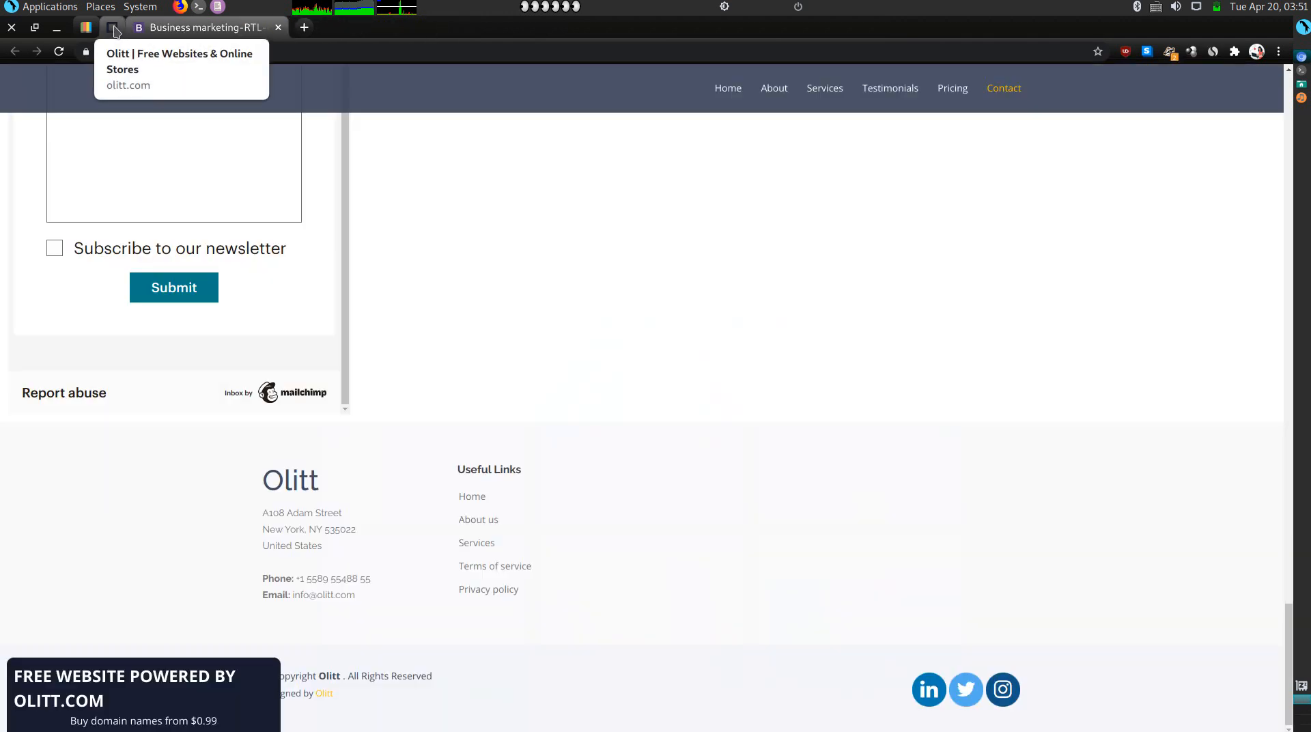
pyautogui.click(114, 28)
pyautogui.click(10, 90)
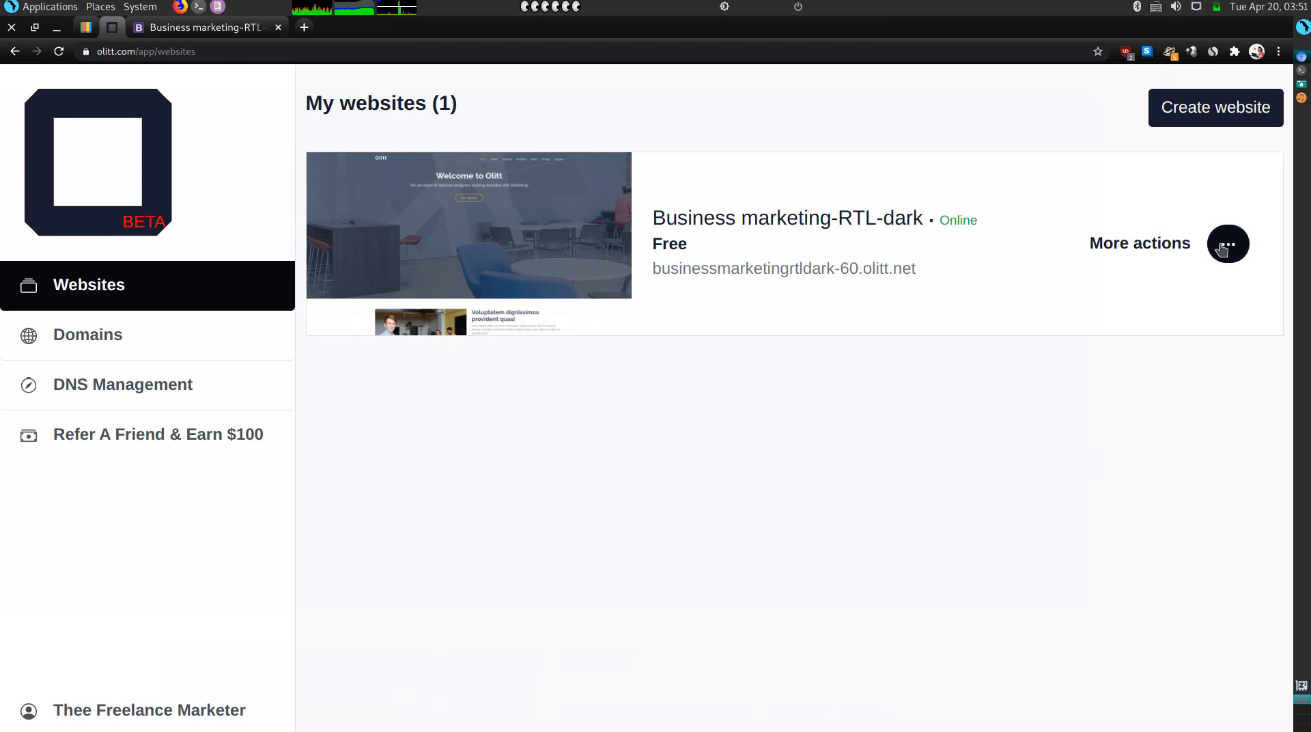
# Open the site's SEO settings and change the title to 'Thee Freelance Virtual Assistant'.
pyautogui.click(1223, 249)
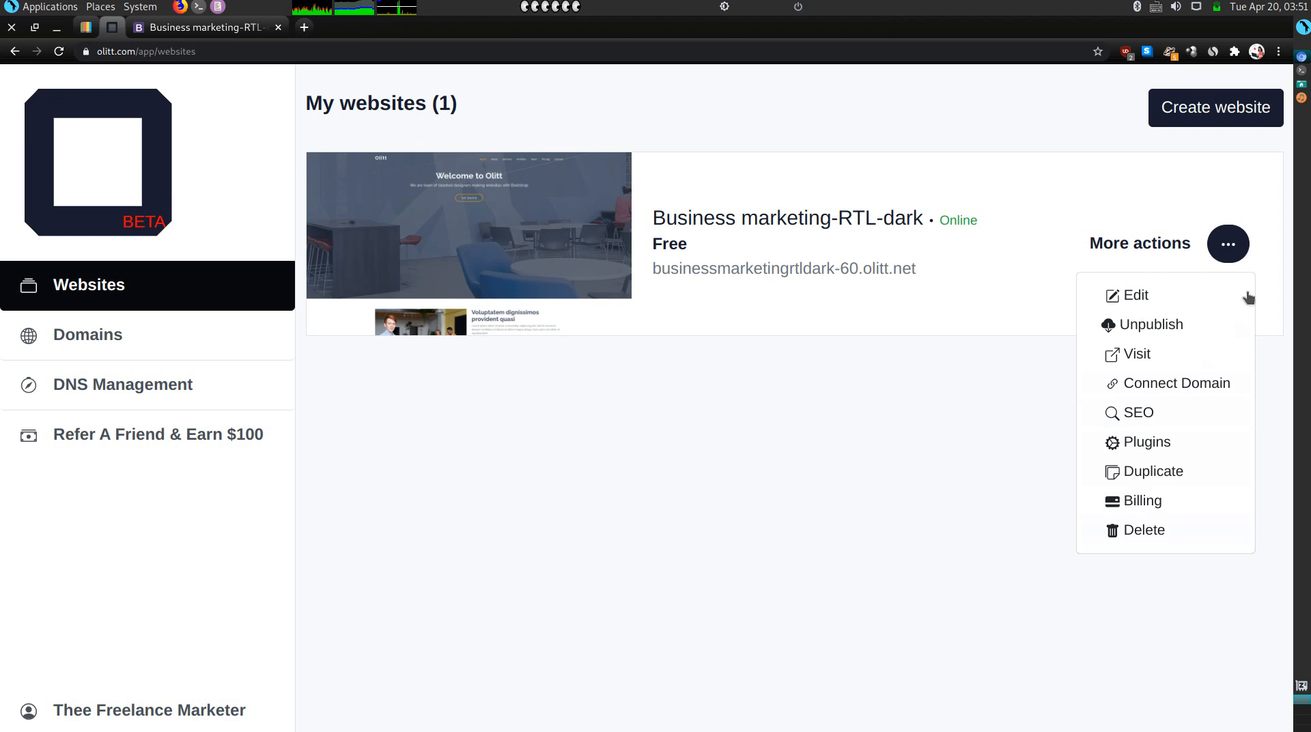
pyautogui.click(1145, 412)
pyautogui.click(585, 472)
pyautogui.doubleClick(585, 471)
pyautogui.press('BackSpace')
pyautogui.press('BackSpace')
pyautogui.press('BackSpace')
pyautogui.press('BackSpace')
pyautogui.press('BackSpace')
pyautogui.press('BackSpace')
pyautogui.press('BackSpace')
pyautogui.press('BackSpace')
pyautogui.press('BackSpace')
pyautogui.press('BackSpace')
pyautogui.press('BackSpace')
pyautogui.press('BackSpace')
pyautogui.press('BackSpace')
pyautogui.press('BackSpace')
pyautogui.press('BackSpace')
pyautogui.press('BackSpace')
pyautogui.press('BackSpace')
pyautogui.press('BackSpace')
pyautogui.press('BackSpace')
pyautogui.press('BackSpace')
pyautogui.press('BackSpace')
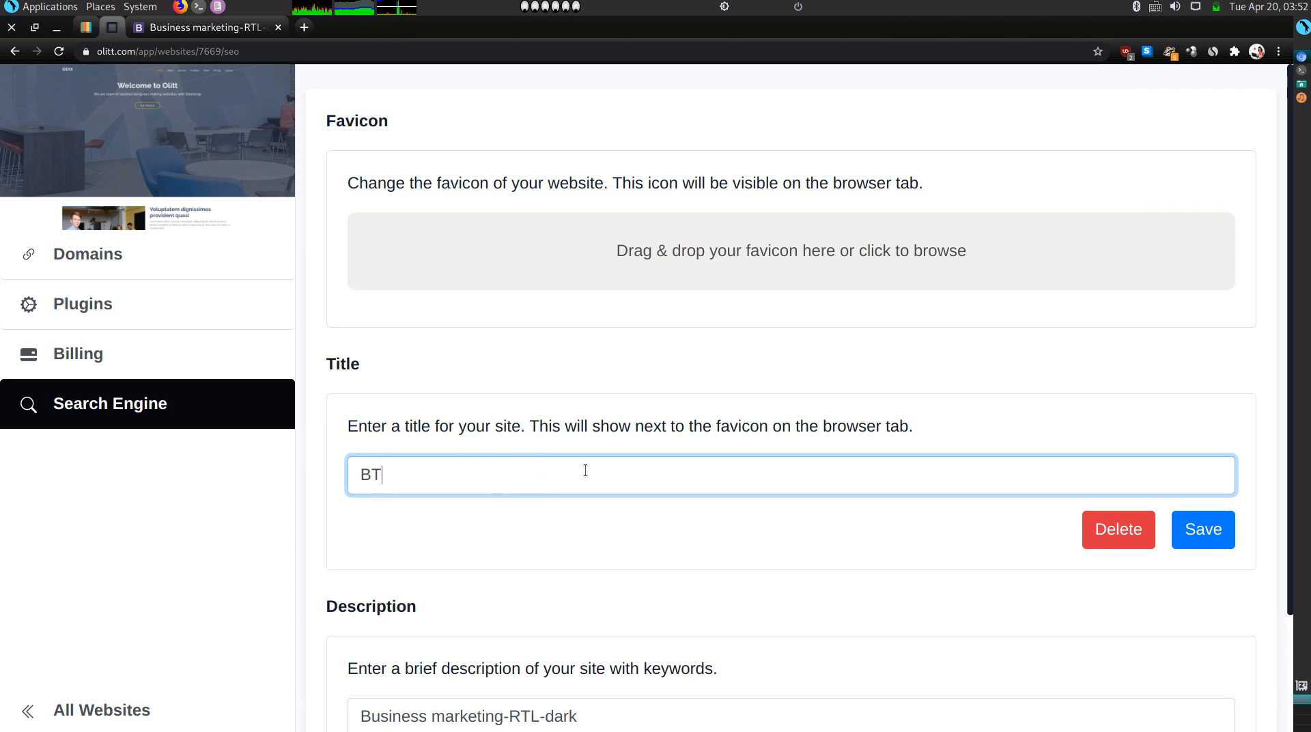
pyautogui.press('BackSpace')
pyautogui.press('BackSpace')
pyautogui.write('heeF')
pyautogui.press('BackSpace')
pyautogui.write('Freelance ')
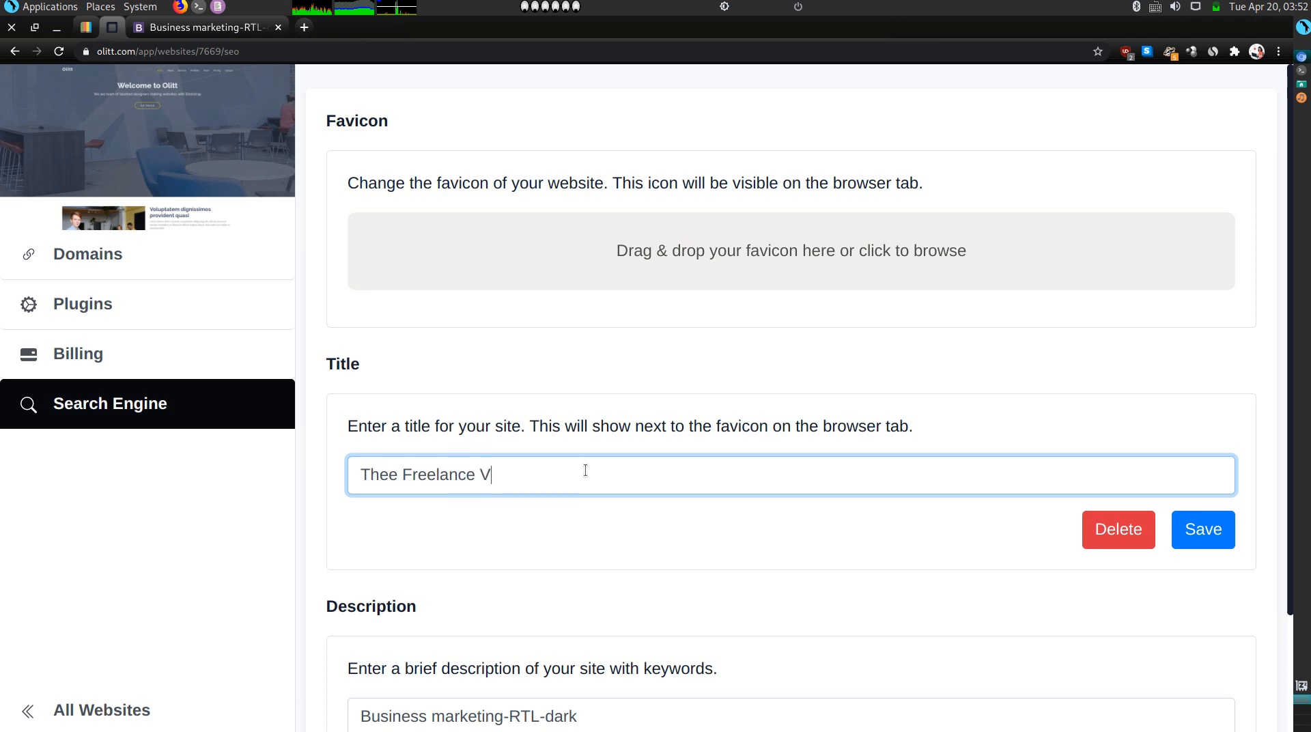
pyautogui.write('Virtual Assistant')
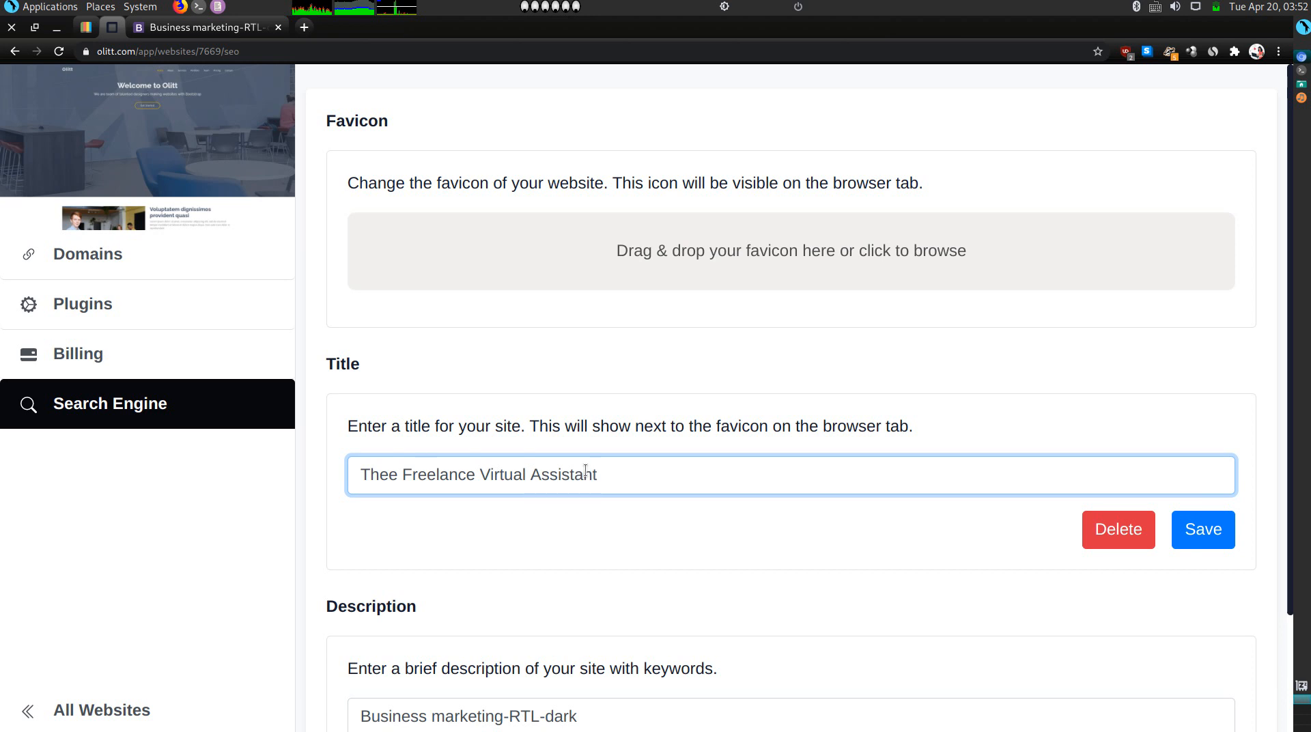
# Make the SEO description 'Thee Freelance Virtual Assistant' too, and save both fields.
pyautogui.hotkey('ctrl', 'a')
pyautogui.hotkey('ctrl', 'c')
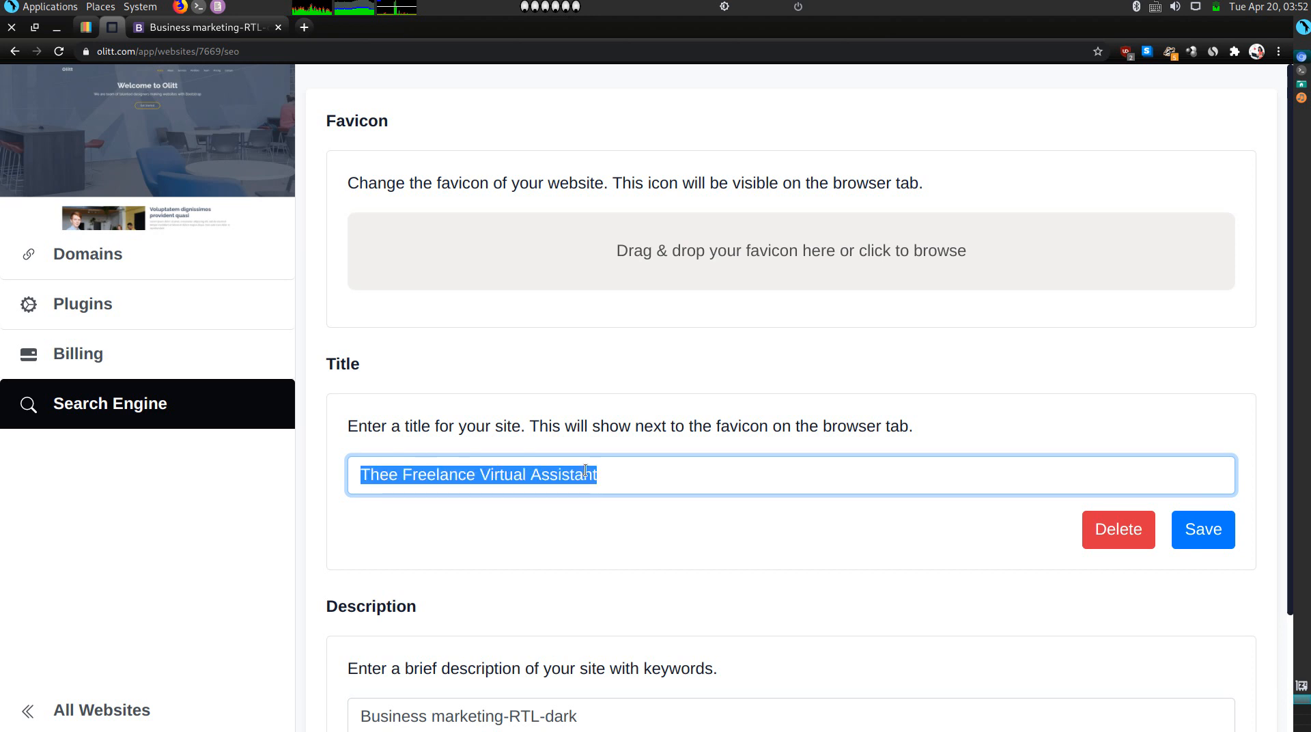
pyautogui.scroll(-3, 601, 513)
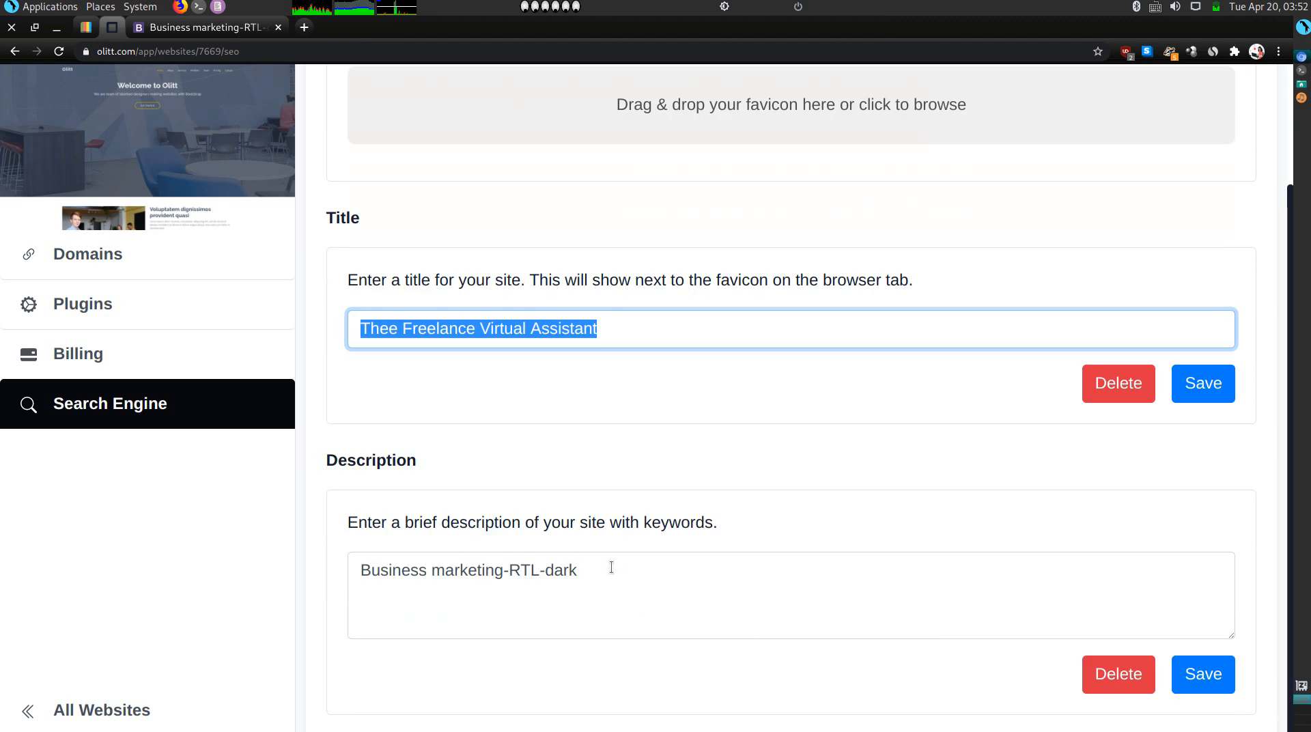
pyautogui.doubleClick(611, 567)
pyautogui.hotkey('ctrl', 'v')
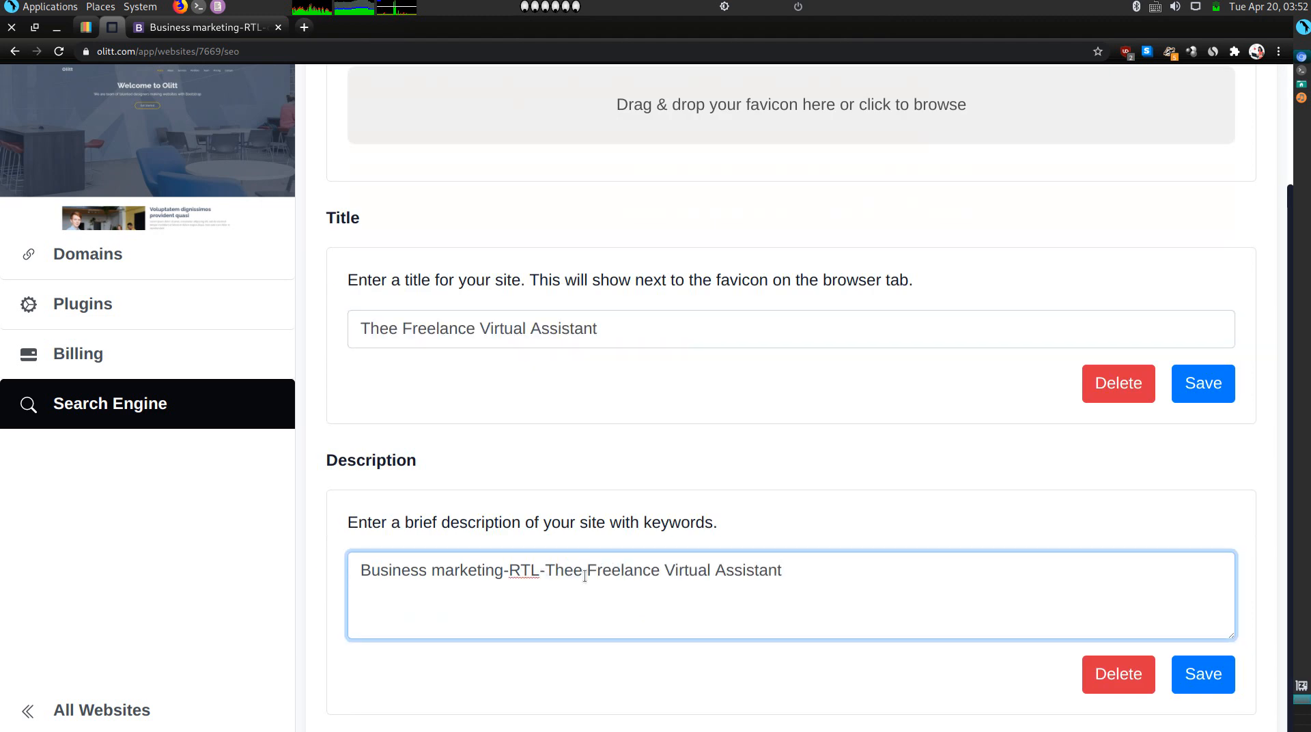
pyautogui.hotkey('shift', 'Left')
pyautogui.hotkey('shift', 'Left')
pyautogui.hotkey('shift', 'Left')
pyautogui.hotkey('shift', 'Left')
pyautogui.hotkey('shift', 'Left')
pyautogui.hotkey('shift', 'Left')
pyautogui.hotkey('shift', 'Left')
pyautogui.hotkey('shift', 'Left')
pyautogui.hotkey('shift', 'Left')
pyautogui.hotkey('shift', 'Left')
pyautogui.hotkey('shift', 'Left')
pyautogui.hotkey('shift', 'Left')
pyautogui.hotkey('shift', 'Left')
pyautogui.hotkey('shift', 'Left')
pyautogui.hotkey('shift', 'Left')
pyautogui.hotkey('shift', 'Left')
pyautogui.hotkey('shift', 'Left')
pyautogui.hotkey('shift', 'Left')
pyautogui.hotkey('shift', 'Left')
pyautogui.hotkey('shift', 'Left')
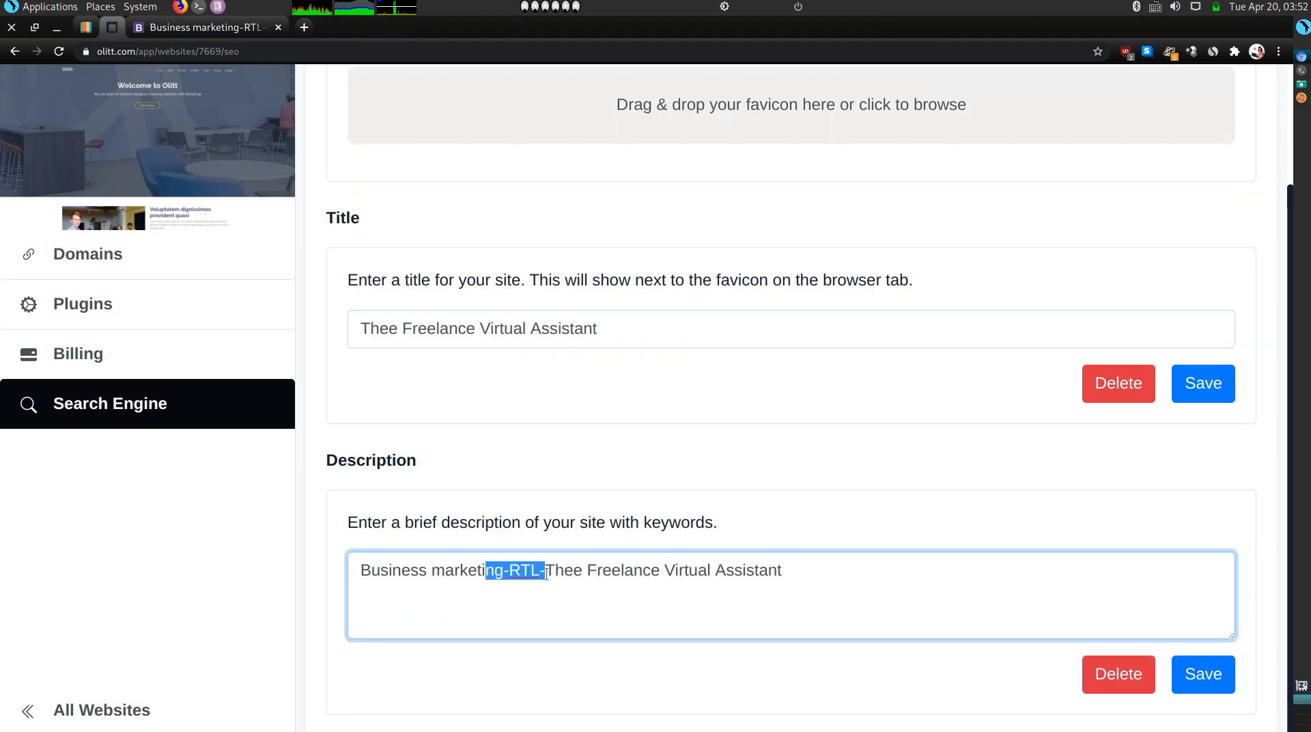
pyautogui.press('BackSpace')
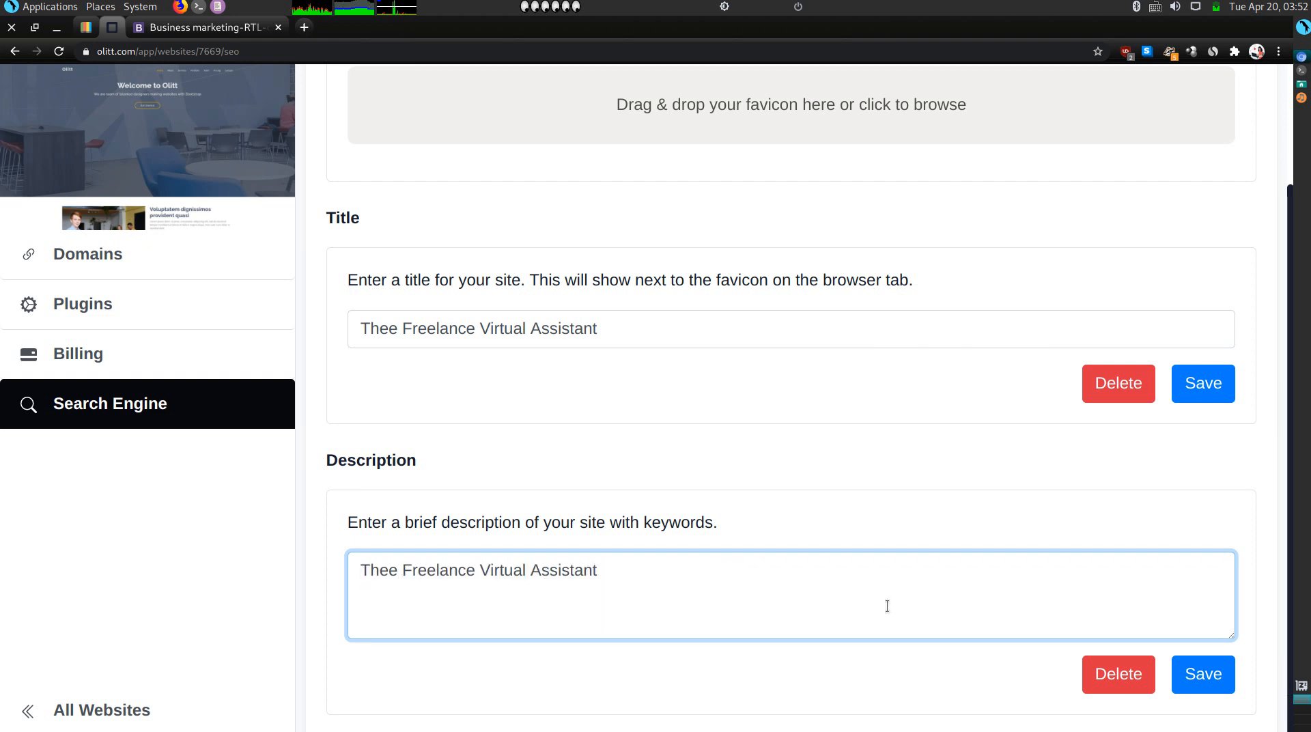
pyautogui.click(1192, 381)
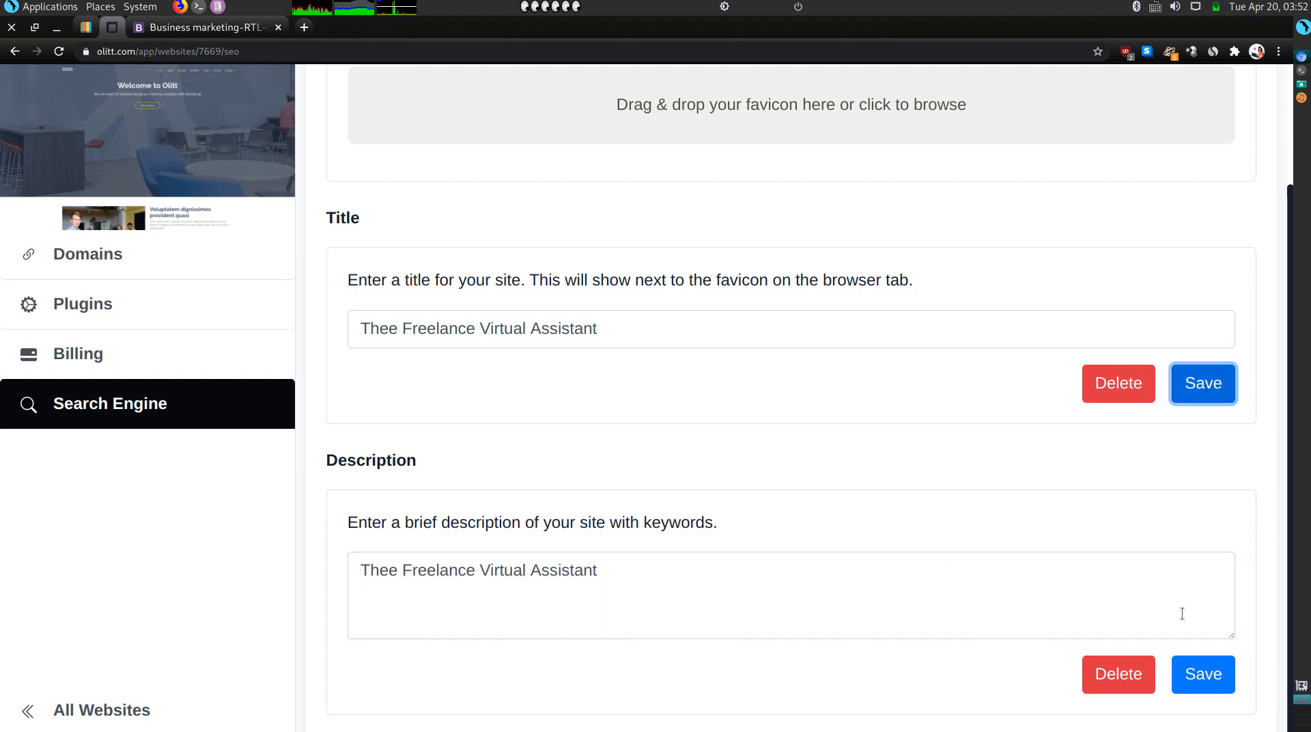
pyautogui.click(1180, 685)
# Reload the live site to confirm the new title, then return to Boxmode.
pyautogui.scroll(2, 648, 396)
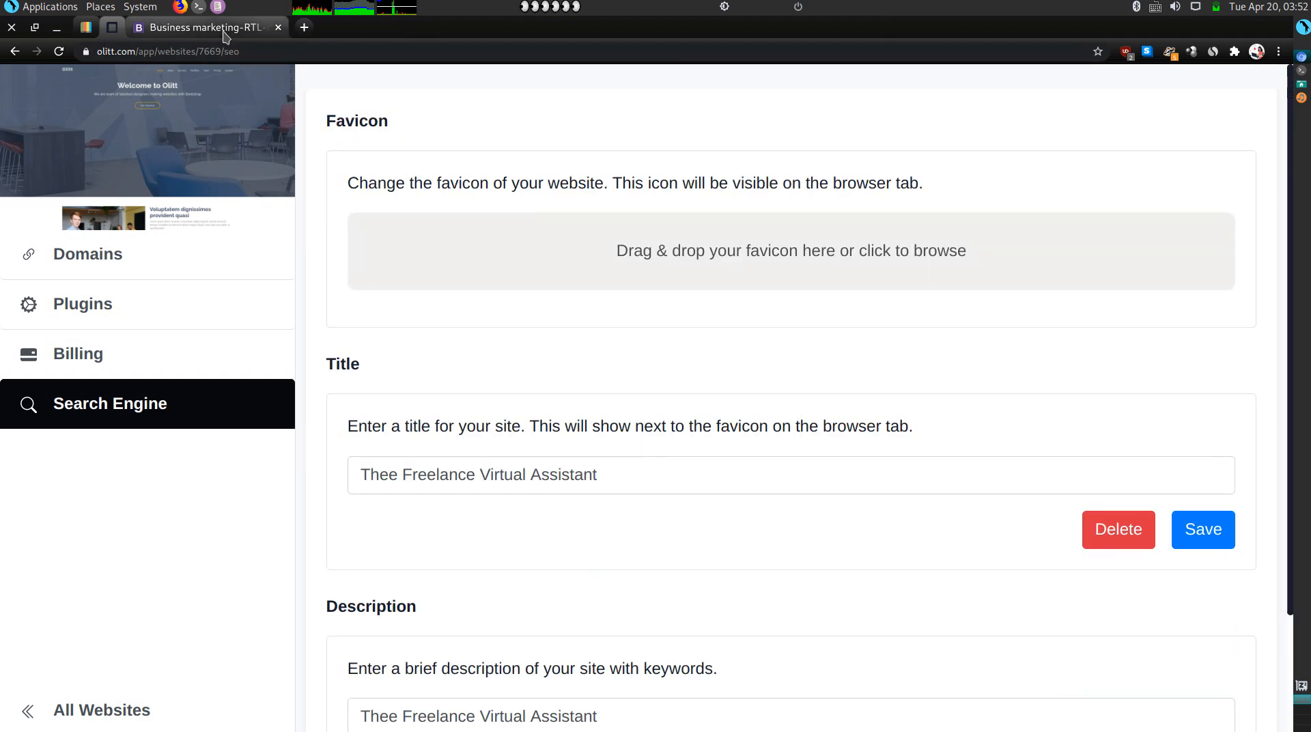
pyautogui.click(198, 28)
pyautogui.click(63, 56)
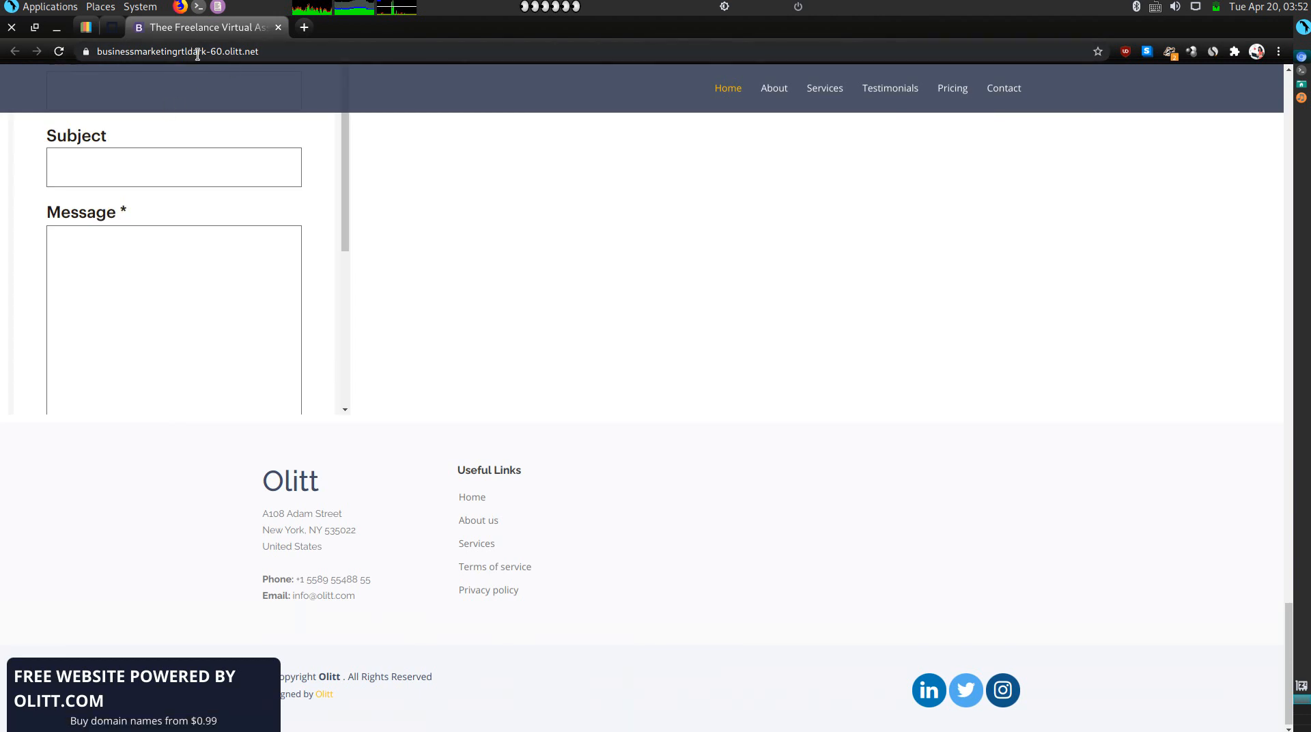
pyautogui.click(197, 54)
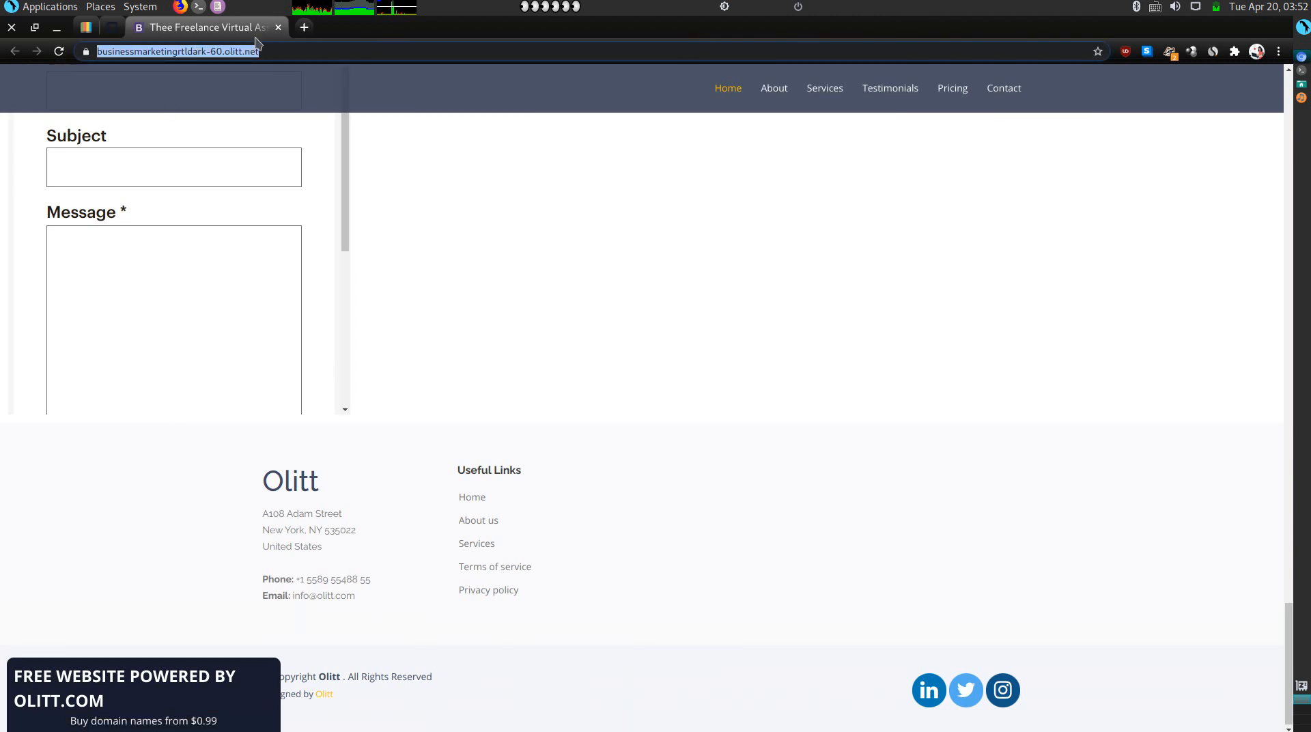
pyautogui.click(487, 303)
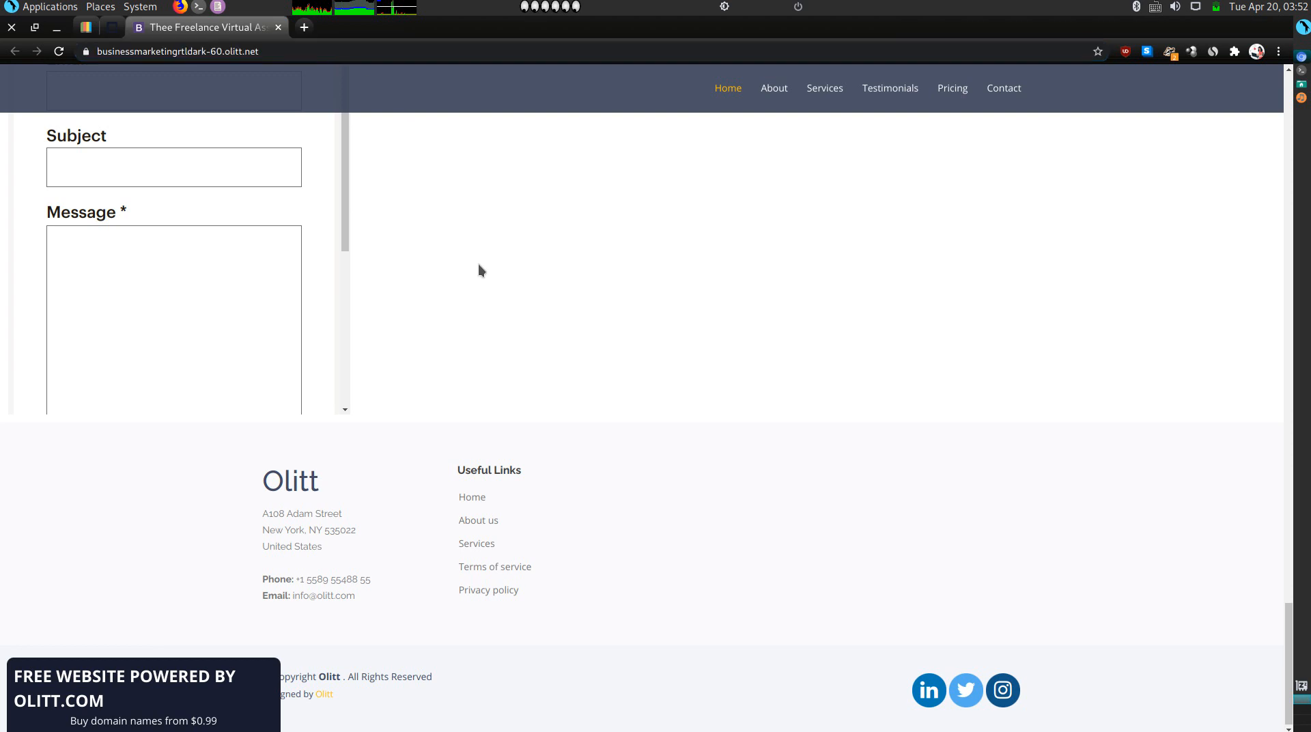
pyautogui.click(104, 27)
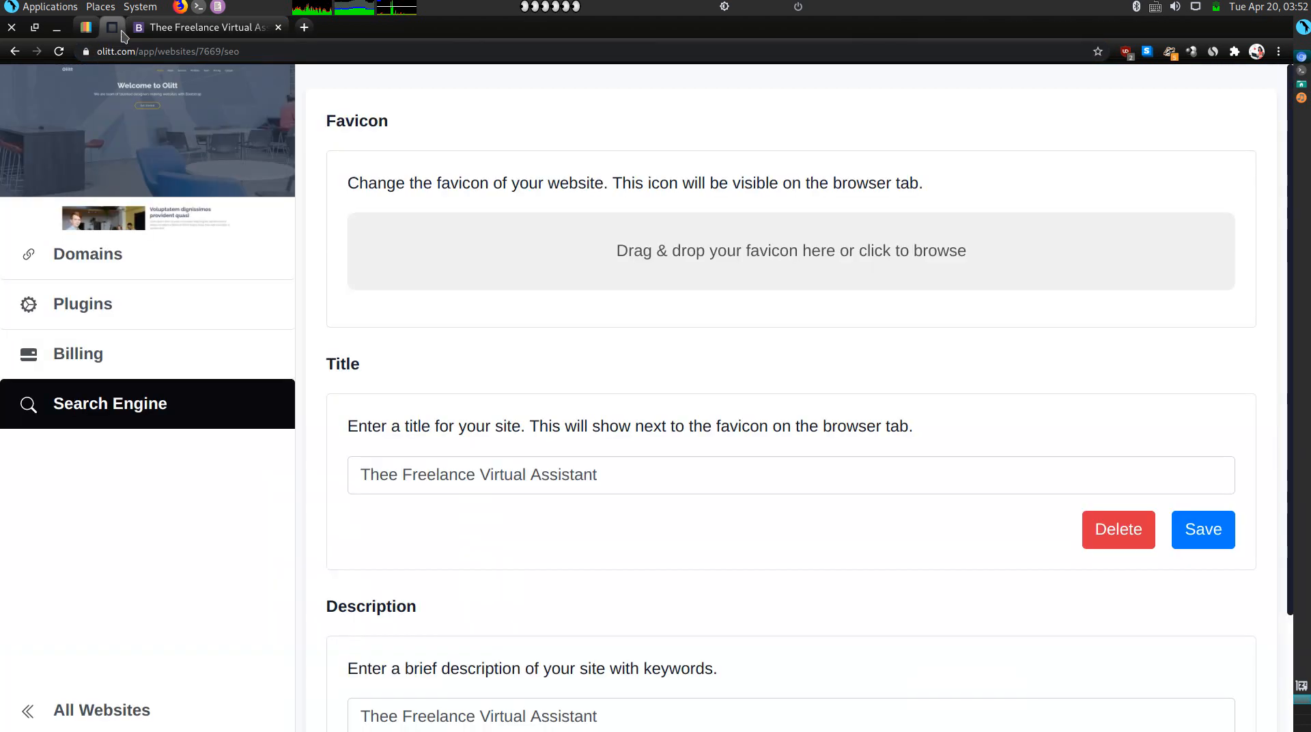
pyautogui.click(87, 27)
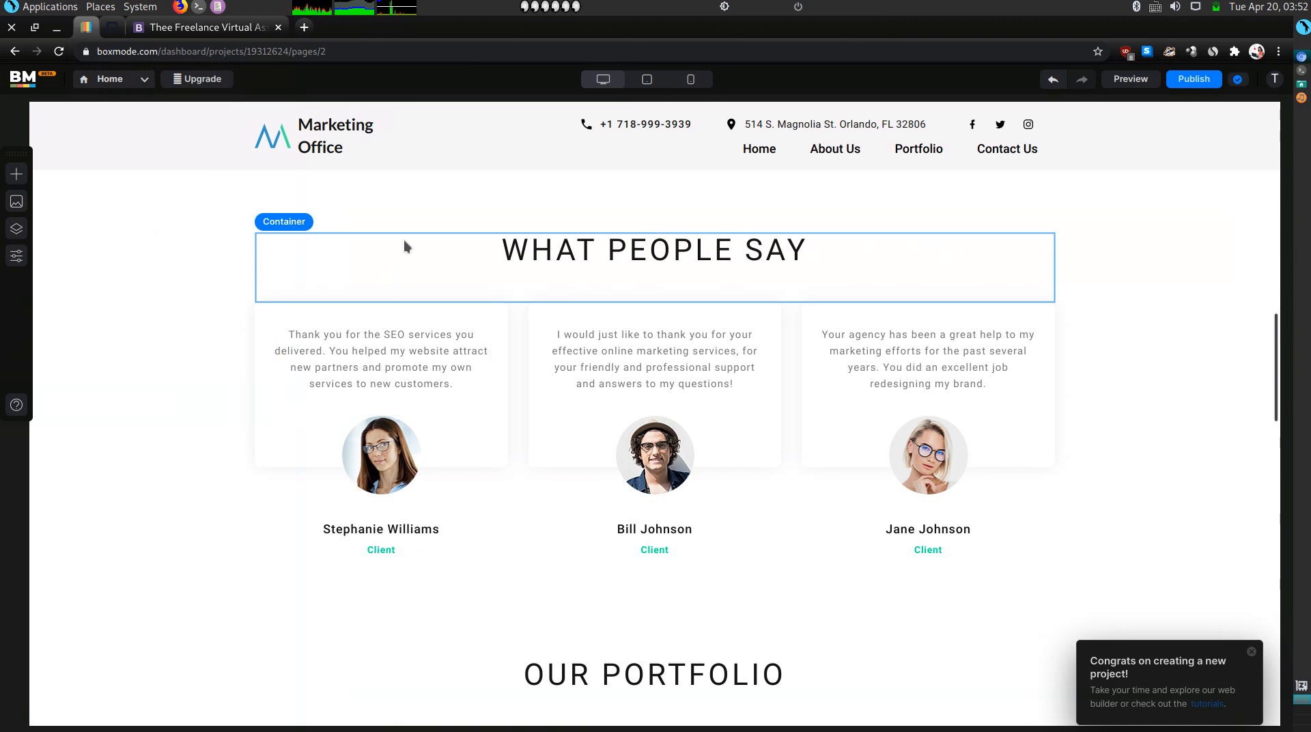
# Set the header Facebook icon's link to open in a new tab.
pyautogui.scroll(10, 411, 176)
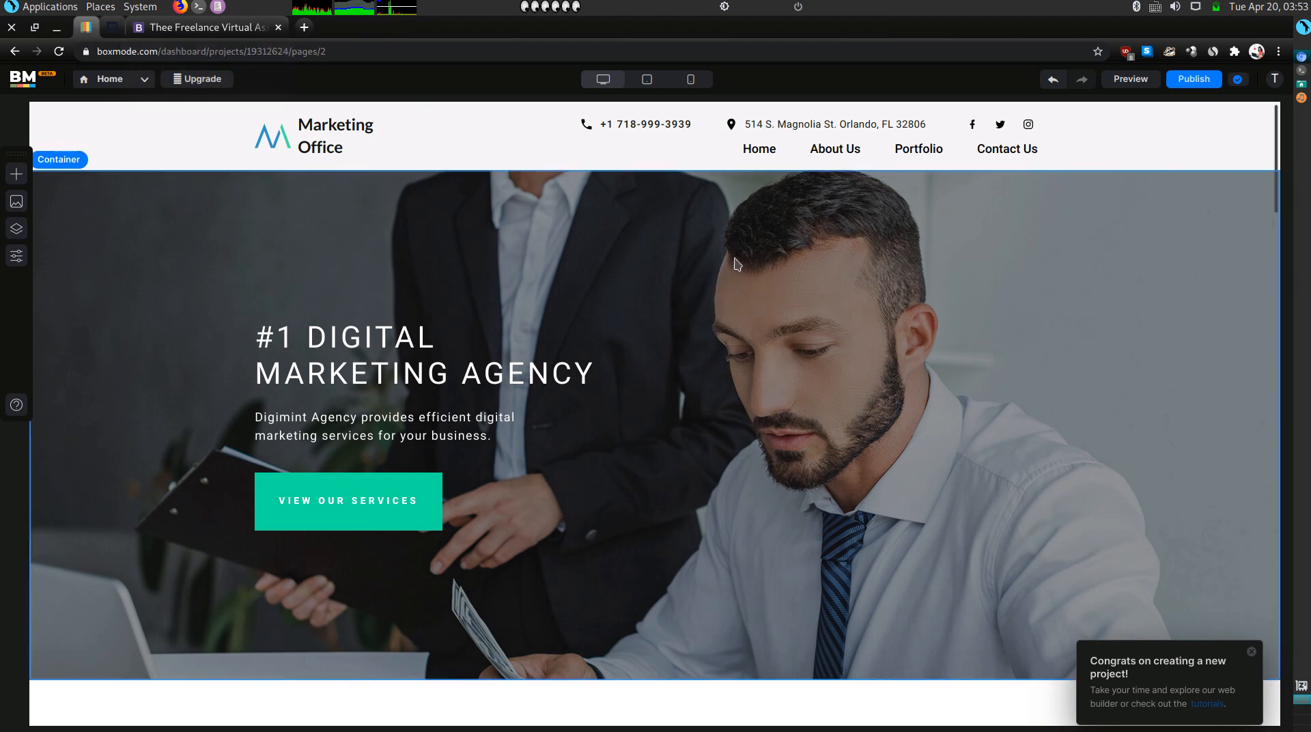
pyautogui.scroll(-2, 693, 310)
pyautogui.scroll(-1, 693, 311)
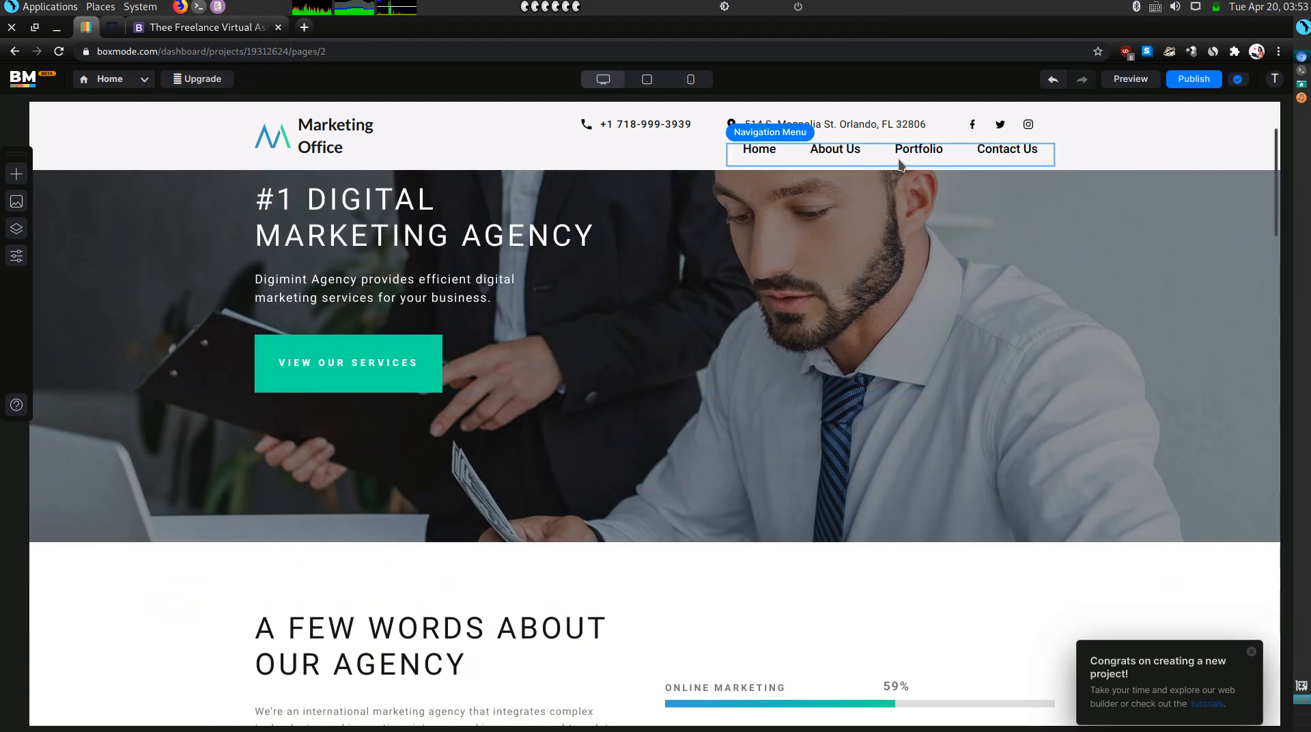
pyautogui.click(975, 127)
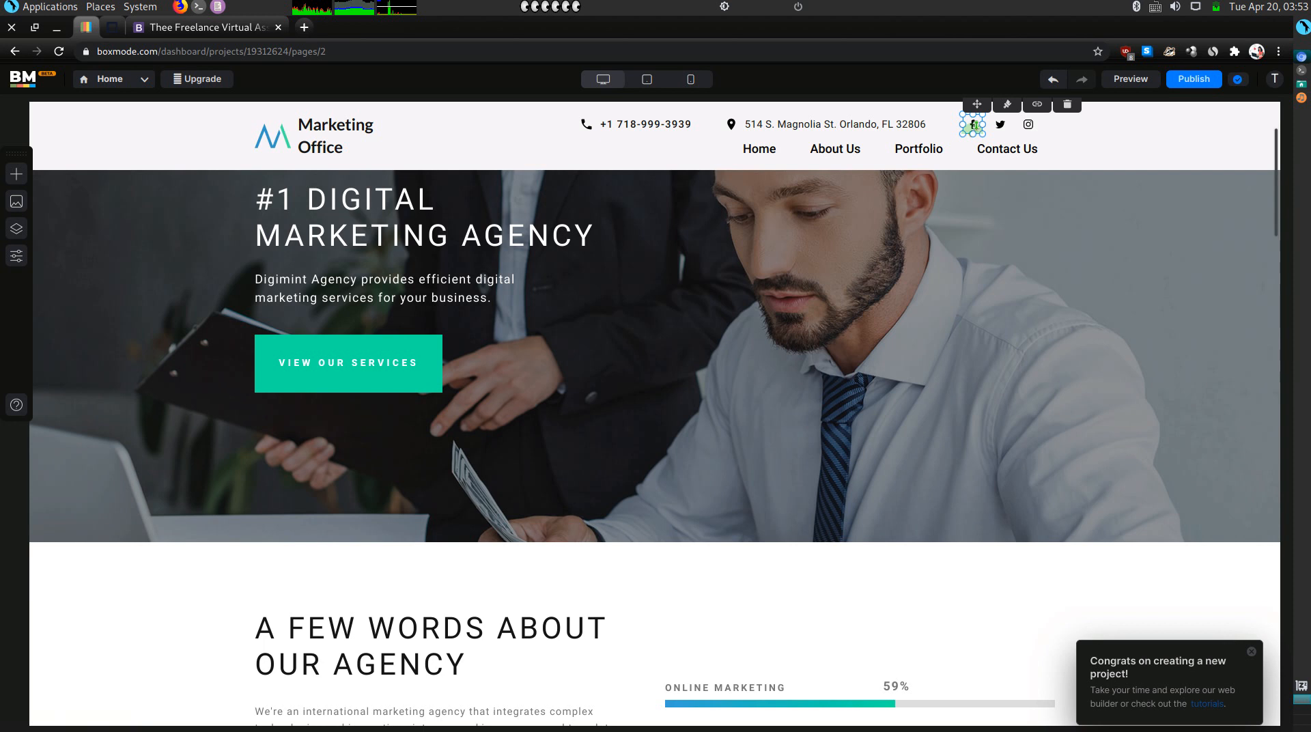
pyautogui.click(1037, 106)
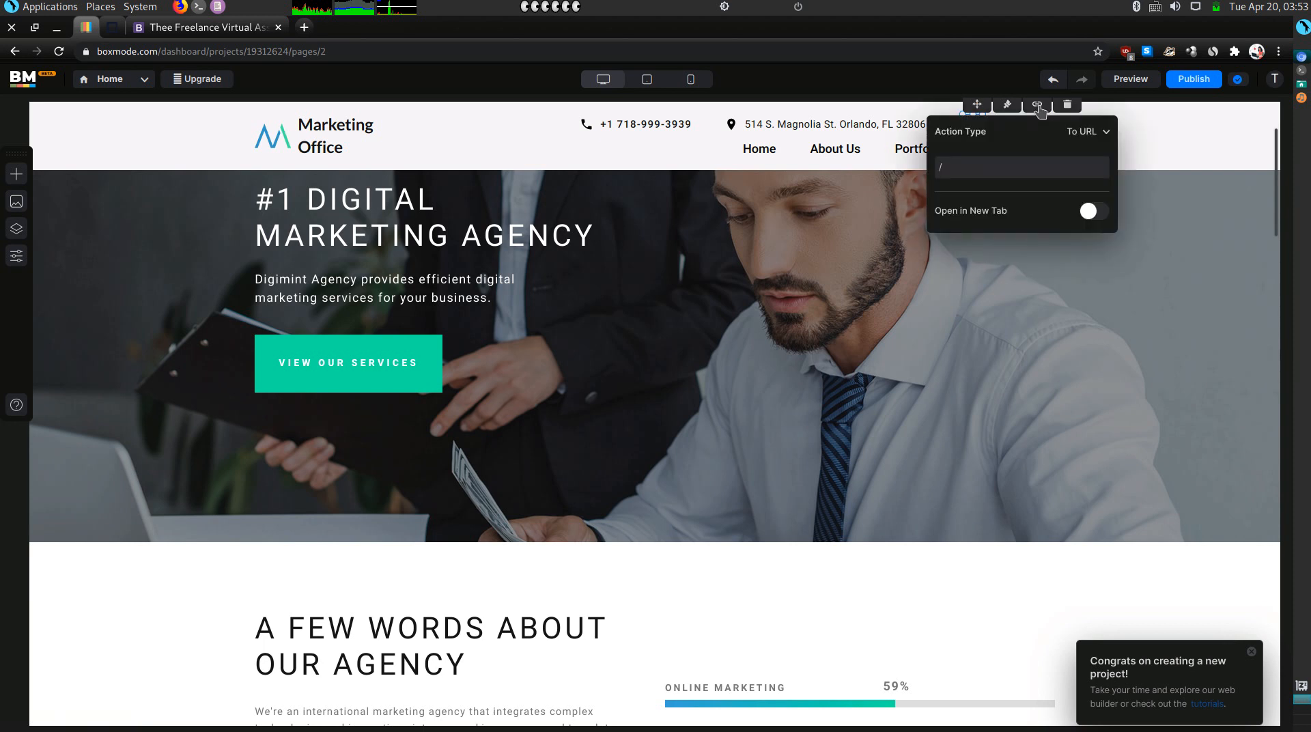
pyautogui.click(1089, 211)
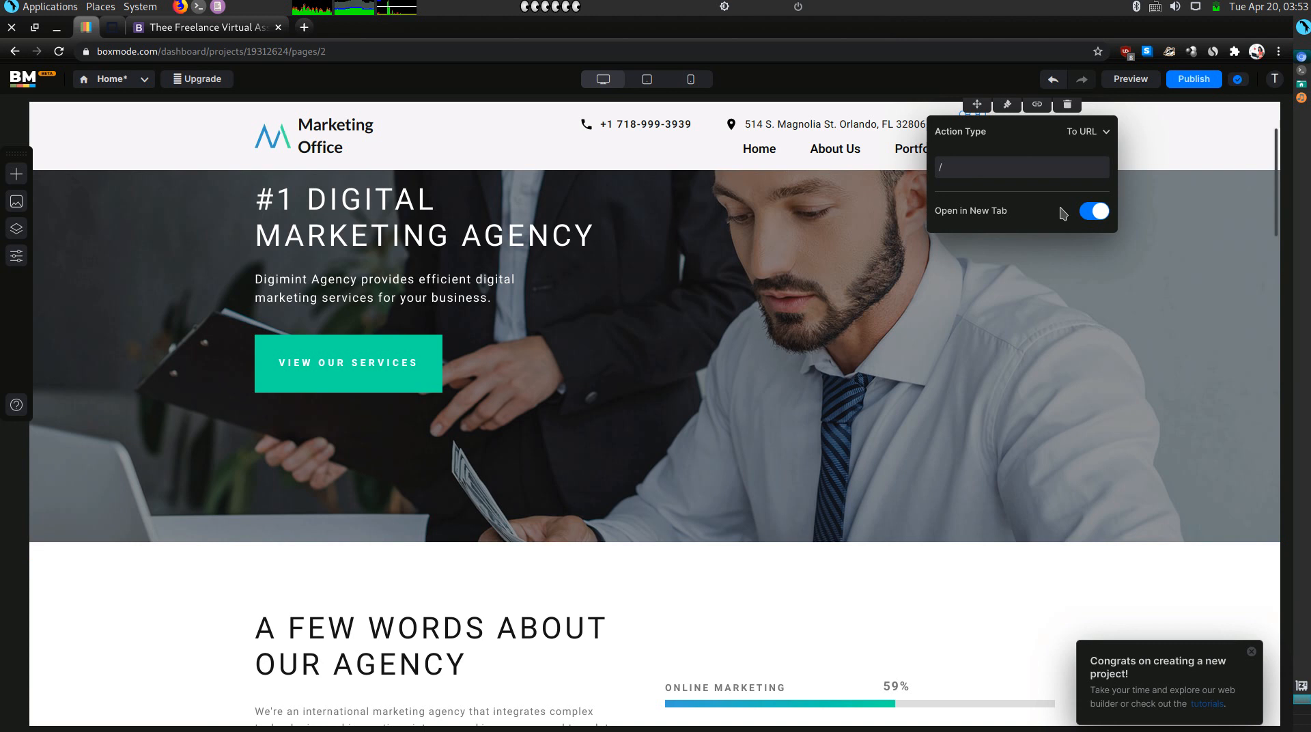
pyautogui.click(985, 286)
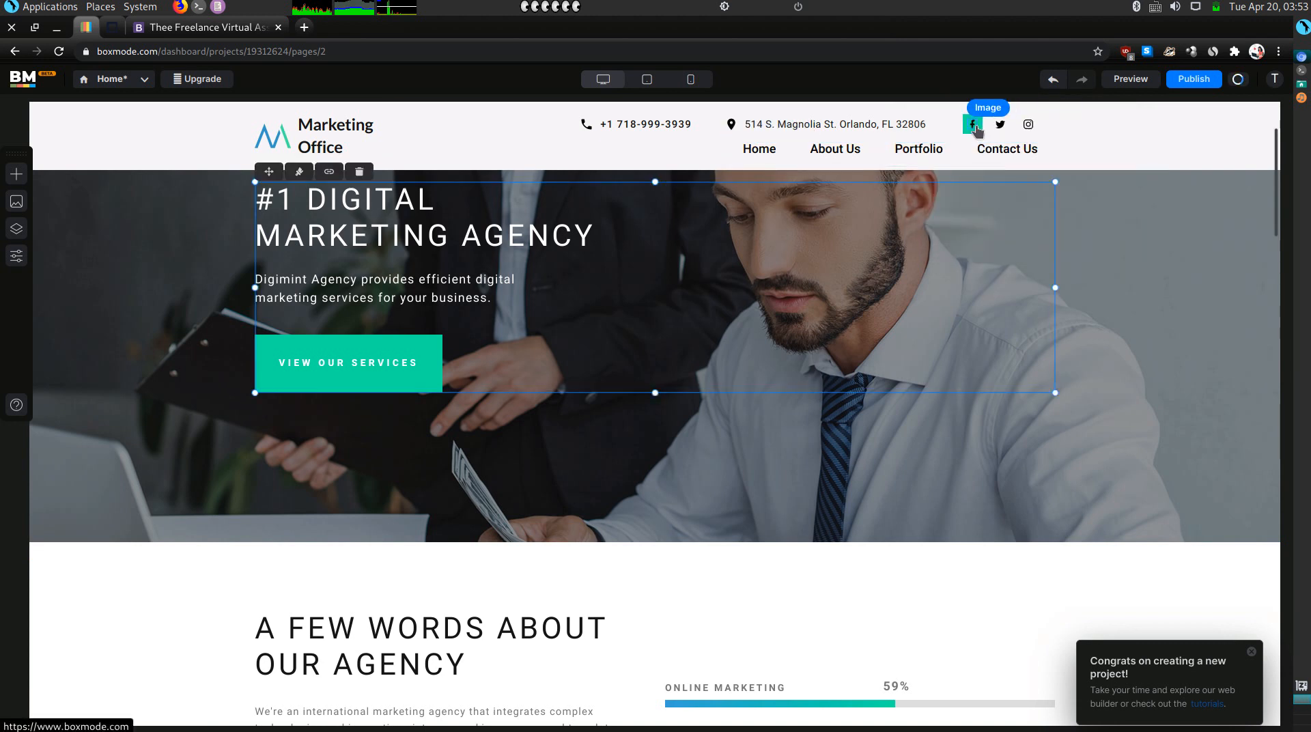
# Delete the Facebook icon and its empty placeholder from the header.
pyautogui.click(973, 125)
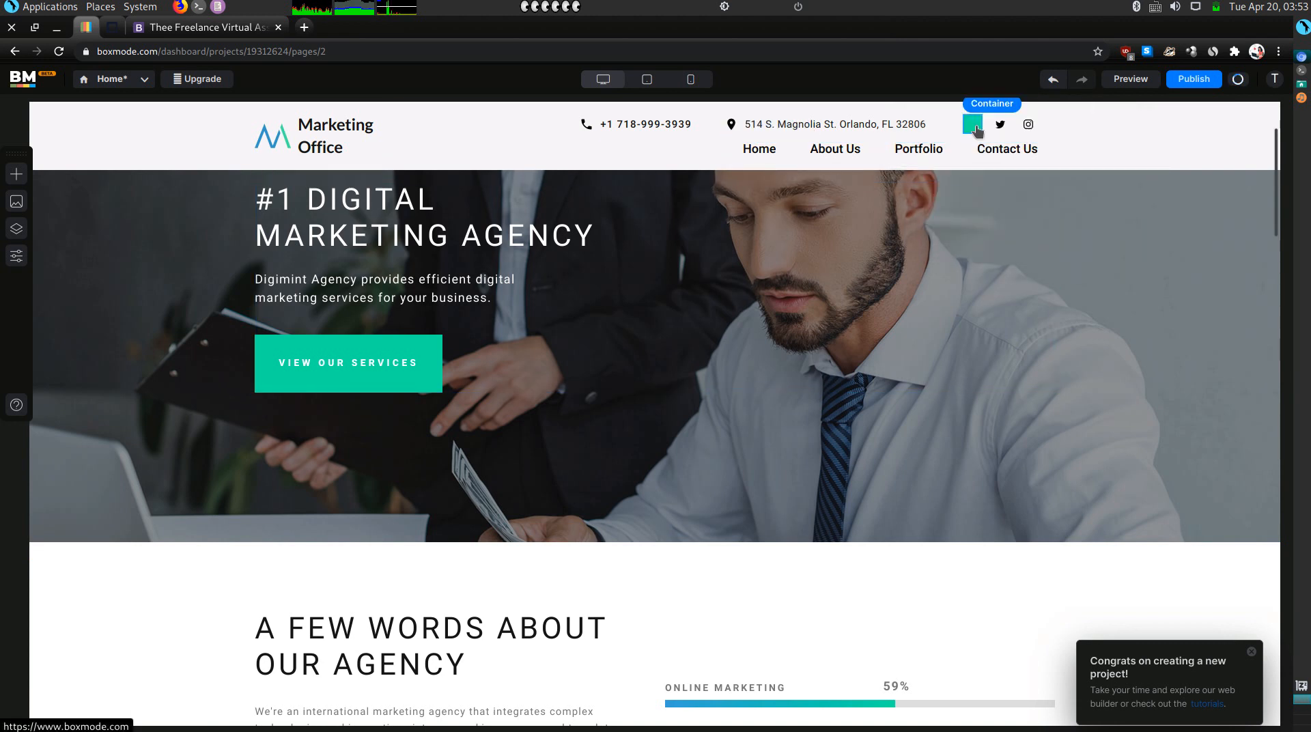
pyautogui.click(973, 126)
pyautogui.press('Delete')
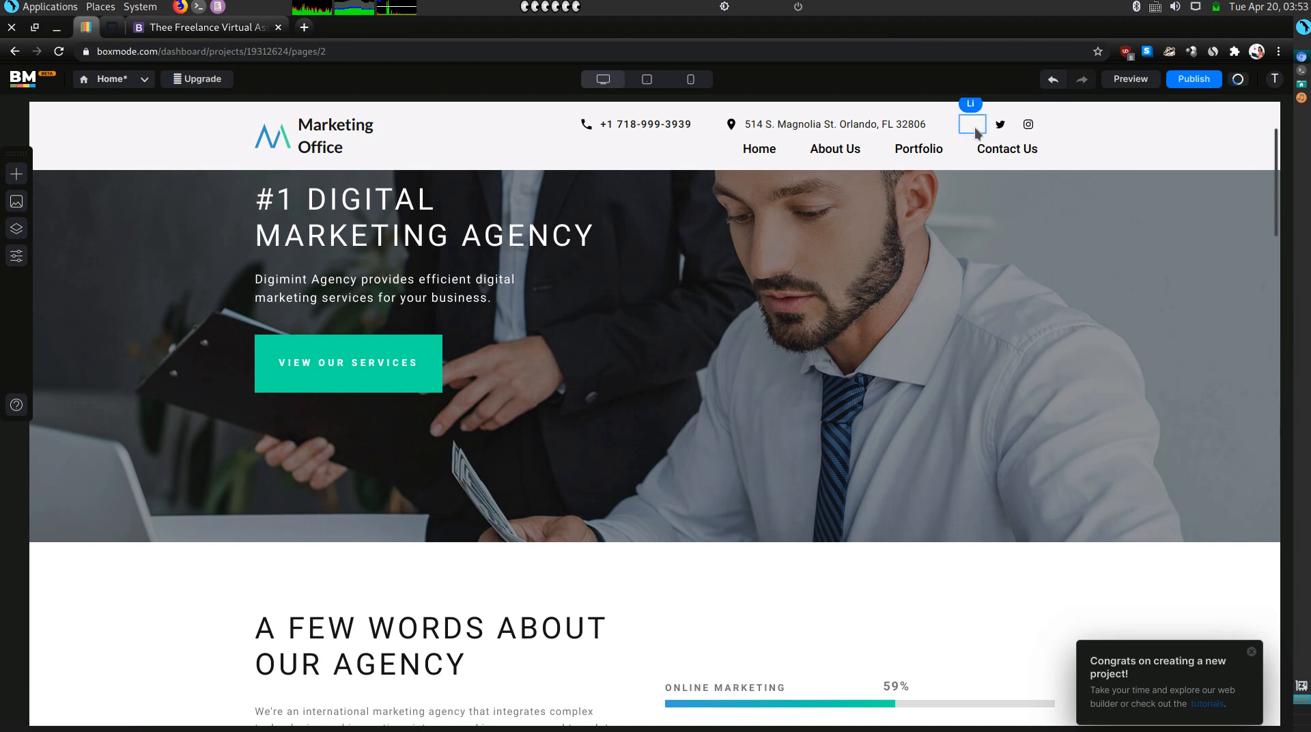
pyautogui.press('Delete')
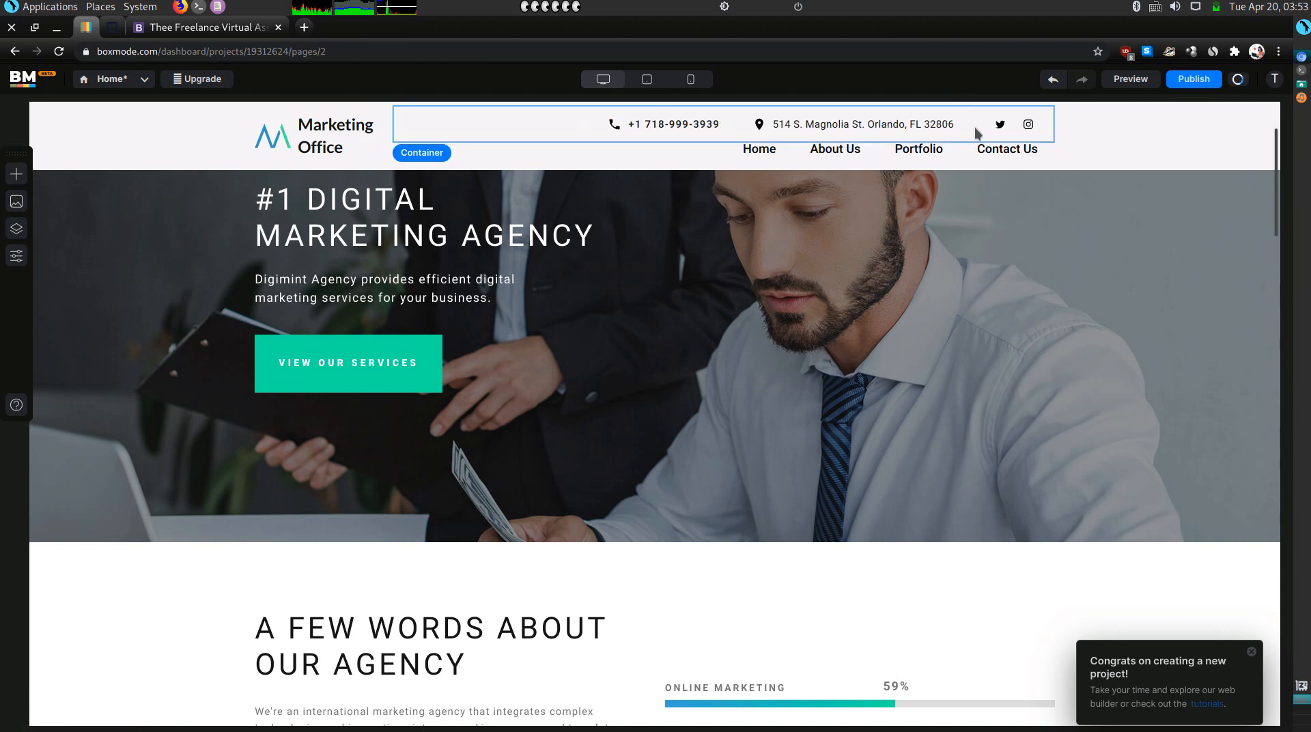
# Open the header Twitter icon's link settings and bring up the Twitter profile from the old footer.
pyautogui.click(996, 129)
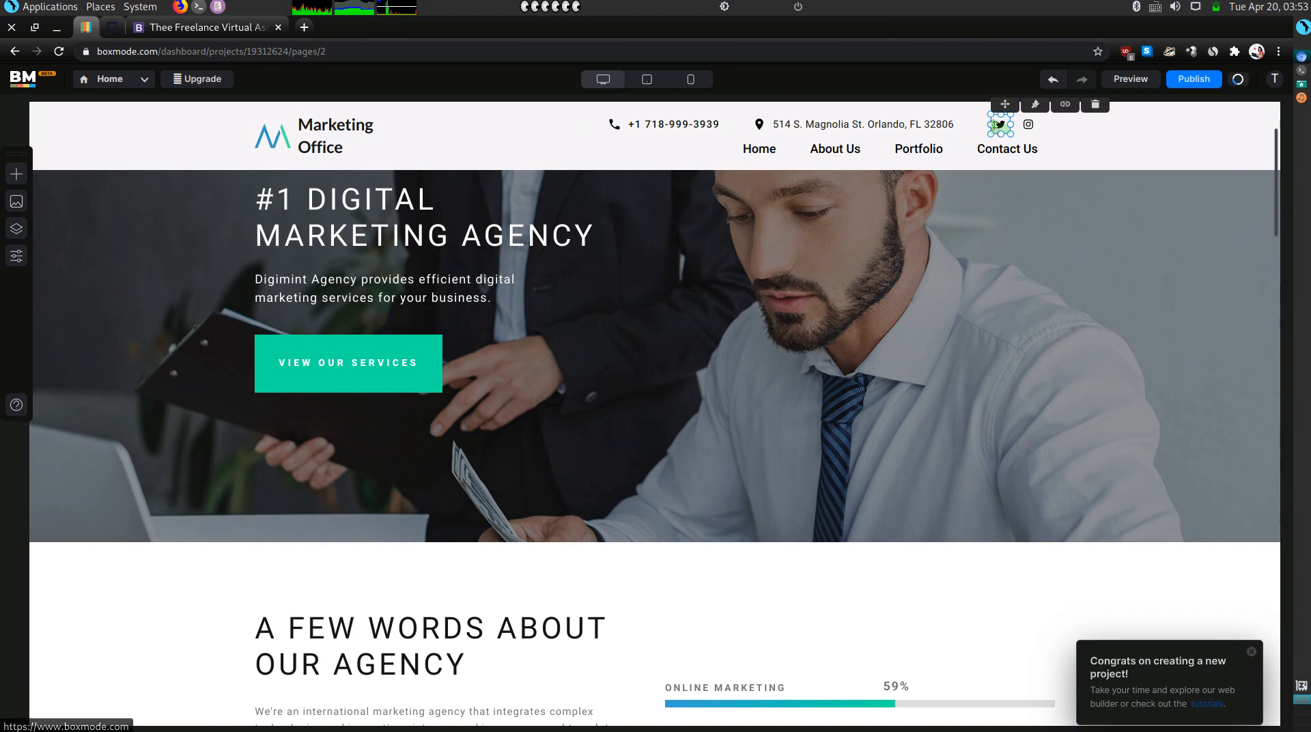
pyautogui.click(1066, 103)
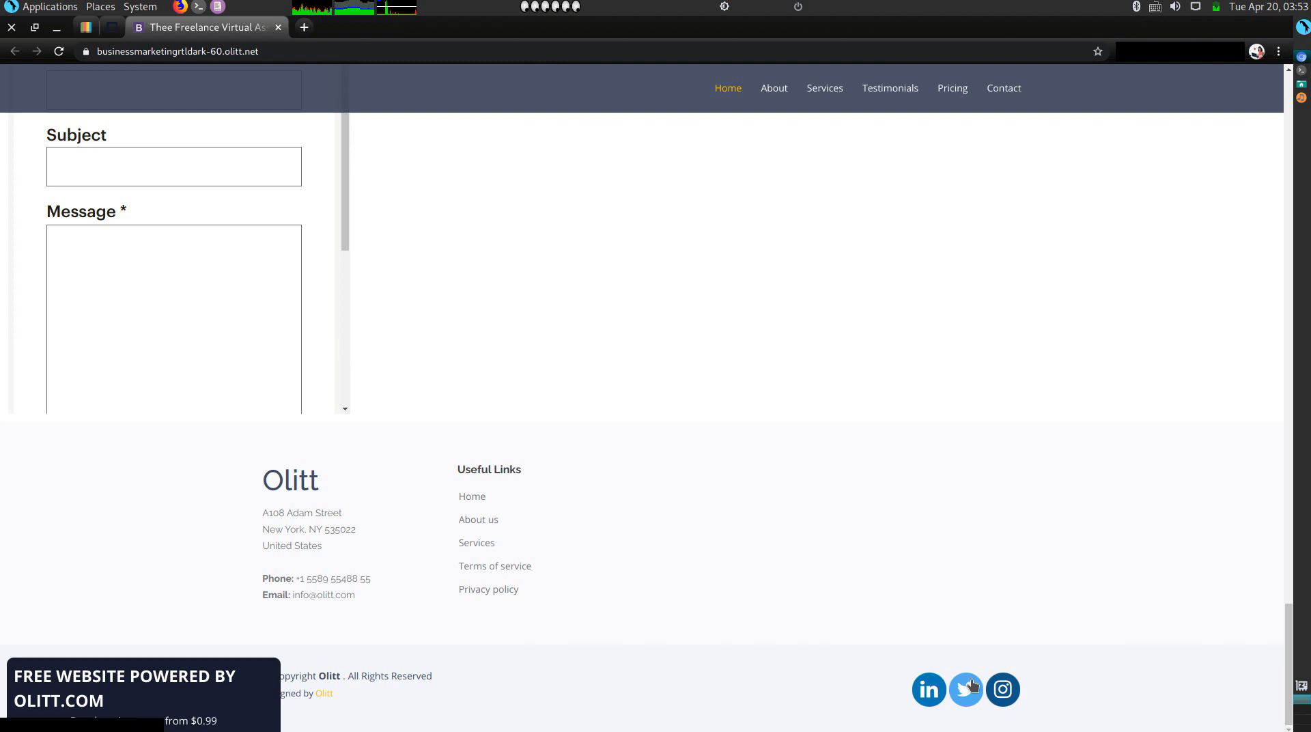
pyautogui.click(973, 685)
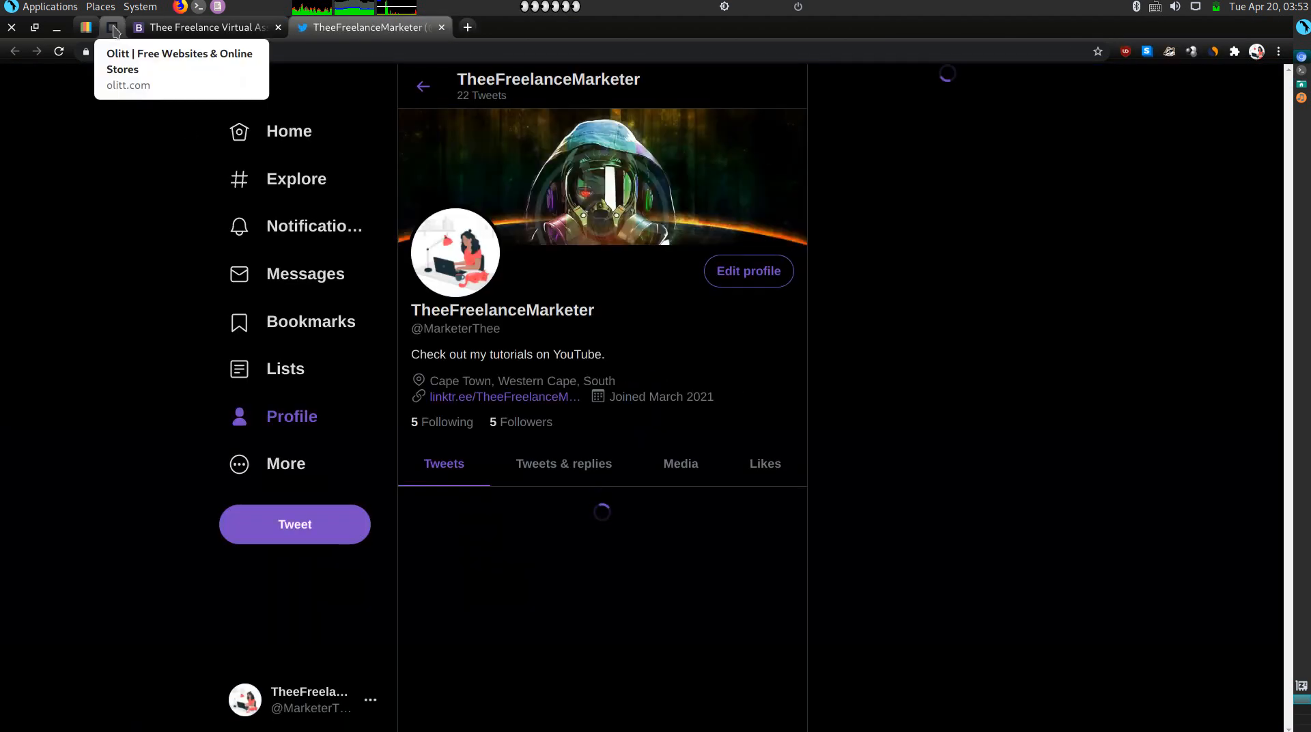
pyautogui.click(112, 30)
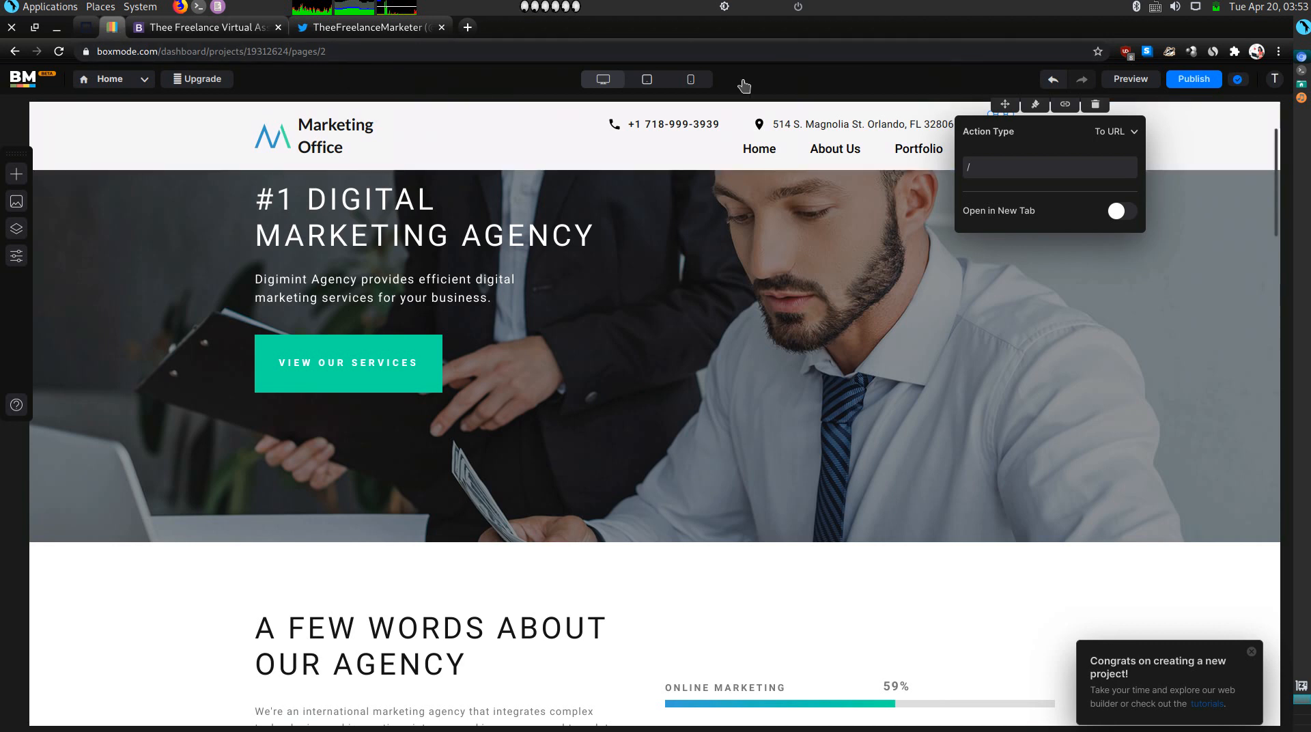
pyautogui.click(1019, 175)
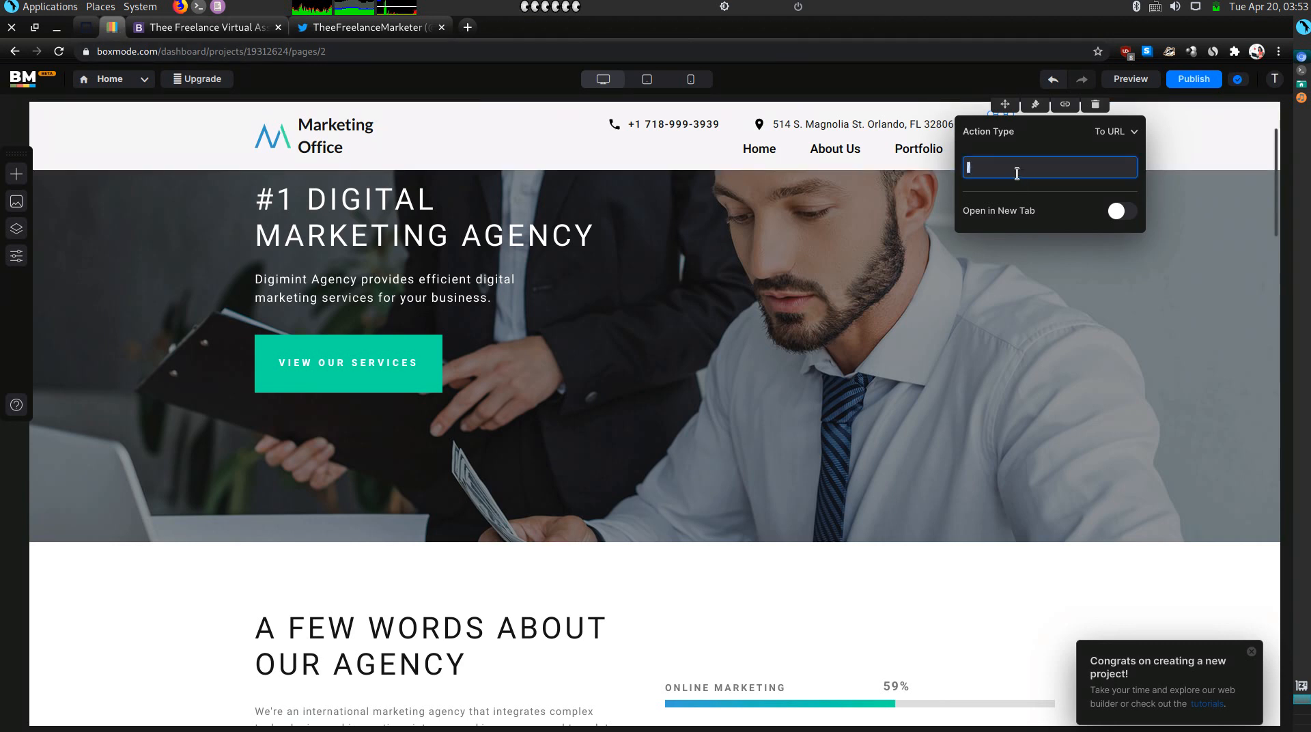
# Copy the Twitter profile address, pin the Olitt tab, and paste the address as the icon's link.
pyautogui.click(362, 27)
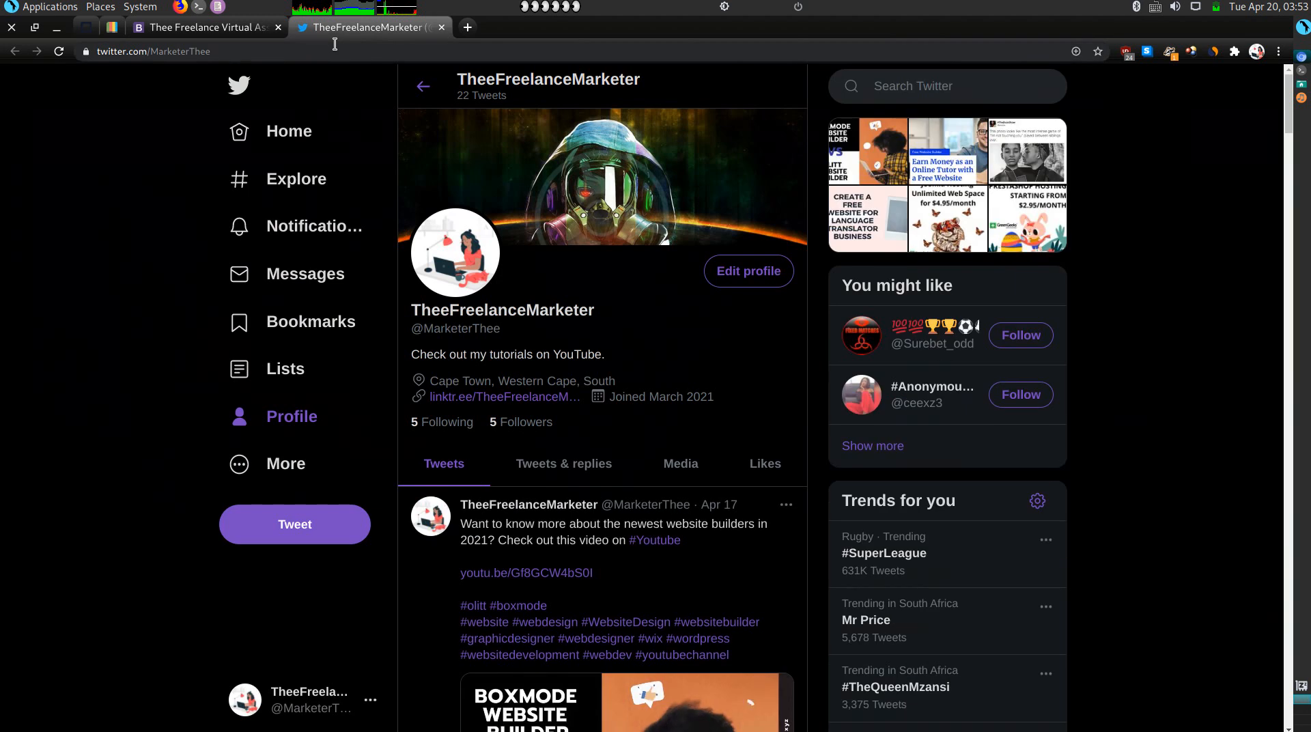
pyautogui.click(335, 44)
pyautogui.hotkey('ctrl', 'c')
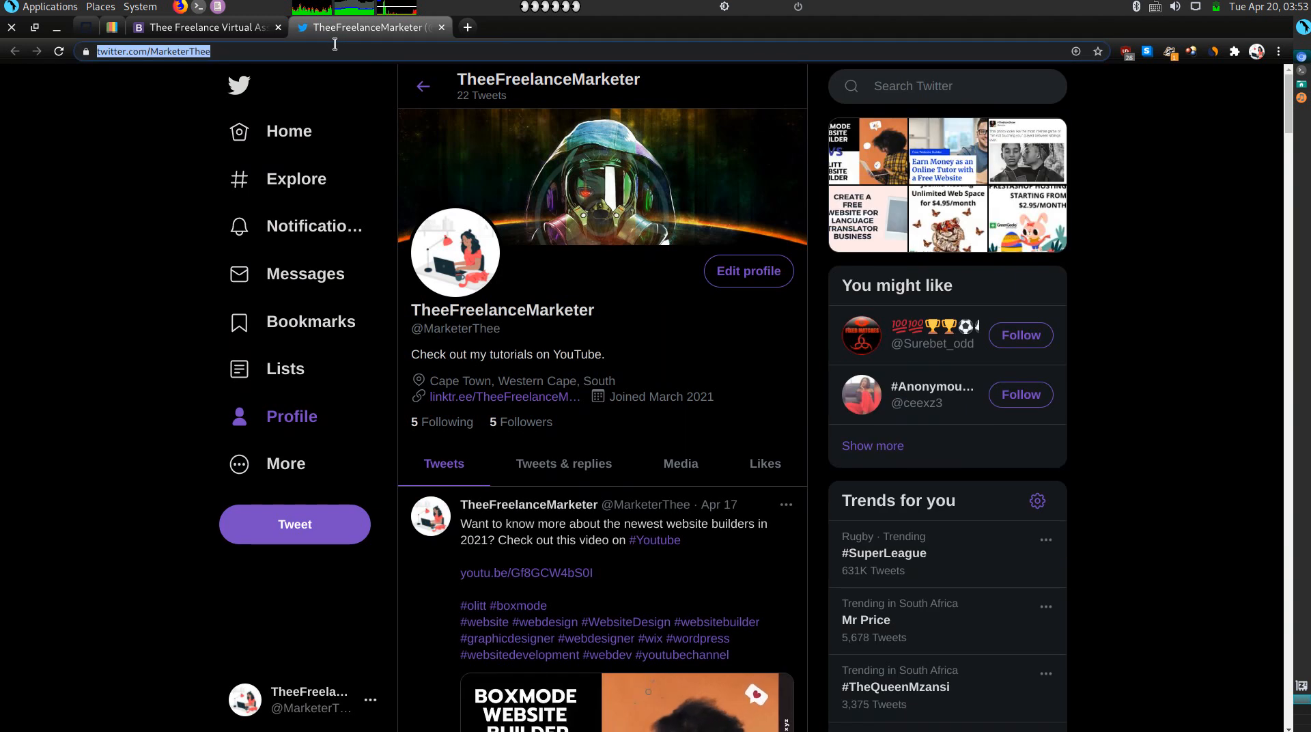
pyautogui.click(161, 35)
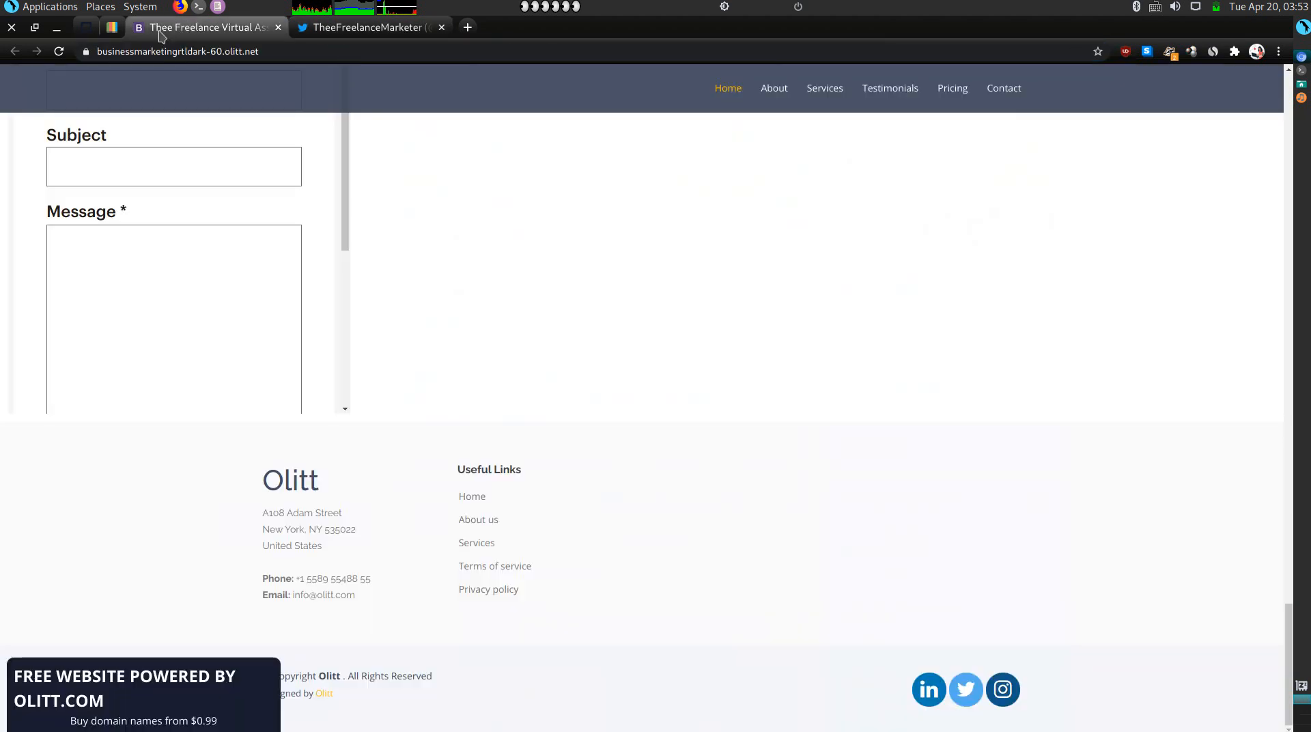
pyautogui.rightClick(162, 34)
pyautogui.click(228, 147)
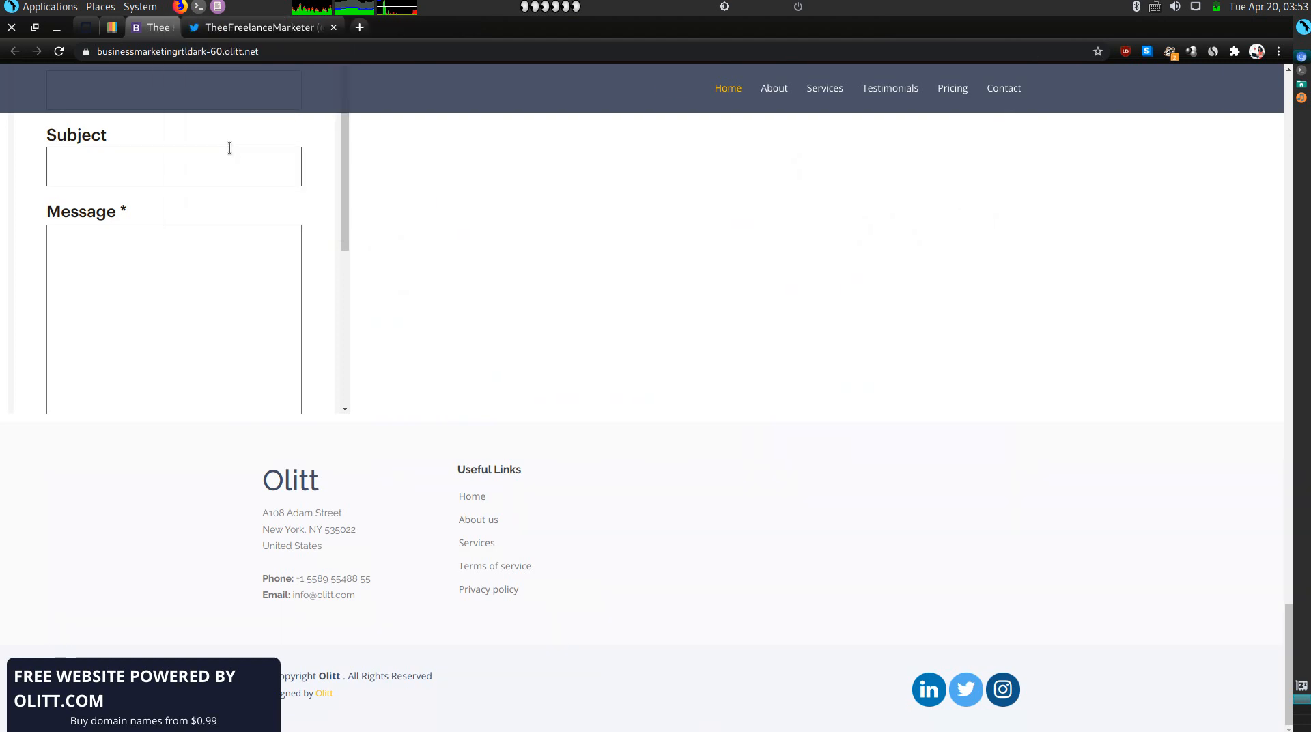
pyautogui.moveTo(115, 29); pyautogui.dragTo(142, 31)
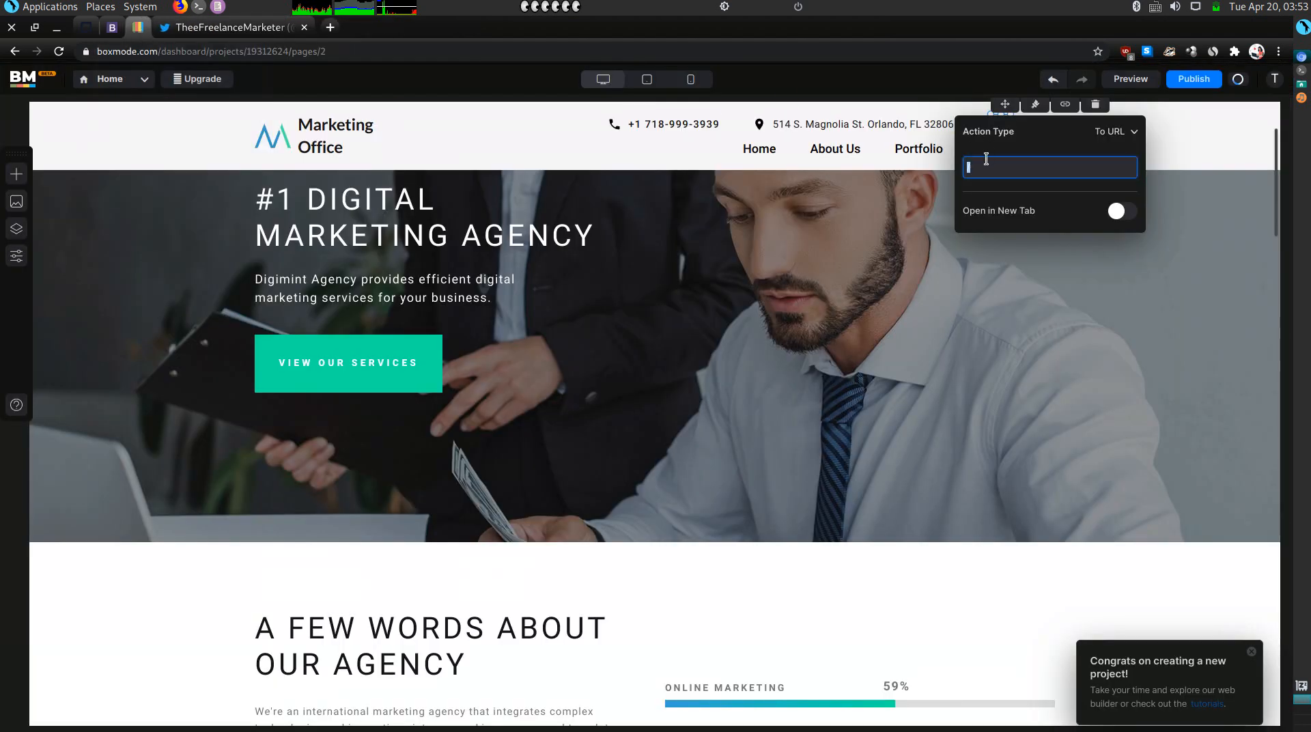
pyautogui.hotkey('ctrl', 'v')
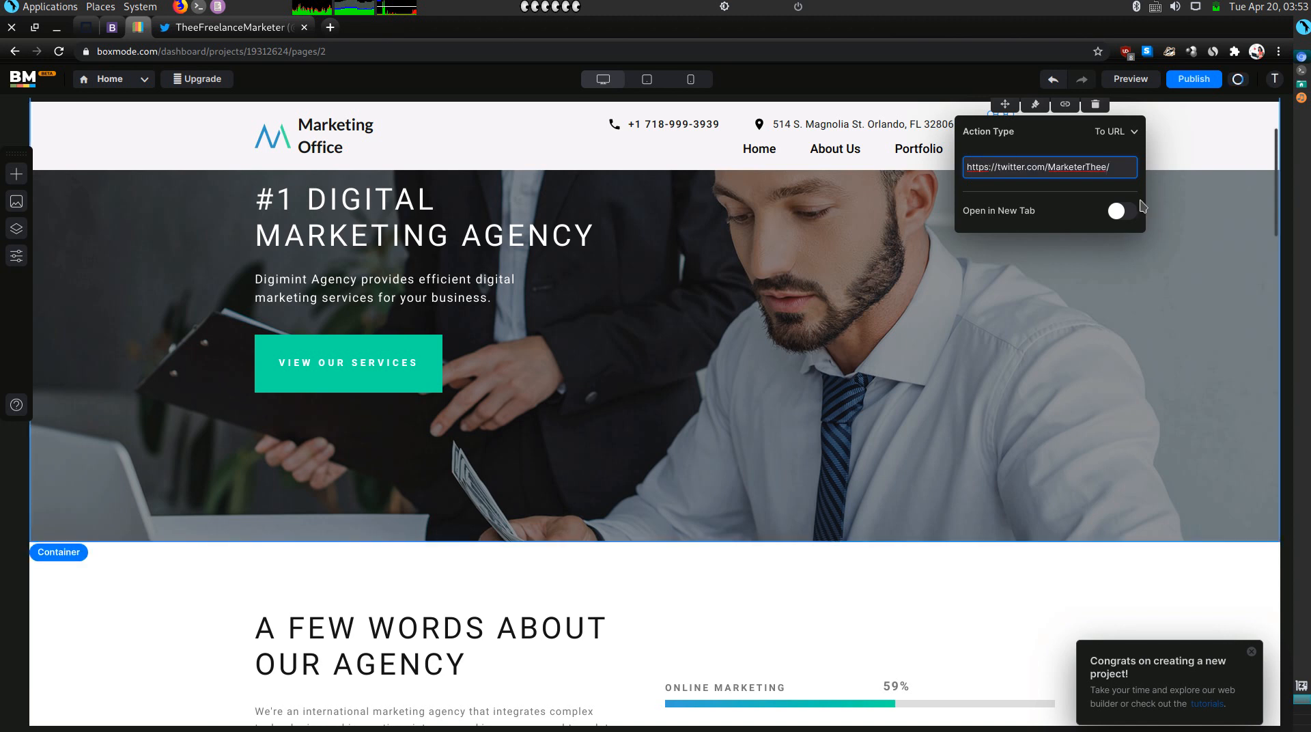
# Make the Twitter link open in a new tab, and enable the same for the Instagram icon.
pyautogui.click(1123, 212)
pyautogui.click(1171, 163)
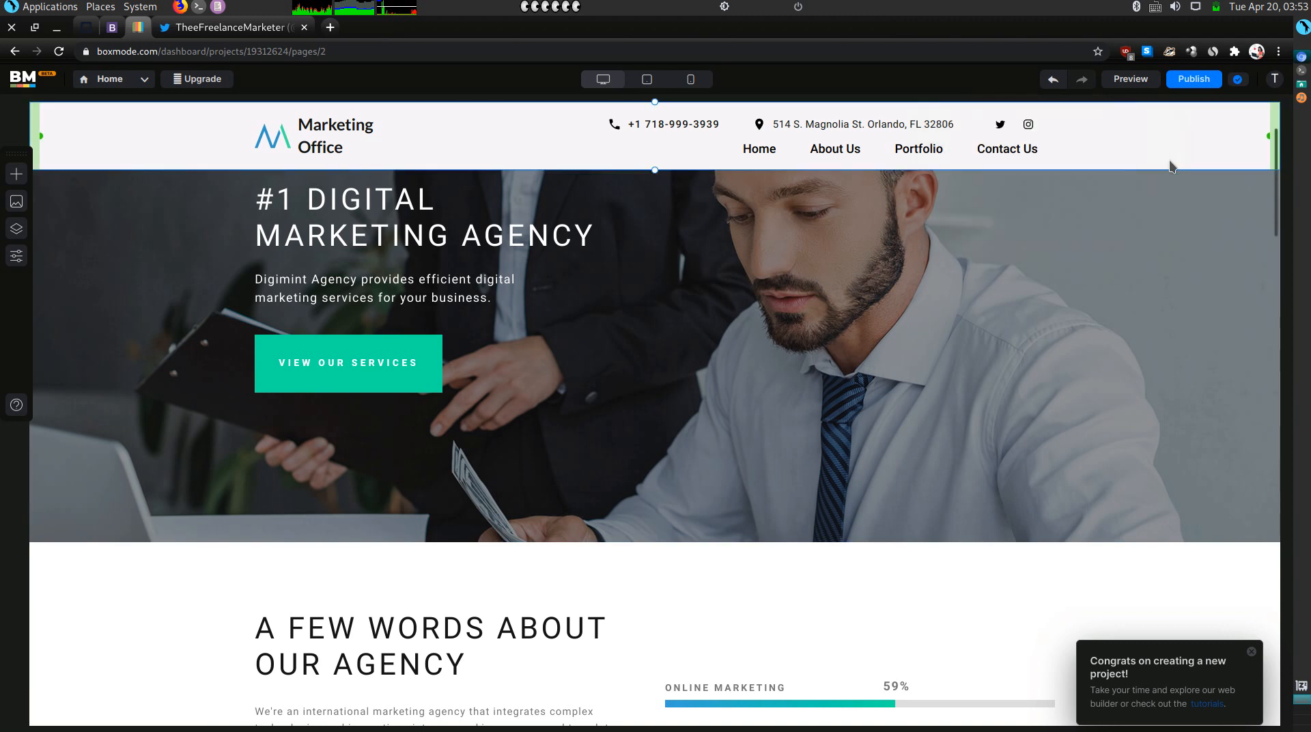
pyautogui.scroll(-1, 1056, 115)
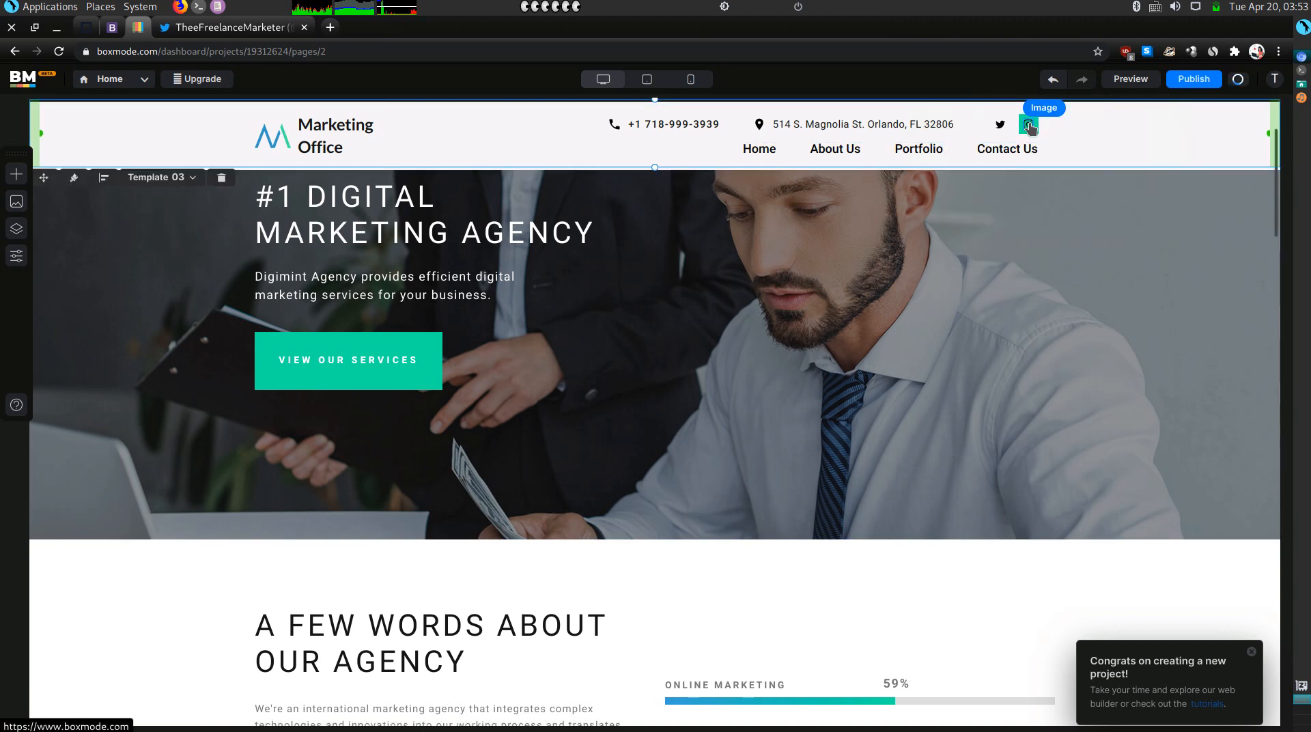
pyautogui.click(1028, 125)
pyautogui.click(1100, 110)
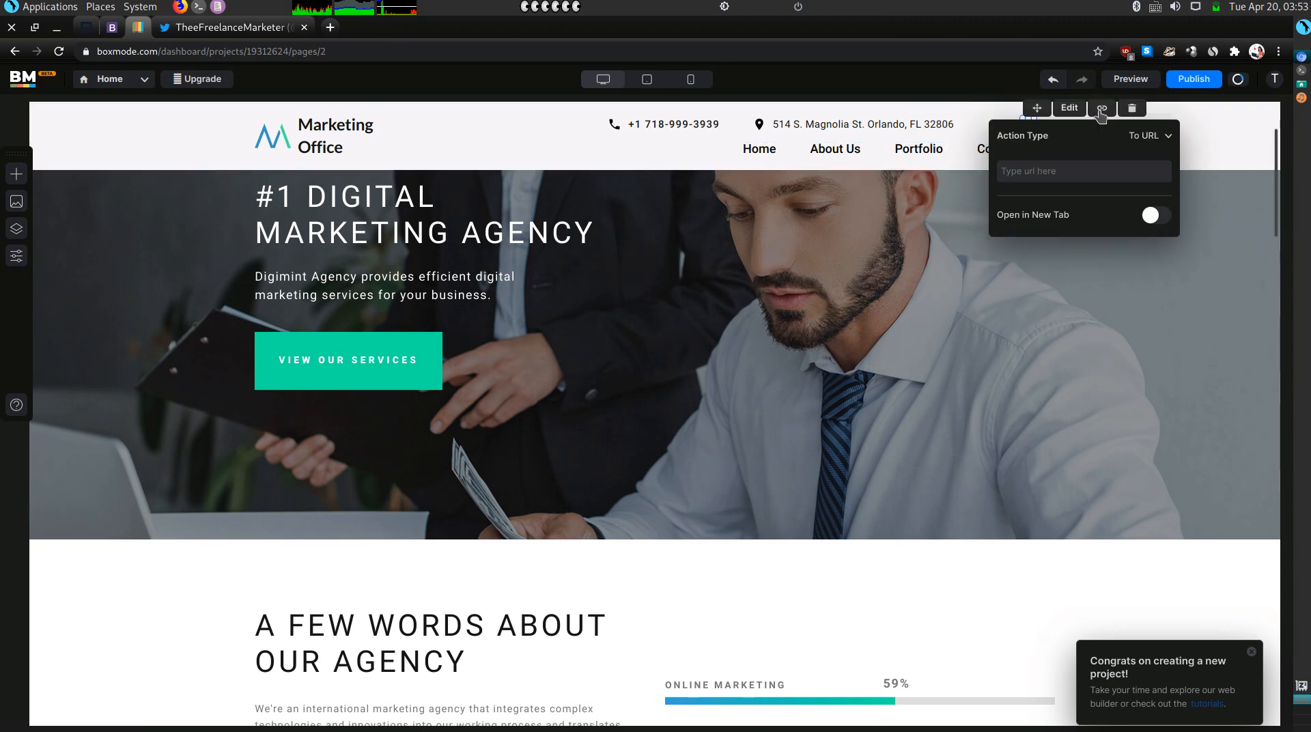
pyautogui.click(1084, 170)
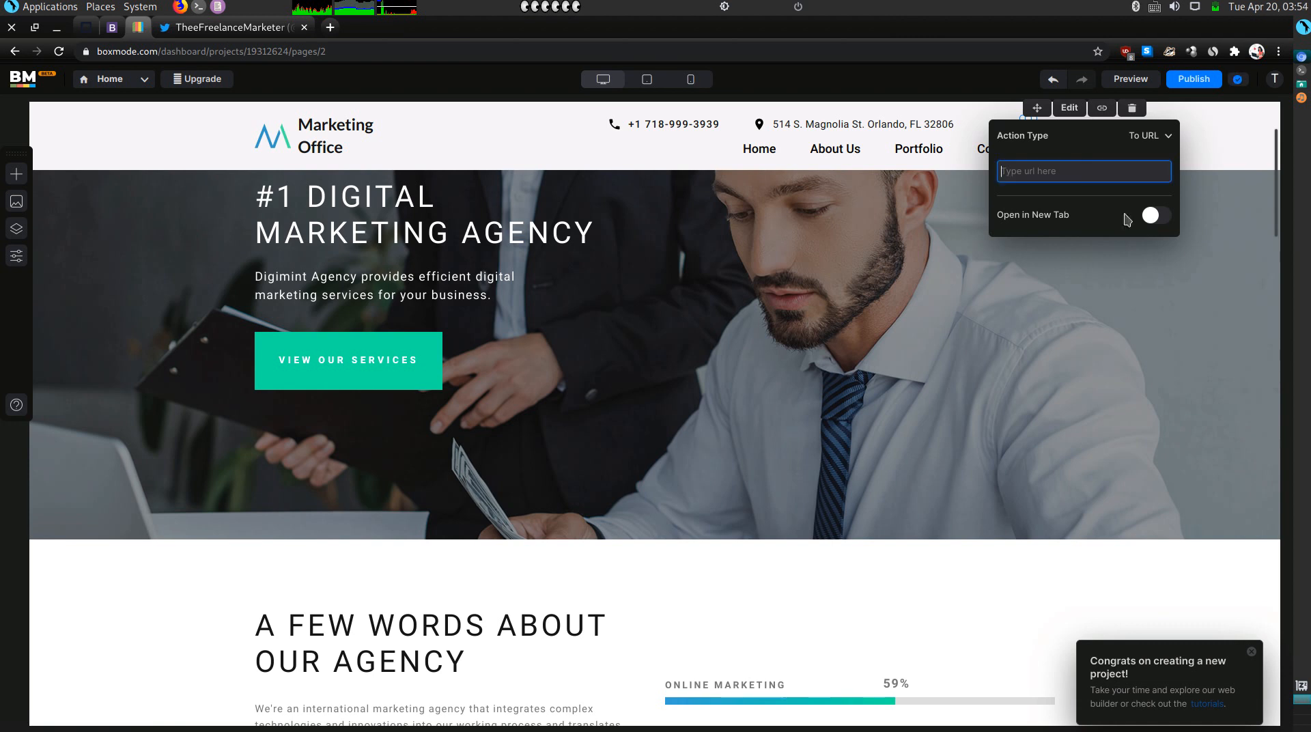
pyautogui.click(1153, 217)
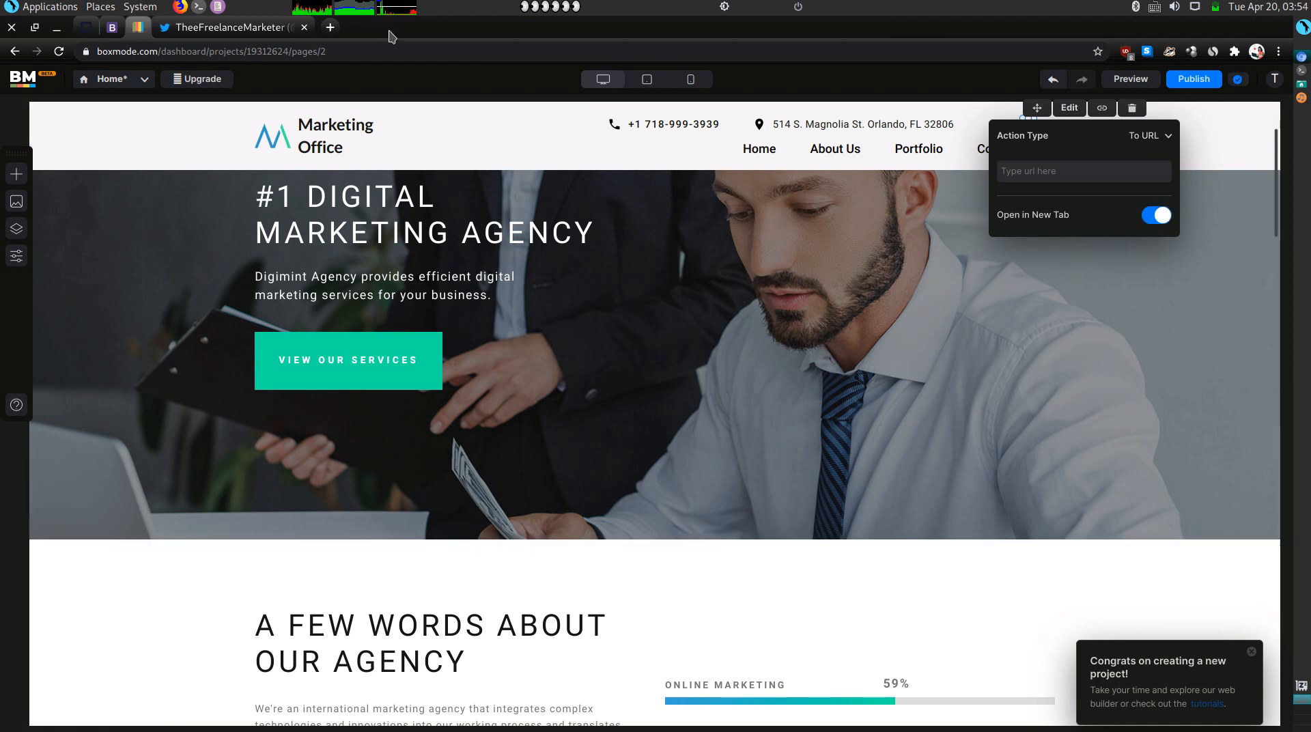
# Copy the Instagram profile address from the old site and set it as the Instagram icon's link.
pyautogui.click(112, 27)
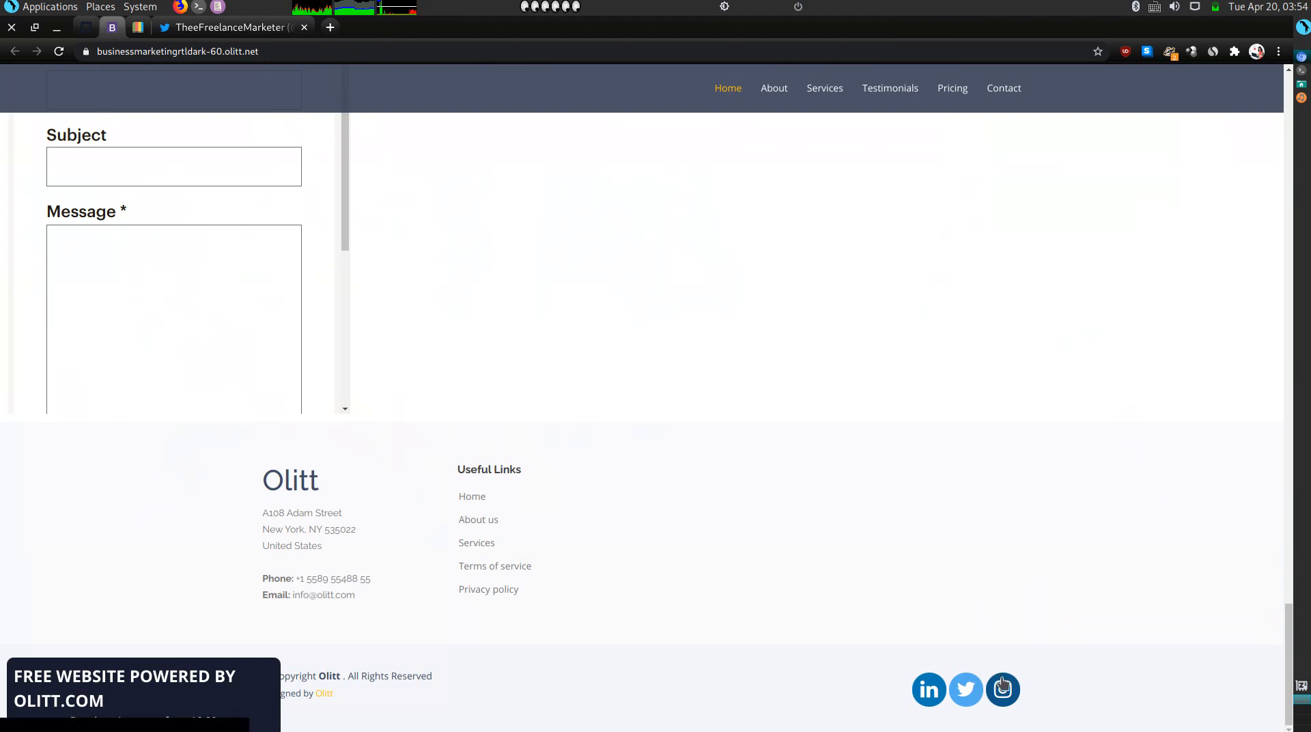
pyautogui.click(1000, 681)
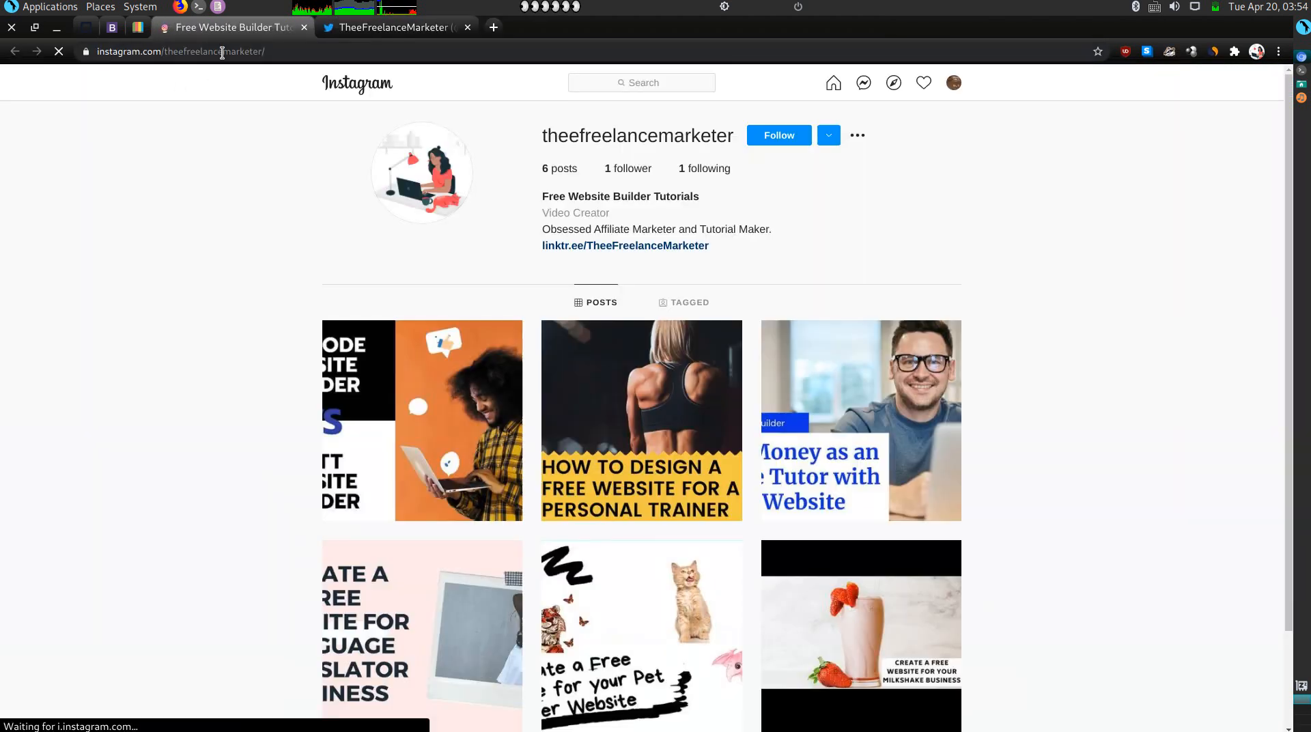
pyautogui.click(222, 53)
pyautogui.hotkey('ctrl', 'c')
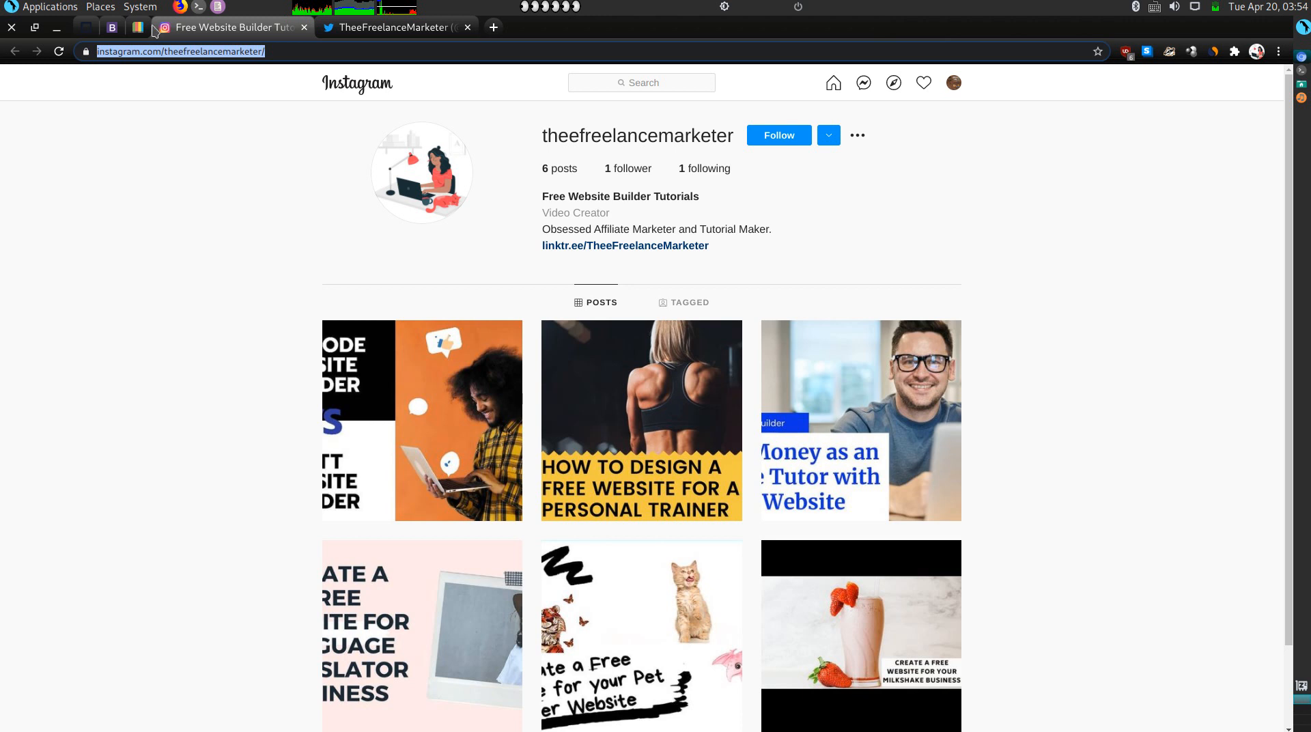
pyautogui.click(137, 27)
pyautogui.click(1035, 173)
pyautogui.hotkey('ctrl', 'v')
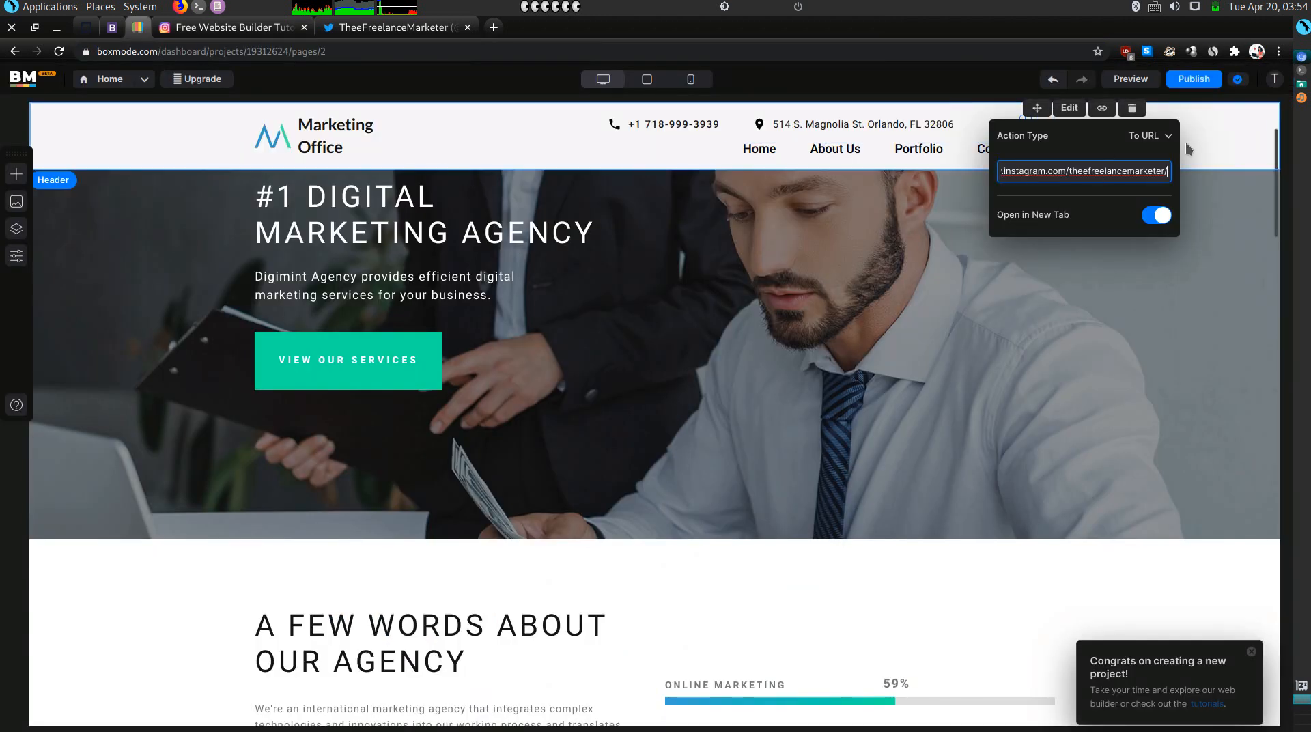
pyautogui.press('Return')
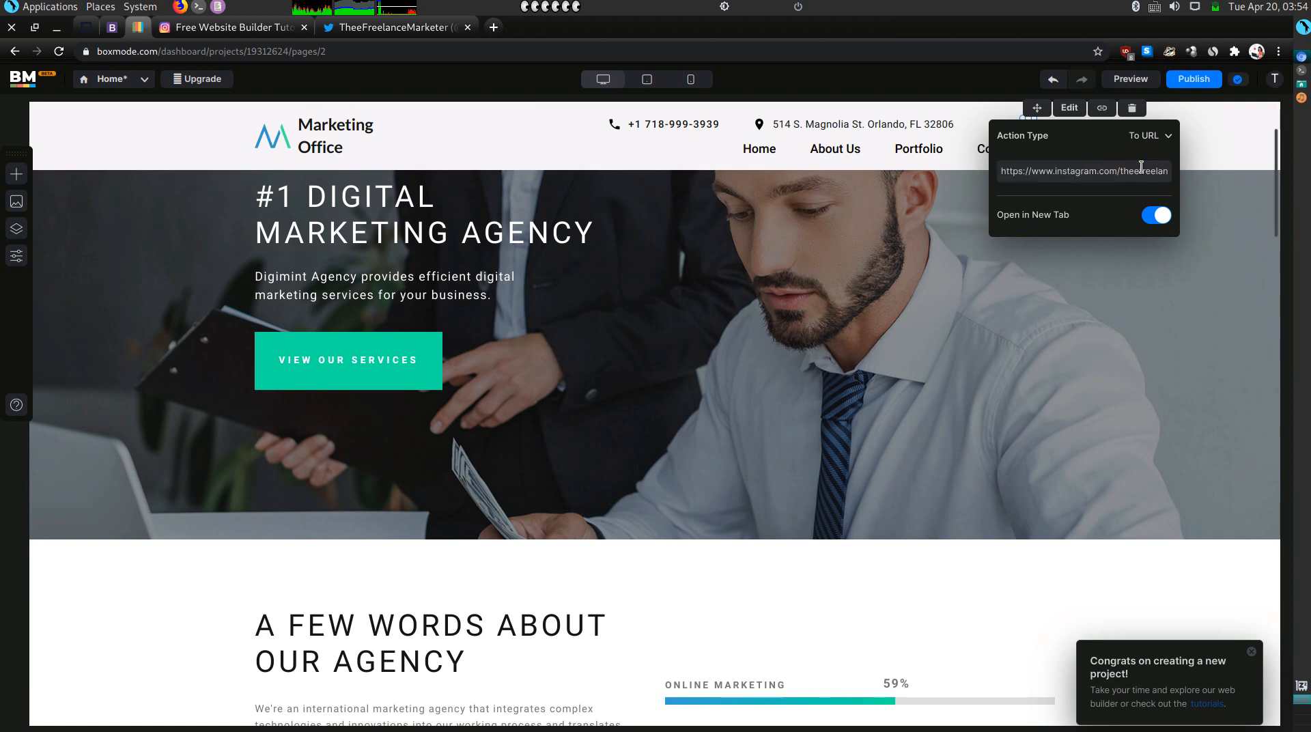
pyautogui.click(1207, 150)
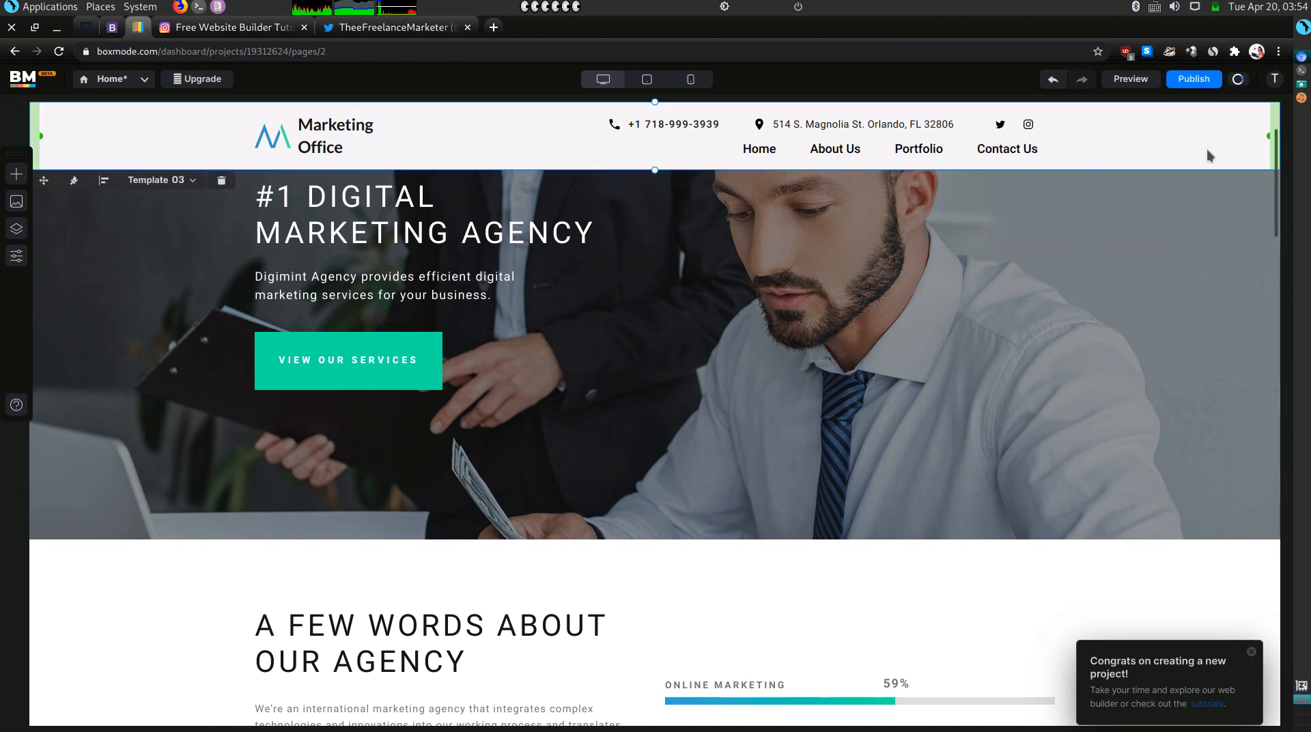
# Paste the clipboard text over the '#1 DIGITAL MARKETING AGENCY' hero heading.
pyautogui.scroll(-1, 1080, 252)
pyautogui.scroll(3, 1081, 252)
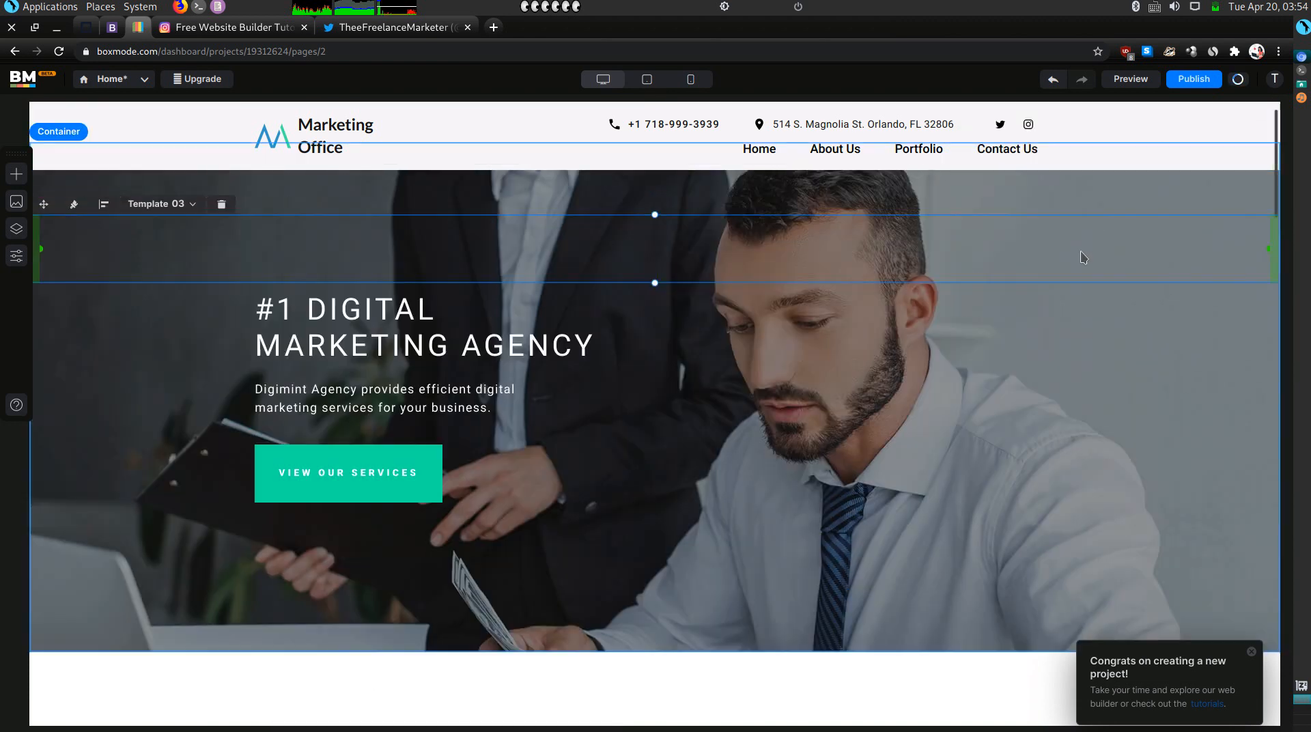
pyautogui.click(120, 30)
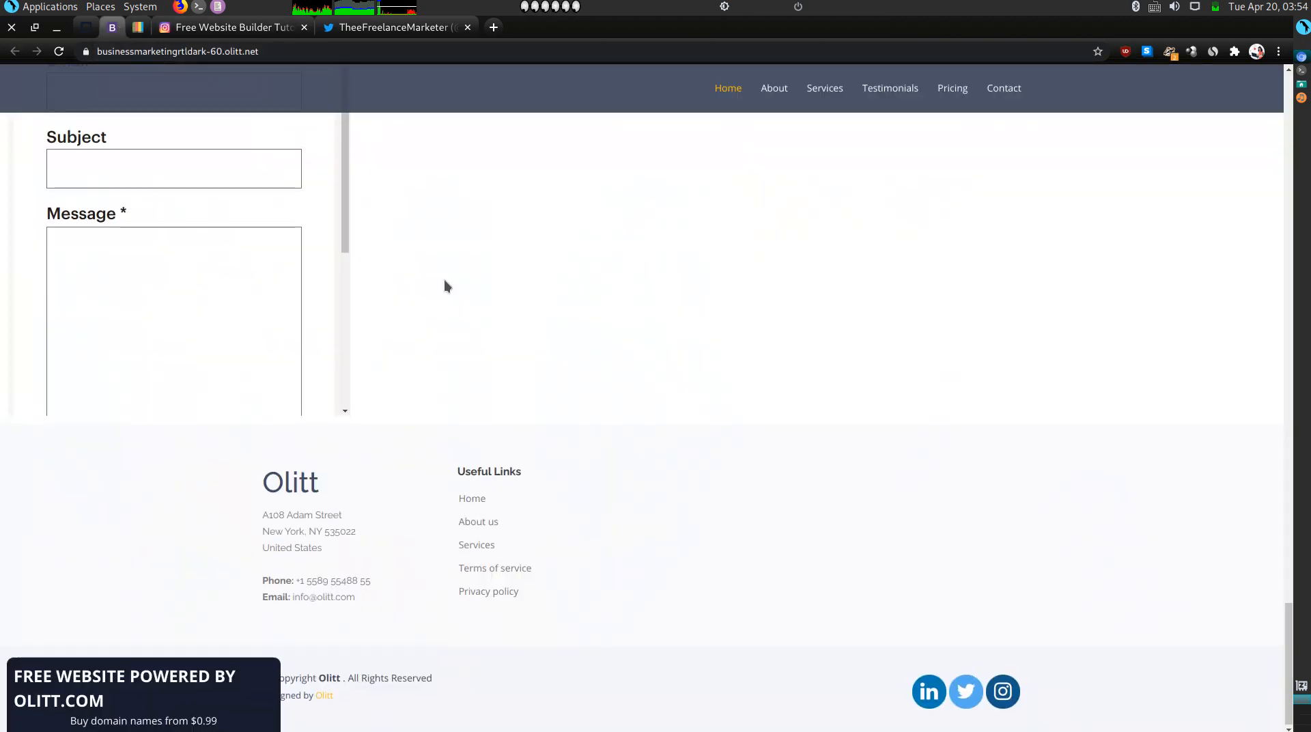
pyautogui.scroll(20, 445, 281)
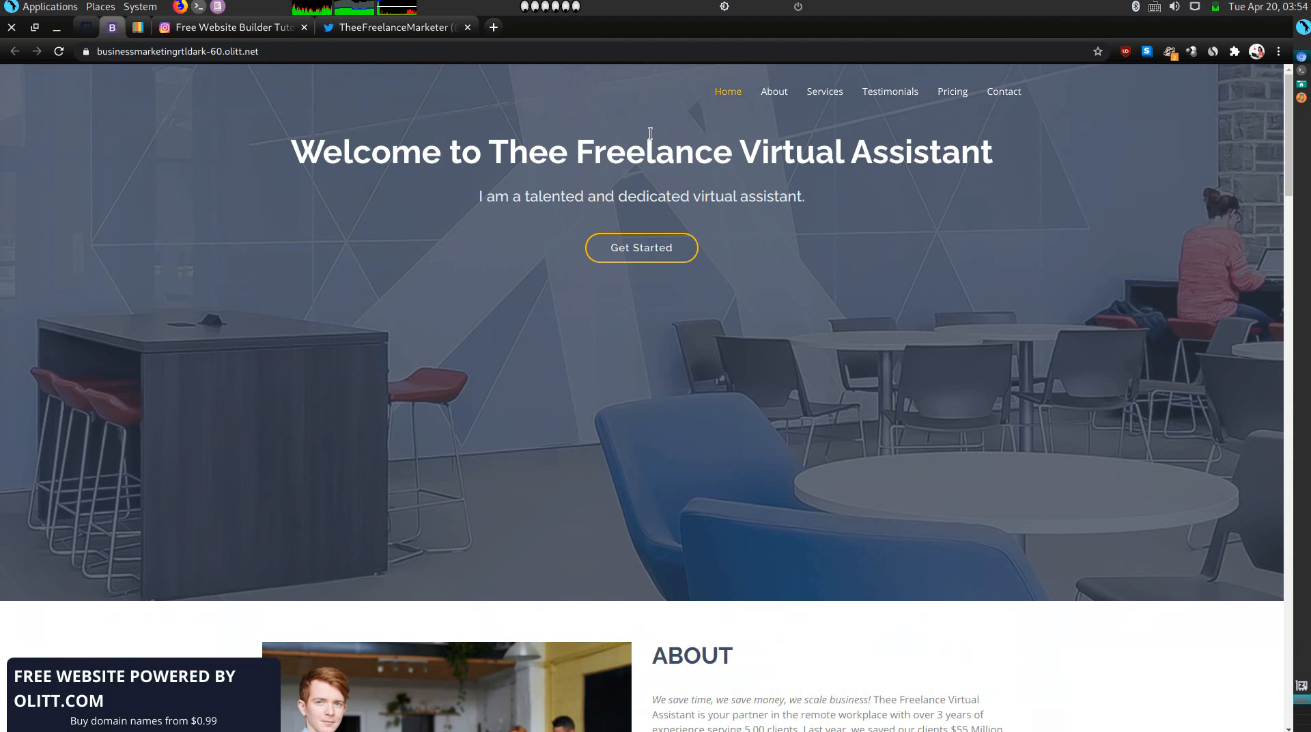
pyautogui.moveTo(667, 155); pyautogui.dragTo(662, 156)
pyautogui.click(138, 28)
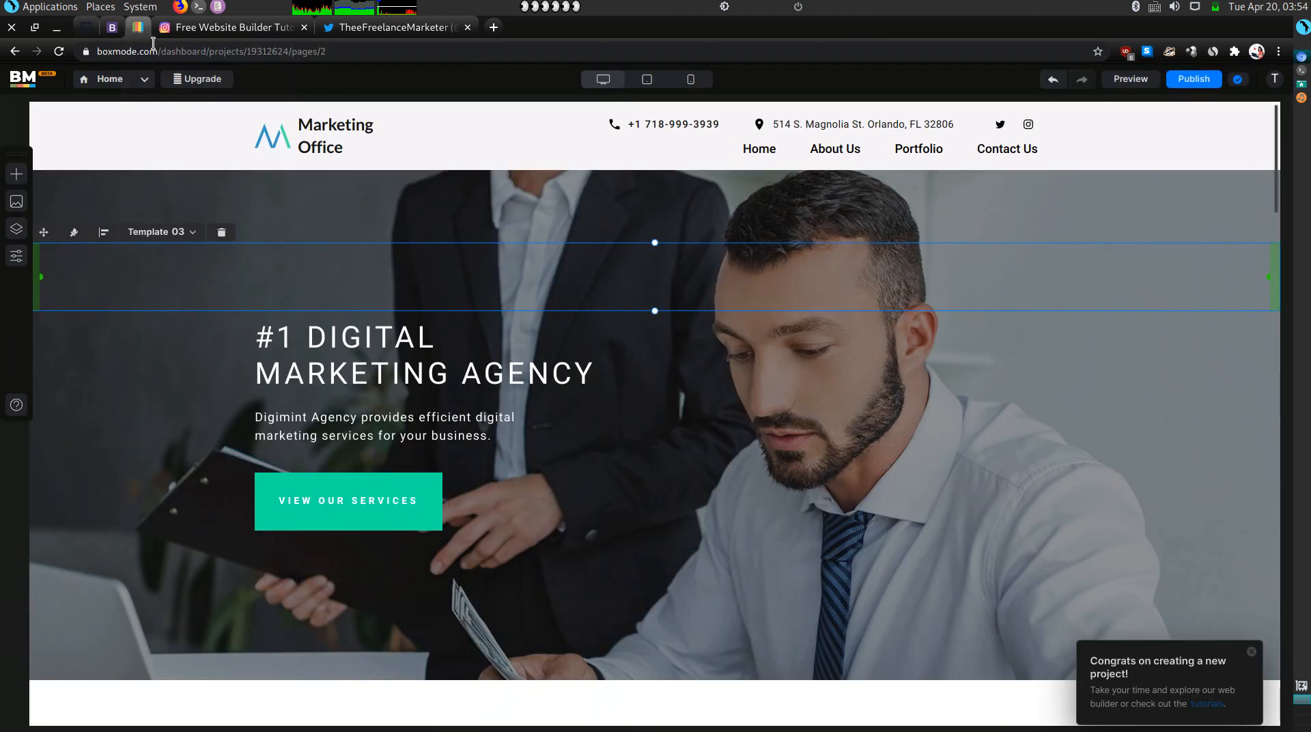
pyautogui.click(288, 362)
pyautogui.doubleClick(287, 357)
pyautogui.write('HTTPS://WWW.INSTAGRAM.COM/THEEFREELANCEMARKETER/')
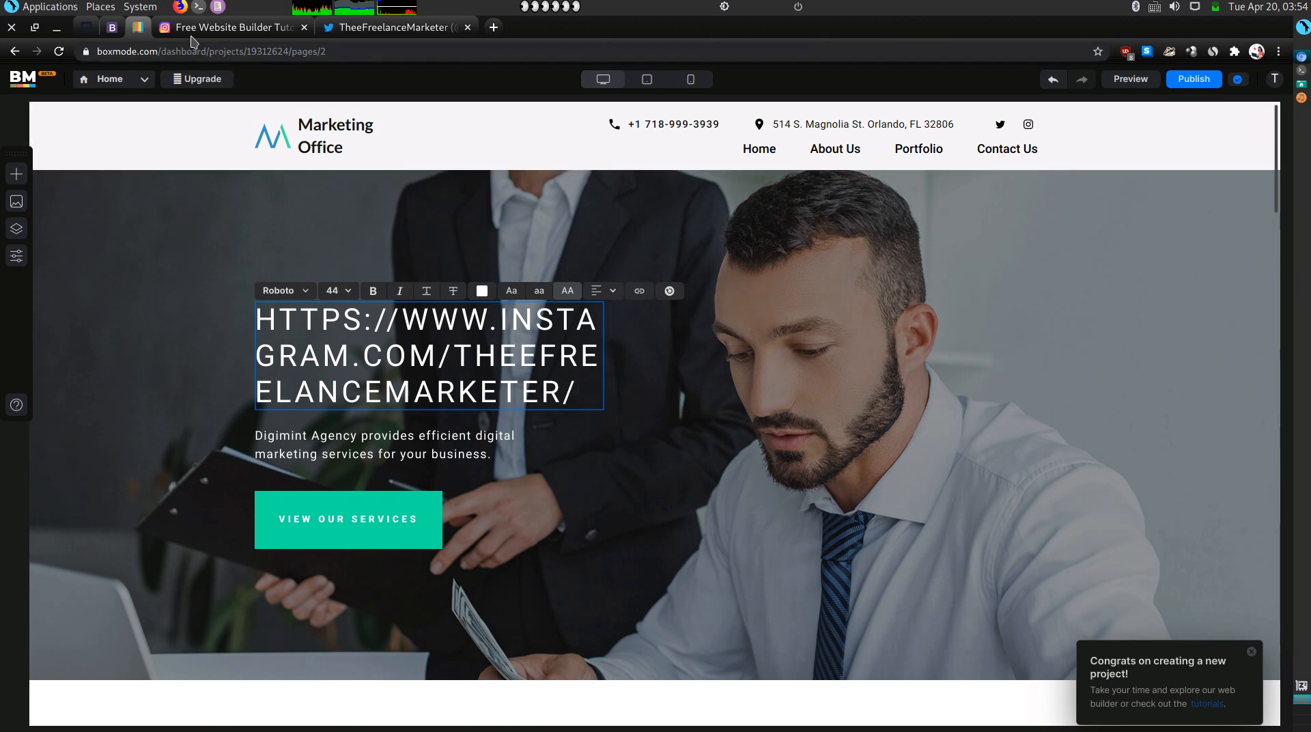
# Copy the Olitt welcome heading and paste it over the whole hero heading.
pyautogui.click(113, 27)
pyautogui.doubleClick(491, 147)
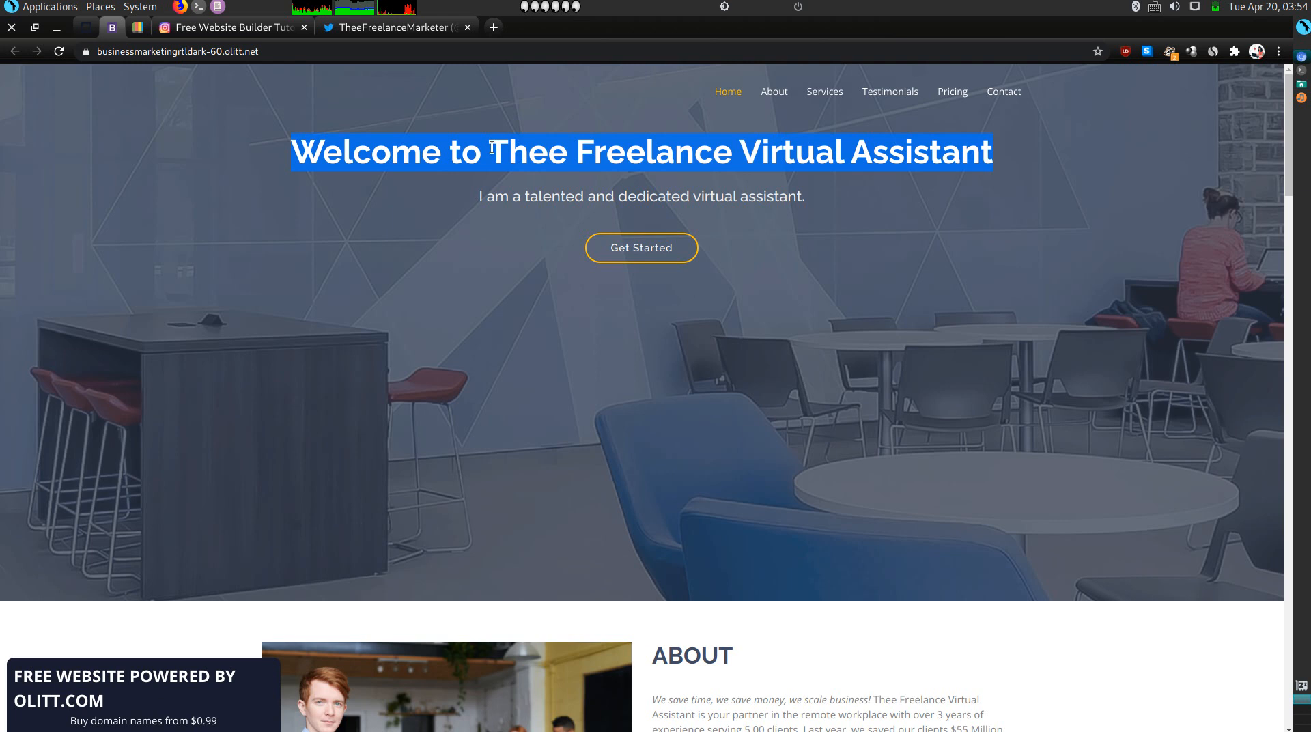
pyautogui.click(137, 27)
pyautogui.tripleClick(376, 348)
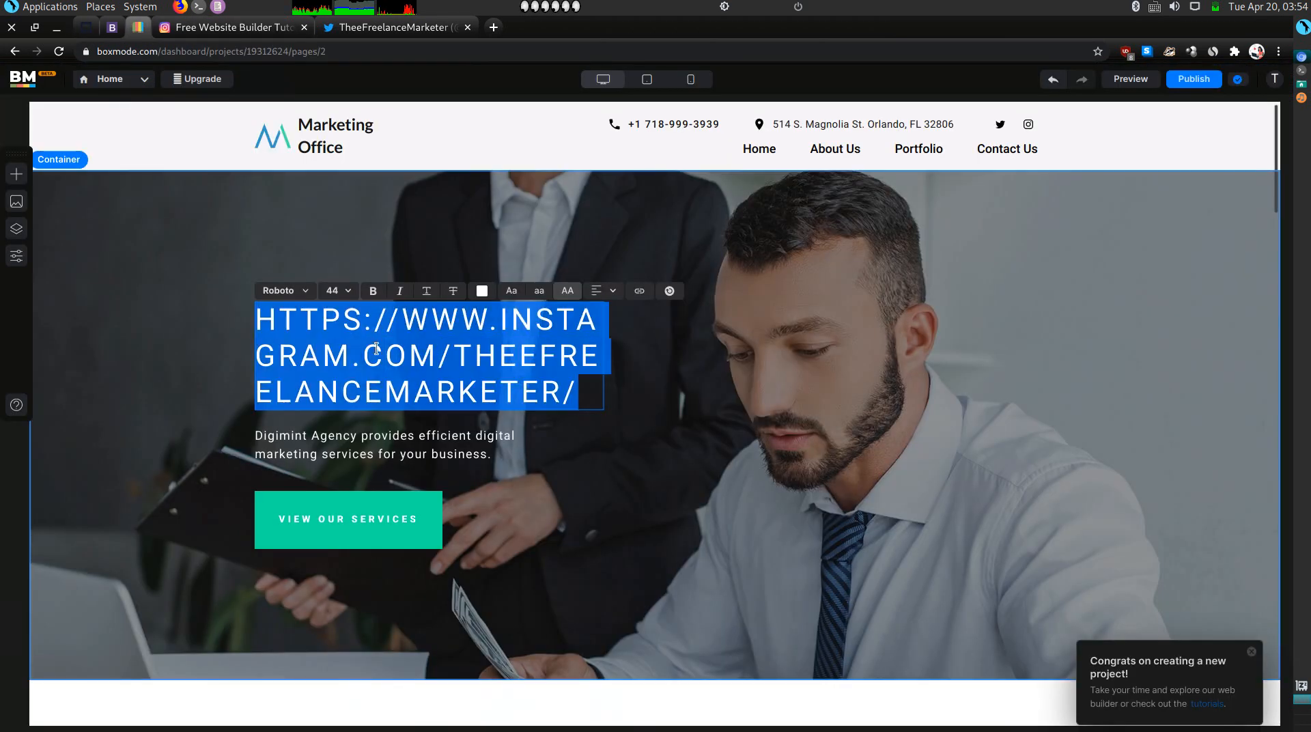
pyautogui.write('WELCOME TO THEE FREELANCE VIRTUAL ASSISTANT')
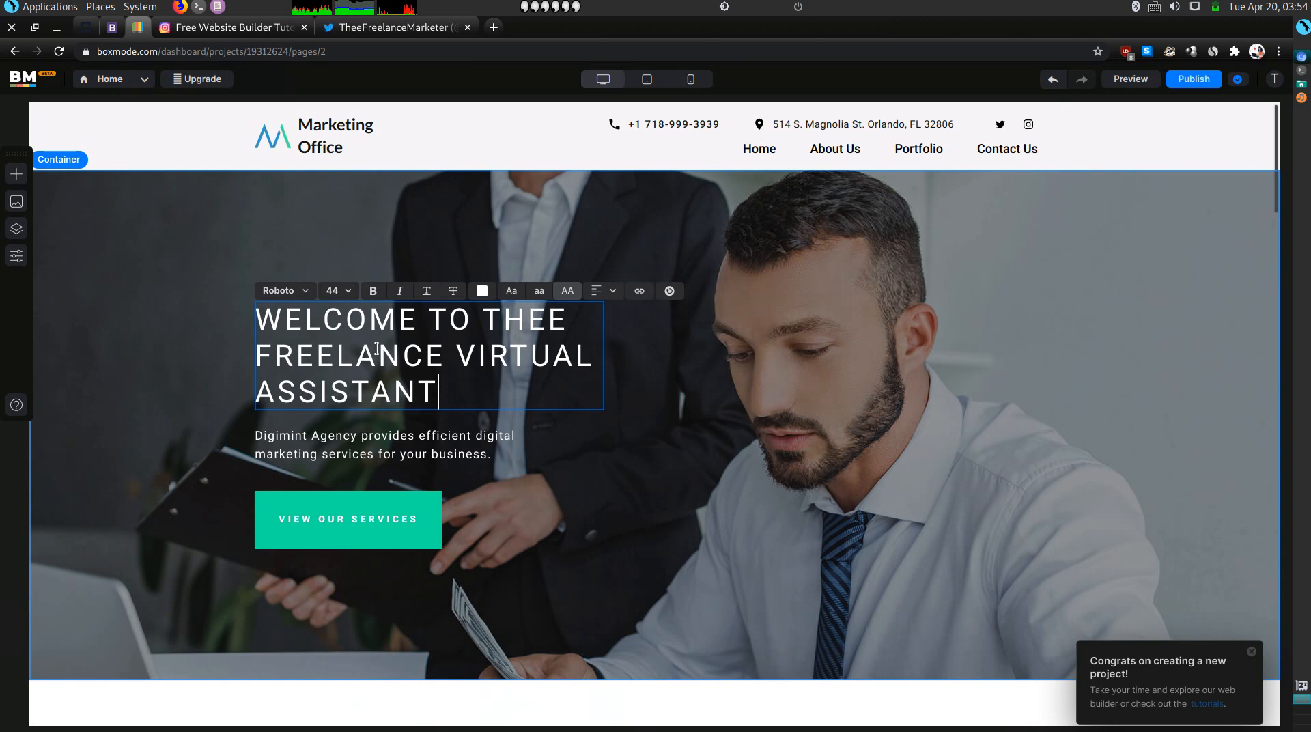
# Replace the hero paragraph with 'I am a dedicated and talented freelance virtual assistant.', fixing typos.
pyautogui.tripleClick(367, 453)
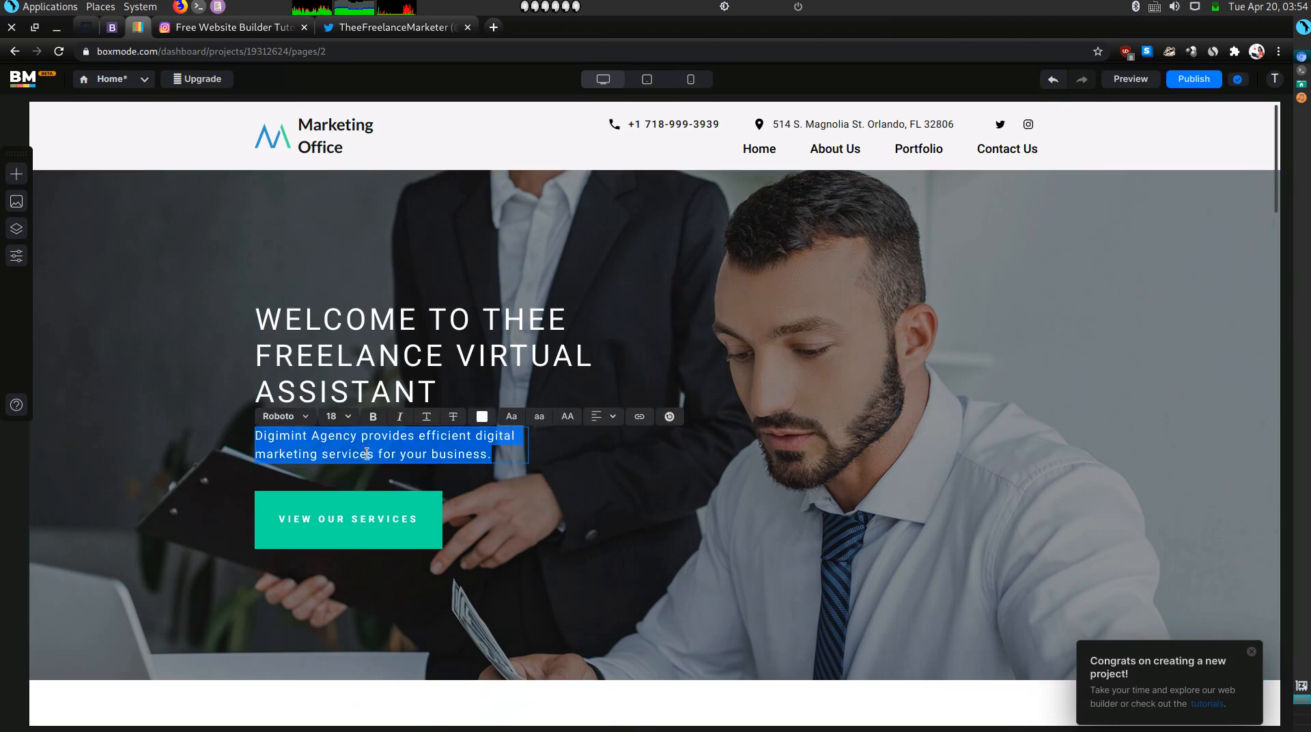
pyautogui.write('I am a de')
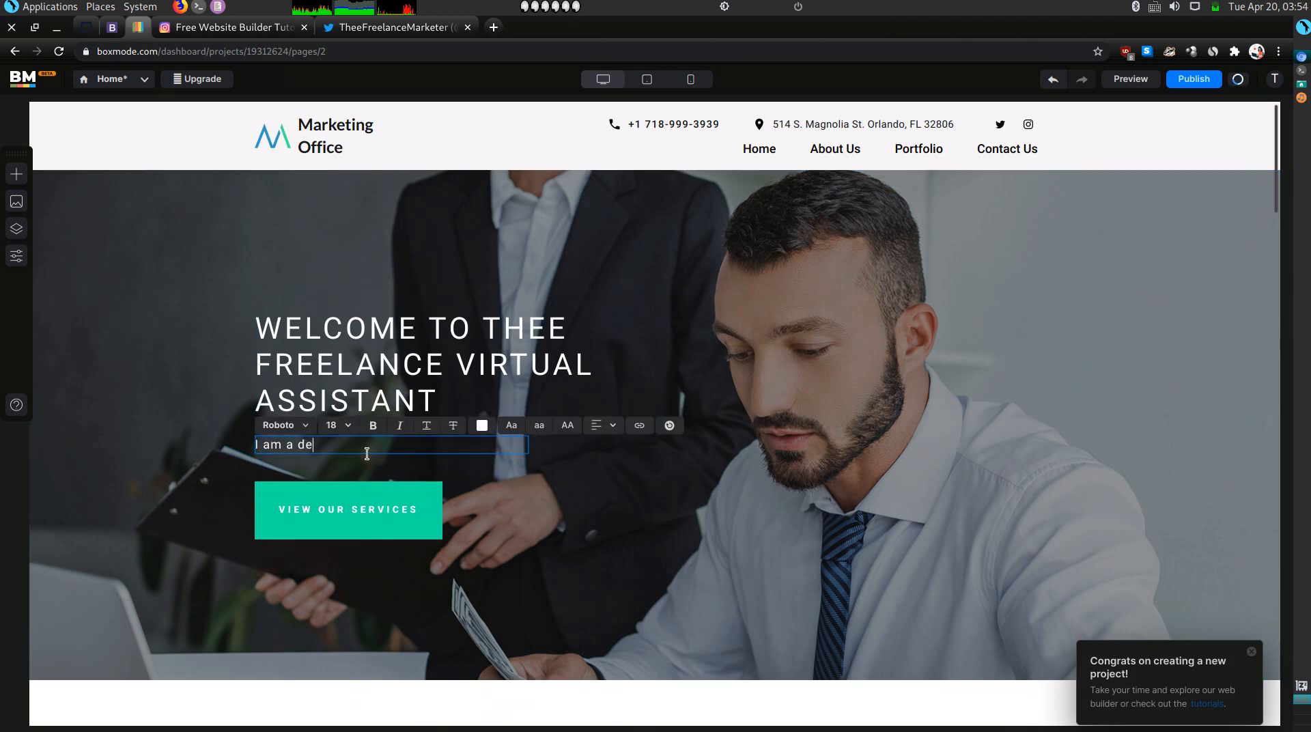
pyautogui.write('dicated and talented frelance va')
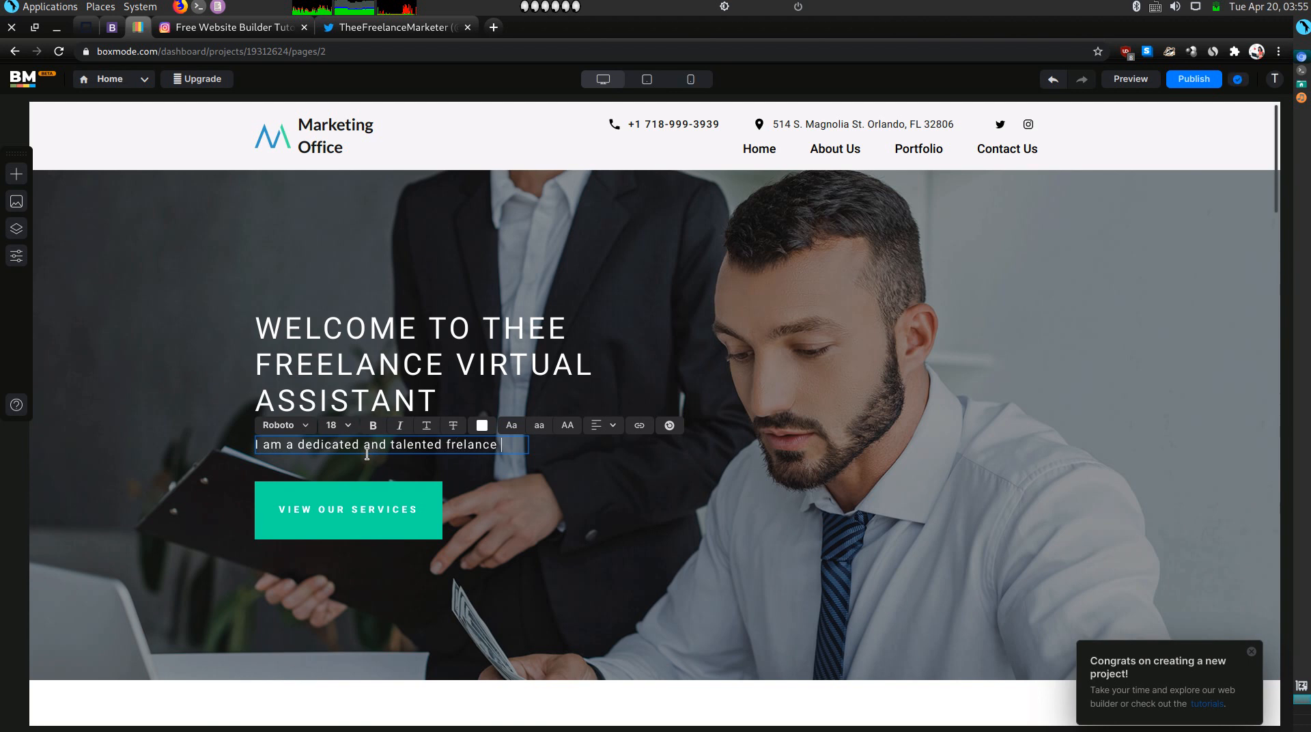
pyautogui.press('BackSpace')
pyautogui.press('BackSpace')
pyautogui.press('BackSpace')
pyautogui.write('elance virtual assistn')
pyautogui.press('BackSpace')
pyautogui.press('BackSpace')
pyautogui.press('BackSpace')
pyautogui.write('ant.')
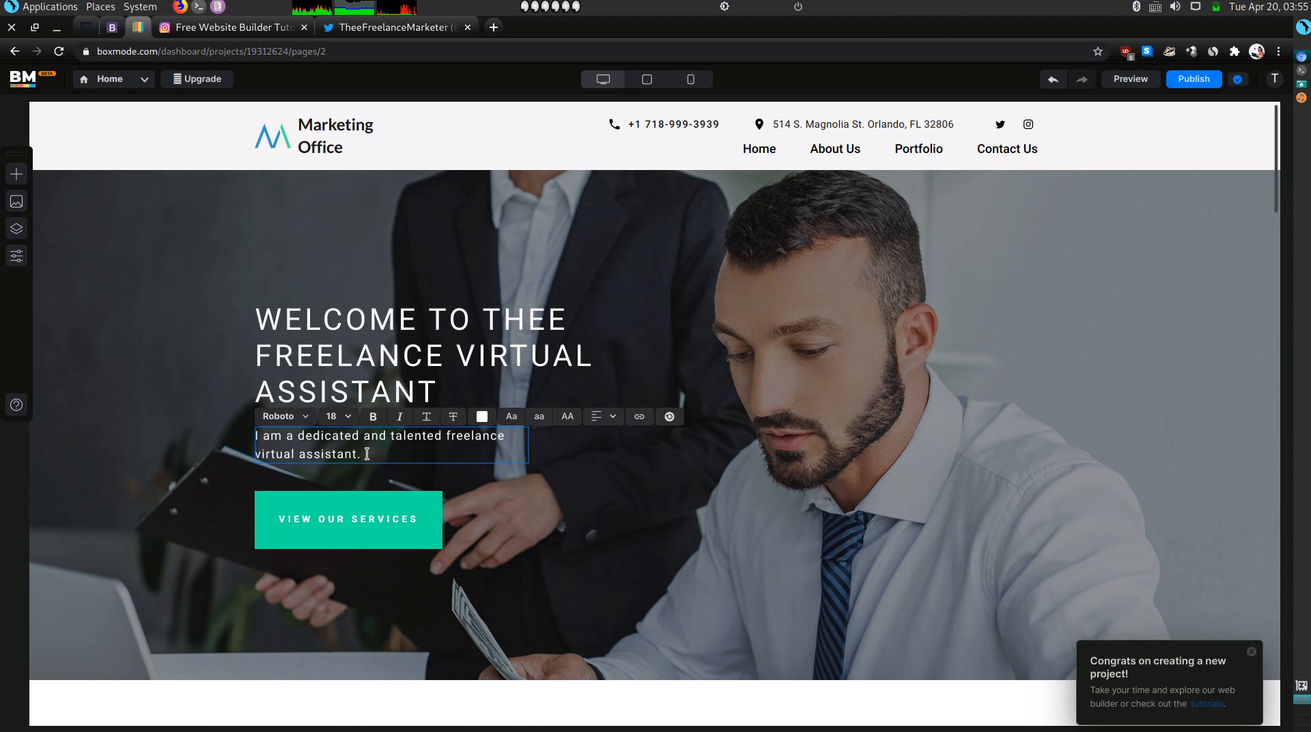
pyautogui.scroll(-5, 366, 453)
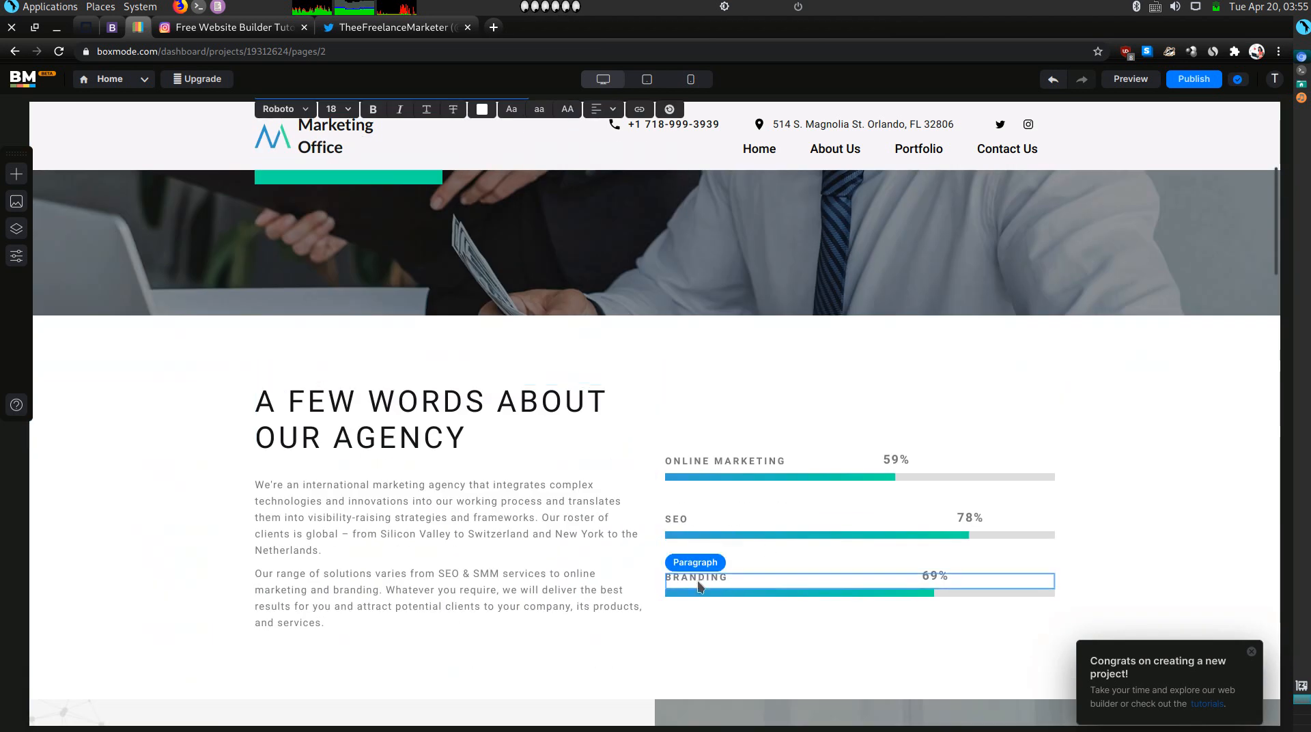
# Copy the About paragraph from the Thee Freelance site into the agency description paragraph.
pyautogui.scroll(-1, 445, 538)
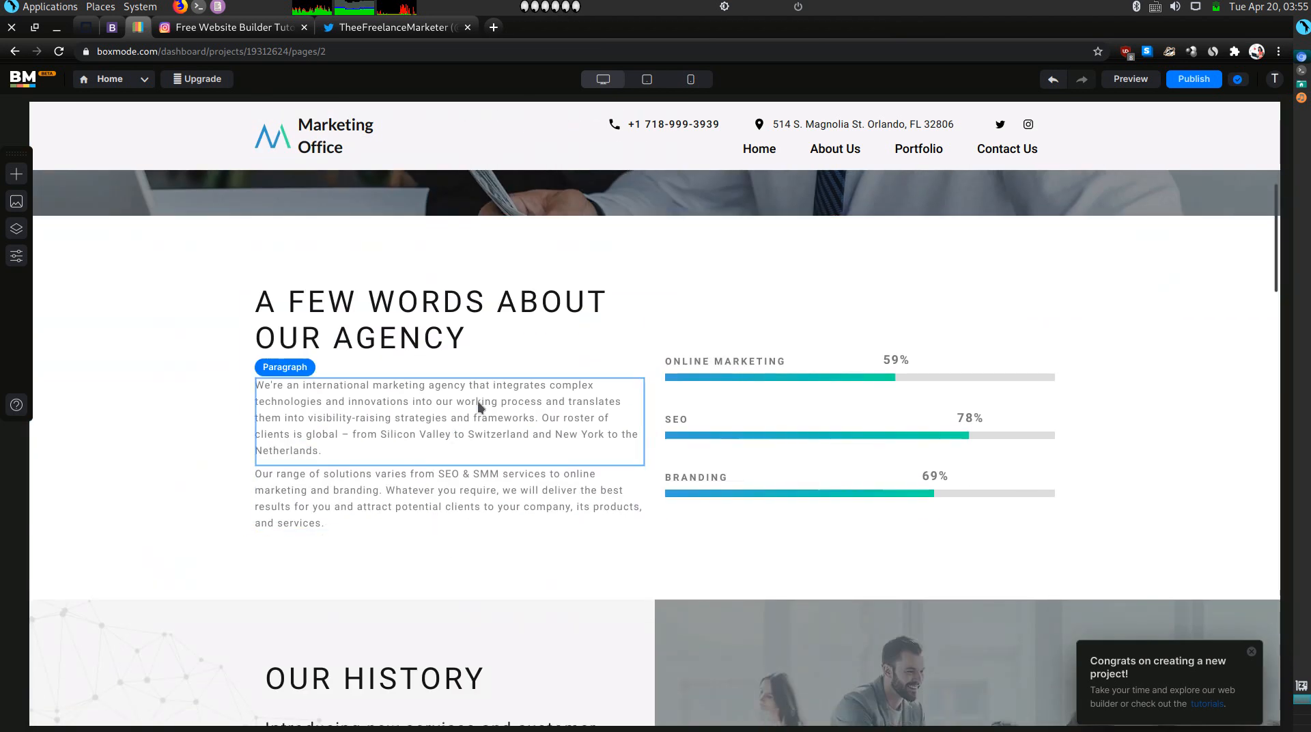
pyautogui.click(112, 28)
pyautogui.scroll(-5, 370, 430)
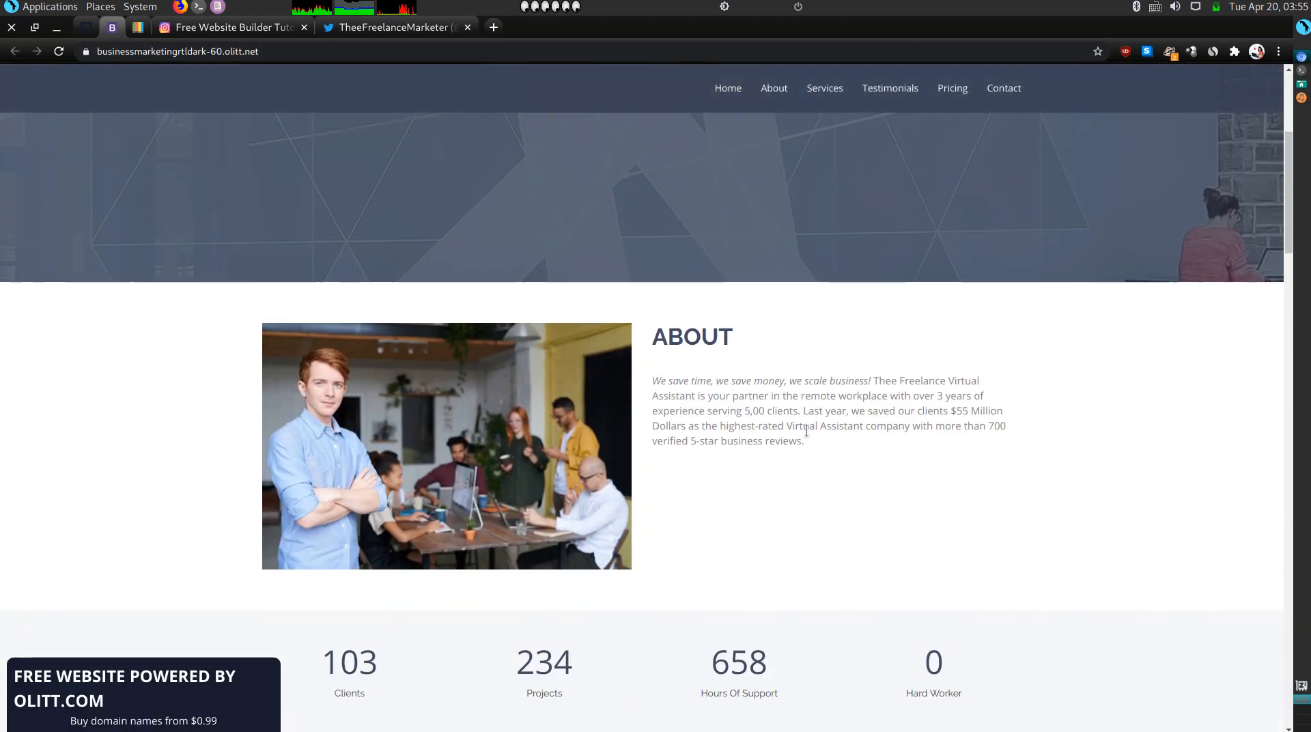
pyautogui.tripleClick(792, 406)
pyautogui.hotkey('ctrl', 'c')
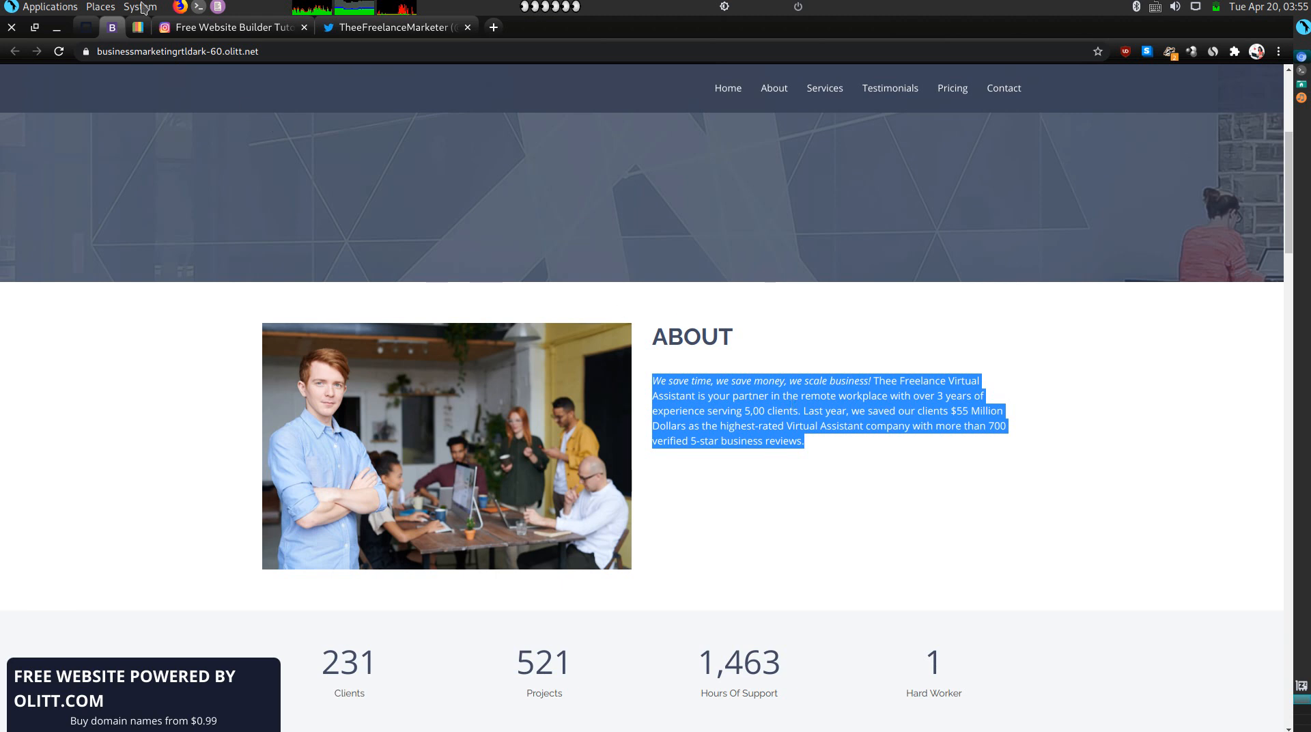
pyautogui.click(141, 30)
pyautogui.tripleClick(400, 432)
pyautogui.doubleClick(401, 432)
pyautogui.tripleClick(402, 432)
pyautogui.click(401, 432)
pyautogui.hotkey('ctrl', 'v')
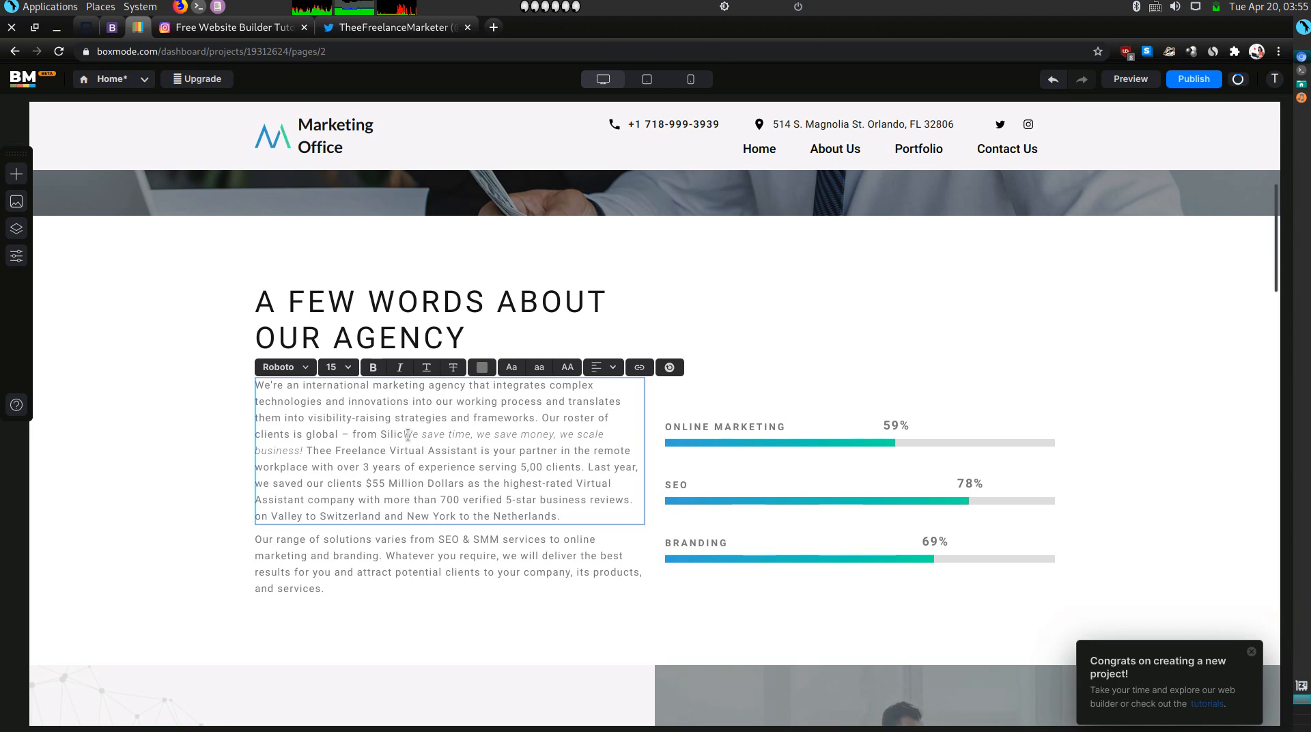
# Delete the old agency text, the leftover Valley to Netherlands line, and the SEO & SMM paragraph.
pyautogui.hotkey('shift', 'Up')
pyautogui.hotkey('shift', 'Up')
pyautogui.hotkey('shift', 'Up')
pyautogui.hotkey('shift', 'Up')
pyautogui.press('BackSpace')
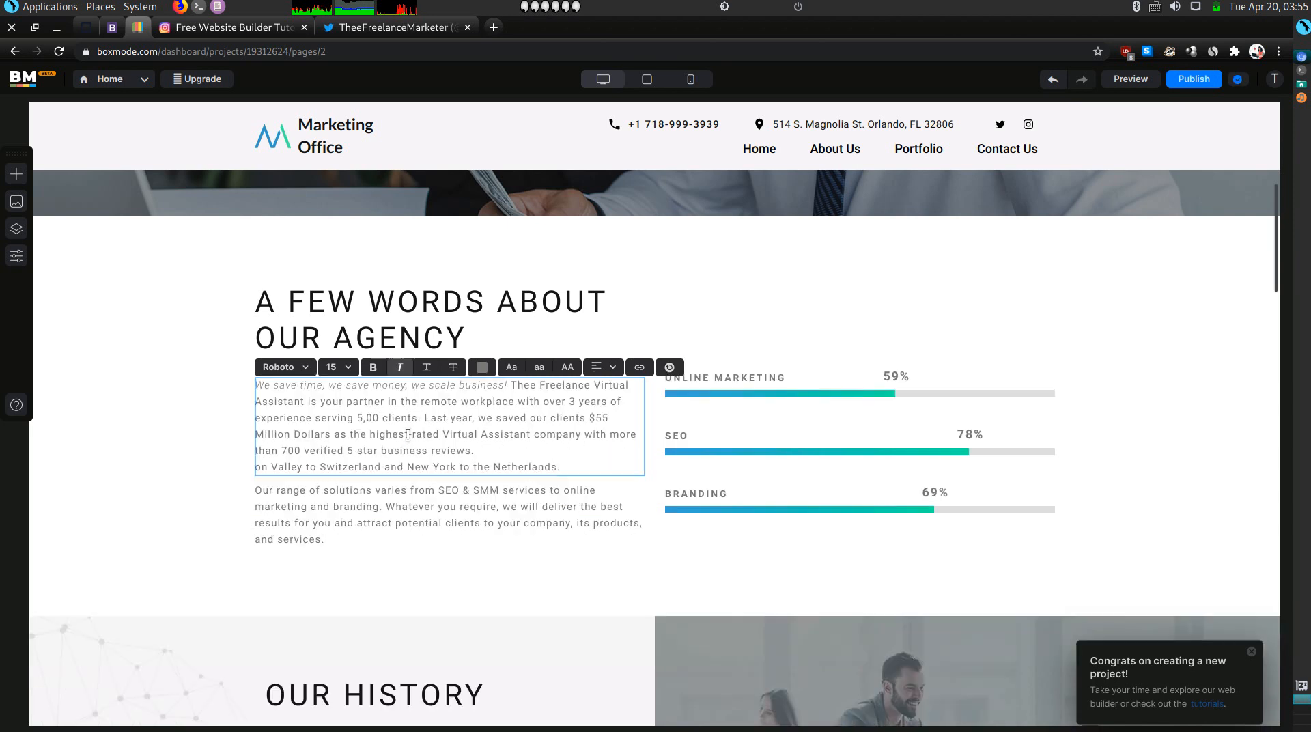
pyautogui.tripleClick(446, 464)
pyautogui.press('BackSpace')
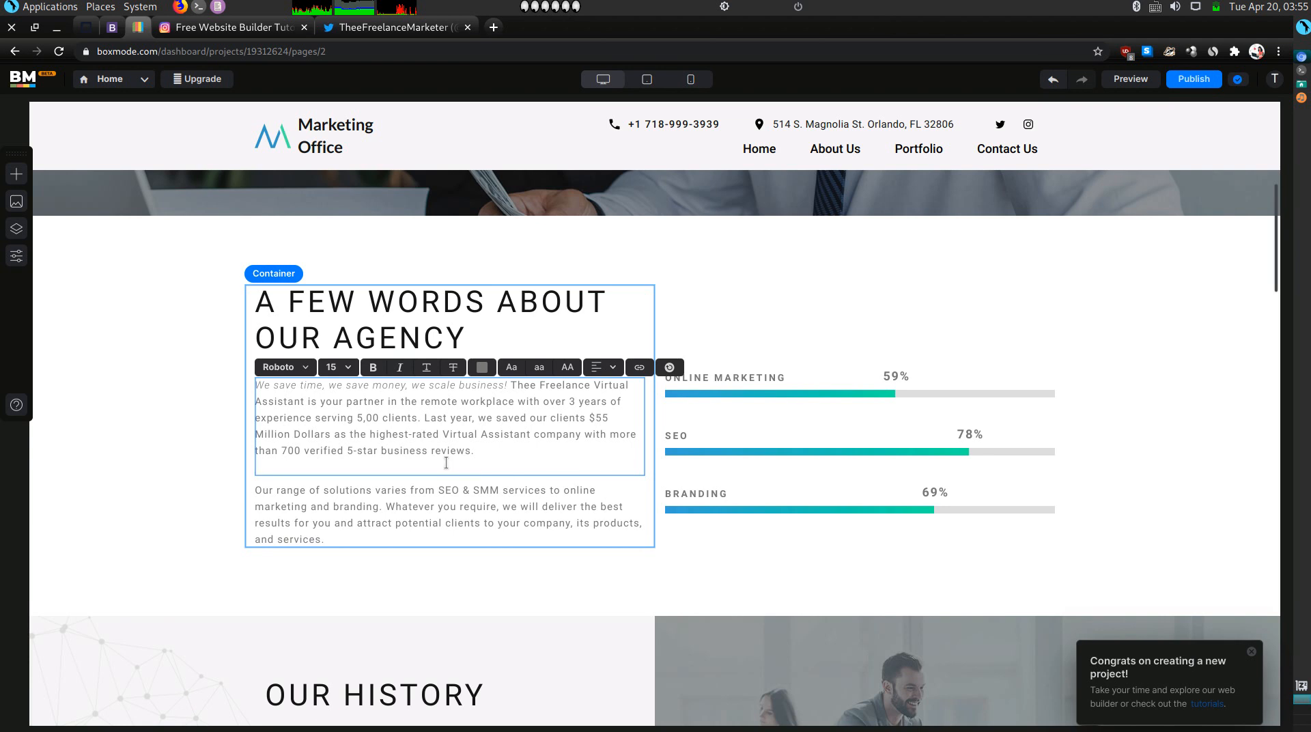
pyautogui.click(422, 519)
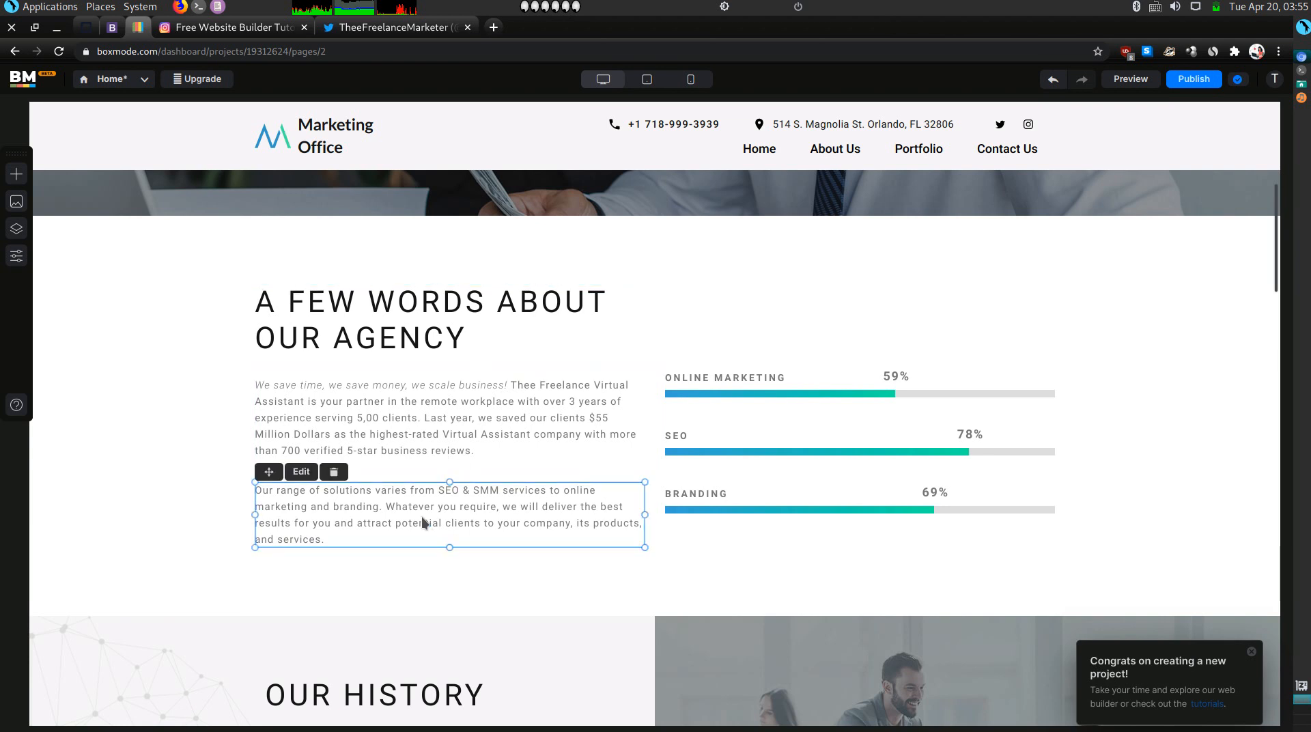
pyautogui.press('Delete')
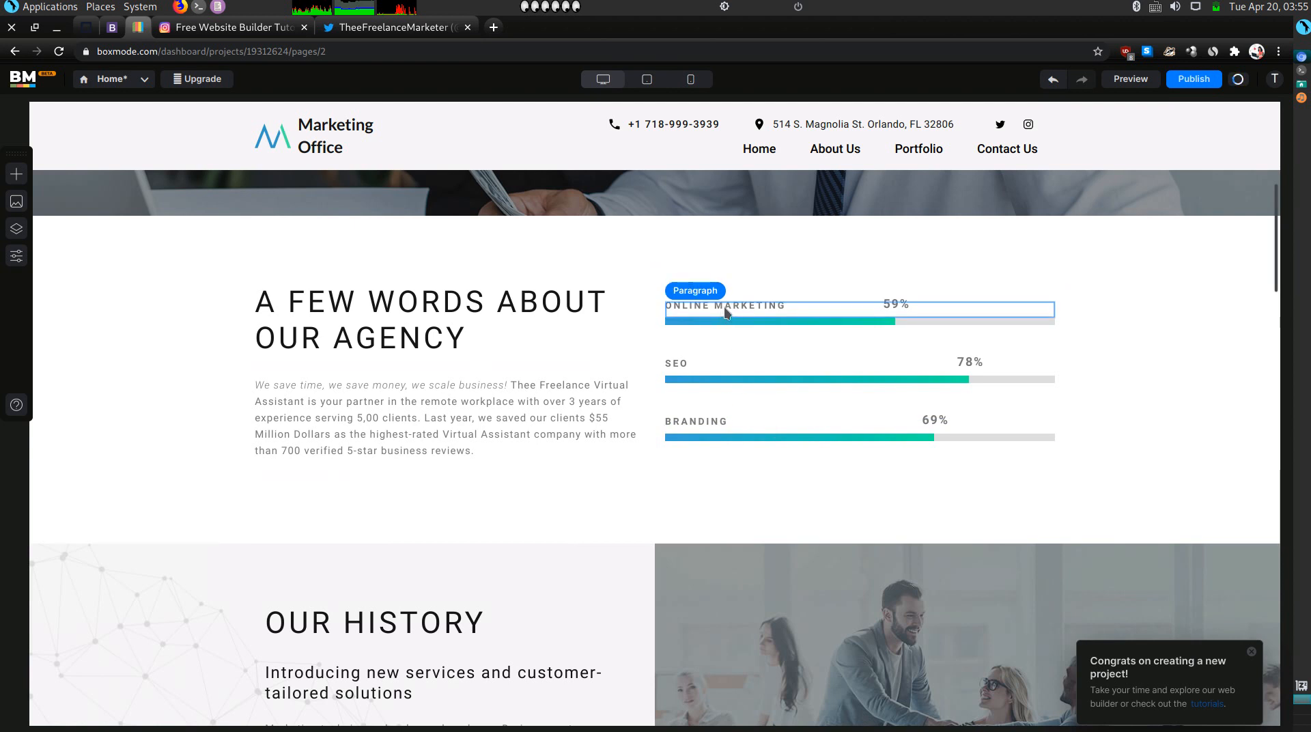
# Rename ONLINE MARKETING to VIRTUAL ASSISTANT and SEO to VIRTUAL SALES REPRESENTATIVE.
pyautogui.click(725, 311)
pyautogui.click(725, 309)
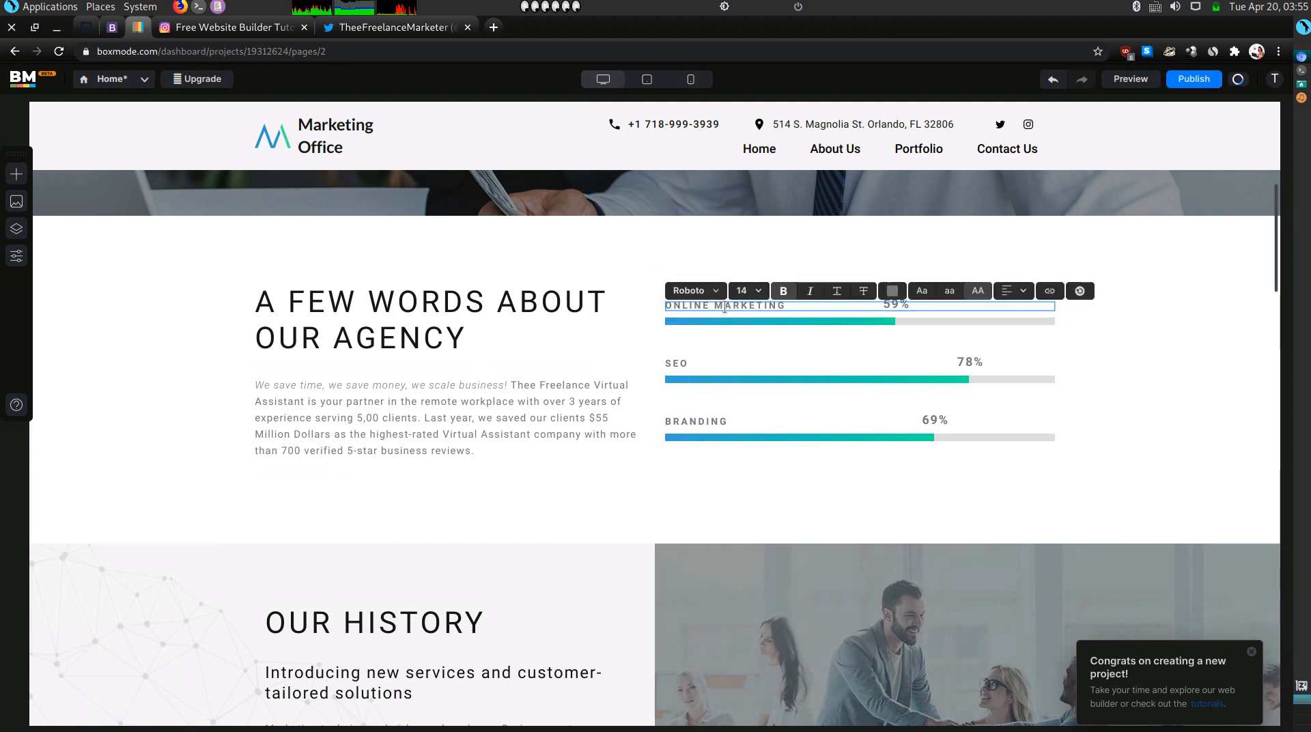
pyautogui.tripleClick(726, 307)
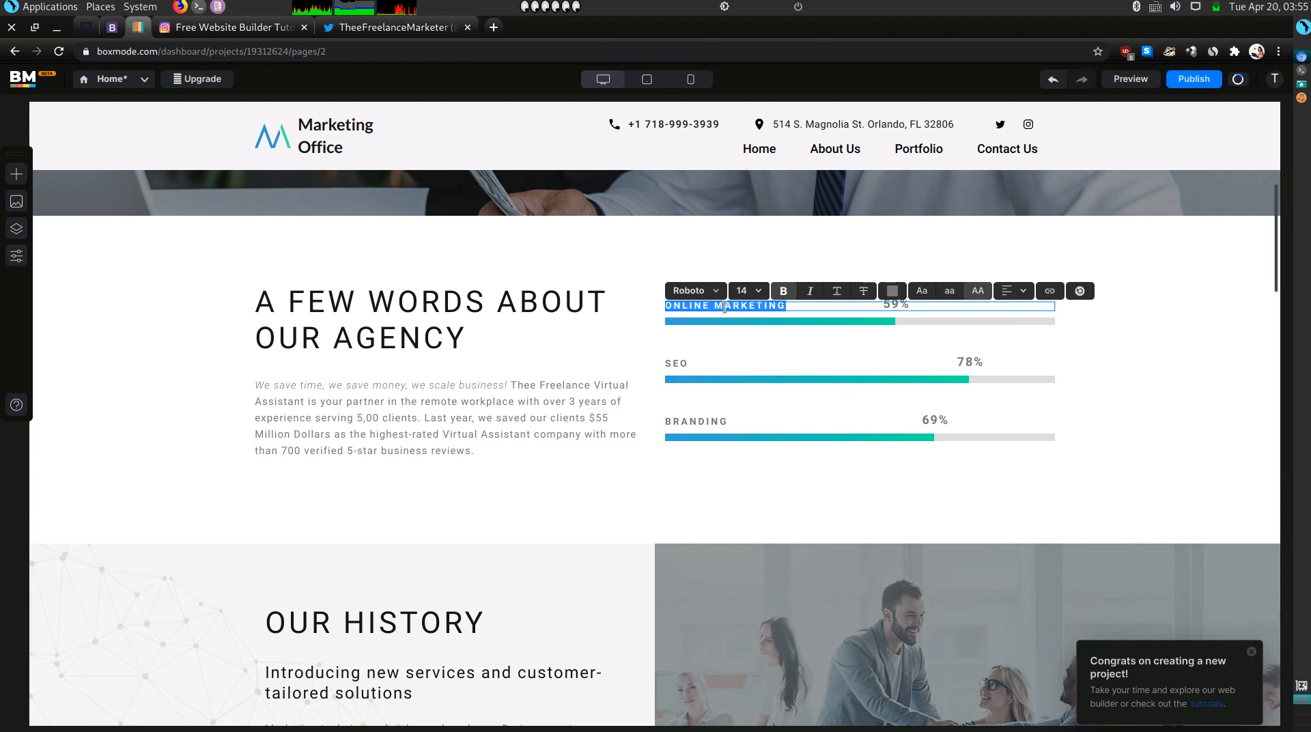
pyautogui.write('VIRTUAL')
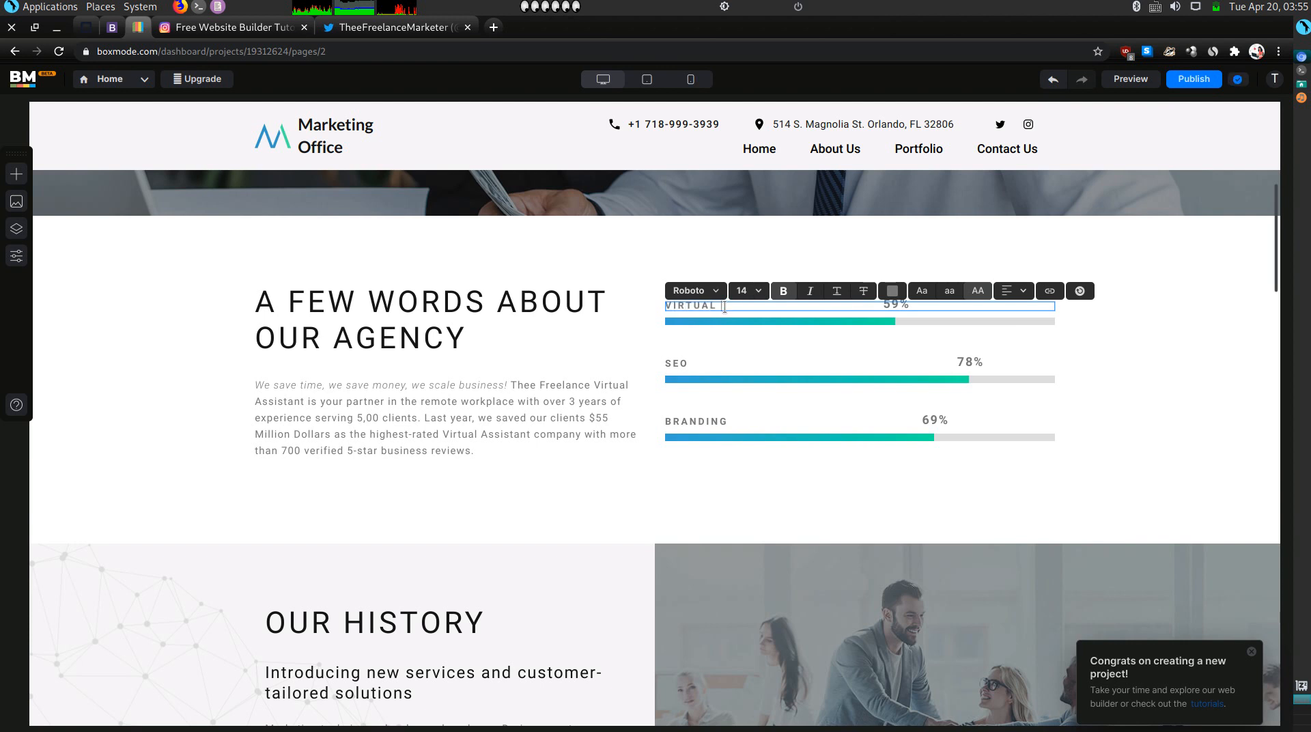
pyautogui.write(' ASSISTANT')
pyautogui.tripleClick(689, 362)
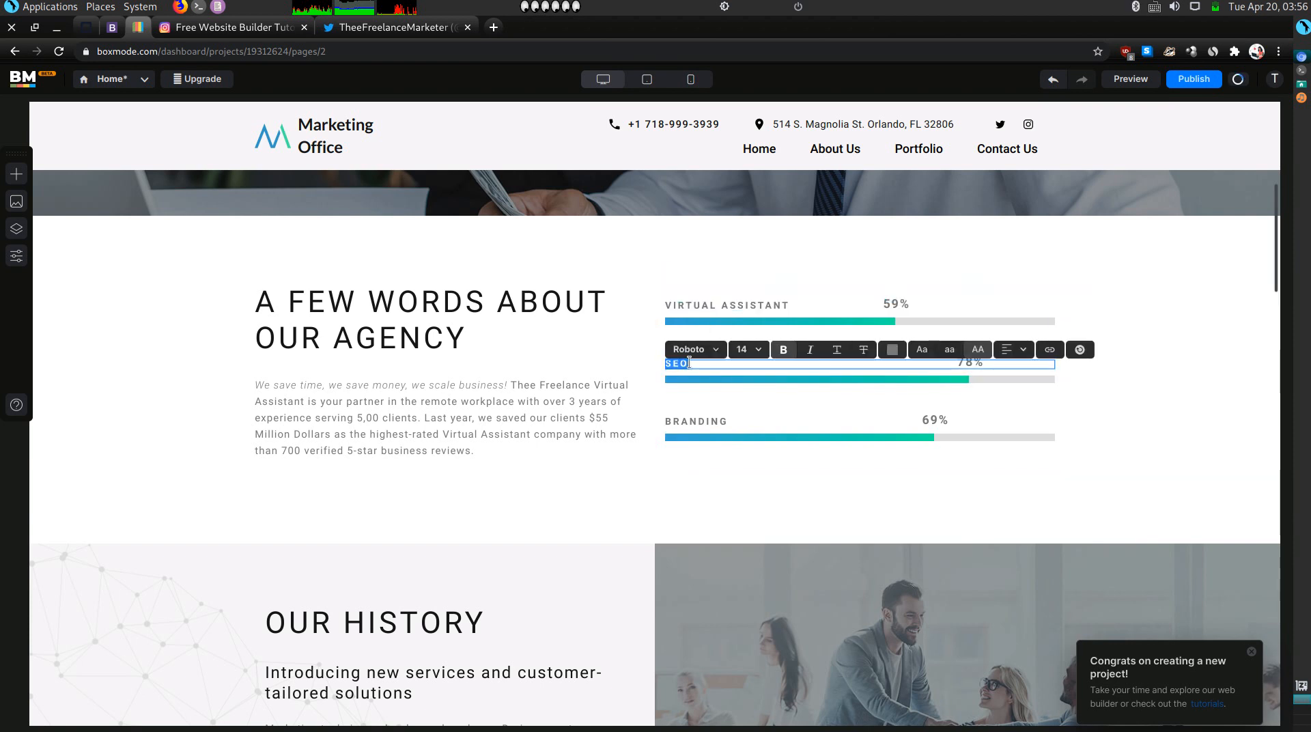
pyautogui.write('VIRTUAL SALES')
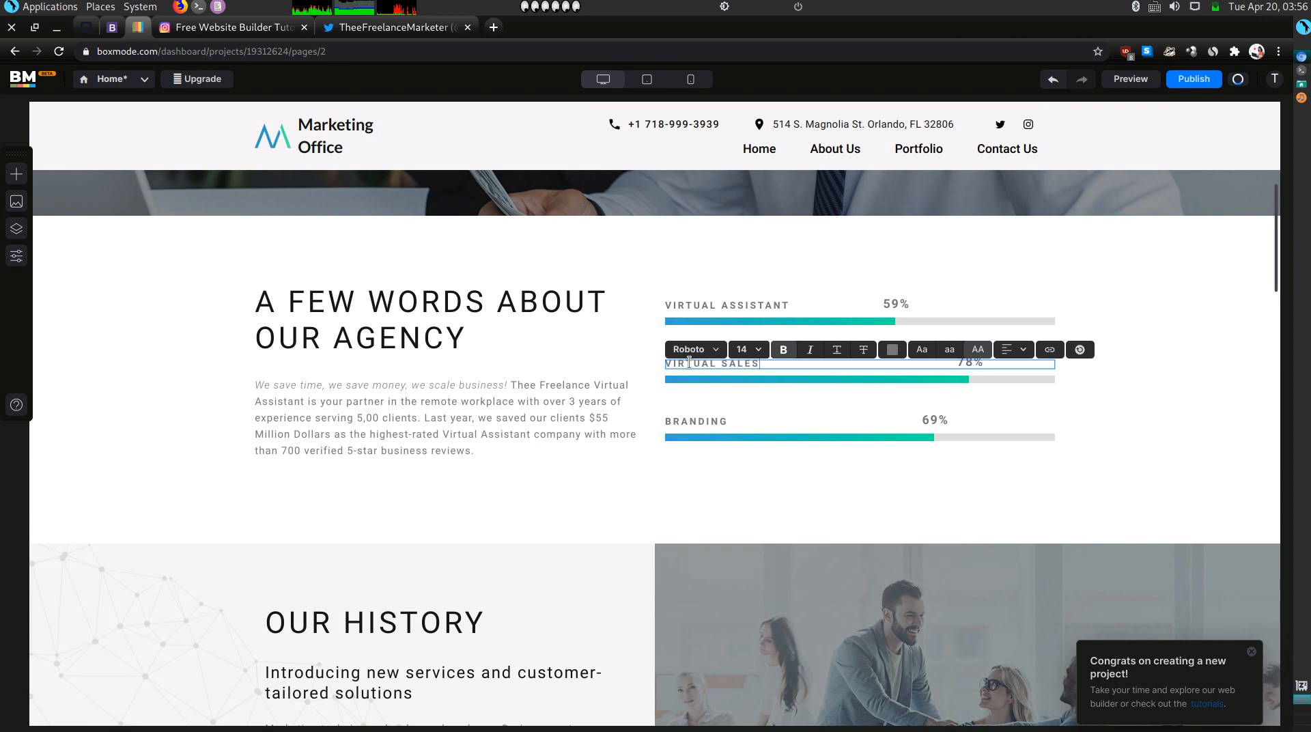
pyautogui.write(' REPRESENTATIVE')
# Rename the BRANDING skill bar to SOCIAL MEDIA MANAGEMENT, correcting typing mistakes.
pyautogui.doubleClick(692, 420)
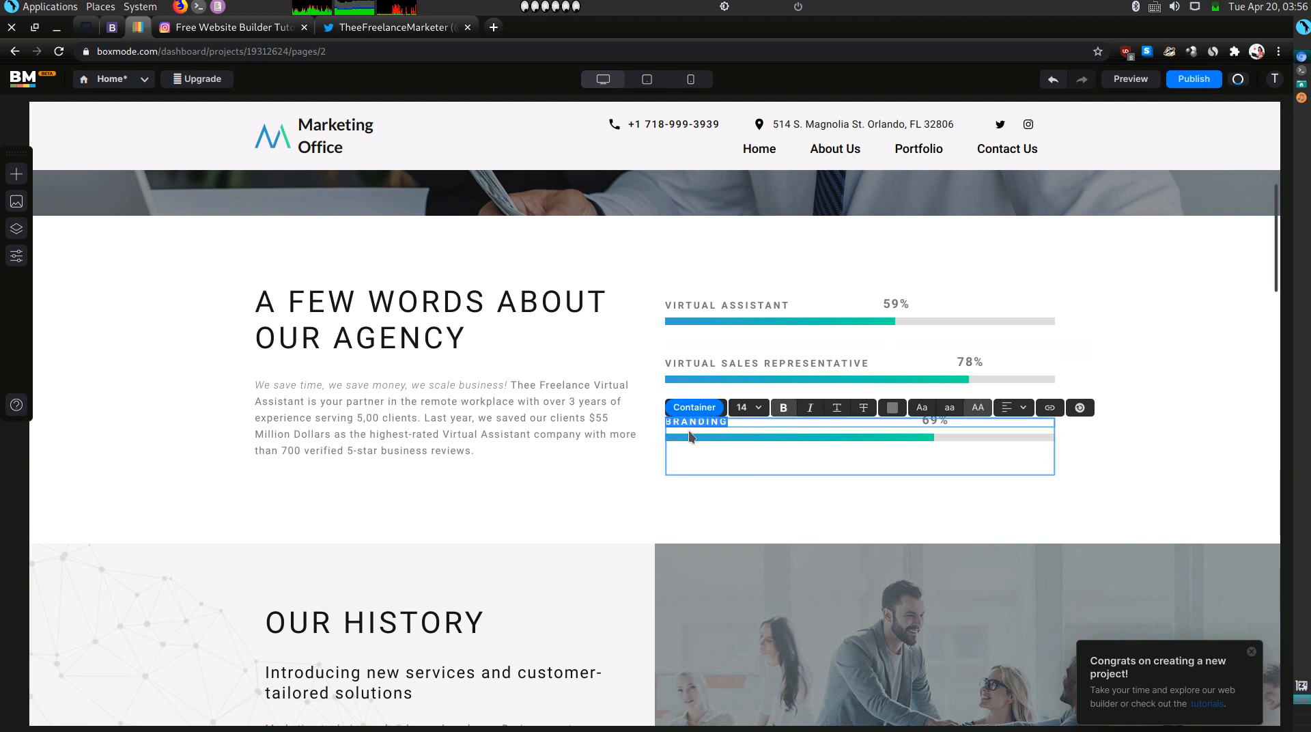
pyautogui.write('VIRST')
pyautogui.press('BackSpace')
pyautogui.write('UAL INISE')
pyautogui.press('BackSpace')
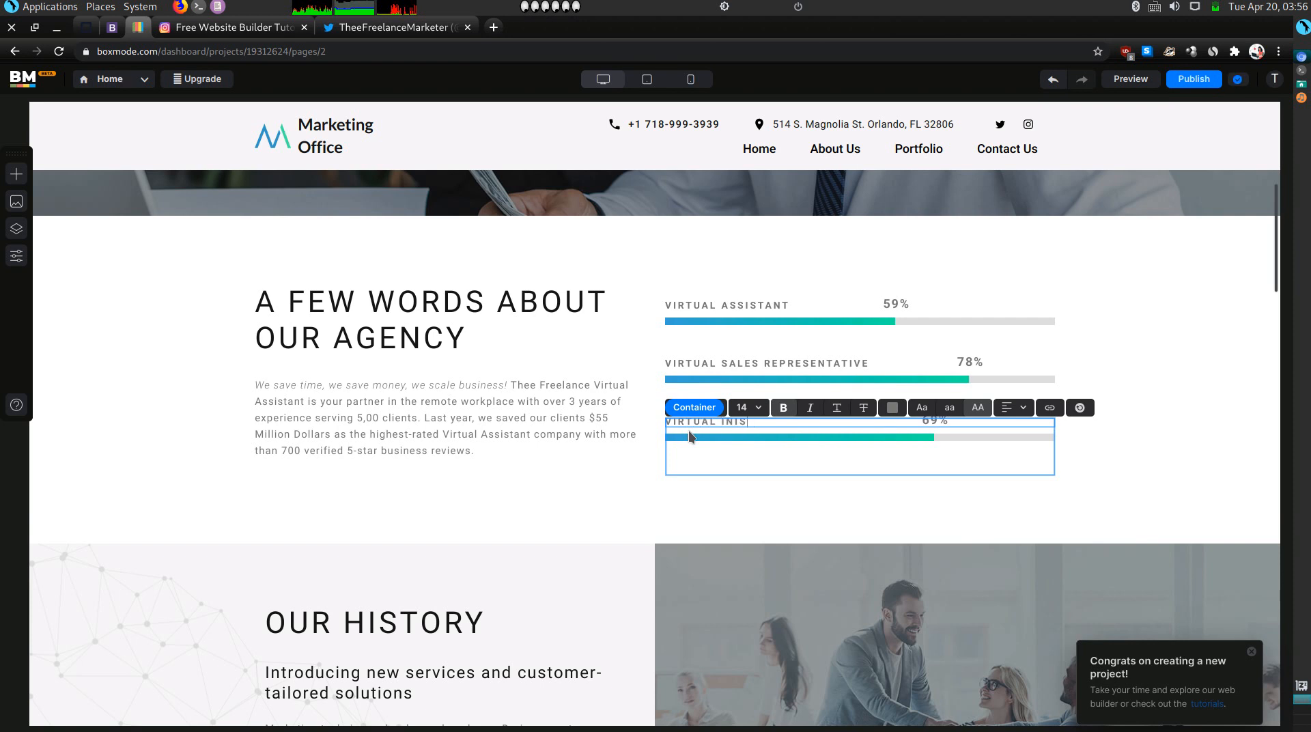
pyautogui.press('BackSpace')
pyautogui.press('BackSpace')
pyautogui.write('SIDE DALES MARKE')
pyautogui.press('BackSpace')
pyautogui.press('BackSpace')
pyautogui.press('BackSpace')
pyautogui.press('BackSpace')
pyautogui.press('BackSpace')
pyautogui.press('BackSpace')
pyautogui.press('BackSpace')
pyautogui.press('BackSpace')
pyautogui.press('BackSpace')
pyautogui.press('BackSpace')
pyautogui.press('BackSpace')
pyautogui.press('BackSpace')
pyautogui.press('BackSpace')
pyautogui.press('BackSpace')
pyautogui.press('BackSpace')
pyautogui.press('BackSpace')
pyautogui.press('BackSpace')
pyautogui.write('DIA MANAGEMENT')
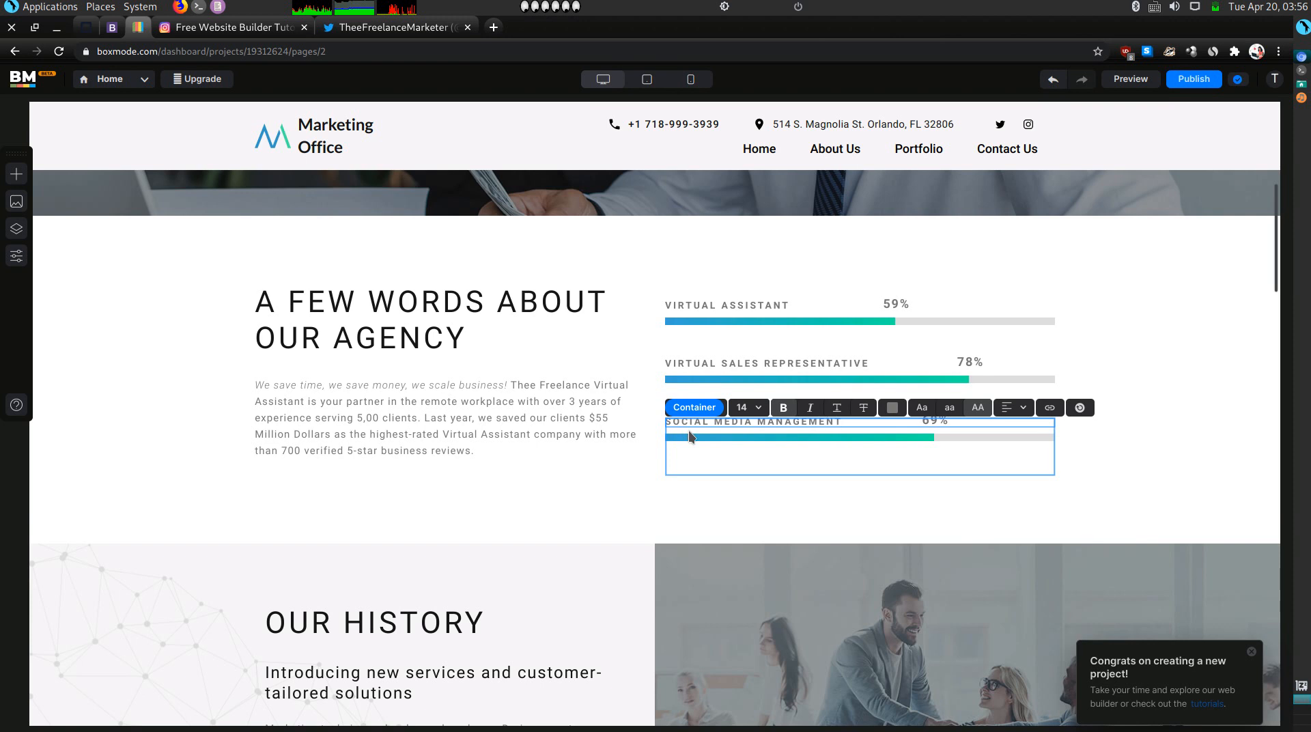
pyautogui.click(600, 433)
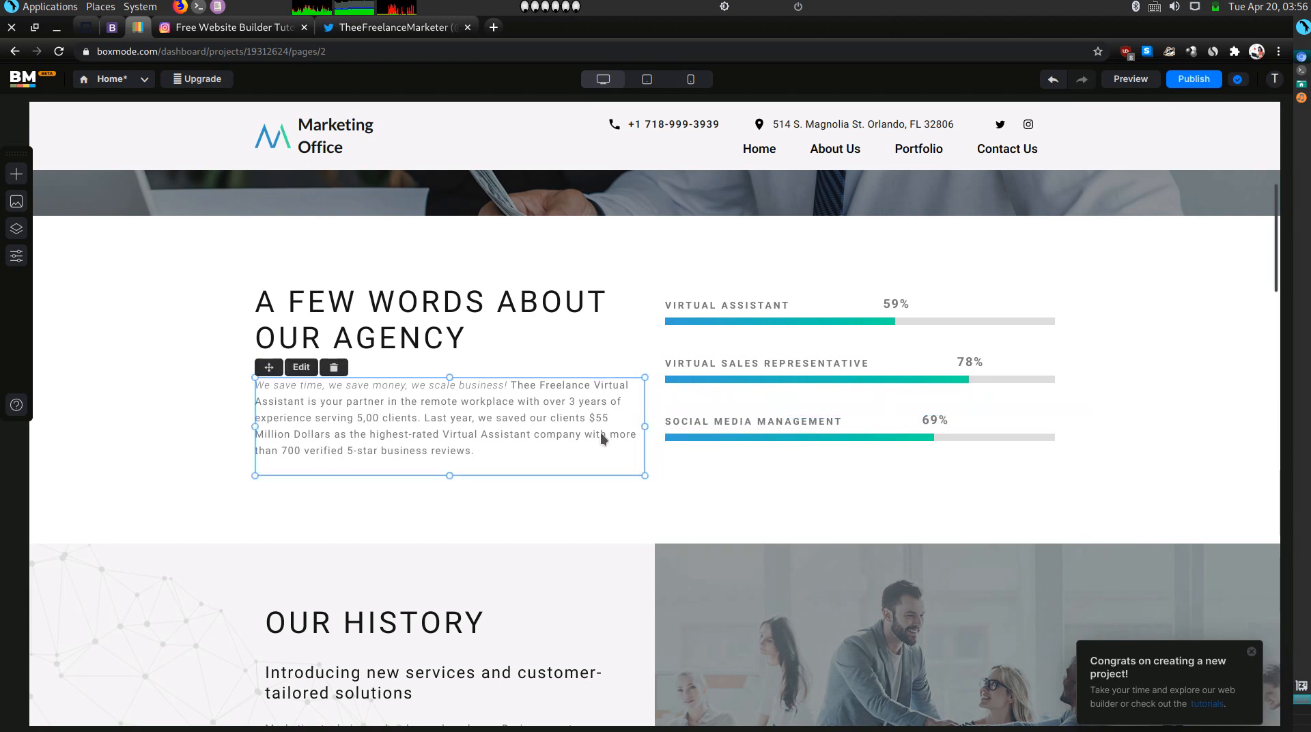
pyautogui.scroll(-2, 521, 544)
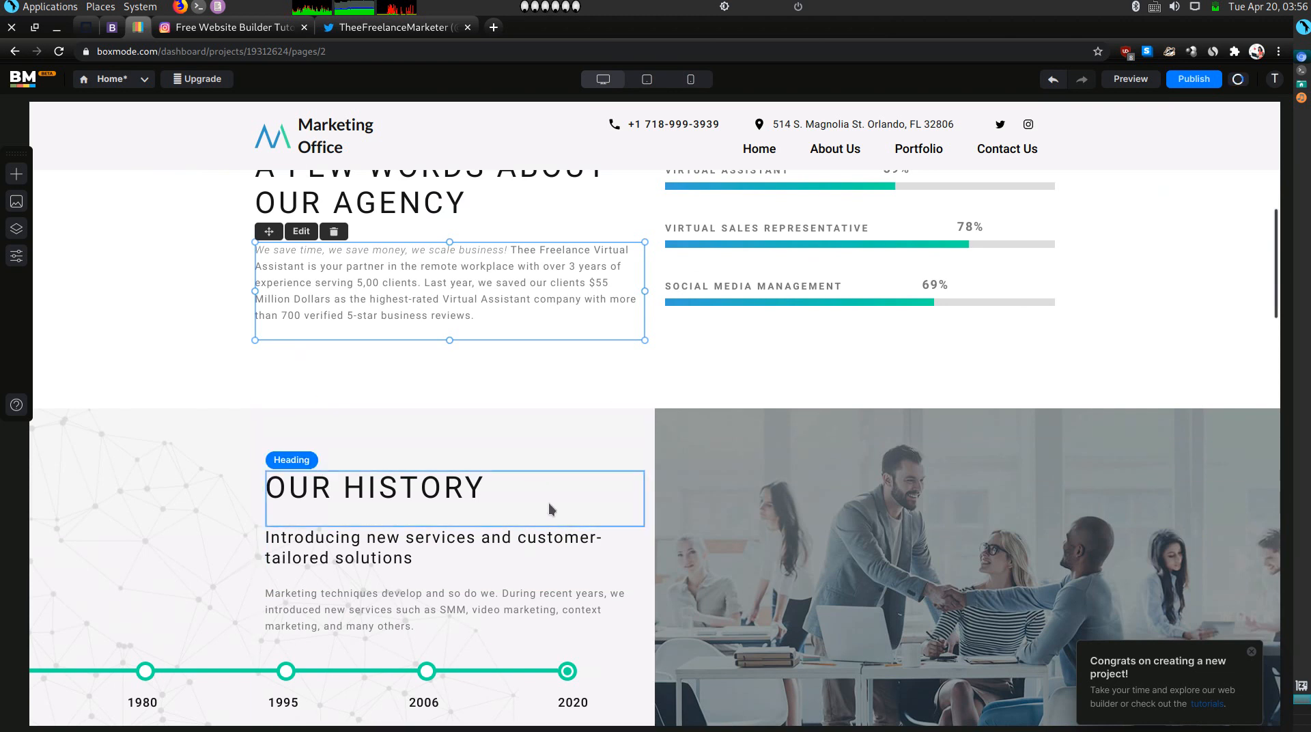
pyautogui.scroll(-2, 549, 508)
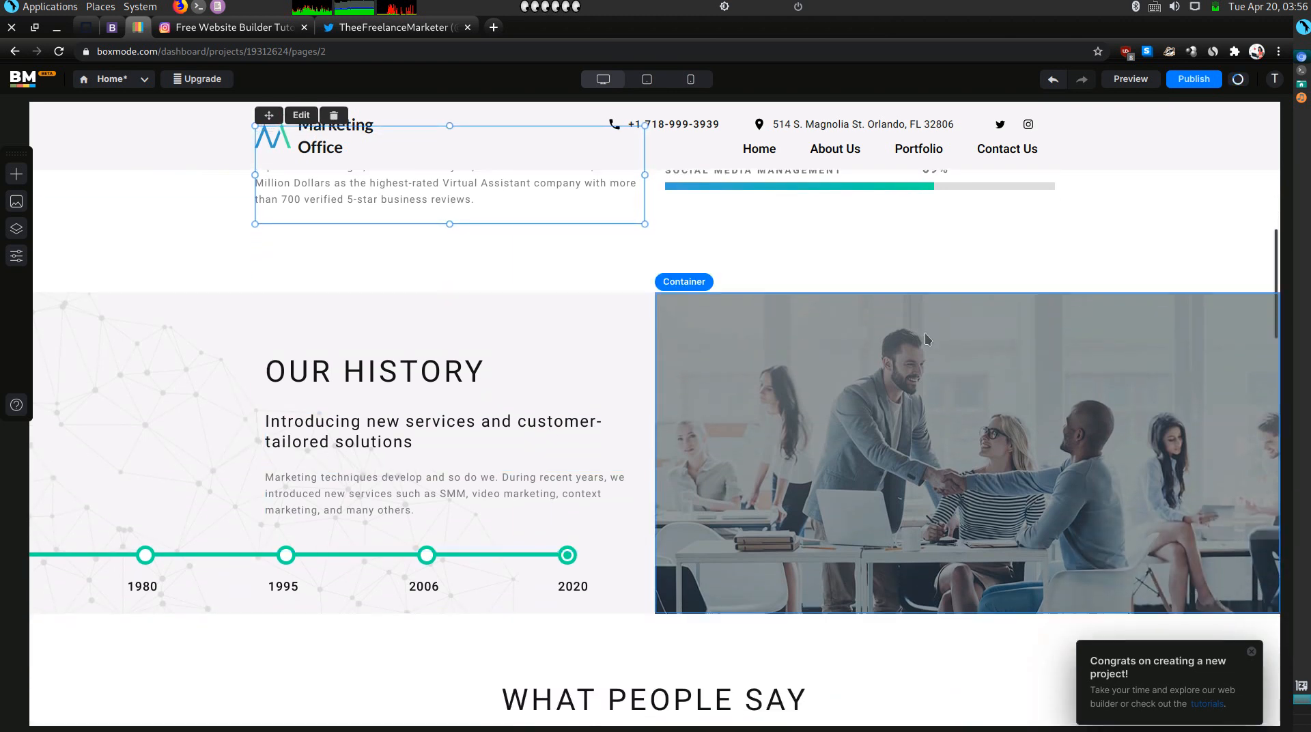
# Delete the Our History office-photo container and its 1980–2020 timeline text container.
pyautogui.scroll(1, 925, 334)
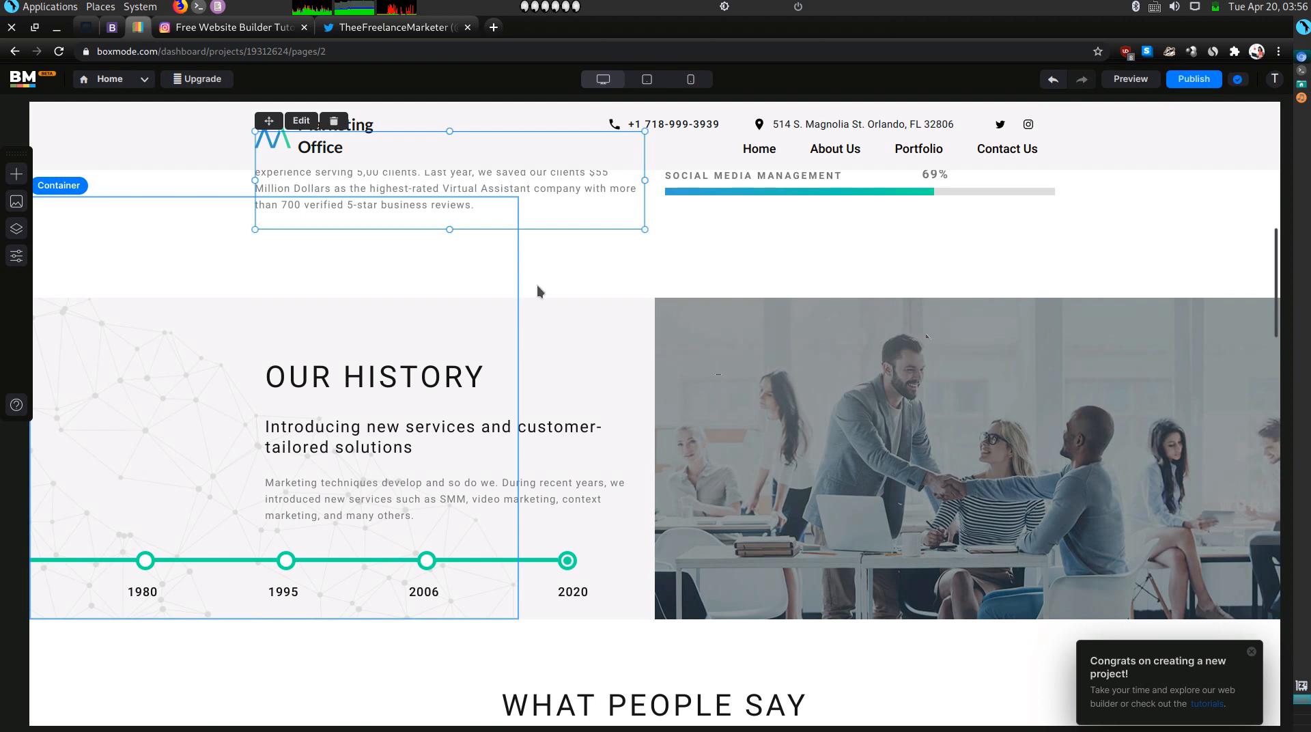
pyautogui.click(845, 304)
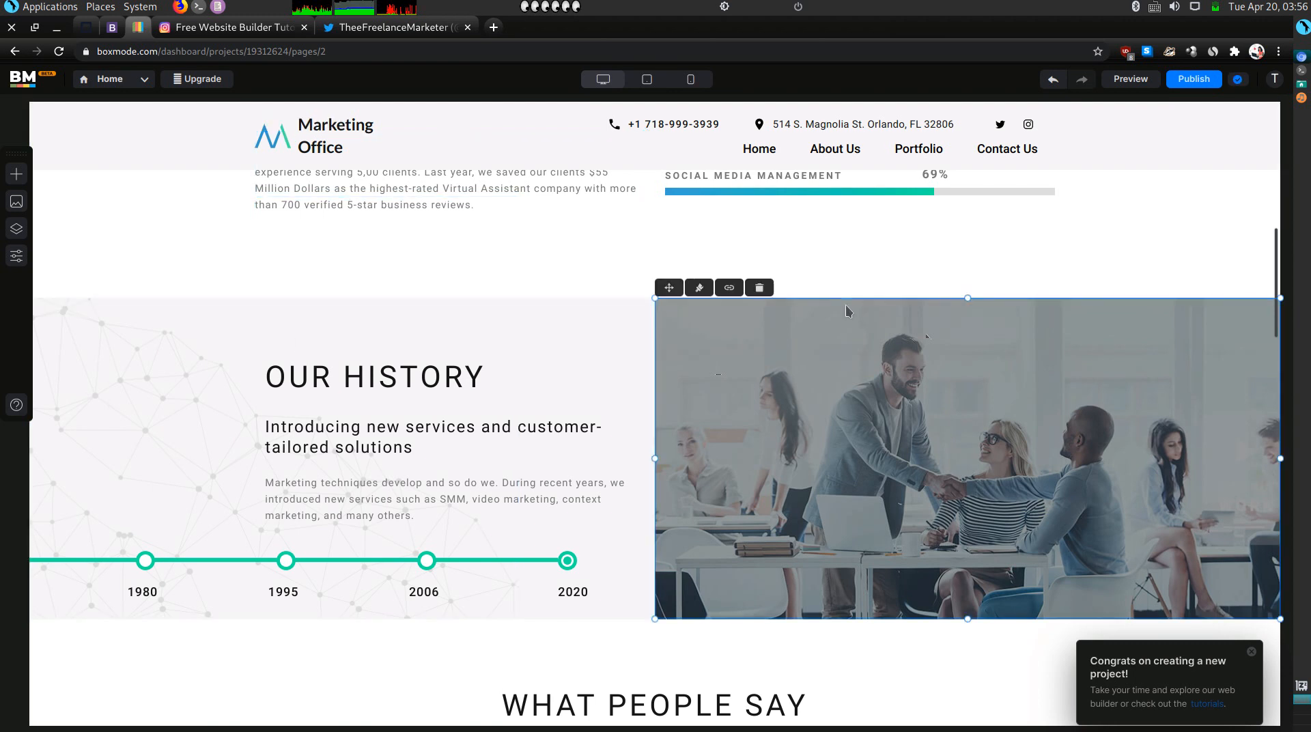
pyautogui.click(567, 320)
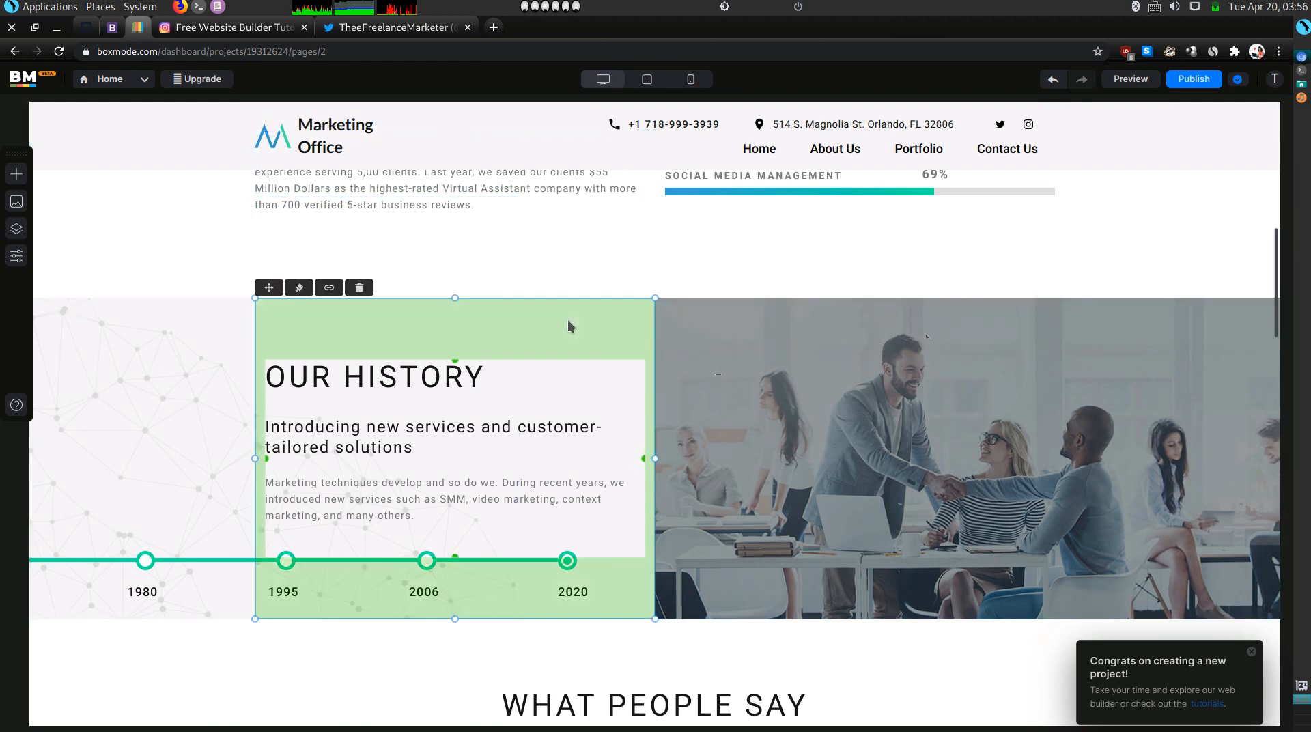
pyautogui.click(977, 356)
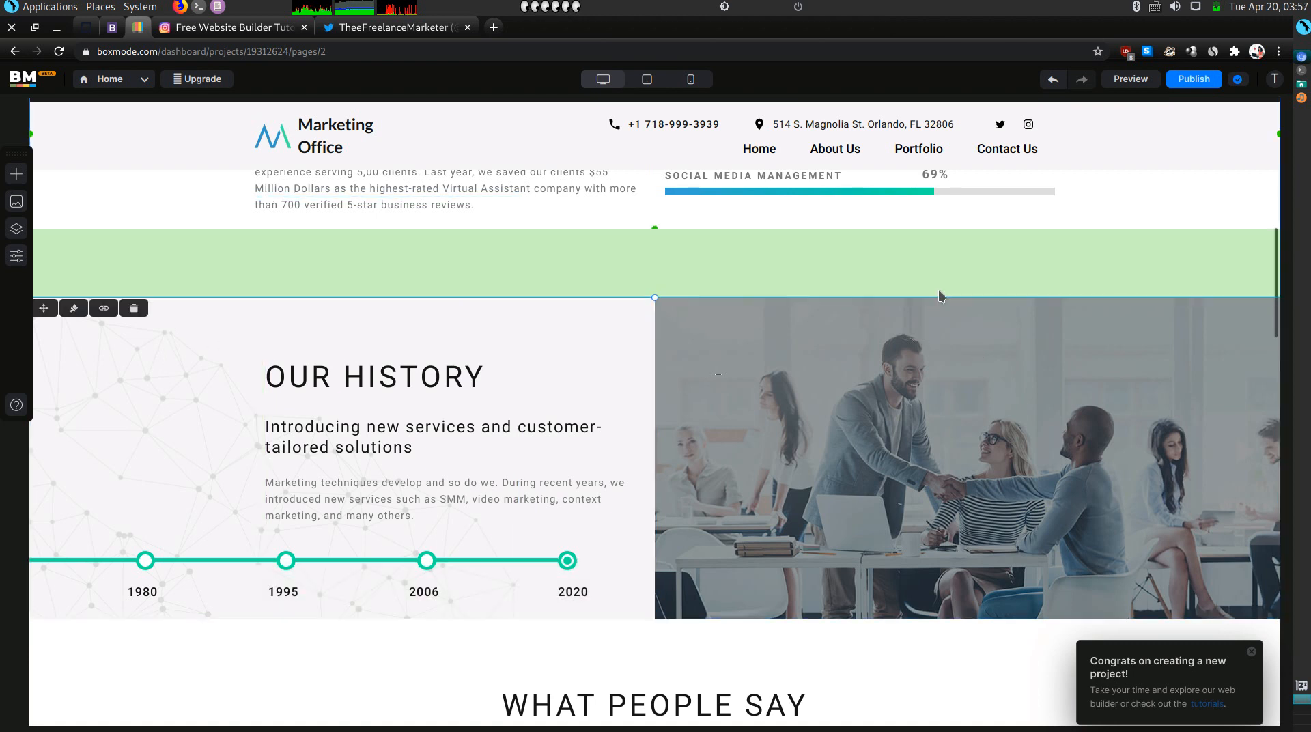
pyautogui.press('Delete')
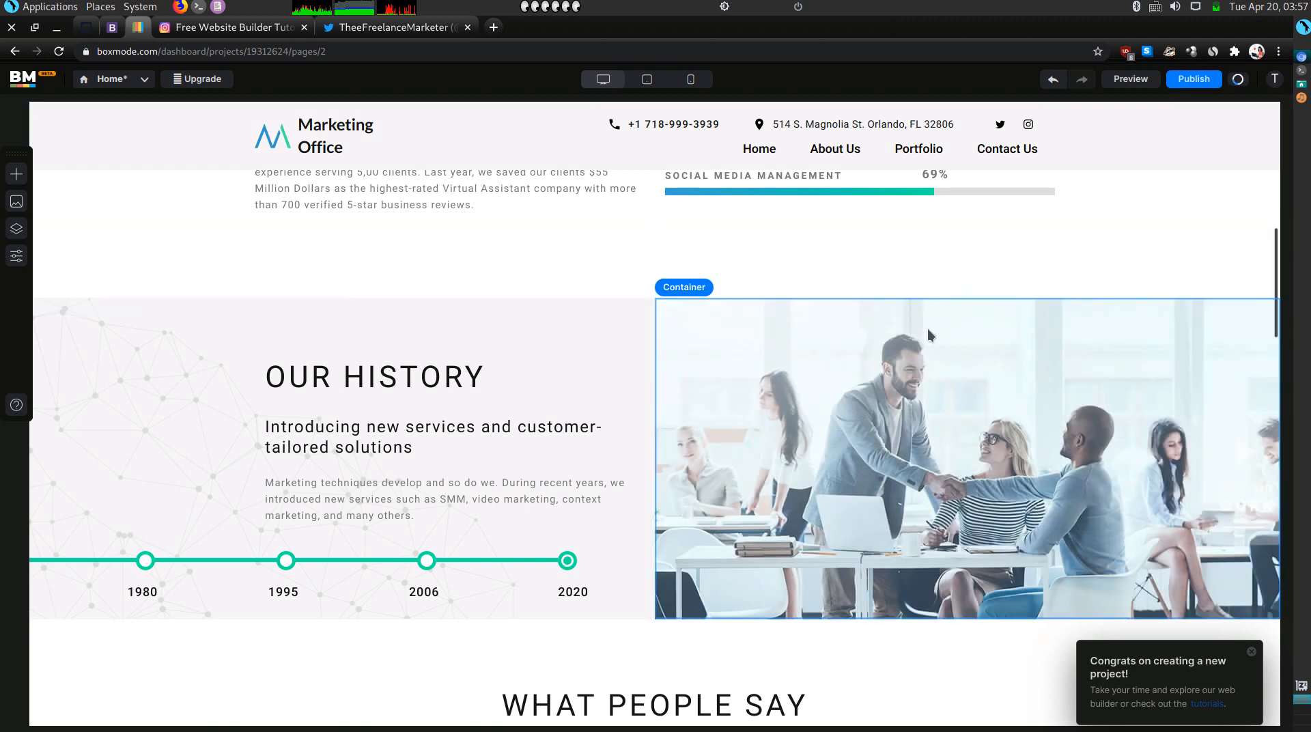
pyautogui.click(527, 351)
pyautogui.press('Delete')
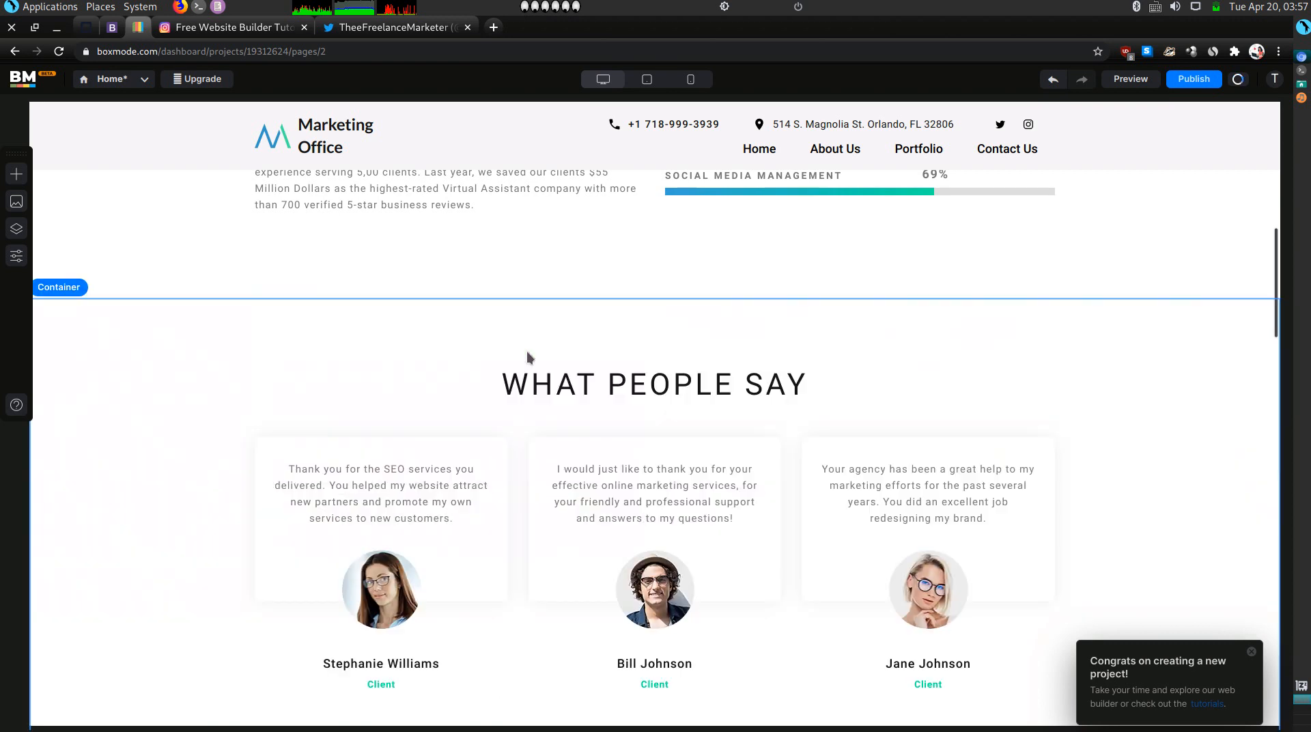
# Scroll through the Our Portfolio grid and select the Smith & Johnson card.
pyautogui.scroll(-5, 736, 320)
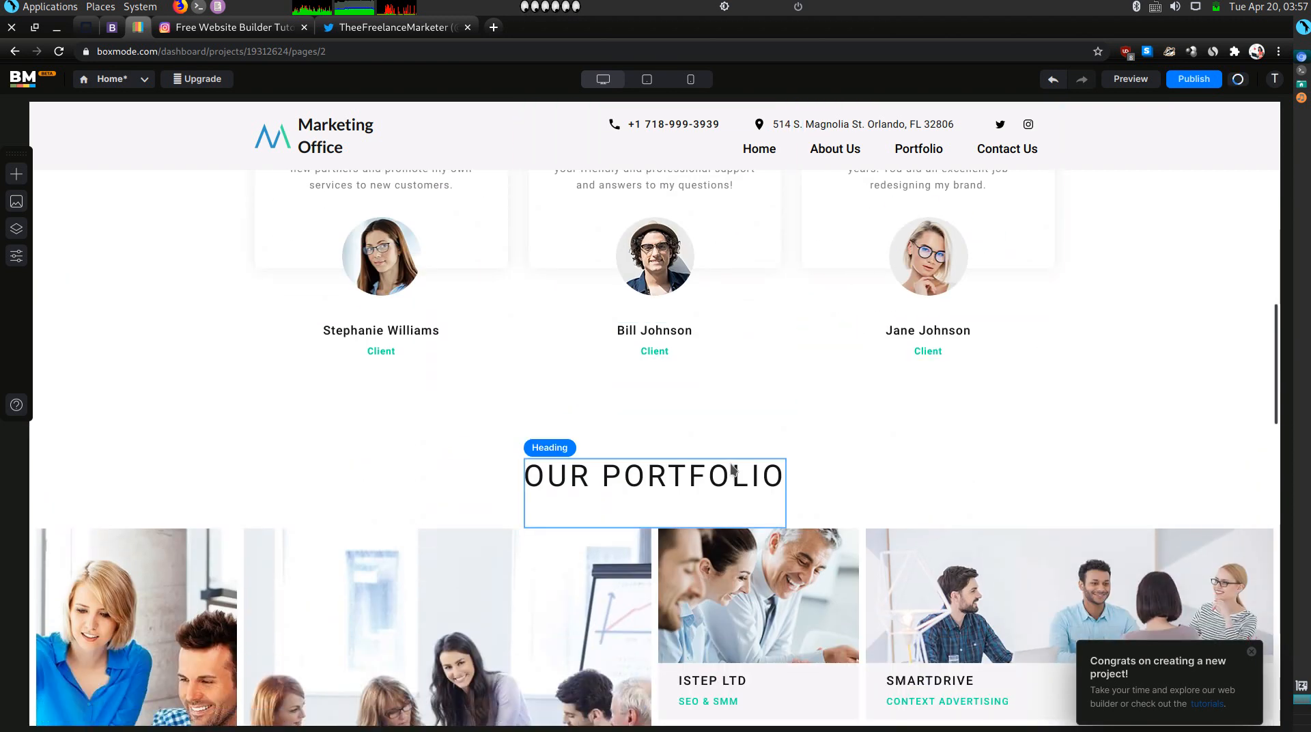
pyautogui.scroll(2, 732, 428)
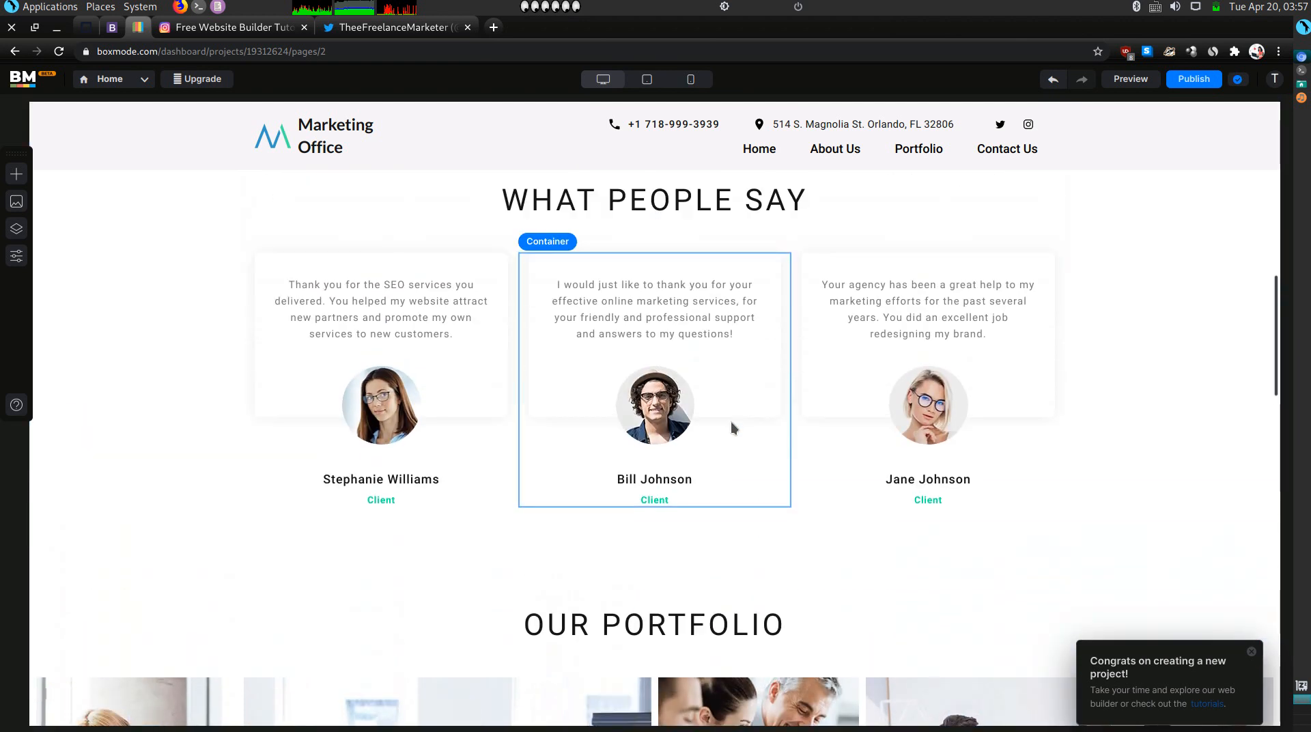
pyautogui.scroll(-5, 731, 421)
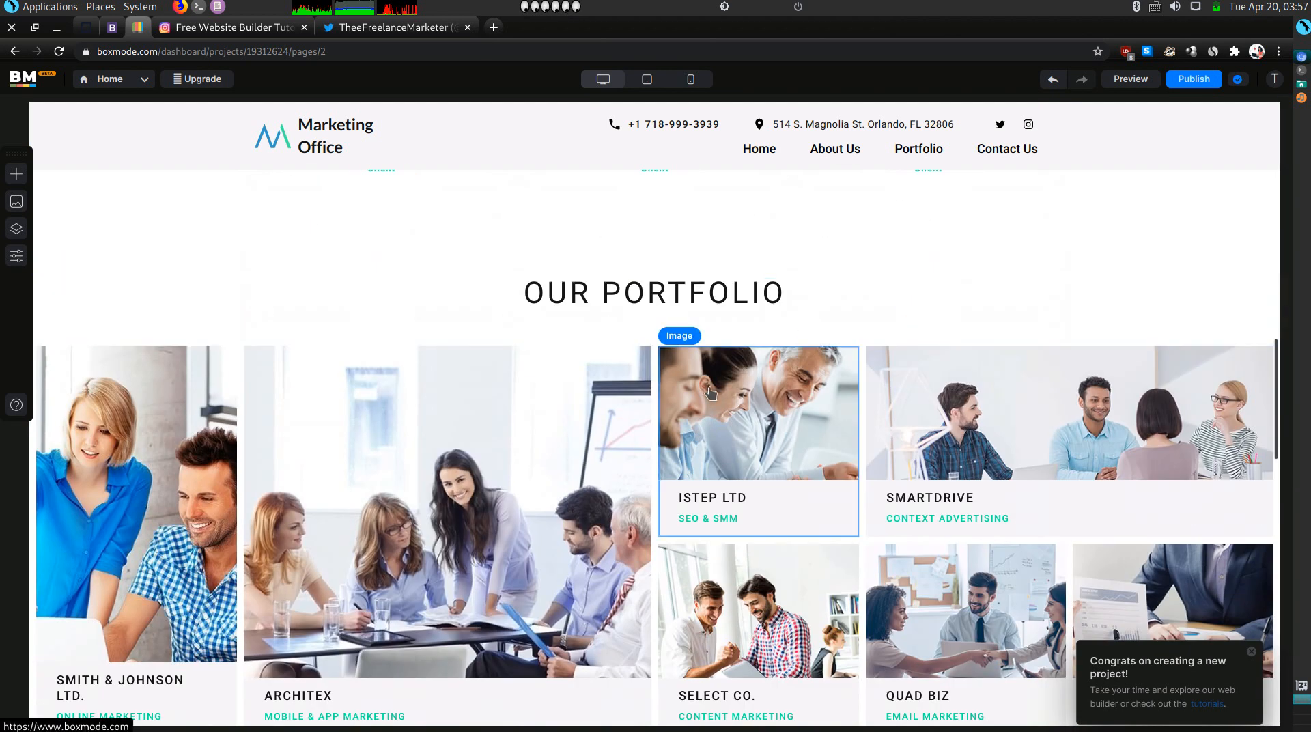
pyautogui.scroll(-2, 758, 375)
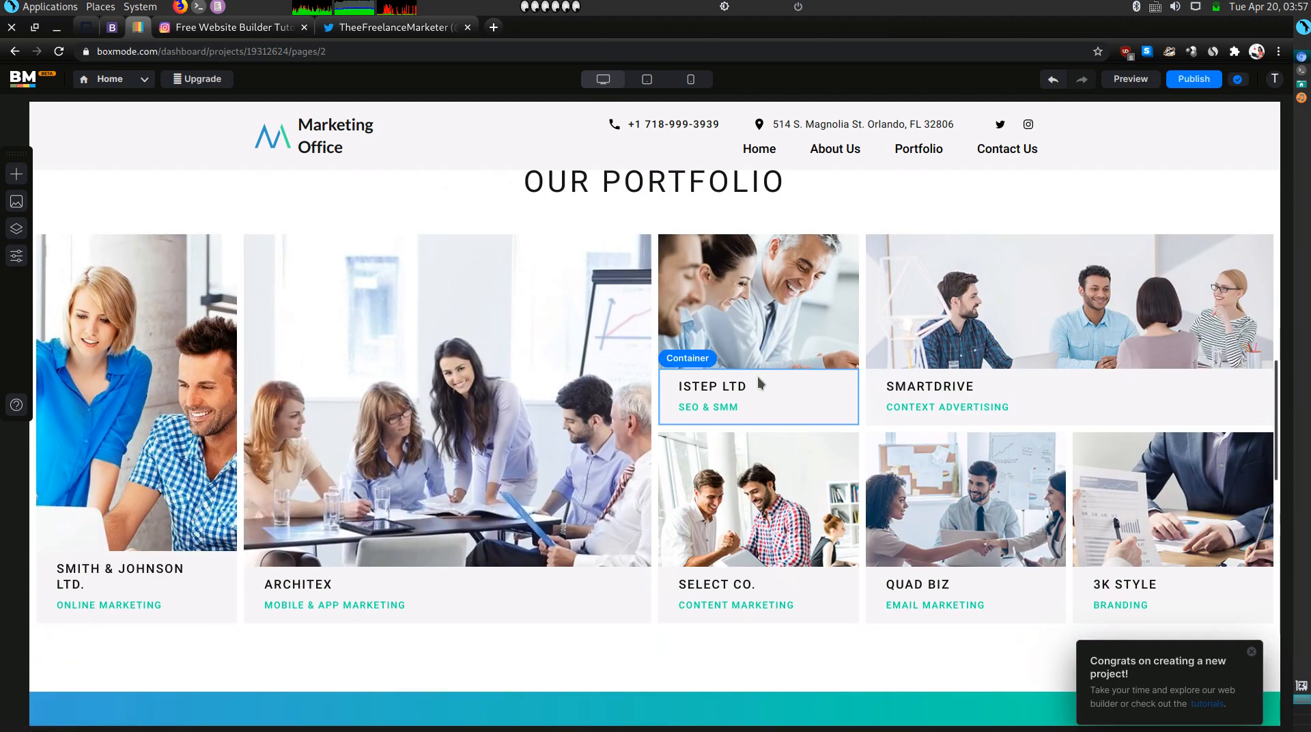
pyautogui.click(201, 491)
# Bring up the virtual assistant website in the other browser tab.
pyautogui.scroll(-4, 404, 377)
pyautogui.scroll(-2, 405, 377)
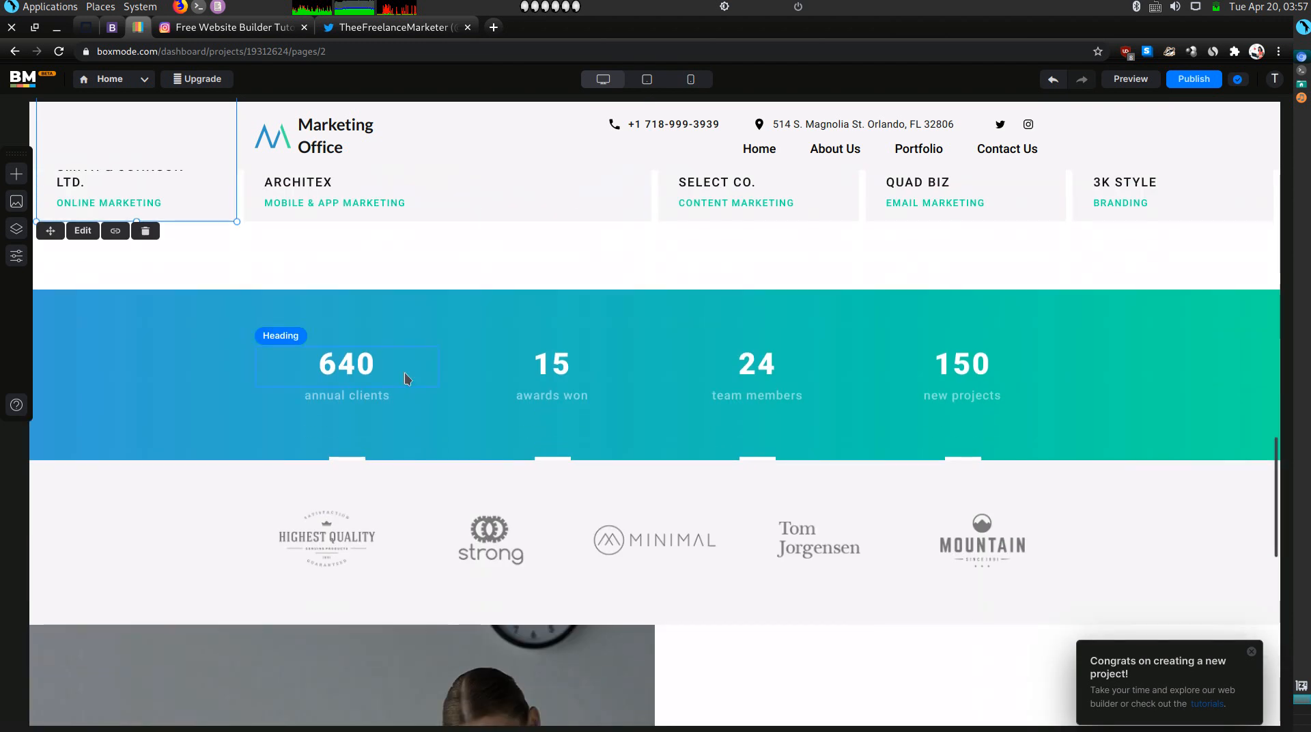
pyautogui.scroll(4, 406, 379)
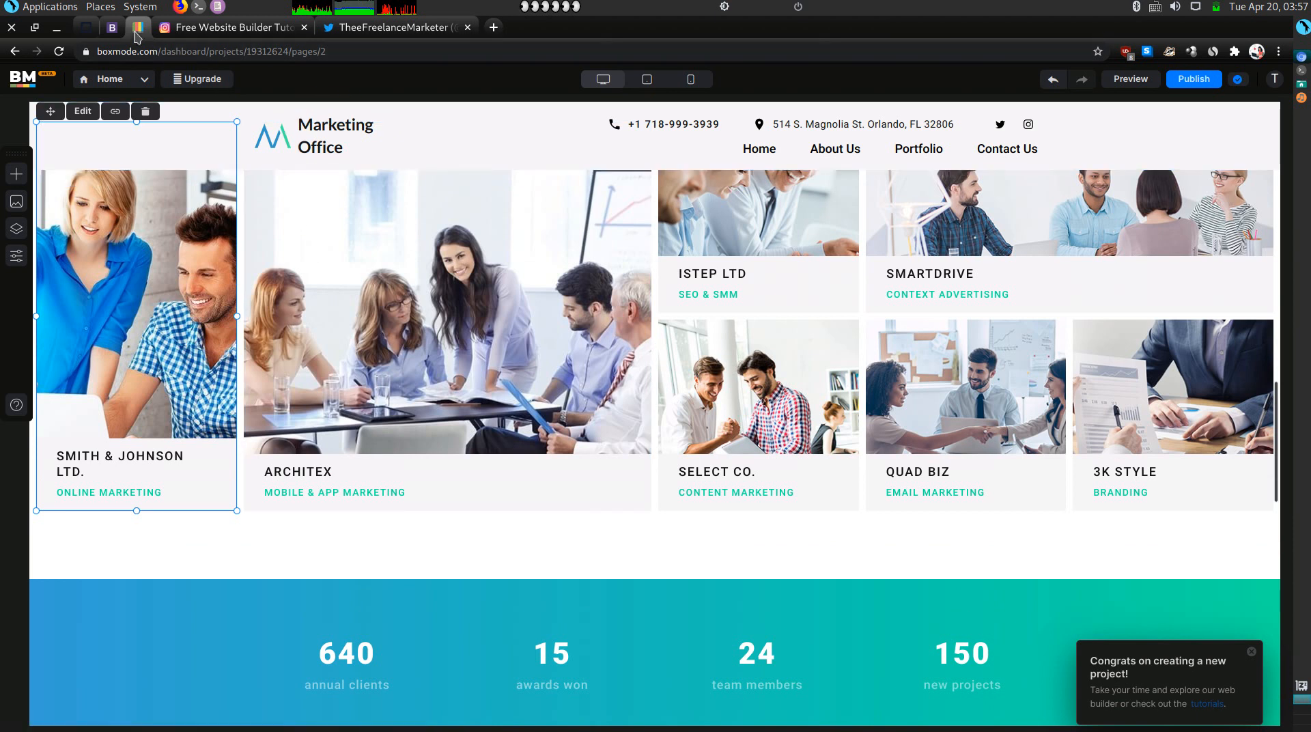
pyautogui.click(114, 29)
# Scroll the Olitt site, then look over the portfolio page being edited in Boxmode.
pyautogui.scroll(-10, 437, 402)
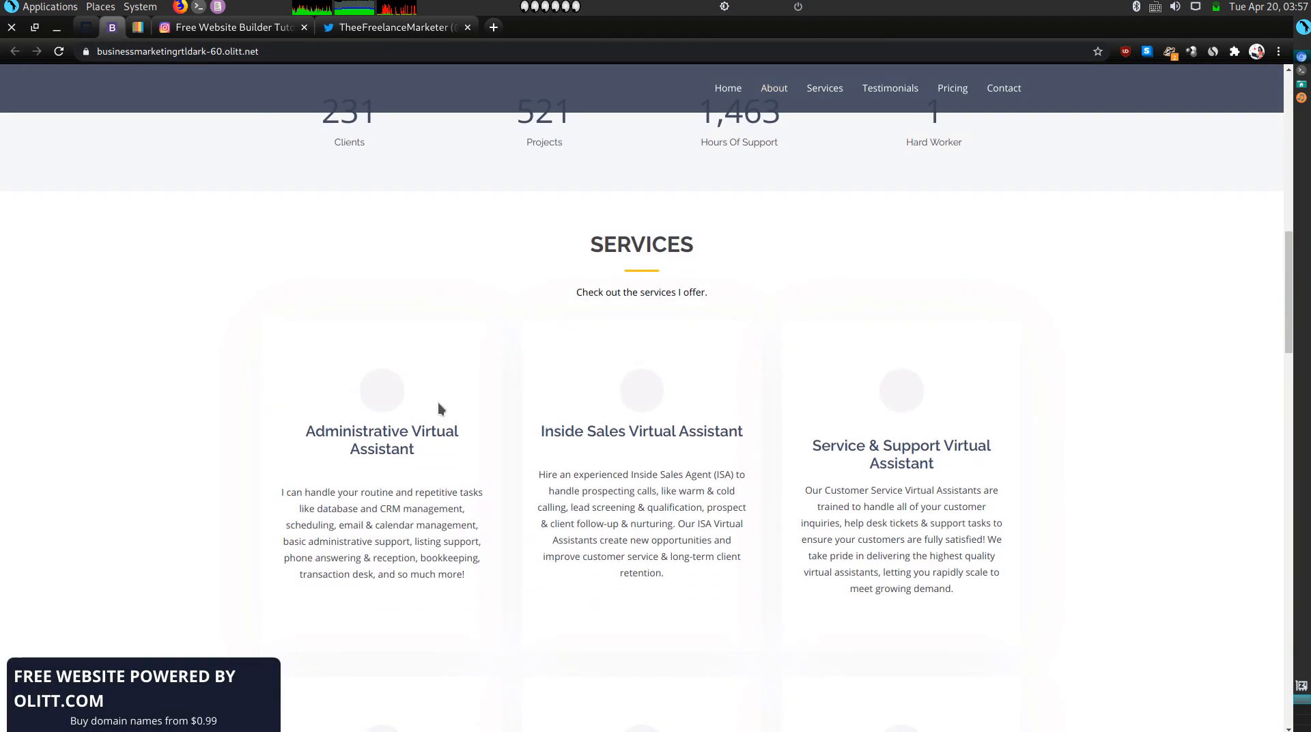
pyautogui.scroll(-7, 437, 403)
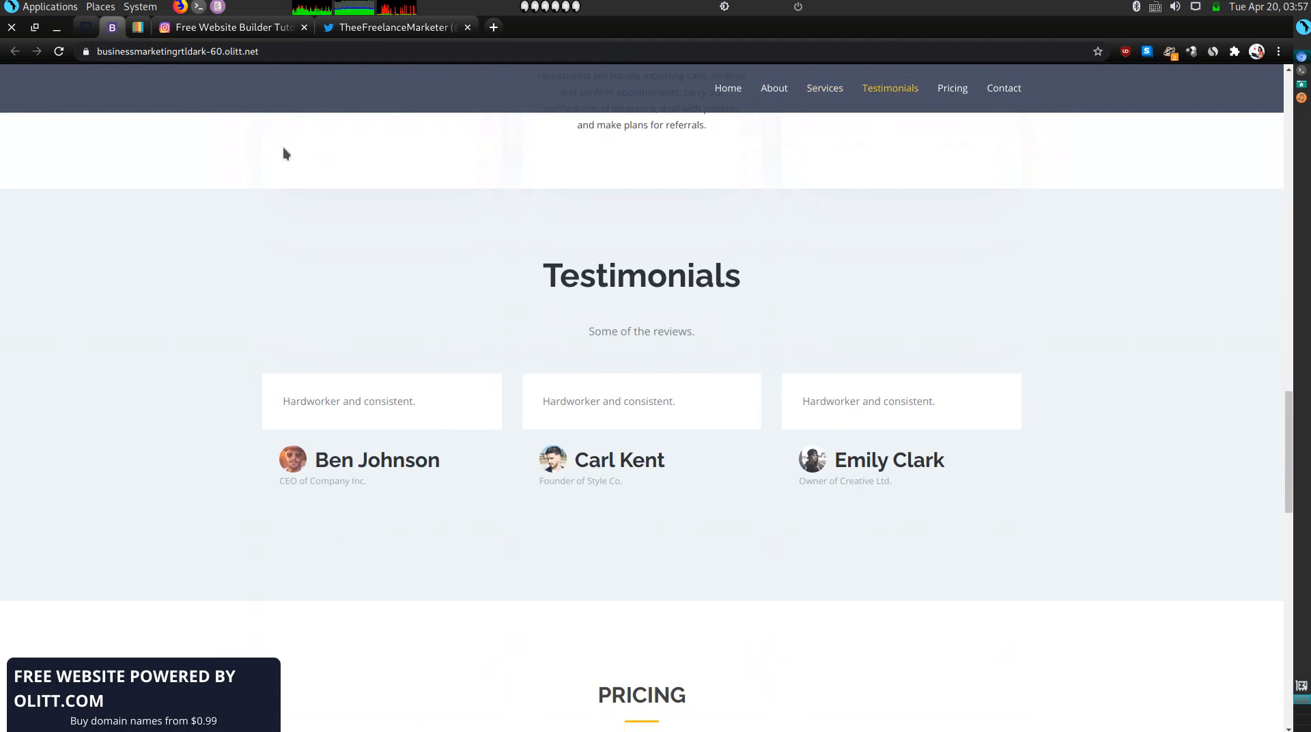
pyautogui.click(136, 29)
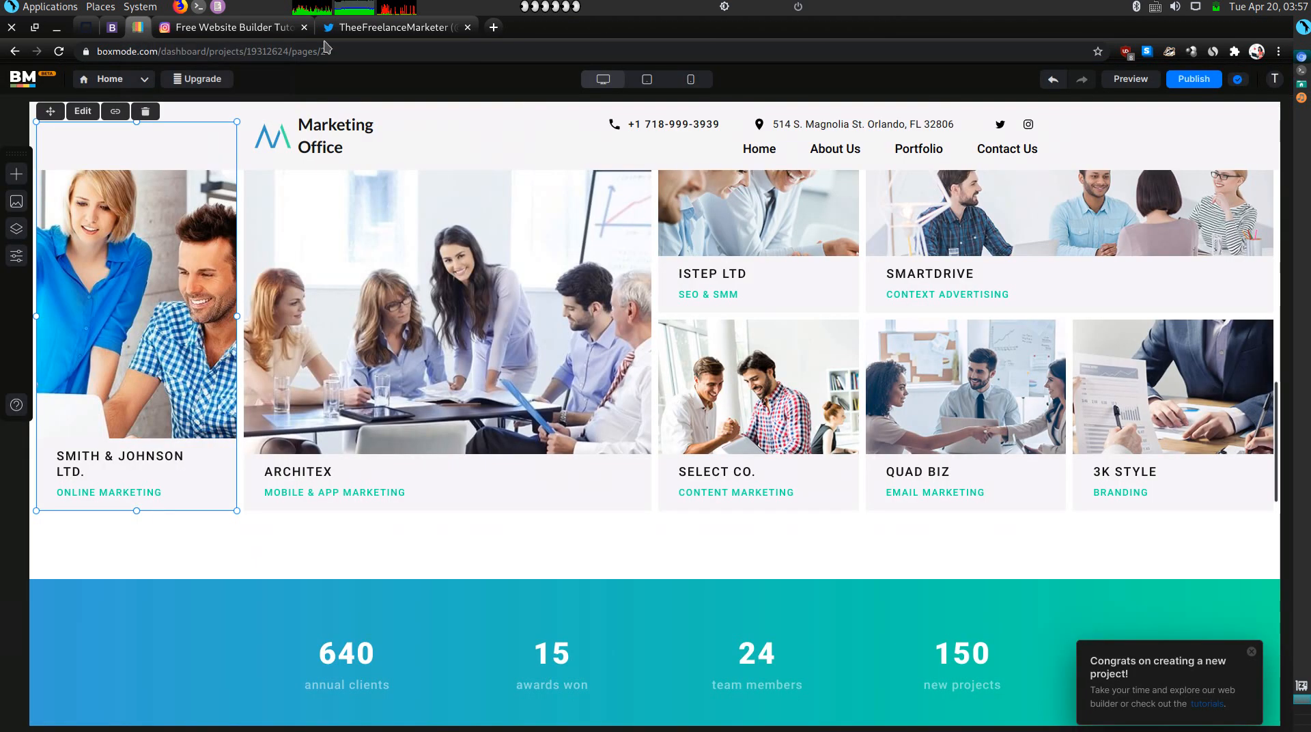
pyautogui.scroll(-15, 772, 466)
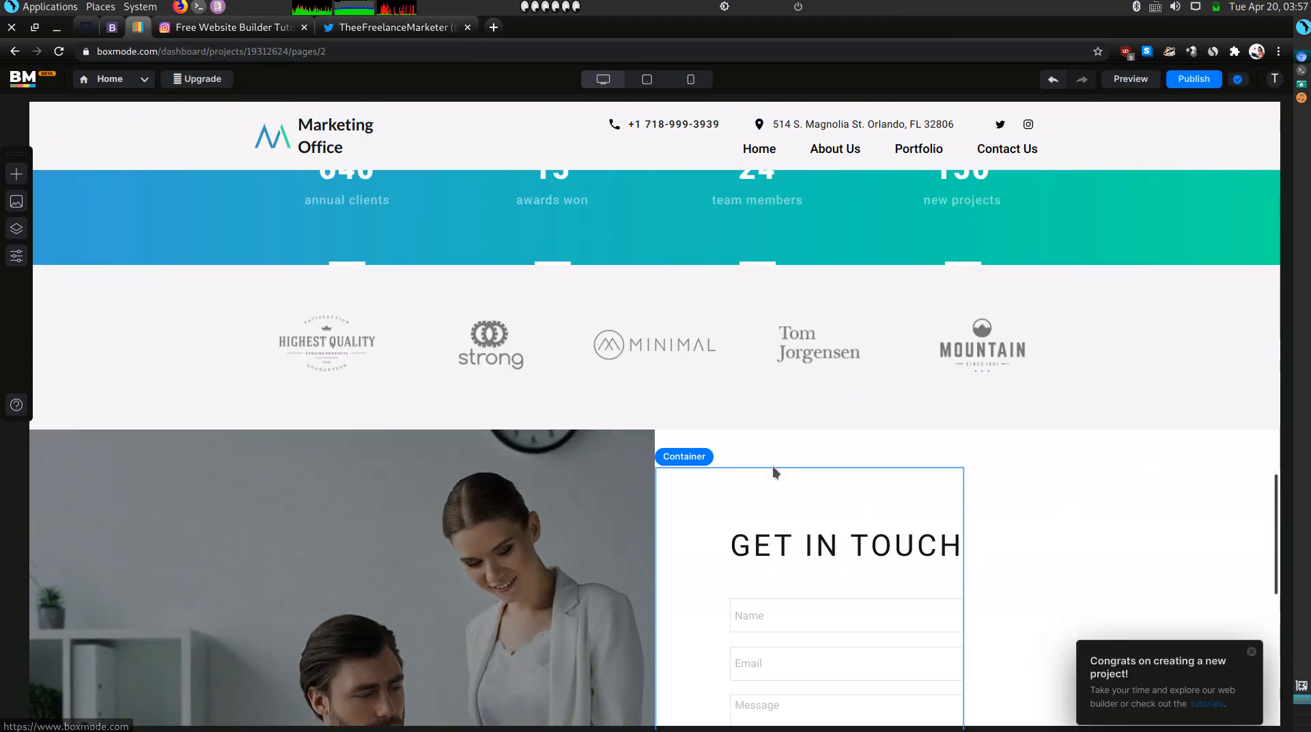
pyautogui.scroll(14, 772, 468)
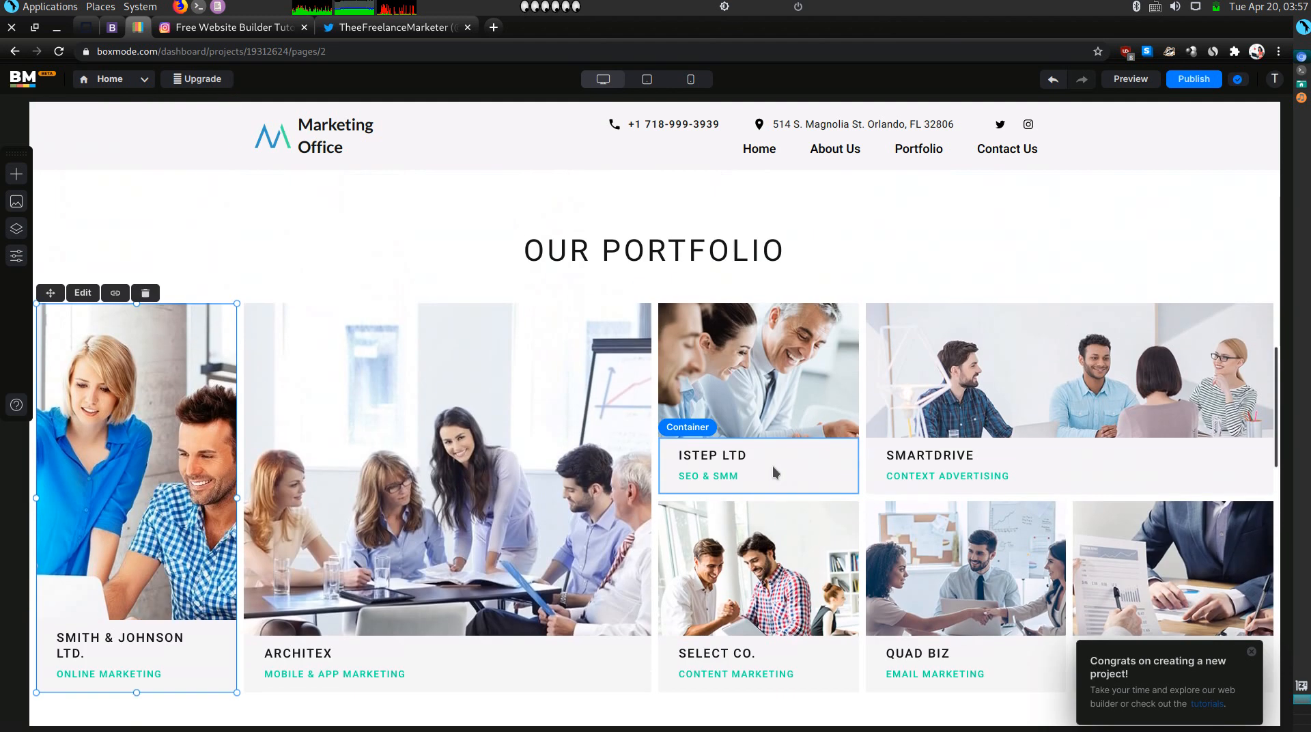
pyautogui.scroll(-2, 772, 468)
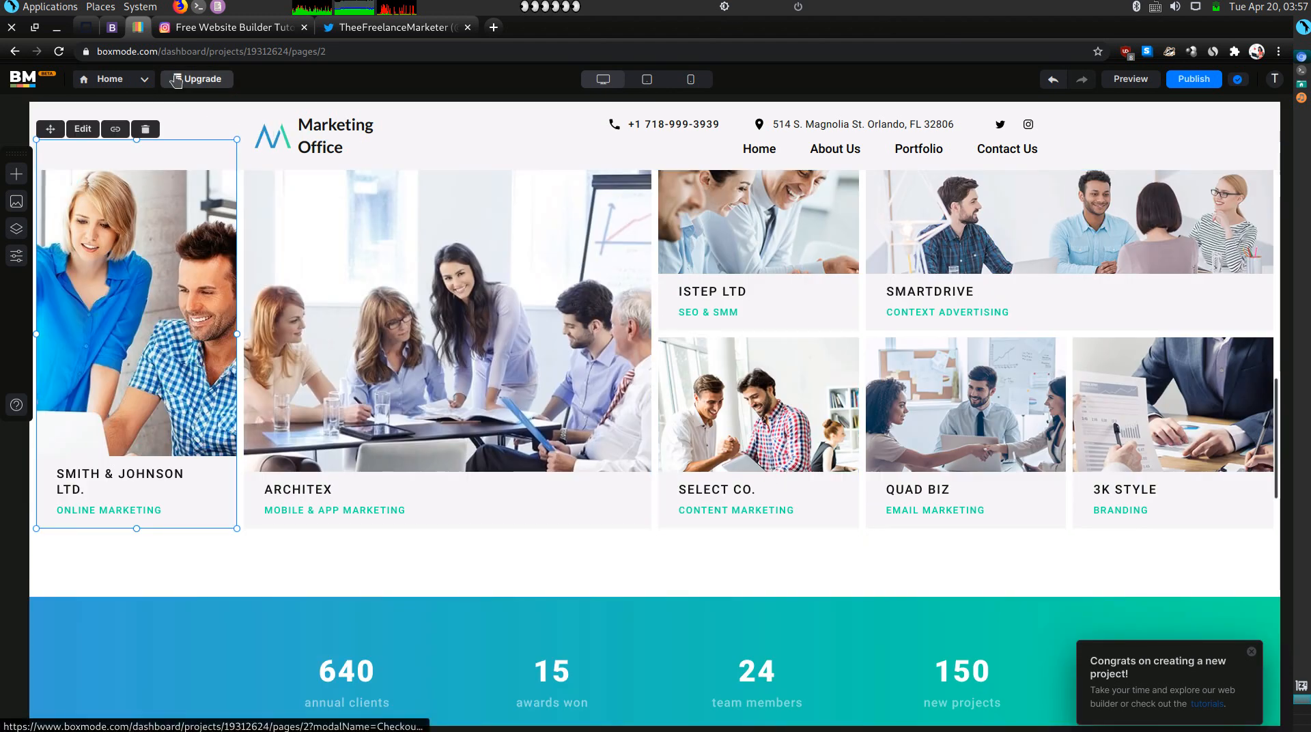
# Select the Administrative Virtual Assistant description on the Olitt site and return to Boxmode.
pyautogui.click(110, 32)
pyautogui.scroll(6, 392, 427)
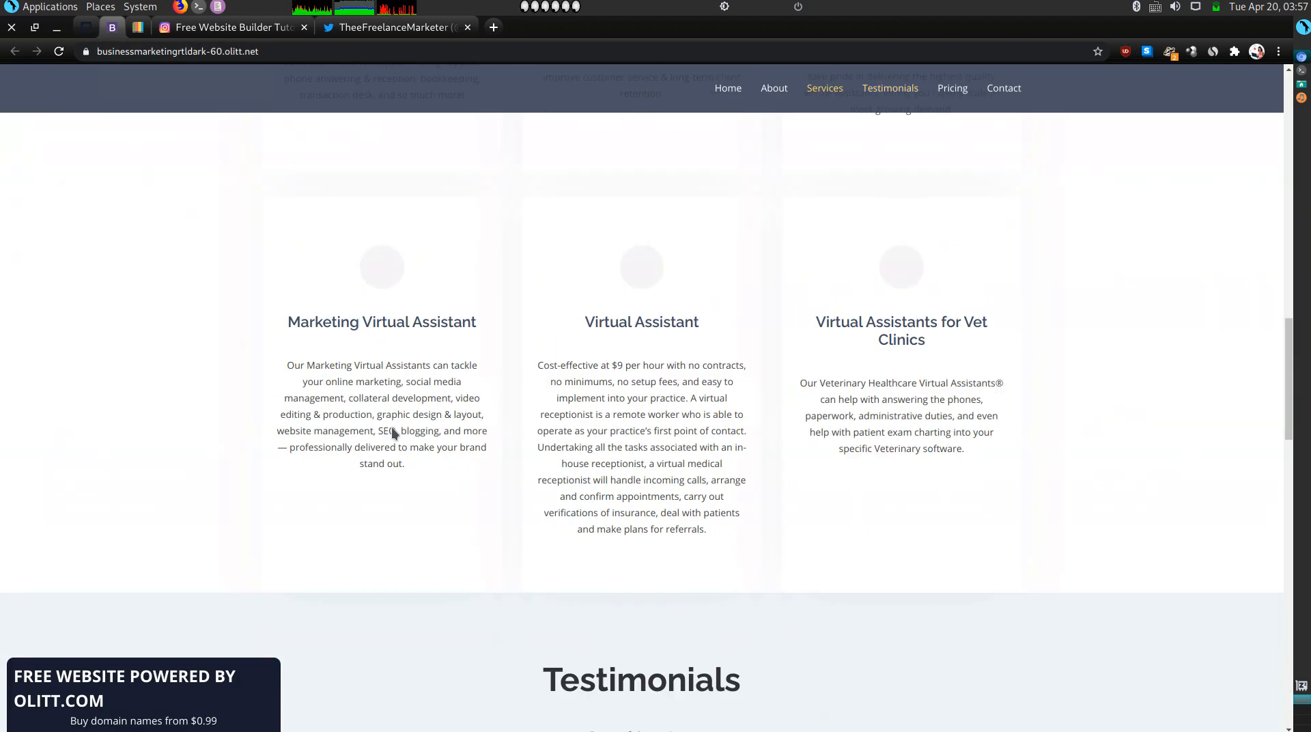
pyautogui.scroll(2, 391, 427)
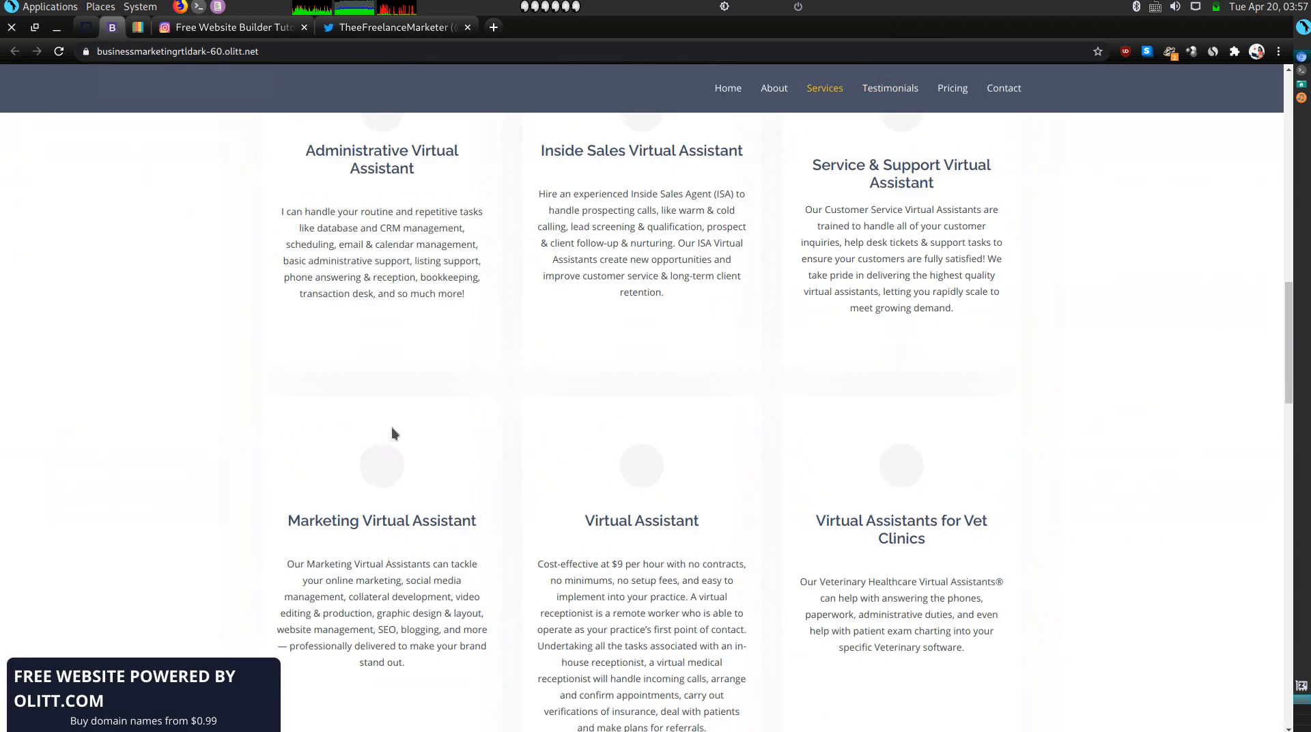
pyautogui.tripleClick(401, 280)
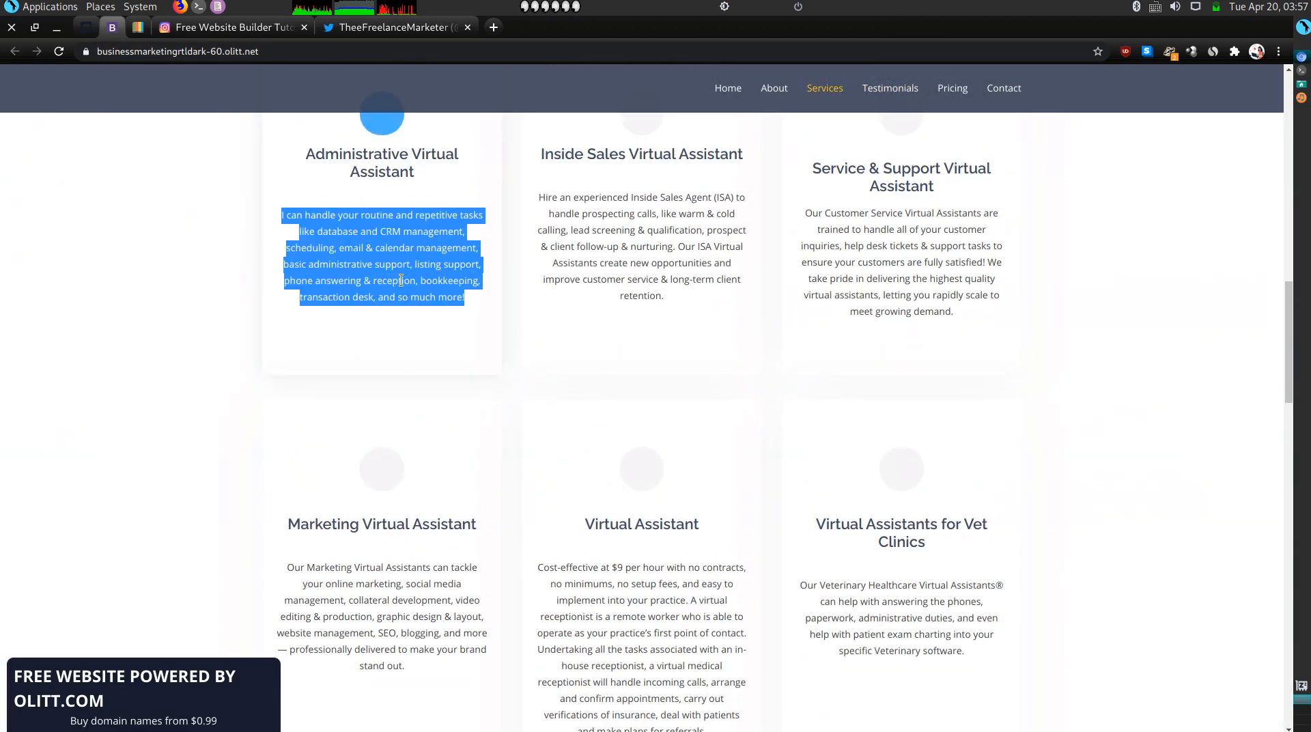
pyautogui.click(144, 30)
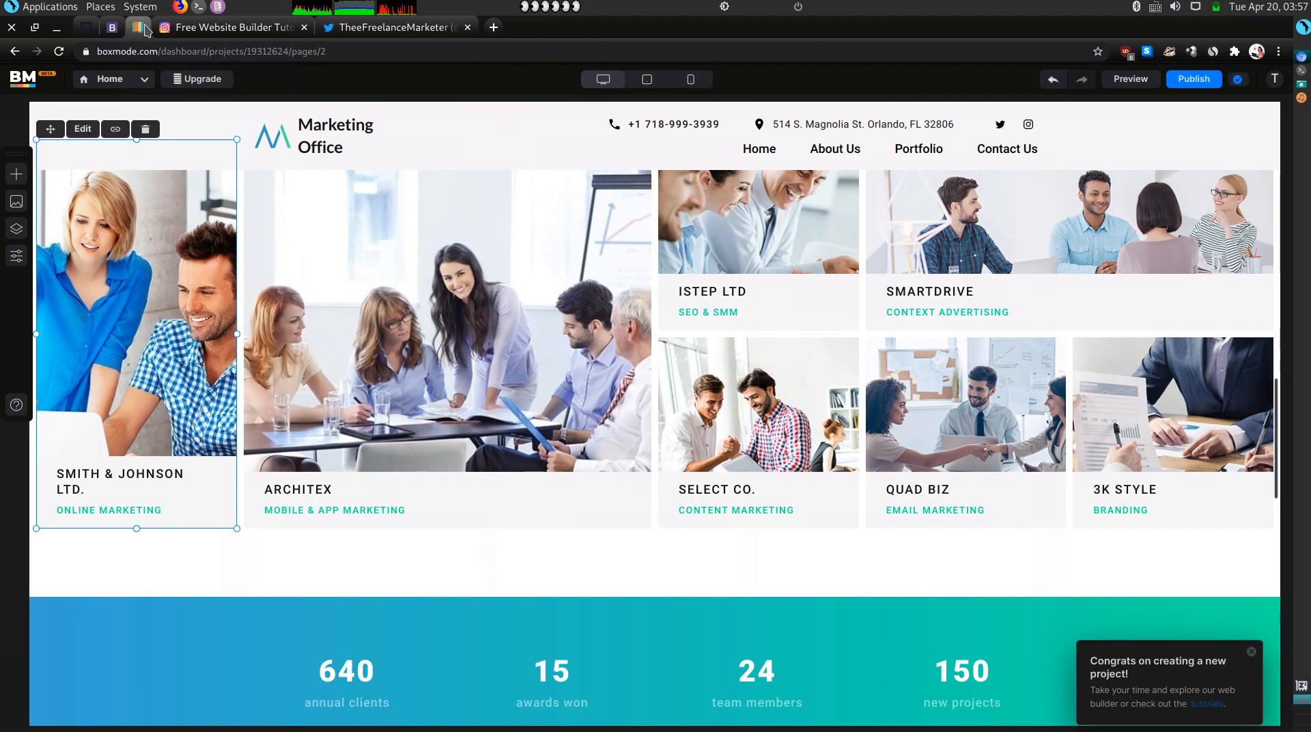
# Retitle the SMITH & JOHNSON LTD. card heading as ADMINISTRATIVE VIRTUAL ASSISTANT.
pyautogui.click(125, 478)
pyautogui.doubleClick(123, 473)
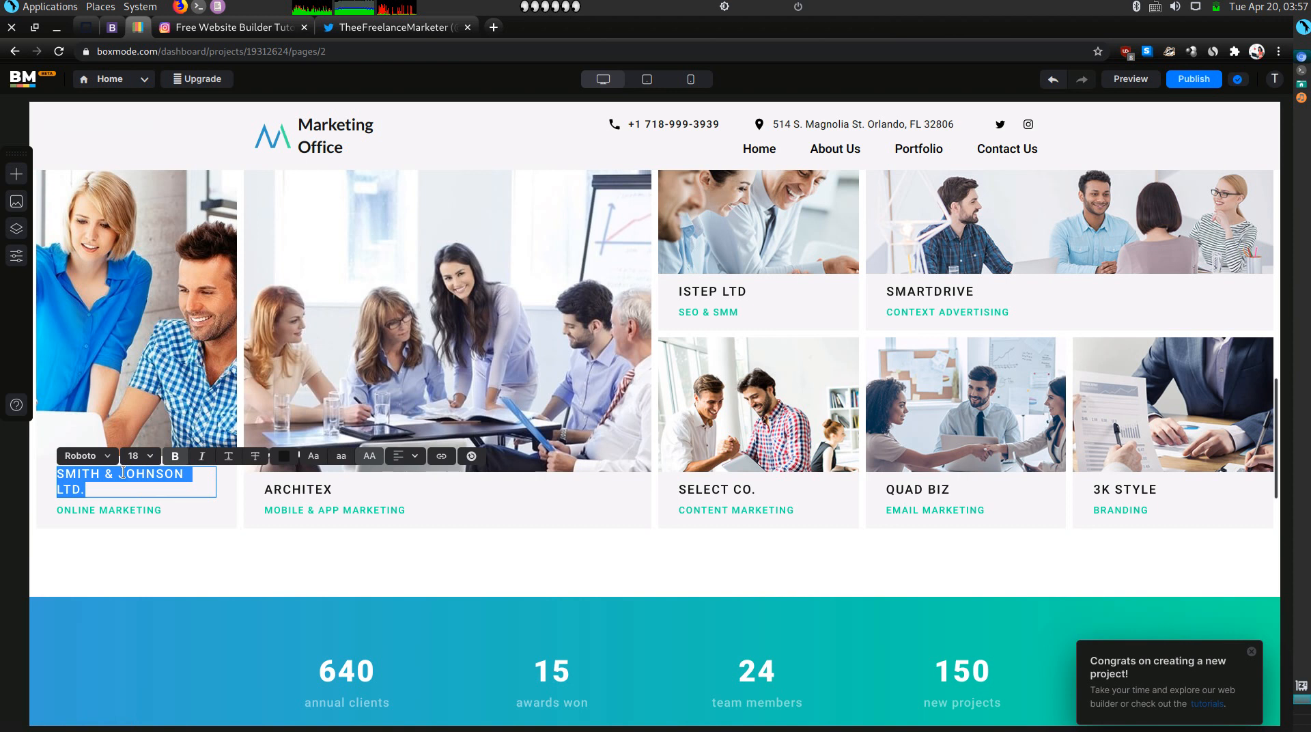
pyautogui.write('ADMINIS')
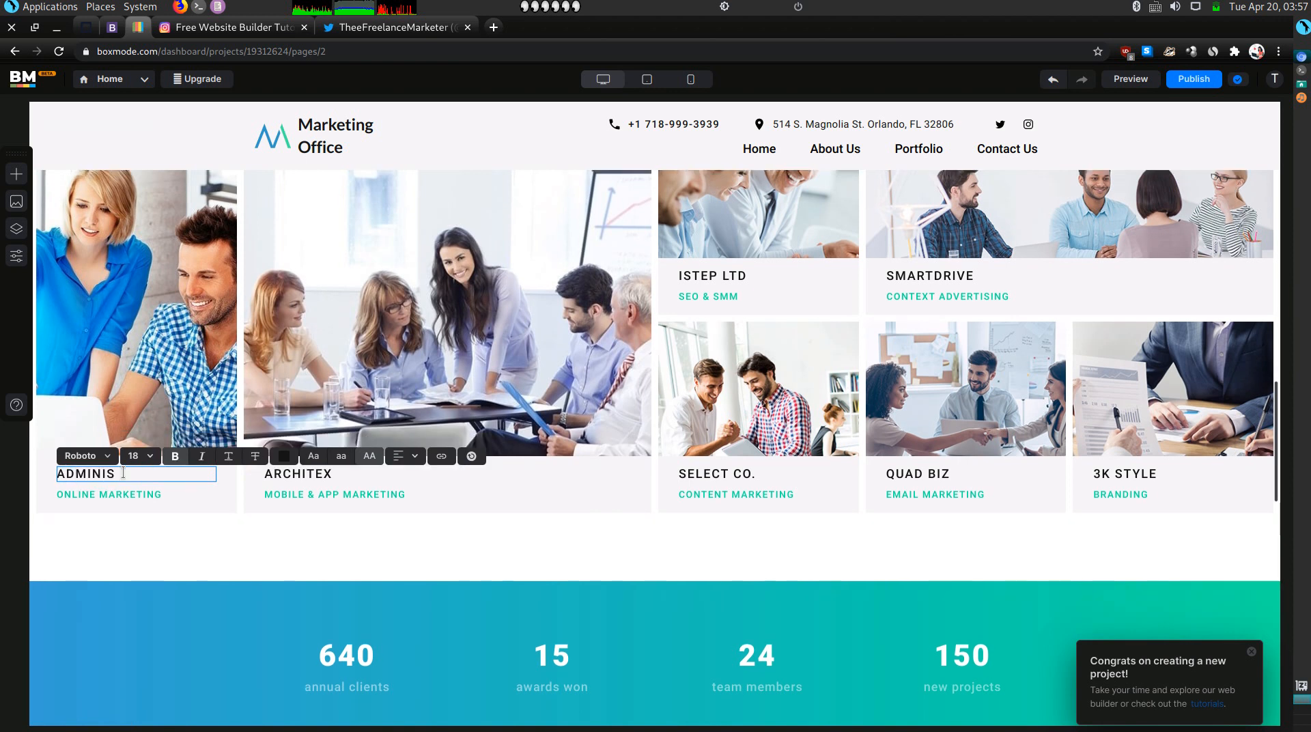
pyautogui.write('TRATIVE VIRTUAL A')
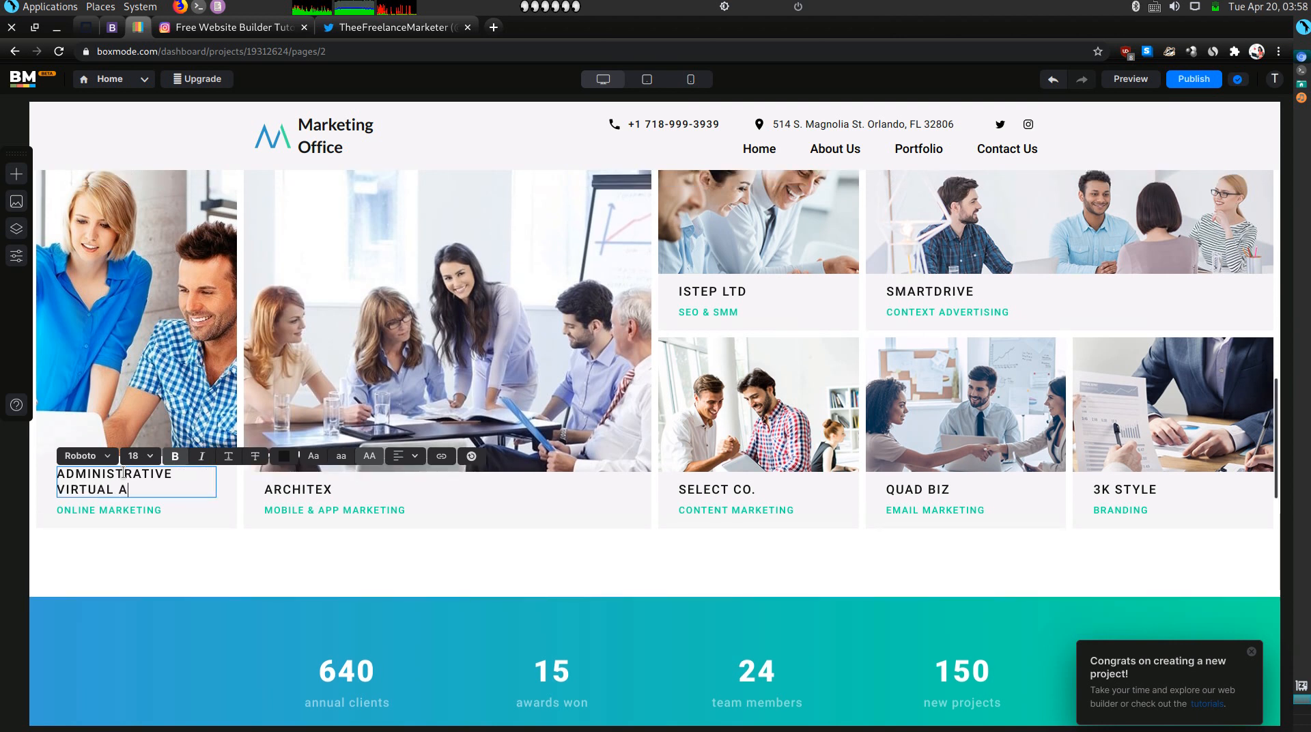
pyautogui.write('SSISTANT')
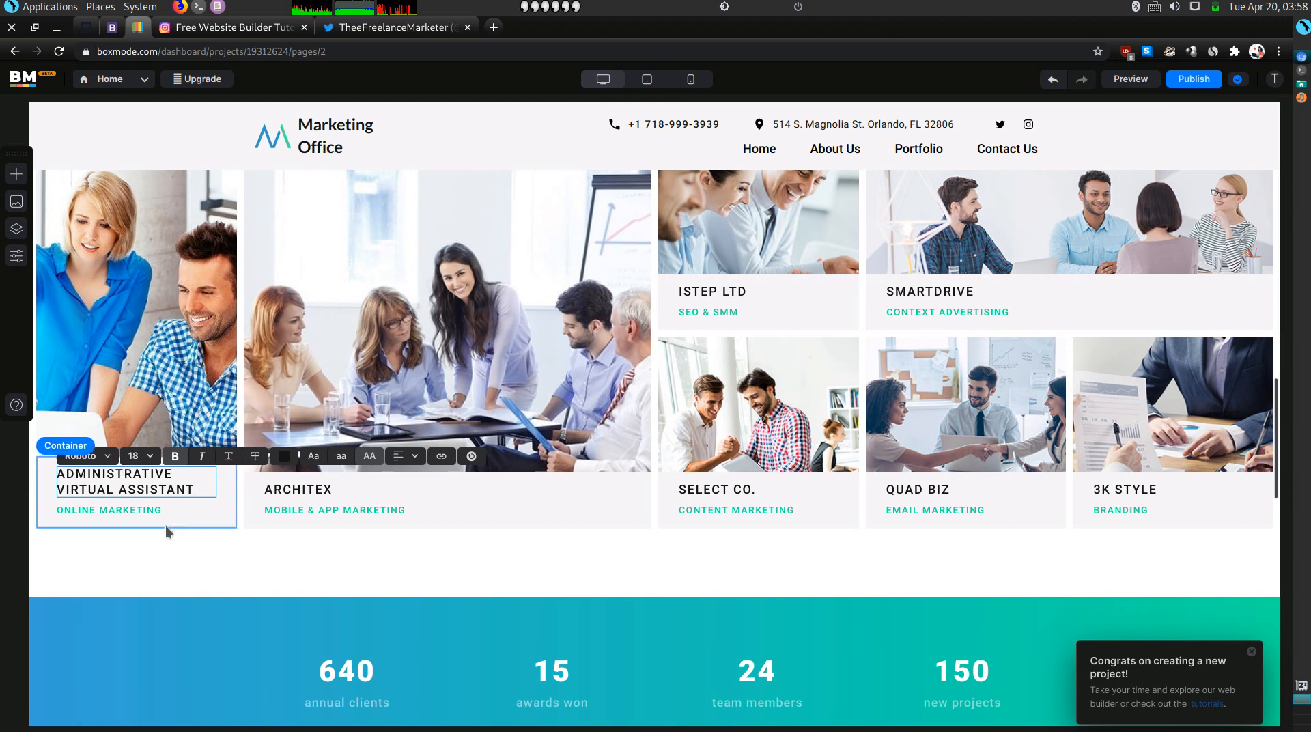
# Replace ONLINE MARKETING with the pasted service description and make its text black.
pyautogui.click(138, 514)
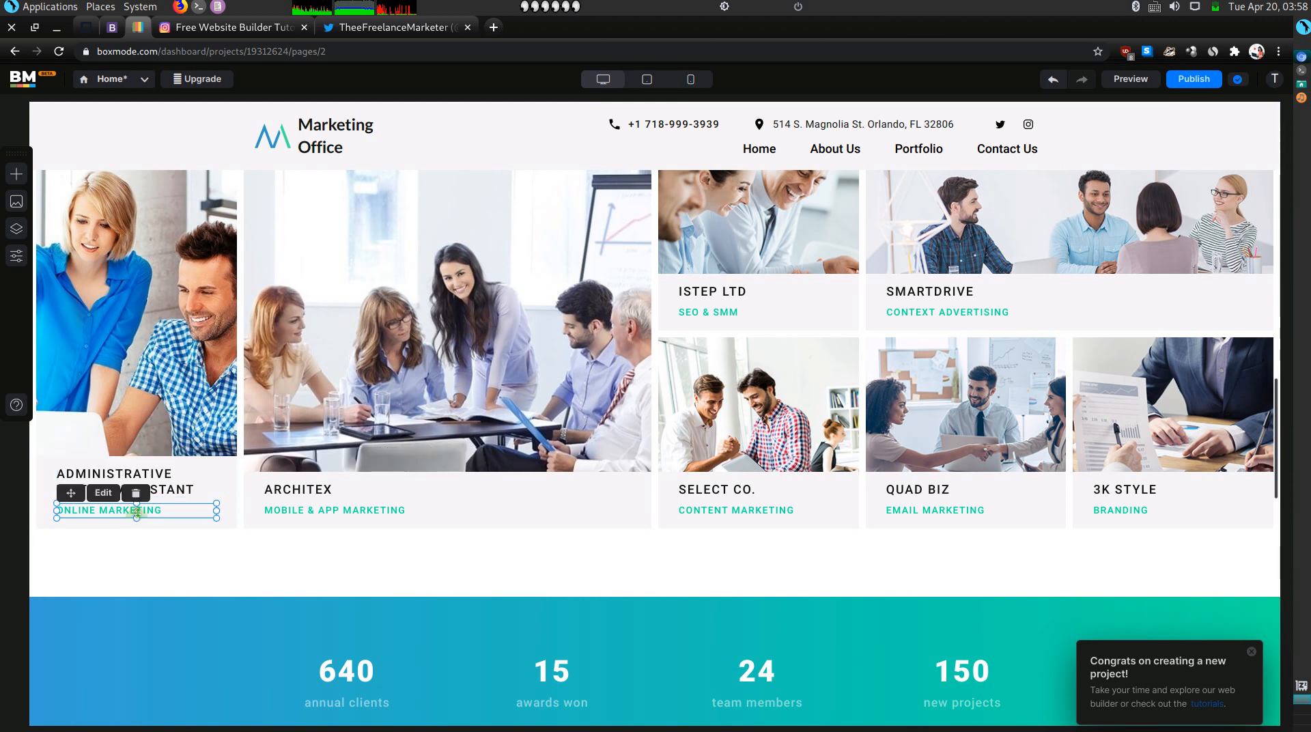
pyautogui.doubleClick(106, 510)
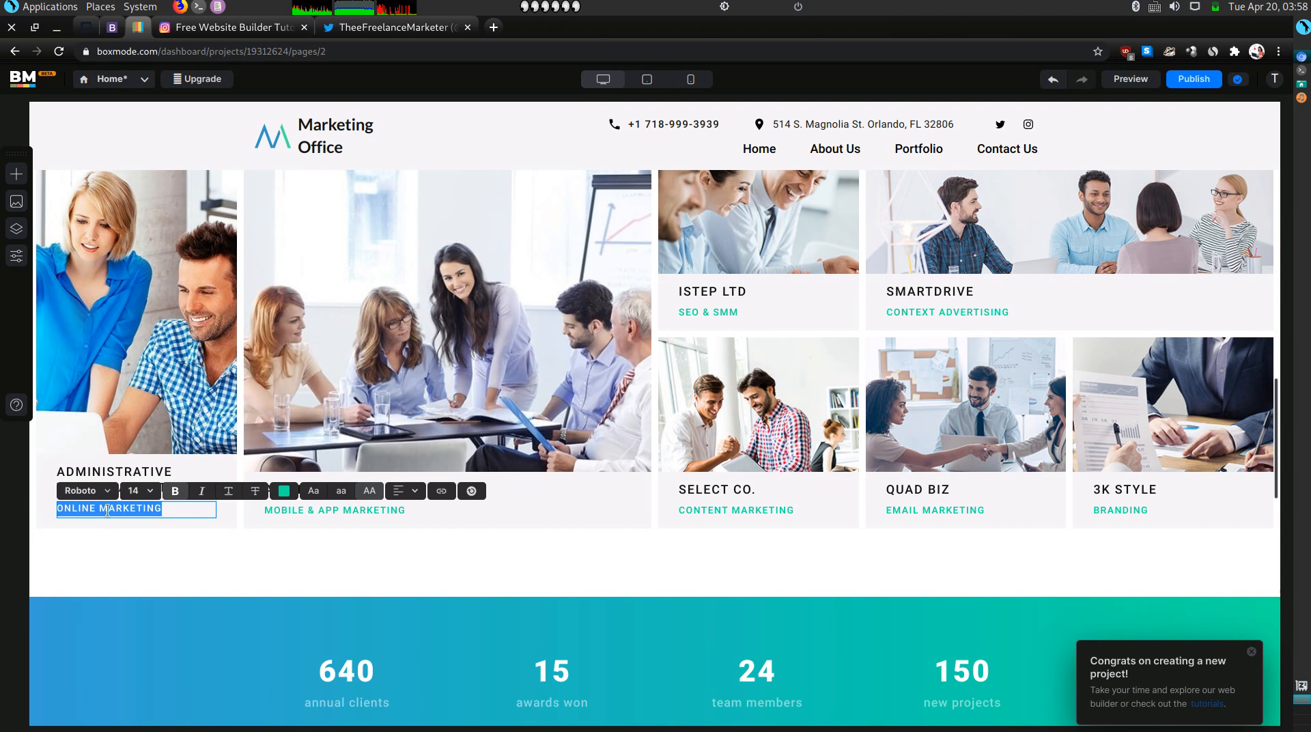
pyautogui.write('I CAN HANDLE YOUR ROUTINE AND REPETITIVE TASKS LIKE DATABASE AND CRM MANAGEMENT, SCHEDULING, EMAIL & CALENDAR MANAGEMENT, BASIC ADMINISTRATIVE SUPPORT, LISTING SUPPORT, PHONE ANSWERING & RECEPTION, BOOKKEEPING, TRANSACTION DESK, AND SO MUCH MORE!')
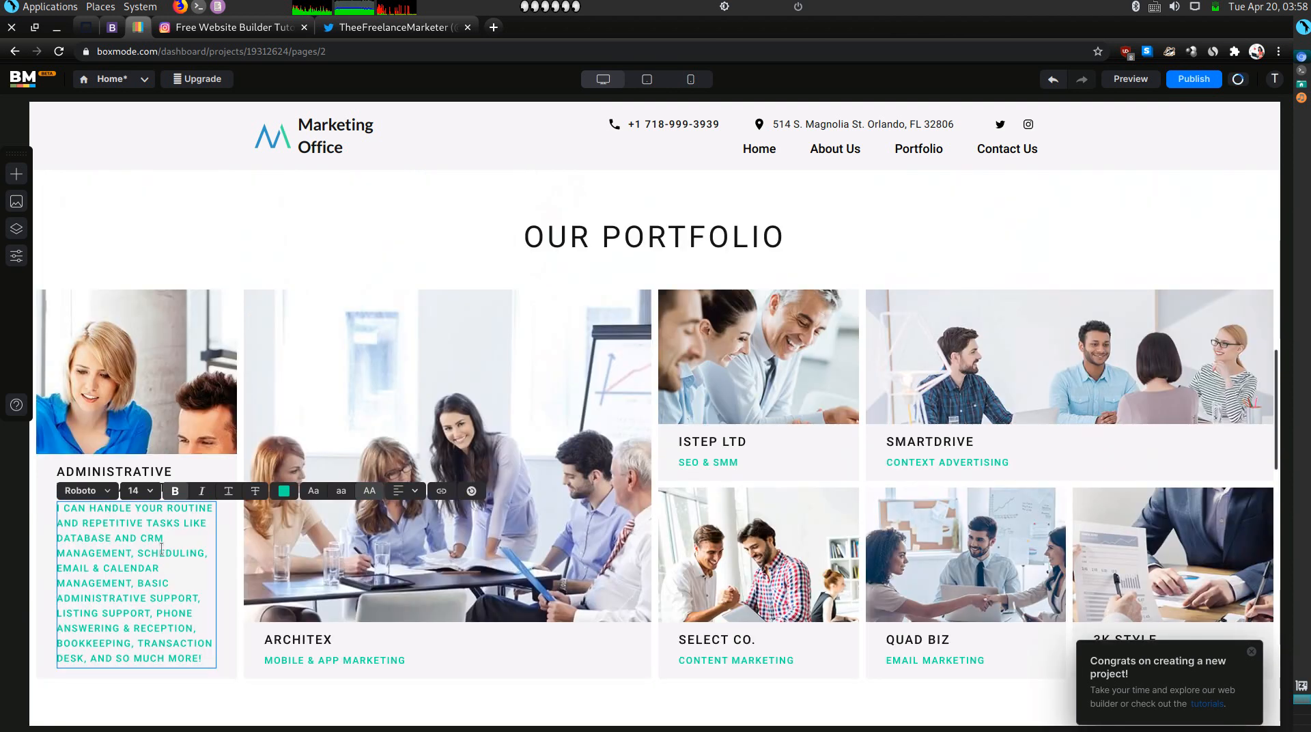
pyautogui.click(282, 492)
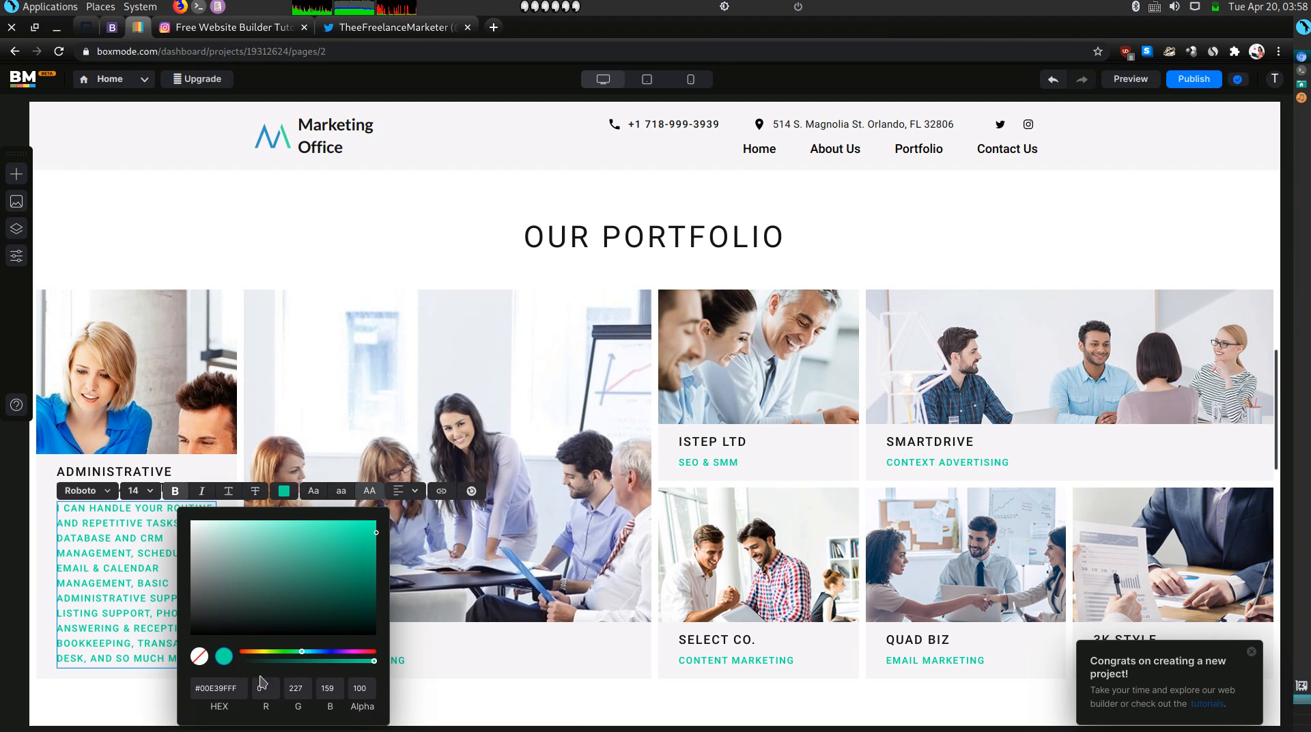
pyautogui.doubleClick(232, 685)
pyautogui.press('BackSpace')
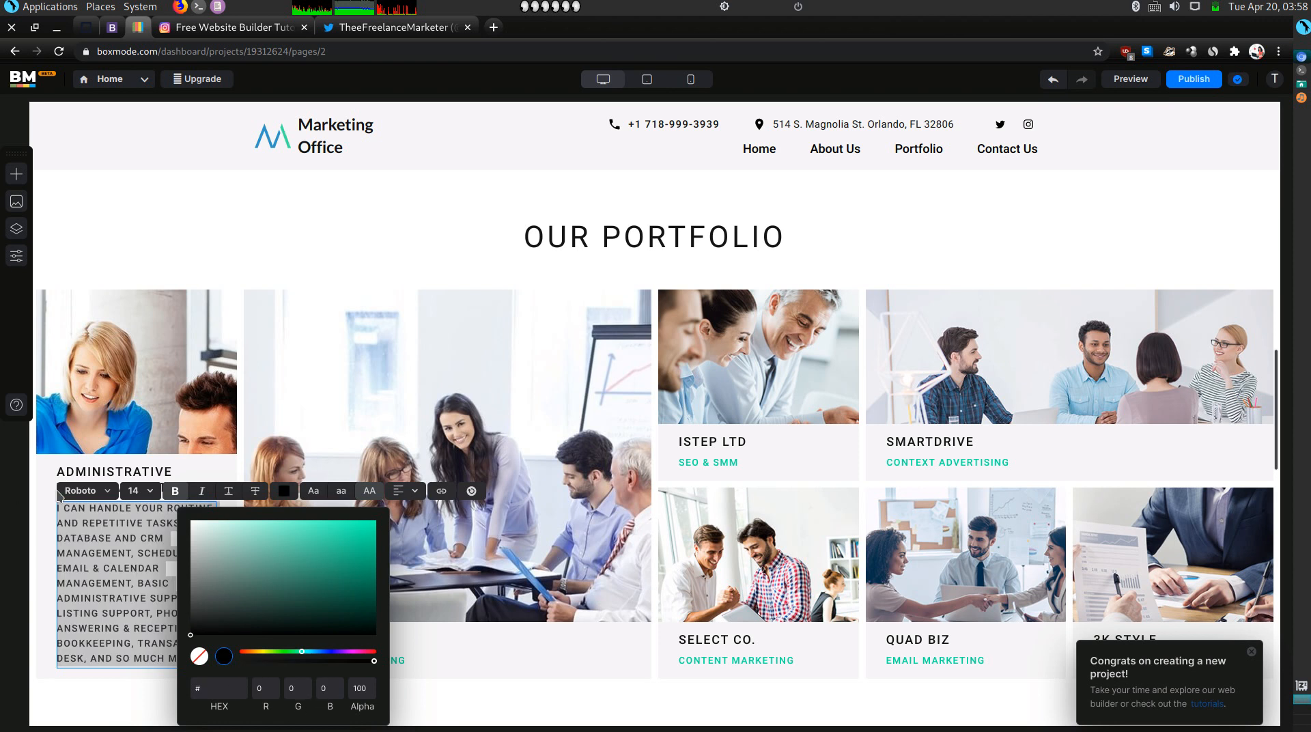
pyautogui.click(138, 616)
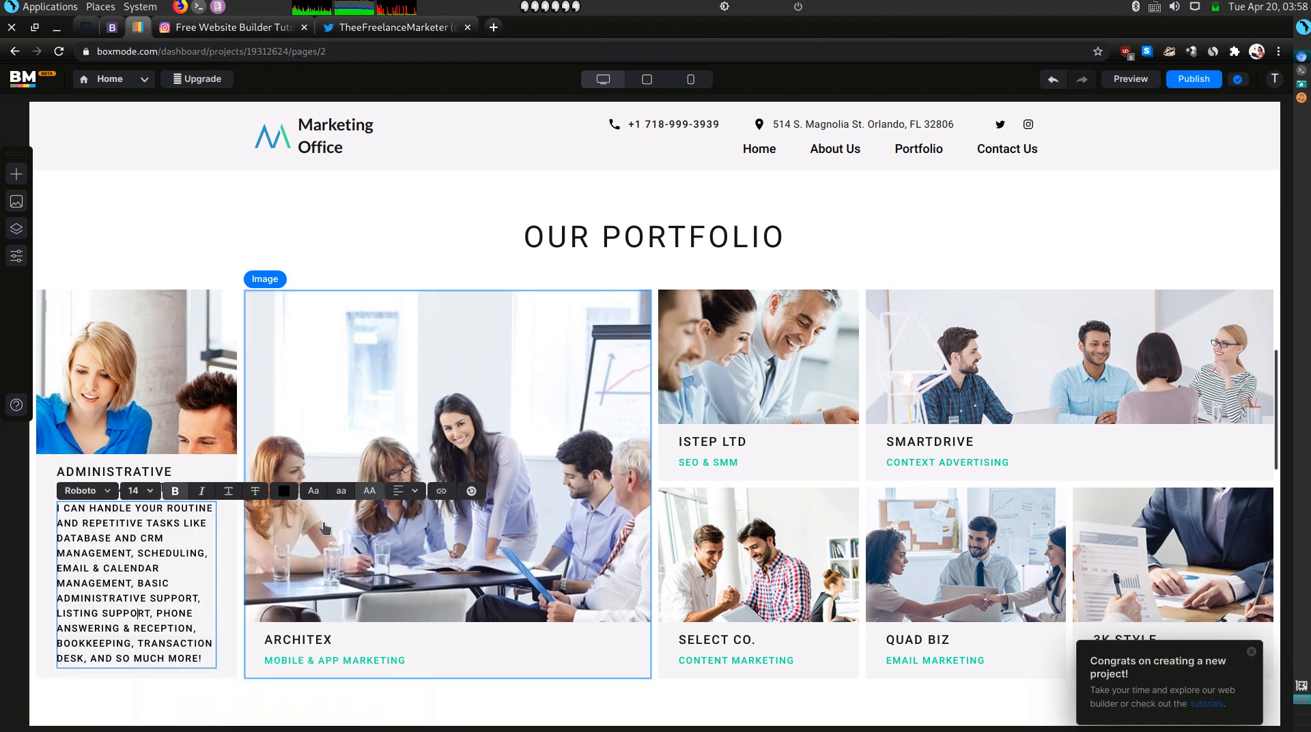
pyautogui.click(112, 27)
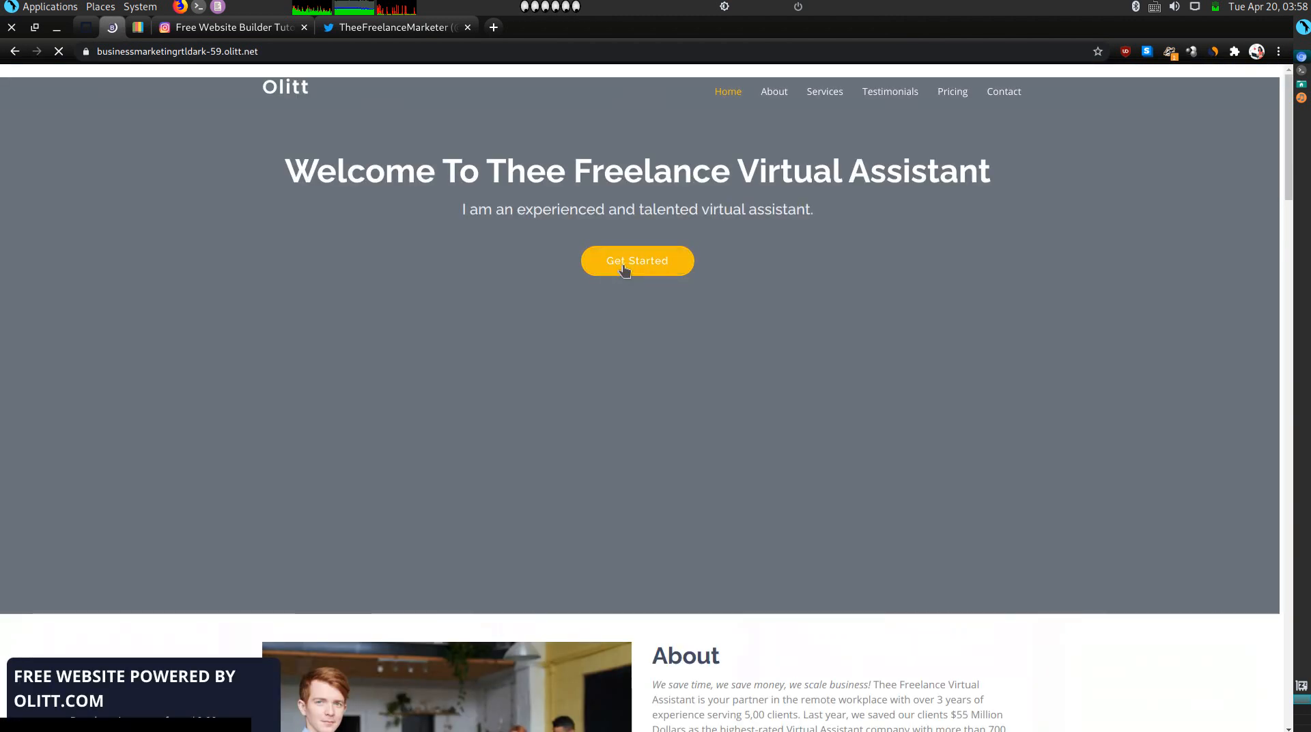
# Jump to About, select the Inside Sales Virtual Assistant paragraph in Services, then return to Boxmode.
pyautogui.click(624, 262)
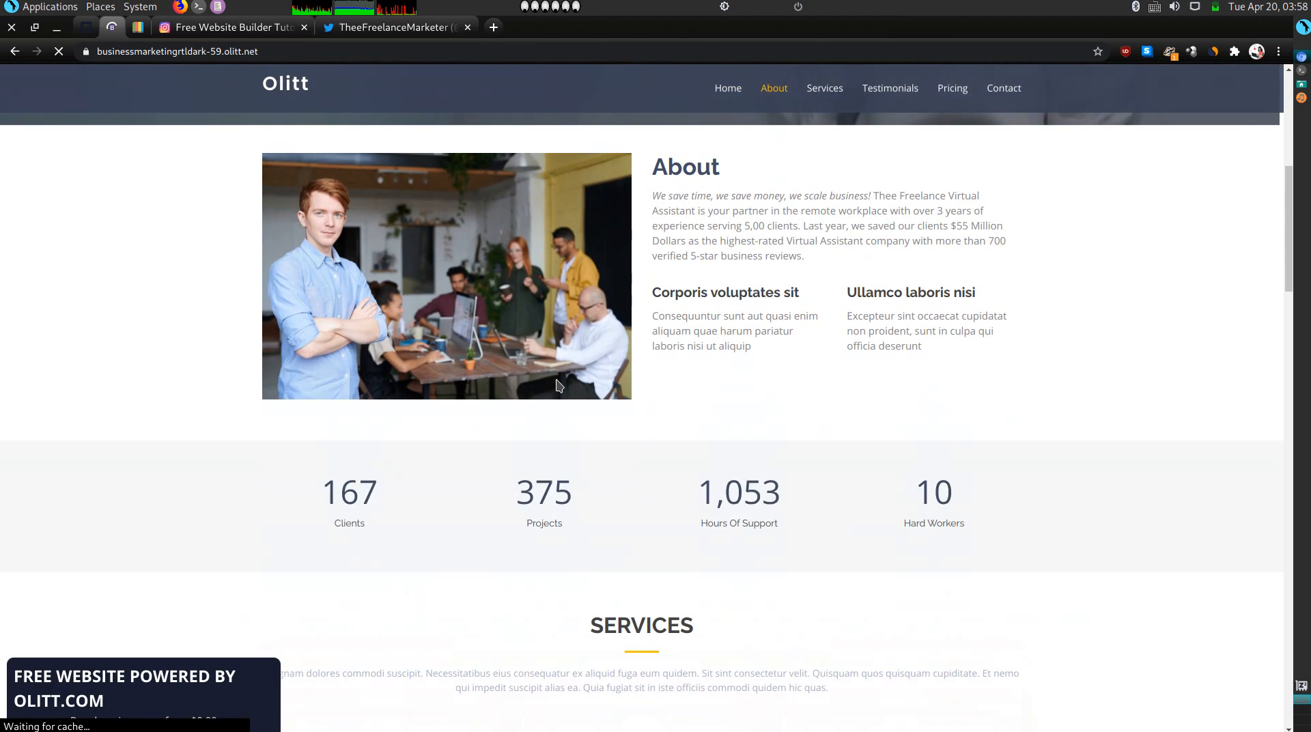
pyautogui.scroll(-10, 555, 386)
pyautogui.scroll(4, 594, 334)
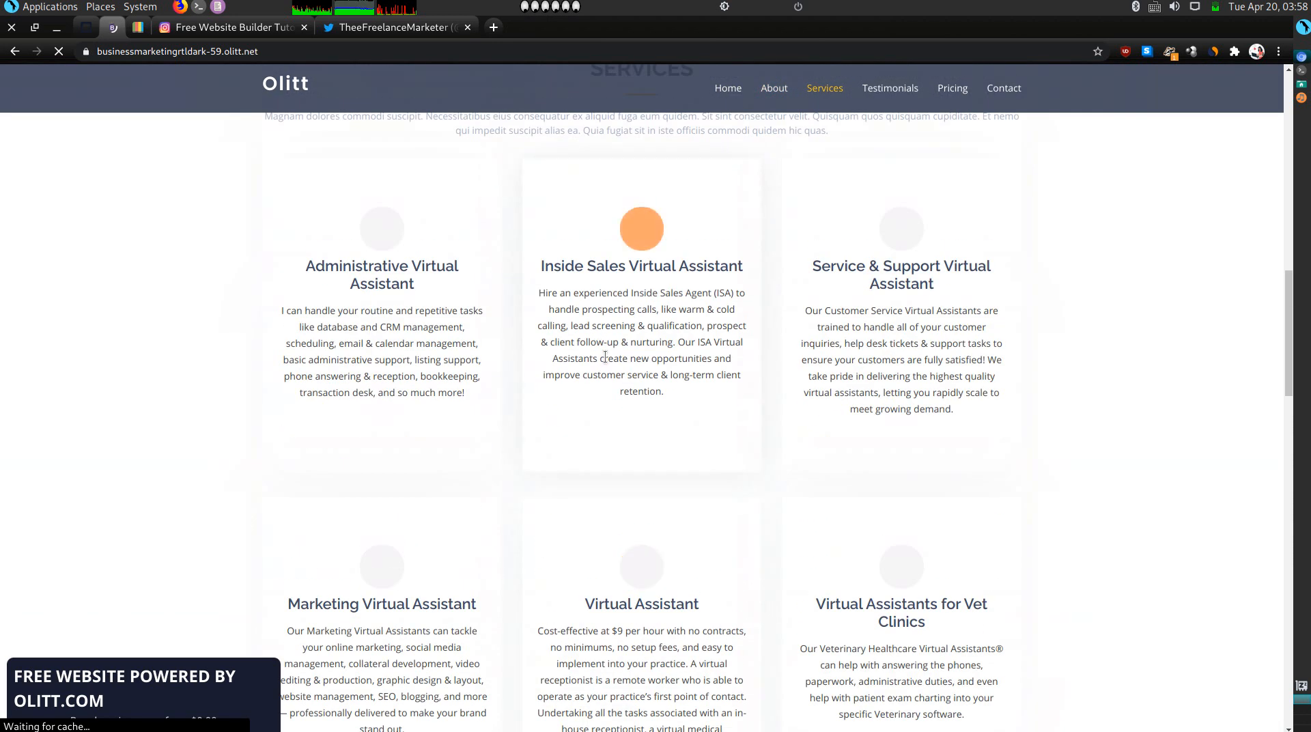
pyautogui.tripleClick(605, 357)
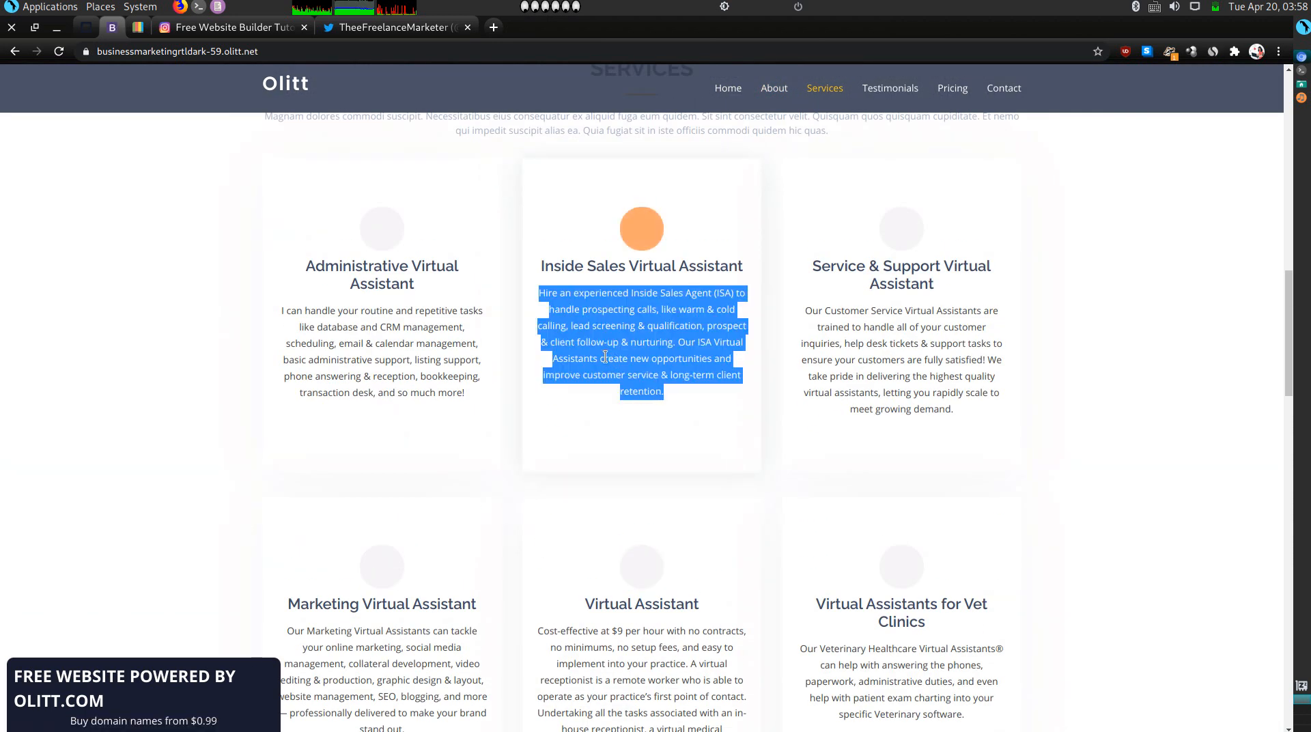
pyautogui.click(137, 27)
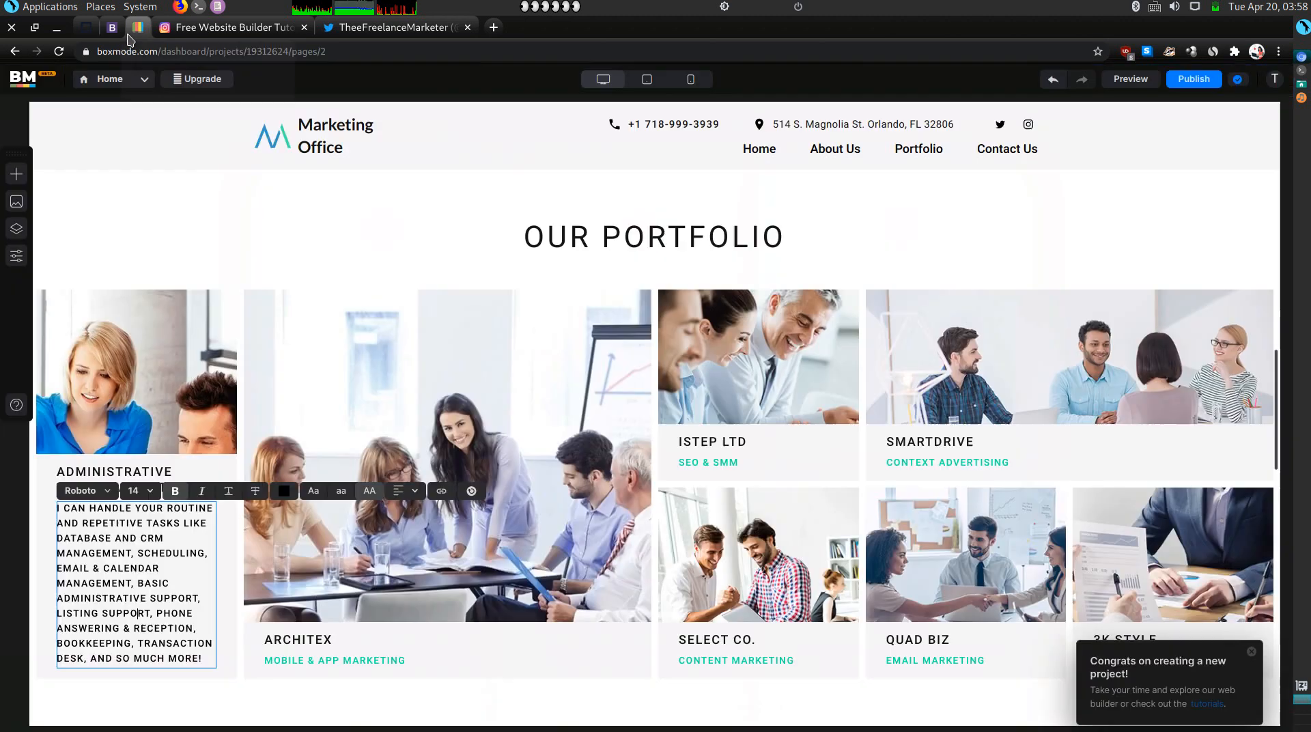
# Rename the ARCHITEX card heading to INSIDE SALES VIRTUAL ASSISTANT.
pyautogui.click(314, 640)
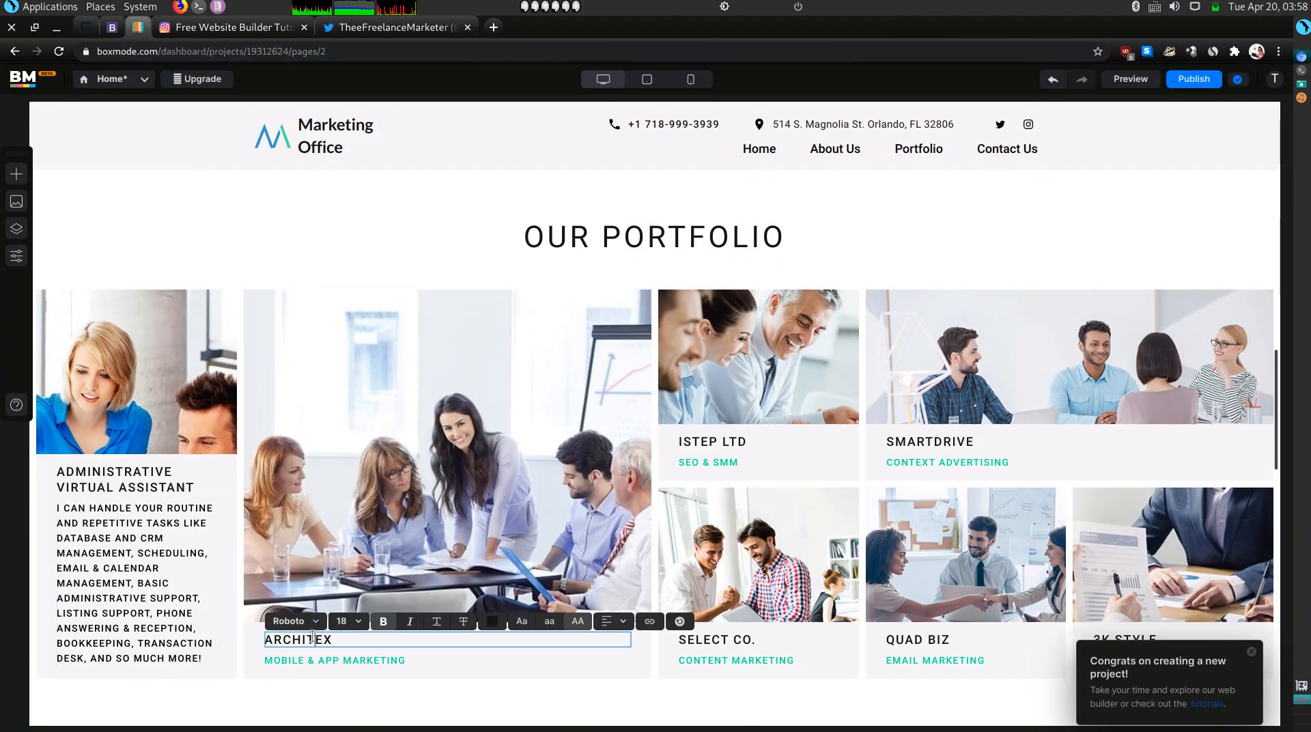
pyautogui.write('INSI')
pyautogui.press('BackSpace')
pyautogui.press('BackSpace')
pyautogui.press('BackSpace')
pyautogui.press('BackSpace')
pyautogui.press('BackSpace')
pyautogui.press('BackSpace')
pyautogui.press('BackSpace')
pyautogui.press('BackSpace')
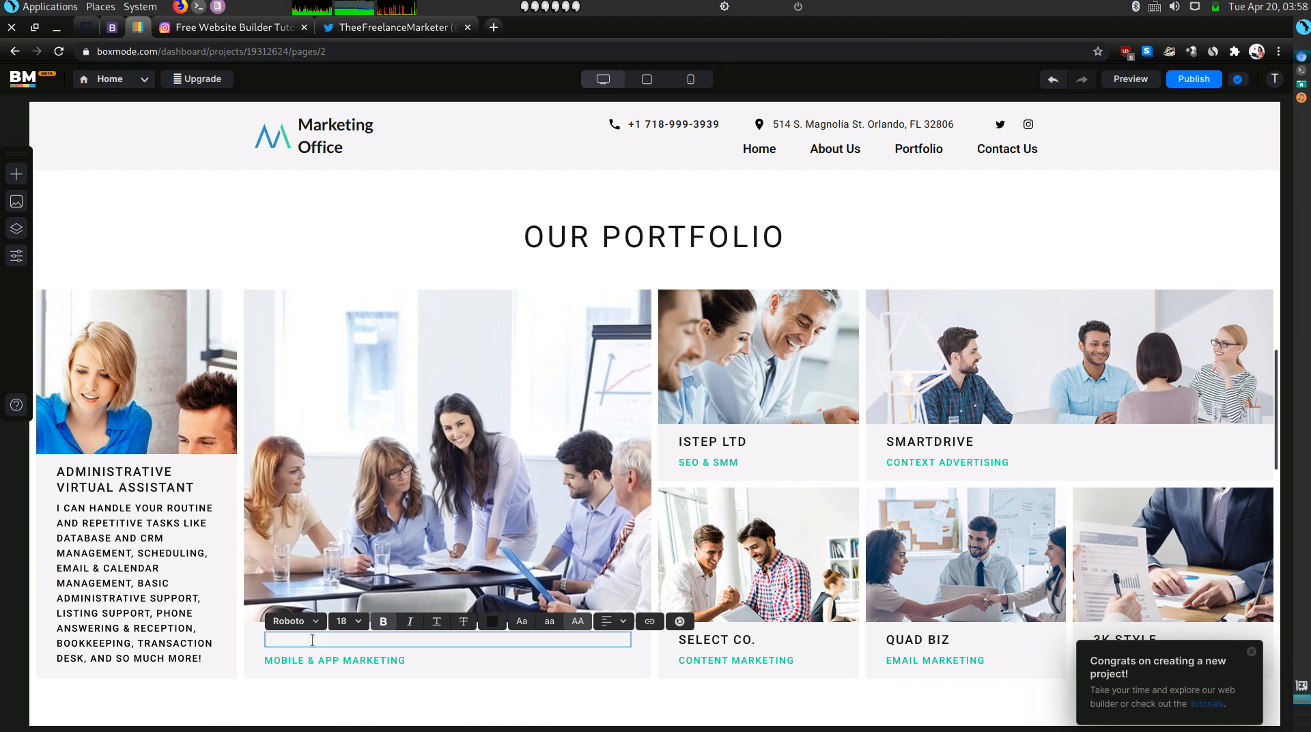
pyautogui.write('INSIDE SALES VIRTUAL ASSISTAN')
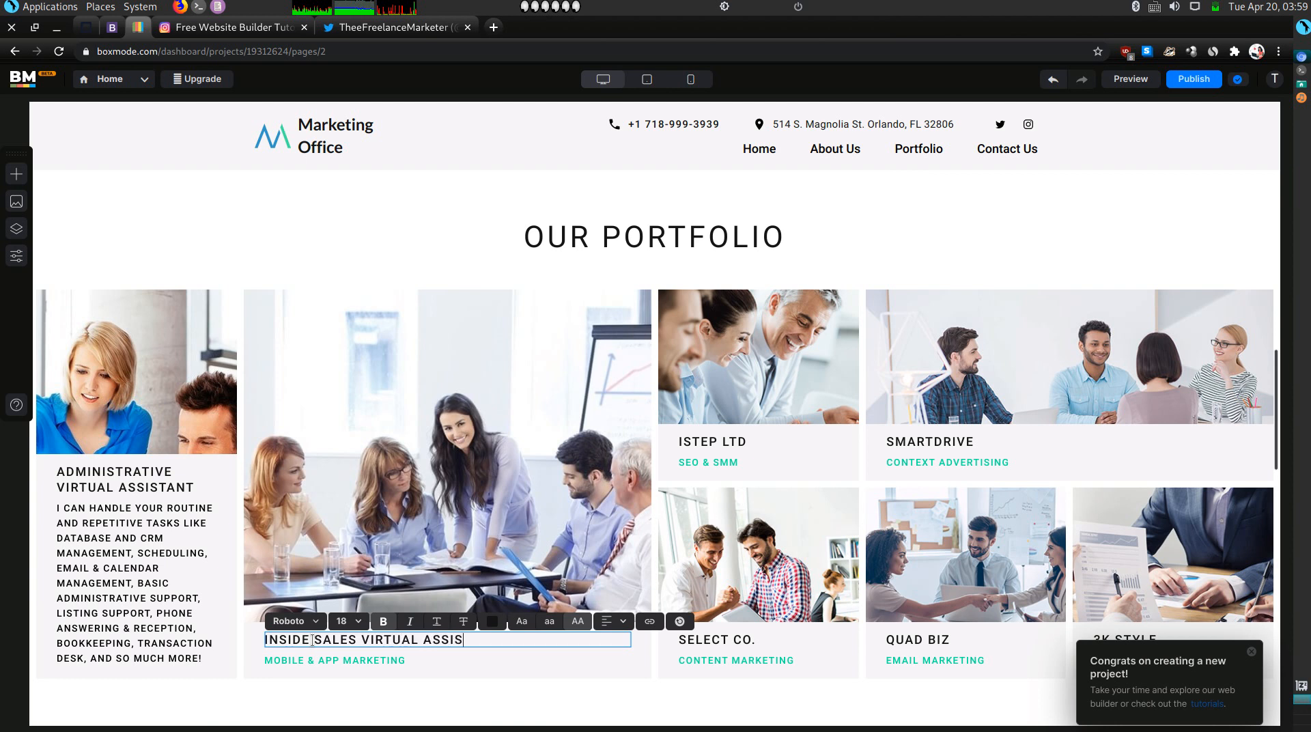
# Paste the ISA description over the subtitle and set its text colour to HEX 000000.
pyautogui.doubleClick(301, 659)
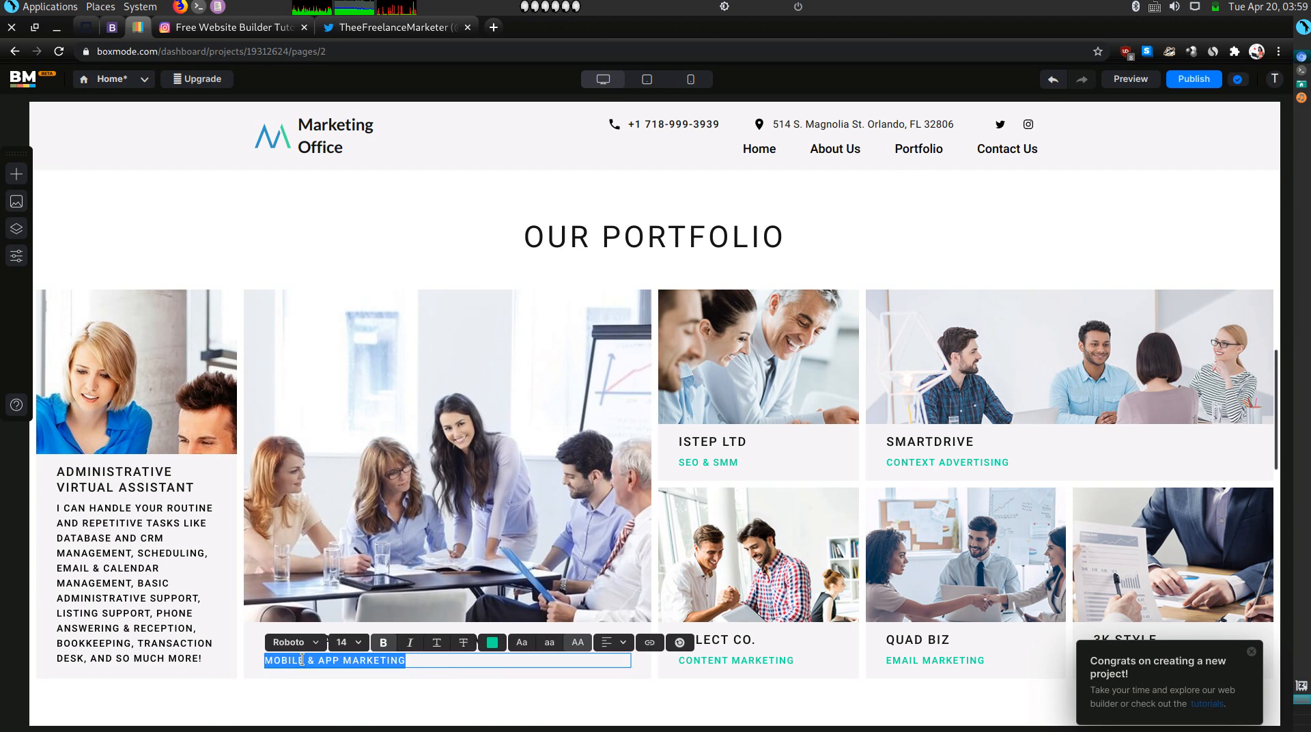
pyautogui.write('HIRE AN EXPERIENCED INSIDE SALES AGENT (ISA) TO HANDLE PROSPECTING CALLS, LIKE WARM & COLD CALLING, LEAD SCREENING & QUALIFICATION, PROSPECT & CLIENT FOLLOW-UP & NURTURING. OUR ISA VIRTUAL ASSISTANTS CREATE NEW OPPORTUNITIES AND IMPROVE CUSTOMER SERVICE & LONG-TERM CLIENT RETENTION.')
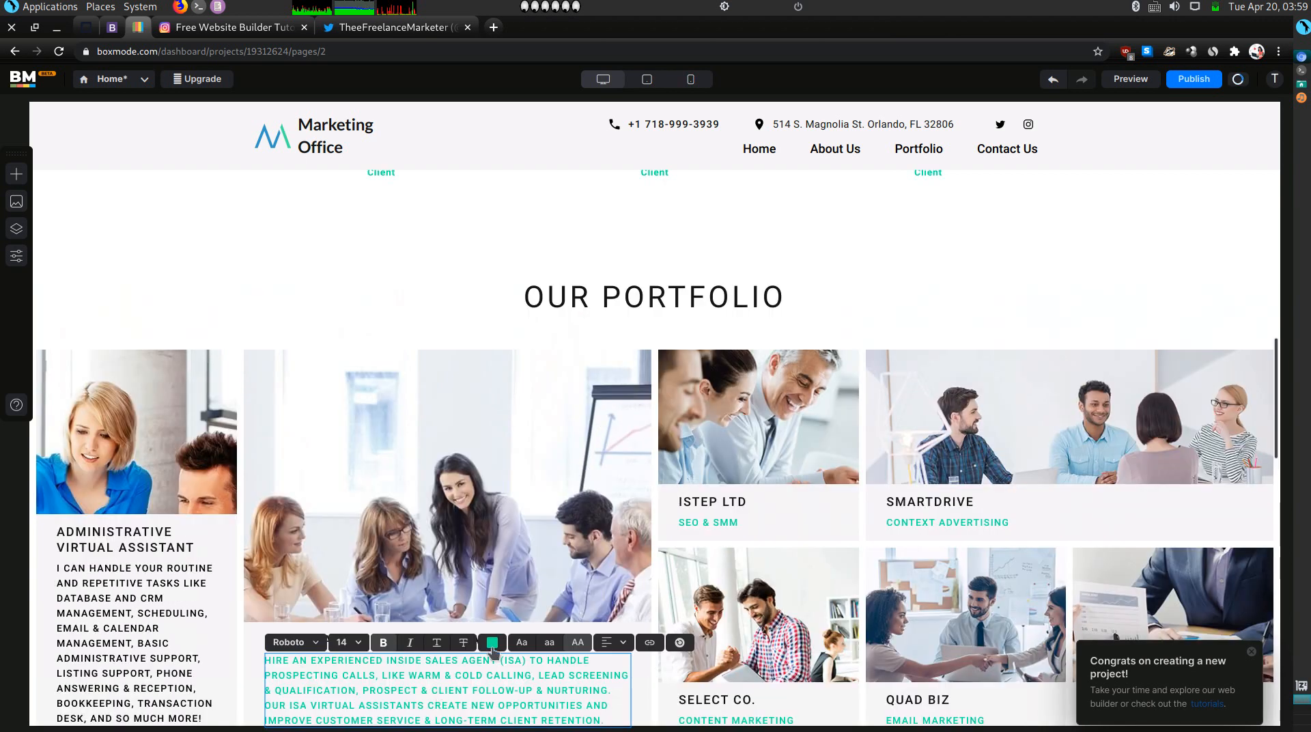
pyautogui.click(493, 645)
pyautogui.doubleClick(429, 595)
pyautogui.write('000000')
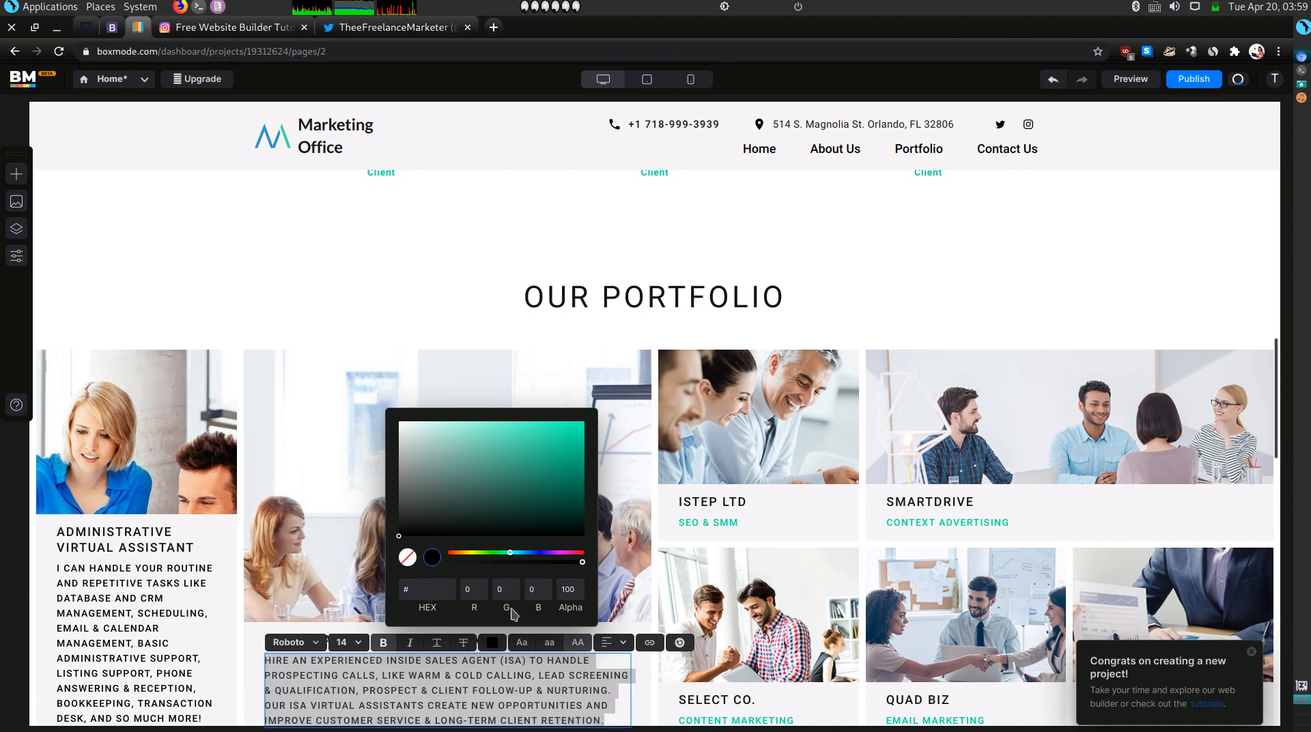
pyautogui.click(554, 686)
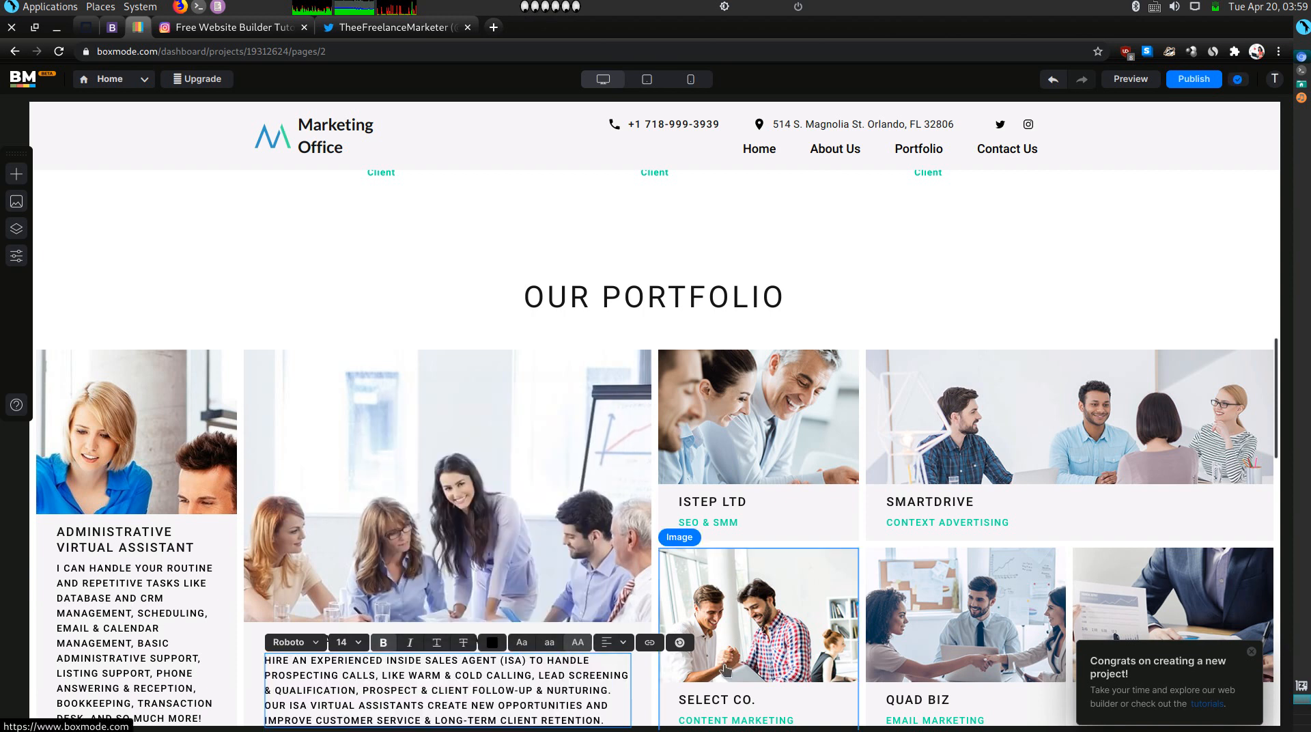
pyautogui.scroll(-2, 107, 195)
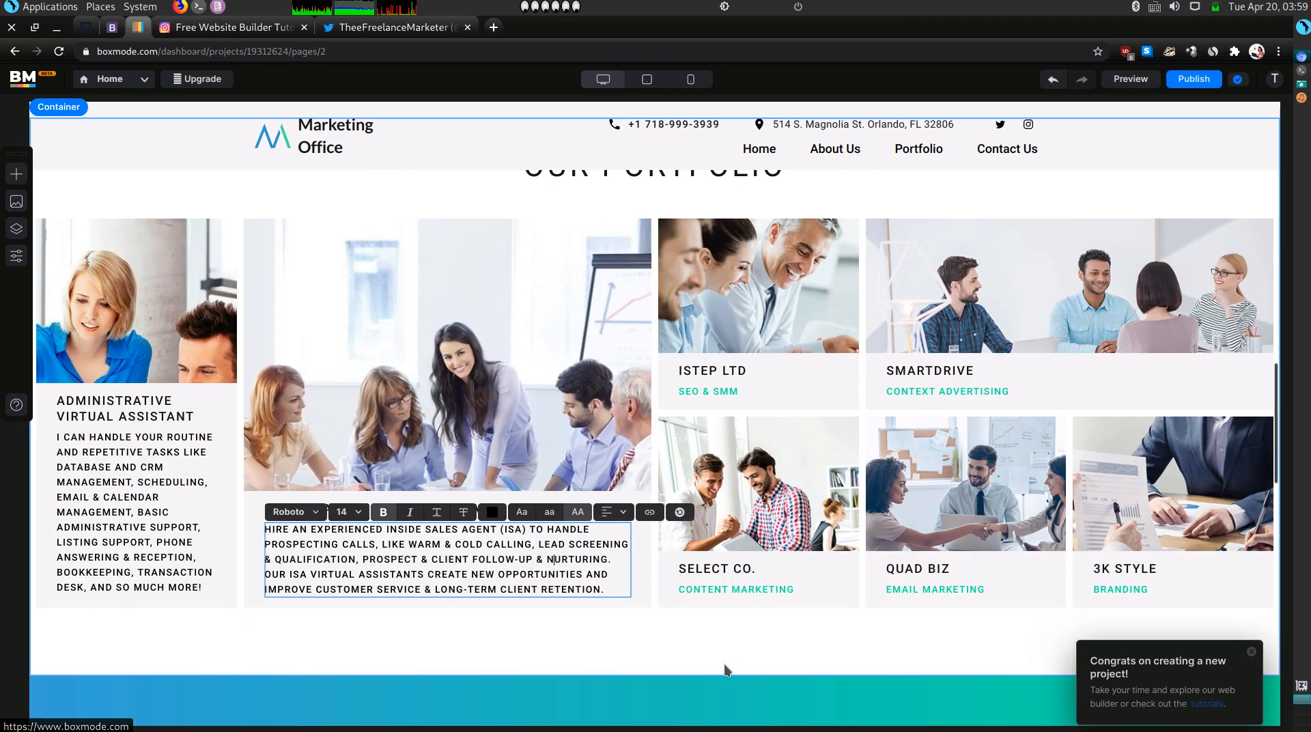
pyautogui.click(112, 26)
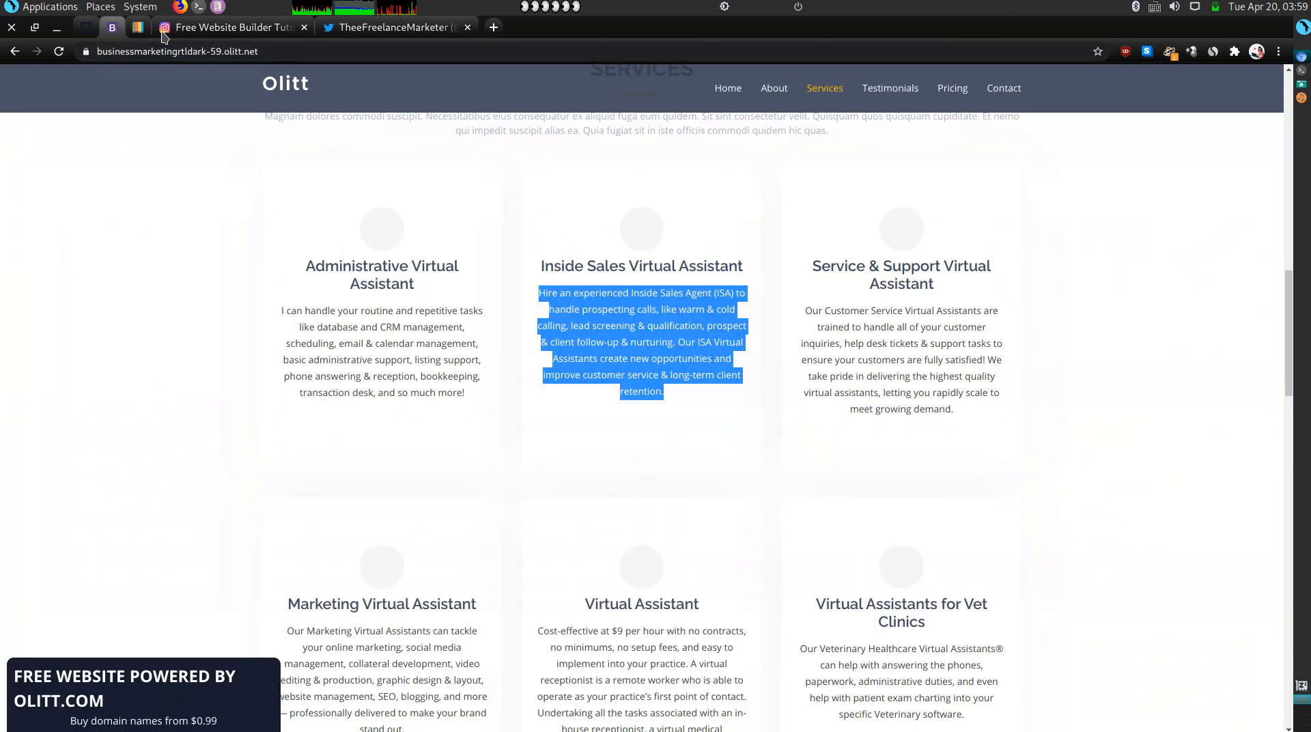
# Paste the Service & Support description over SEO & SMM and clear the hex colour to black.
pyautogui.tripleClick(934, 360)
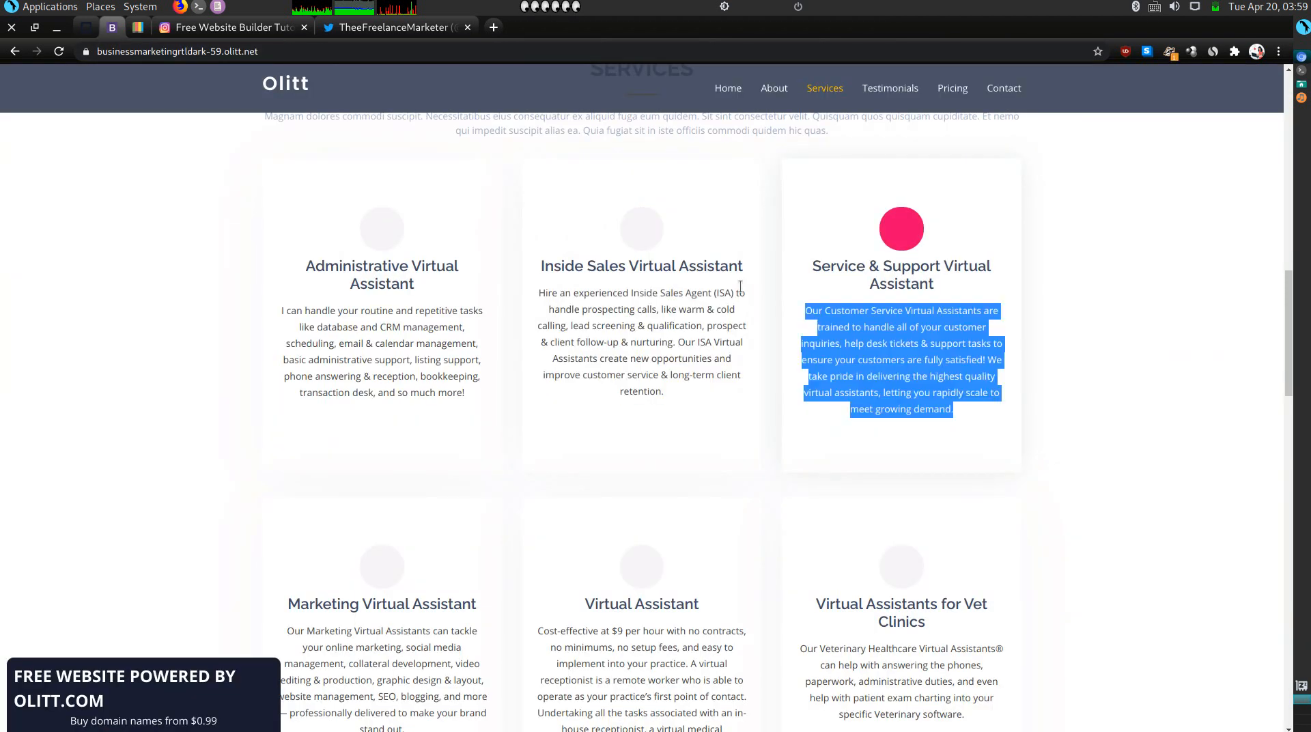
pyautogui.click(138, 27)
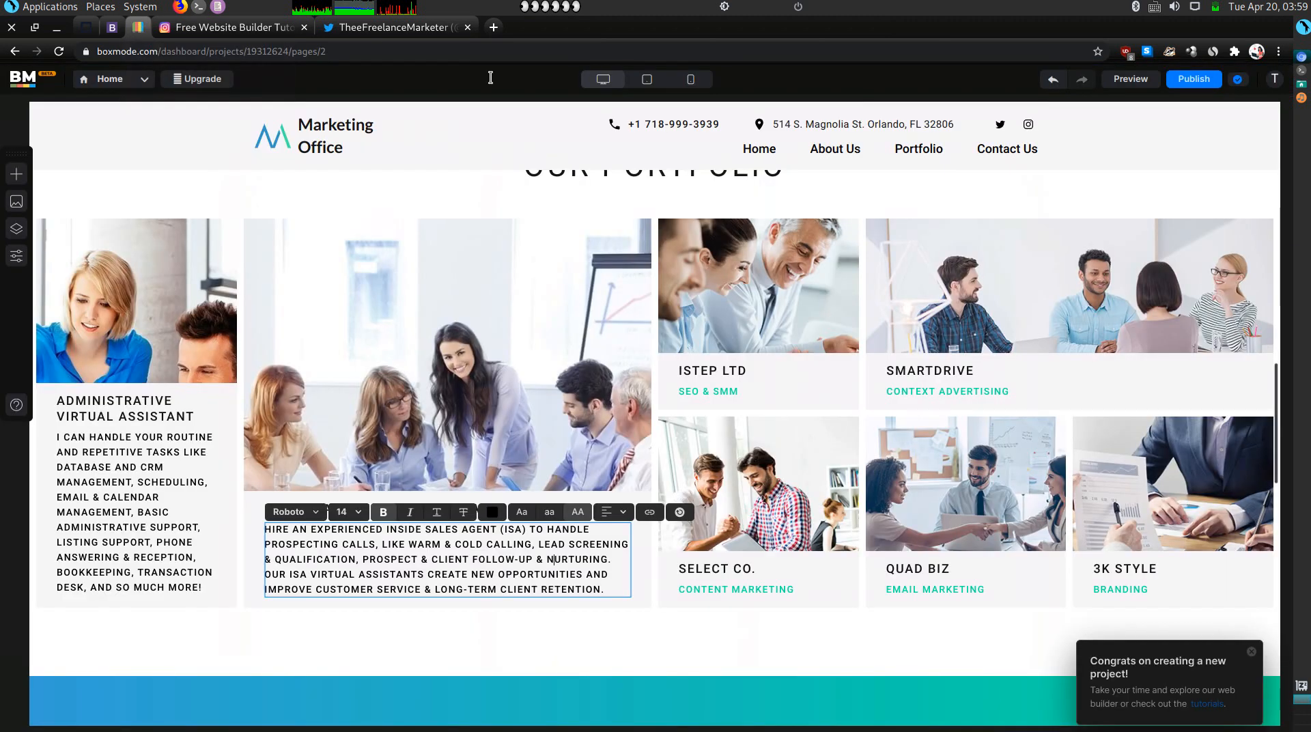
pyautogui.tripleClick(731, 393)
pyautogui.write('OUR CUSTOMER SERVICE VIRTUAL ASSISTANTS ARE TRAINED TO HANDLE ALL OF YOUR CUSTOMER INQUIRIES, HELP DESK TICKETS & SUPPORT TASKS TO ENSURE YOUR CUSTOMERS ARE FULLY SATISFIED! WE TAKE PRIDE IN DELIVERING THE HIGHEST QUALITY VIRTUAL ASSISTANTS, LETTING YOU RAPIDLY SCALE TO MEET GROWING DEMAND.')
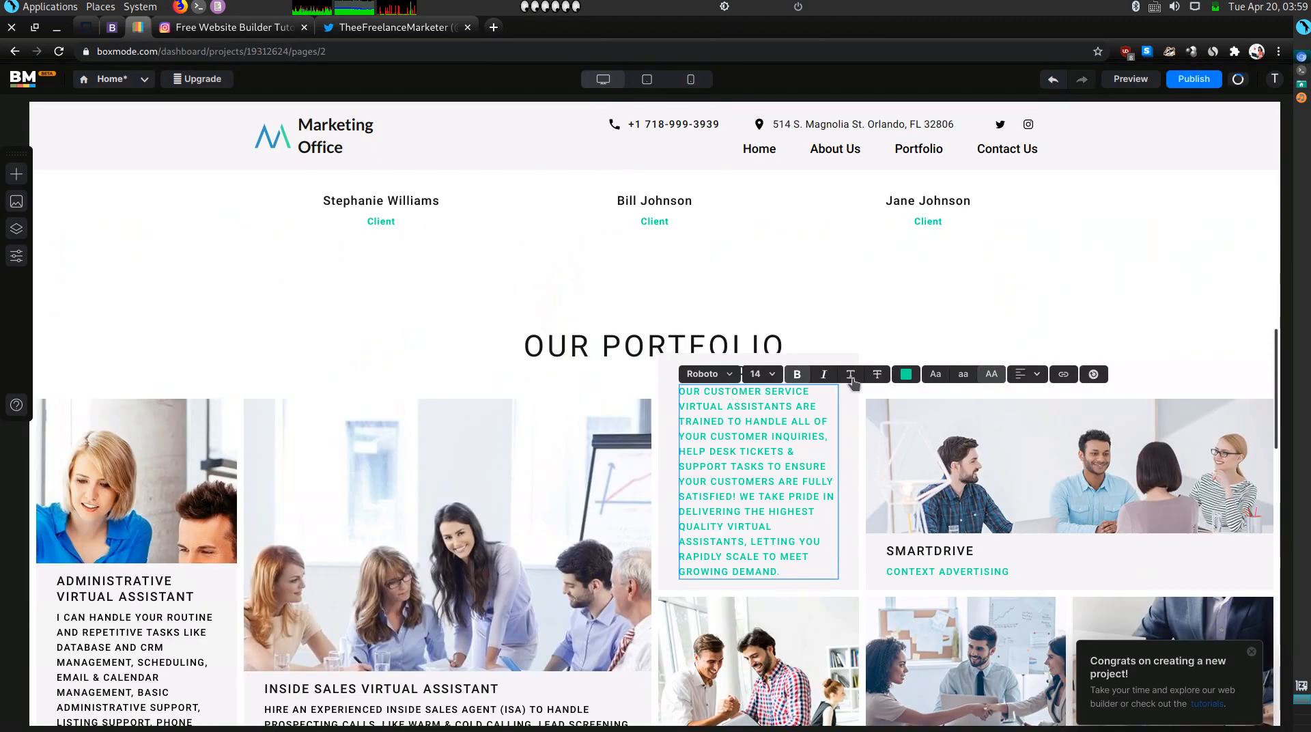
pyautogui.click(903, 376)
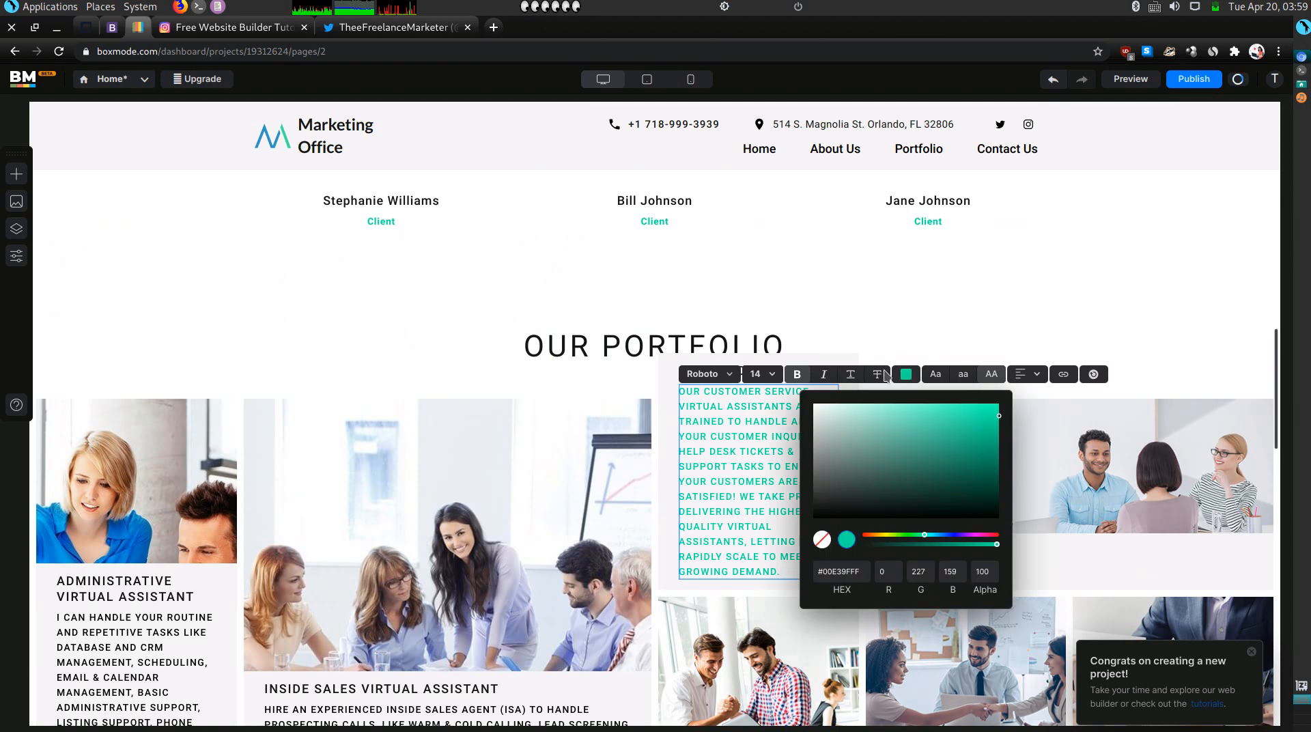
pyautogui.click(852, 569)
pyautogui.press('BackSpace')
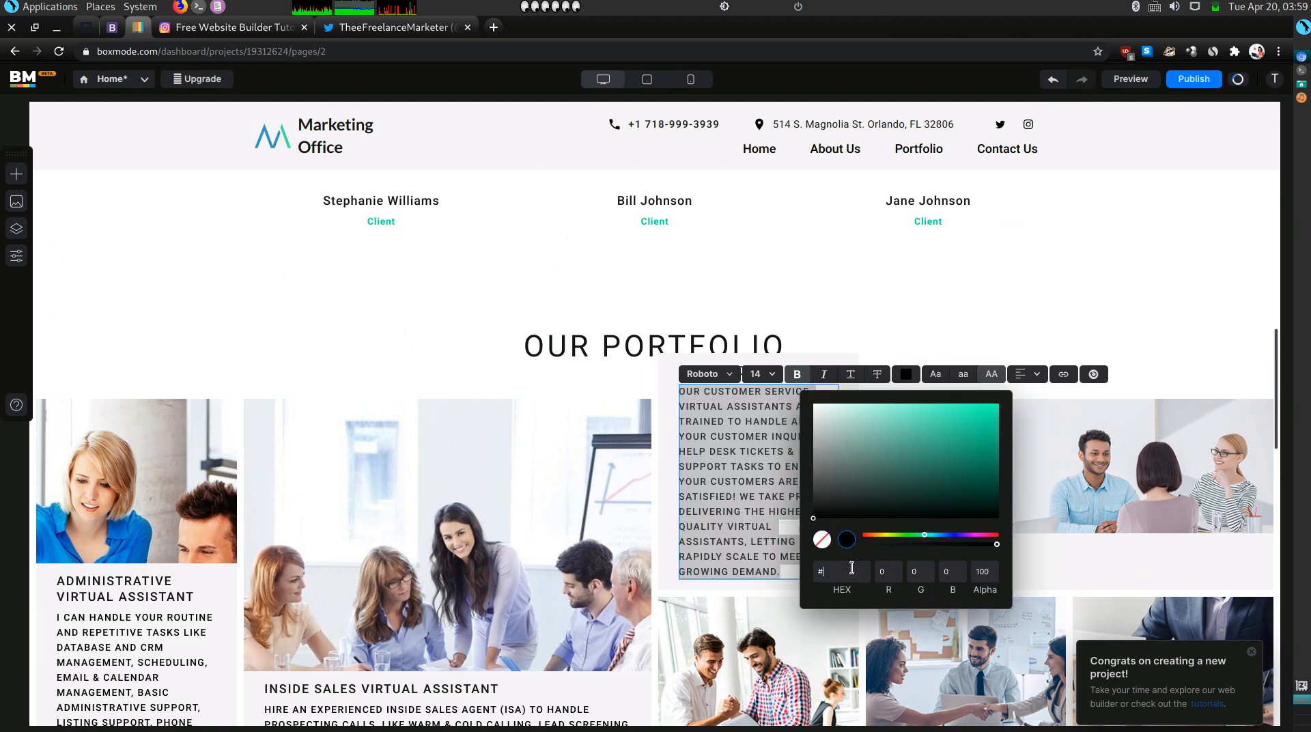
pyautogui.click(731, 462)
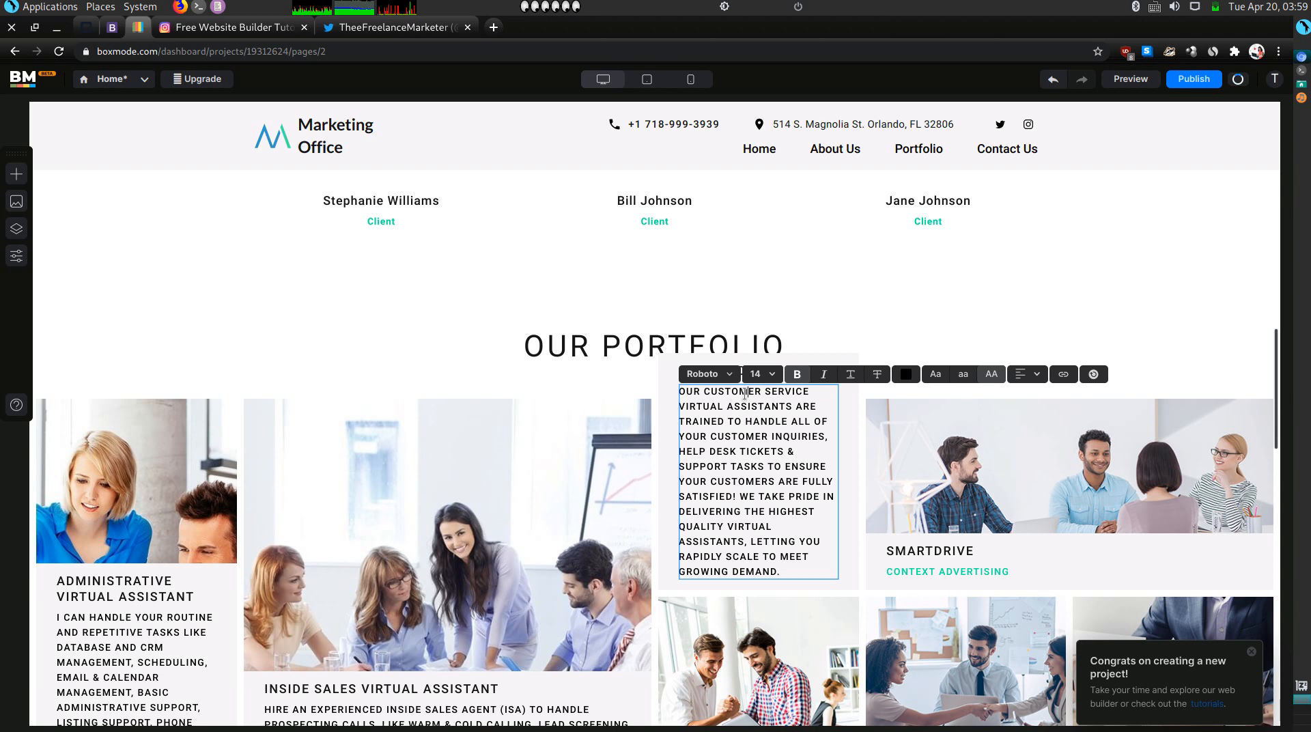
pyautogui.click(917, 470)
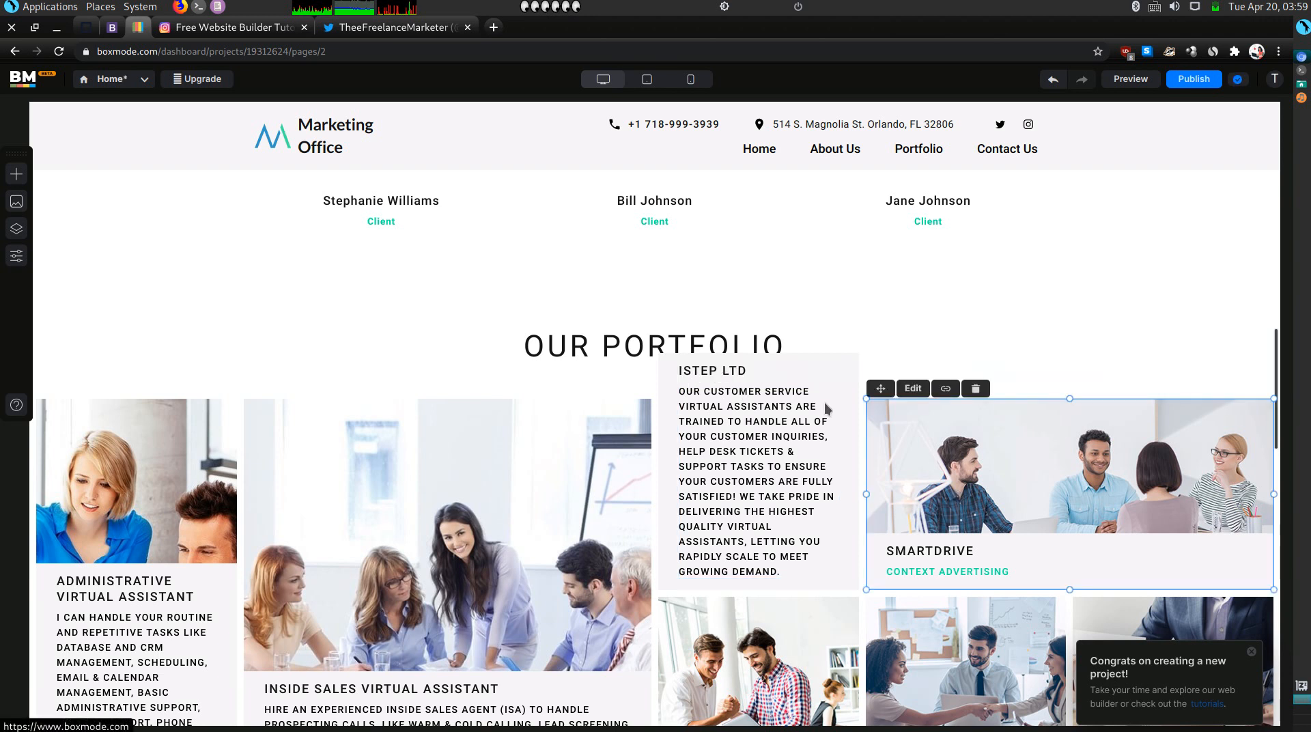
# Retitle ISTEP LTD as SERVICE & SUPPORT VIRTUAL ASSISTANT, then copy Olitt's Marketing Virtual Assistant paragraph.
pyautogui.doubleClick(719, 370)
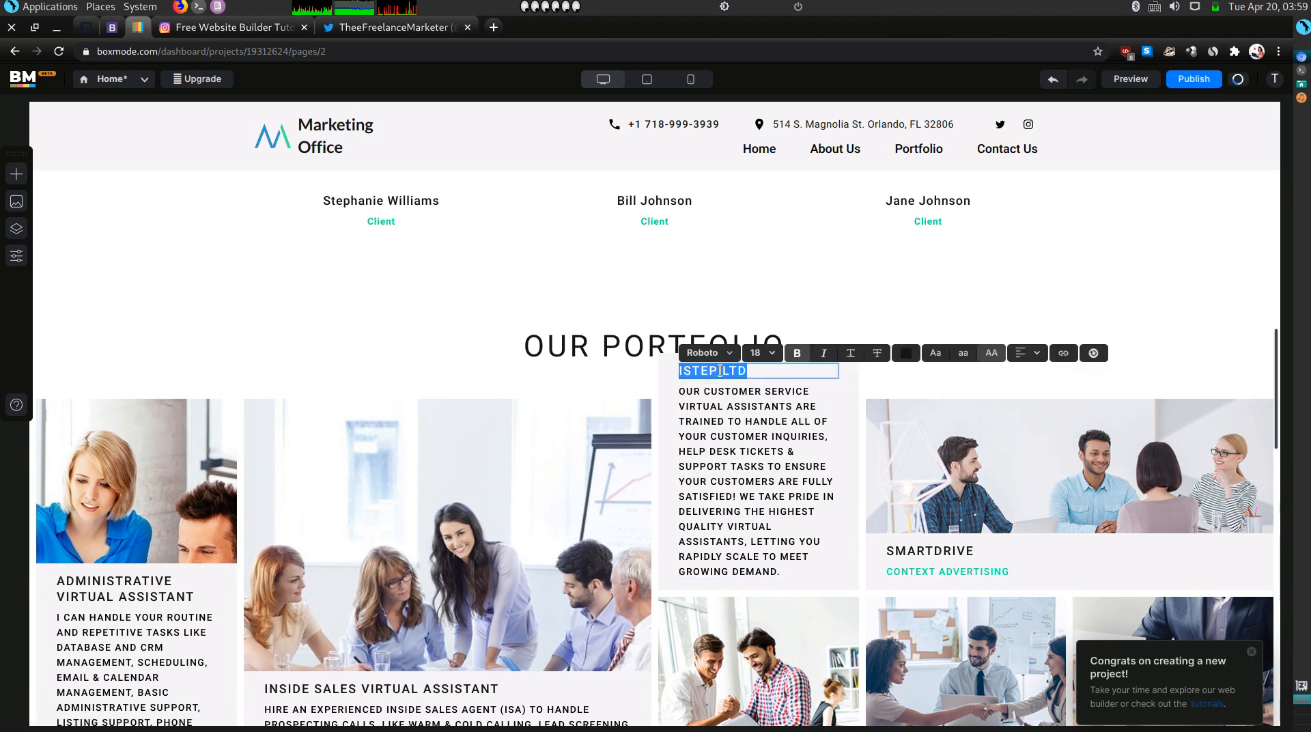
pyautogui.write('SERVICE & S')
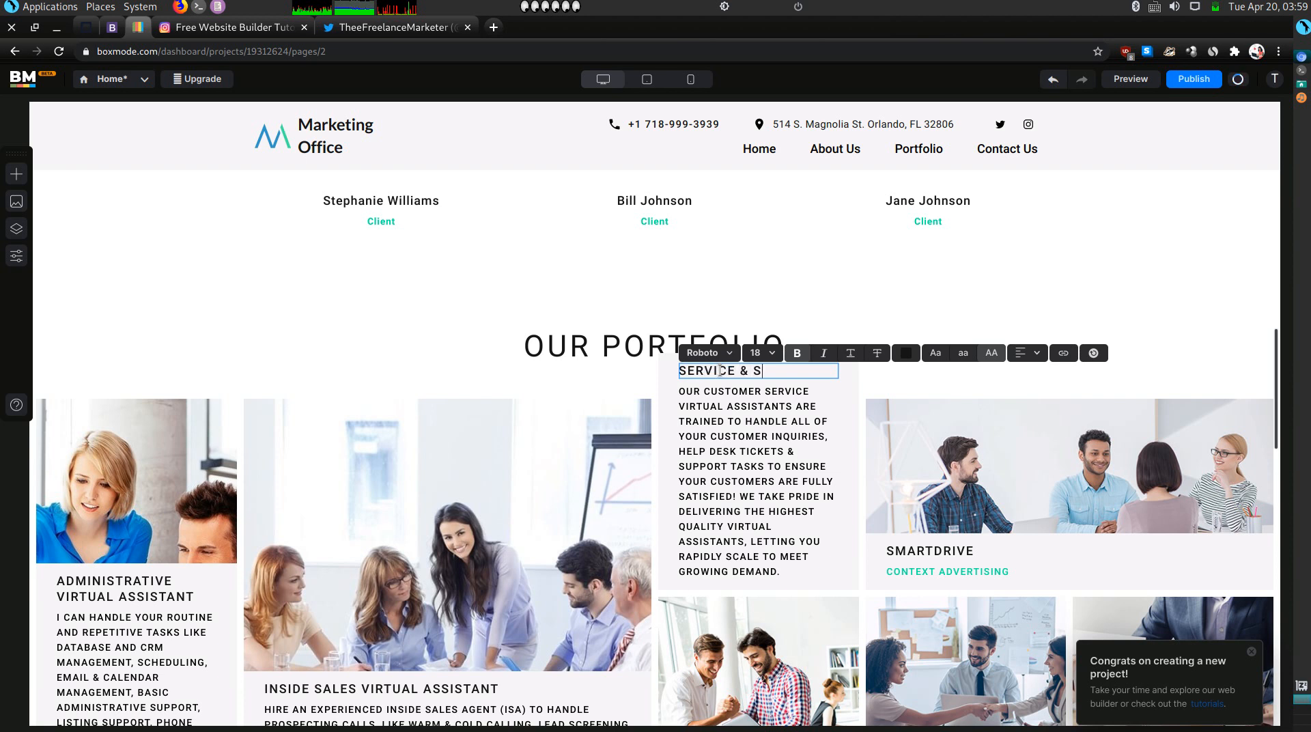
pyautogui.write('UPPORT VIRTUAL ASSISTANT')
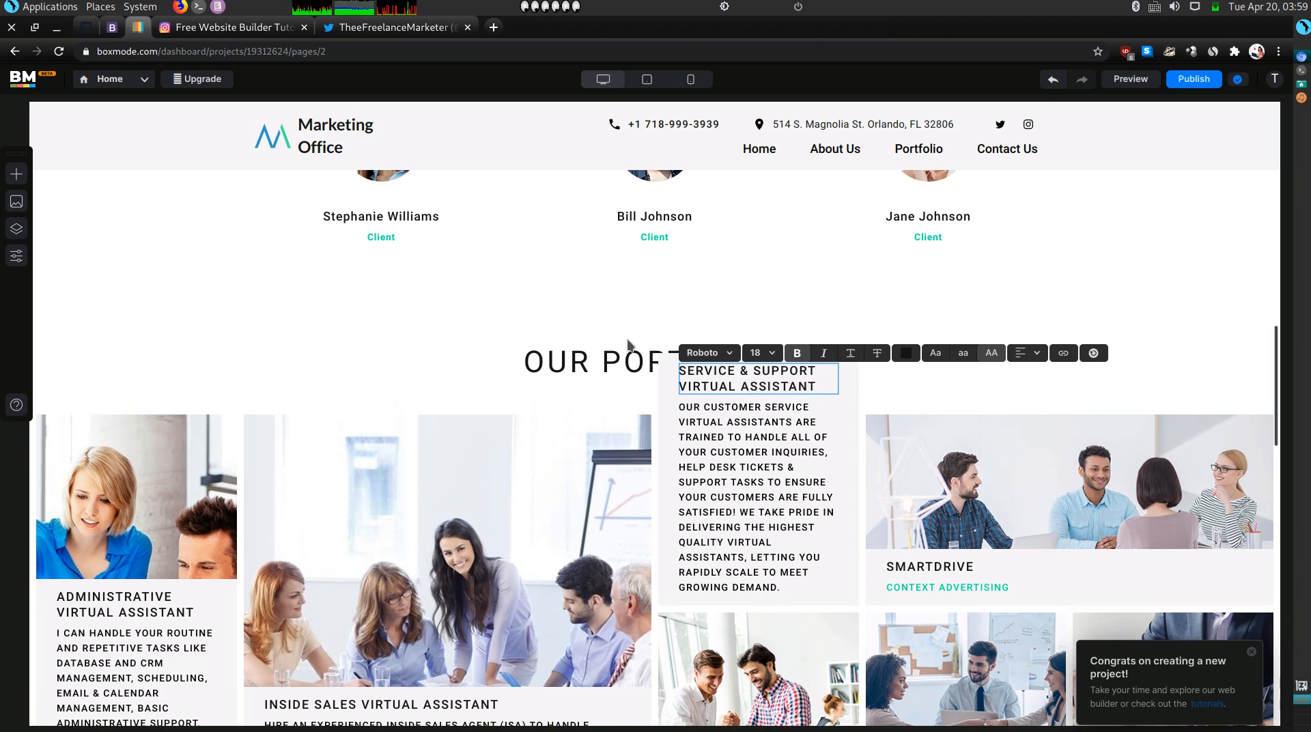
pyautogui.moveTo(119, 26)
pyautogui.mouseDown()
pyautogui.moveTo(273, 130)
pyautogui.moveTo(140, 35)
pyautogui.mouseUp()
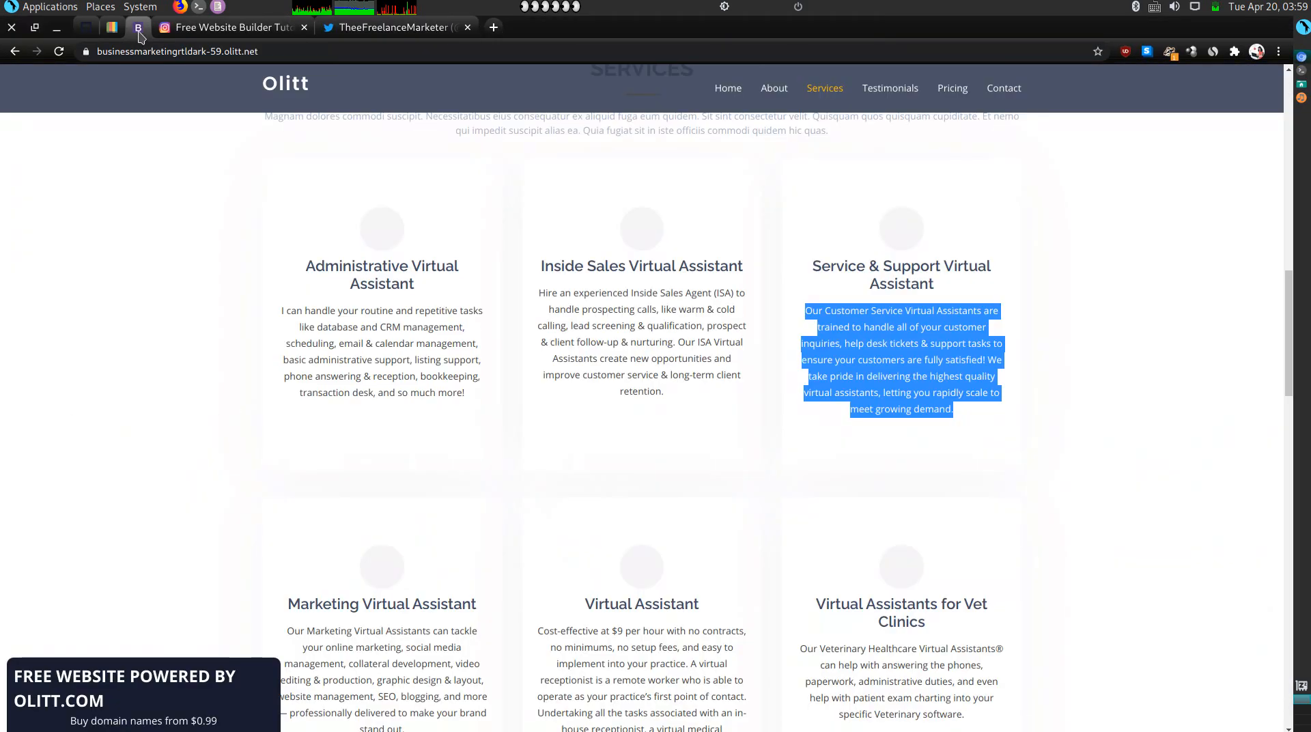
pyautogui.scroll(-4, 347, 209)
pyautogui.doubleClick(364, 392)
pyautogui.tripleClick(364, 399)
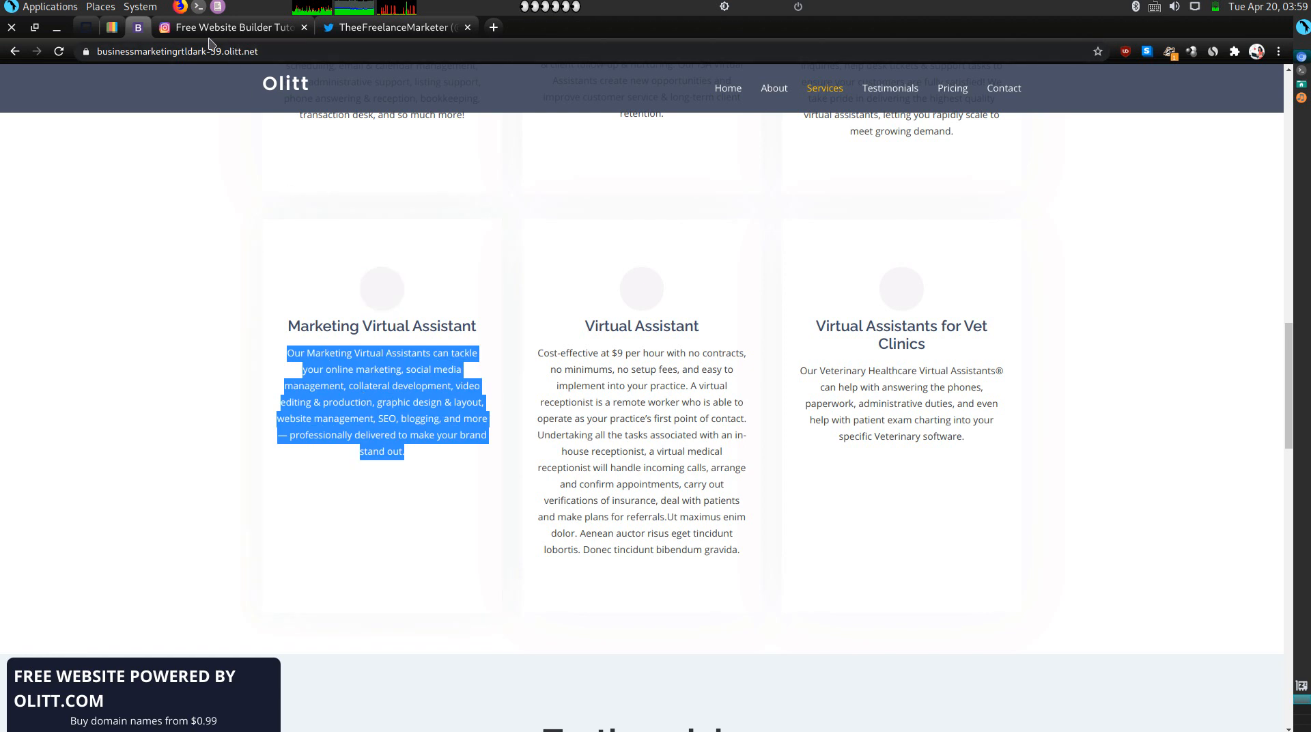
pyautogui.moveTo(116, 30); pyautogui.dragTo(143, 33)
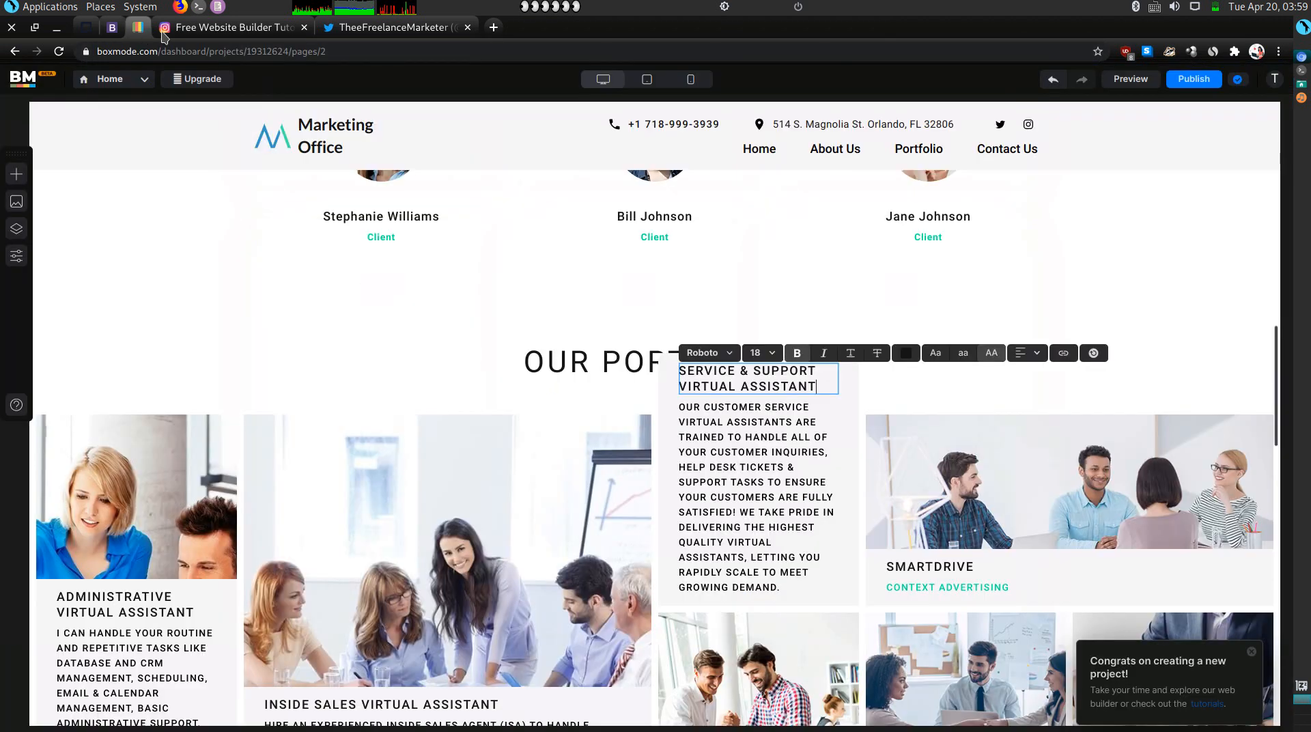
pyautogui.scroll(-3, 448, 429)
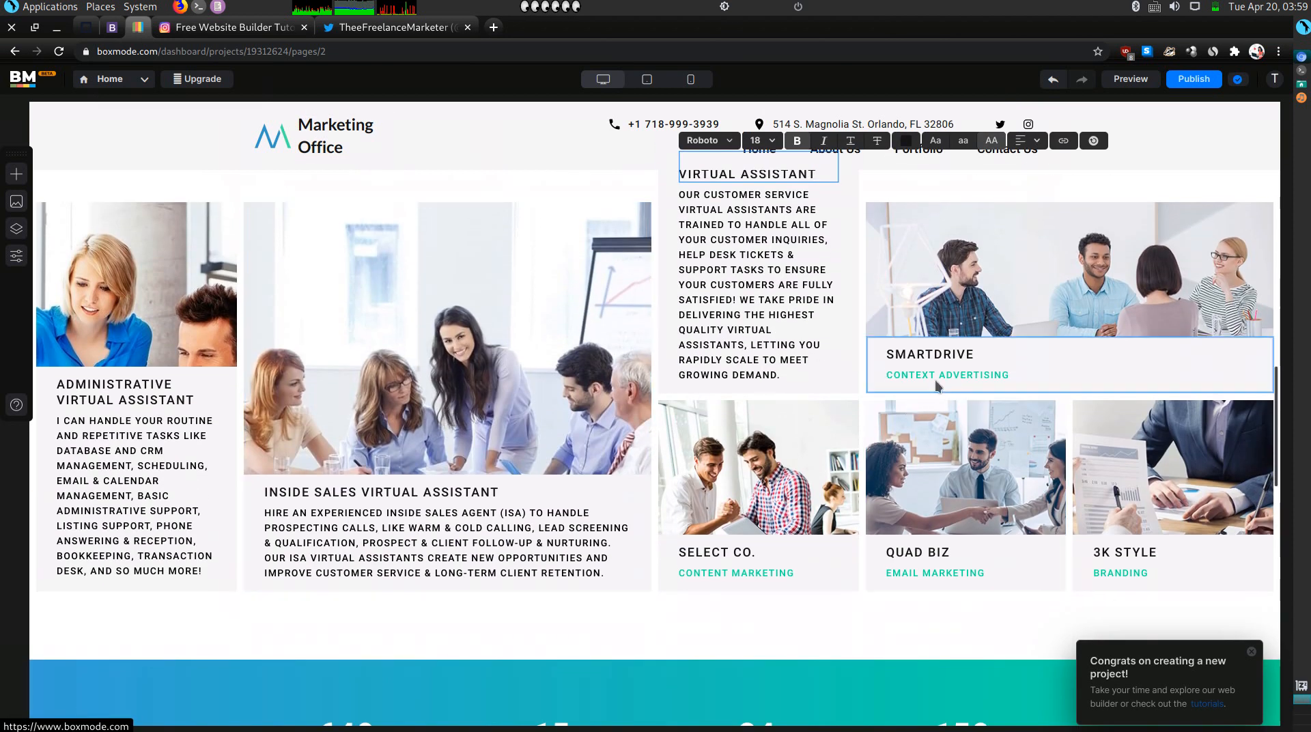
# Paste the marketing description over CONTEXT ADVERTISING and clear its hex colour to black.
pyautogui.click(935, 378)
pyautogui.hotkey('ctrl', 'a')
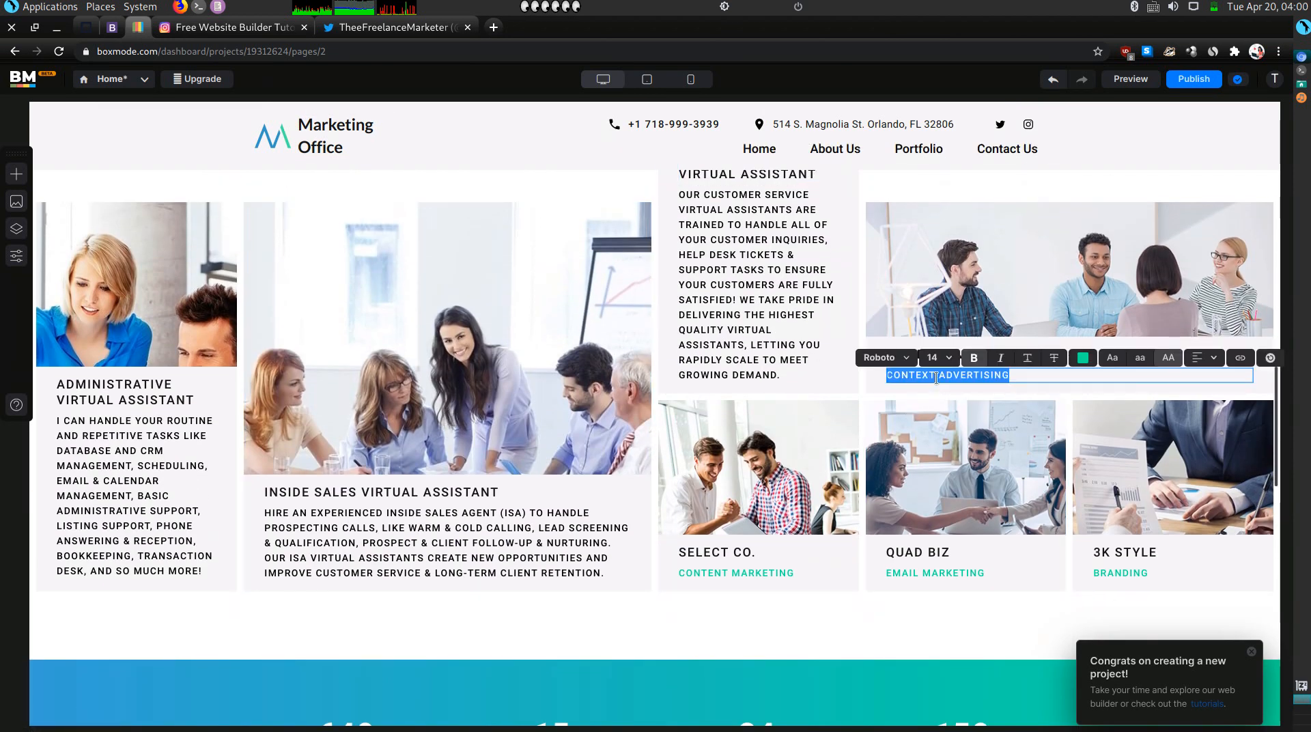
pyautogui.write('OUR MARKETING VIRTUAL ASSISTANTS CAN TACKLE YOUR ONLINE MARKETING, SOCIAL MEDIA MANAGEMENT, COLLATERAL DEVELOPMENT, VIDEO EDITING & PRODUCTION, GRAPHIC DESIGN & LAYOUT, WEBSITE MANAGEMENT, SEO, BLOGGING, AND MORE — PROFESSIONALLY DELIVERED TO MAKE YOUR BRAND STAND OUT.')
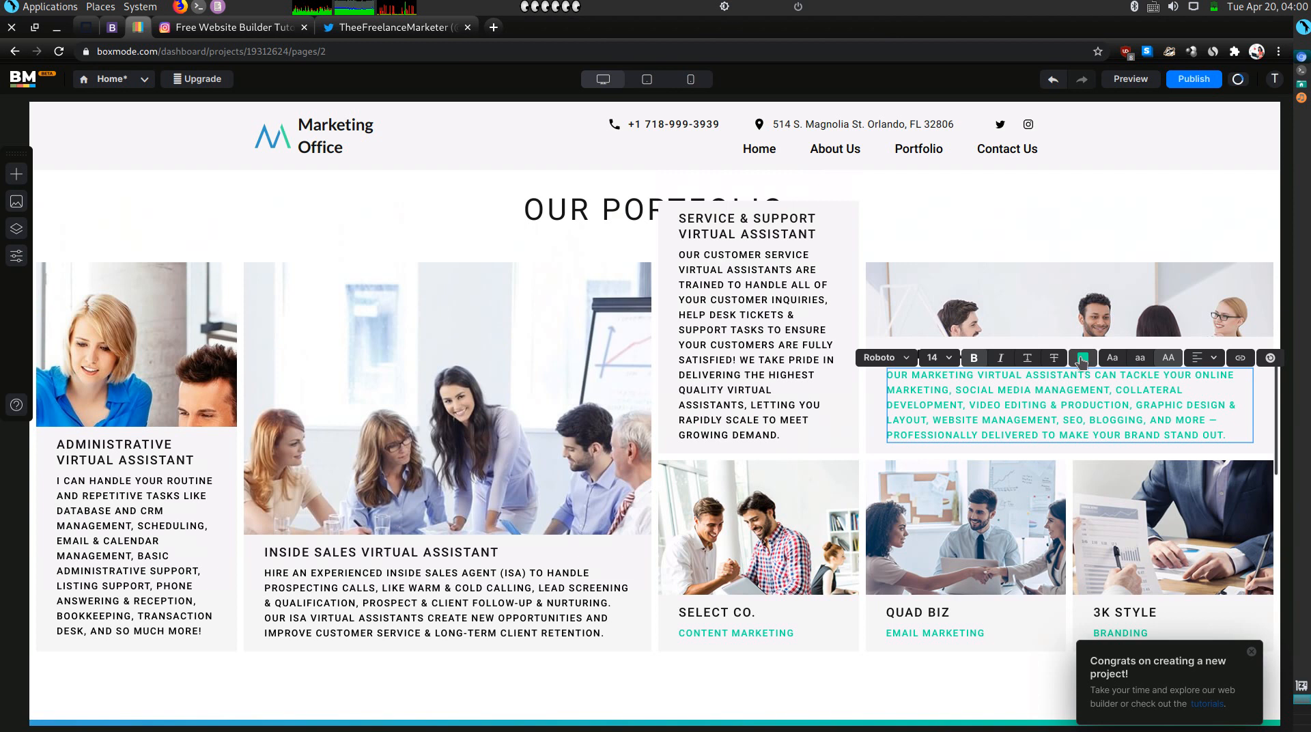
pyautogui.click(1082, 359)
pyautogui.doubleClick(1025, 555)
pyautogui.press('BackSpace')
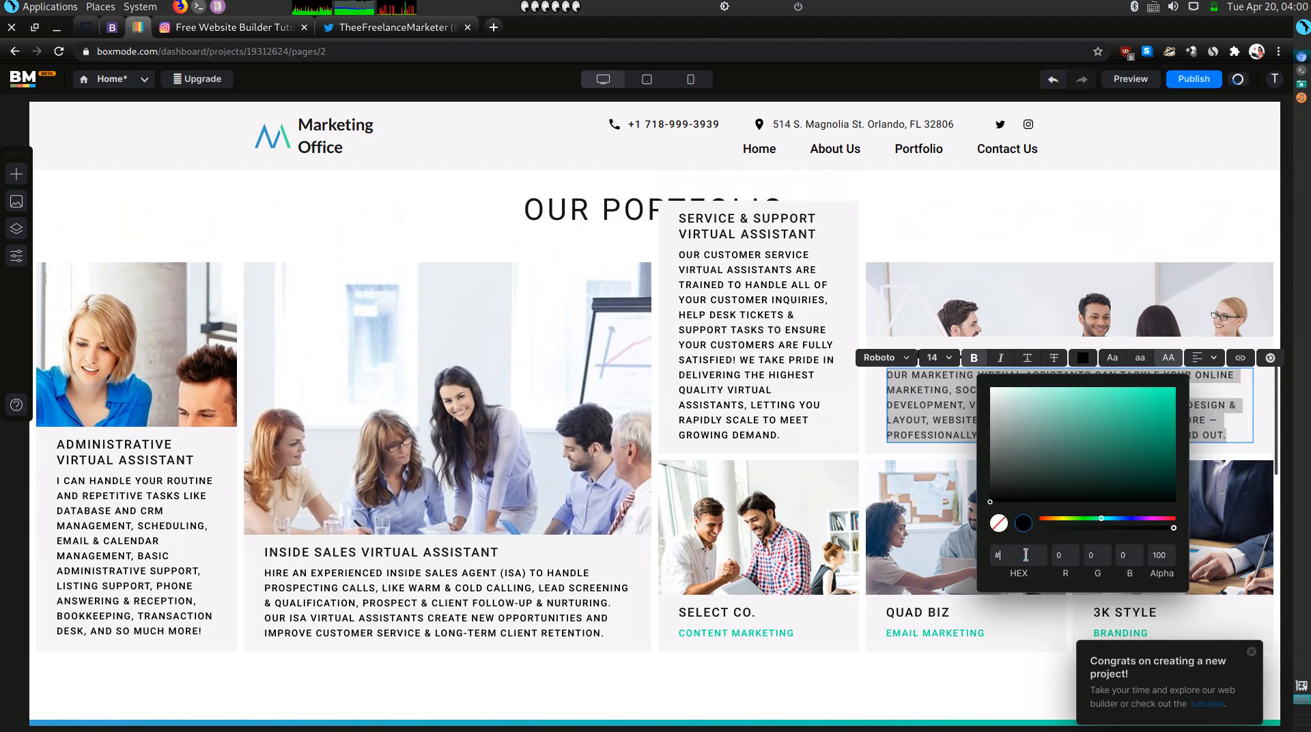
pyautogui.click(941, 423)
pyautogui.click(801, 402)
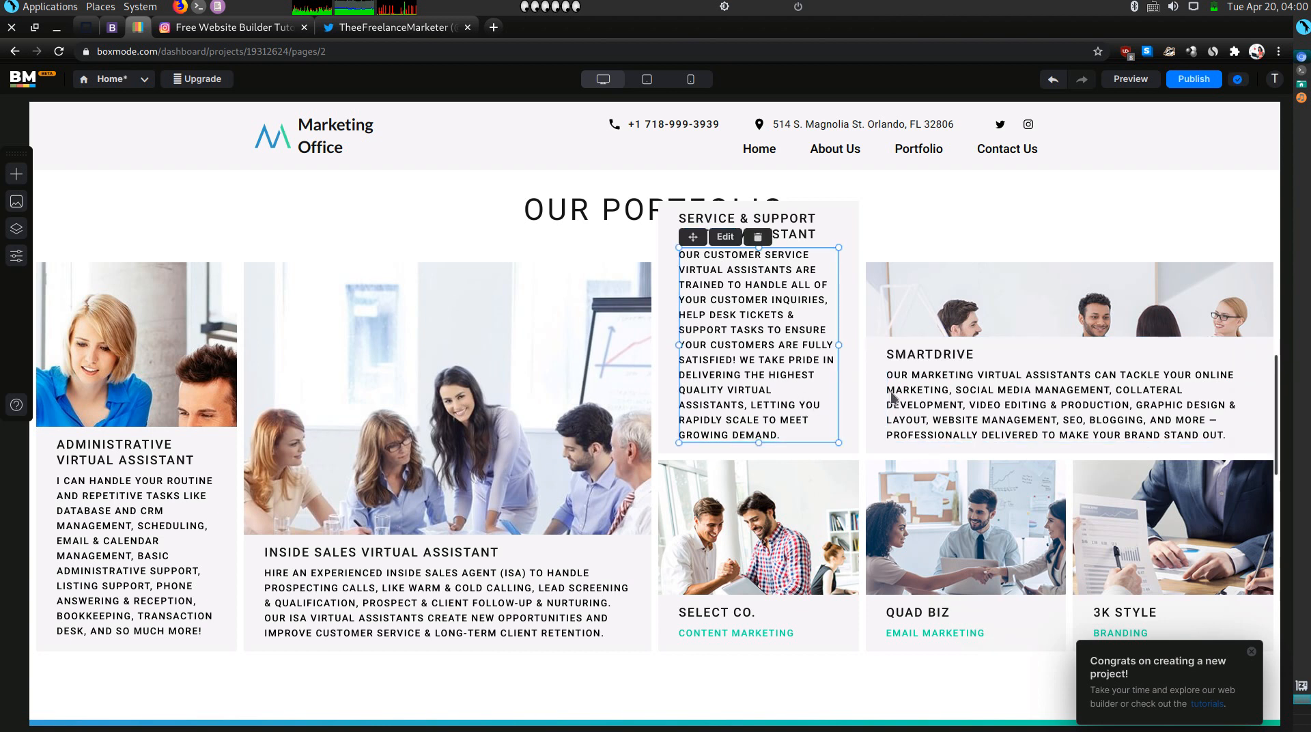
# Rename the SMARTDRIVE heading to MARKETING VIRTUAL ASSISTANT.
pyautogui.click(924, 350)
pyautogui.doubleClick(924, 351)
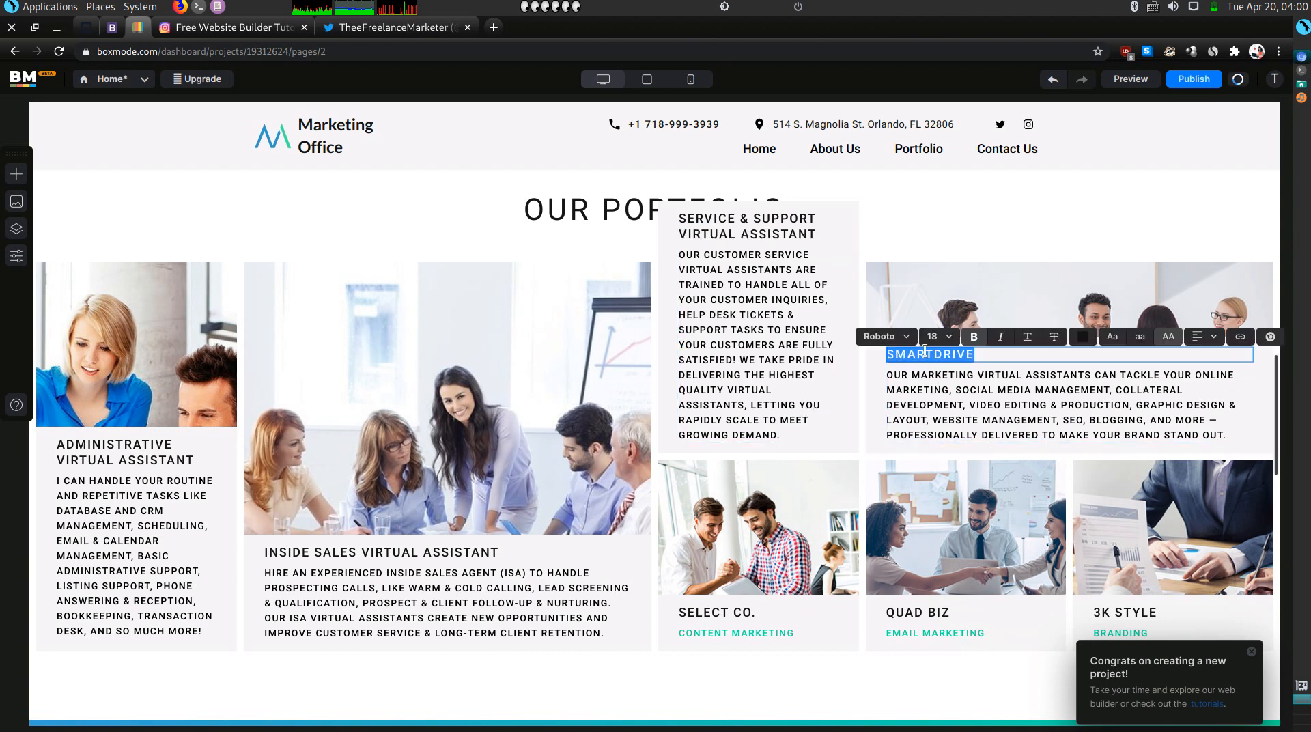
pyautogui.write('MARKETING VIRTUAL ASSISTANT')
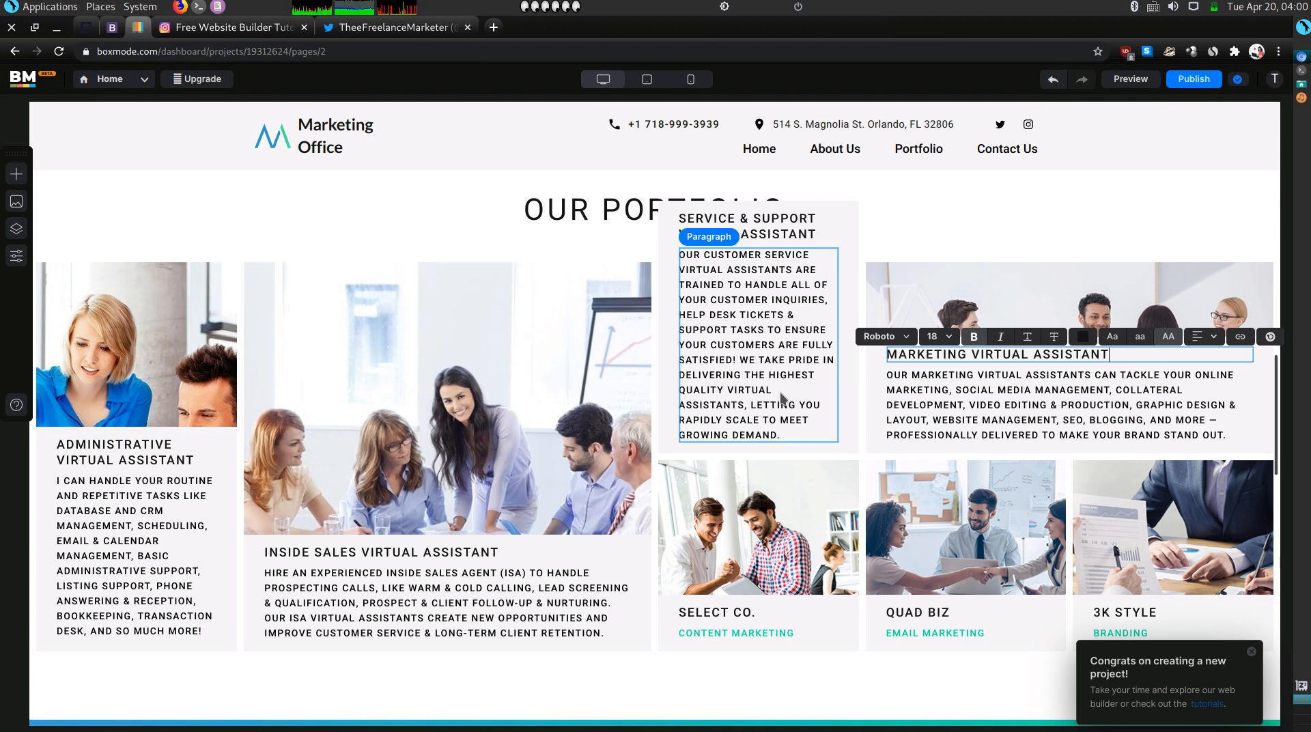
pyautogui.click(781, 398)
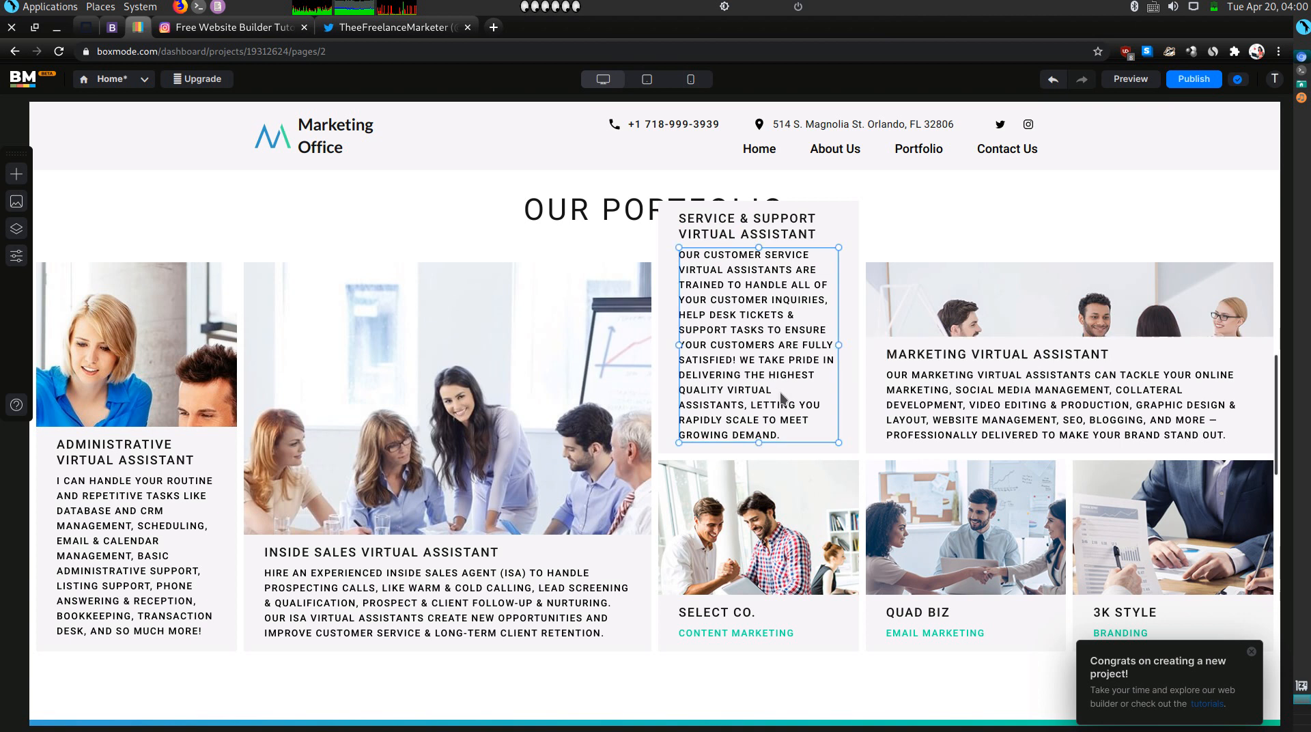
pyautogui.scroll(-1, 782, 397)
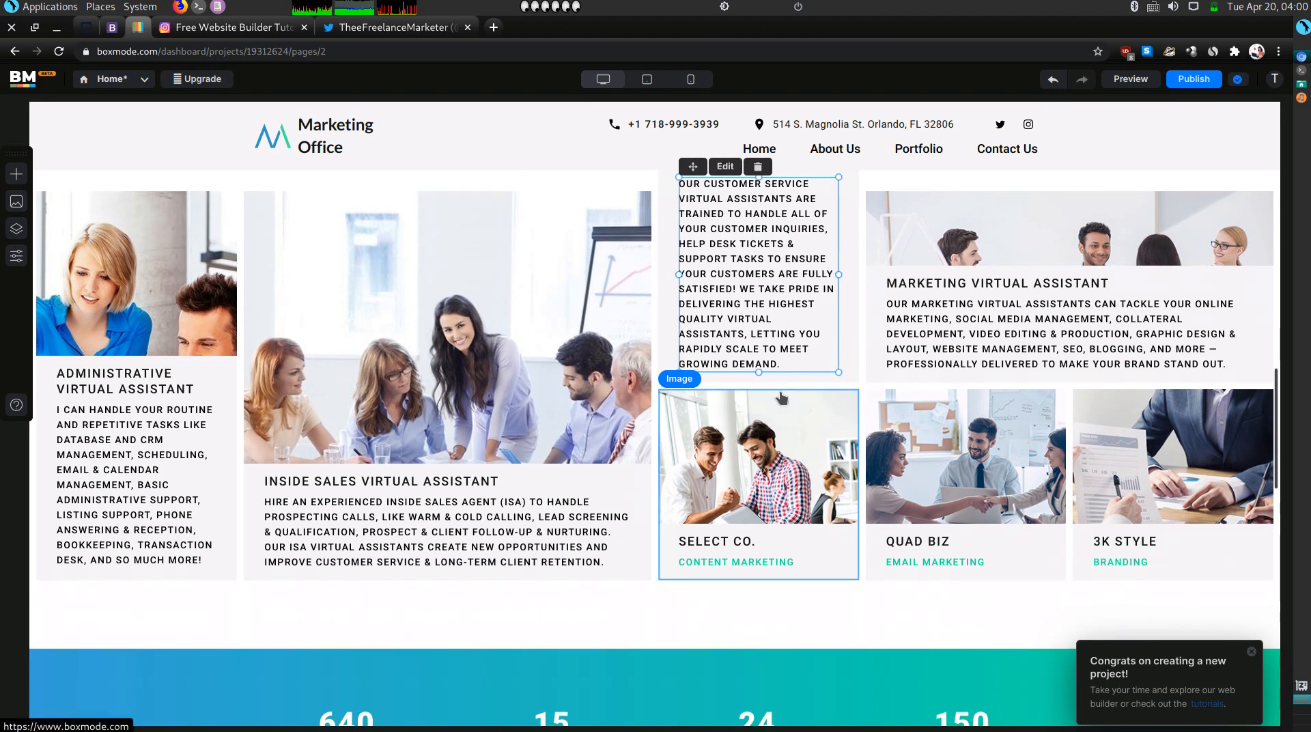
pyautogui.click(171, 27)
# Copy the Virtual Assistant card's paragraph from the Olitt site.
pyautogui.click(126, 51)
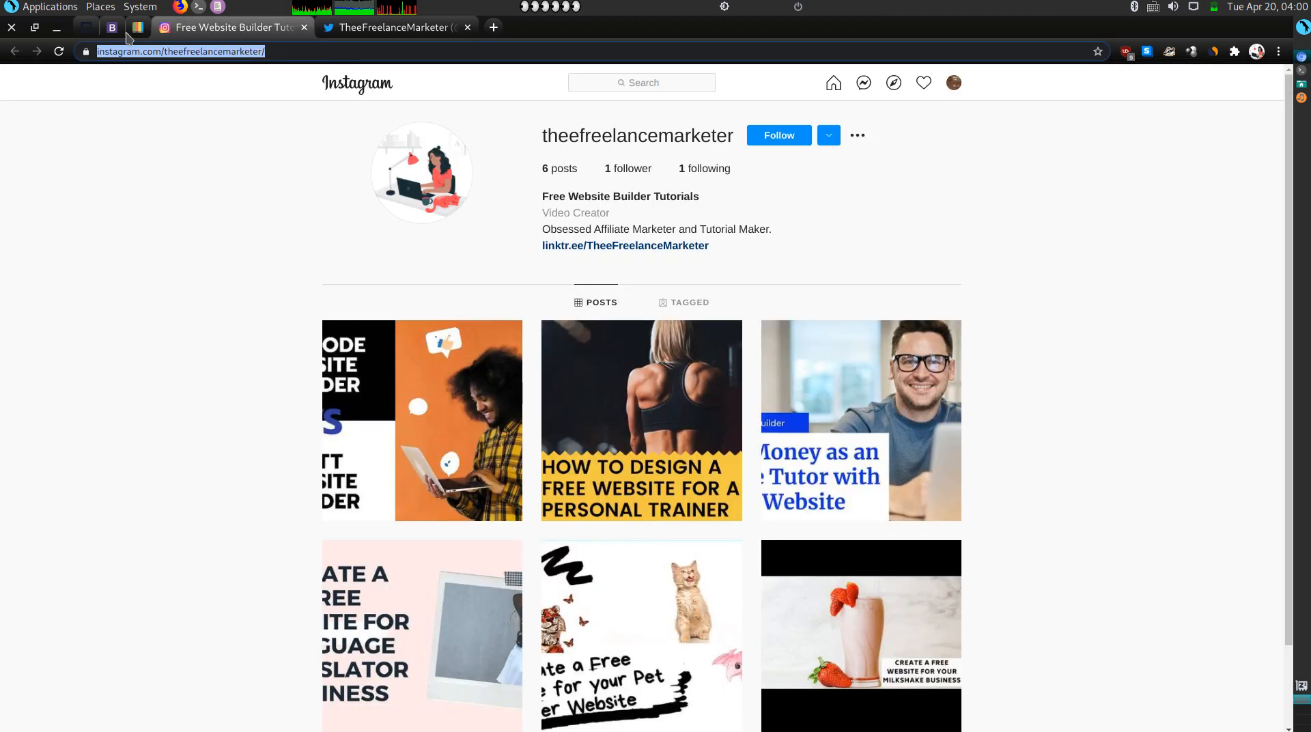
pyautogui.click(86, 27)
pyautogui.click(112, 27)
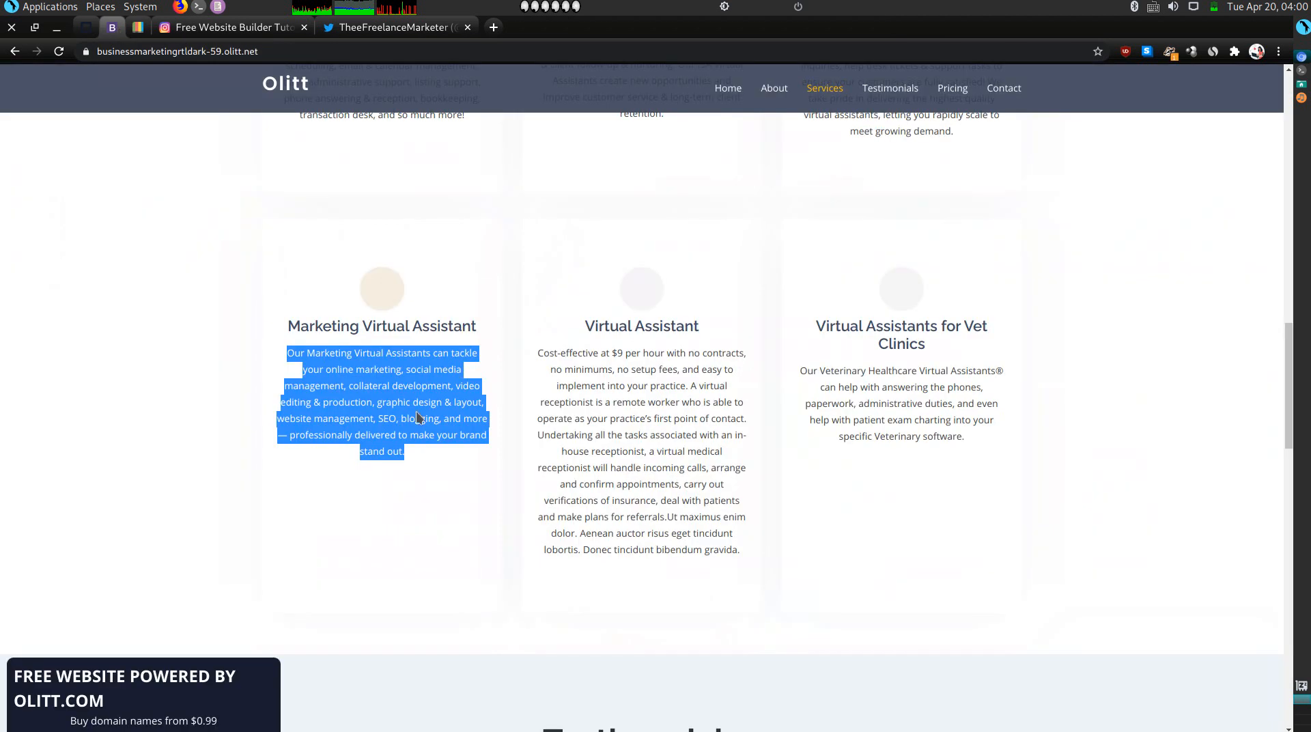
pyautogui.scroll(-1, 401, 359)
pyautogui.click(680, 403)
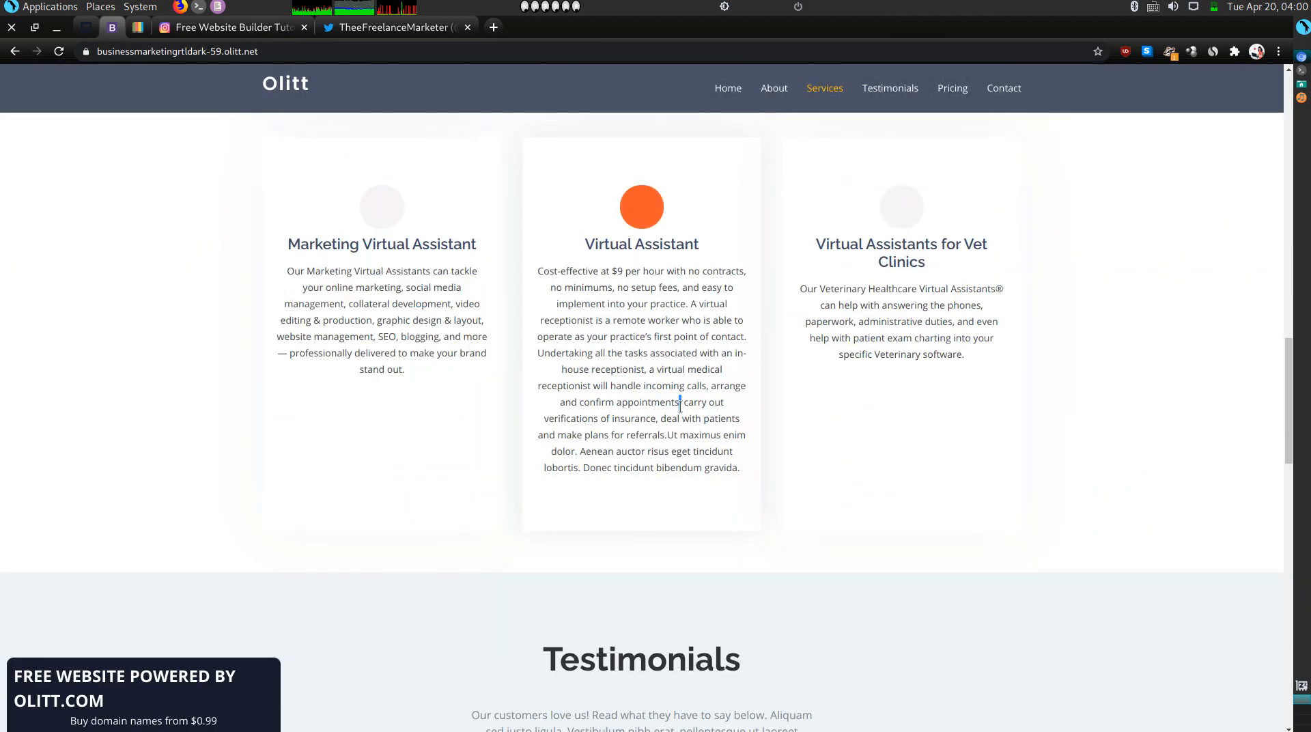
pyautogui.tripleClick(685, 411)
pyautogui.click(686, 411)
pyautogui.tripleClick(685, 411)
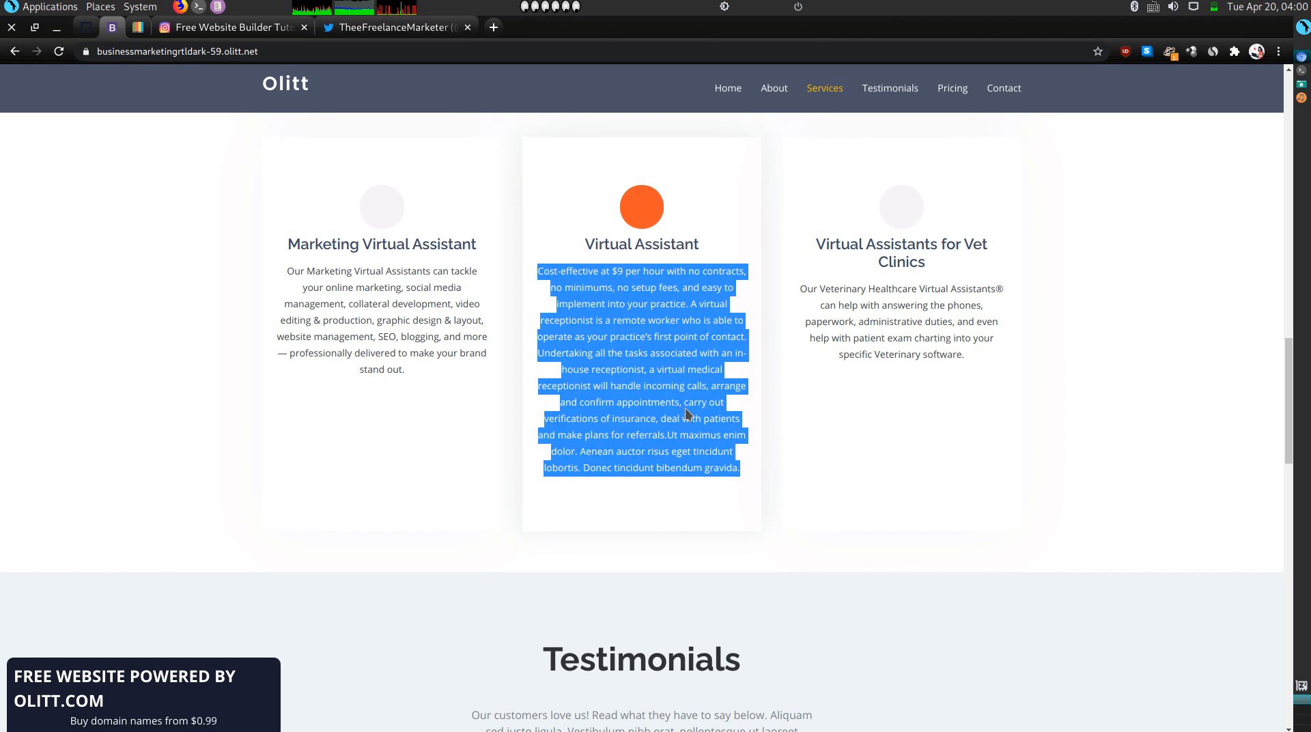
pyautogui.click(138, 27)
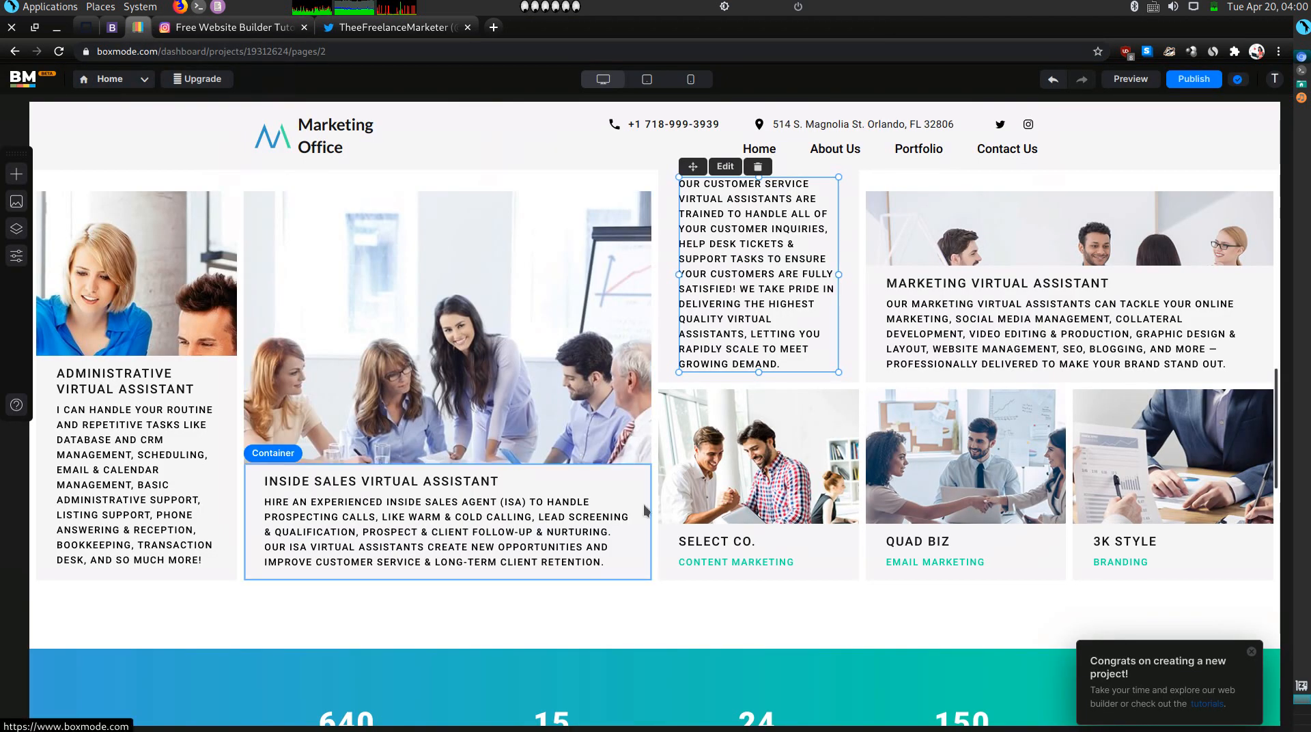
# Retitle SELECT CO. as VIRTUAL ASSISTANT and paste the receptionist paragraph over CONTENT MARKETING.
pyautogui.click(725, 549)
pyautogui.doubleClick(724, 546)
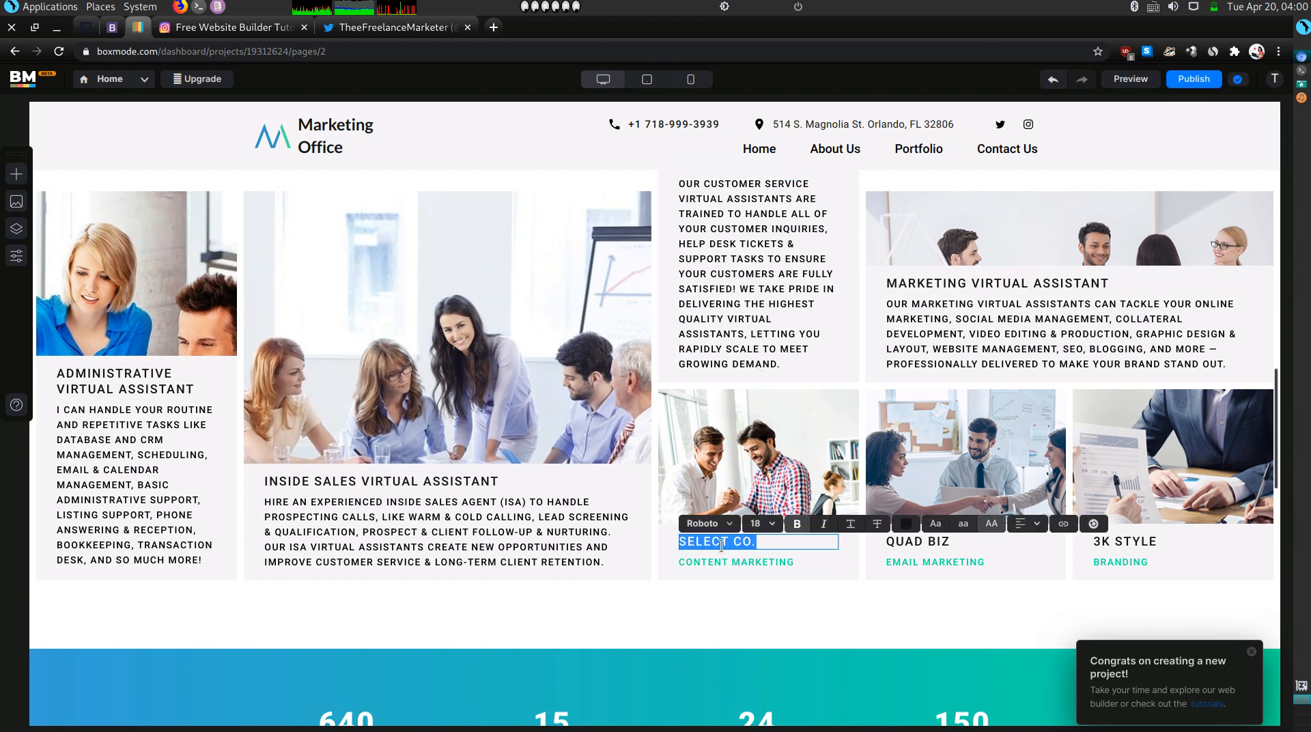
pyautogui.write('VIRTUAL ASSISTANT')
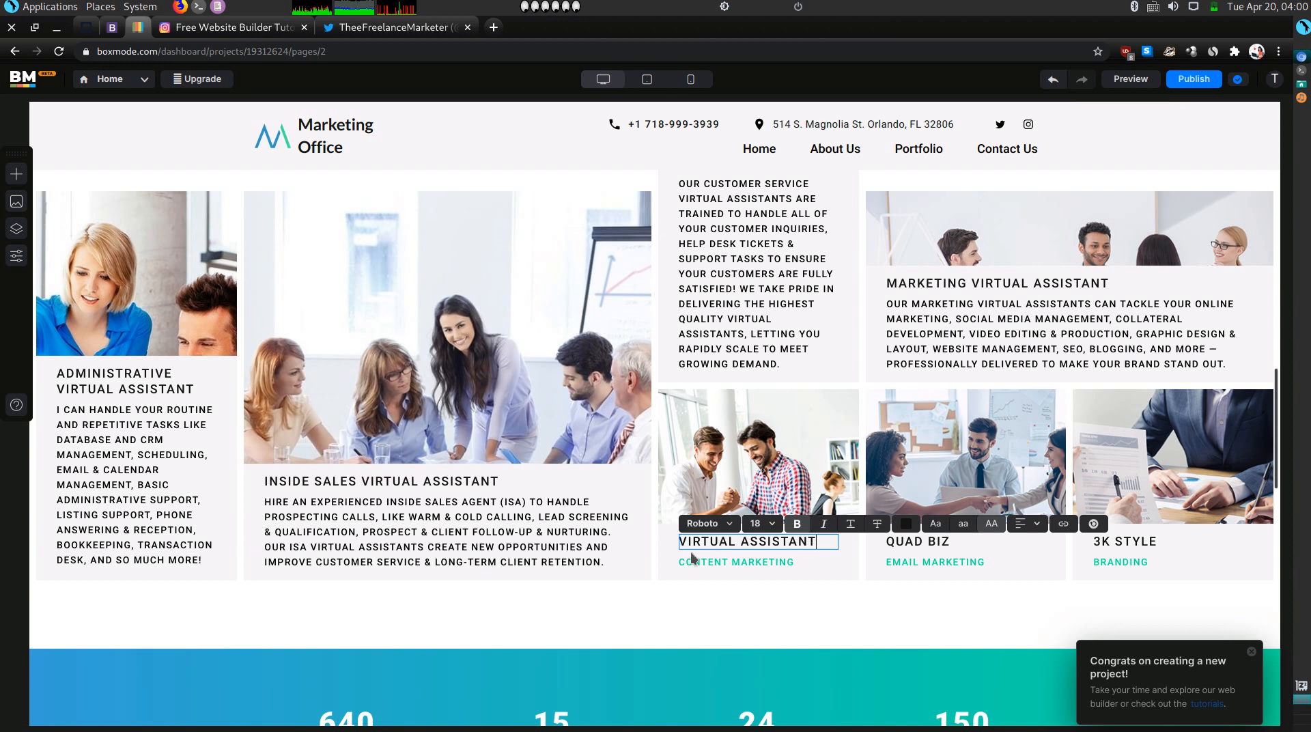
pyautogui.click(713, 563)
pyautogui.doubleClick(714, 562)
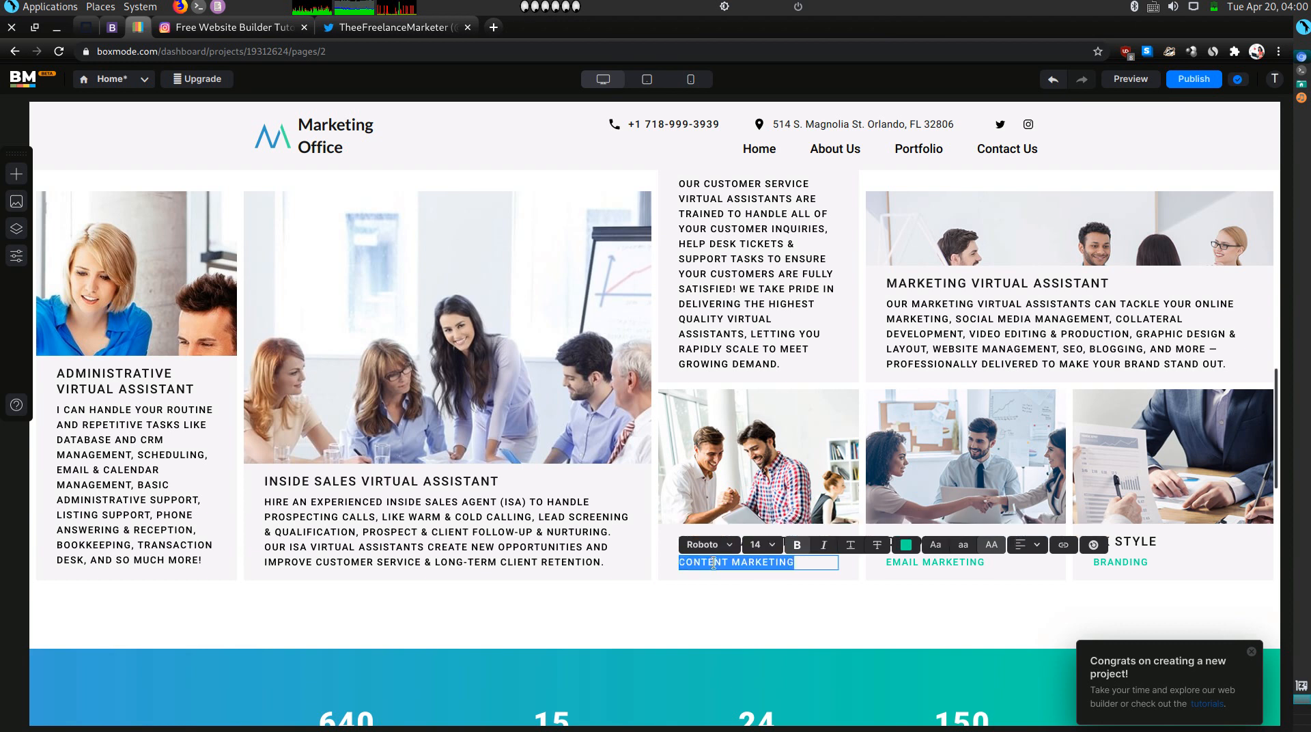
pyautogui.hotkey('ctrl', 'v')
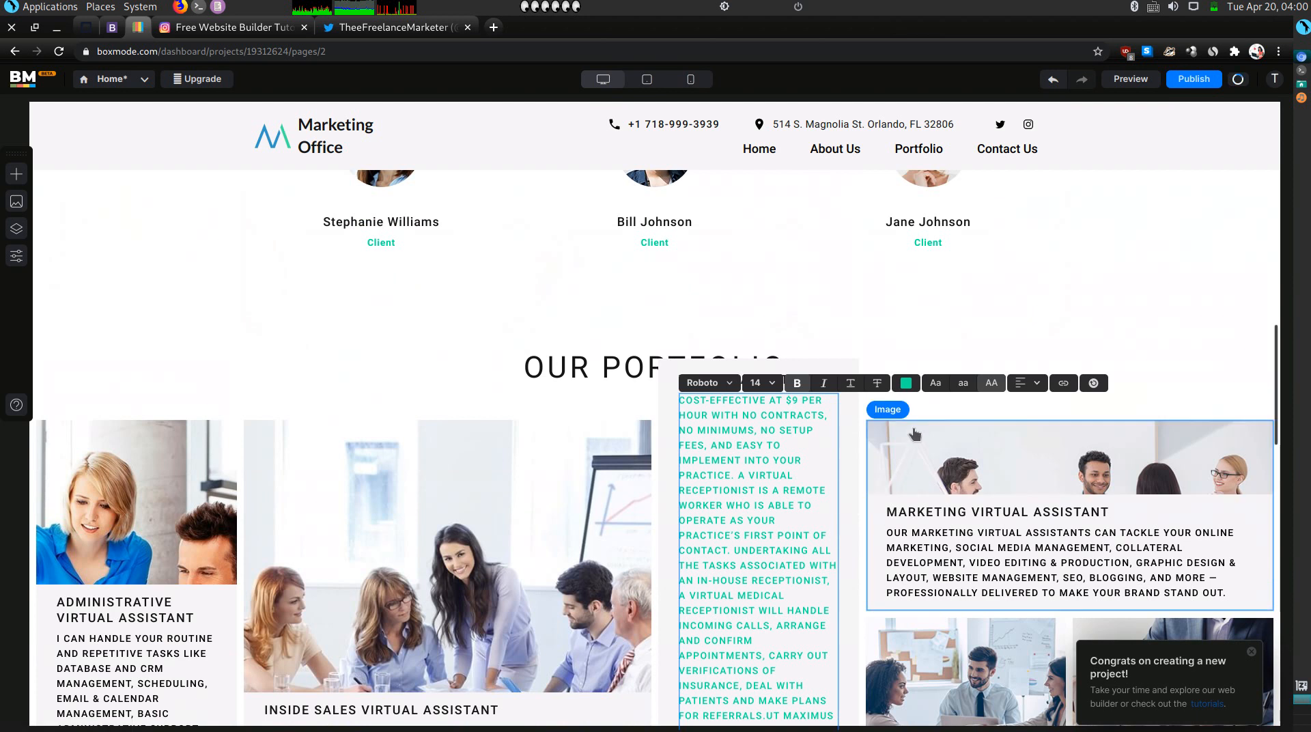
# Make the description black and delete the Latin filler so it ends at 'make plans for referrals.'.
pyautogui.click(906, 383)
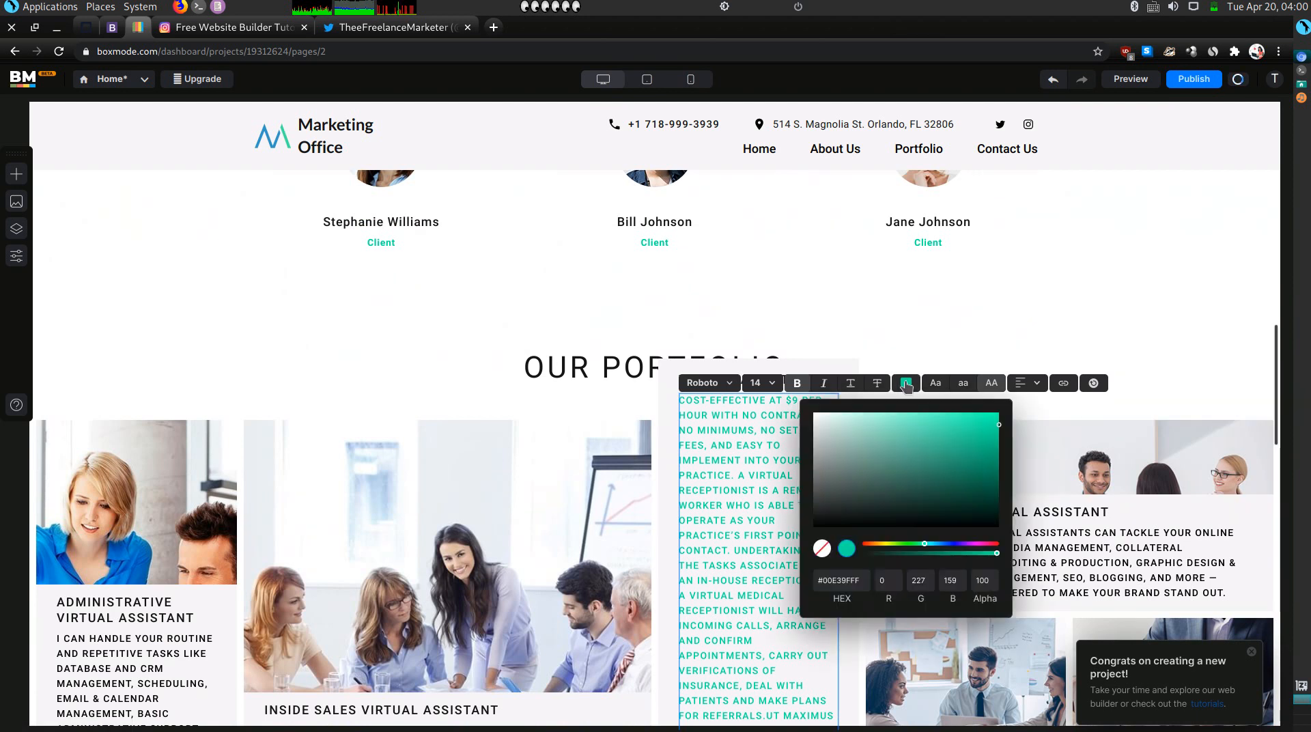
pyautogui.doubleClick(860, 576)
pyautogui.press('BackSpace')
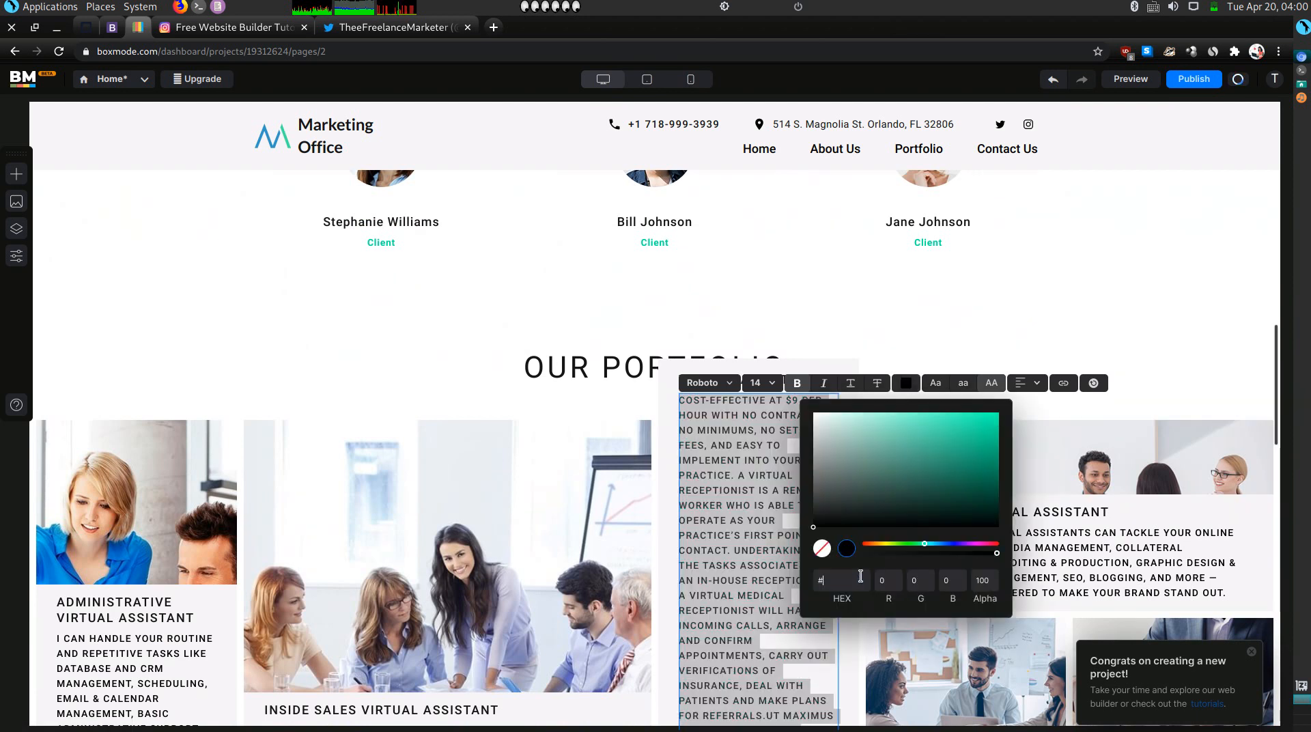
pyautogui.click(761, 576)
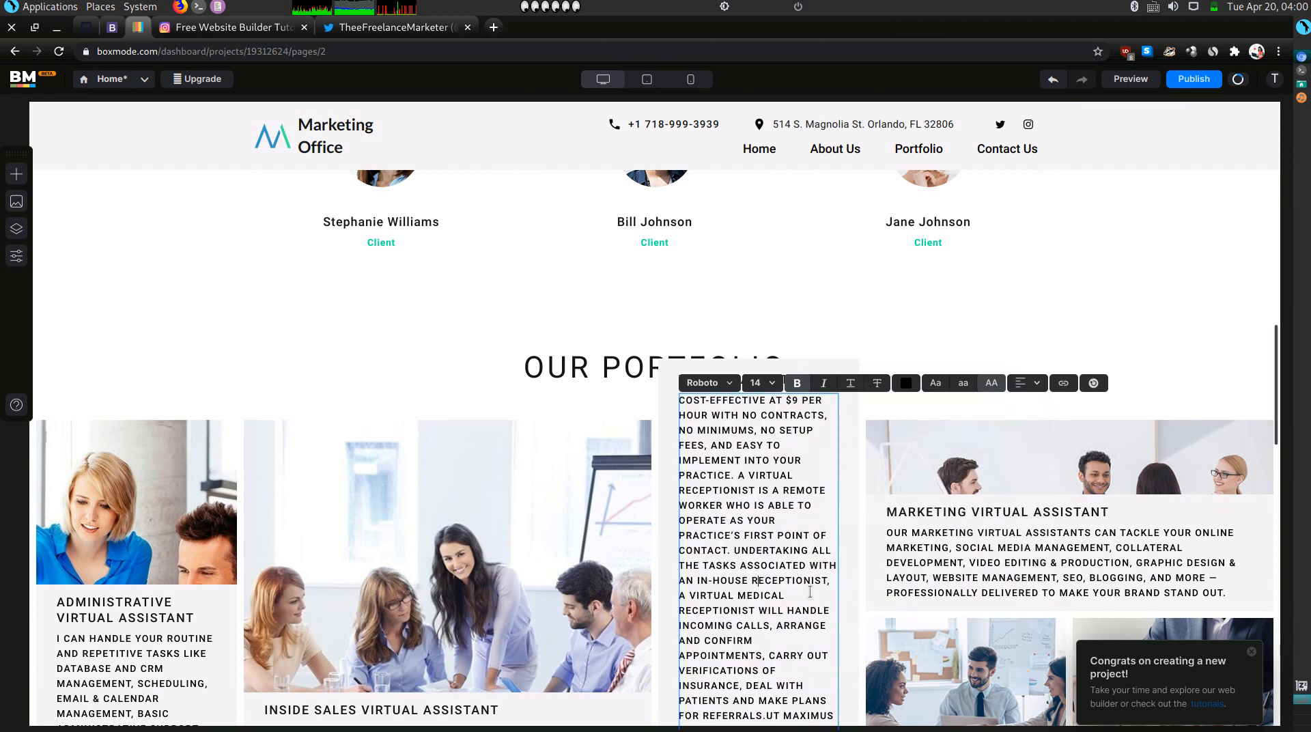
pyautogui.scroll(-4, 810, 591)
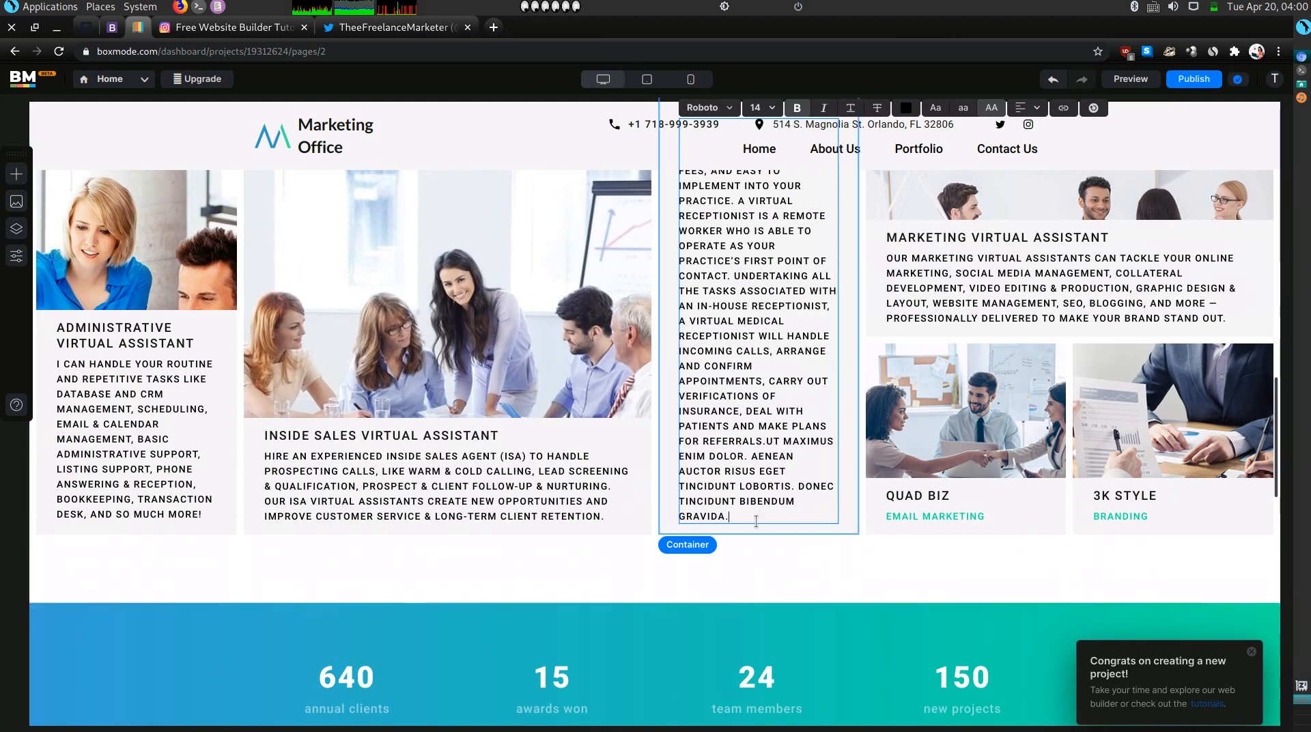
pyautogui.hotkey('shift', 'Up')
pyautogui.hotkey('shift', 'Up')
pyautogui.hotkey('shift', 'Up')
pyautogui.hotkey('shift', 'Up')
pyautogui.hotkey('shift', 'Up')
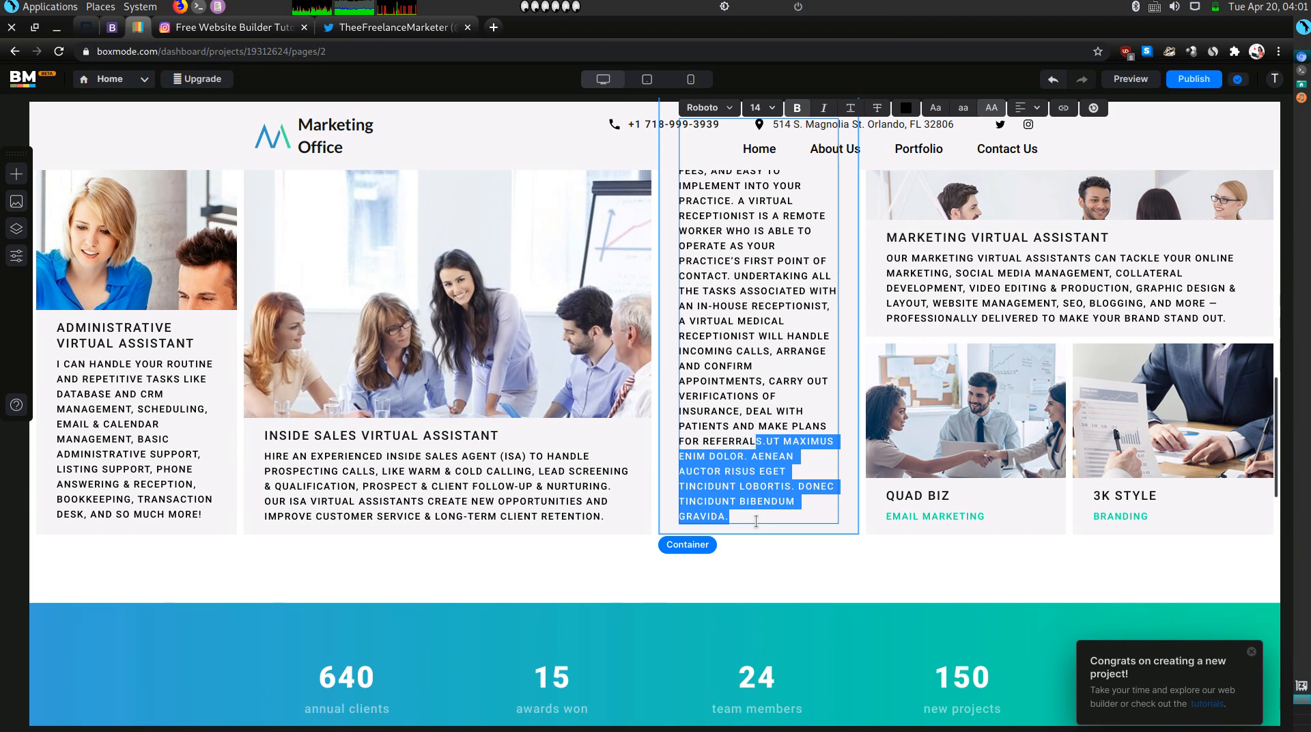
pyautogui.press('BackSpace')
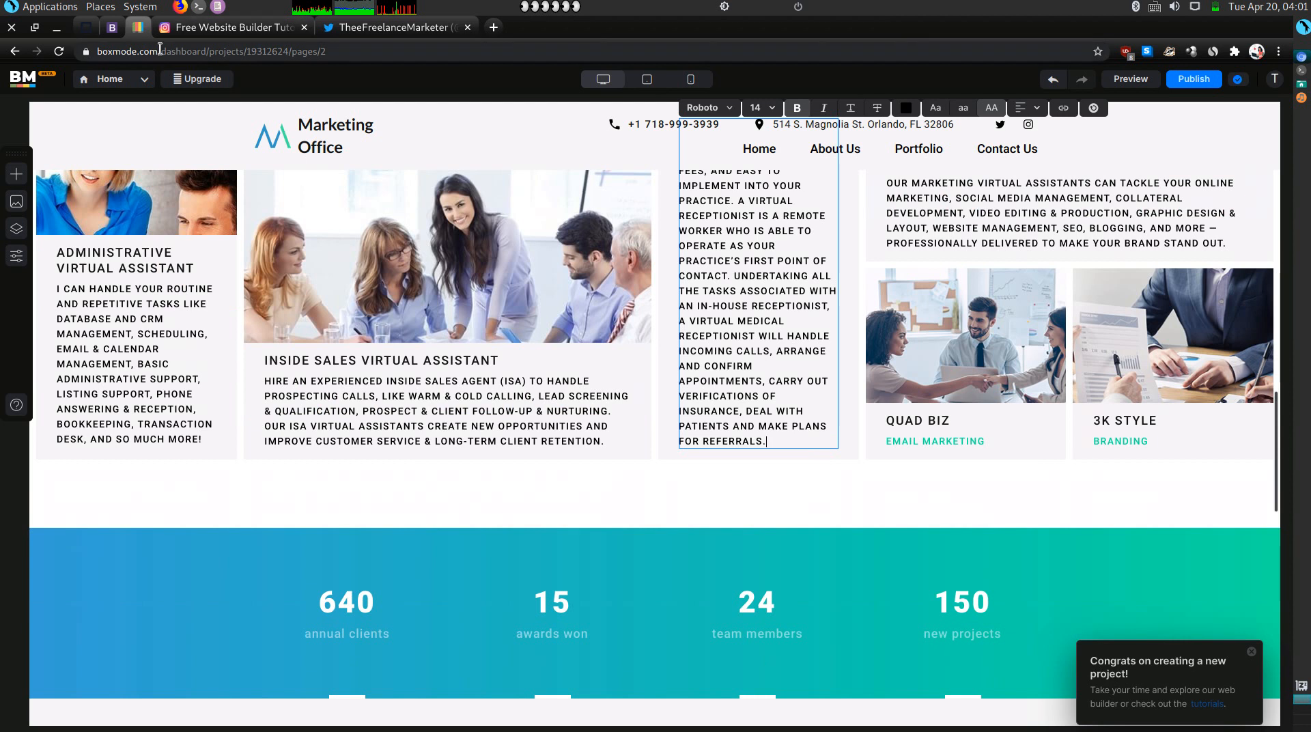
# Copy the Vet Clinics card's paragraph from the Olitt site.
pyautogui.click(115, 32)
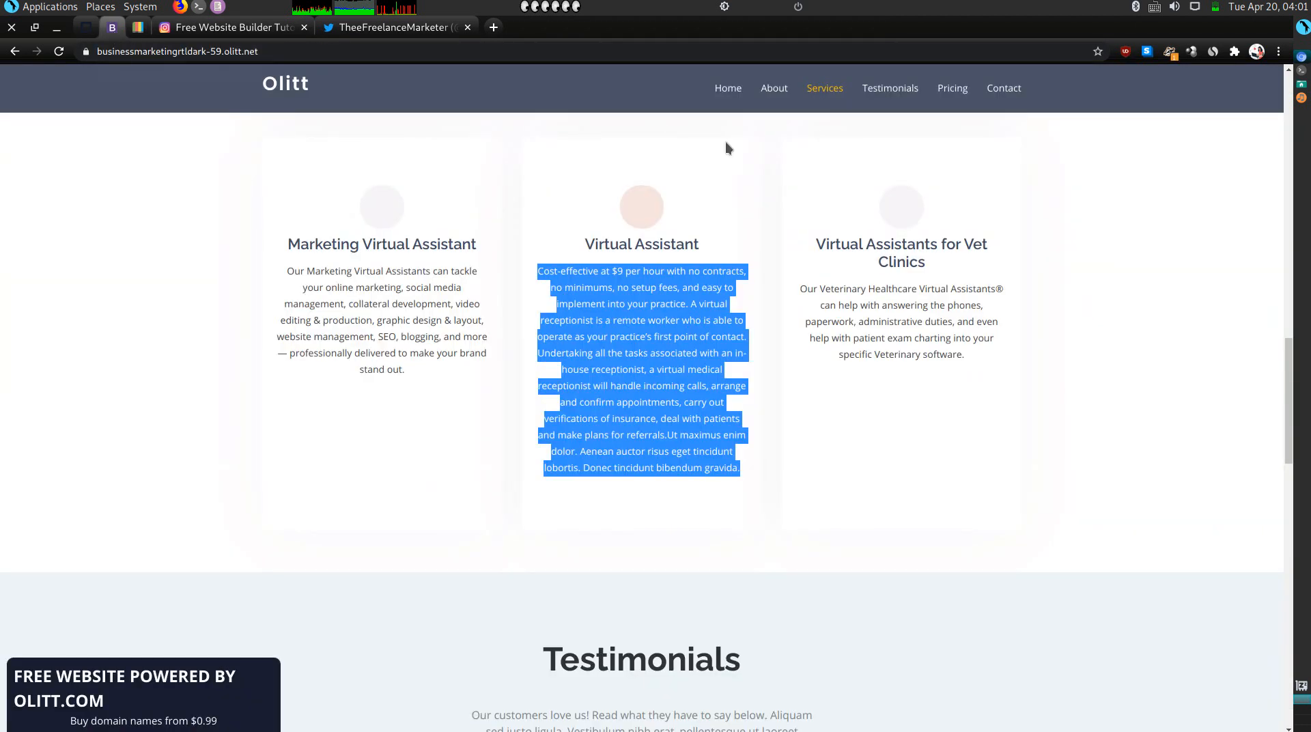
pyautogui.tripleClick(845, 299)
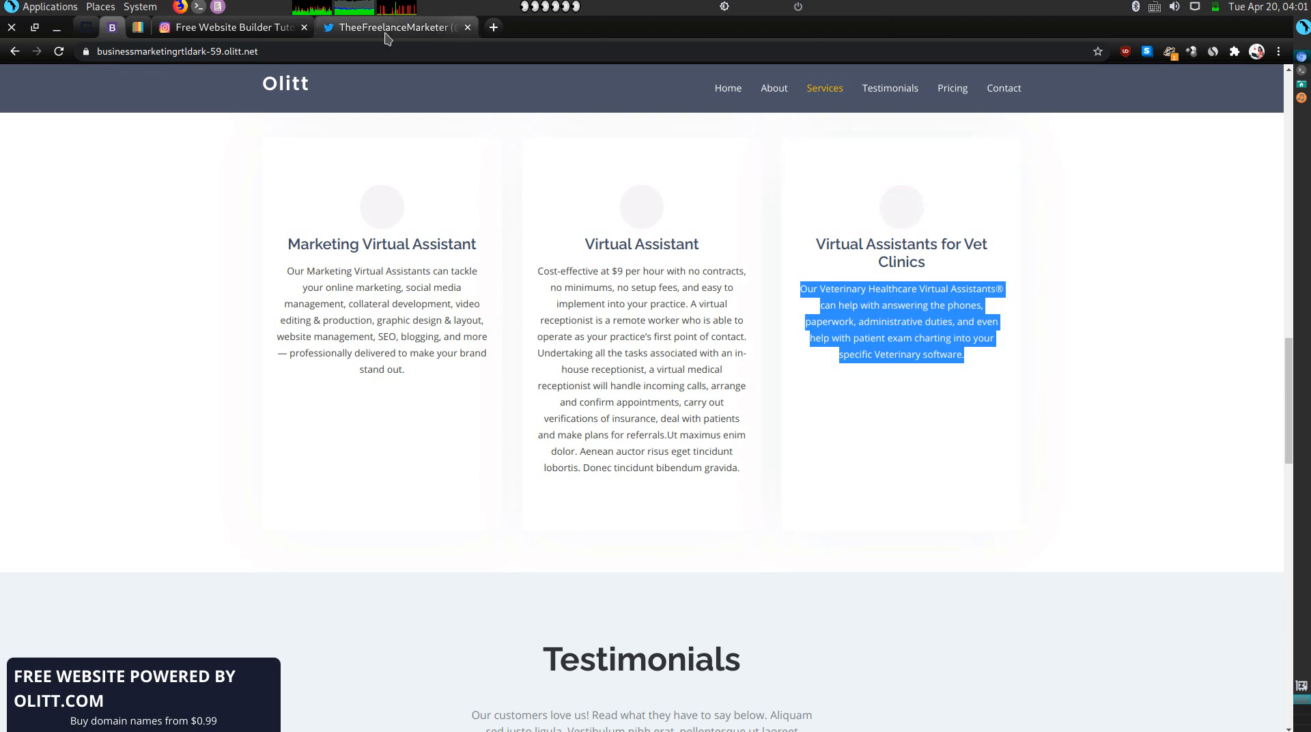
pyautogui.click(137, 27)
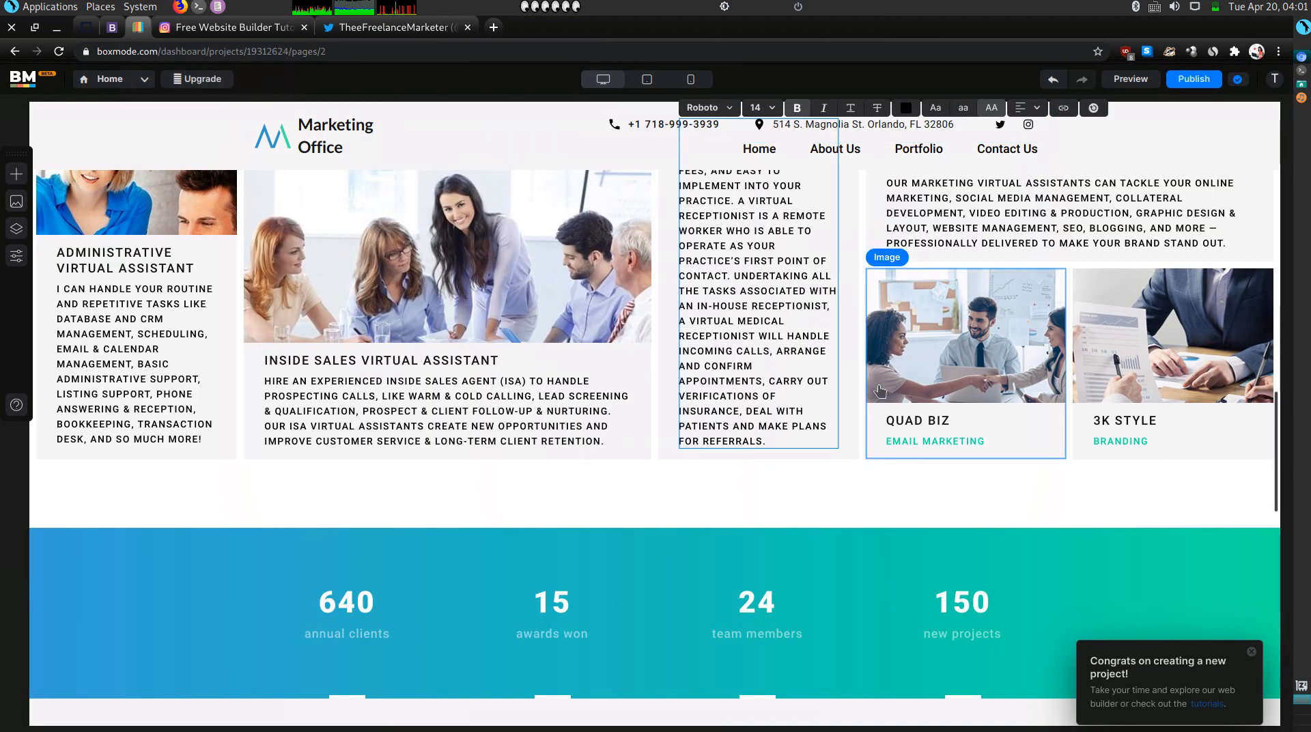
# Paste the veterinary assistants paragraph over EMAIL MARKETING and clear its hex colour to black.
pyautogui.click(922, 444)
pyautogui.tripleClick(921, 442)
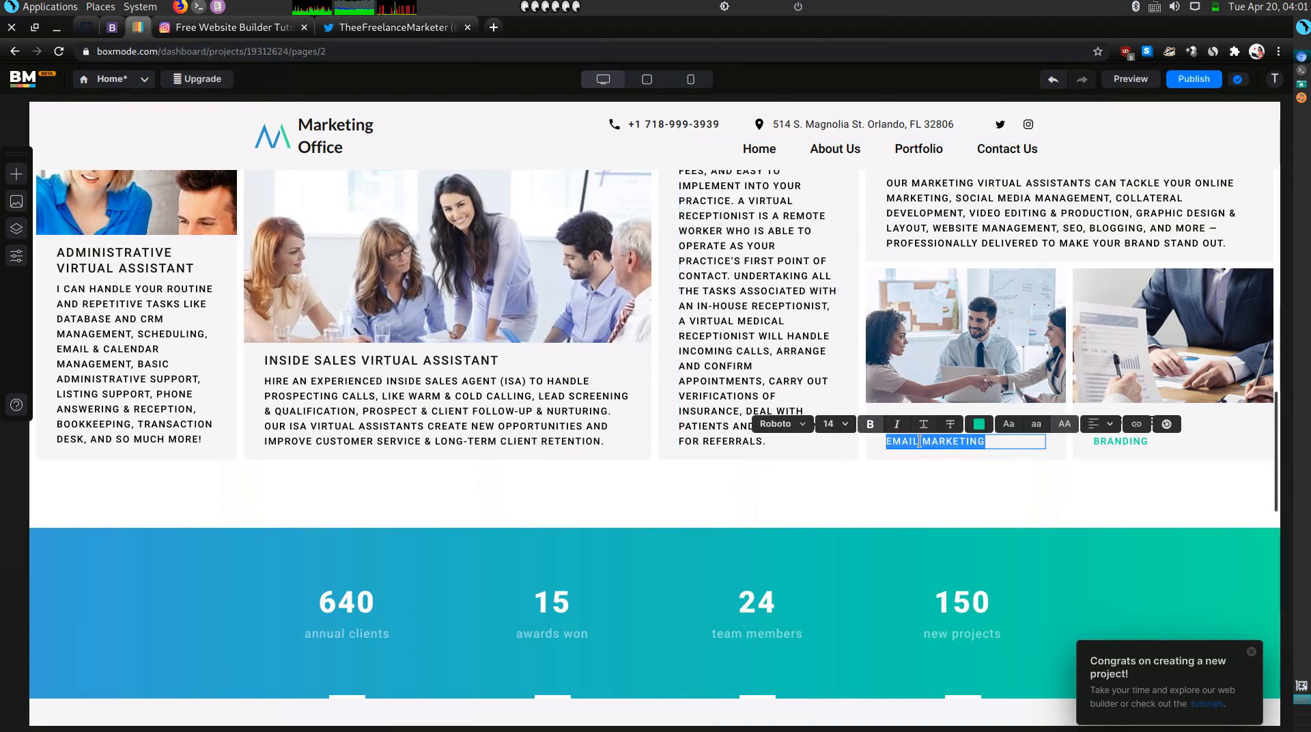
pyautogui.write('OUR VETERINARY HEALTHCARE VIRTUAL ASSISTANTS® CAN HELP WITH ANSWERING THE PHONES, PAPERWORK, ADMINISTRATIVE DUTIES, AND EVEN HELP WITH PATIENT EXAM CHARTING INTO YOUR SPECIFIC VETERINARY SOFTWARE.')
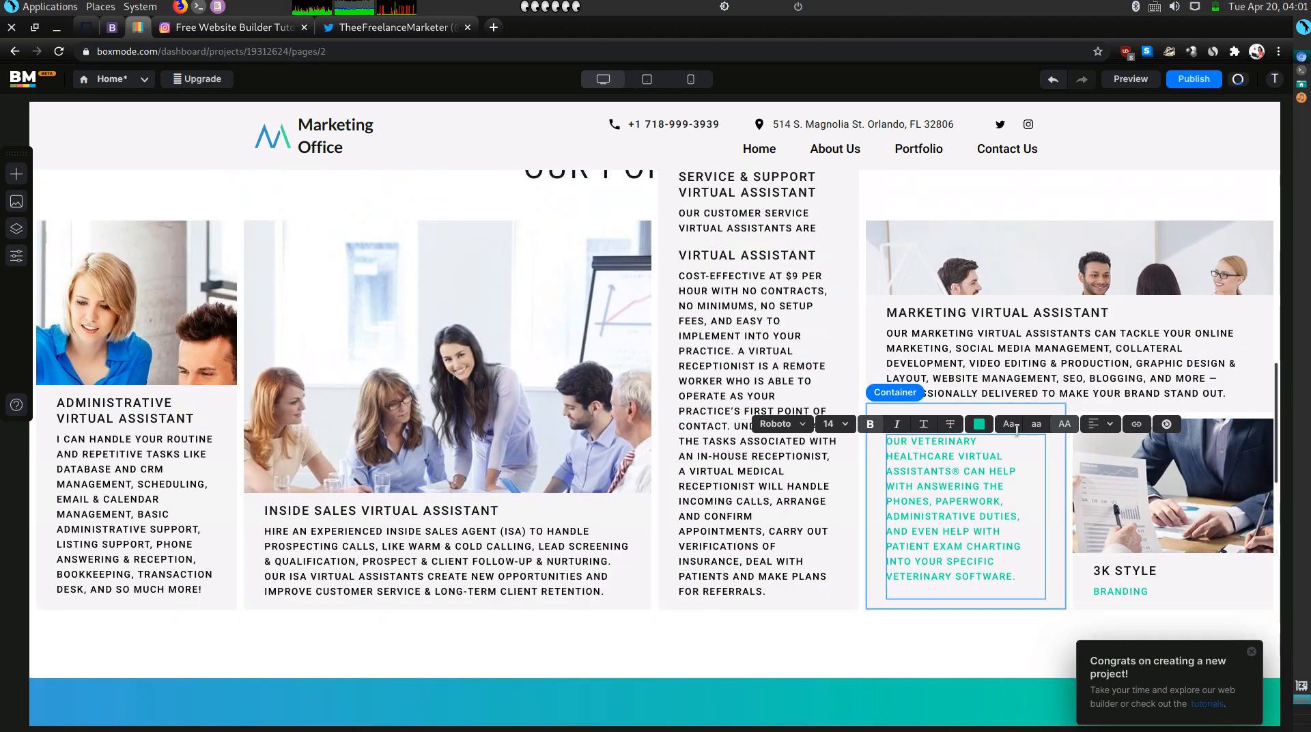
pyautogui.click(981, 424)
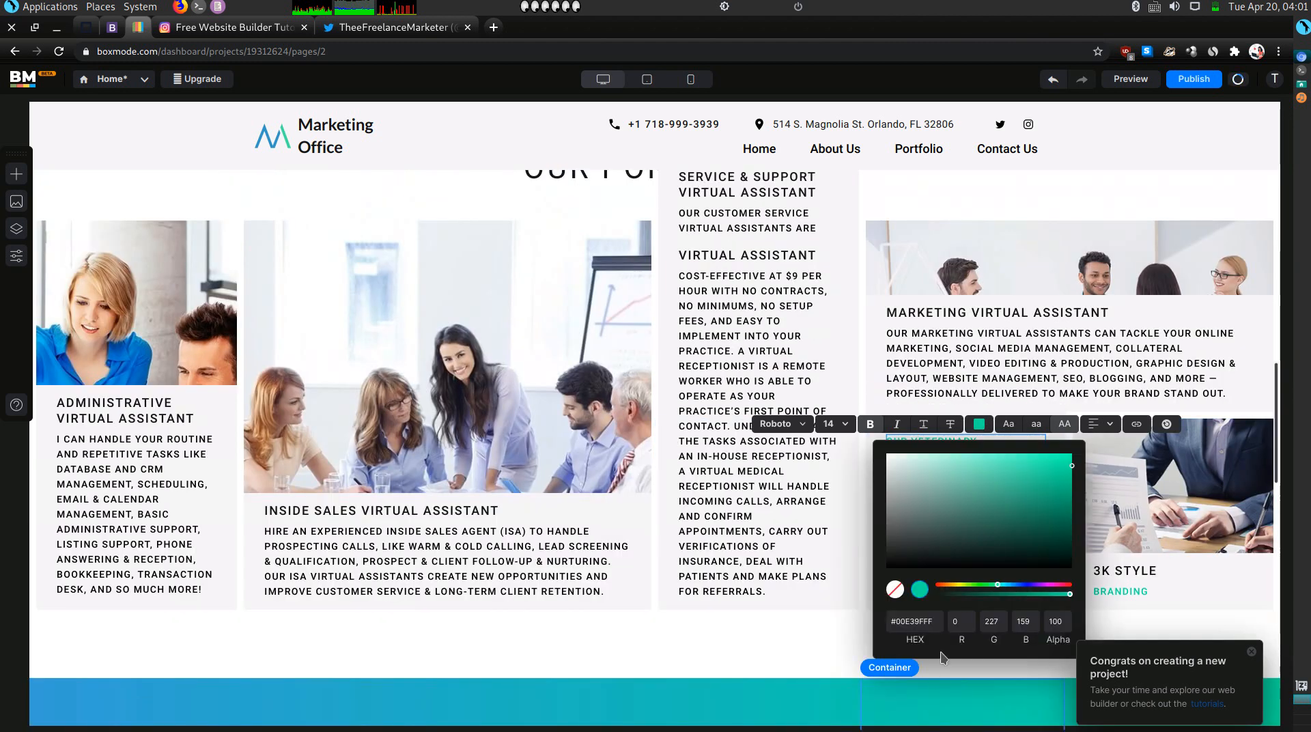
pyautogui.doubleClick(925, 622)
pyautogui.press('BackSpace')
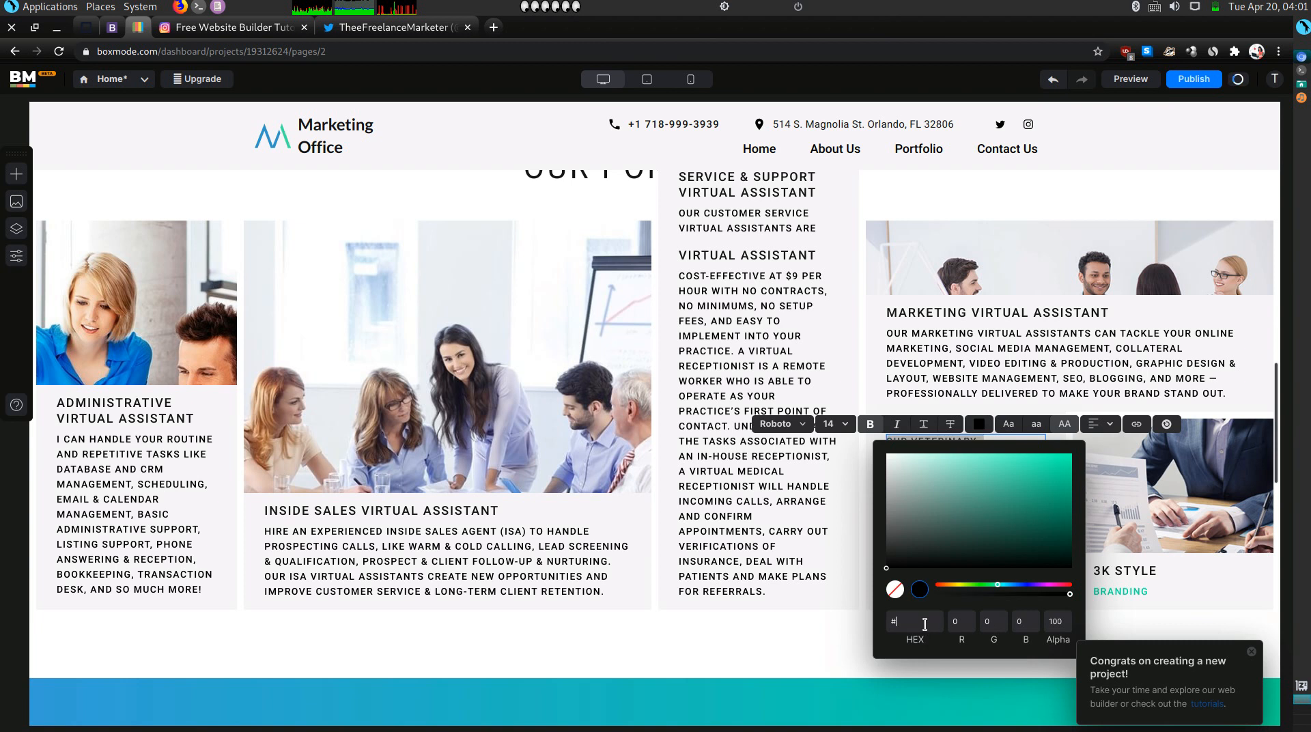
pyautogui.click(723, 483)
pyautogui.click(725, 487)
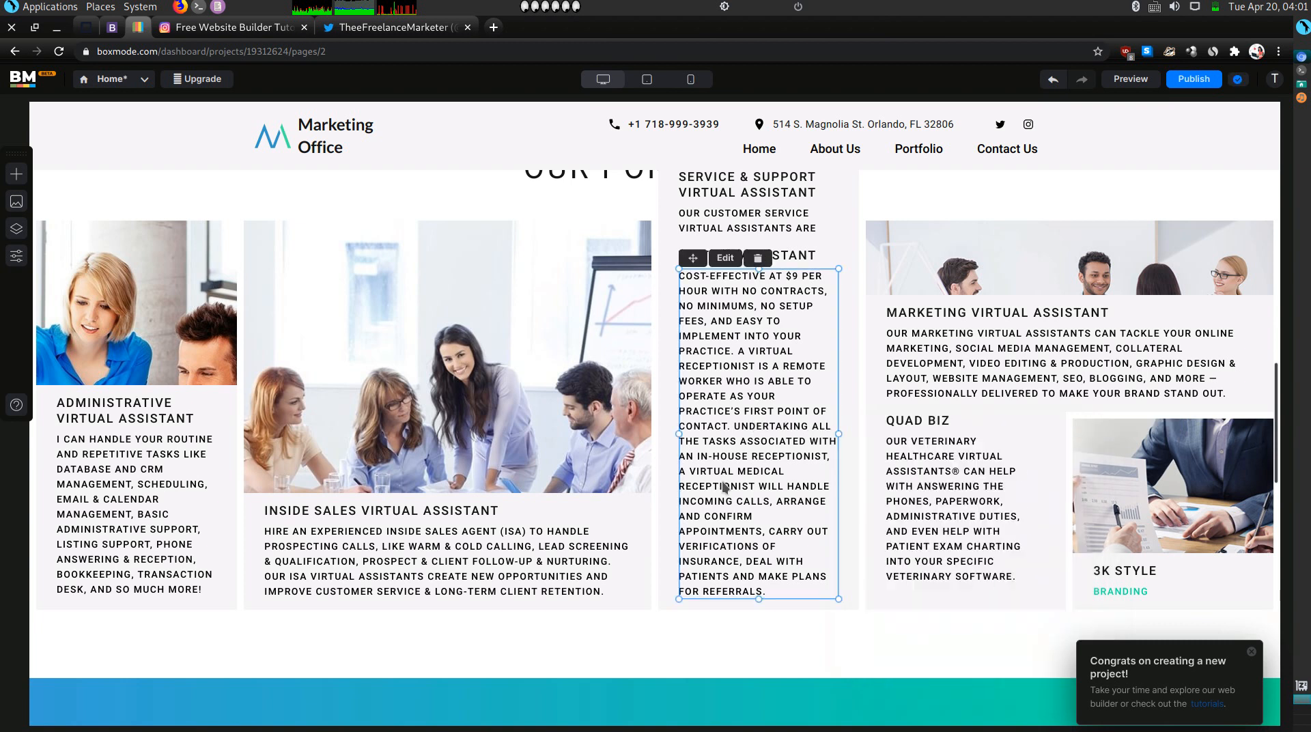
# Retitle the QUAD BIZ heading as VIRTUAL ASSISTANTS FOR VET CLINICS.
pyautogui.doubleClick(941, 422)
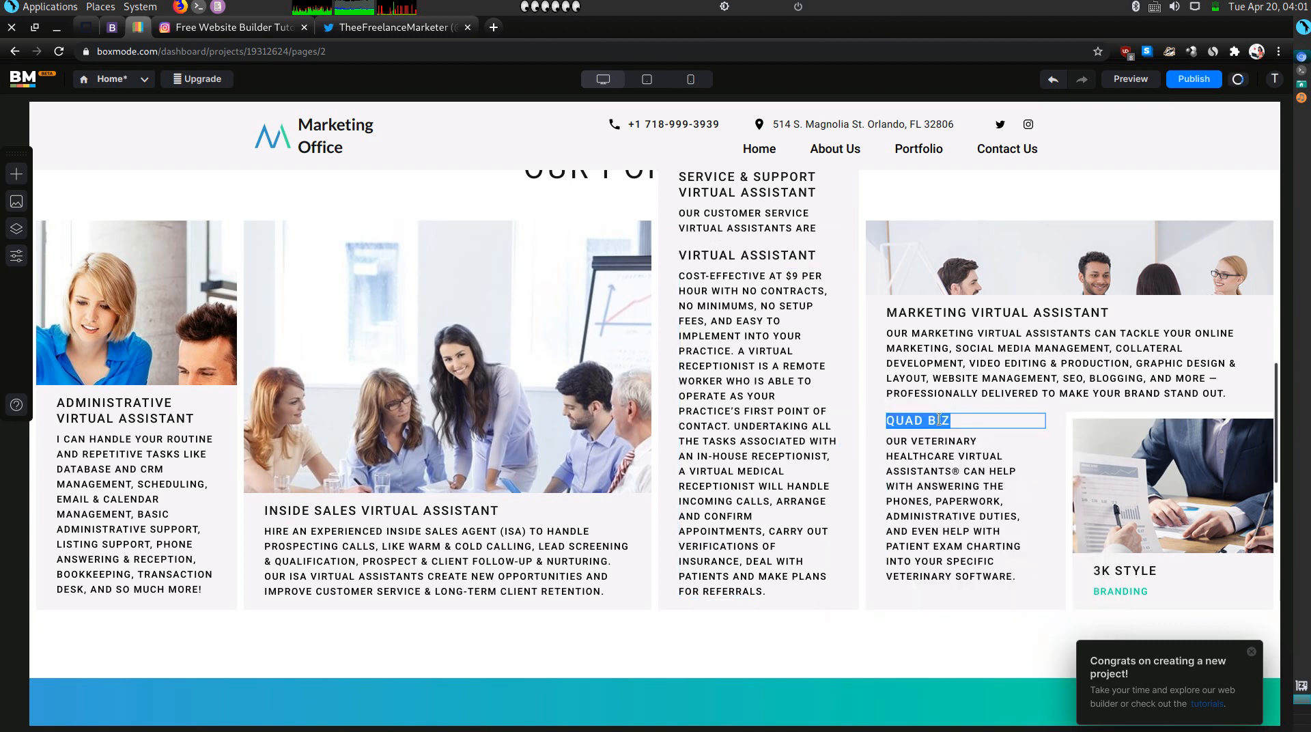
pyautogui.write('V')
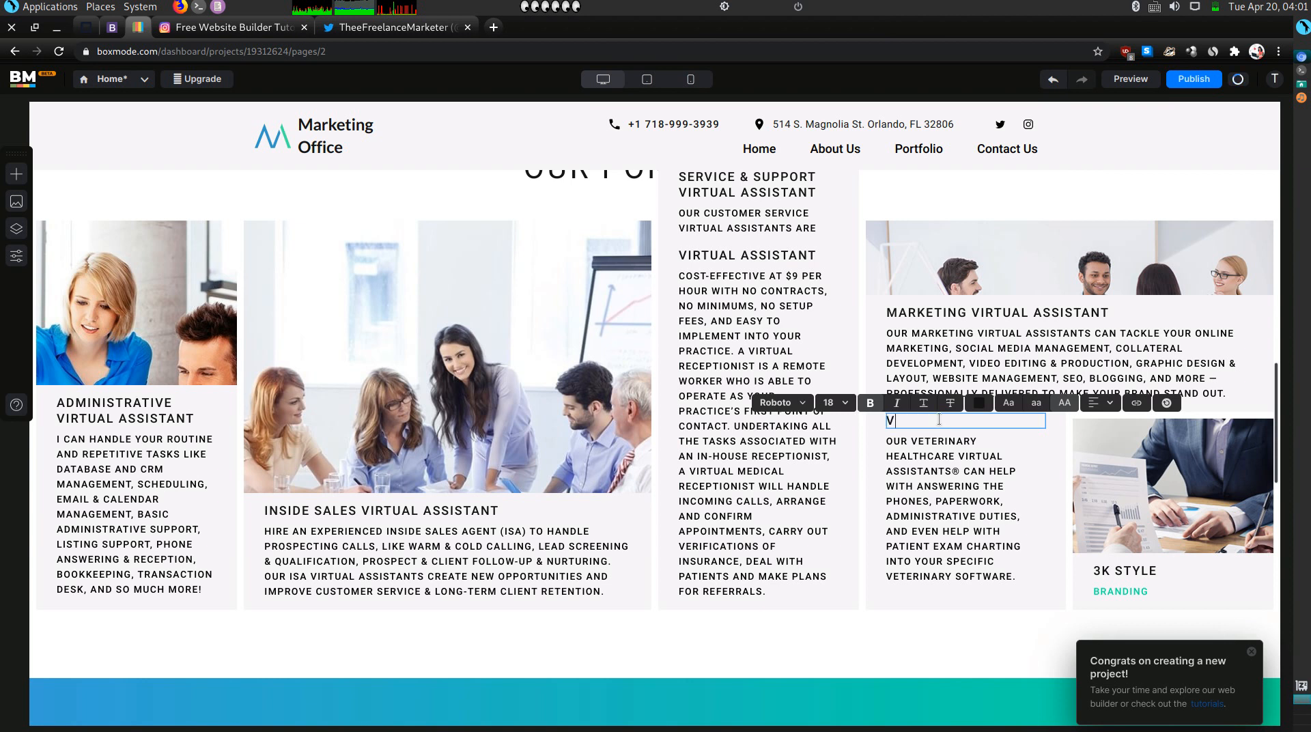
pyautogui.write('IRTUAL ASSISTANTS FOR VET CLINICS')
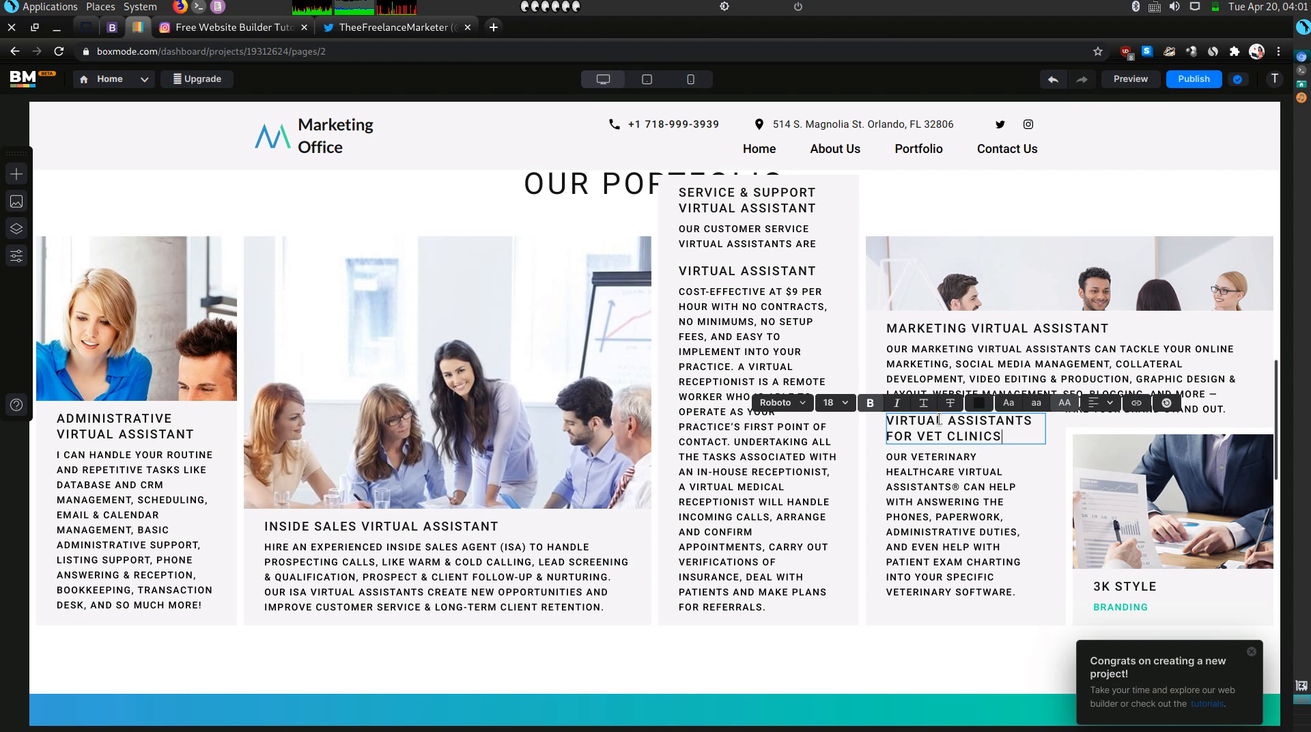
pyautogui.click(1118, 508)
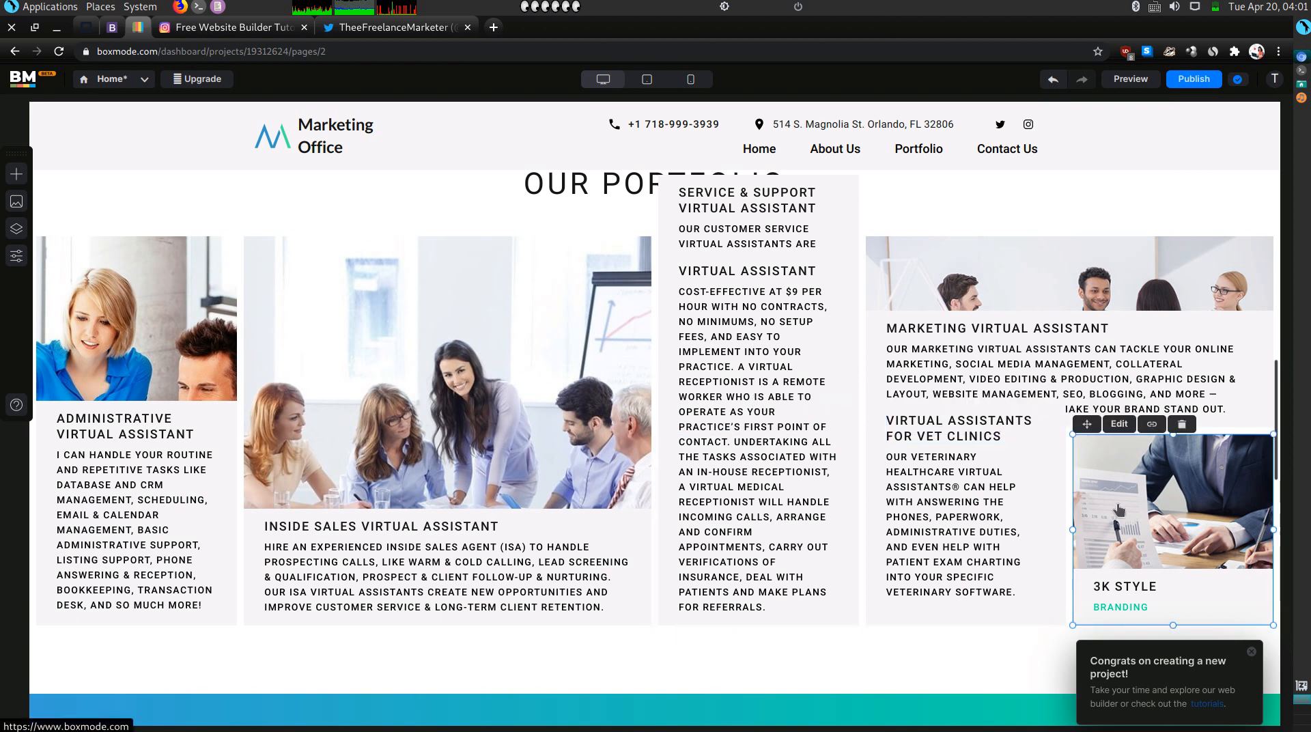
# Delete the 3K Style card's image and then its empty container.
pyautogui.press('Delete')
pyautogui.click(1118, 509)
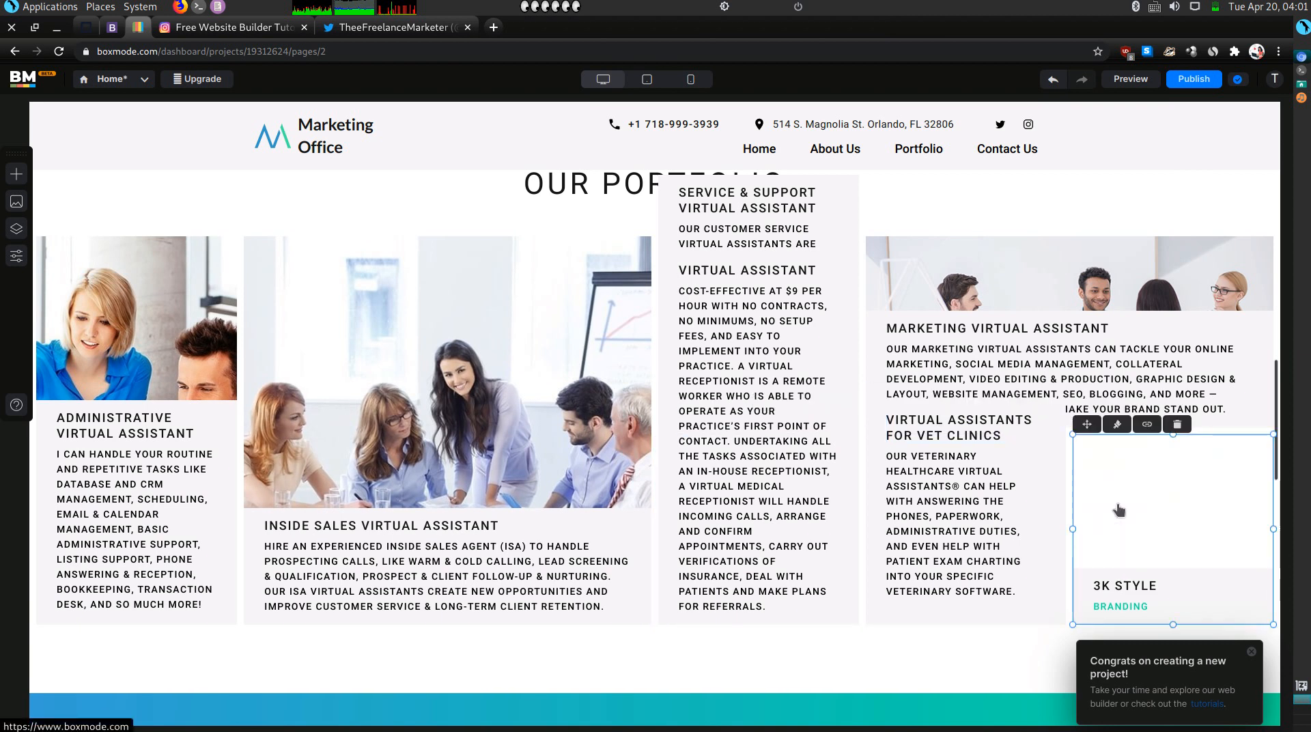
pyautogui.press('Delete')
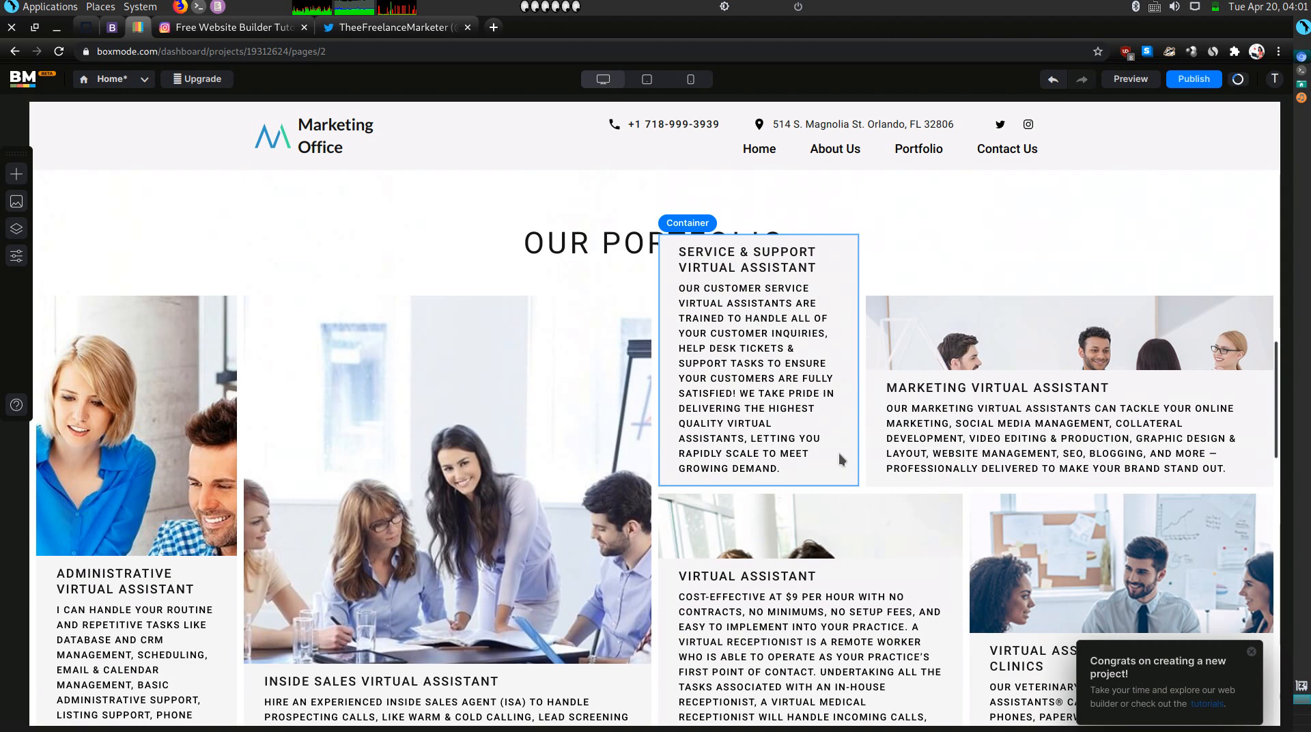
# Check the reflowed grid, selecting the Marketing card and the customer-service container.
pyautogui.scroll(2, 839, 453)
pyautogui.click(989, 490)
pyautogui.scroll(-2, 838, 545)
pyautogui.scroll(-1, 838, 543)
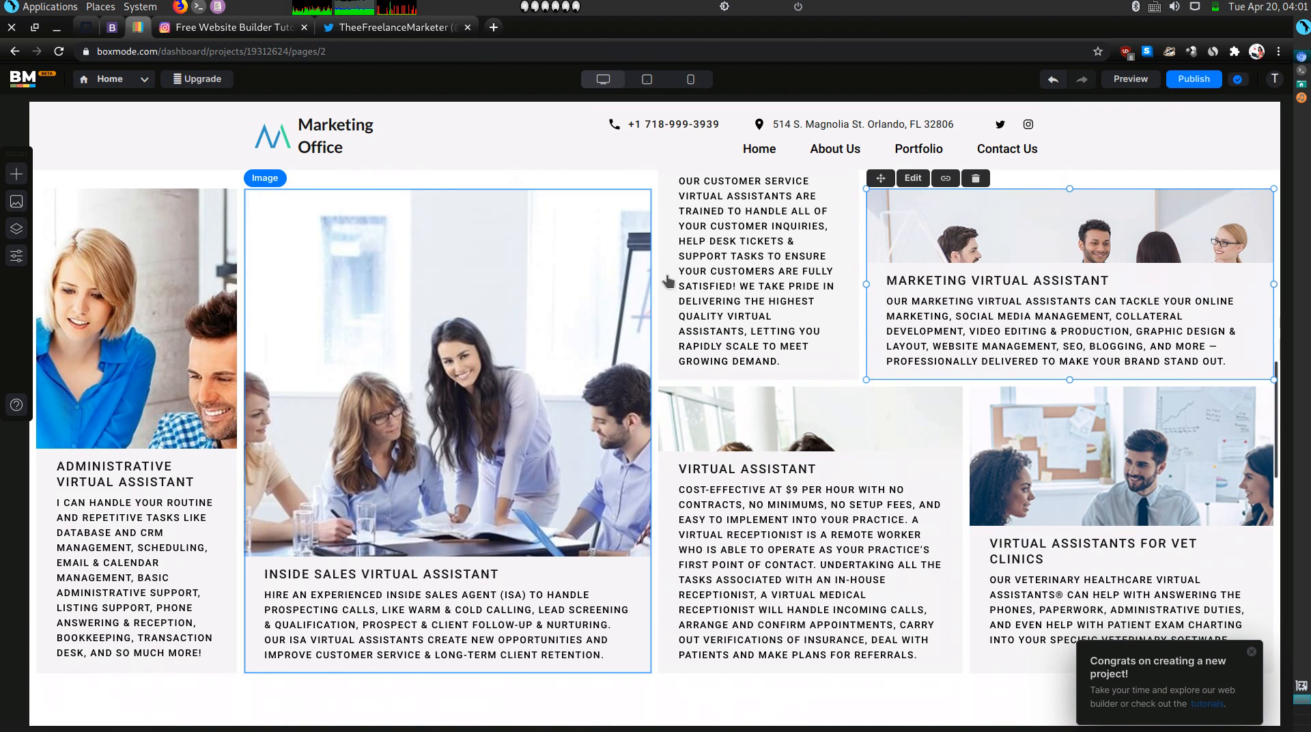
pyautogui.click(850, 276)
pyautogui.scroll(1, 849, 275)
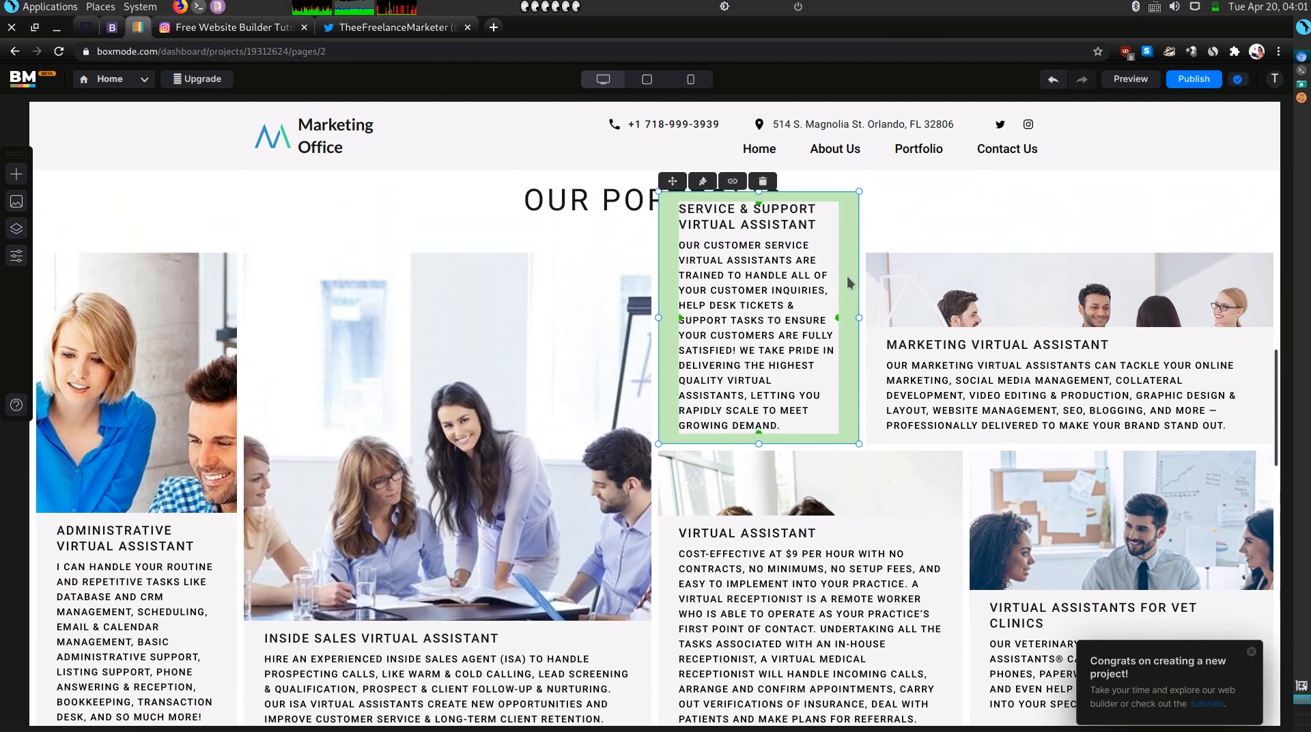
pyautogui.click(702, 181)
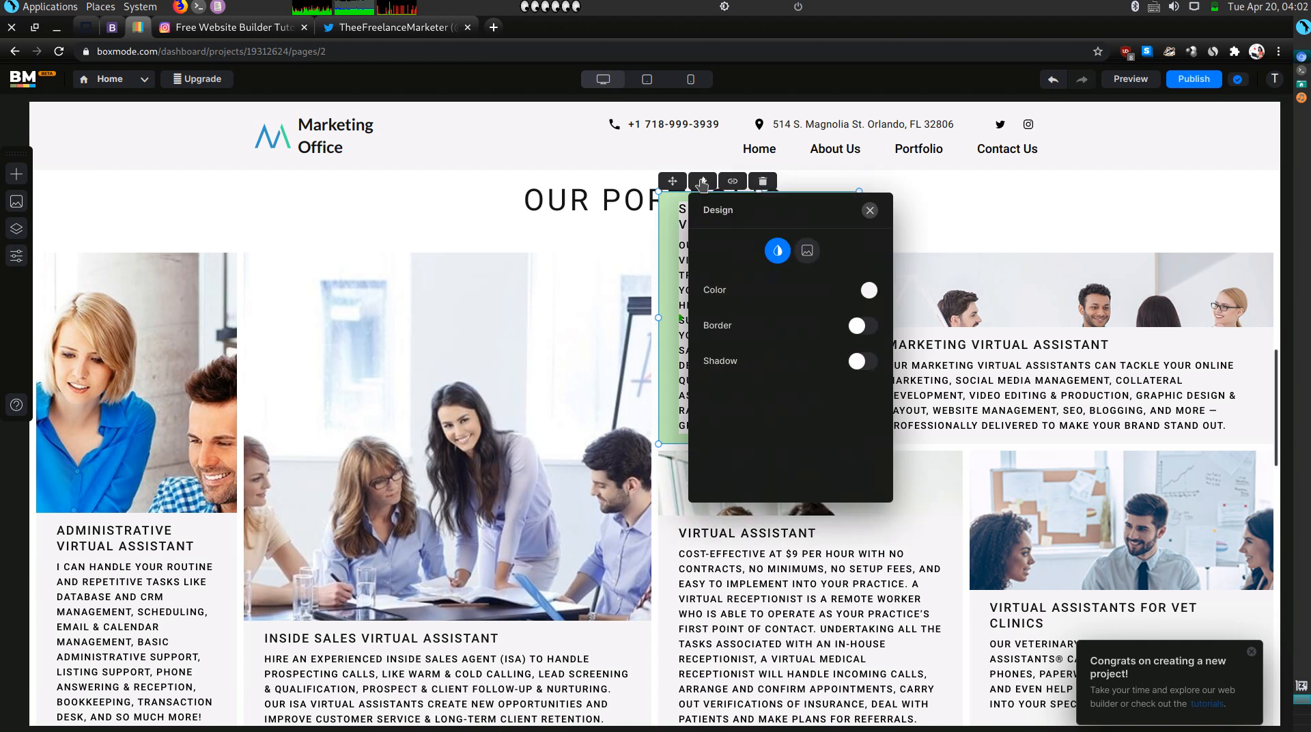
pyautogui.click(807, 251)
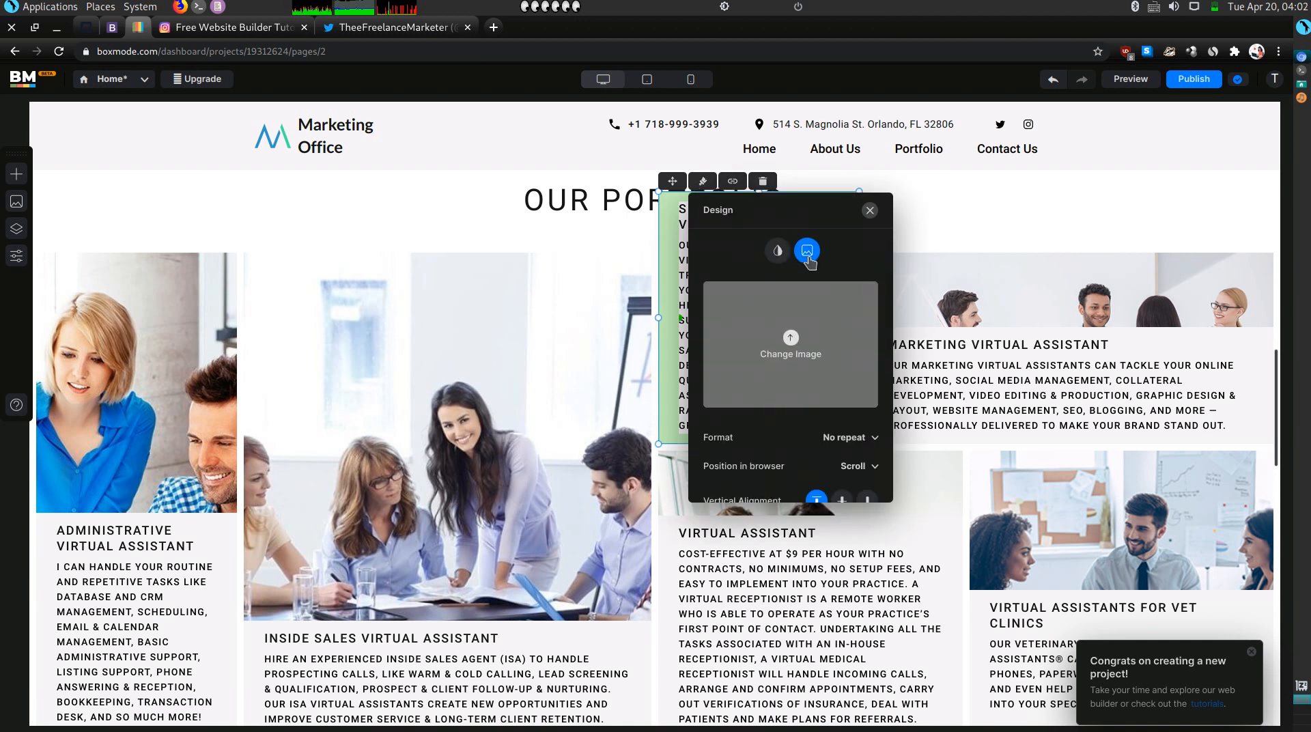
pyautogui.scroll(-1, 816, 376)
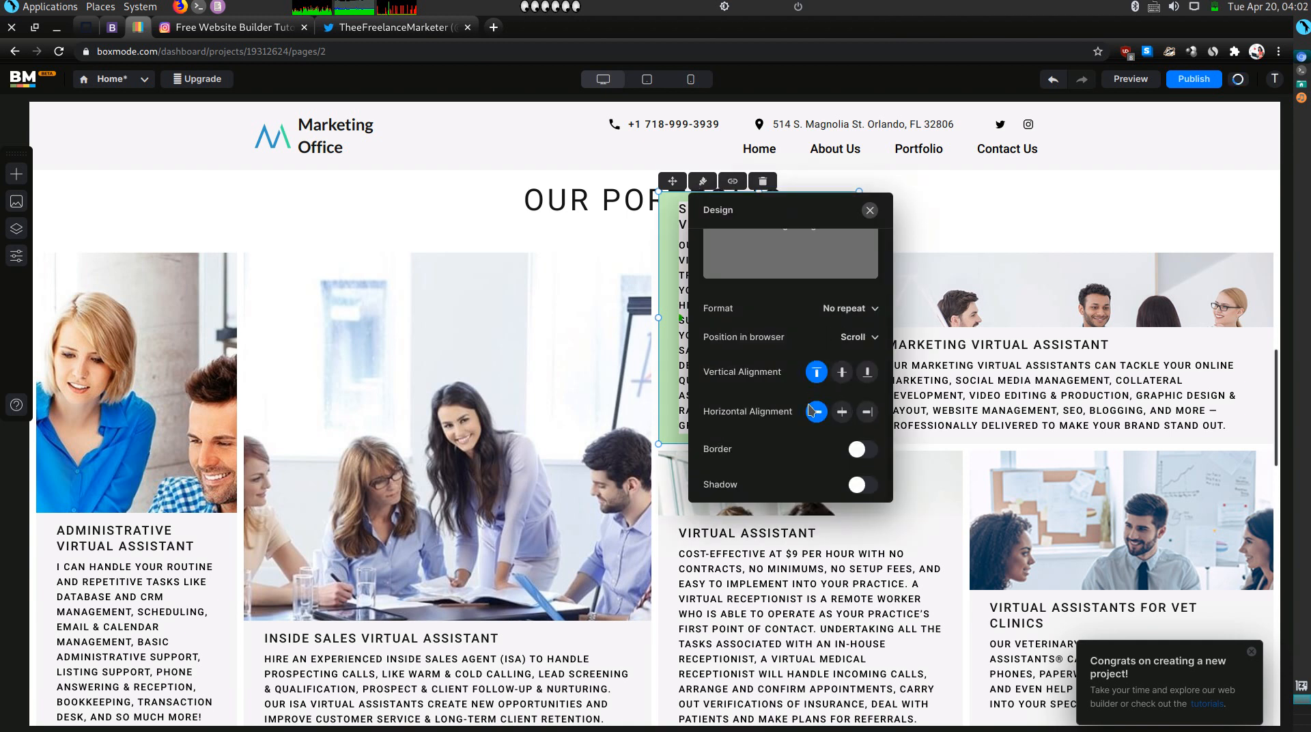
pyautogui.scroll(2, 814, 373)
pyautogui.scroll(-1, 809, 366)
pyautogui.moveTo(799, 349)
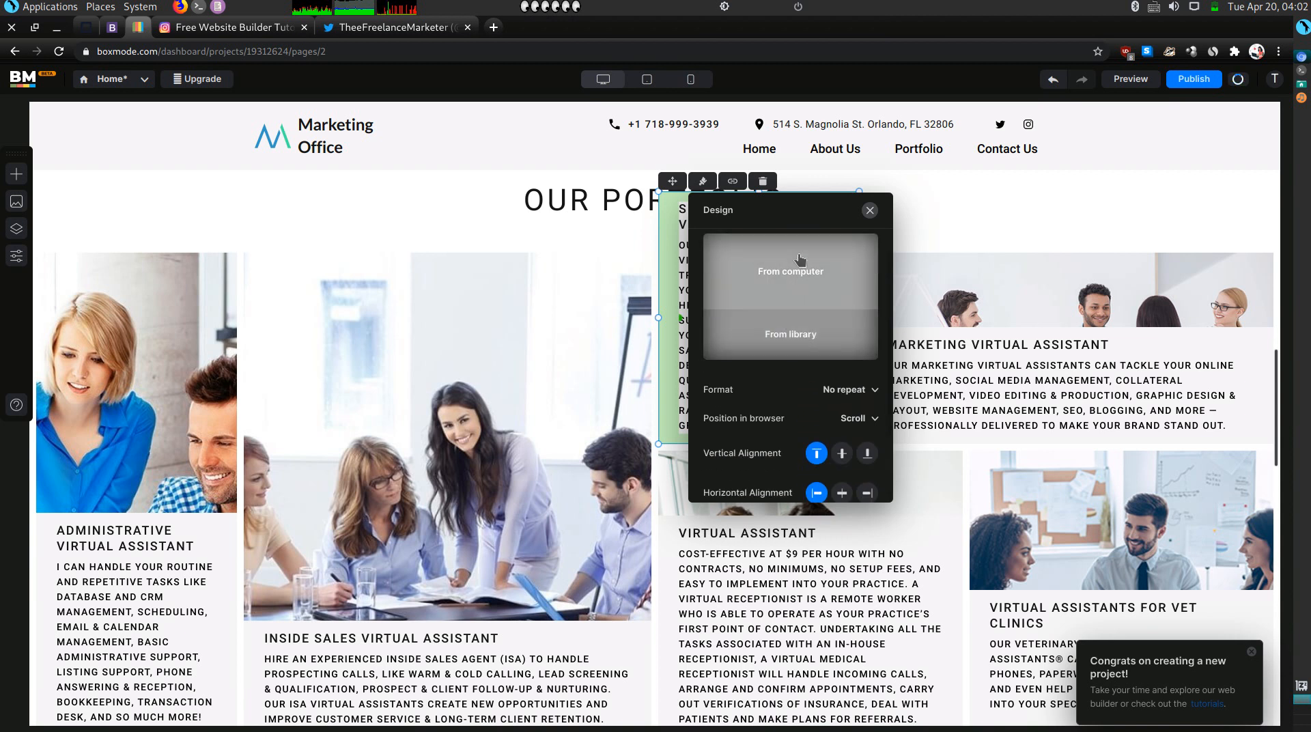
pyautogui.click(773, 345)
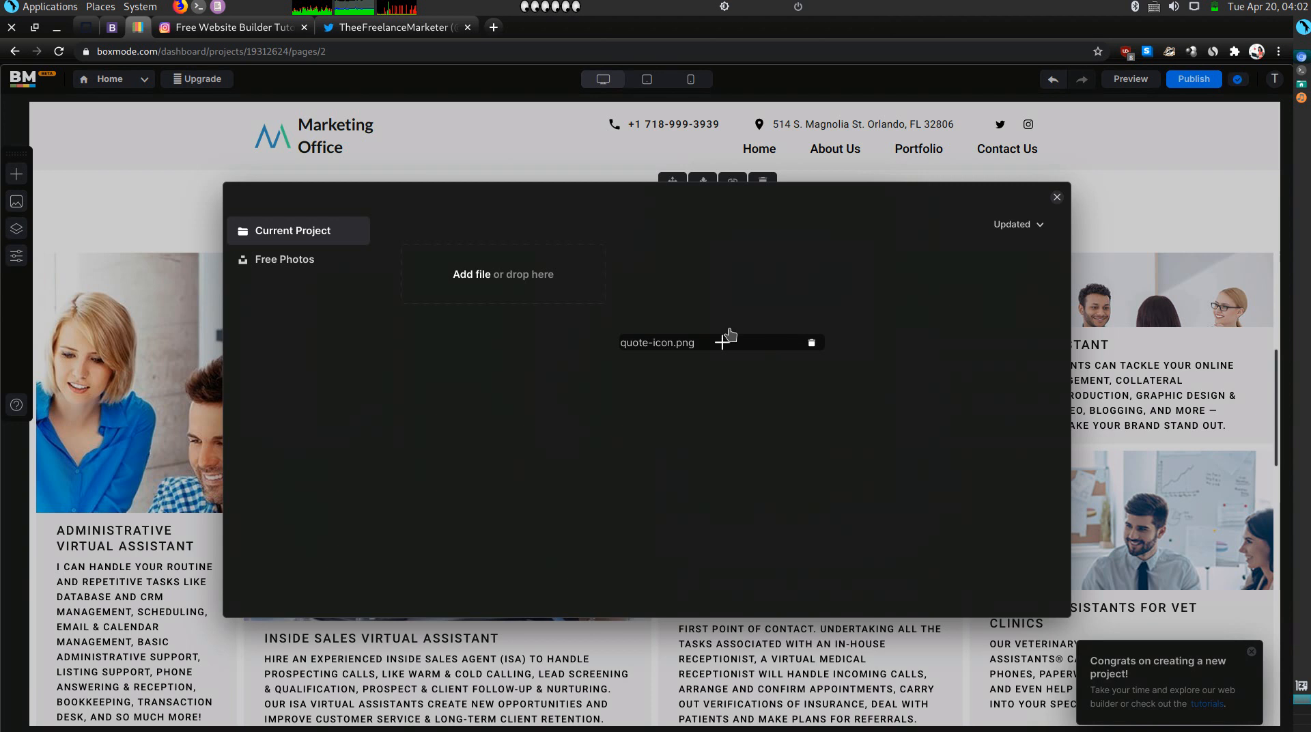
pyautogui.click(310, 268)
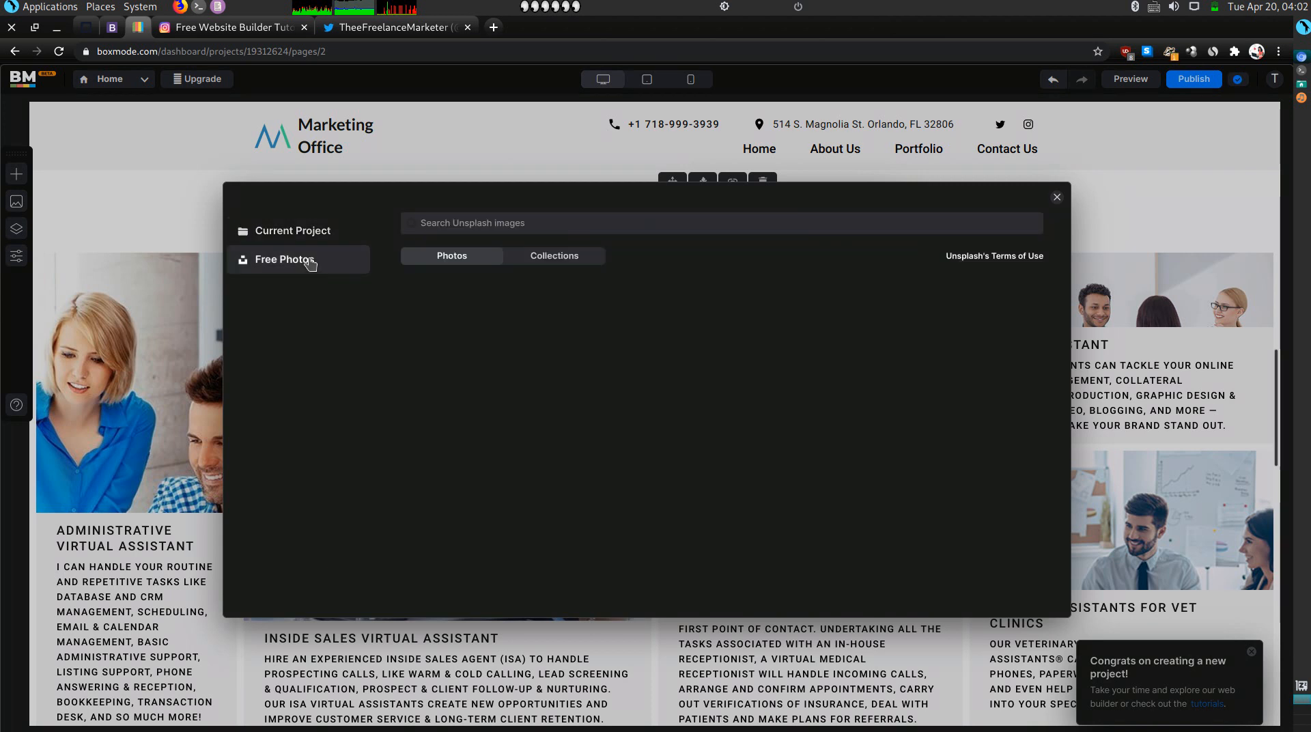
pyautogui.click(306, 239)
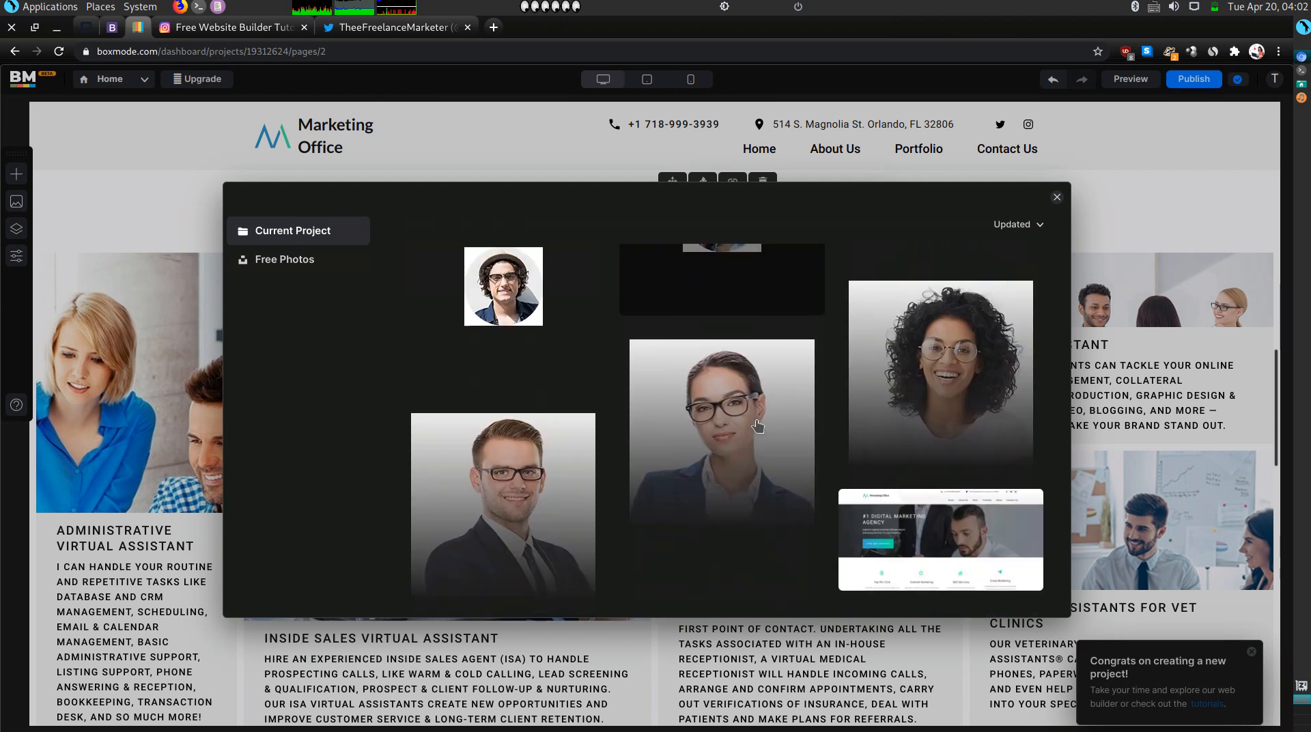
pyautogui.click(939, 362)
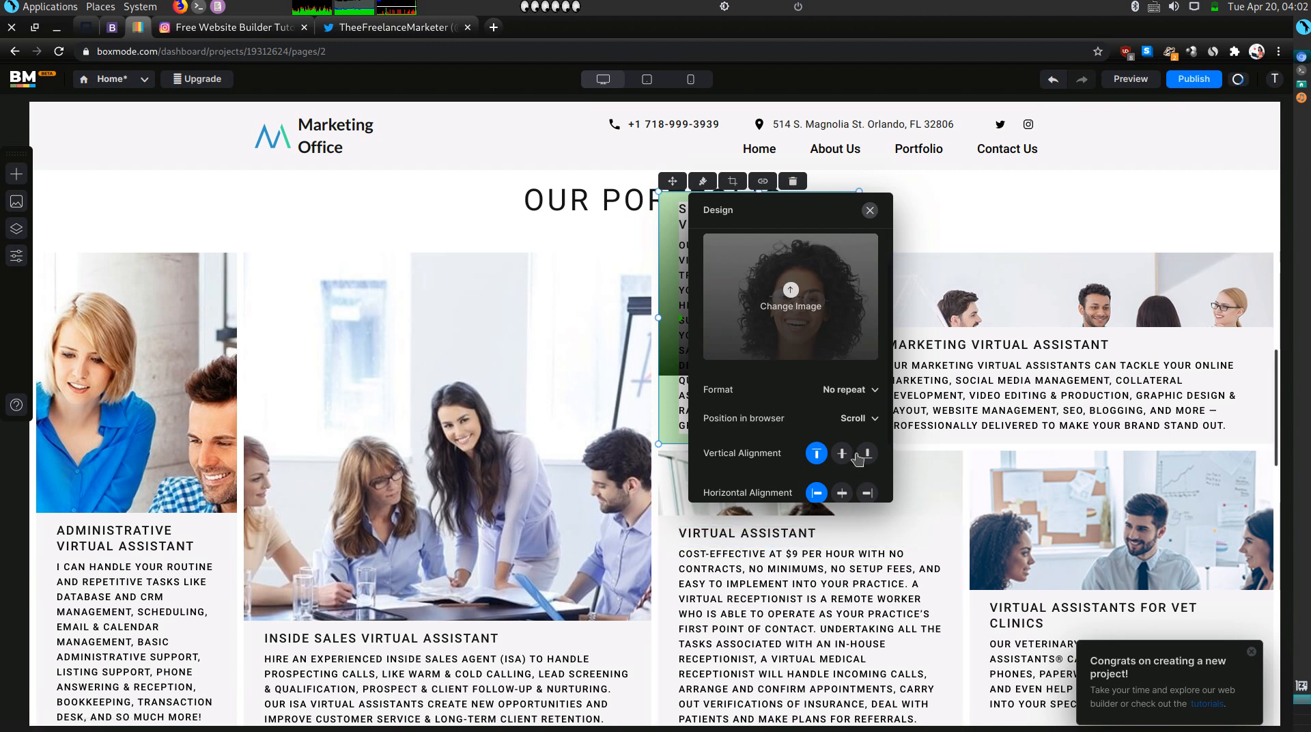
pyautogui.scroll(-1, 857, 461)
pyautogui.scroll(-1, 866, 426)
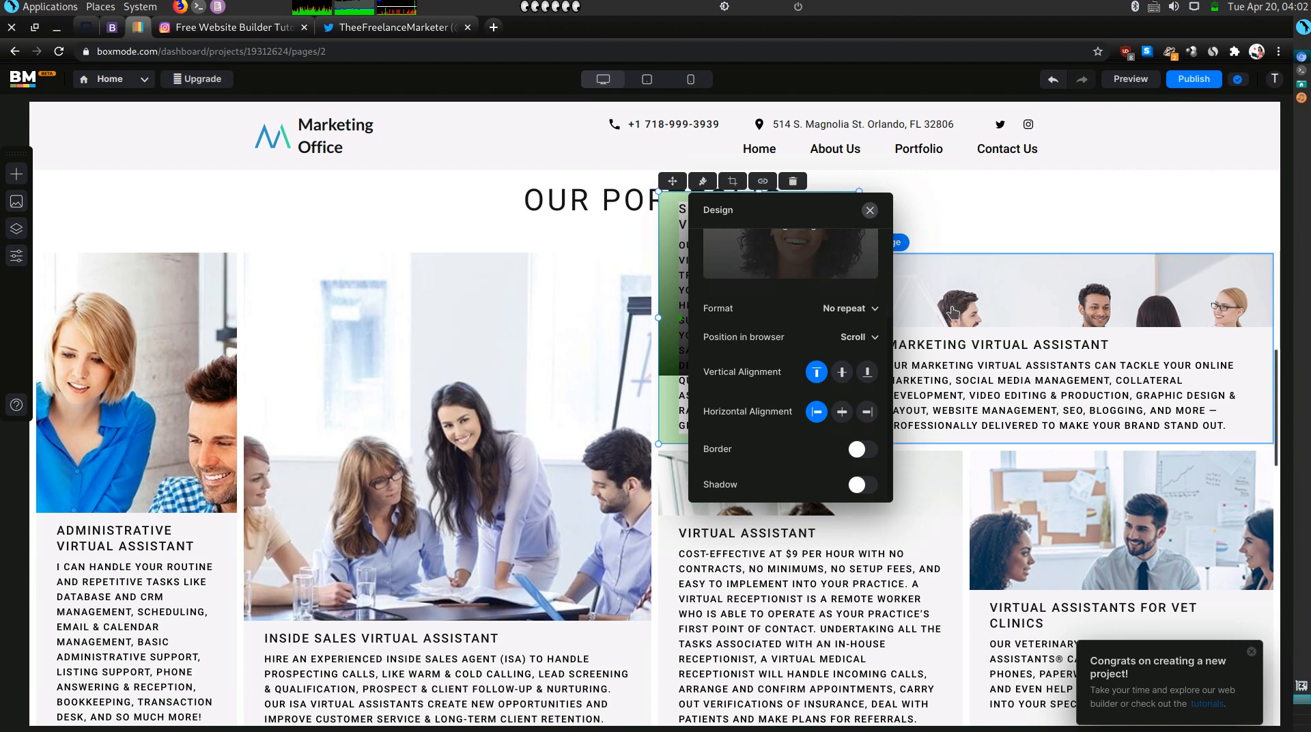
pyautogui.click(871, 211)
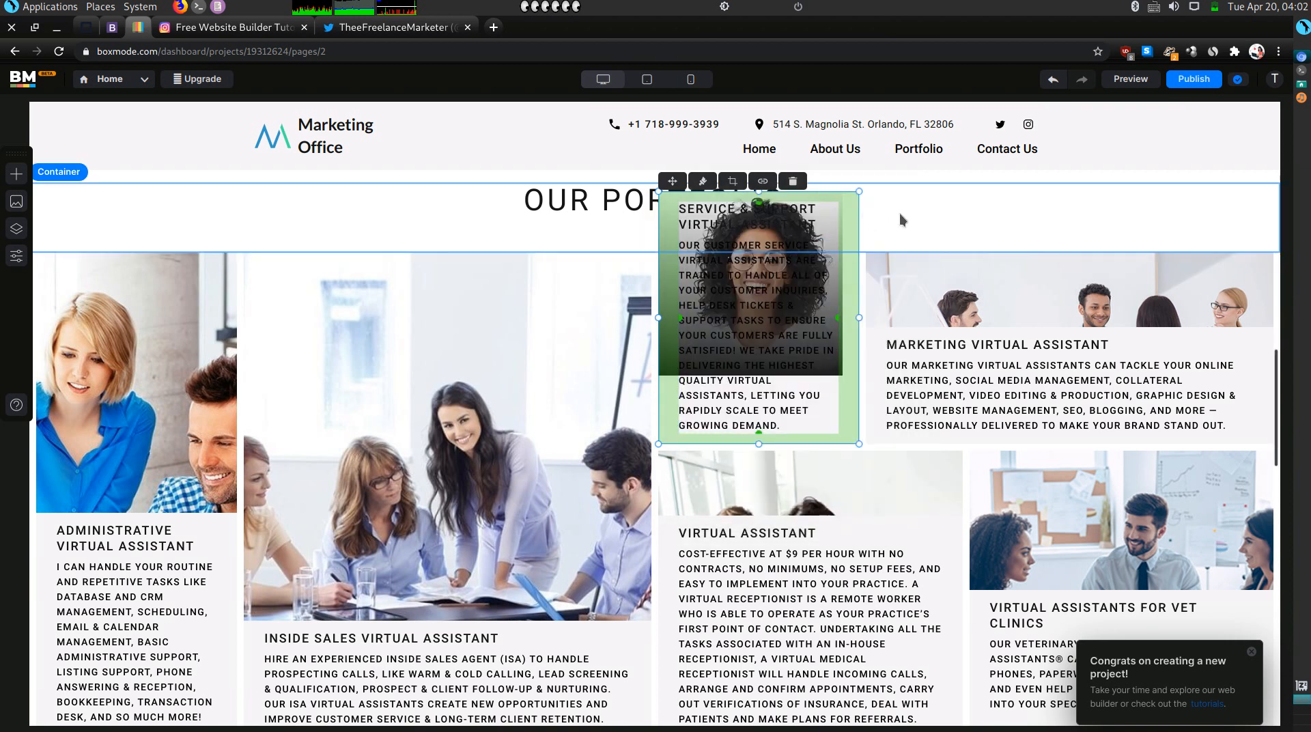
pyautogui.click(900, 219)
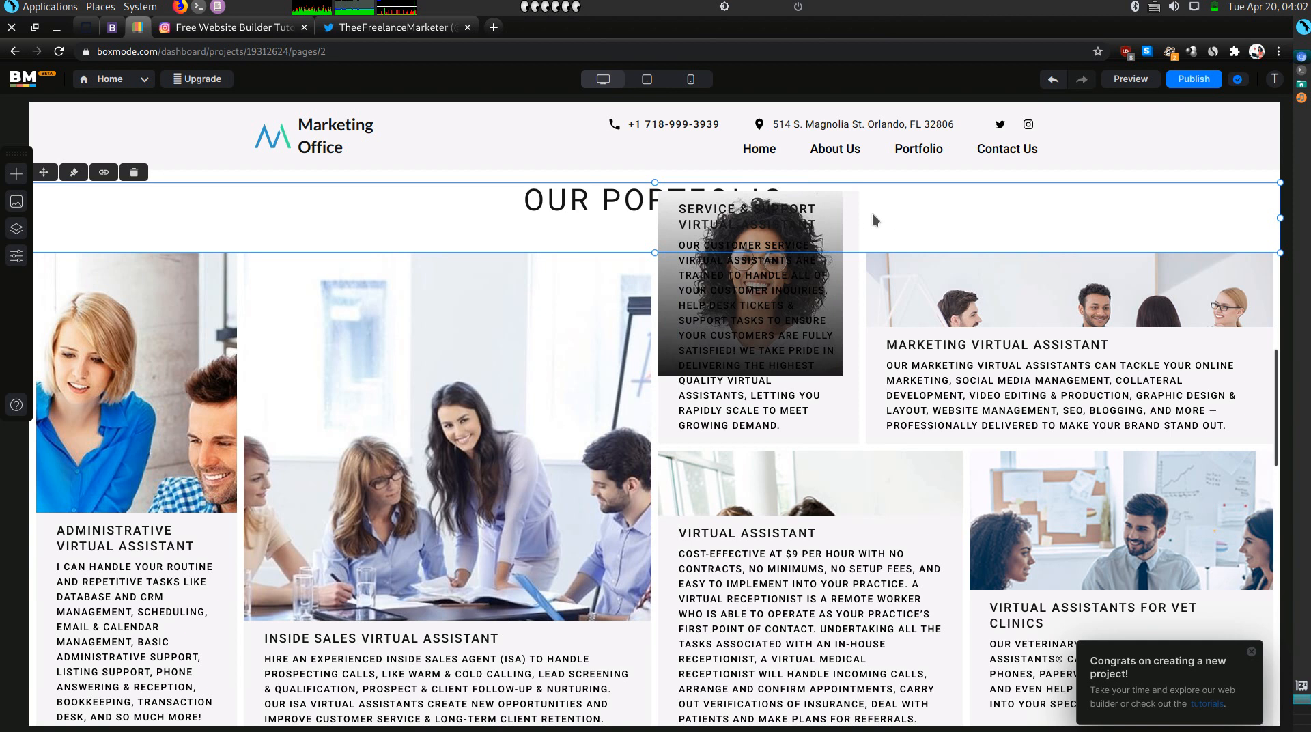
pyautogui.click(772, 442)
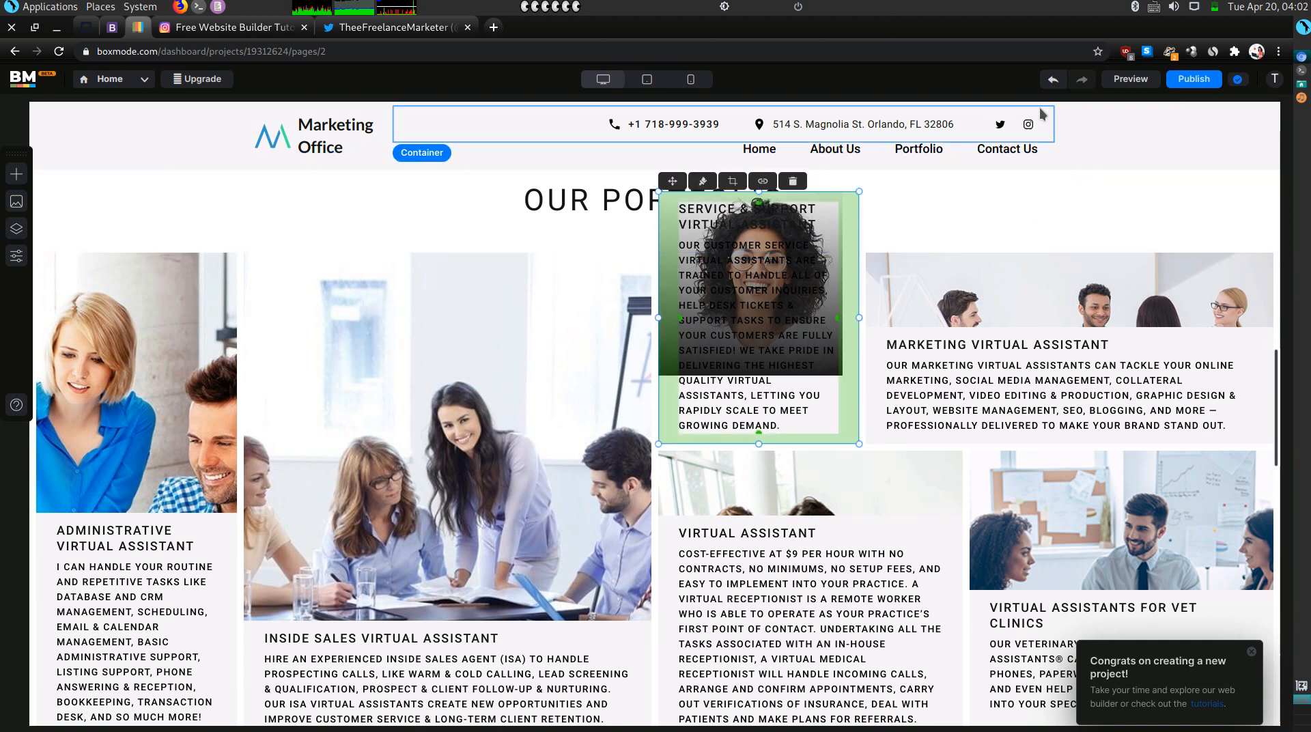
pyautogui.click(1051, 81)
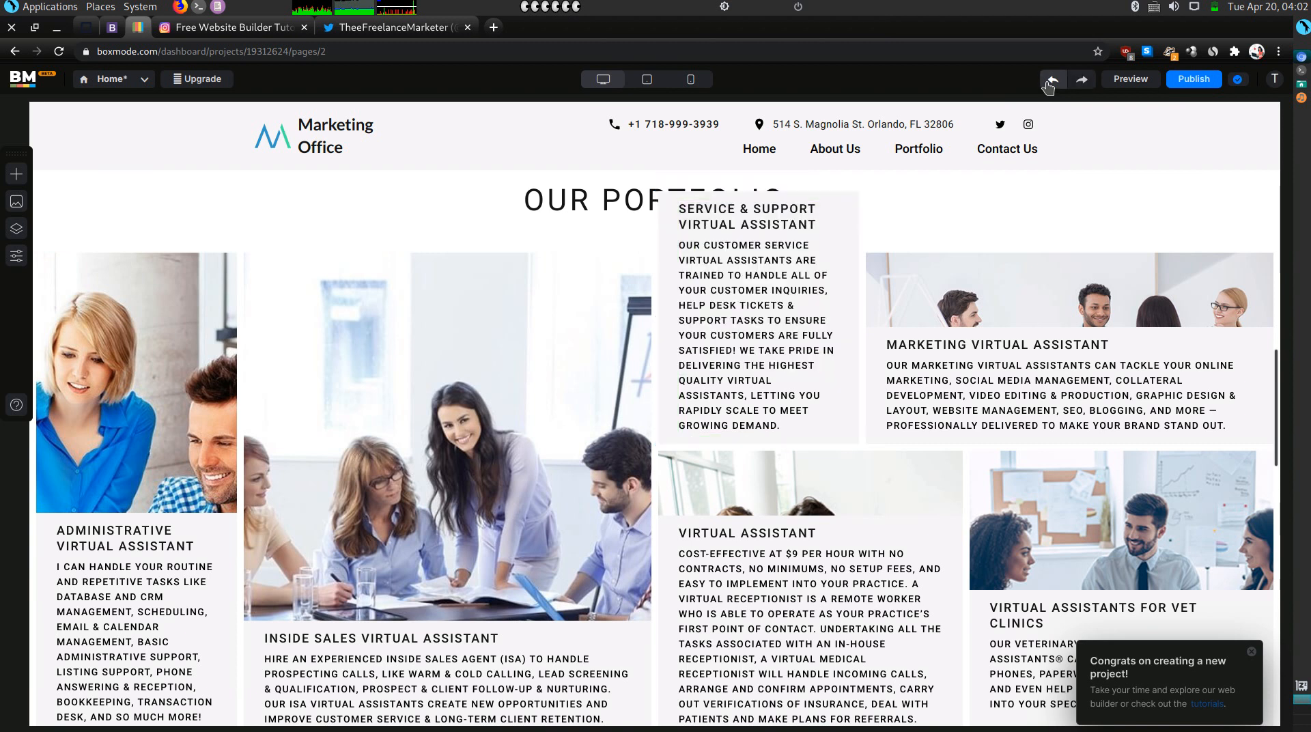
pyautogui.click(1051, 81)
# Redo the layout change and move the Service & Support card below the OUR PORTFOLIO heading.
pyautogui.click(1082, 81)
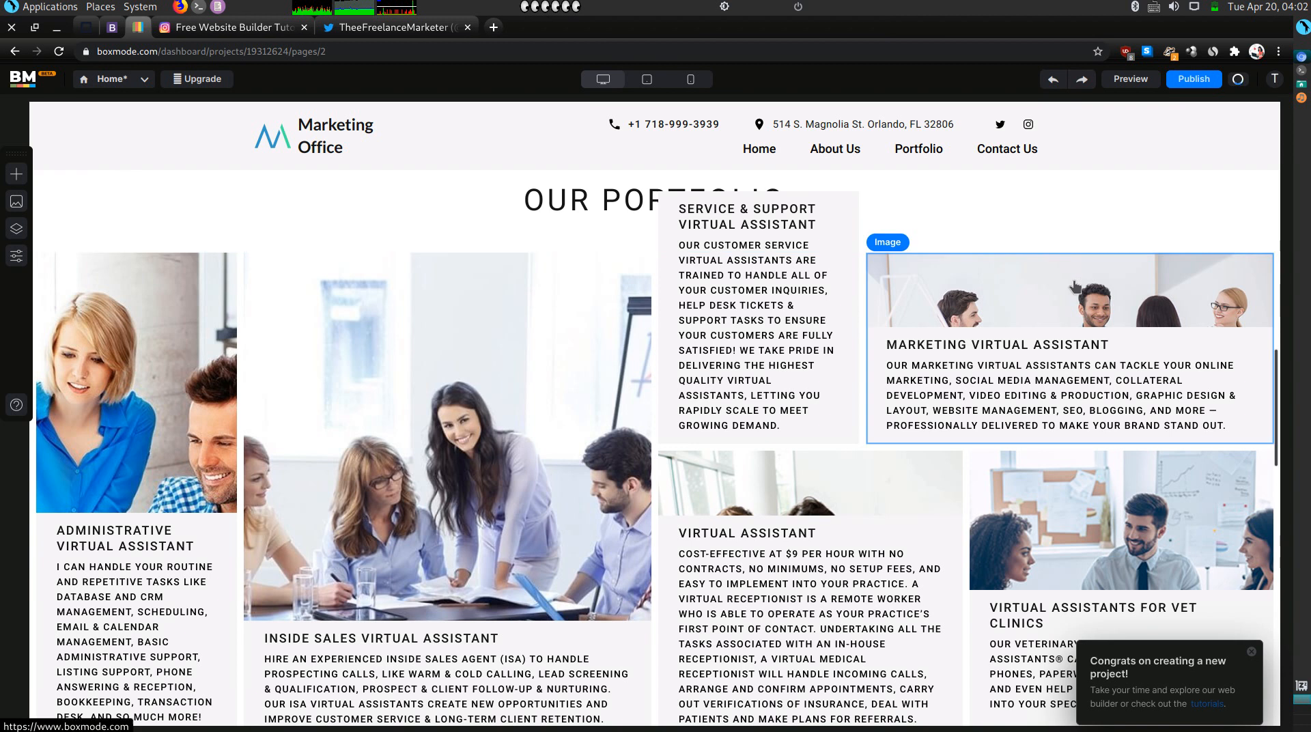
pyautogui.scroll(-2, 1073, 280)
pyautogui.scroll(3, 1073, 280)
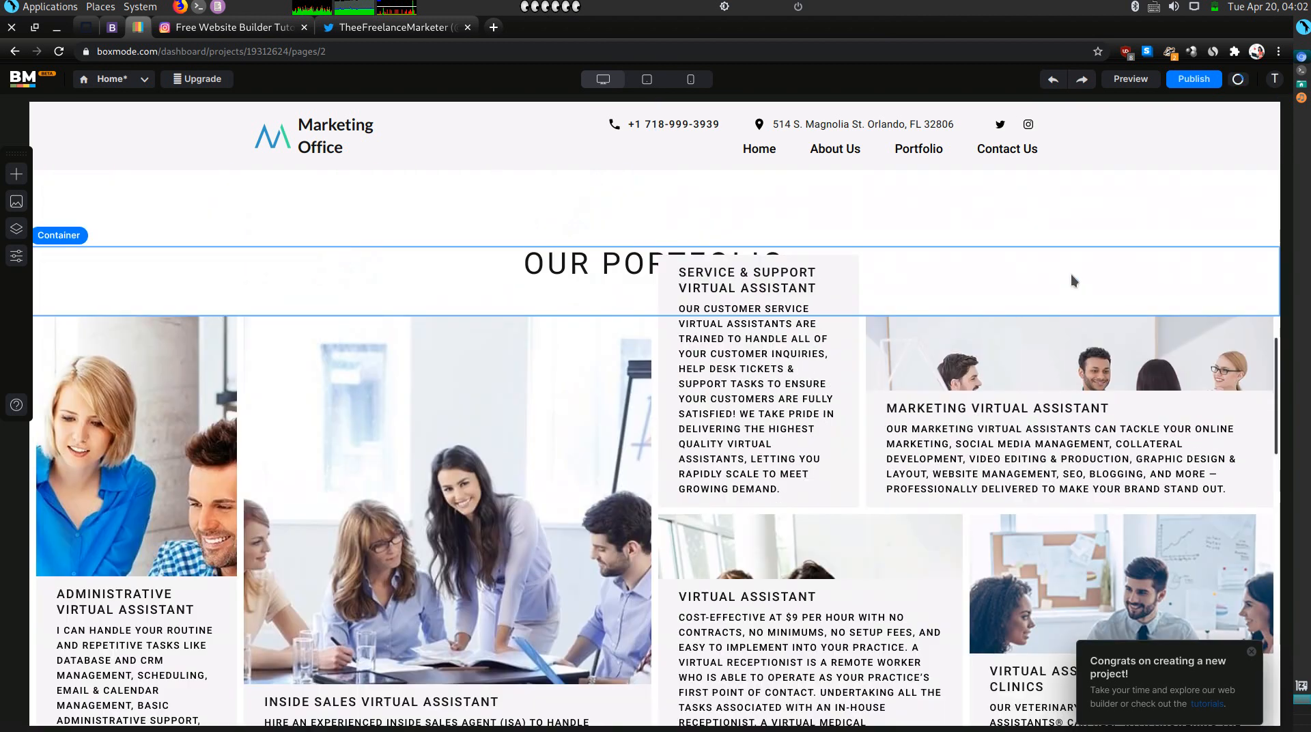
pyautogui.moveTo(926, 272)
pyautogui.mouseDown()
pyautogui.moveTo(921, 249)
pyautogui.moveTo(918, 278)
pyautogui.mouseUp()
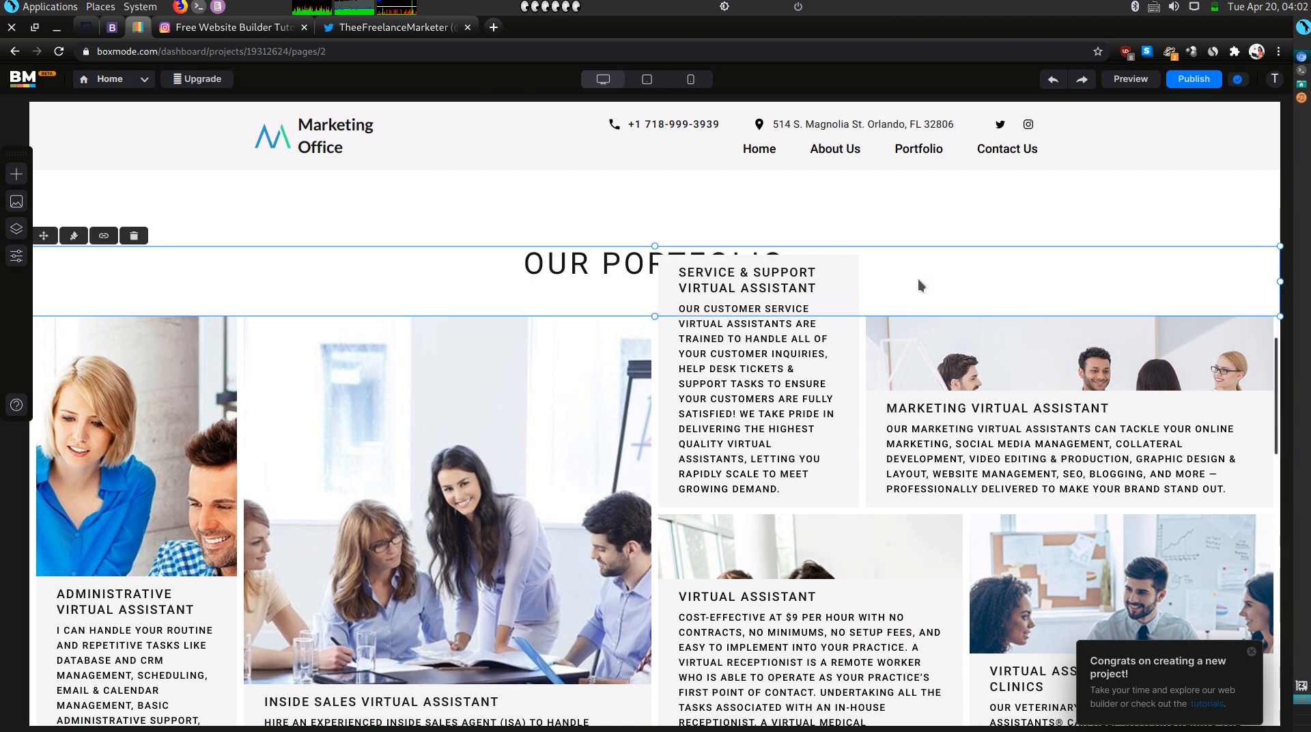
pyautogui.click(784, 502)
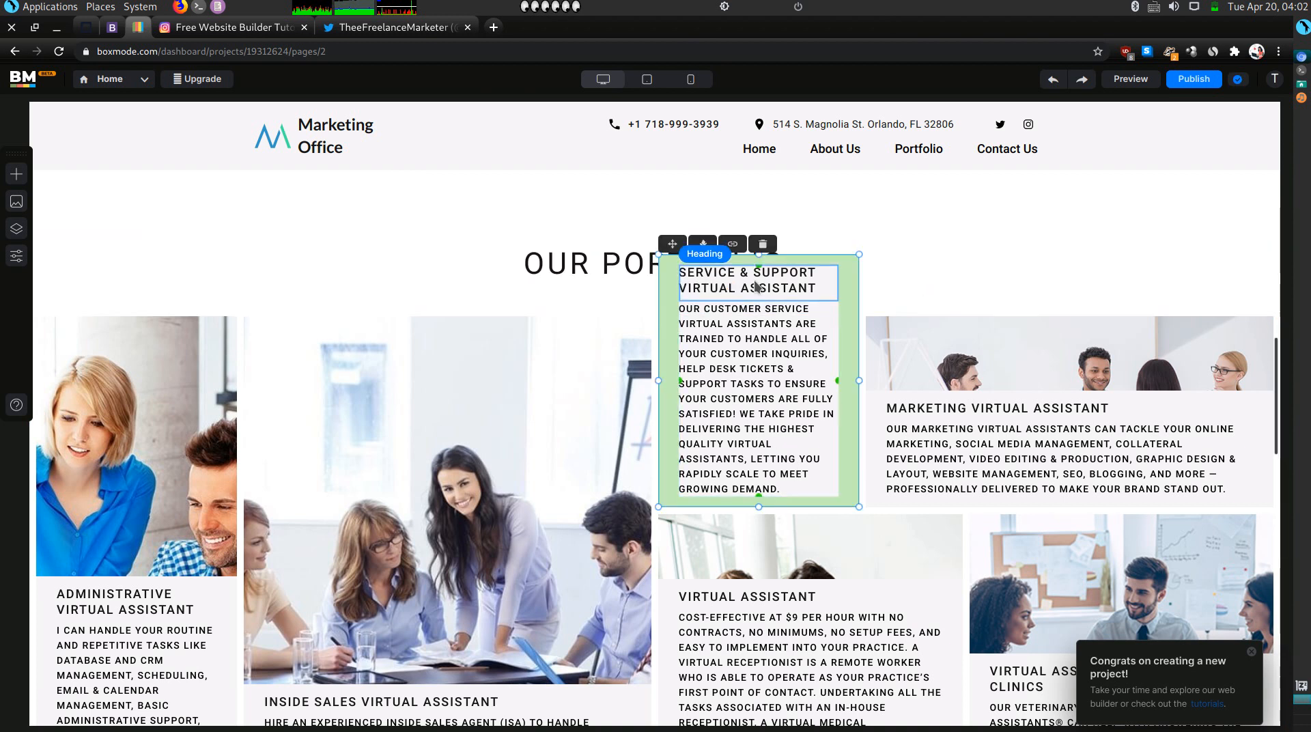
pyautogui.moveTo(758, 255); pyautogui.dragTo(758, 313)
# Set the Service & Support description text to font size 12.
pyautogui.click(763, 428)
pyautogui.click(721, 349)
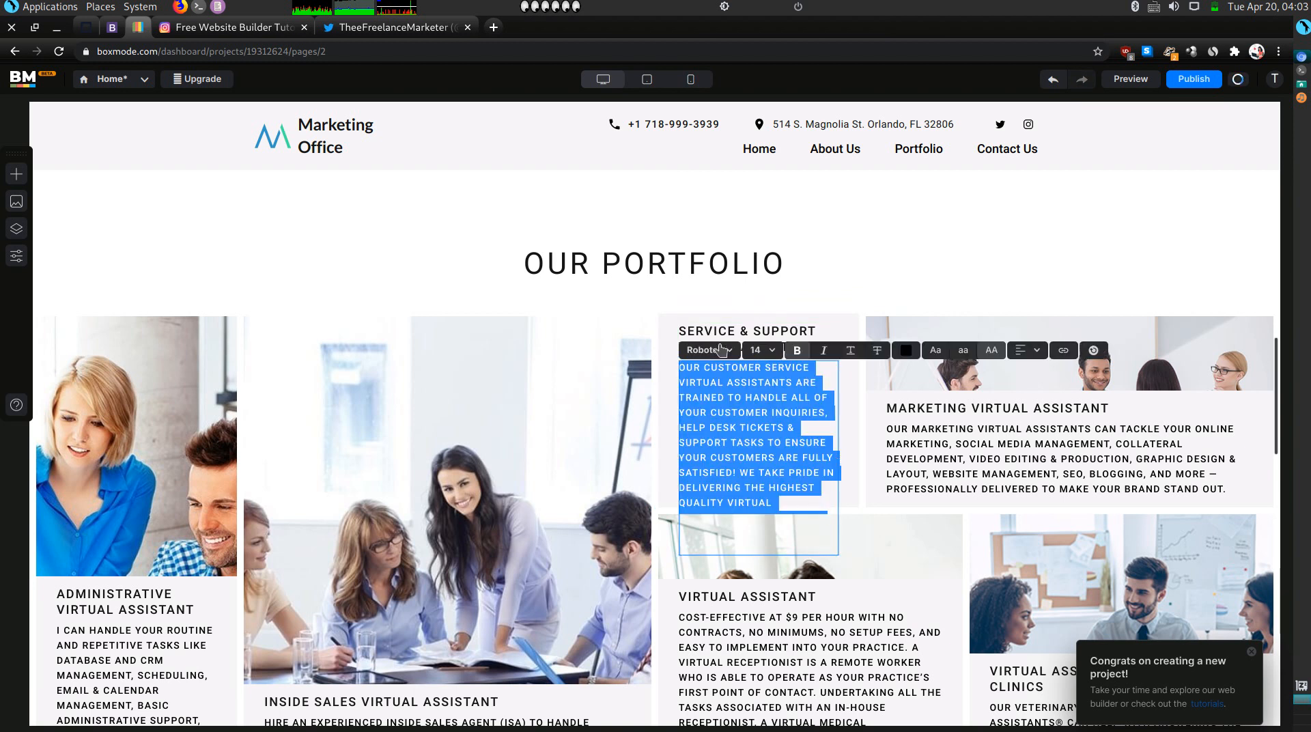
pyautogui.click(769, 352)
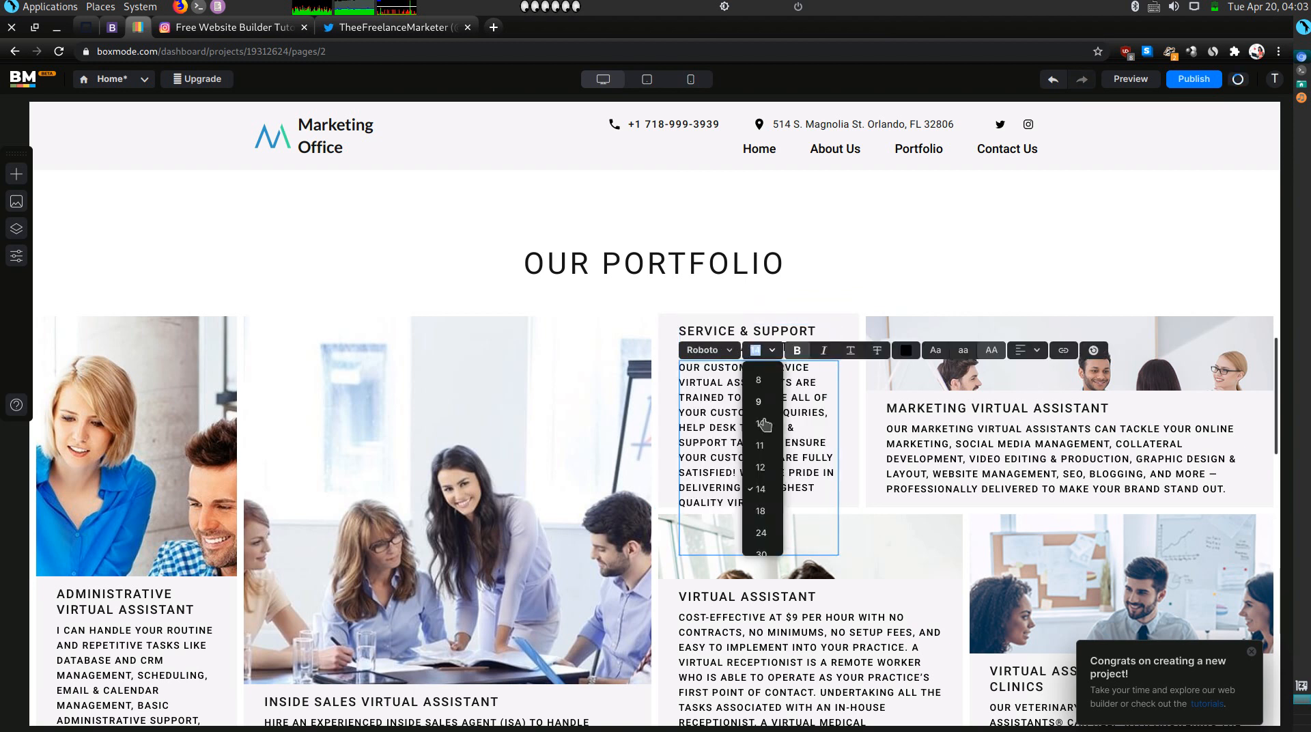
pyautogui.click(760, 466)
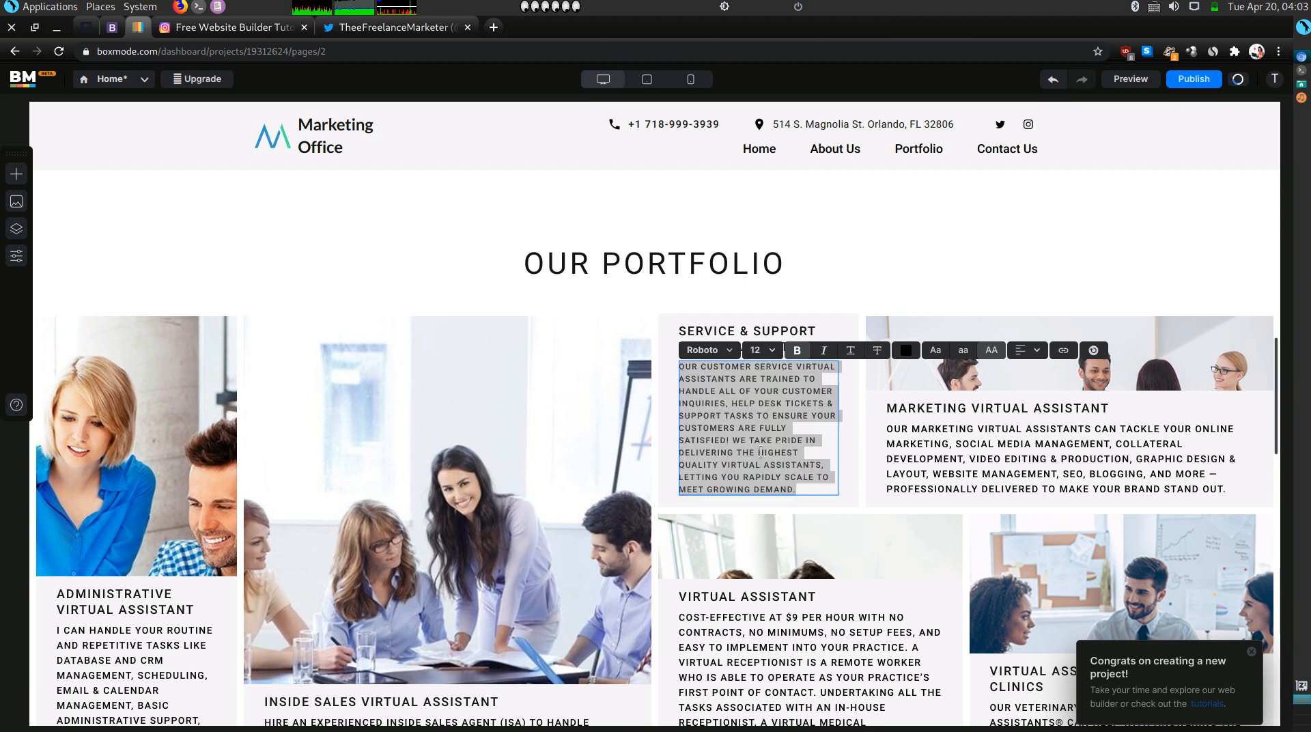
pyautogui.click(898, 454)
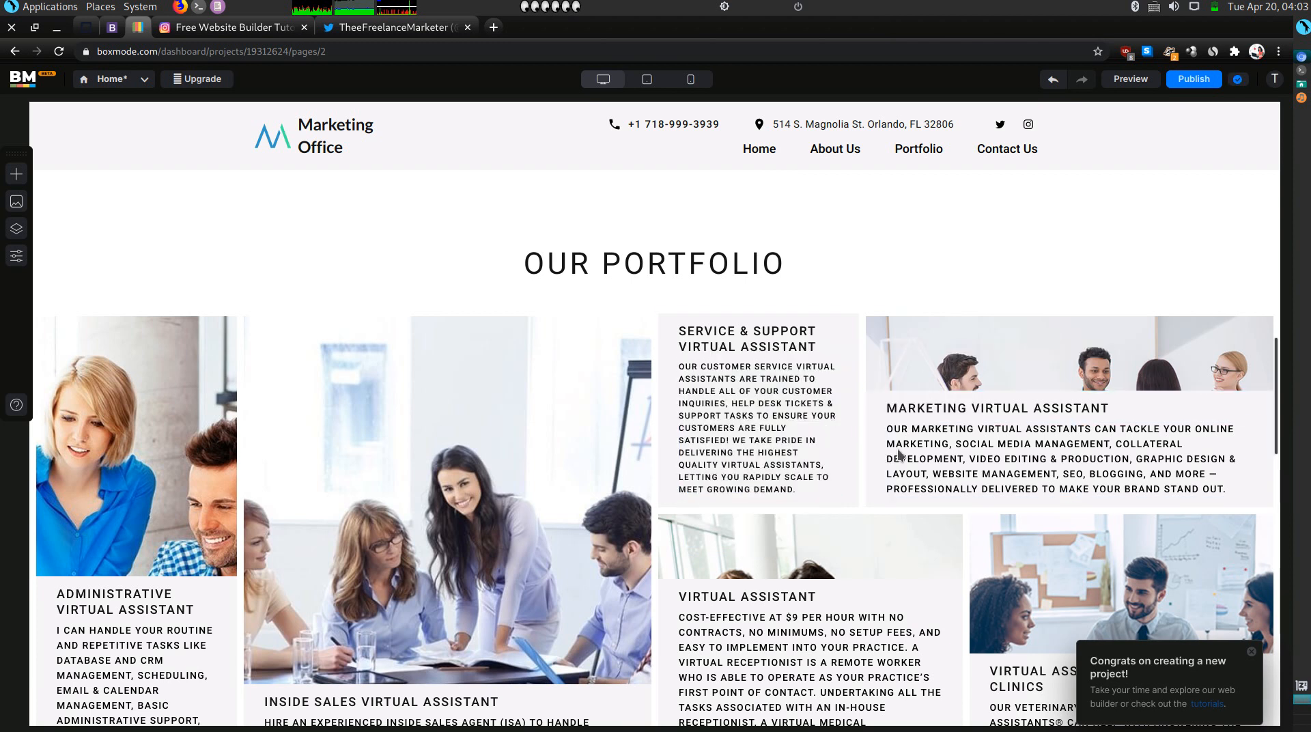
# Scroll past the client logos row down to the dark footer's What We Offer and Quick Links columns.
pyautogui.scroll(-3, 729, 503)
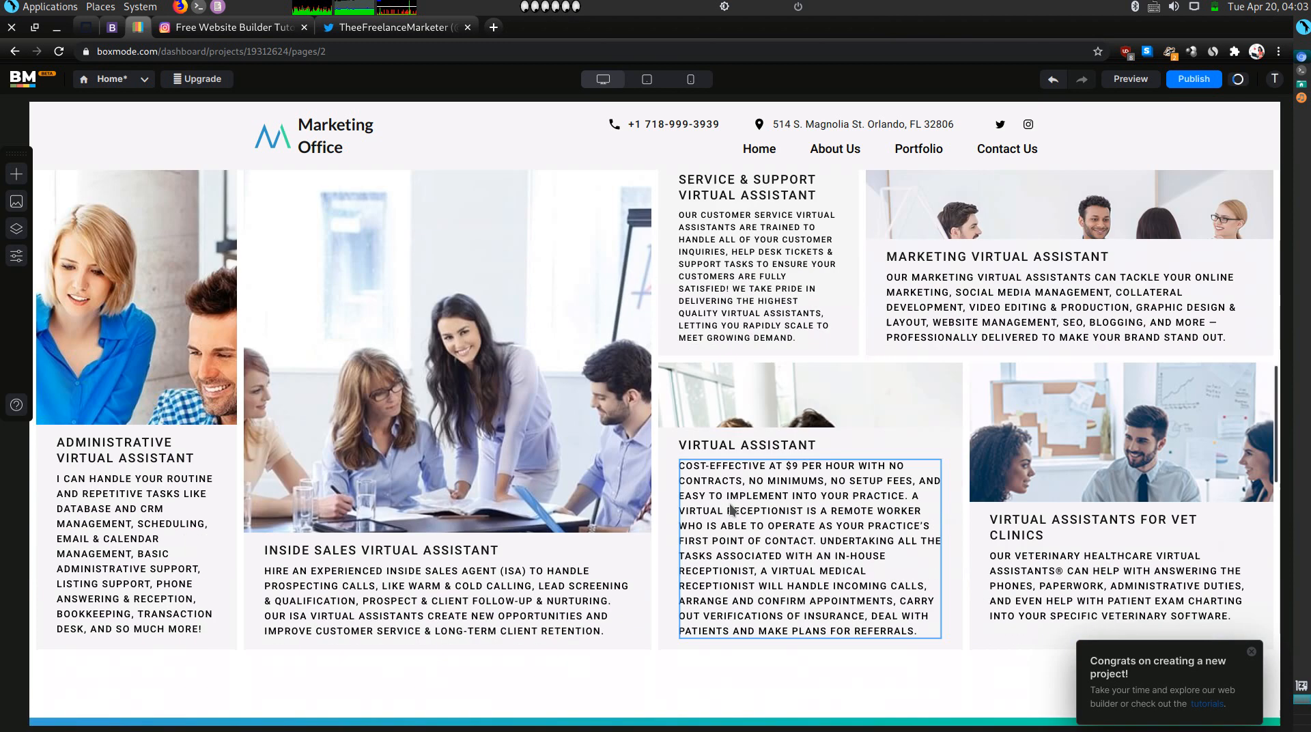
pyautogui.scroll(-10, 730, 510)
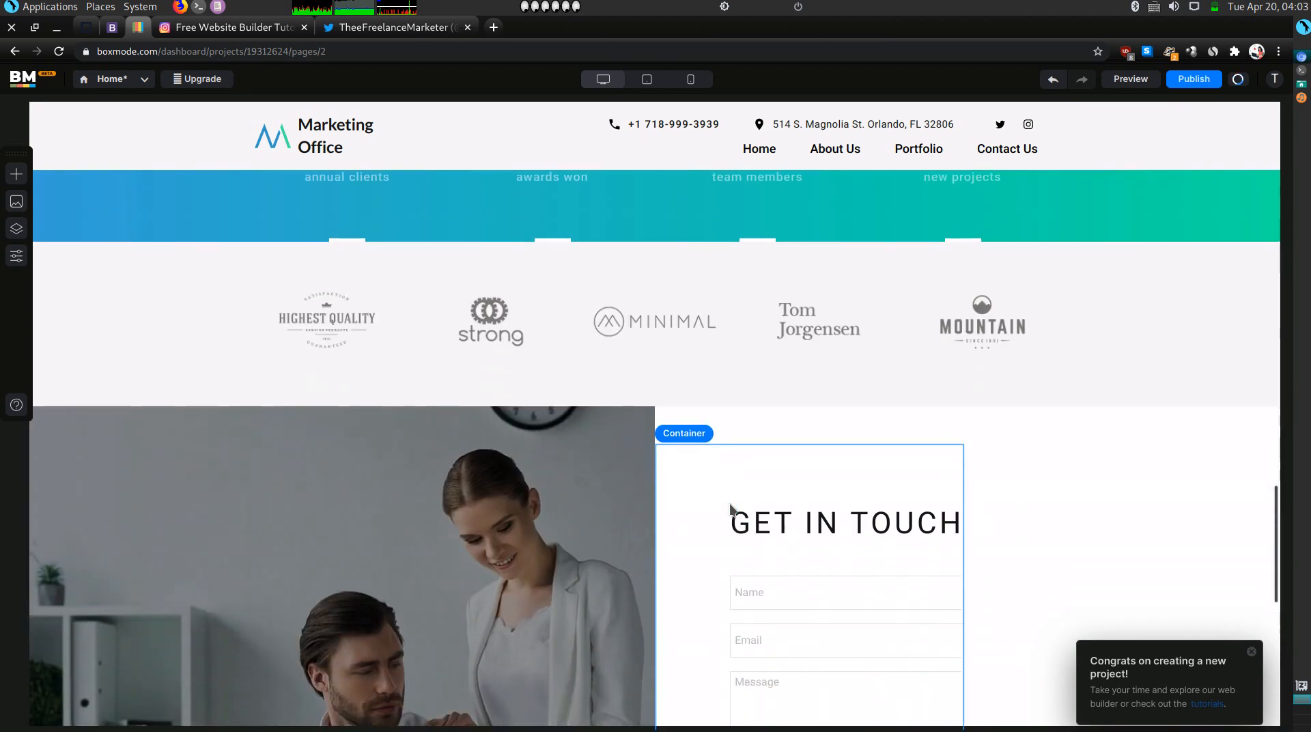
pyautogui.scroll(2, 762, 470)
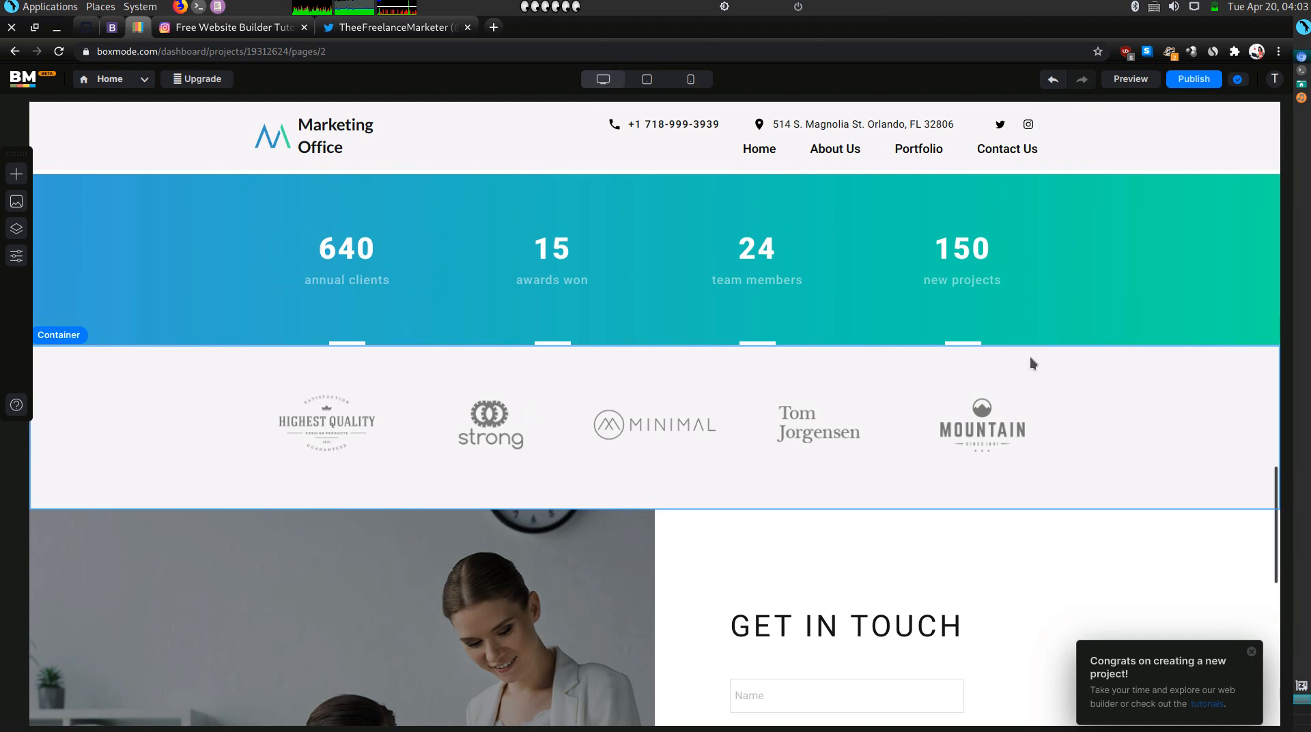
pyautogui.click(1173, 399)
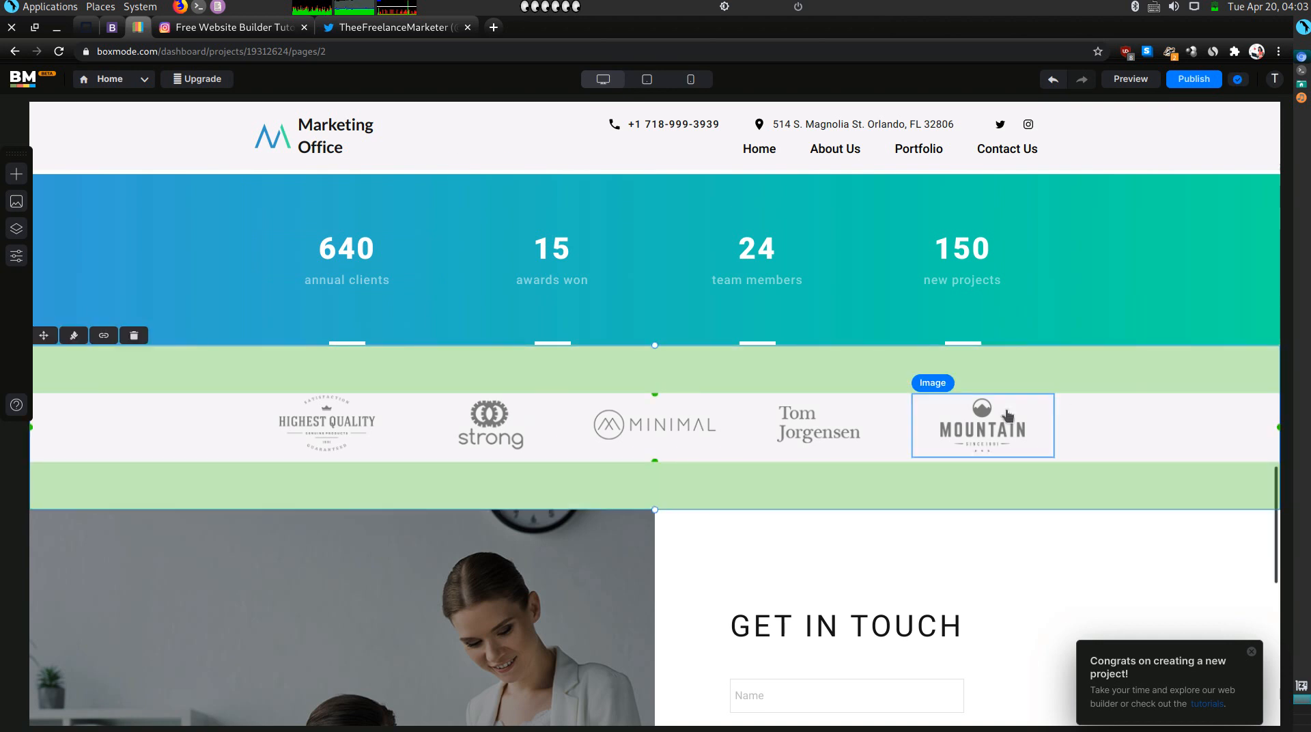
pyautogui.scroll(-5, 970, 420)
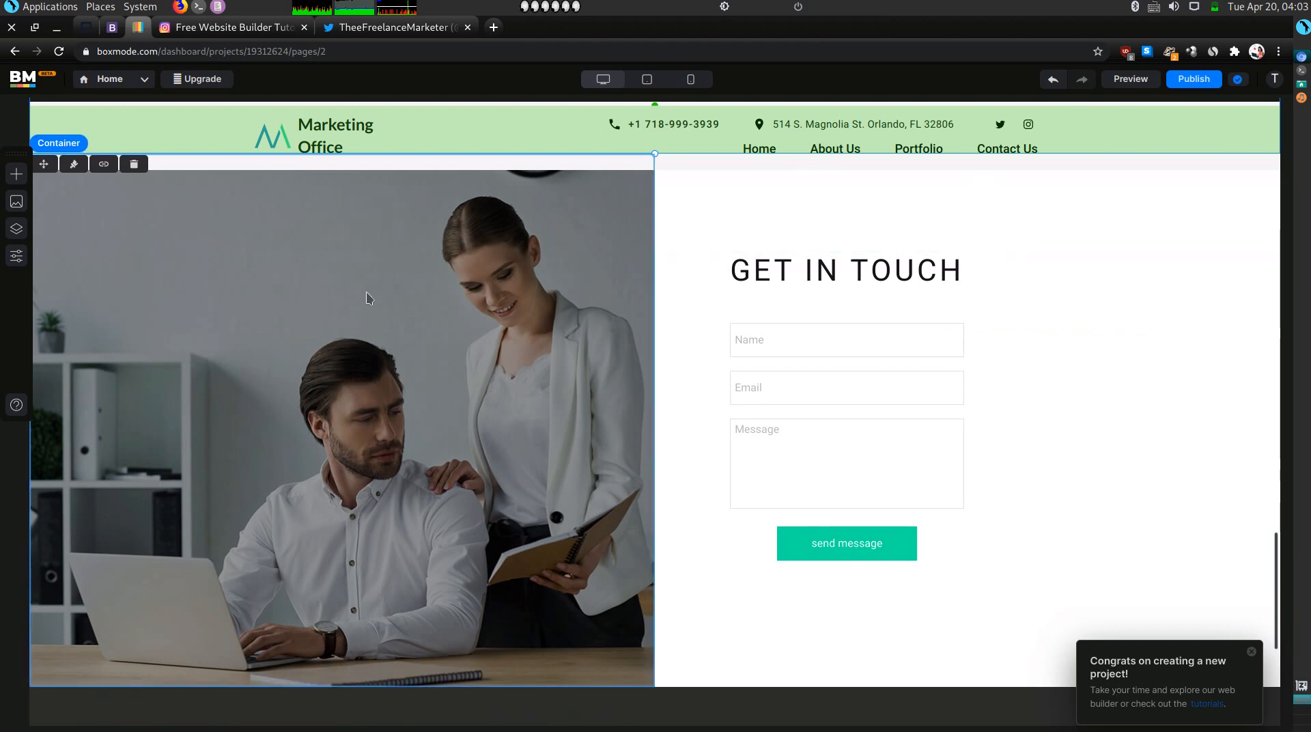
pyautogui.scroll(-5, 701, 506)
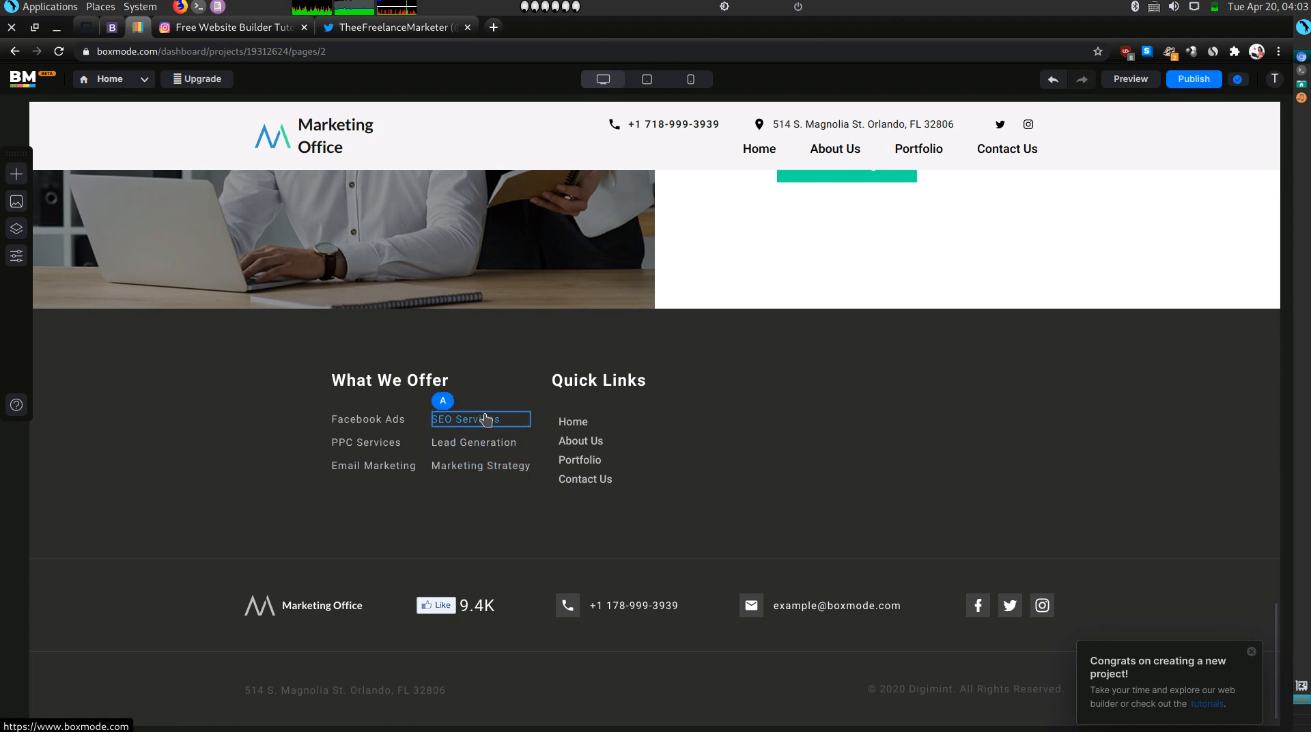
# Delete the What We Offer footer column, then undo the deletion.
pyautogui.click(441, 399)
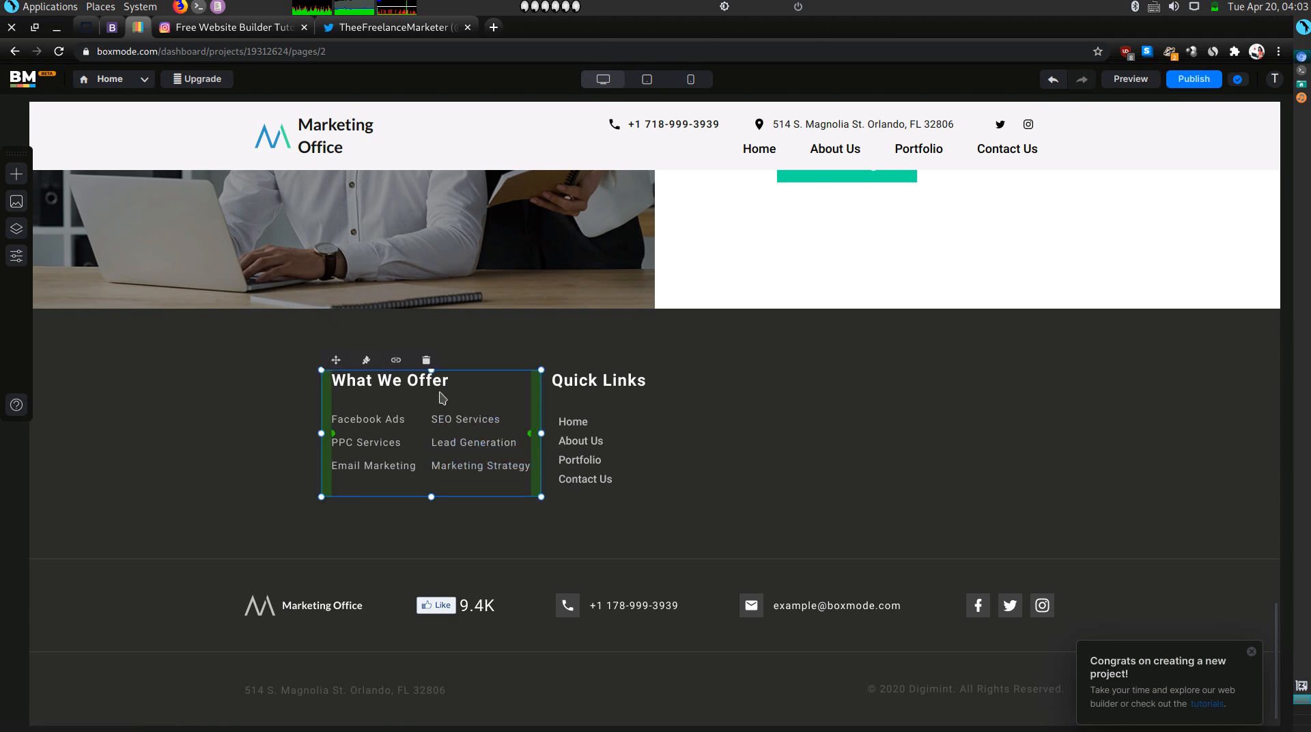
pyautogui.press('Delete')
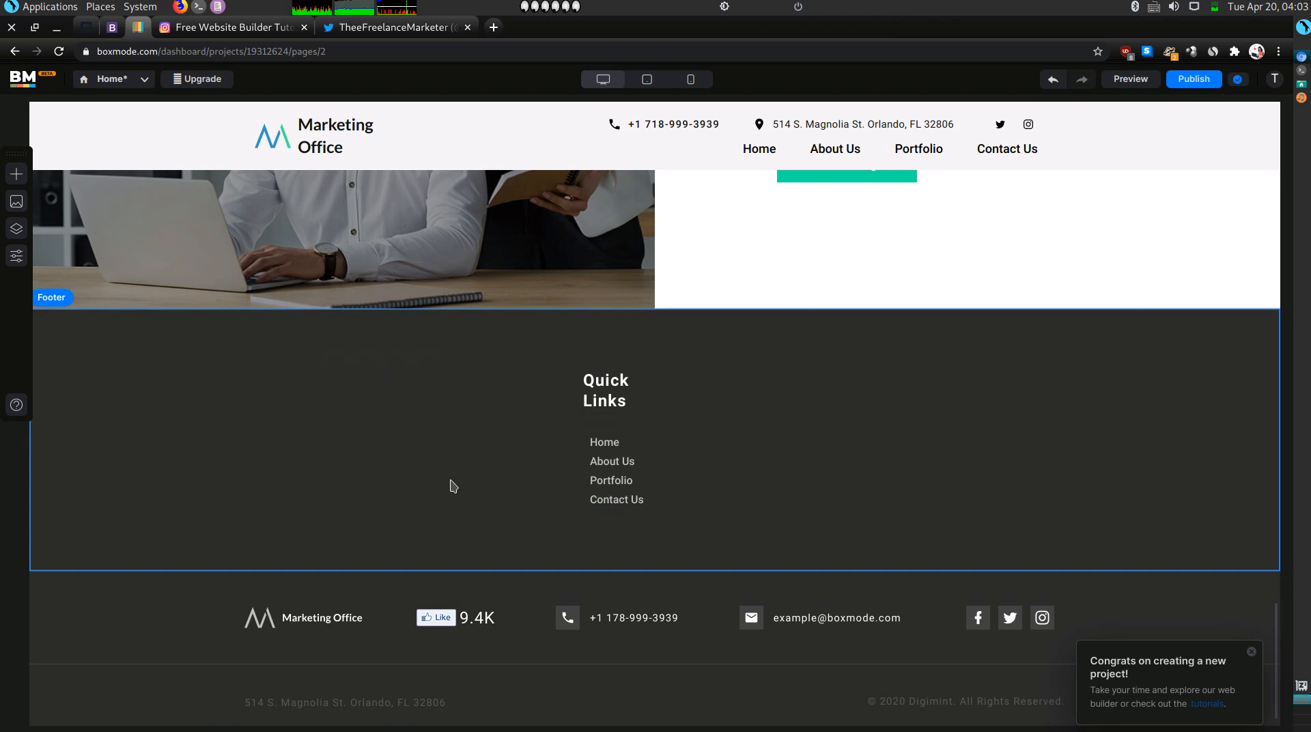
pyautogui.click(1051, 80)
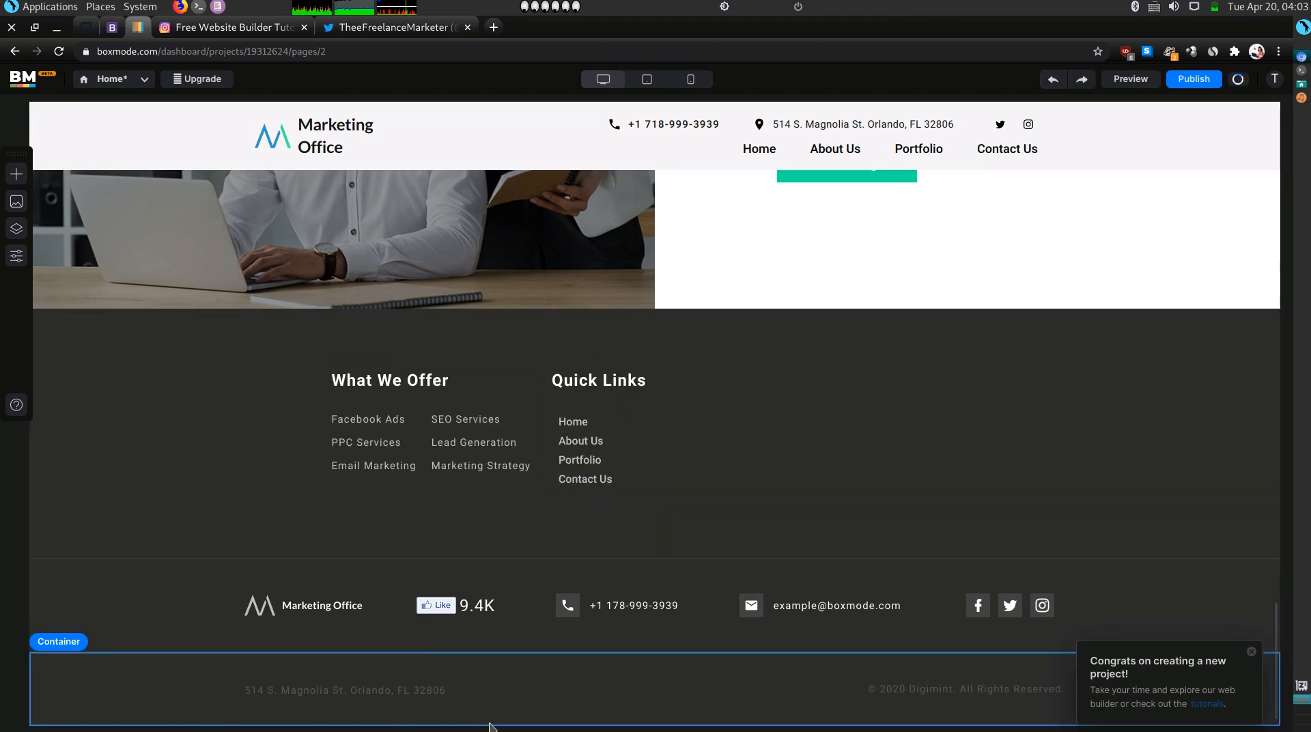
# Change the copyright year to 2021 and replace Digimint with 'Thee Freelance Virtual Assistant'.
pyautogui.click(917, 694)
pyautogui.doubleClick(915, 691)
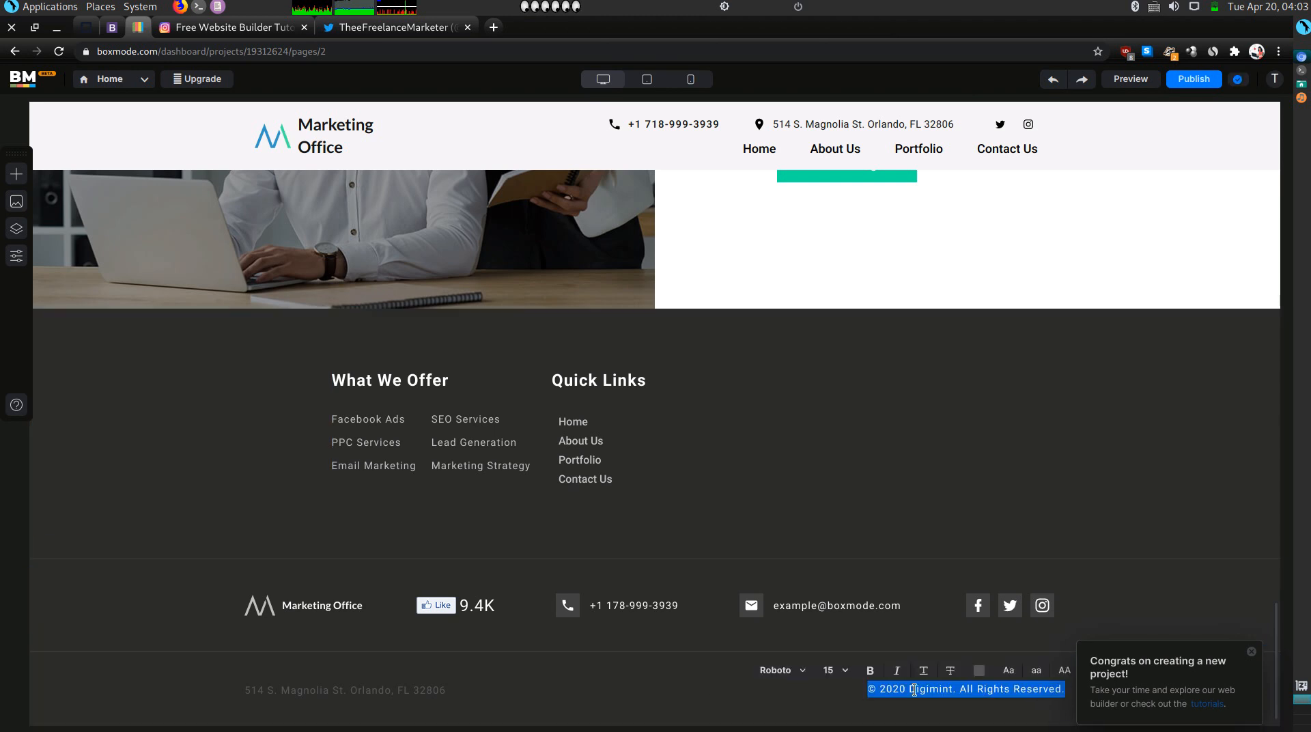
pyautogui.click(915, 690)
pyautogui.press('BackSpace')
pyautogui.write('1')
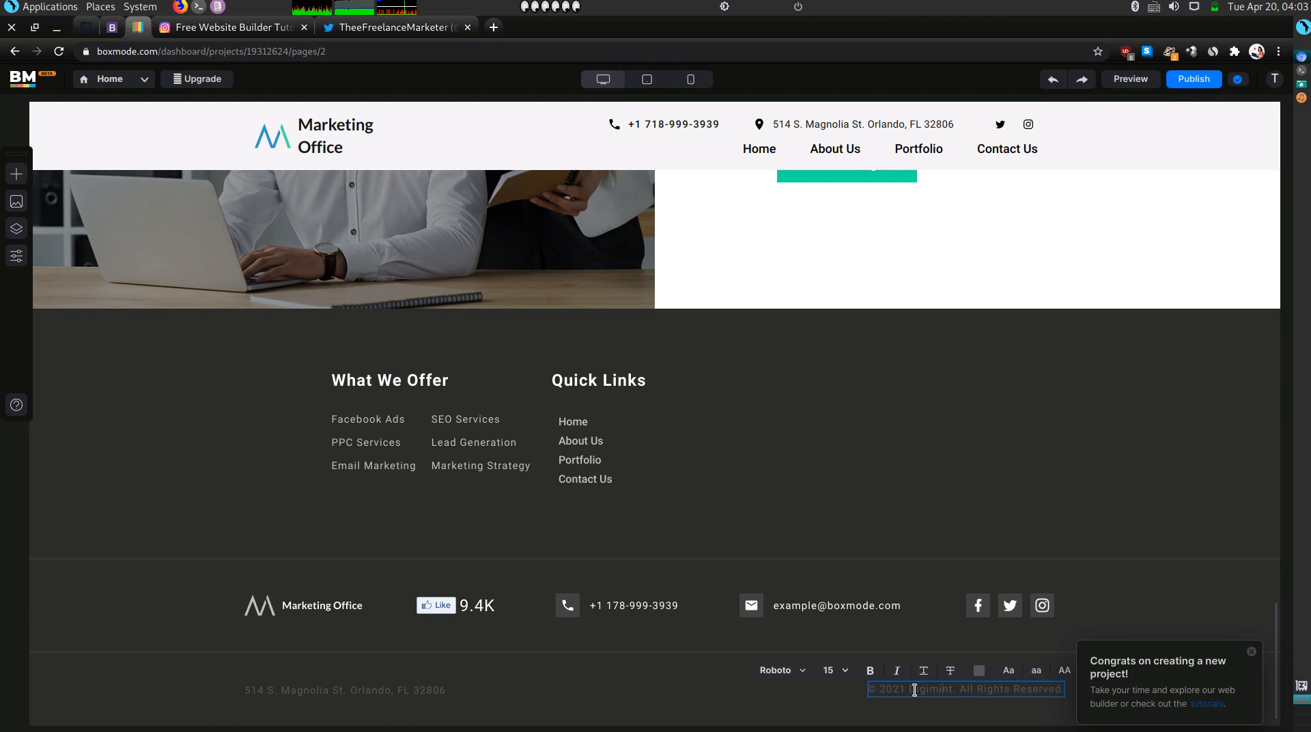
pyautogui.press('BackSpace')
pyautogui.press('BackSpace')
pyautogui.press('BackSpace')
pyautogui.press('BackSpace')
pyautogui.press('BackSpace')
pyautogui.press('BackSpace')
pyautogui.press('BackSpace')
pyautogui.press('BackSpace')
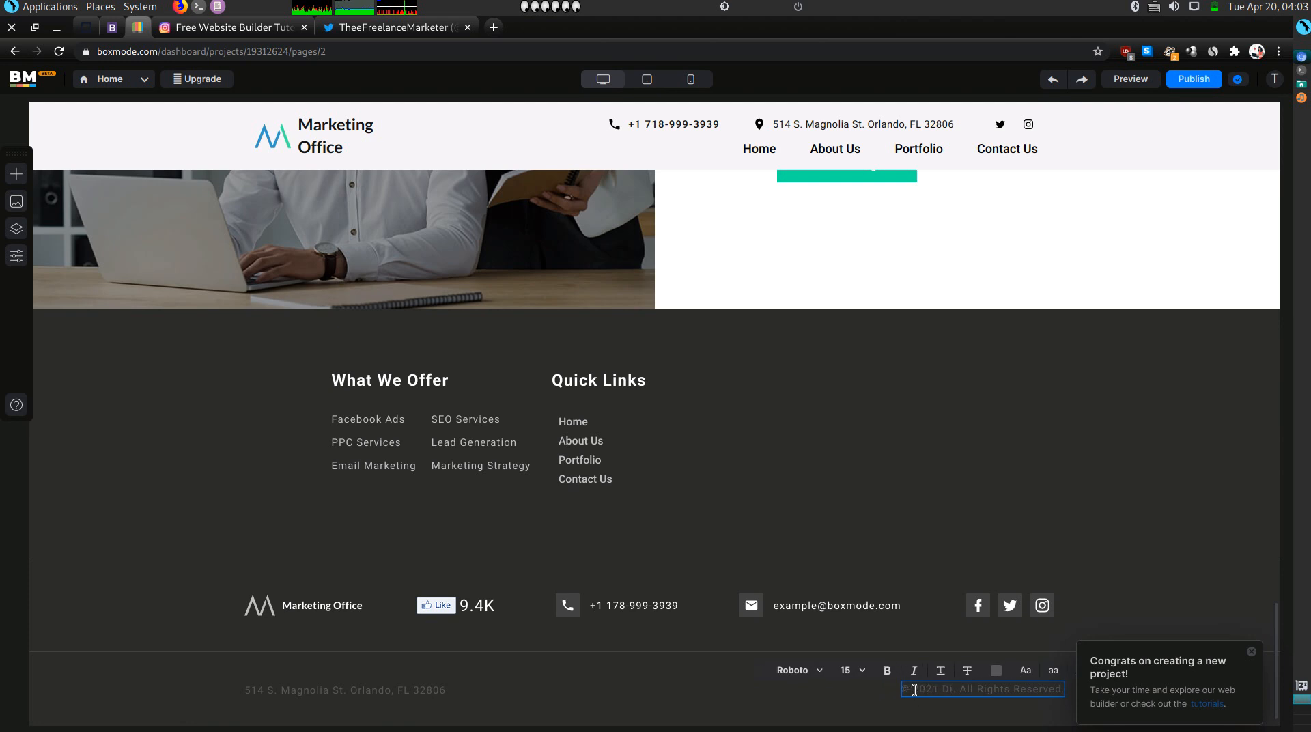
pyautogui.write('Thee Free')
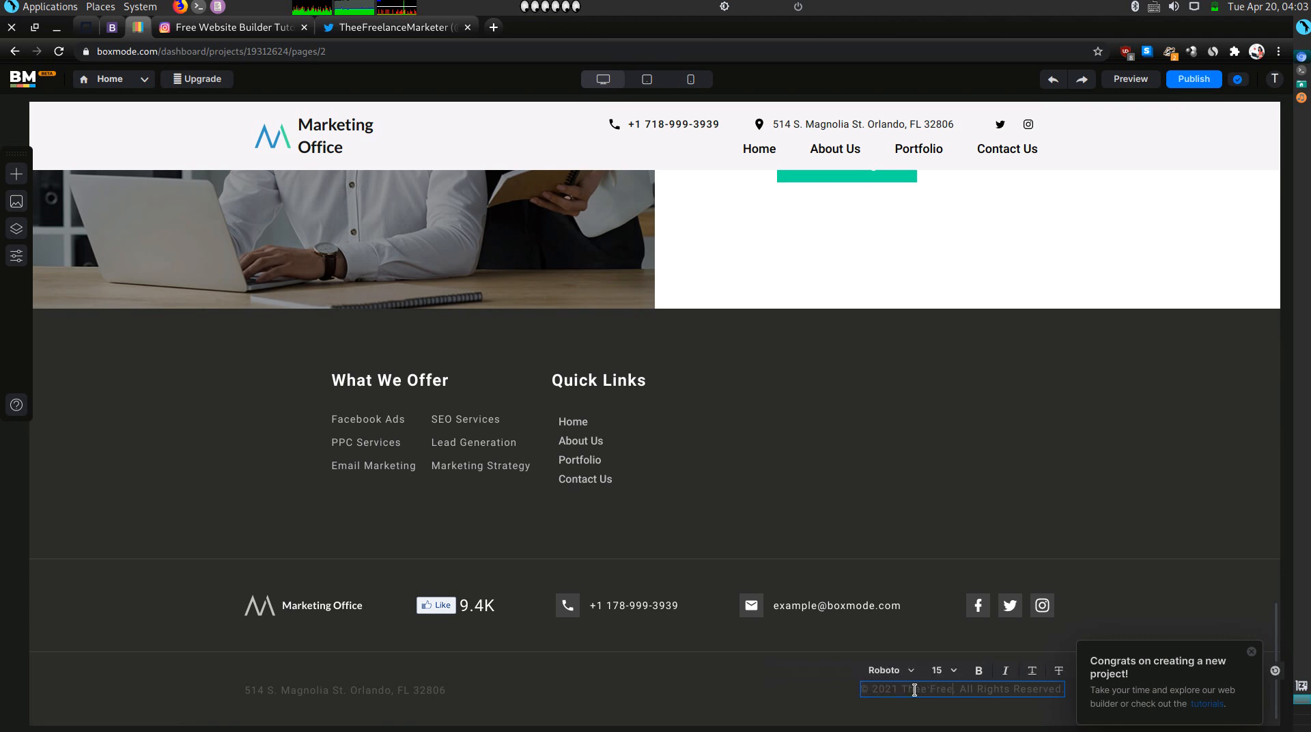
pyautogui.write('lance Vir')
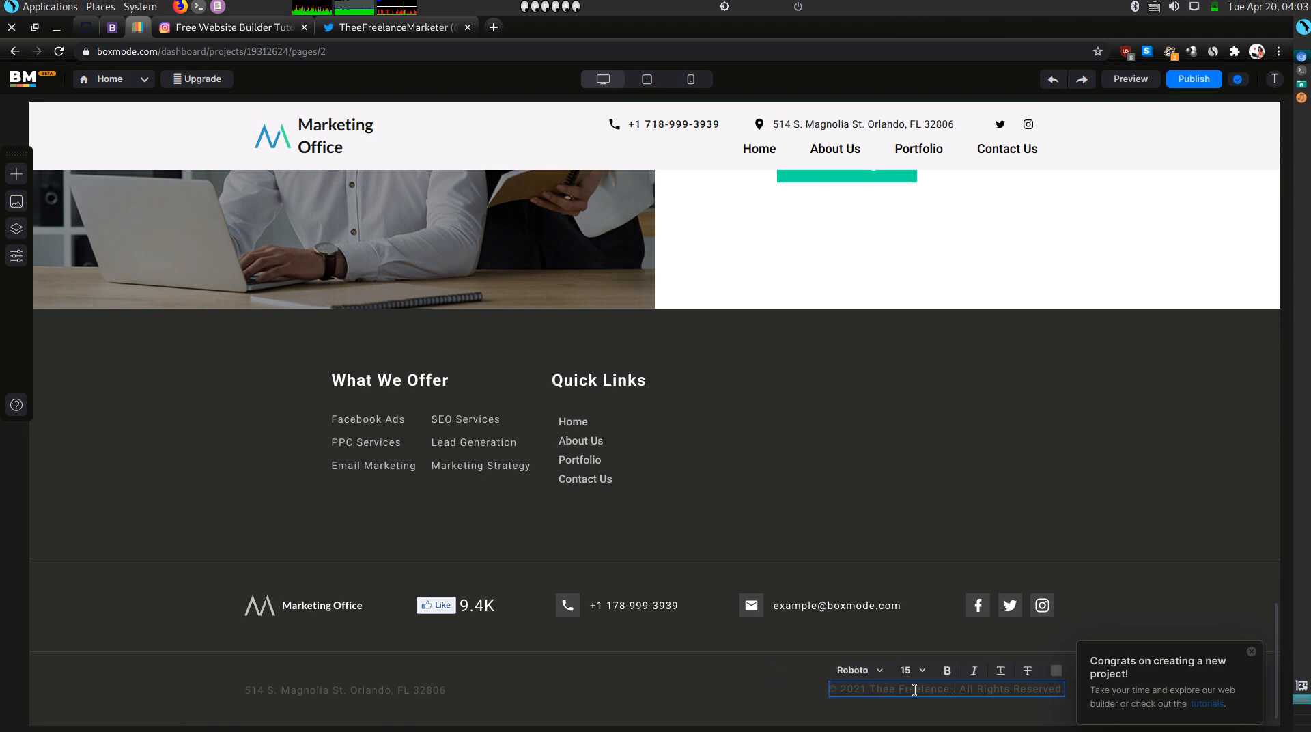
pyautogui.write('tual Ass')
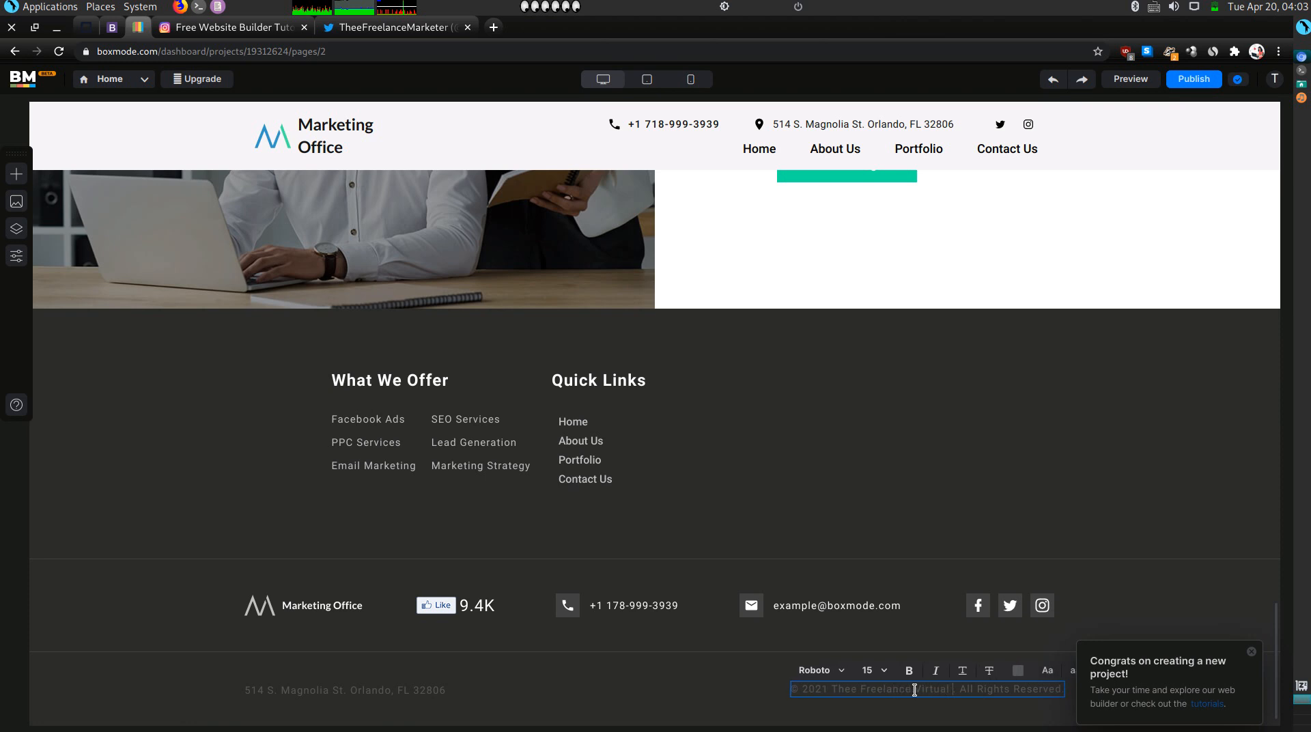
pyautogui.write('istant')
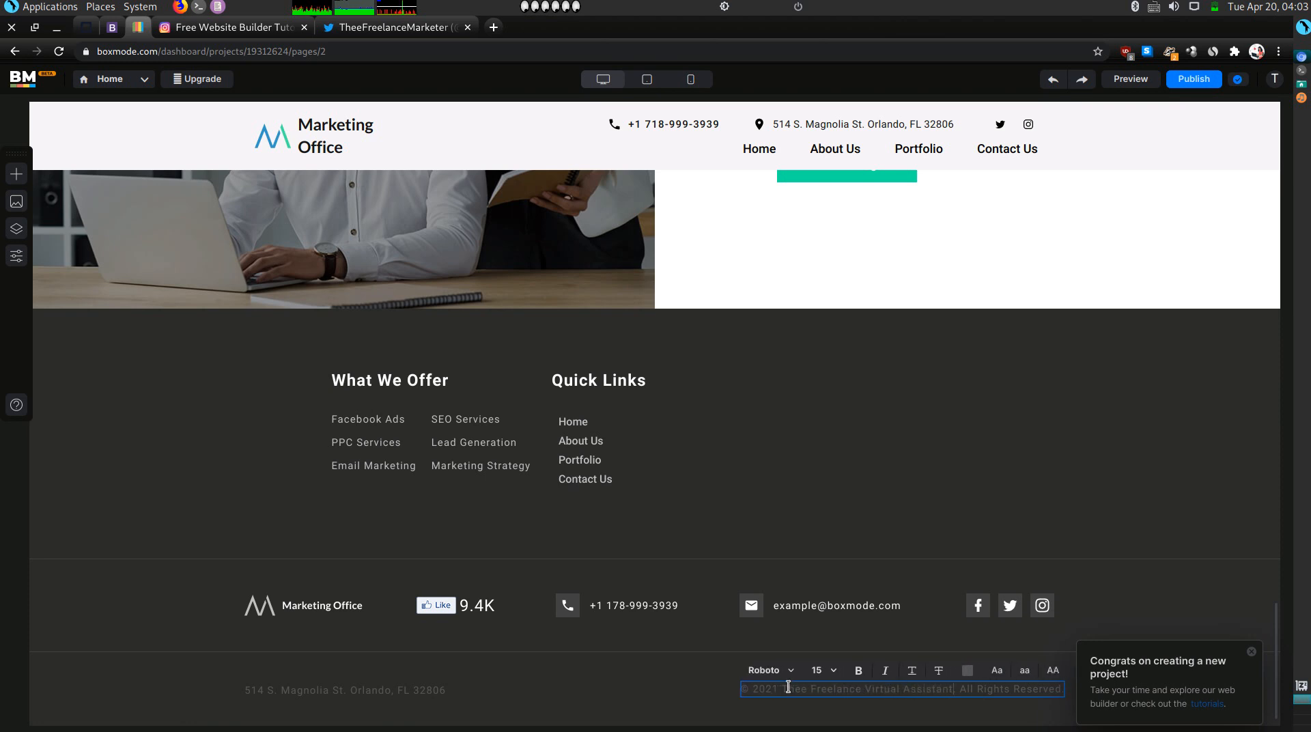
# Raise the footer copyright text's white colour alpha from 20 to 83.
pyautogui.click(966, 669)
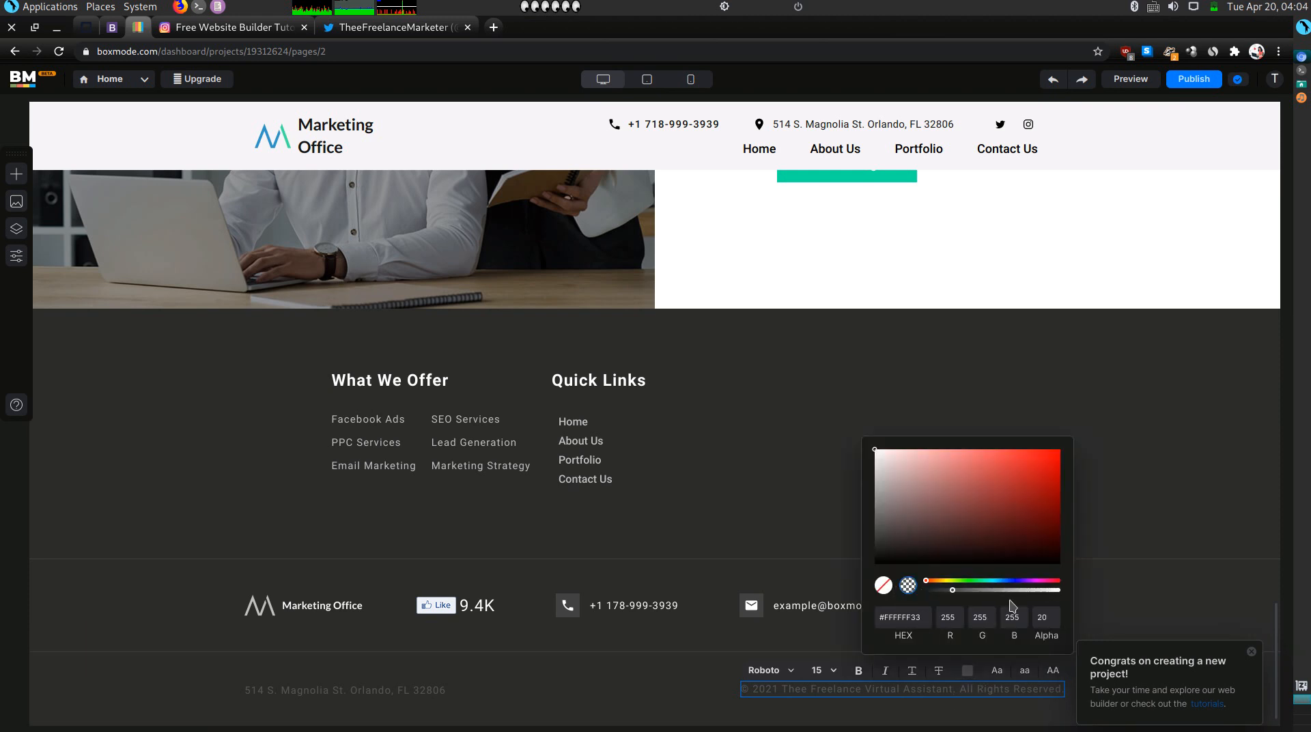
pyautogui.click(1035, 592)
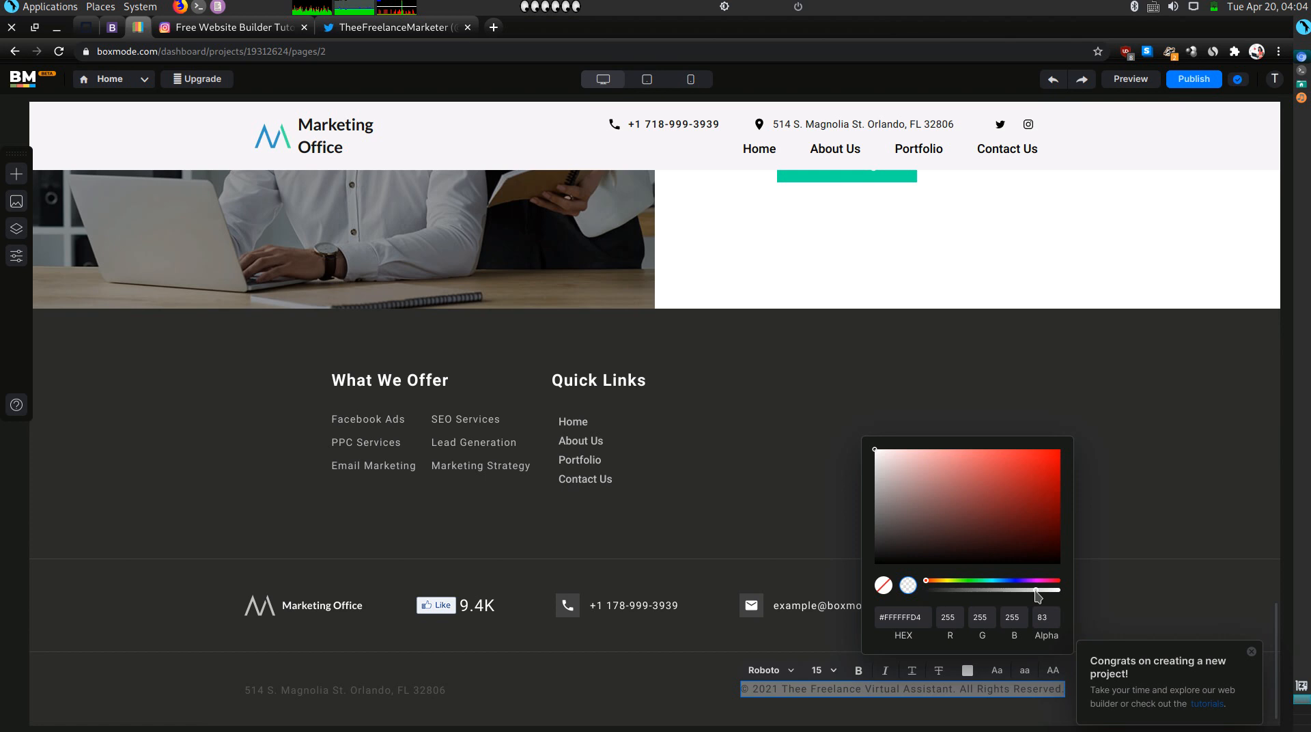
pyautogui.click(657, 625)
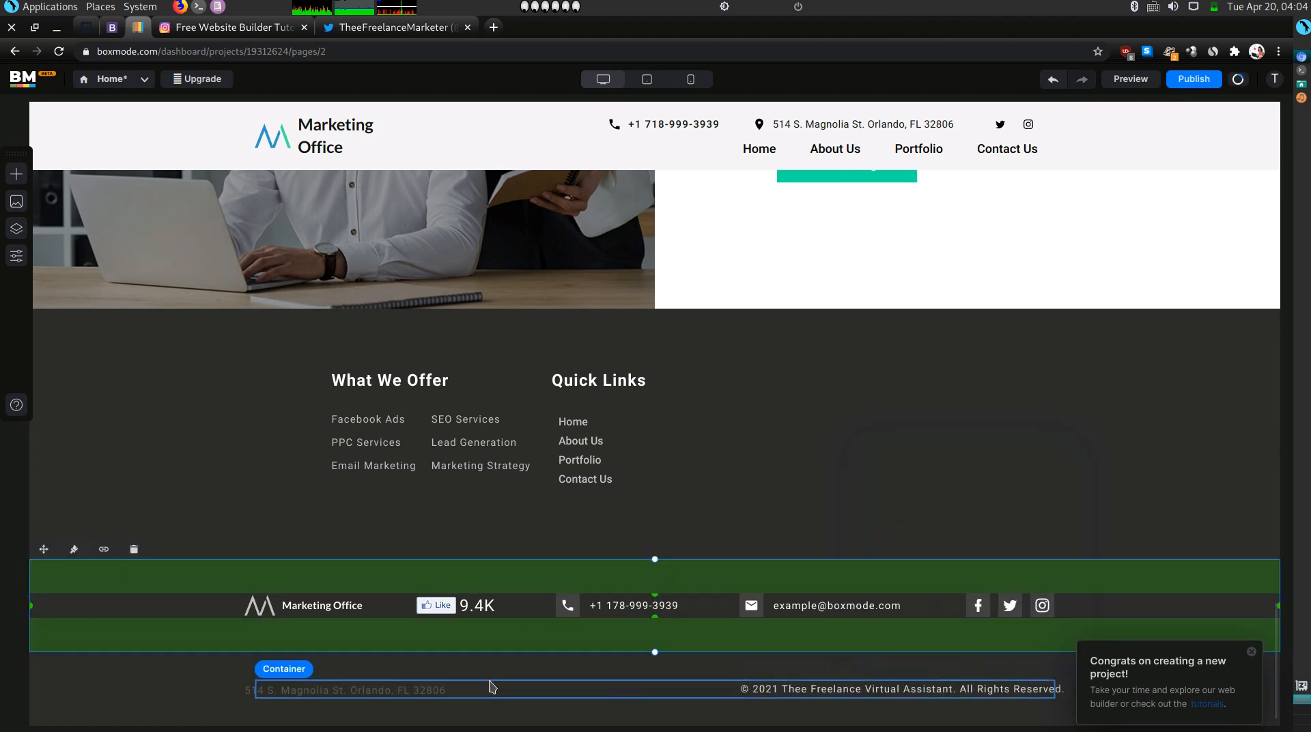
pyautogui.click(492, 686)
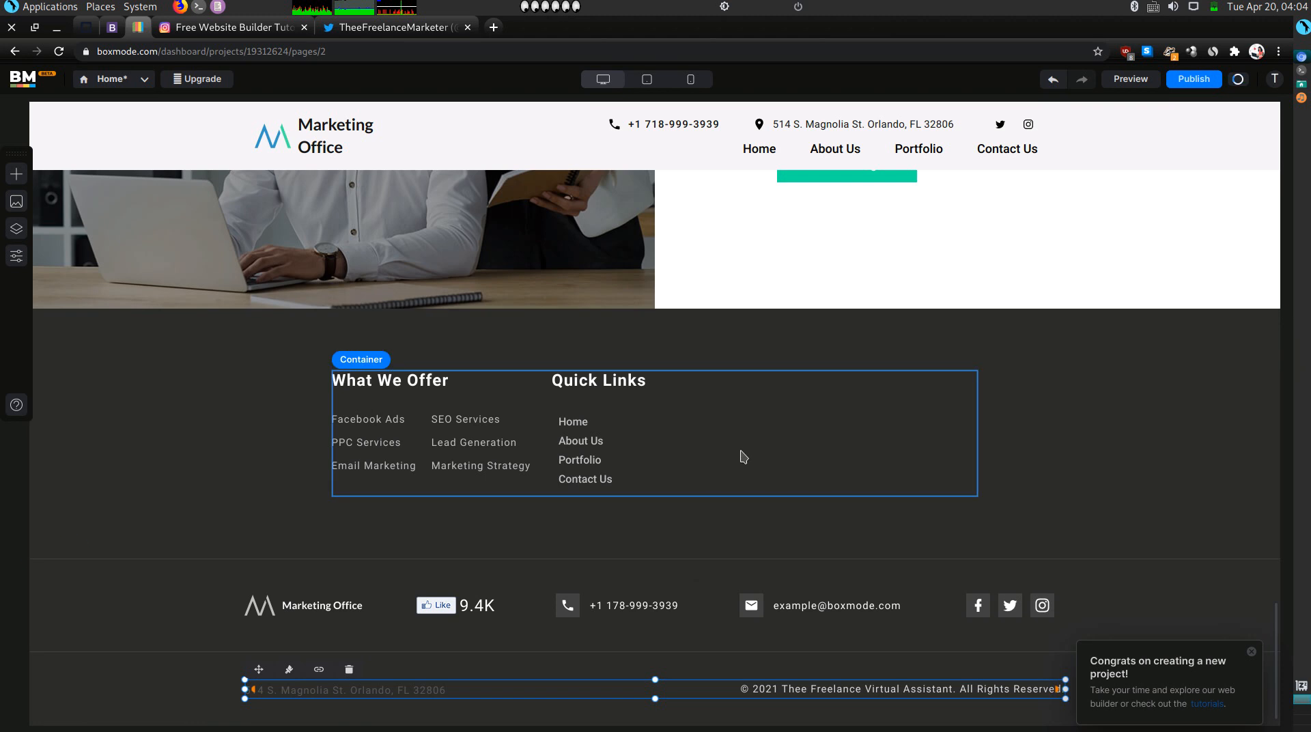
pyautogui.scroll(10, 744, 457)
pyautogui.scroll(-10, 743, 457)
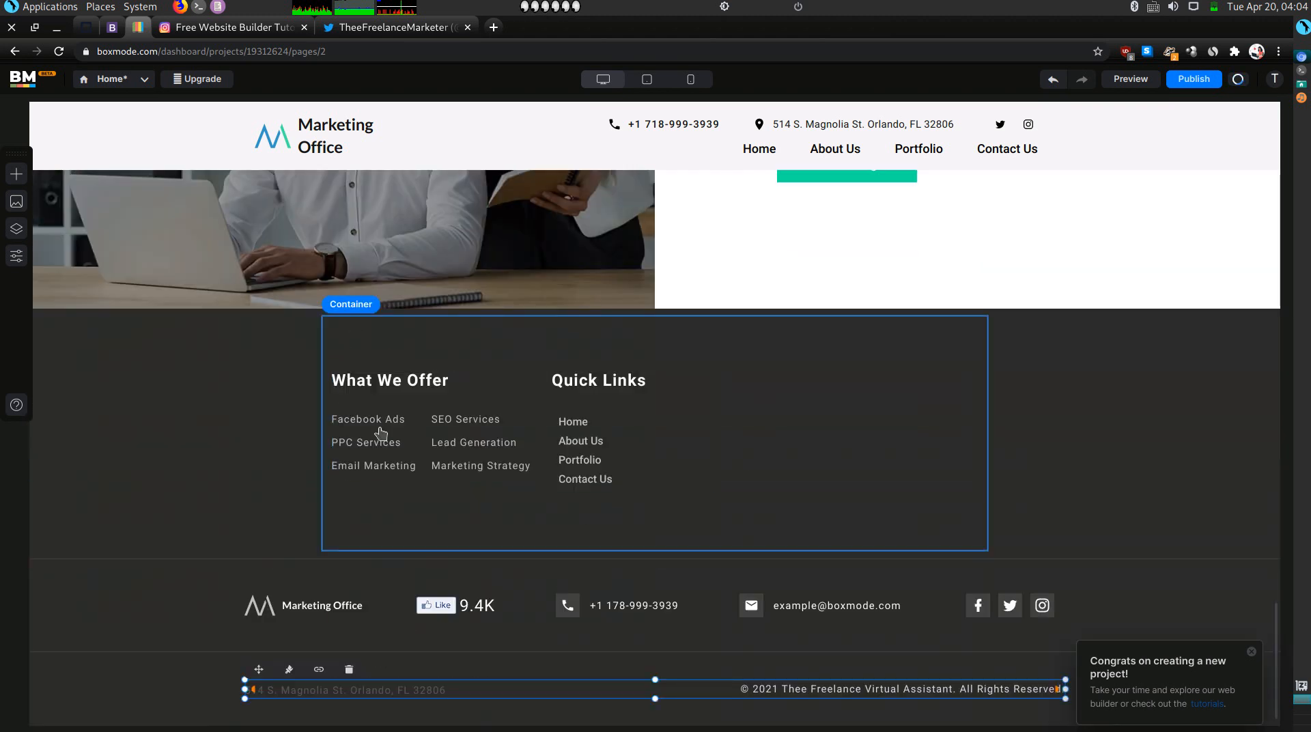
# Rename Facebook Ads to 'Virtual Assistant' and PPC Services to 'Virtual Assistant for Vet Clinics'.
pyautogui.click(417, 421)
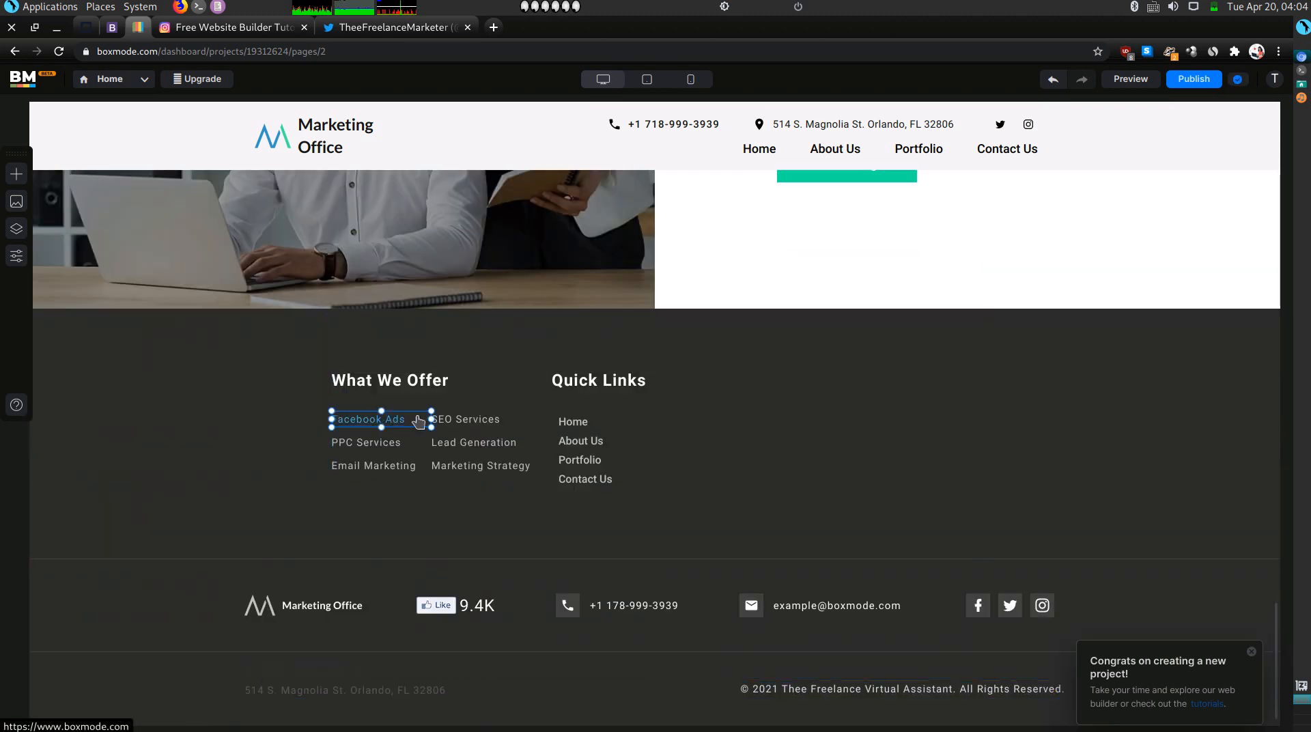
pyautogui.click(418, 421)
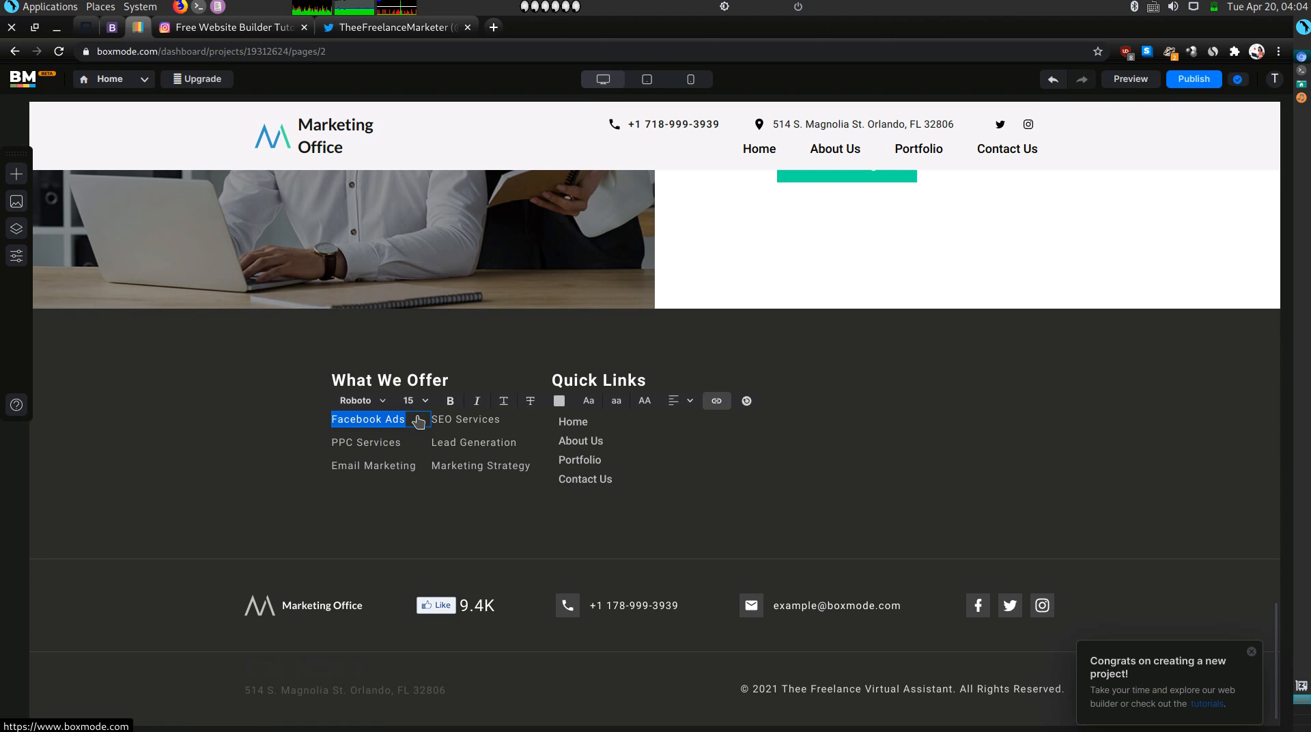
pyautogui.write('Virtual')
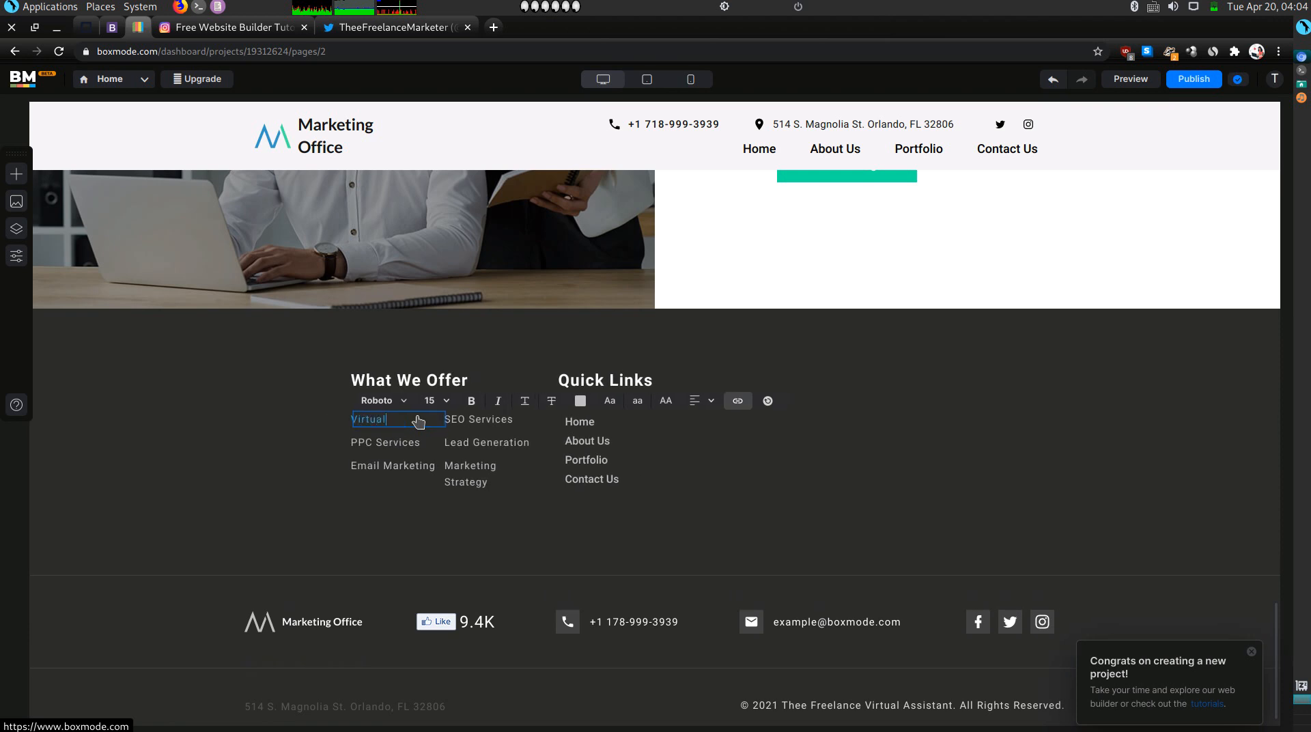
pyautogui.write(' Assistant')
pyautogui.click(375, 445)
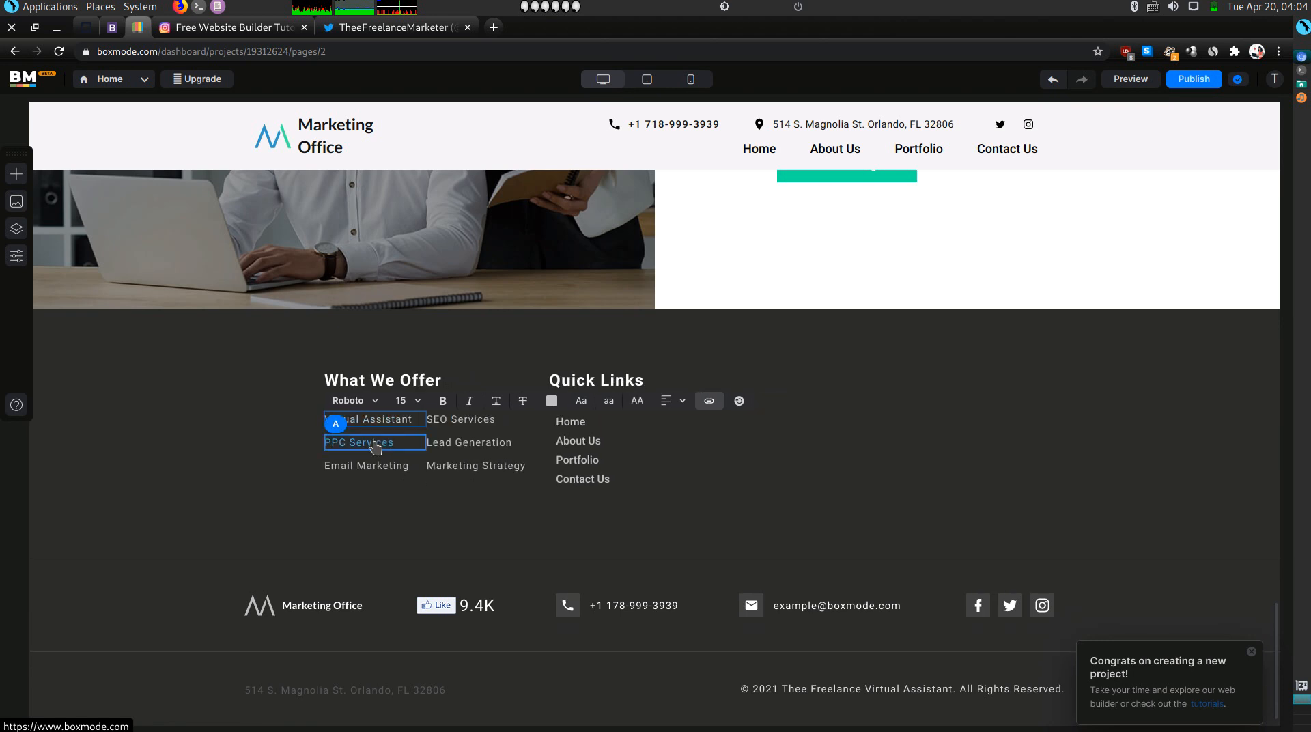
pyautogui.click(375, 447)
pyautogui.moveTo(375, 448); pyautogui.dragTo(375, 456)
pyautogui.doubleClick(395, 448)
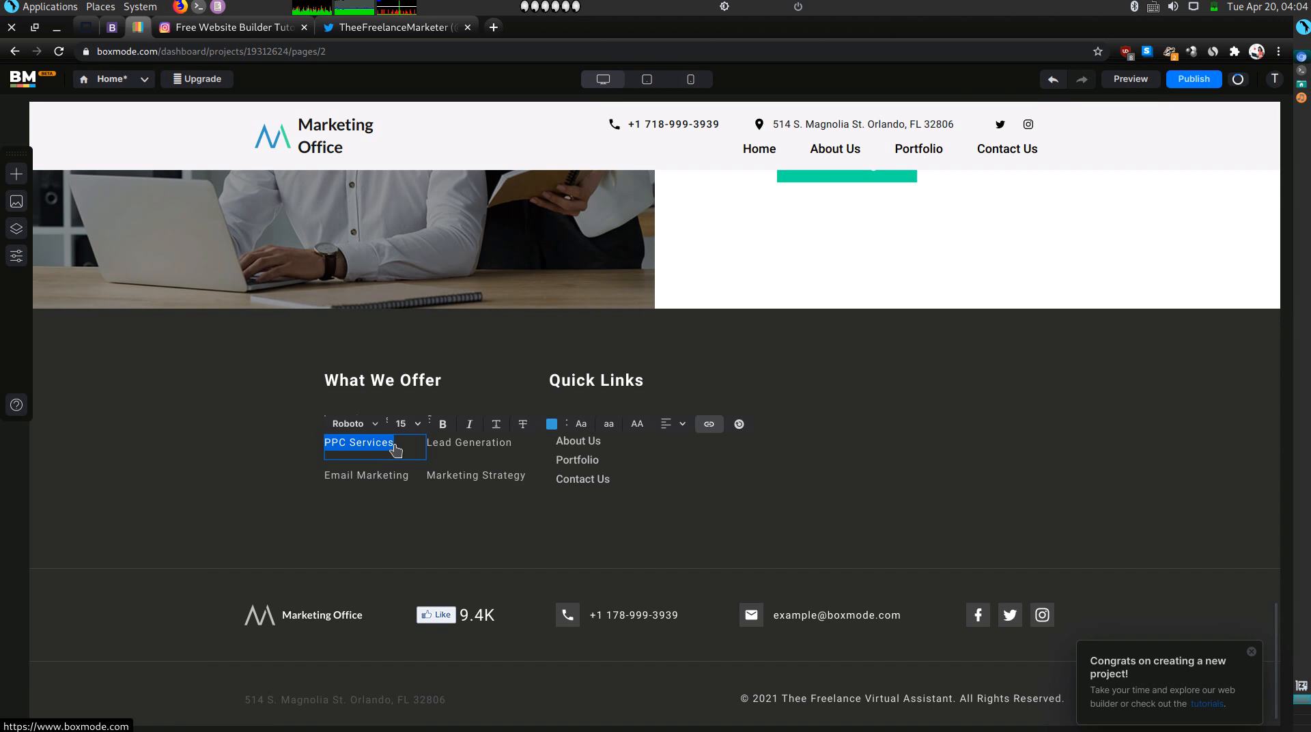
pyautogui.write('Vir')
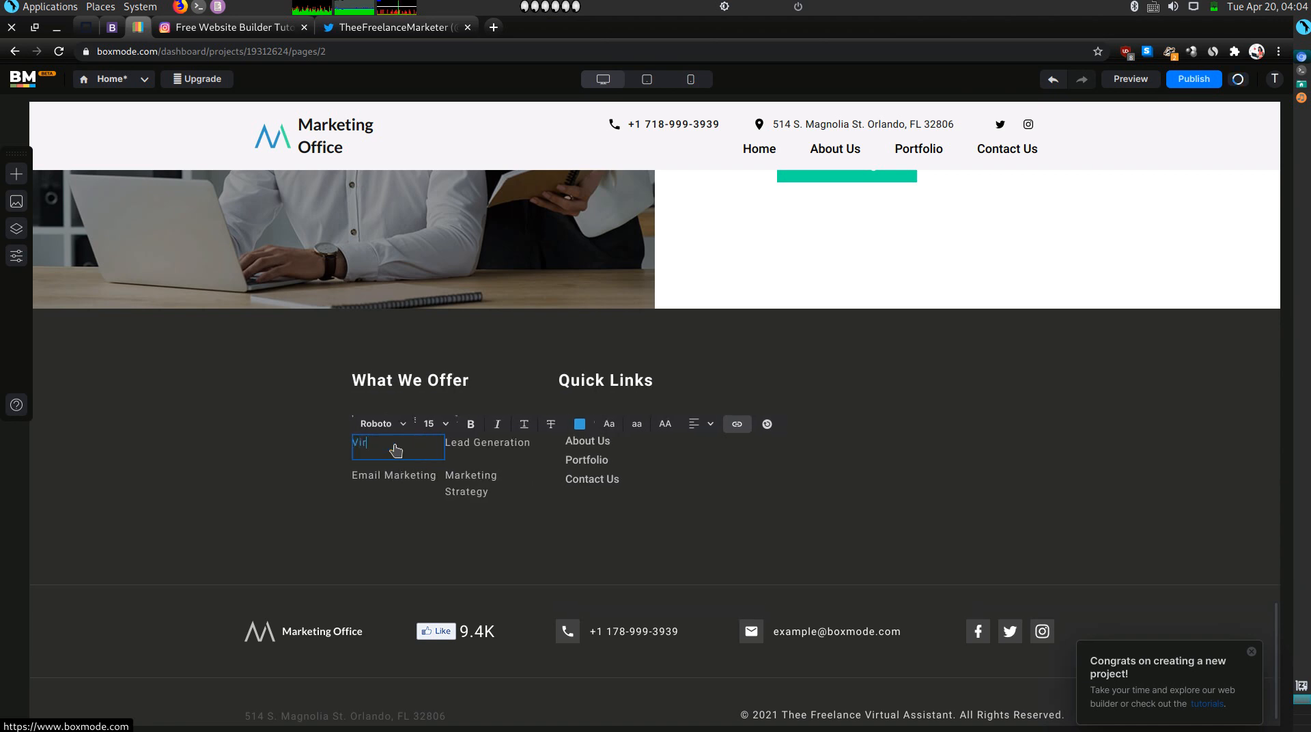
pyautogui.write('tual Ass')
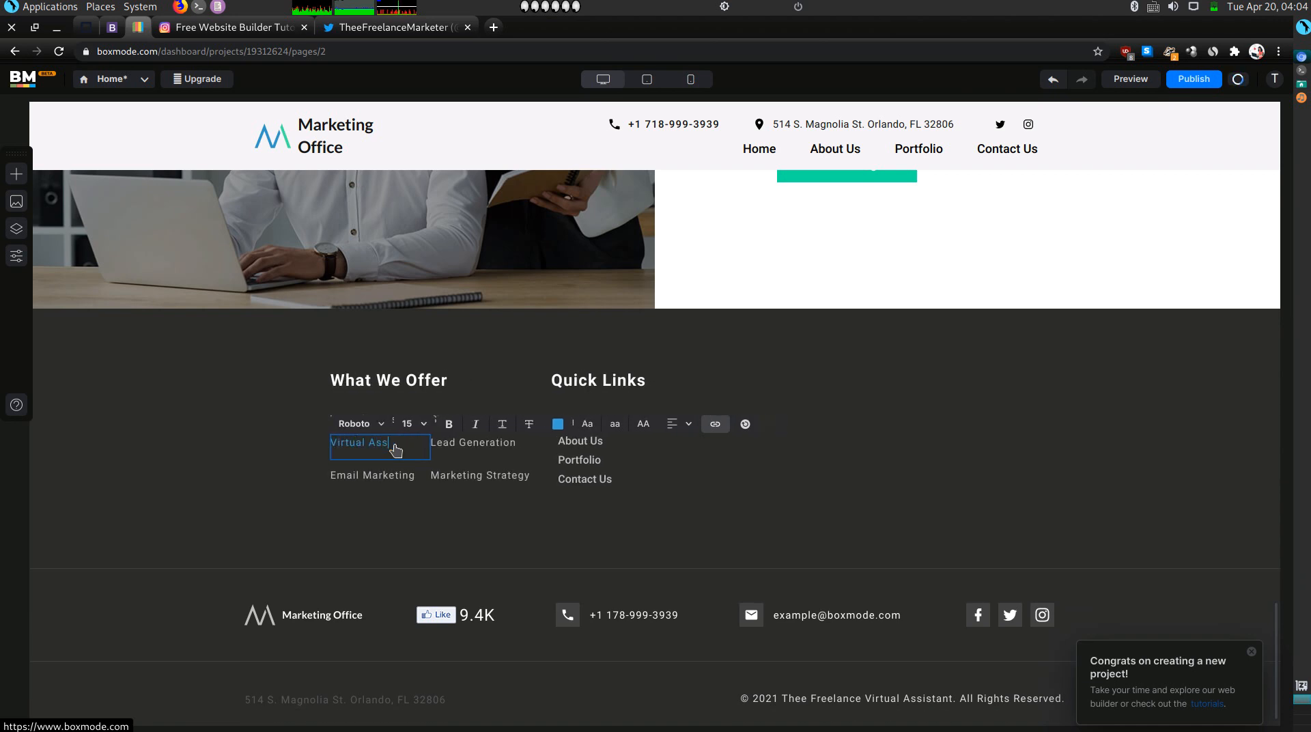
pyautogui.write('i')
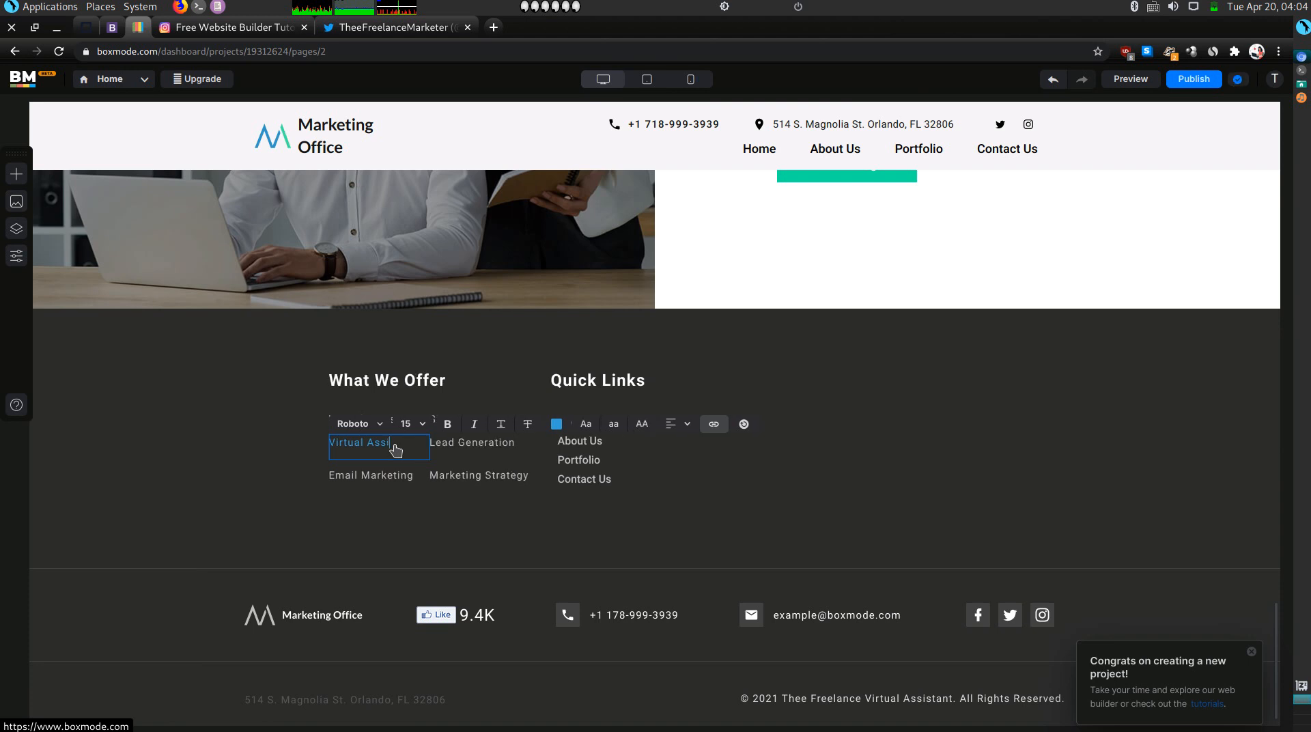
pyautogui.write('stant for V')
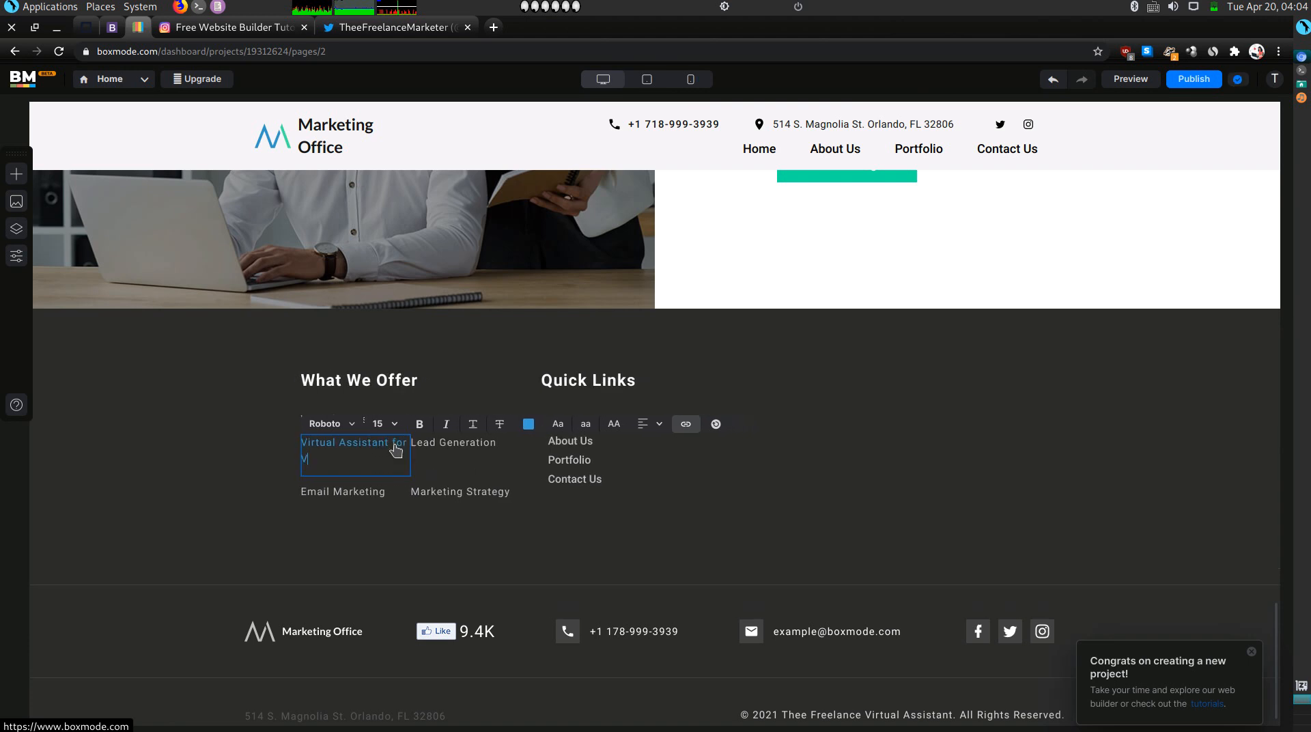
pyautogui.write('et Clinics')
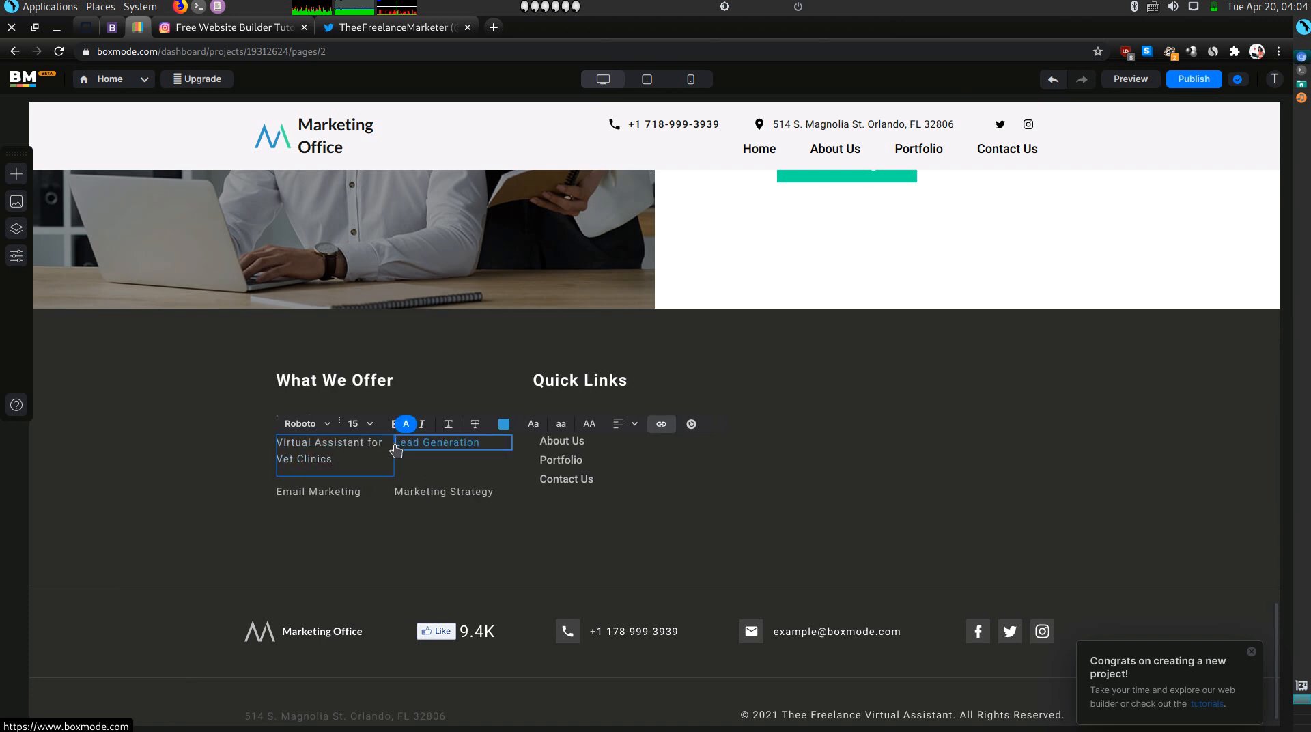
# Begin editing the Email Marketing link and check the Olitt services page for reference names.
pyautogui.click(350, 492)
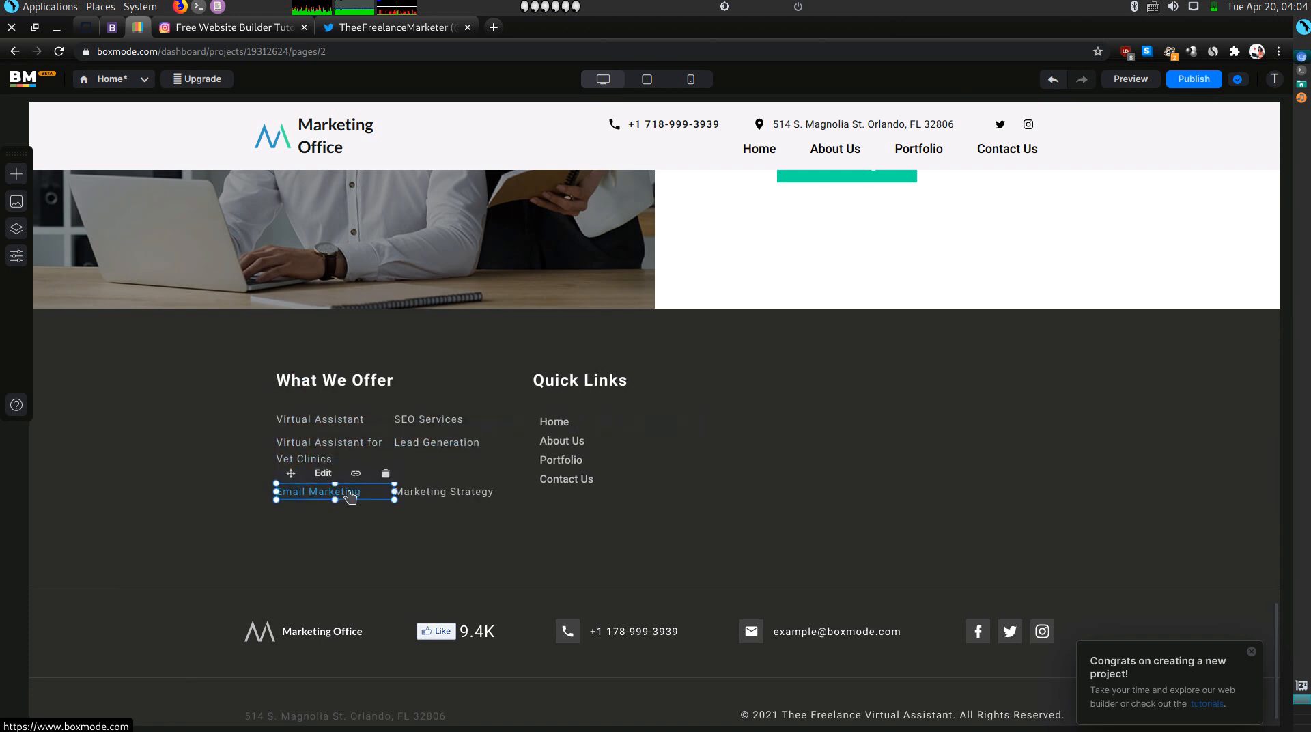
pyautogui.doubleClick(350, 493)
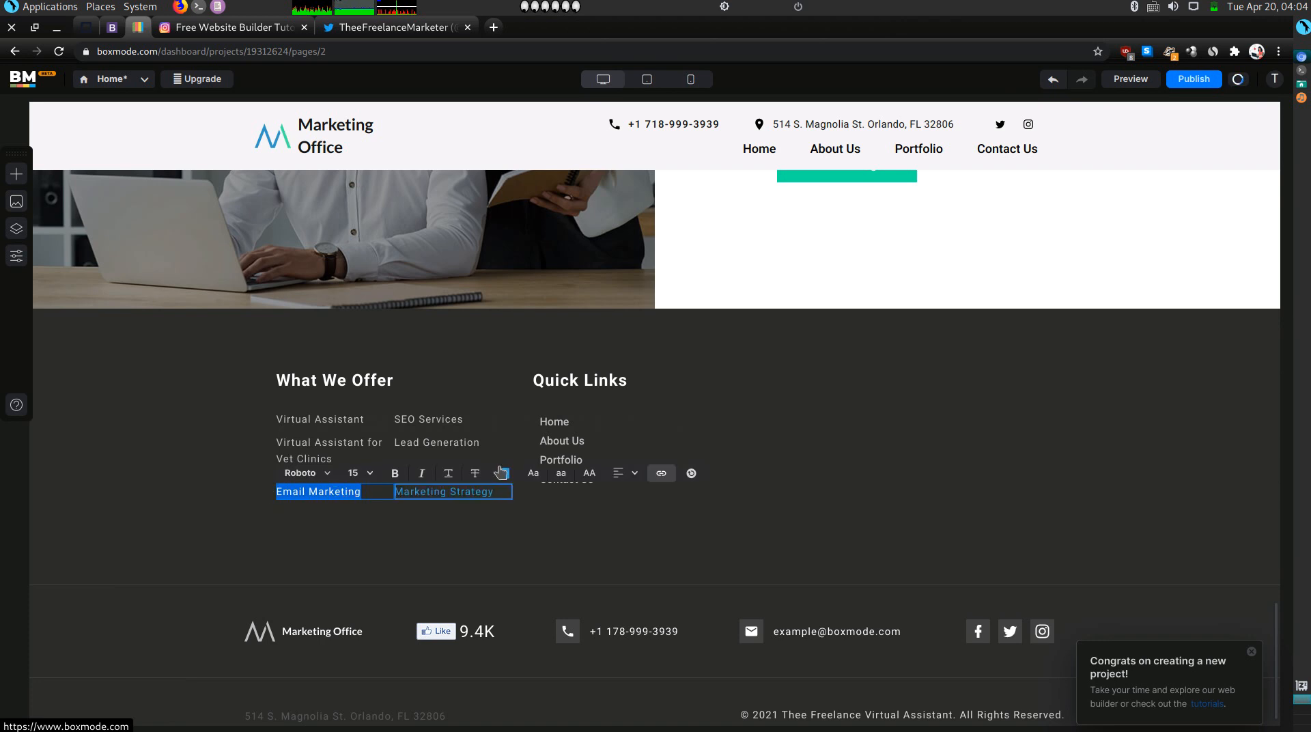
pyautogui.click(109, 31)
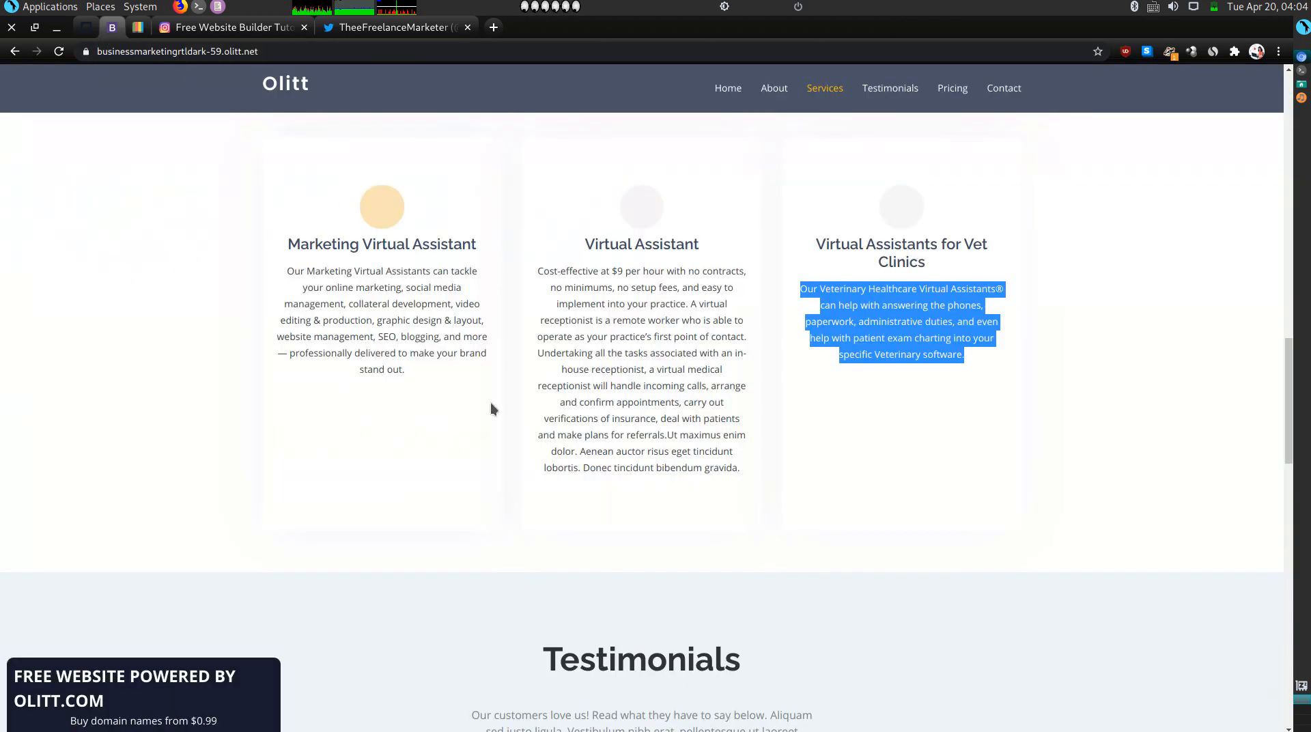
pyautogui.scroll(3, 406, 463)
pyautogui.scroll(5, 405, 463)
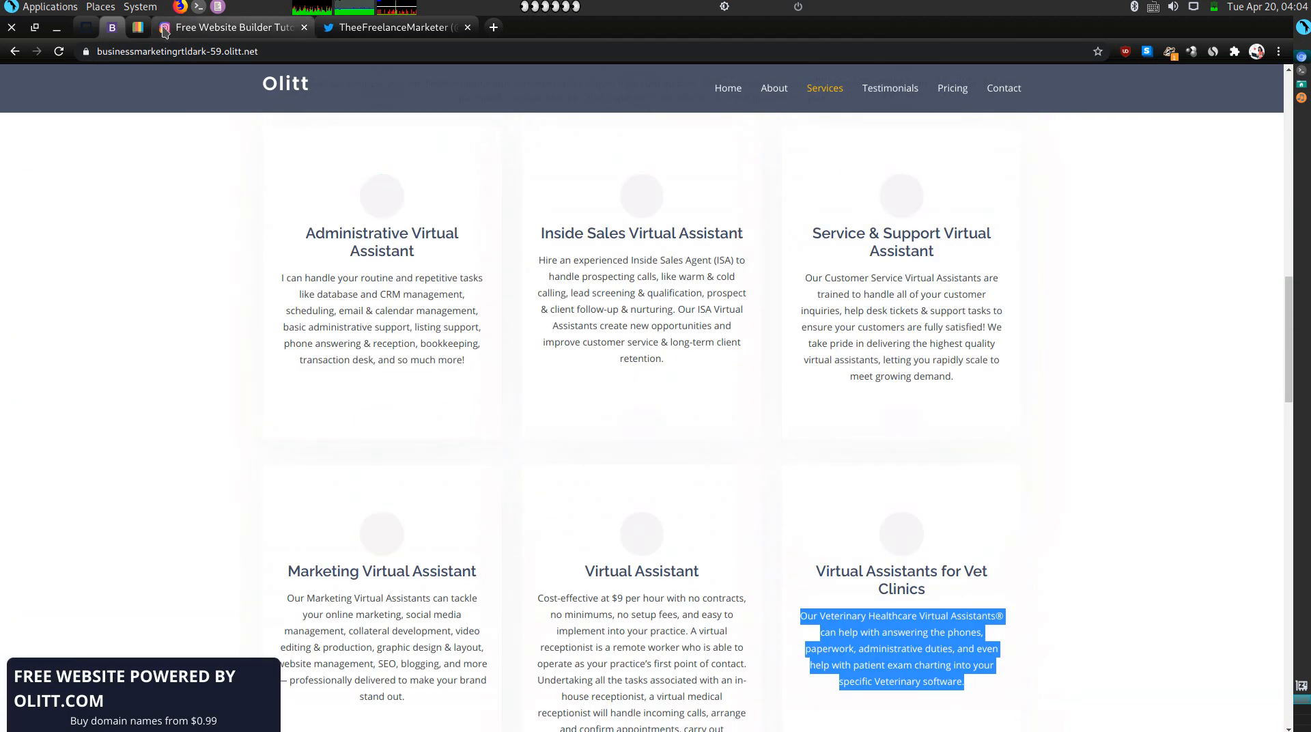
pyautogui.click(138, 27)
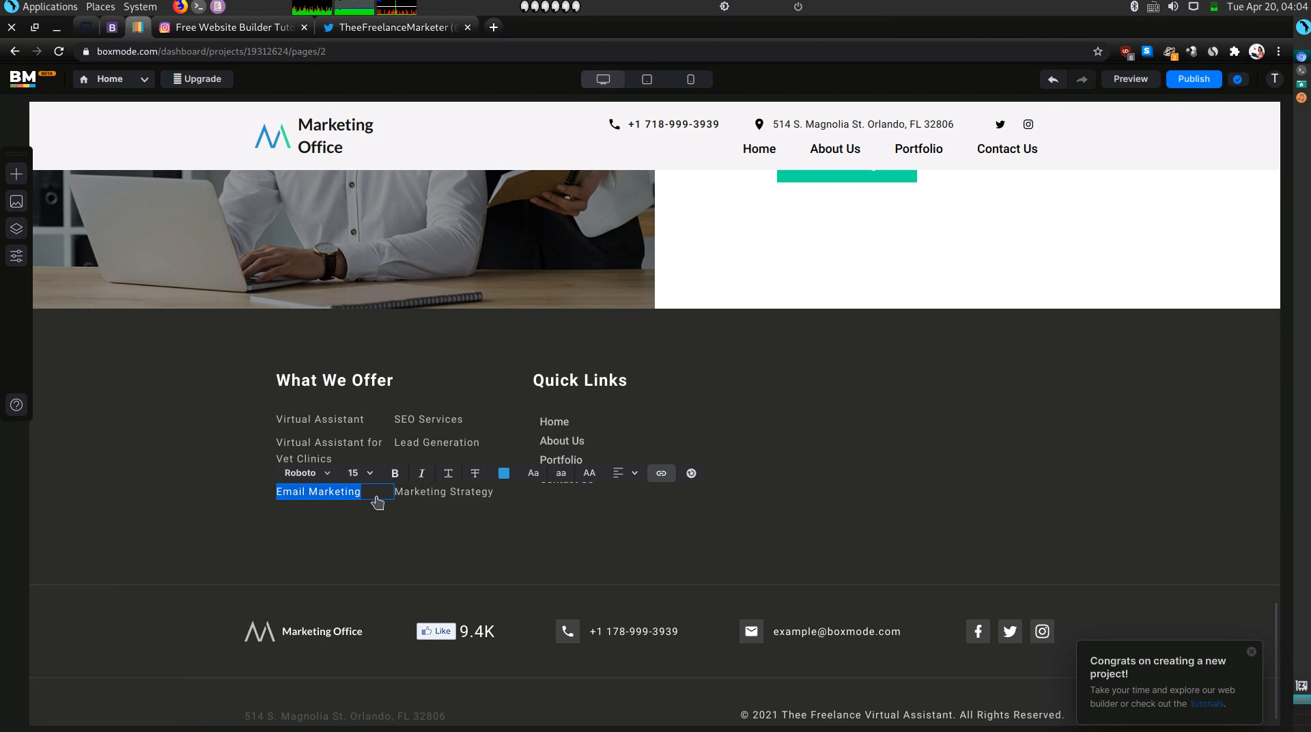
# Rename the Email Marketing link to 'Marketing Virtual Assistant', fixing the typo.
pyautogui.write('Marke')
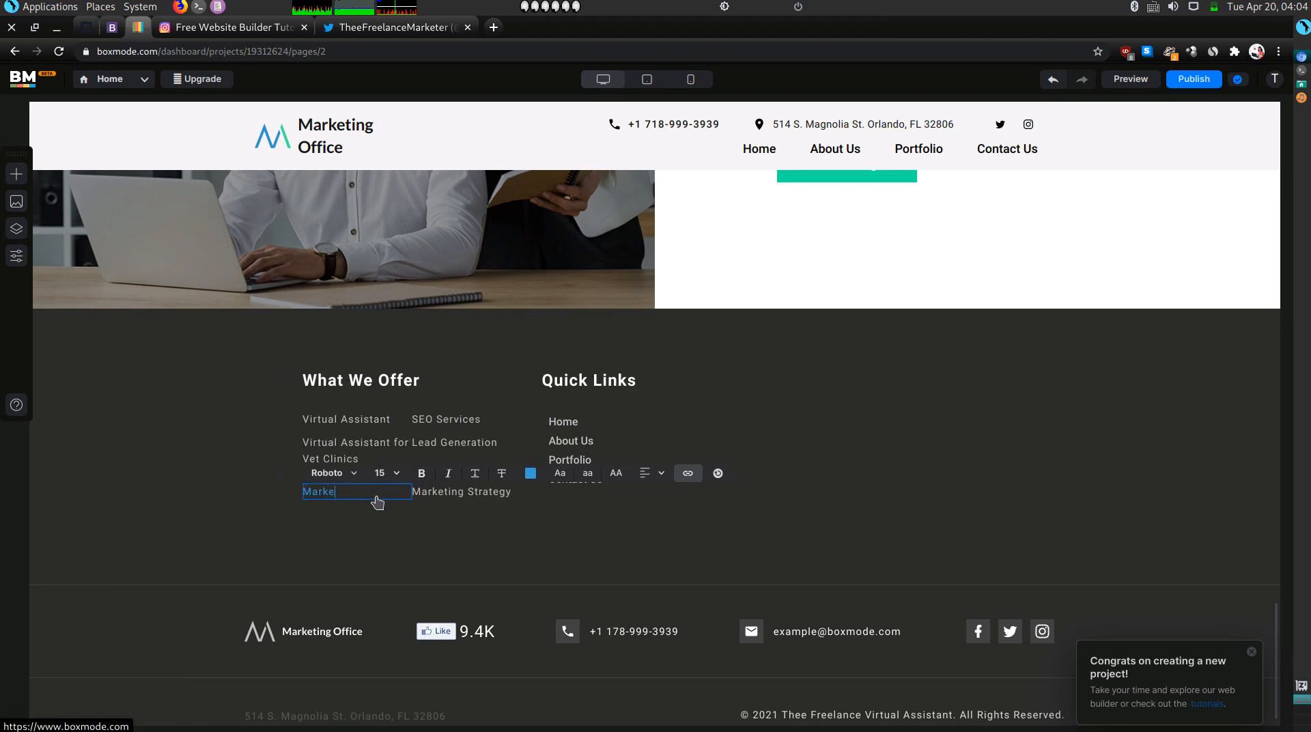
pyautogui.write('ting Virtua')
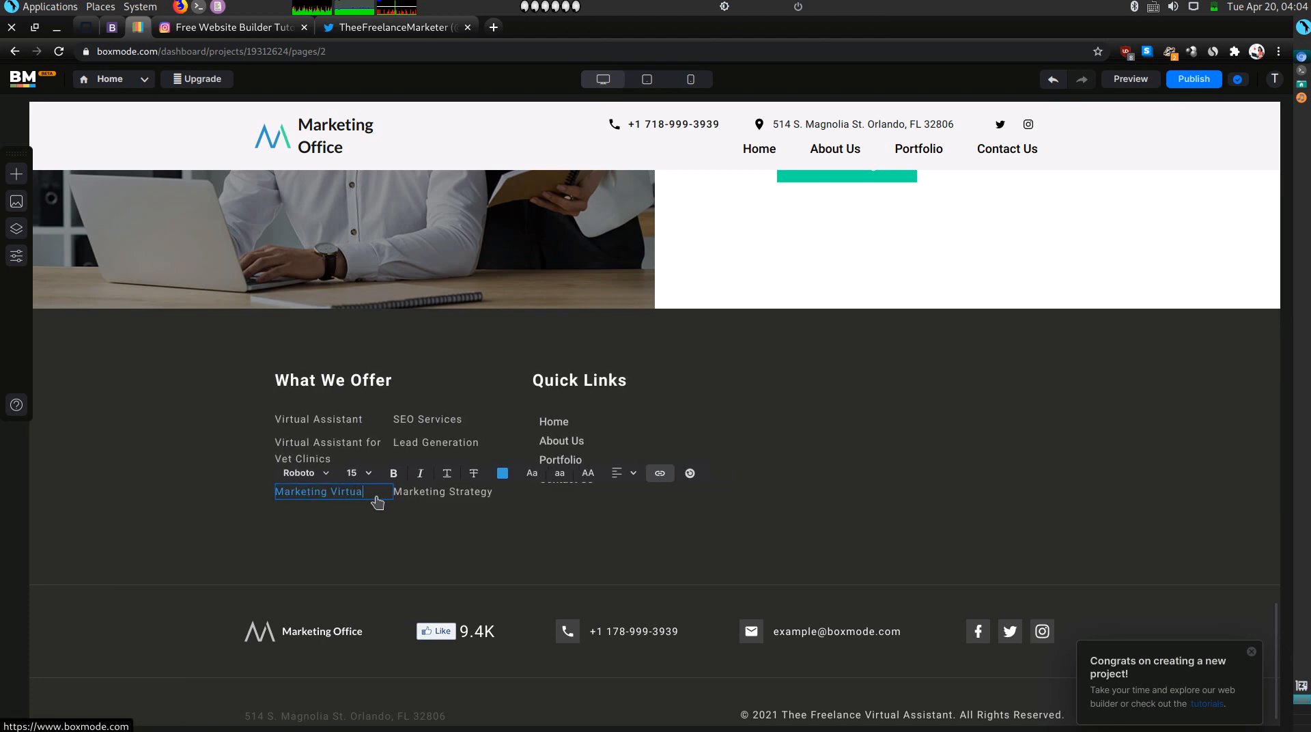
pyautogui.write('l Assistn')
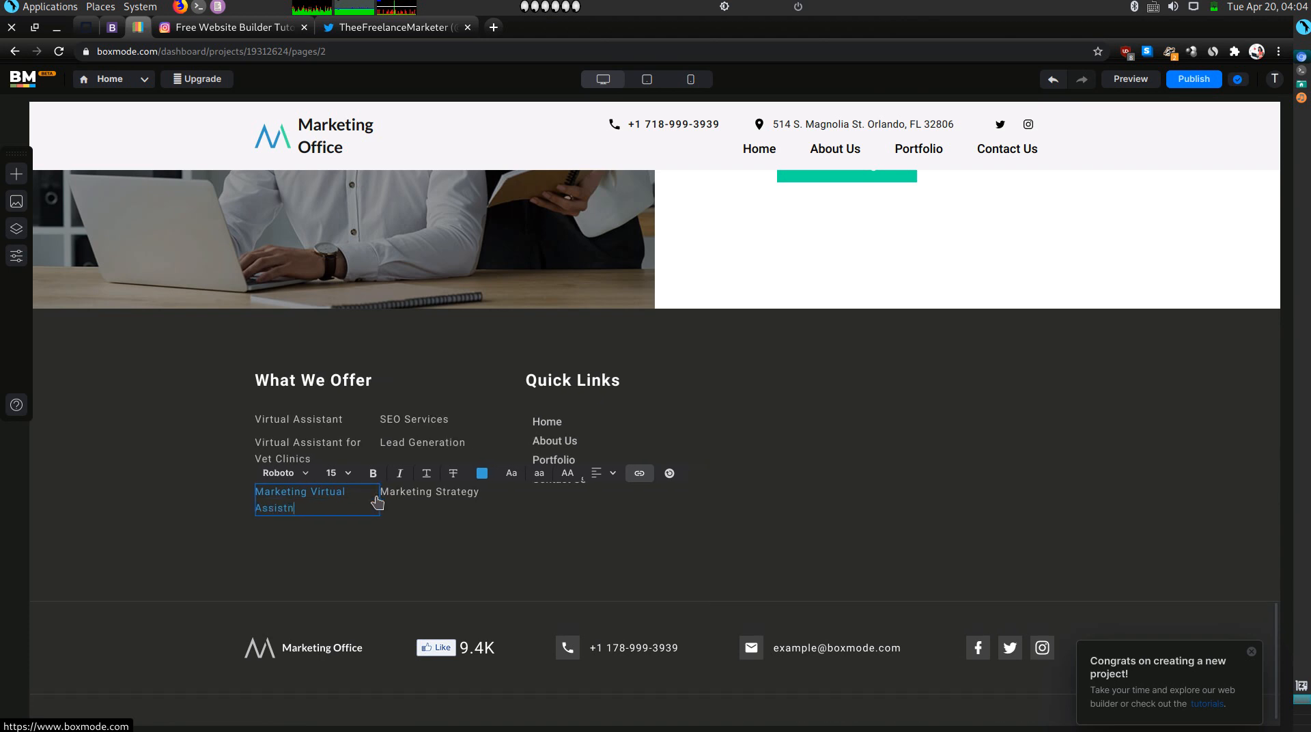
pyautogui.write('a')
pyautogui.press('BackSpace')
pyautogui.press('BackSpace')
pyautogui.write('a')
# Replace the SEO Services link text with 'Inside Sales Marketing Vi…'.
pyautogui.click(428, 424)
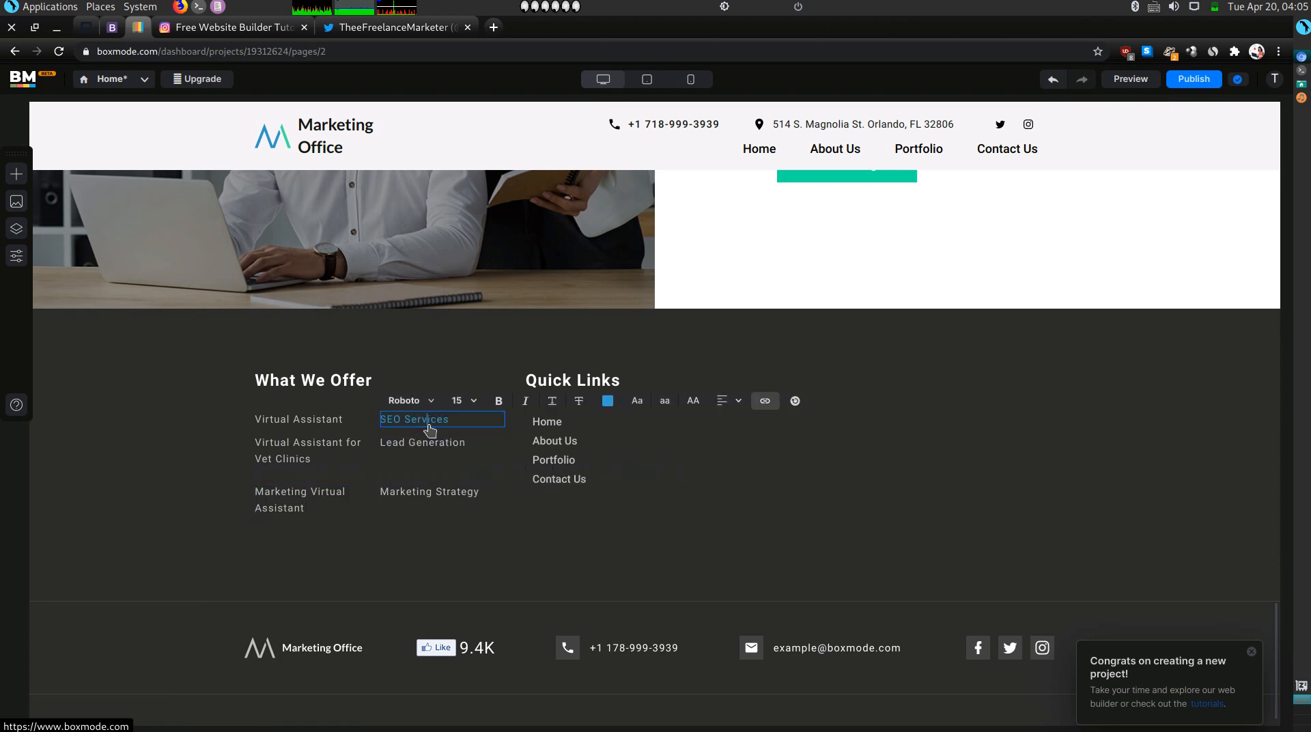
pyautogui.tripleClick(429, 426)
pyautogui.write('Inside ')
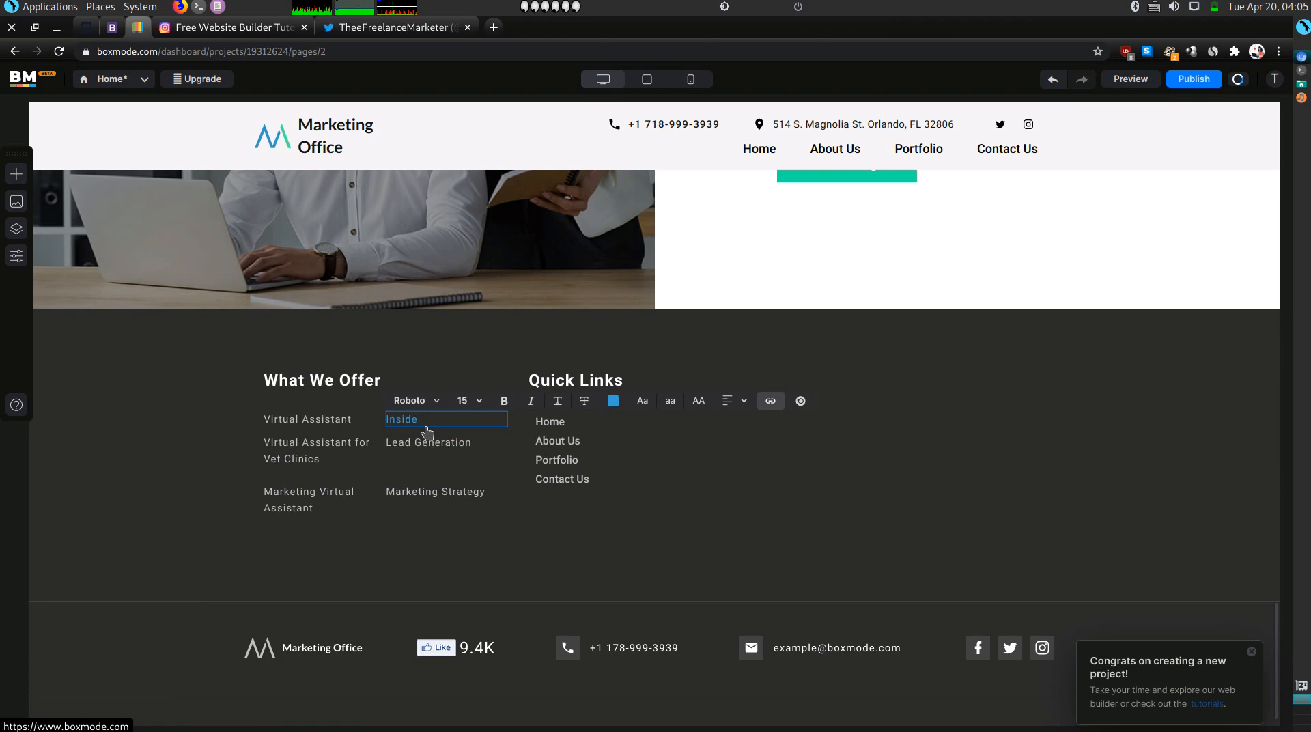
pyautogui.write('Sales')
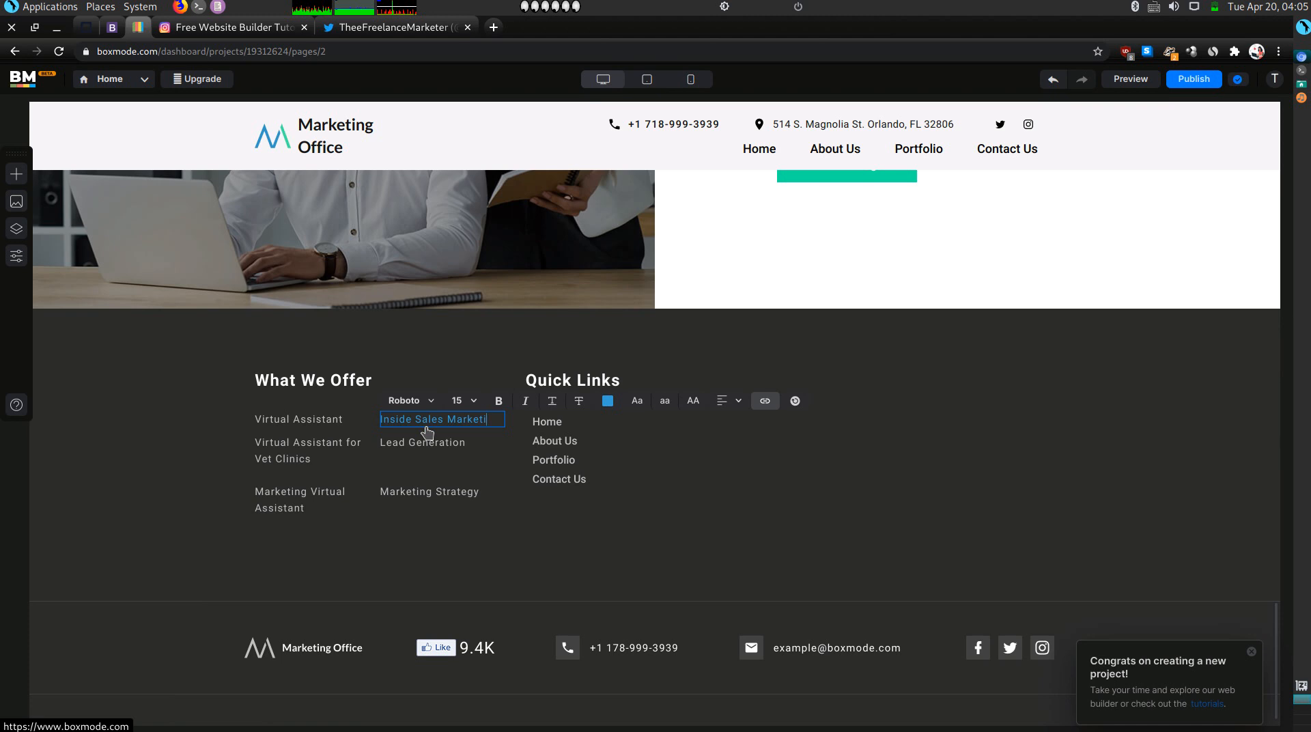
pyautogui.write('Marketing Virtu')
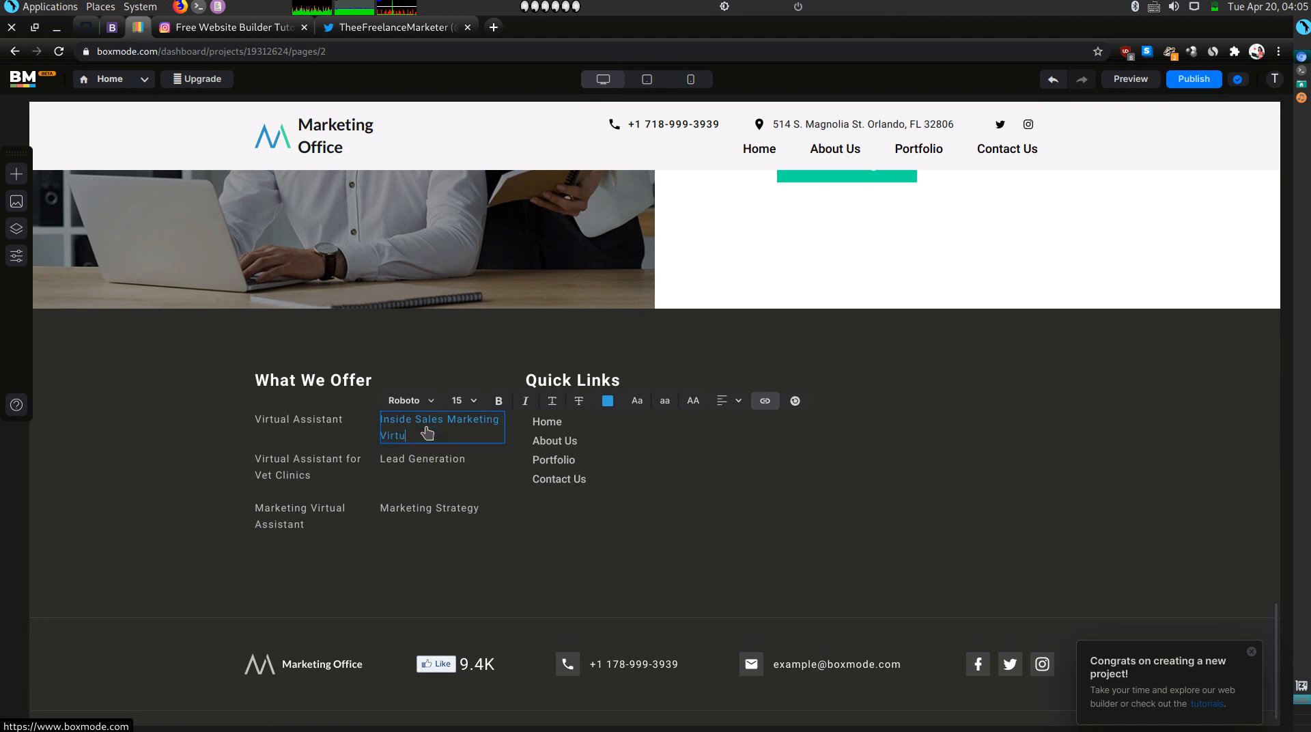
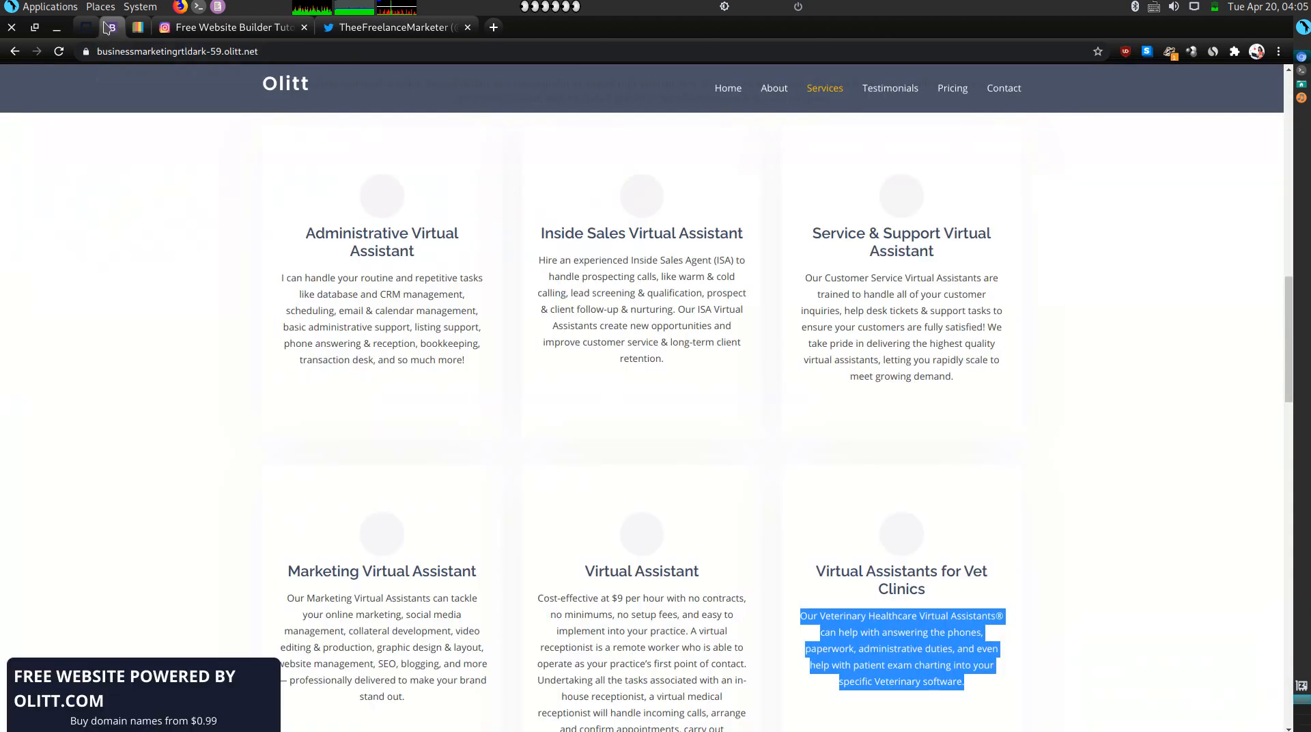
# Rename the footer's Lead Generation entry to 'Service and Support Virtual Assistant'.
pyautogui.click(113, 28)
pyautogui.click(138, 27)
pyautogui.doubleClick(463, 459)
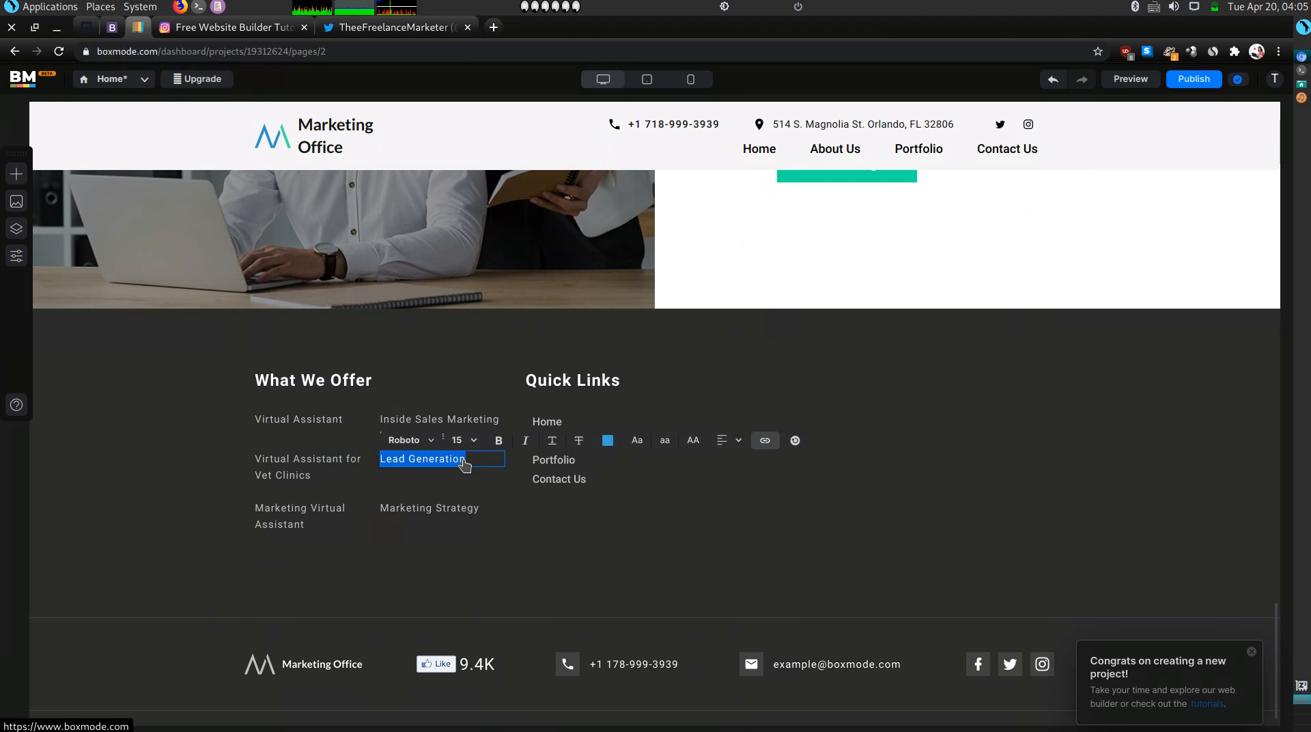
pyautogui.write('Service and Supp')
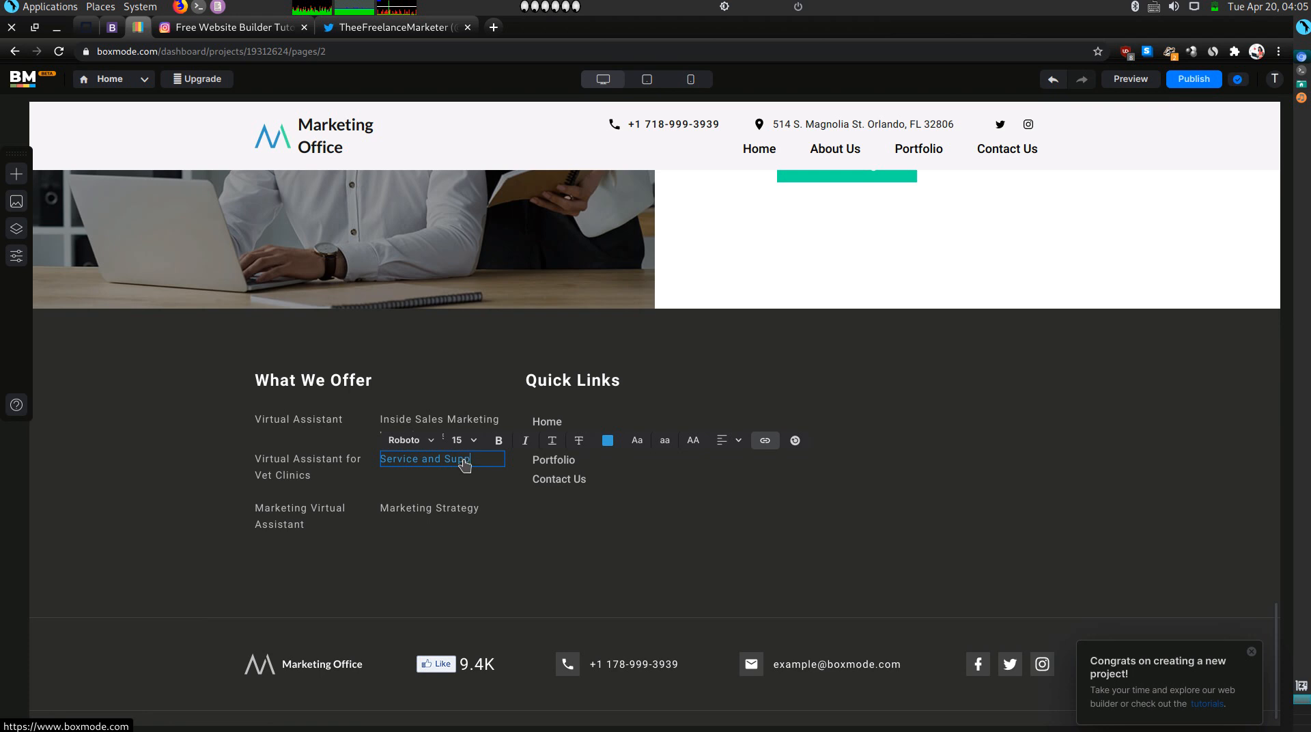
pyautogui.write('ort Virtual Assistant')
# Rename the Marketing Strategy footer entry to 'Administrative Virtual Assistant' and check its link settings.
pyautogui.click(423, 512)
pyautogui.doubleClick(424, 512)
pyautogui.write('Administrat')
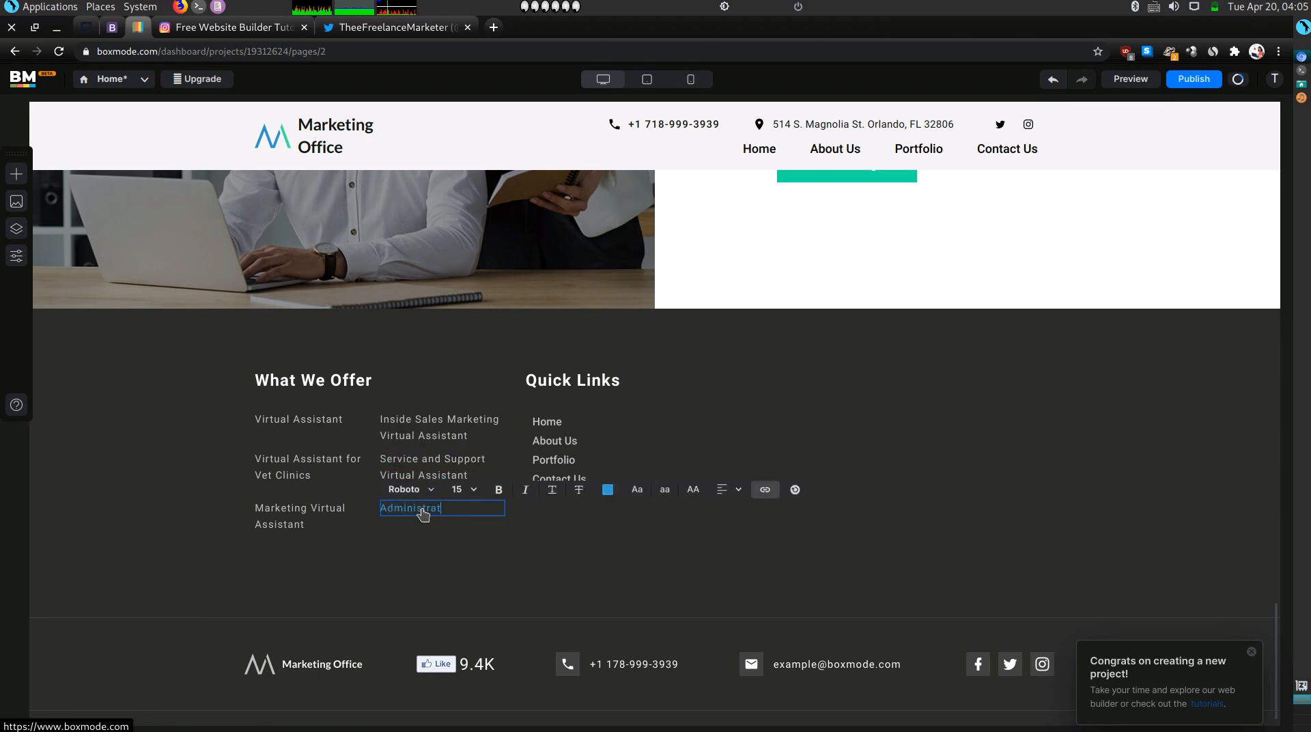
pyautogui.write('ive Virtual Assistant')
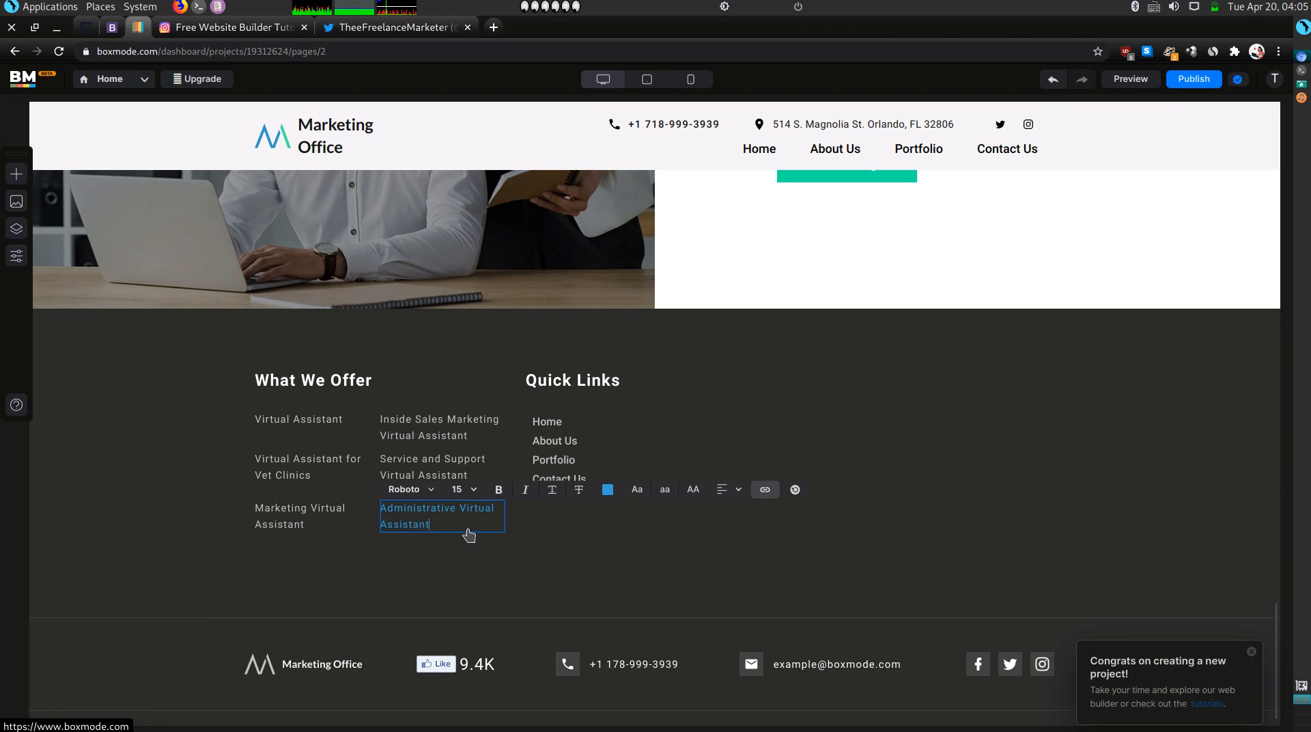
pyautogui.click(763, 491)
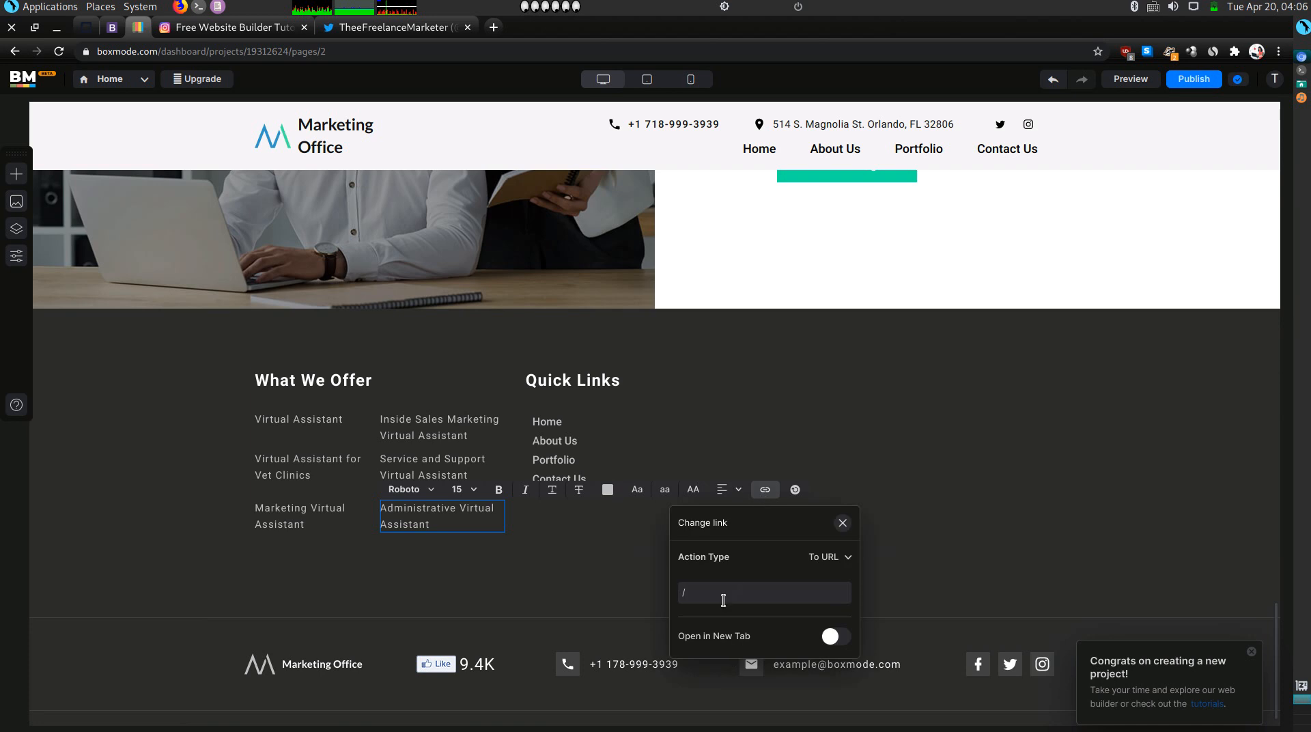
pyautogui.click(524, 562)
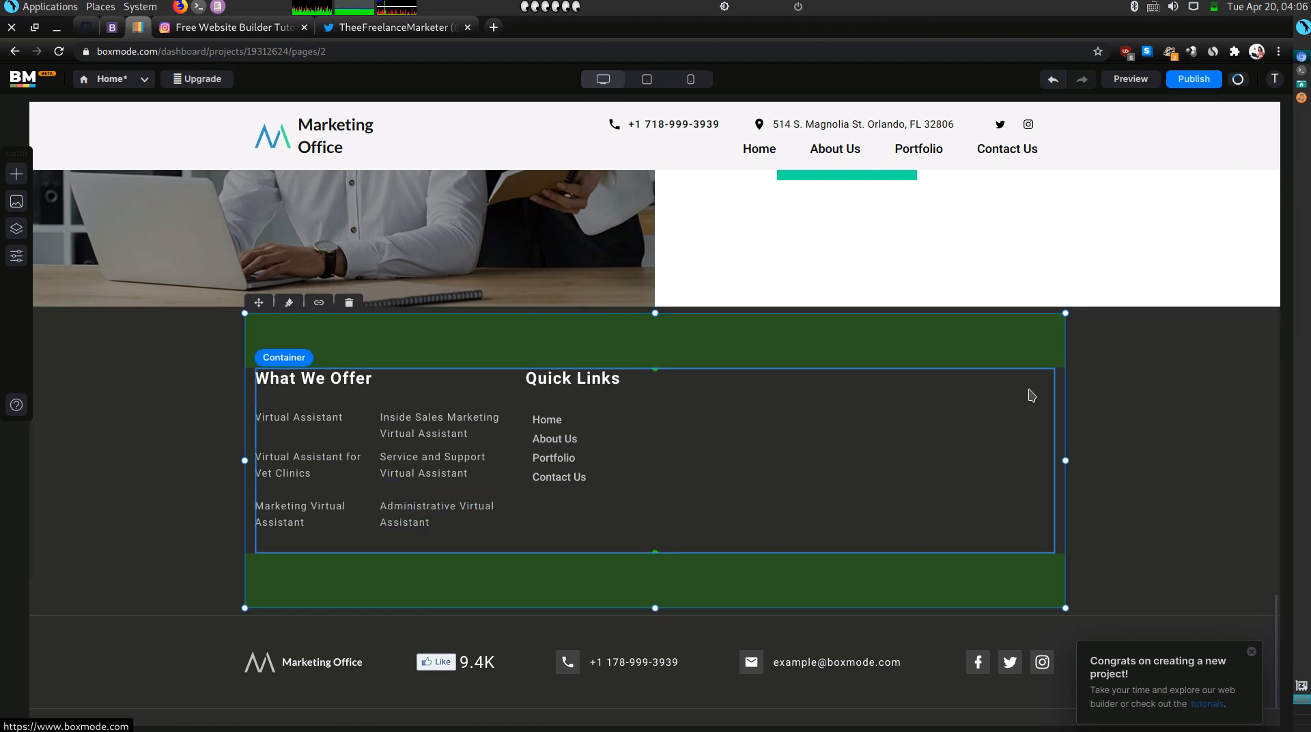
pyautogui.scroll(5, 1030, 392)
pyautogui.scroll(6, 1030, 390)
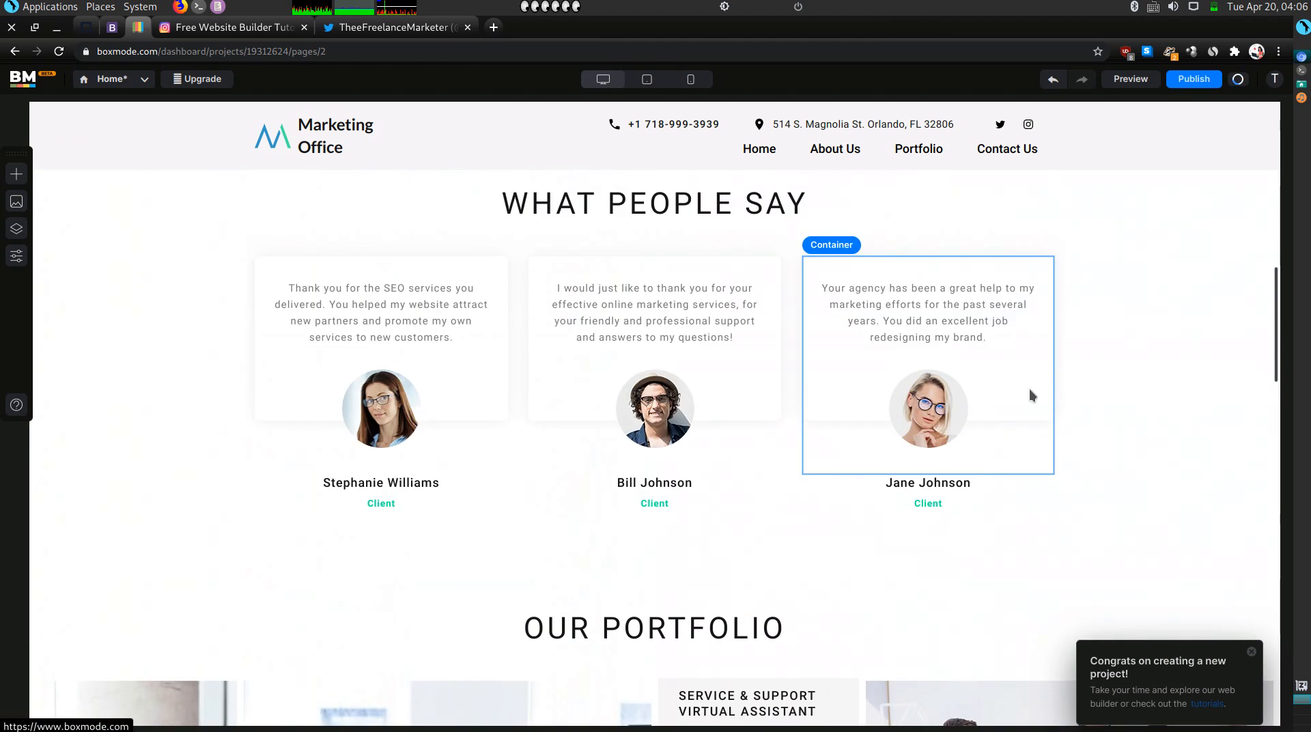
pyautogui.scroll(6, 1031, 395)
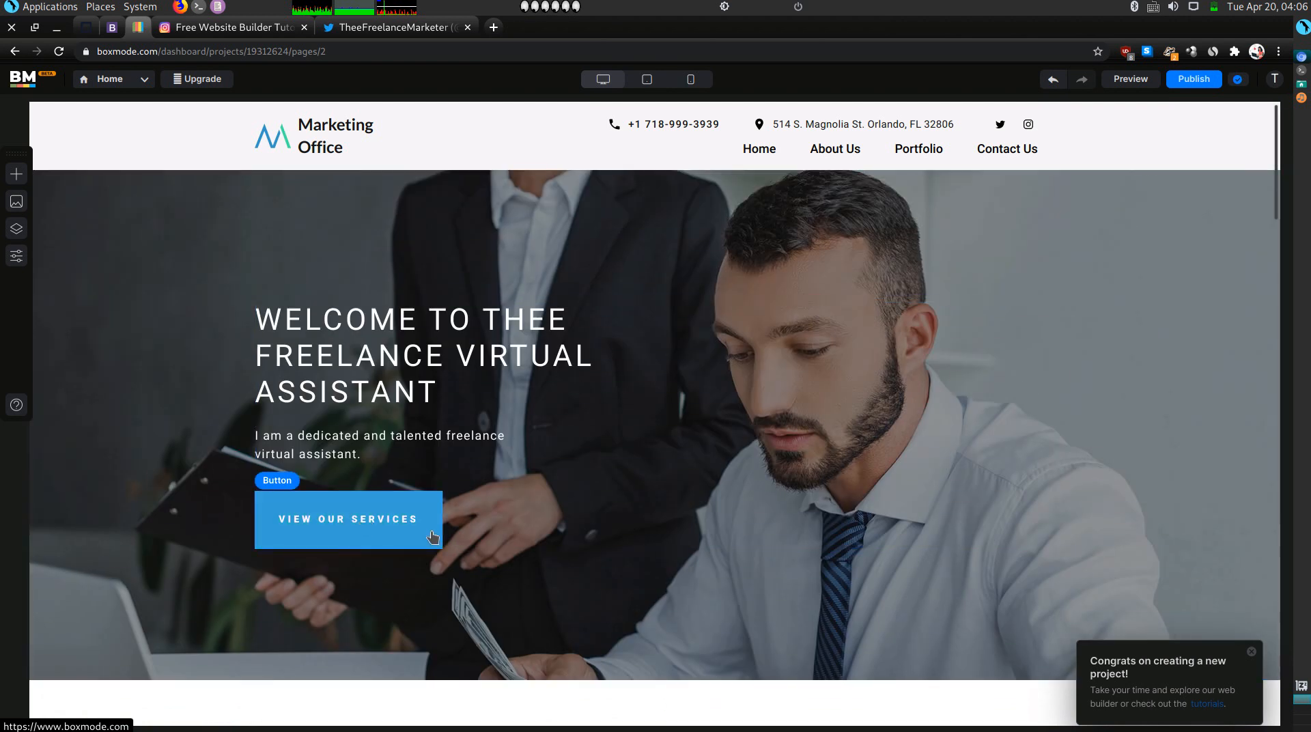
pyautogui.click(385, 512)
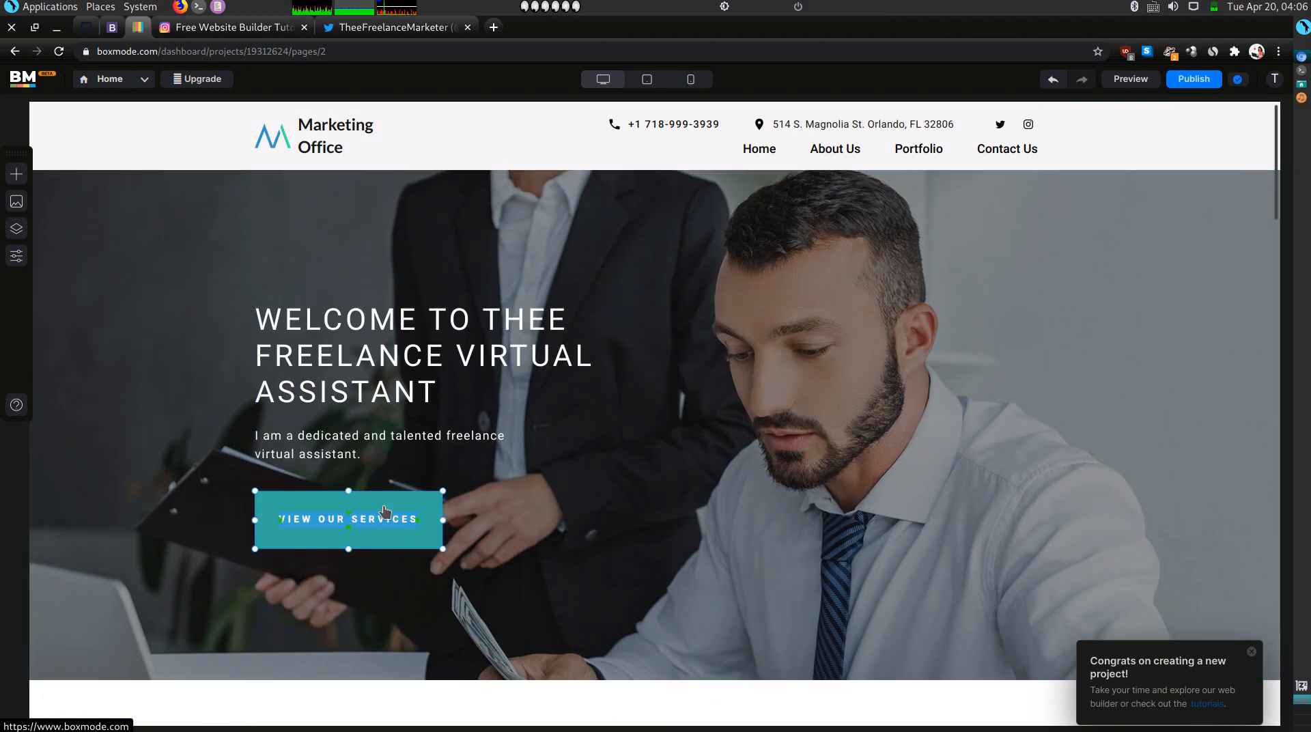
pyautogui.click(1131, 79)
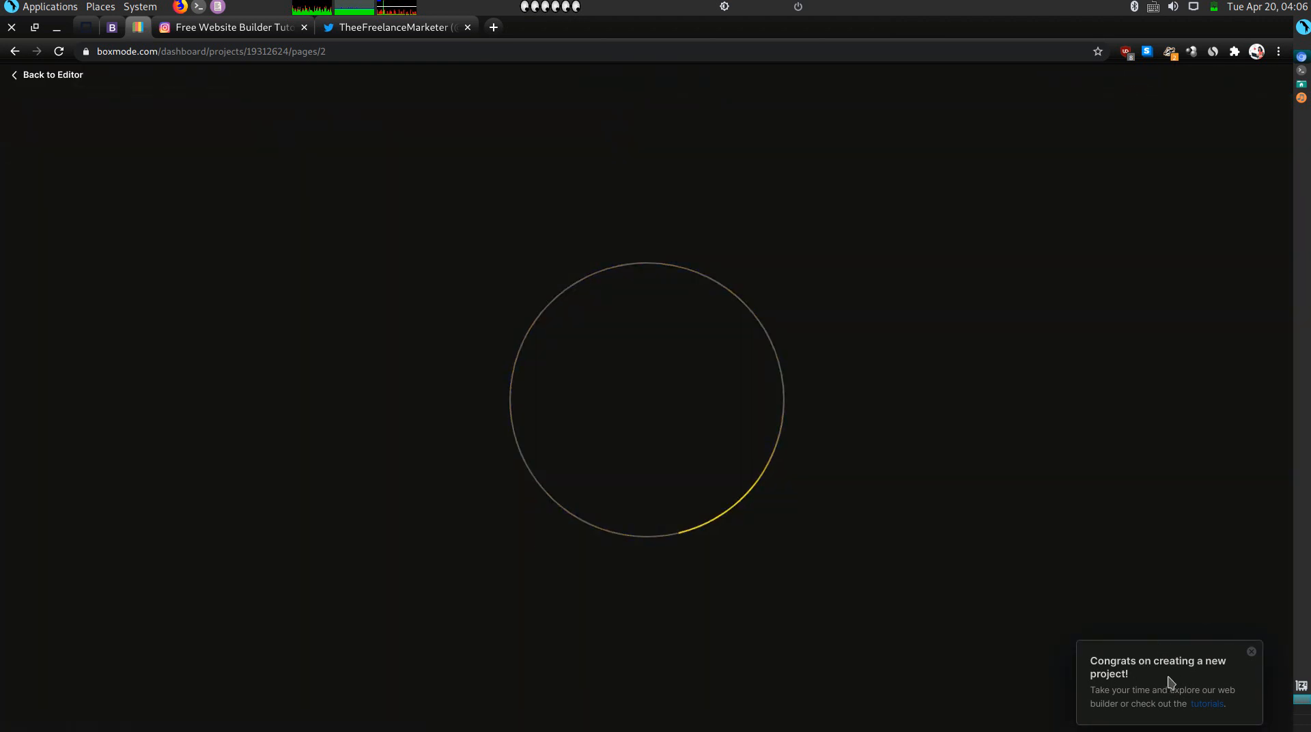
pyautogui.click(1250, 653)
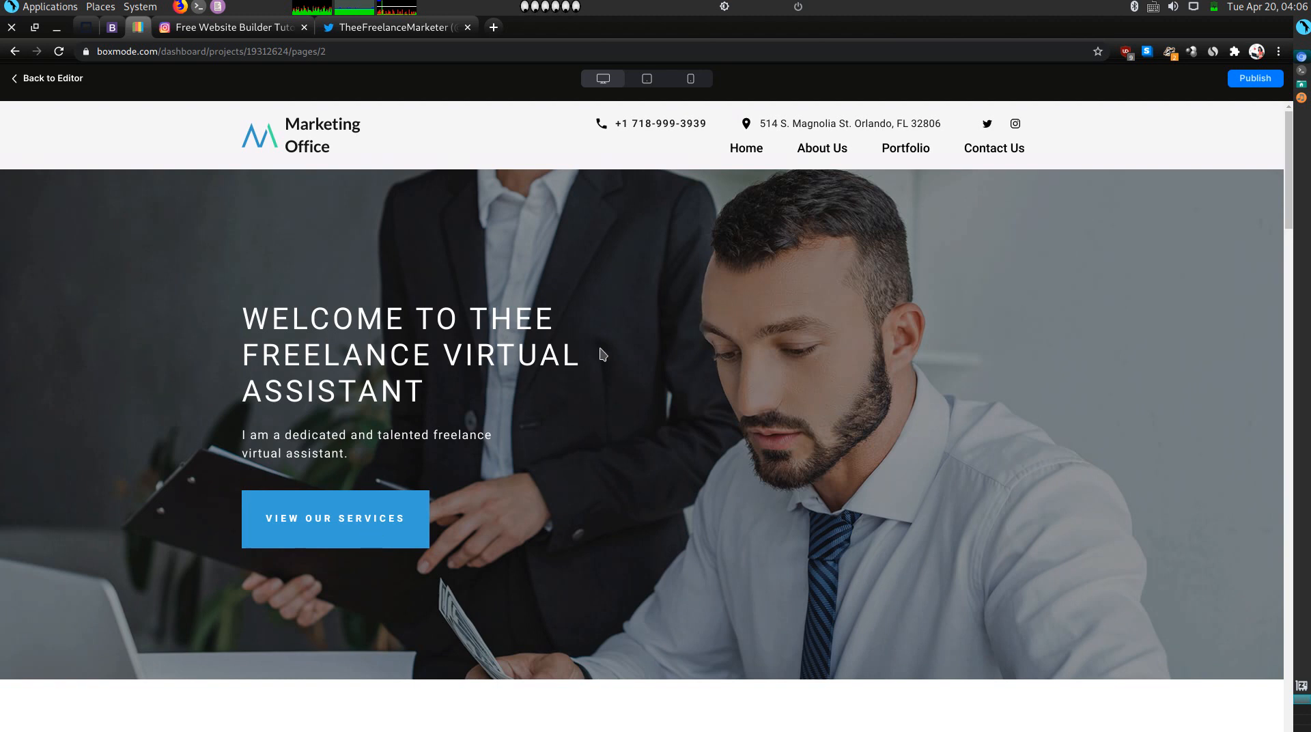
pyautogui.scroll(-10, 601, 383)
pyautogui.scroll(-15, 601, 378)
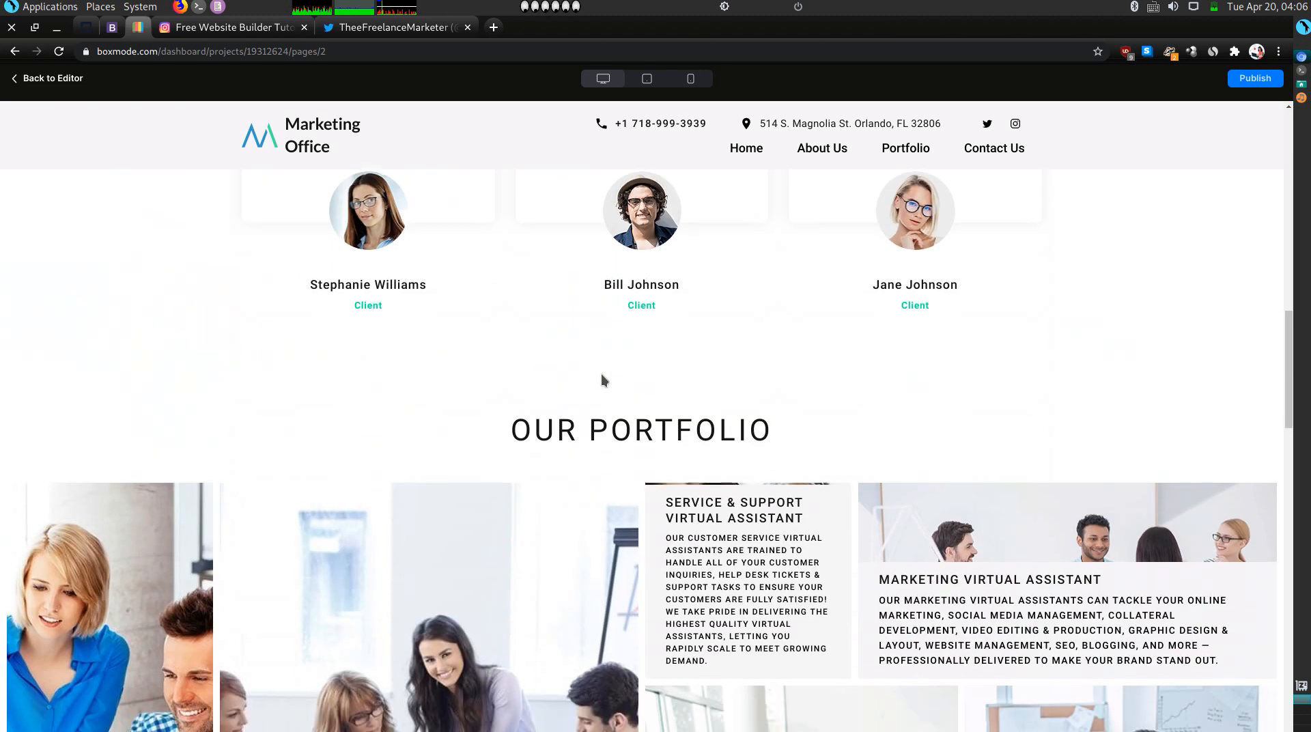
pyautogui.scroll(-5, 602, 378)
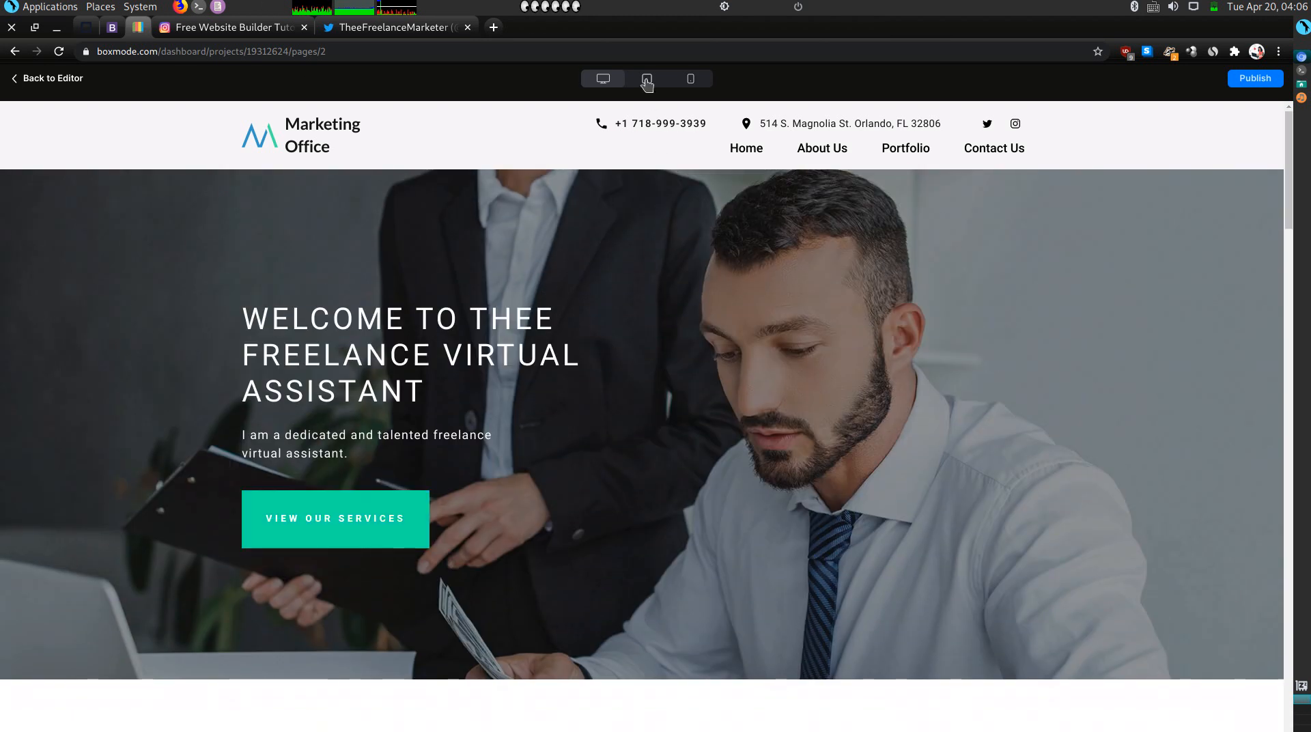
pyautogui.click(647, 80)
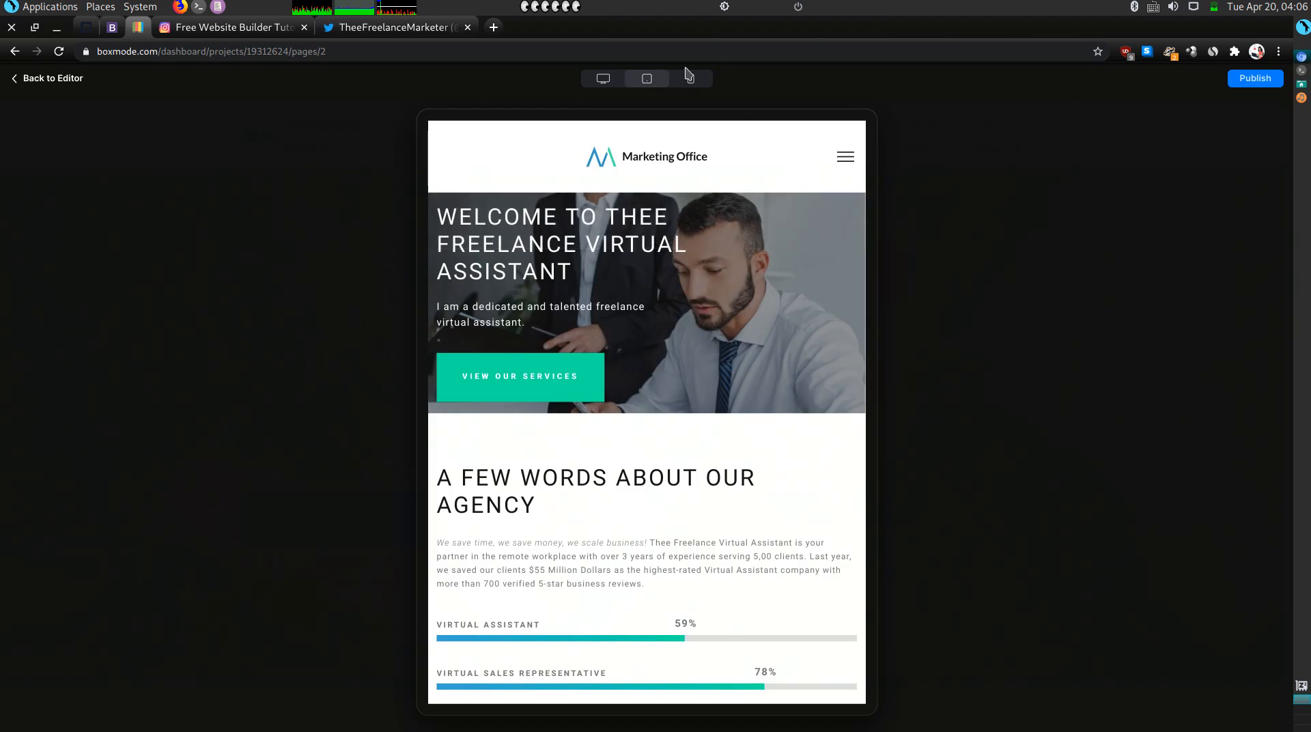
pyautogui.click(689, 77)
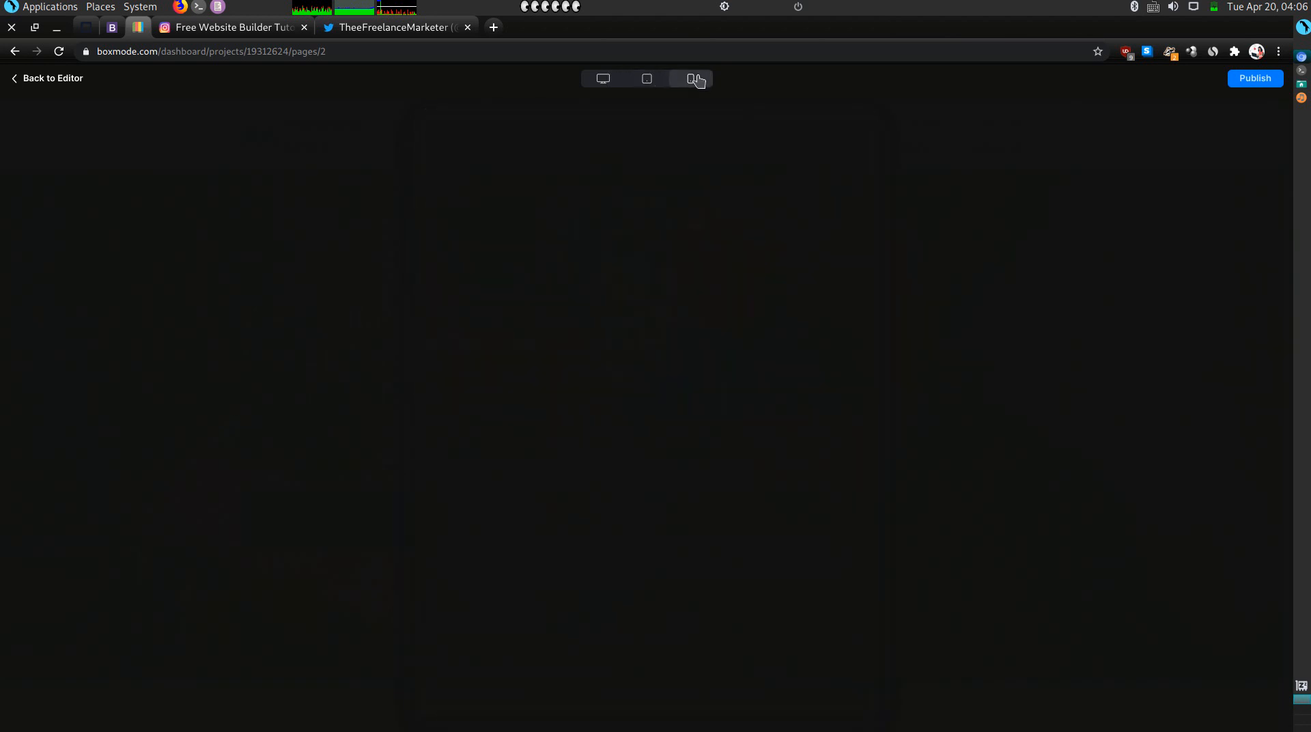
pyautogui.click(745, 160)
pyautogui.click(747, 161)
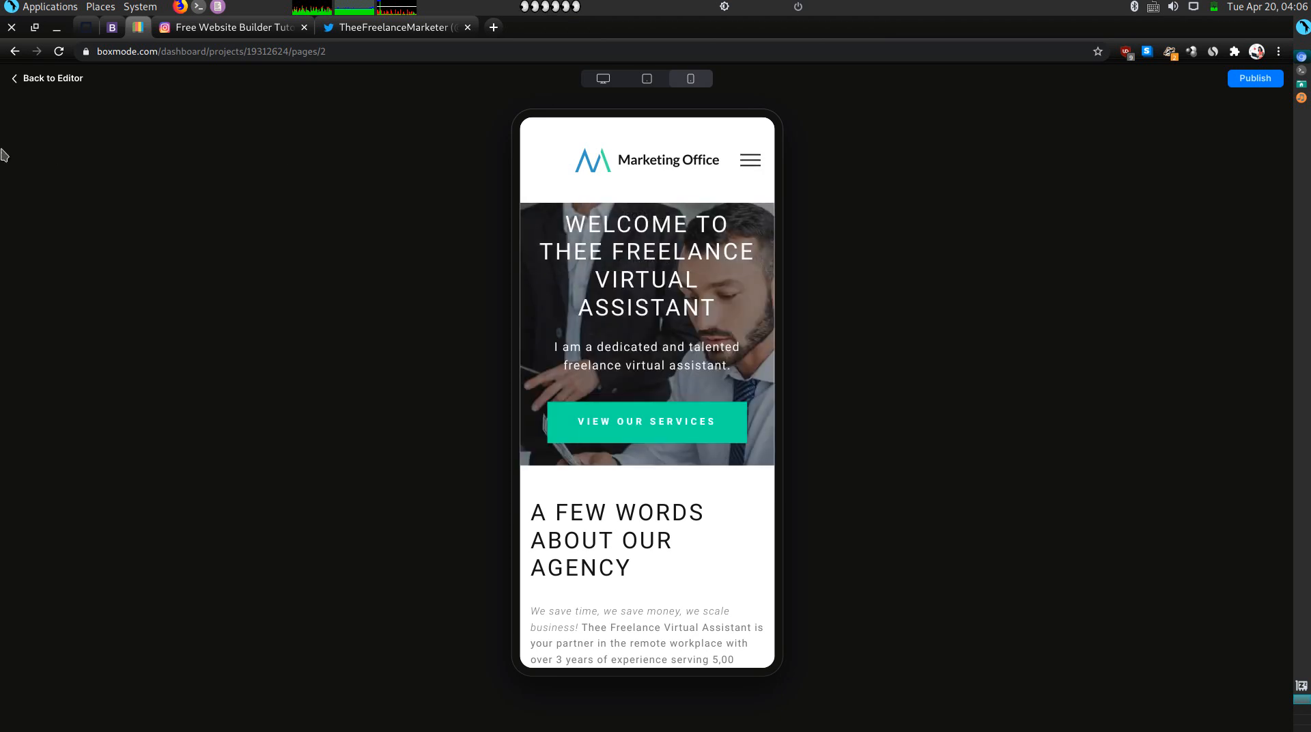
pyautogui.click(51, 79)
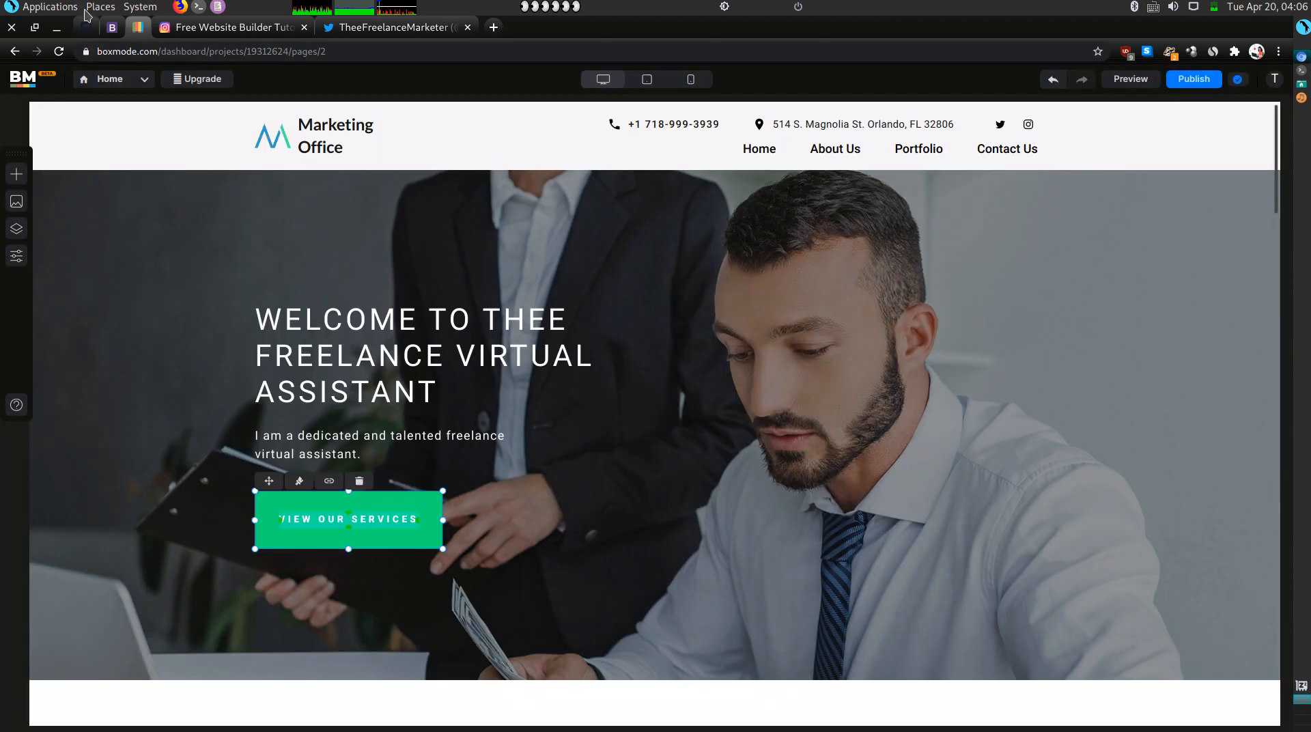
# Replace the 'Marketing Office' header logo text with 'Thee Freelance Virtual Assistant'.
pyautogui.click(113, 28)
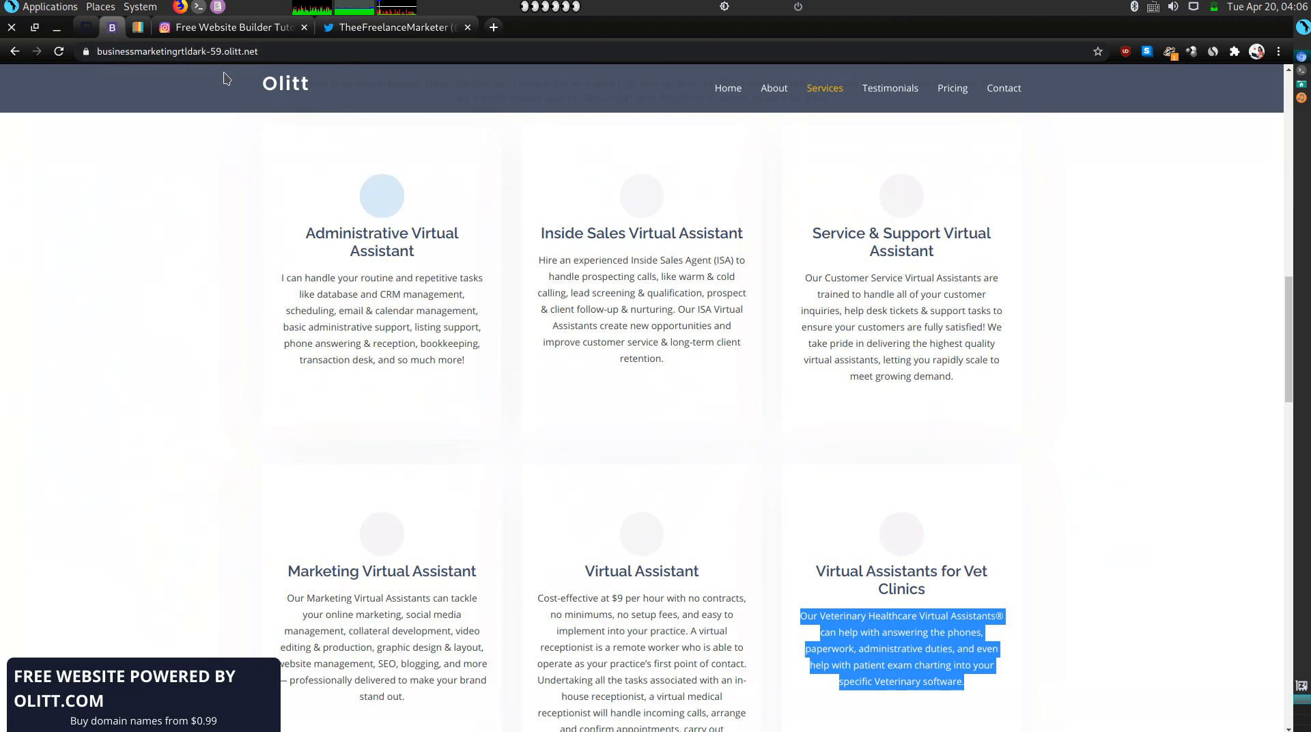
pyautogui.click(135, 27)
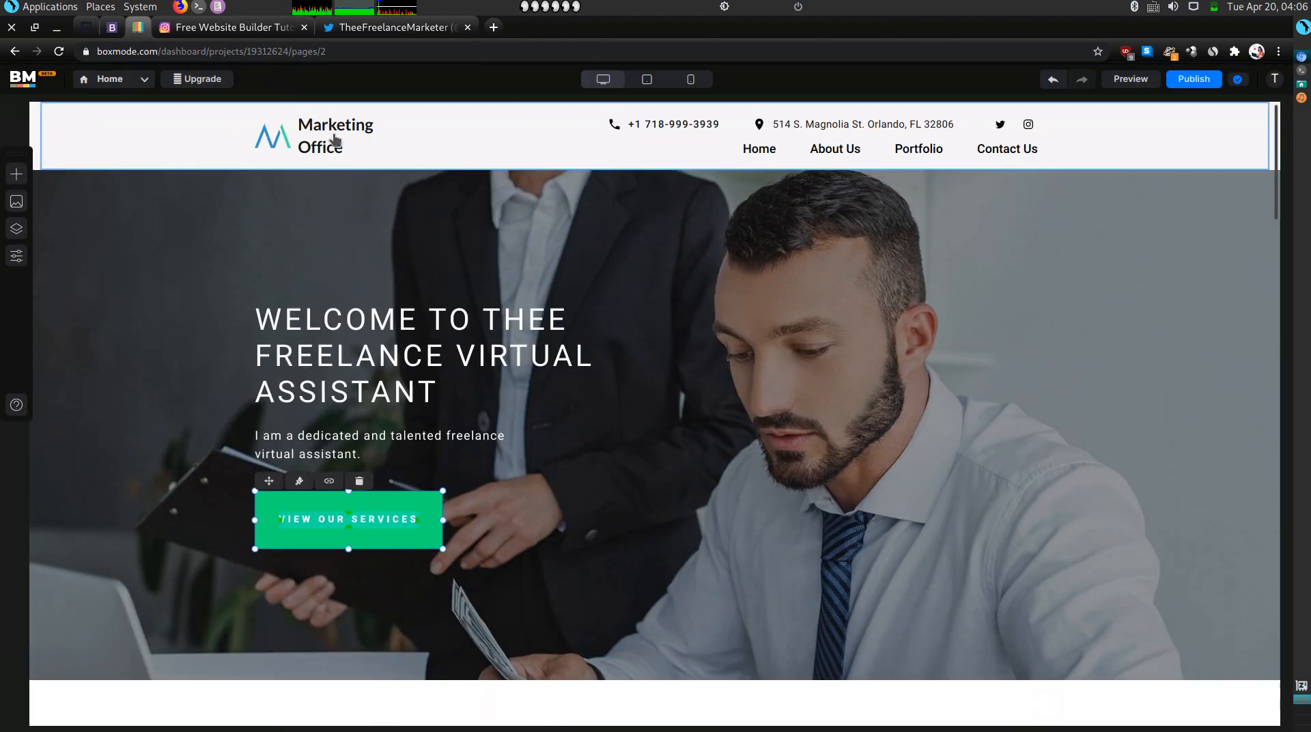
pyautogui.doubleClick(318, 133)
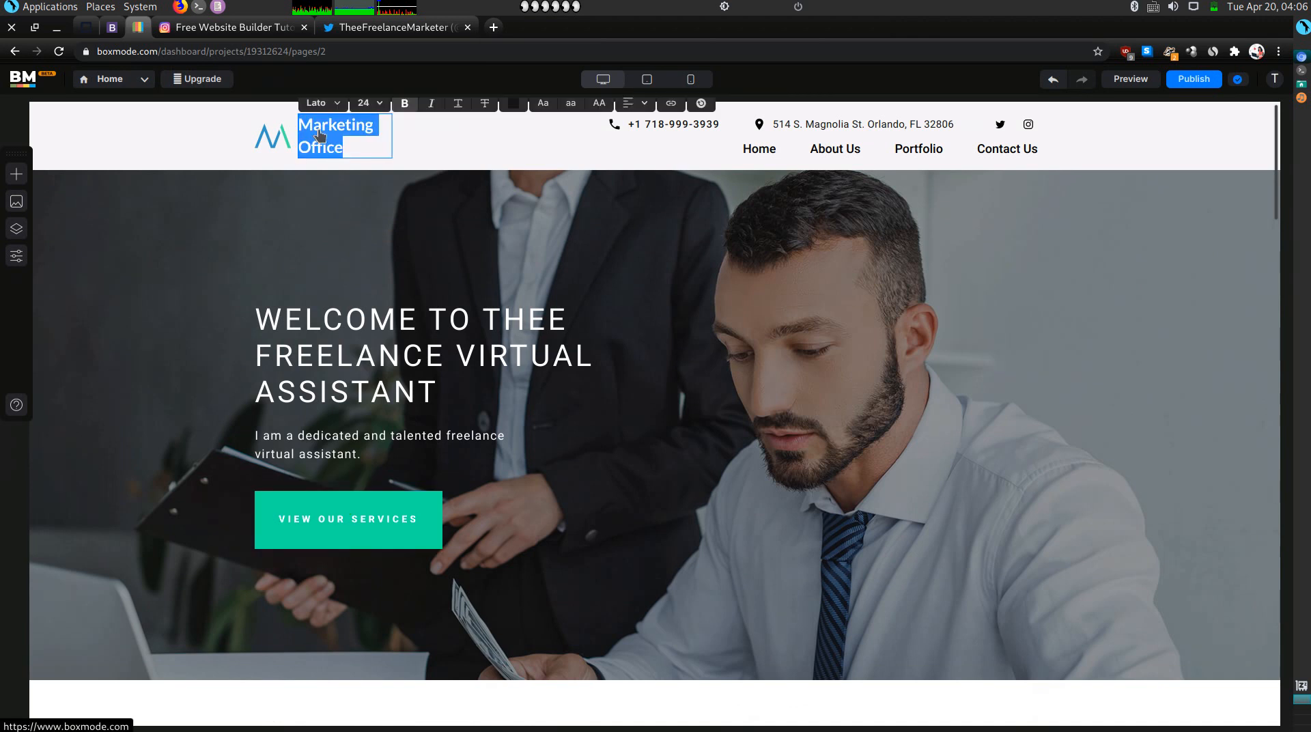
pyautogui.write('Thee F')
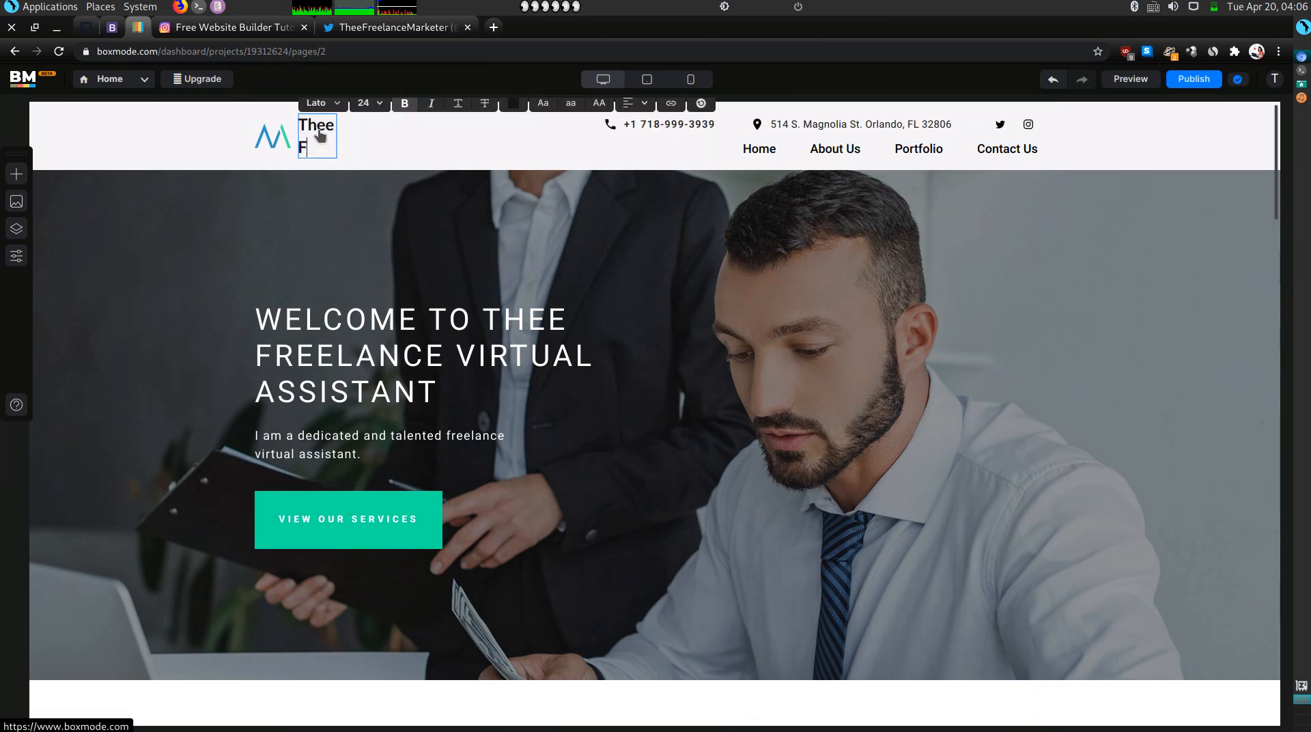
pyautogui.write('ree')
pyautogui.write('lanc')
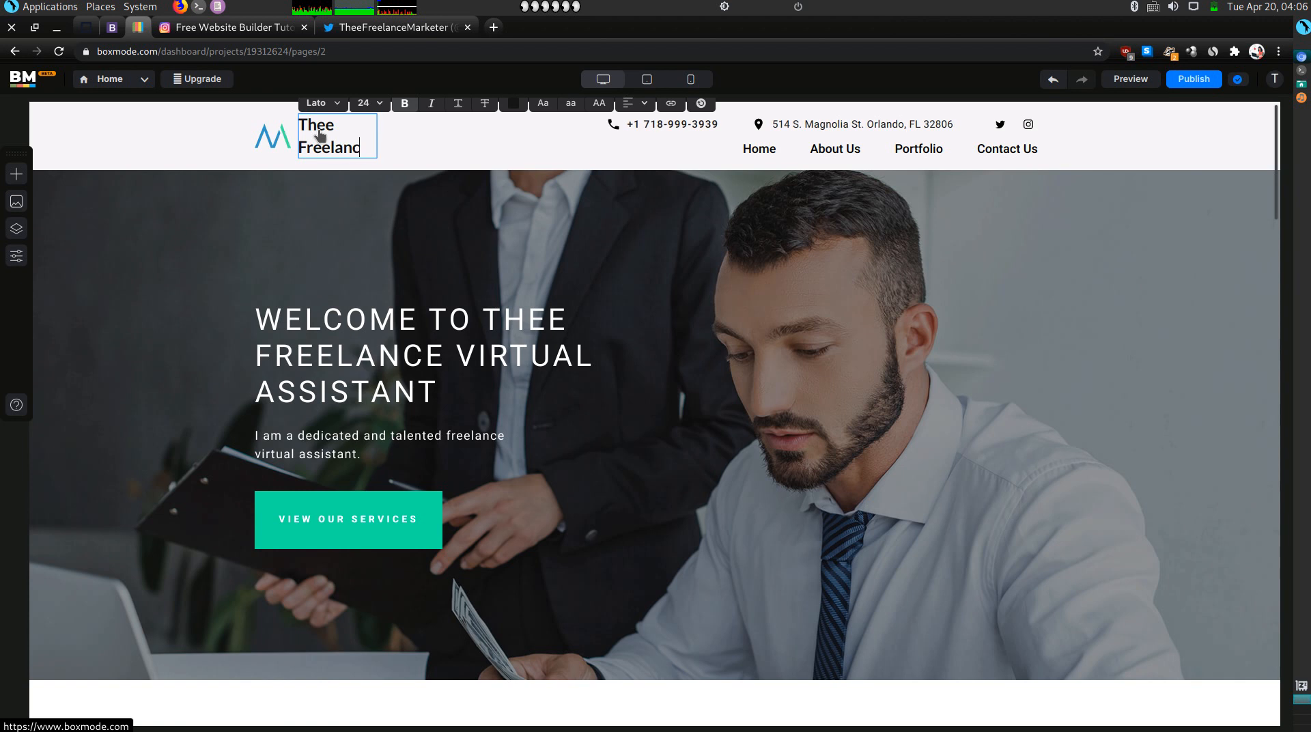
pyautogui.write('e Virtu')
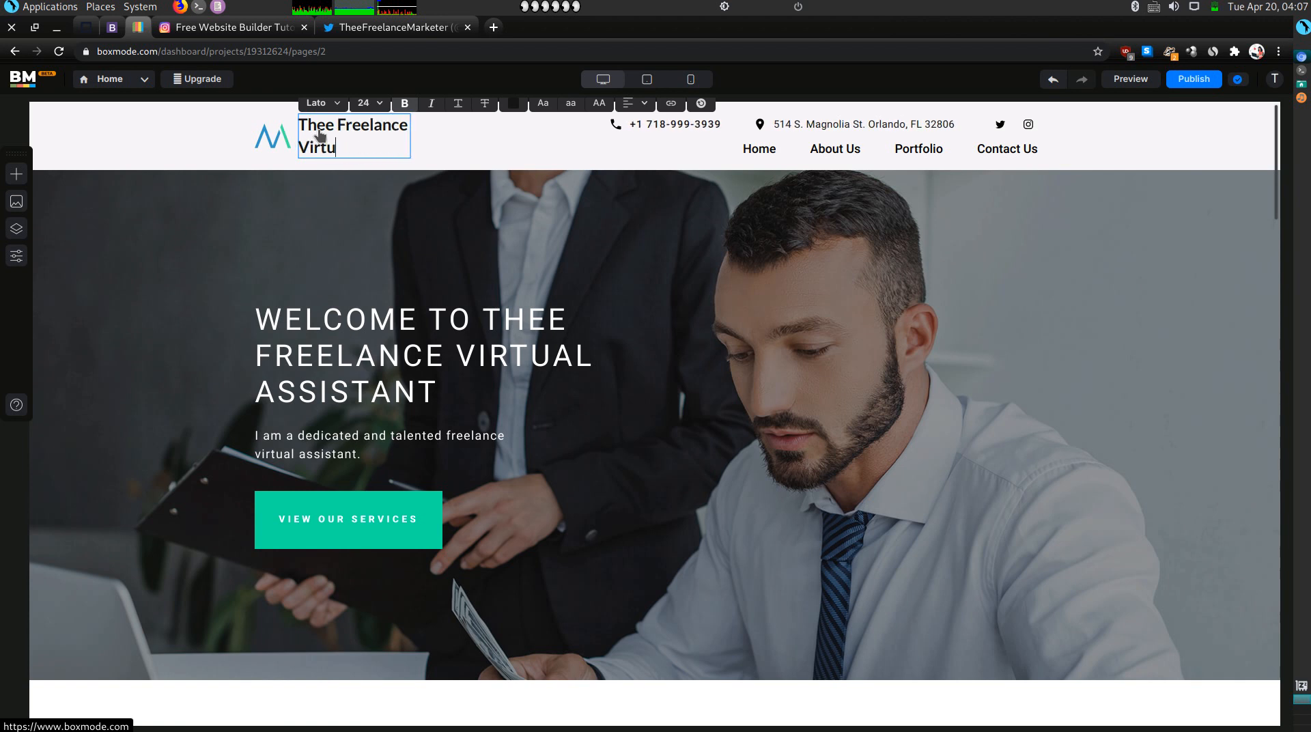
pyautogui.write('al Assistant')
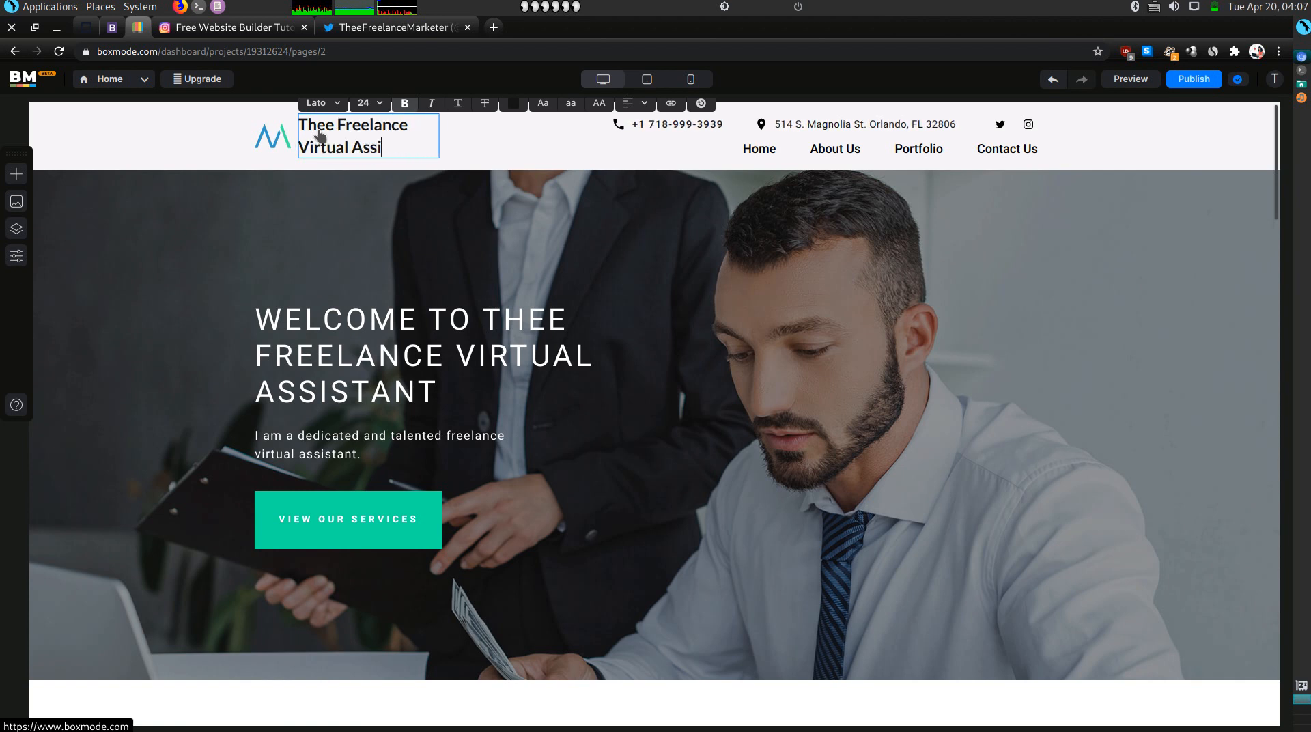
pyautogui.click(278, 176)
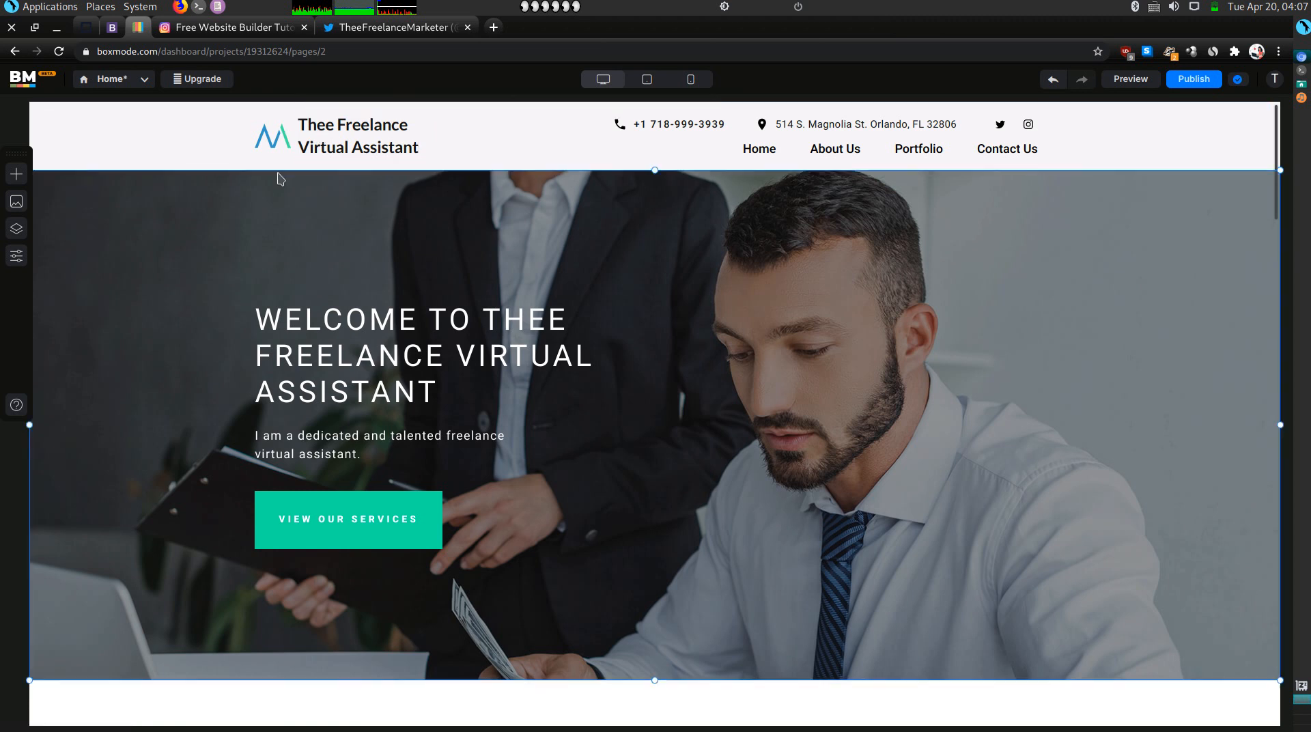
pyautogui.click(120, 85)
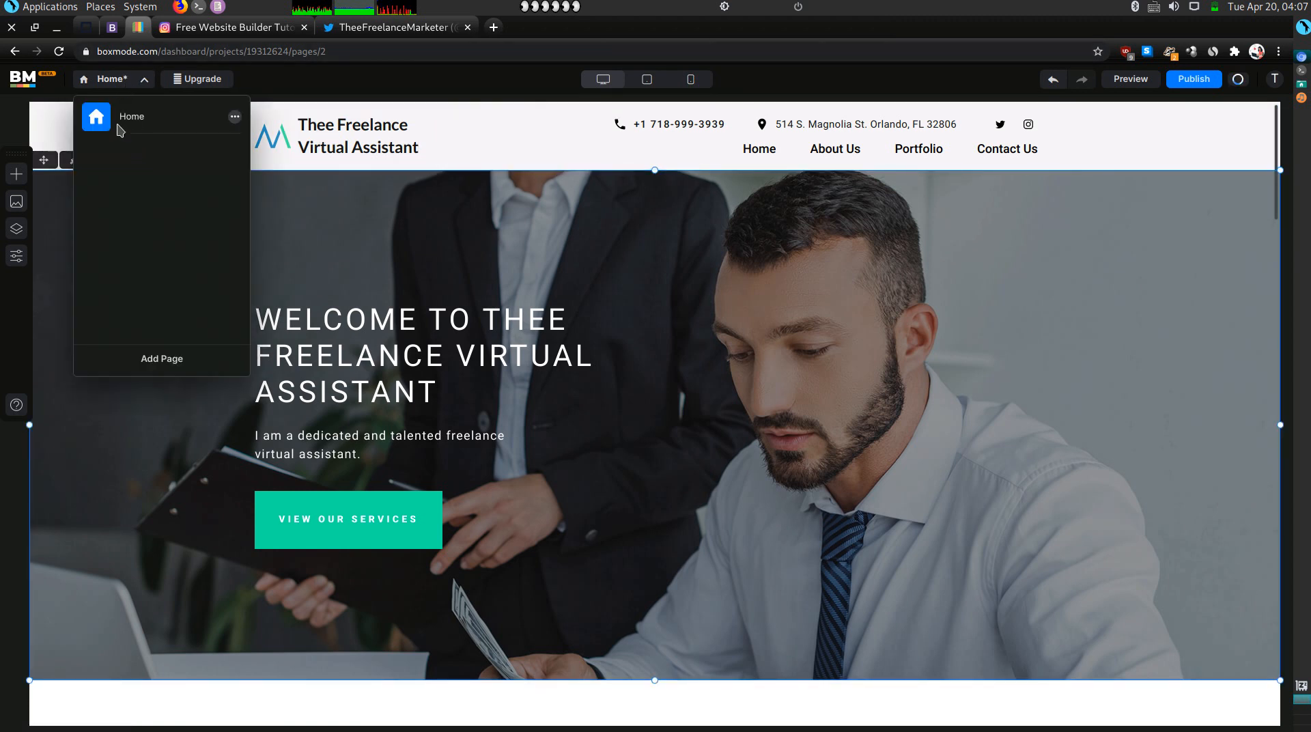
# Publish the site under the name 'theefreelancevirtualassistant' on boxmode.io.
pyautogui.click(395, 347)
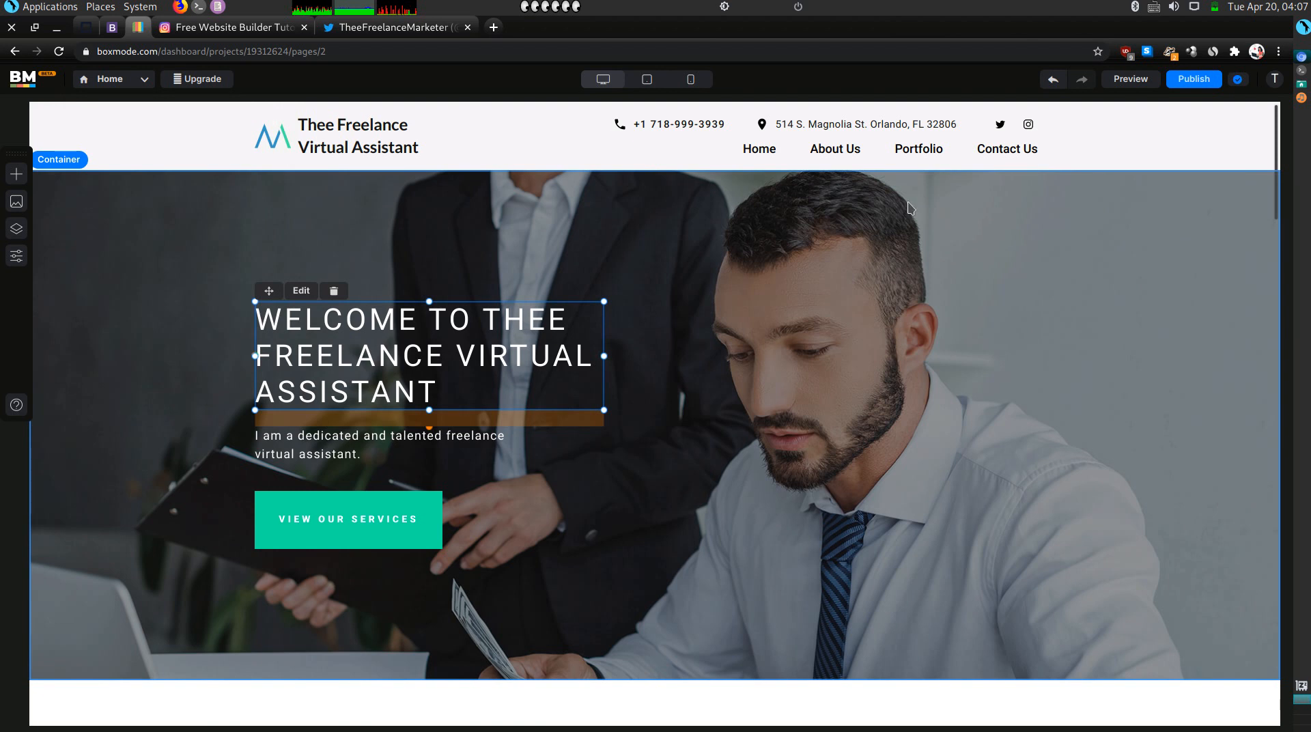
pyautogui.click(1193, 79)
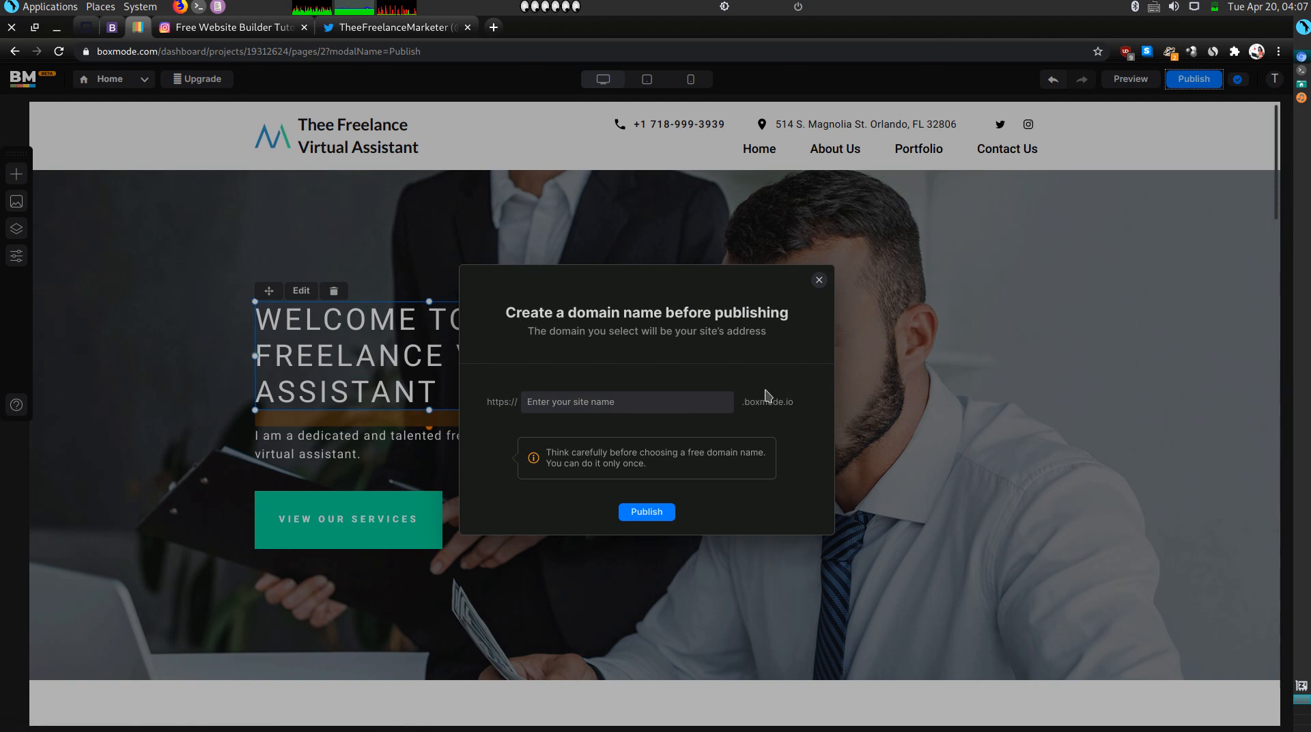
pyautogui.click(610, 394)
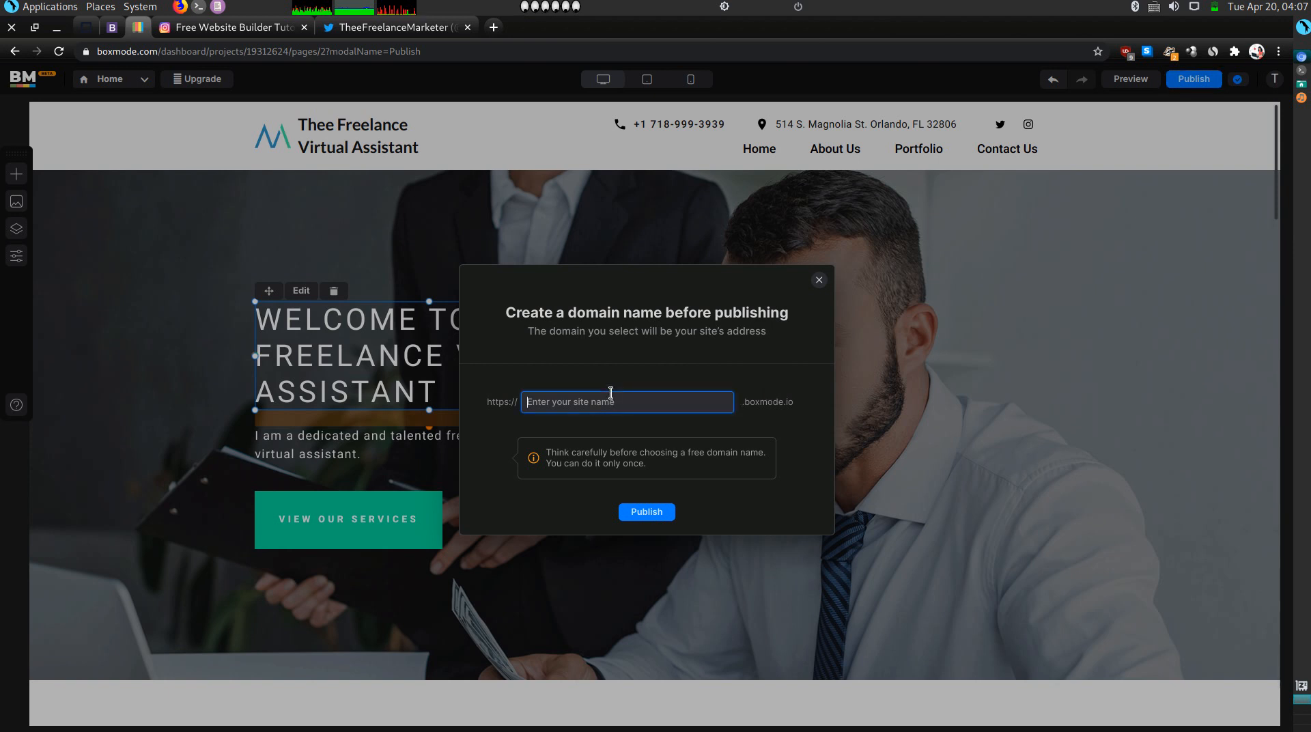
pyautogui.write('theefreelancevirtualassistant')
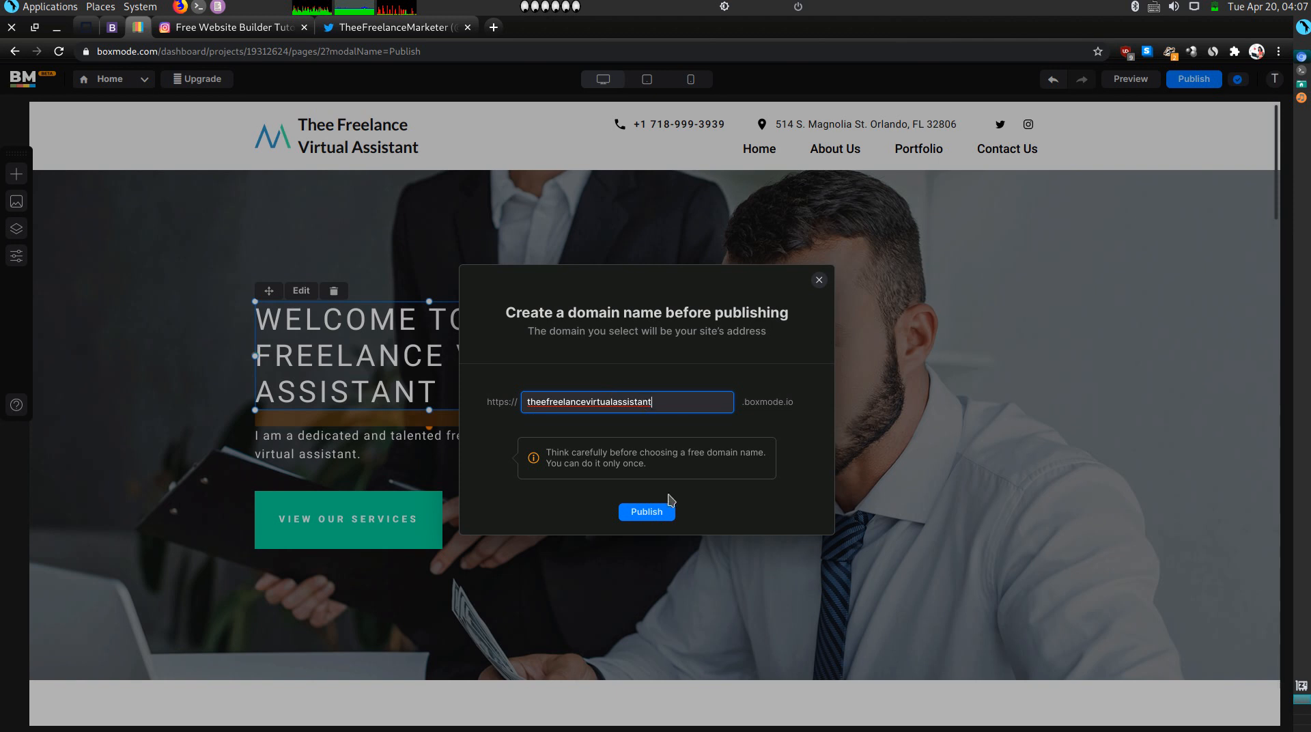
pyautogui.click(648, 514)
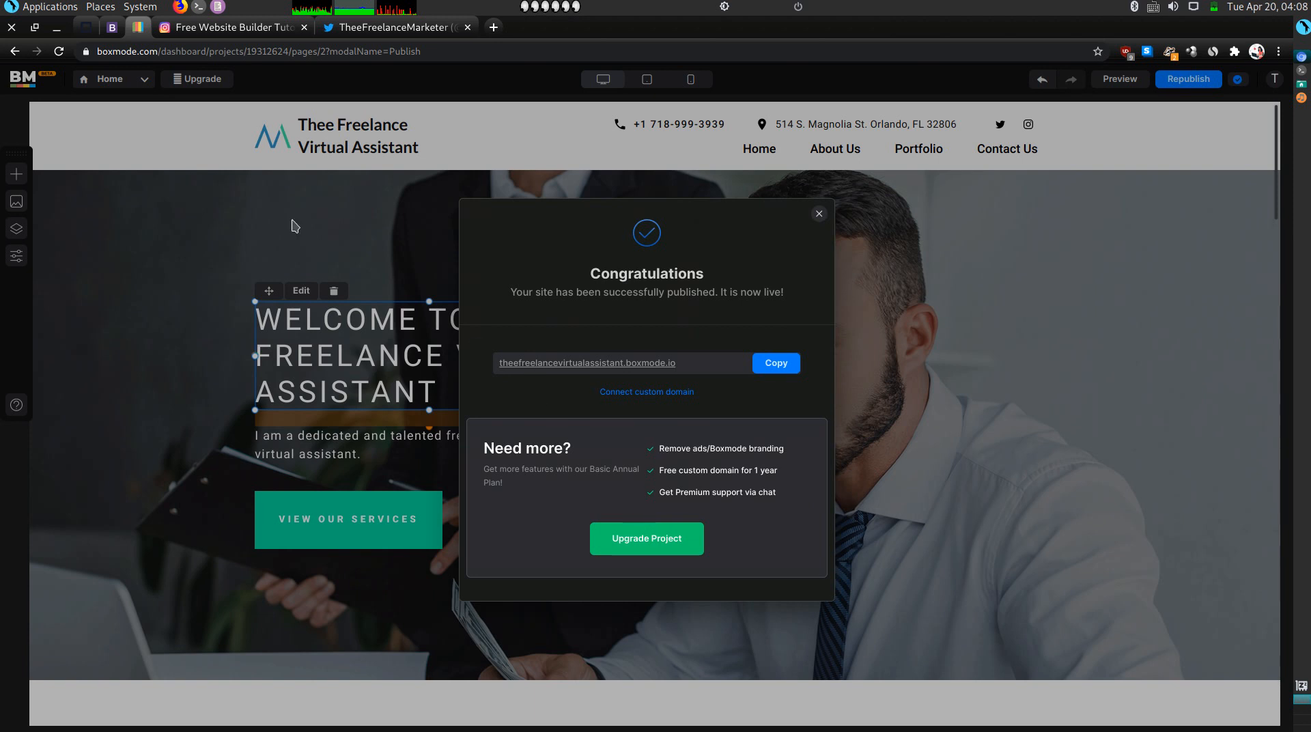
# Open the published site's URL and close the unrelated tutorial and social media tabs.
pyautogui.click(601, 364)
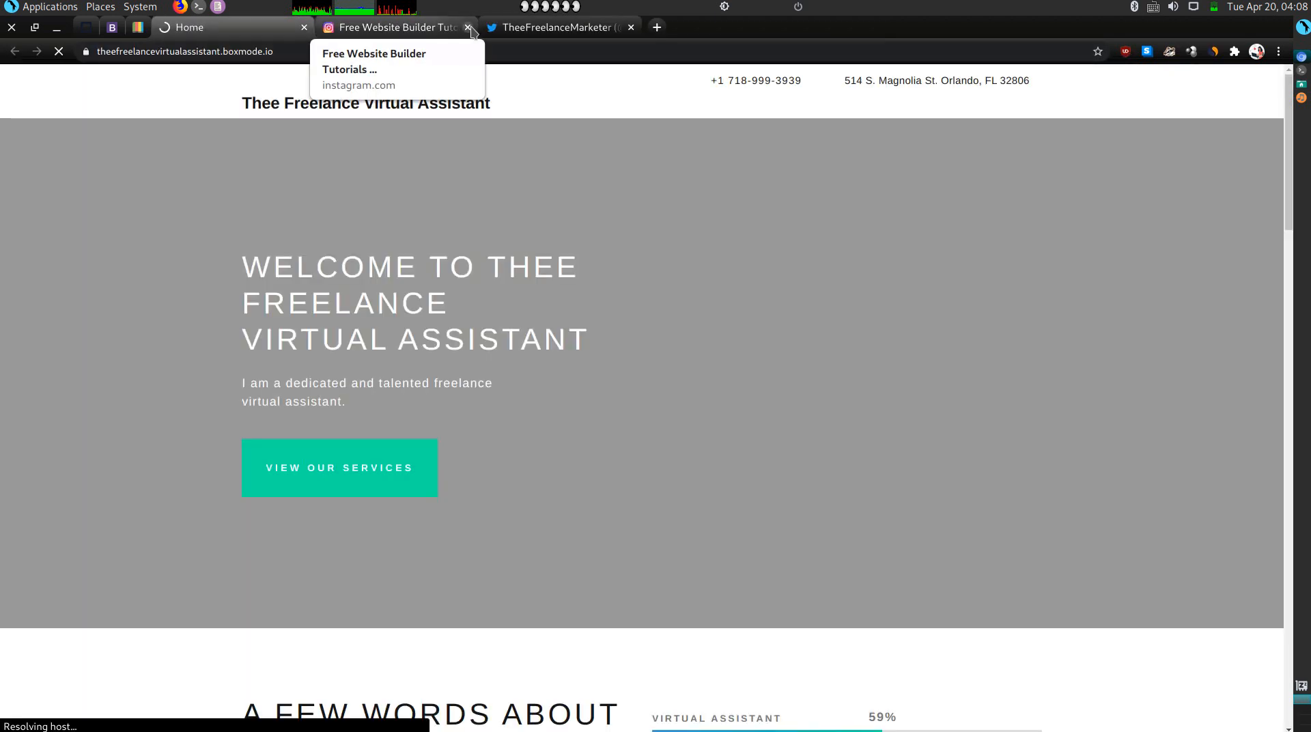
pyautogui.click(468, 27)
pyautogui.click(468, 27)
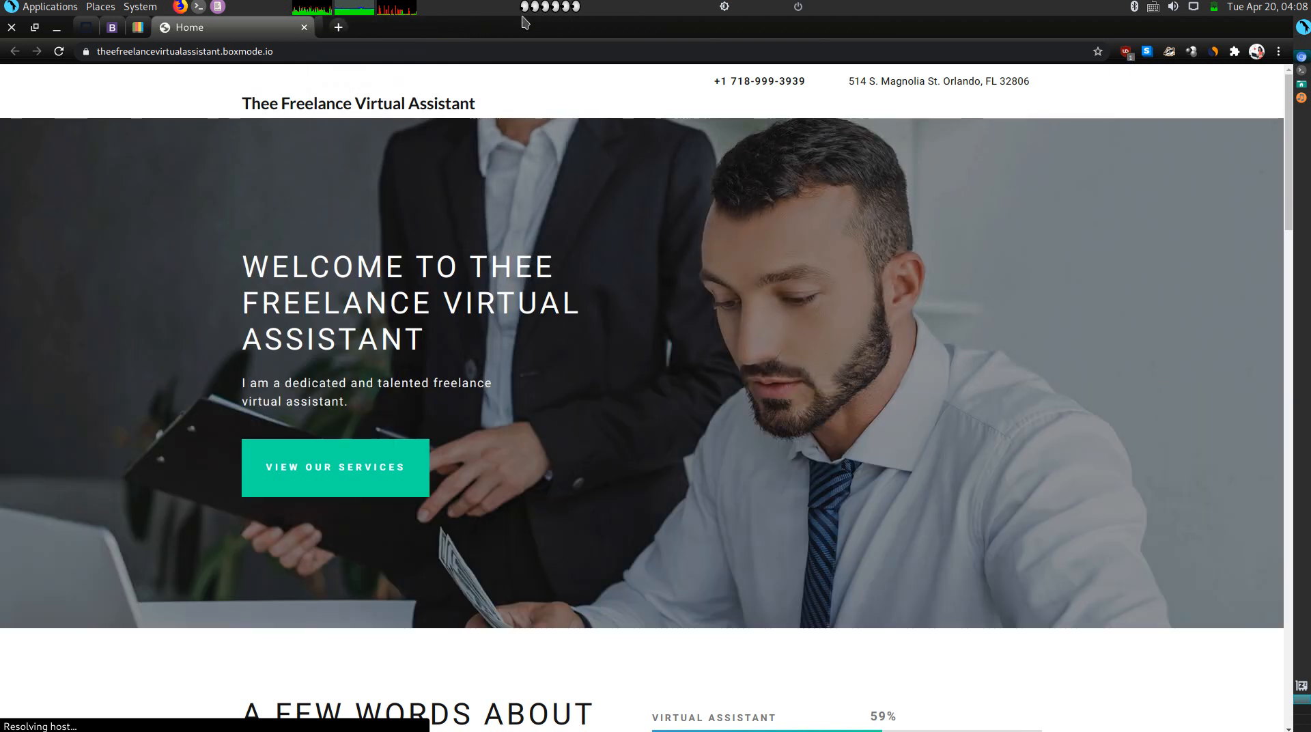
# Scroll through the live site and return to its /home page via the footer links.
pyautogui.scroll(-1, 624, 327)
pyautogui.scroll(-10, 624, 326)
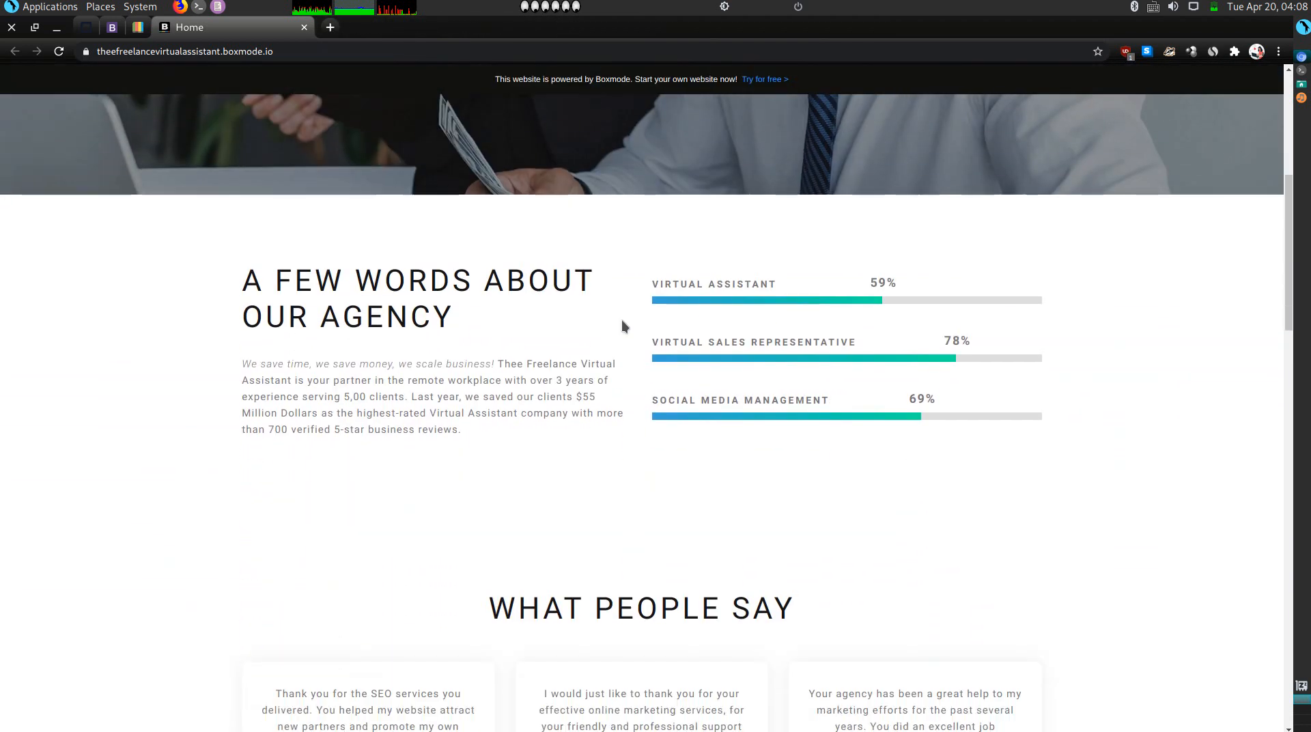
pyautogui.scroll(-2, 625, 276)
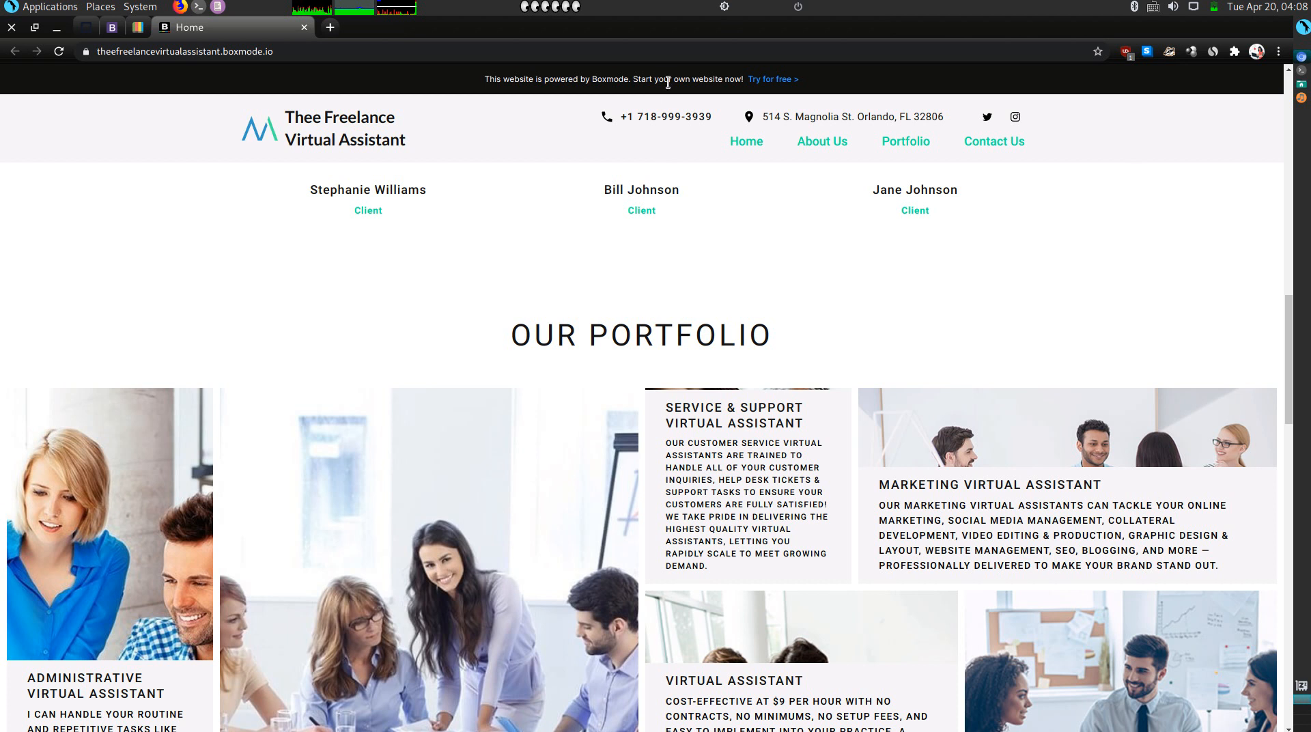
pyautogui.scroll(-2, 662, 129)
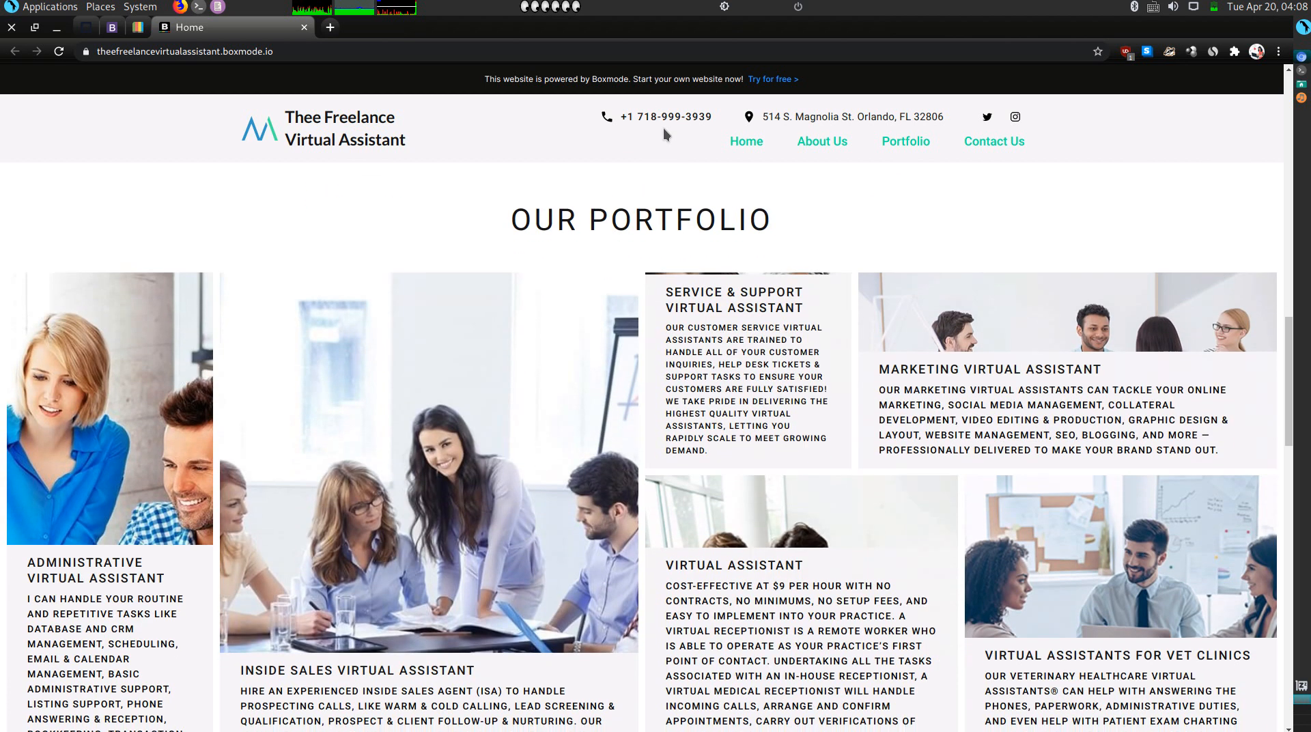
pyautogui.scroll(-1, 662, 128)
pyautogui.scroll(-5, 663, 128)
pyautogui.scroll(-10, 640, 324)
pyautogui.scroll(-2, 639, 324)
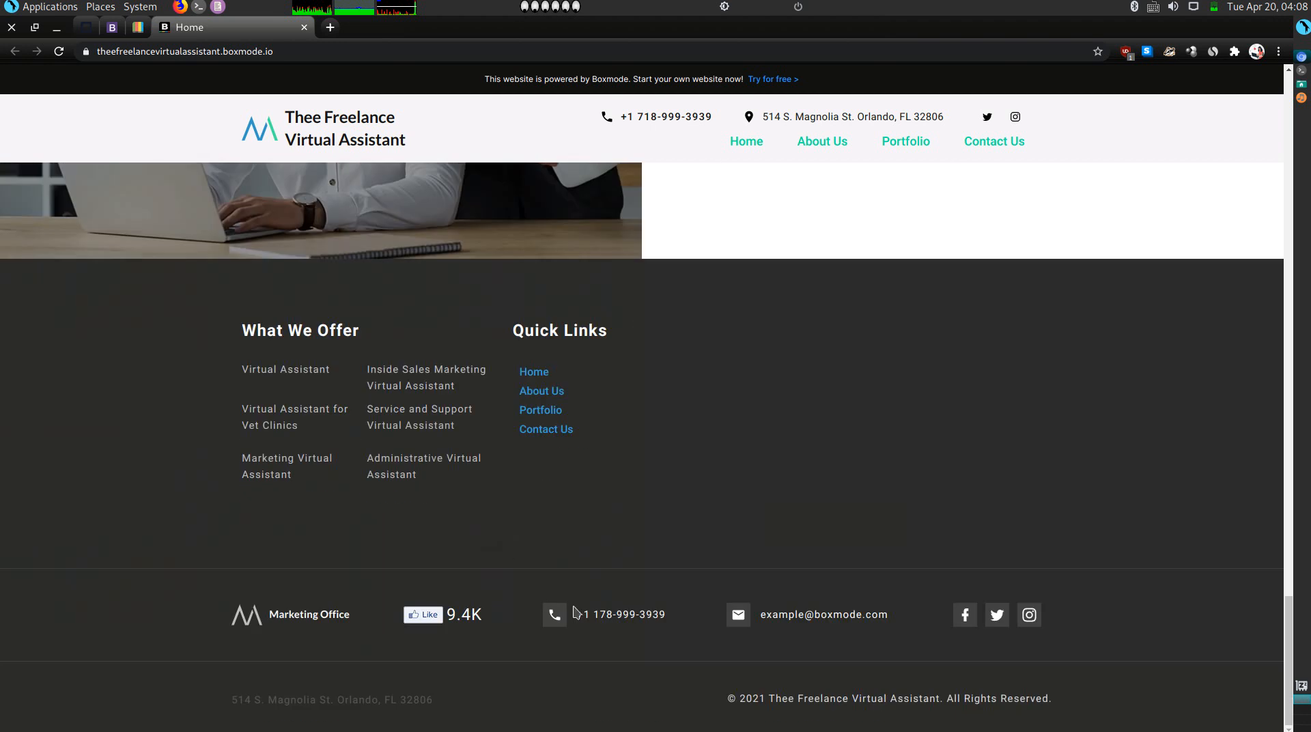
pyautogui.click(526, 372)
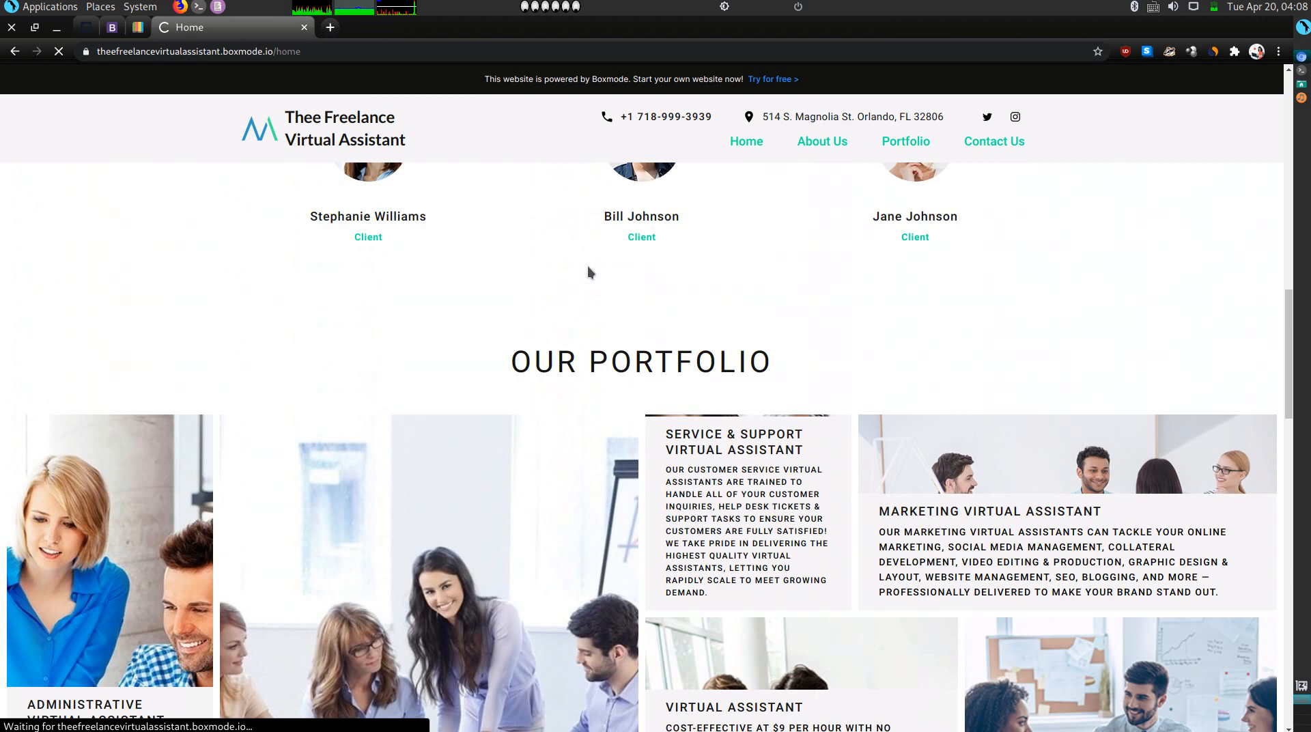
pyautogui.scroll(-10, 584, 256)
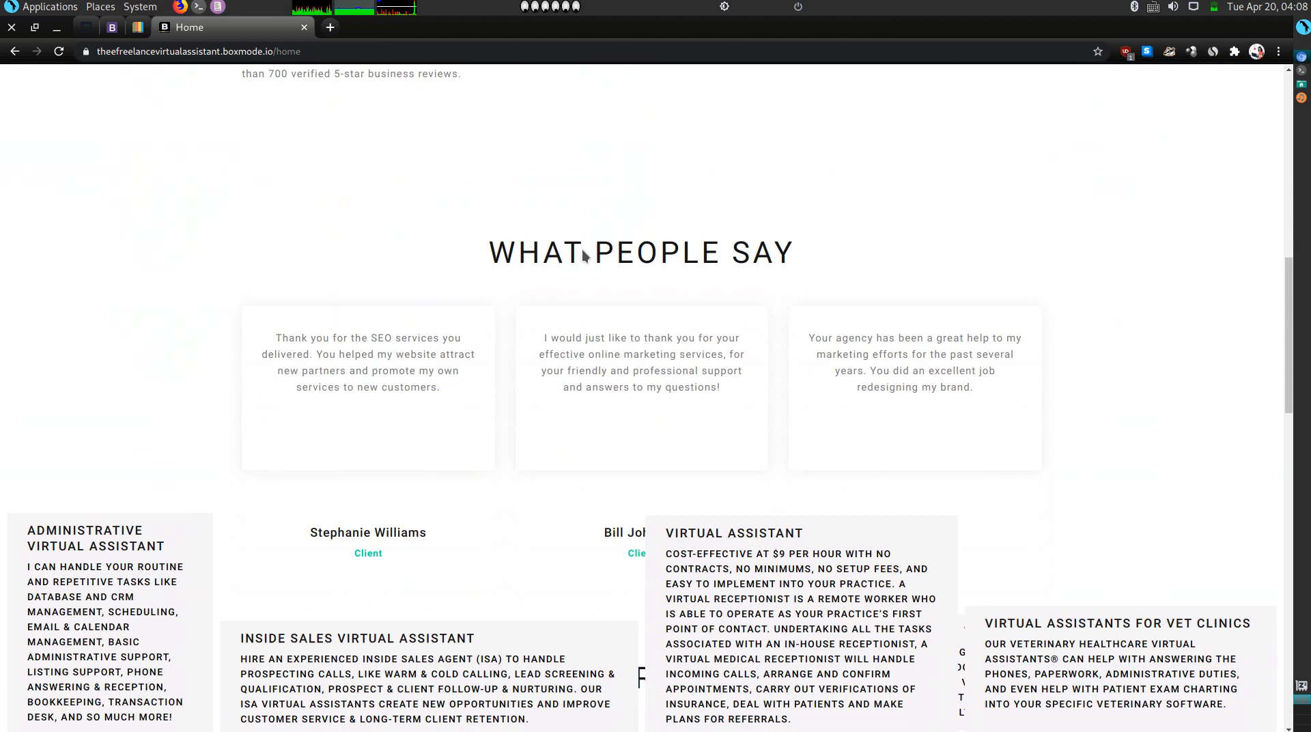
pyautogui.scroll(10, 582, 248)
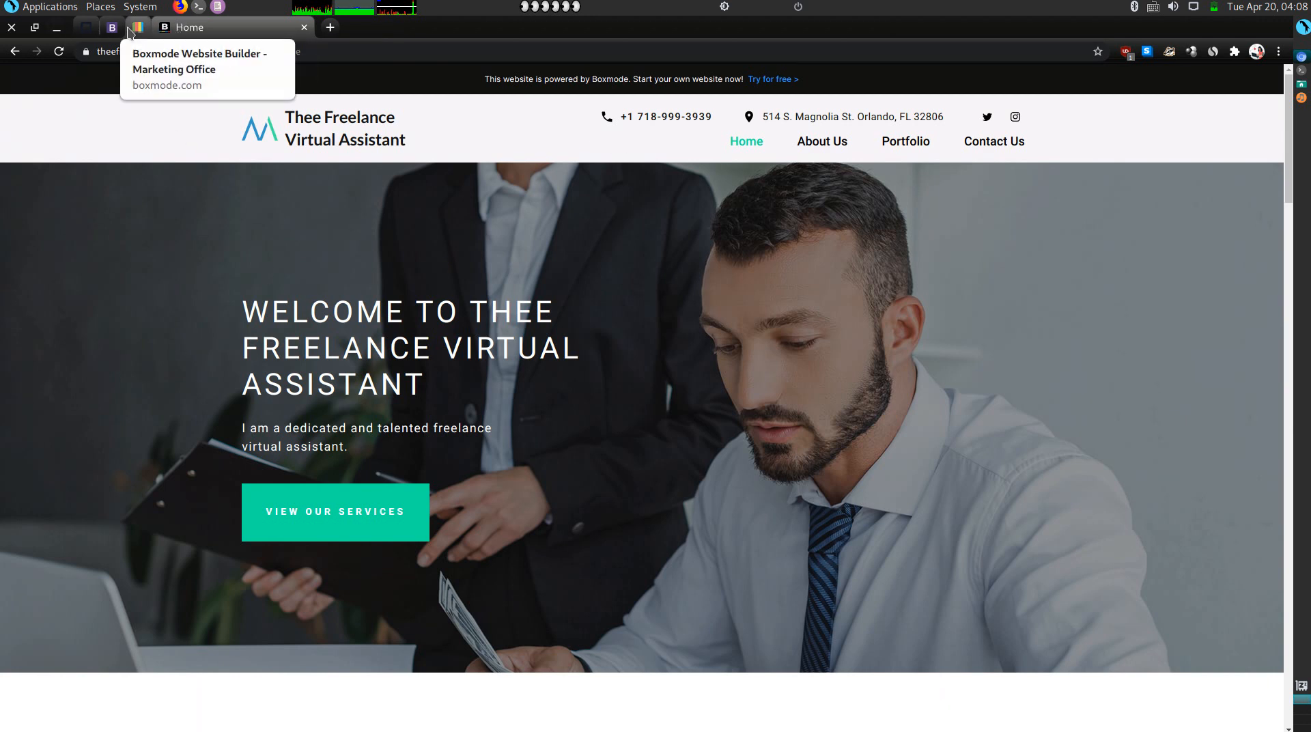
# Go to the dashboard and open Project Settings for the Marketing Office project.
pyautogui.click(131, 31)
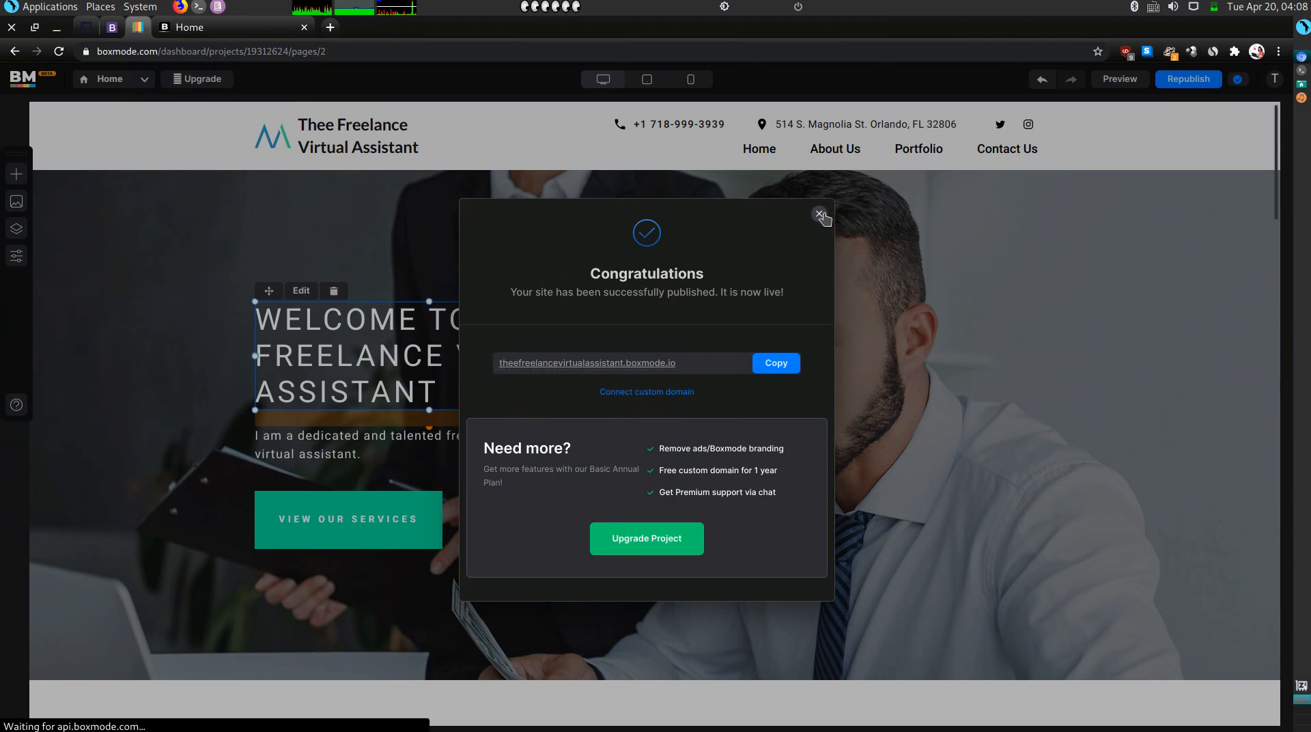
pyautogui.click(820, 214)
pyautogui.click(30, 79)
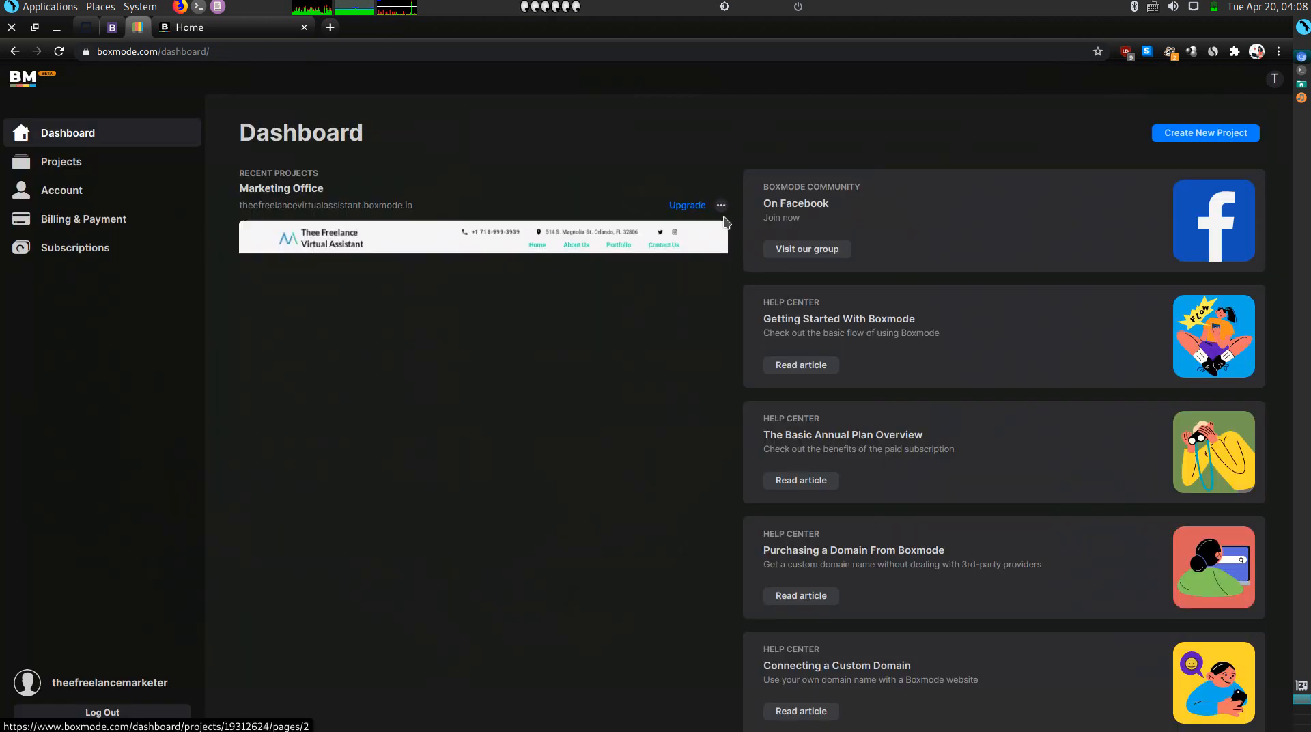
pyautogui.click(721, 206)
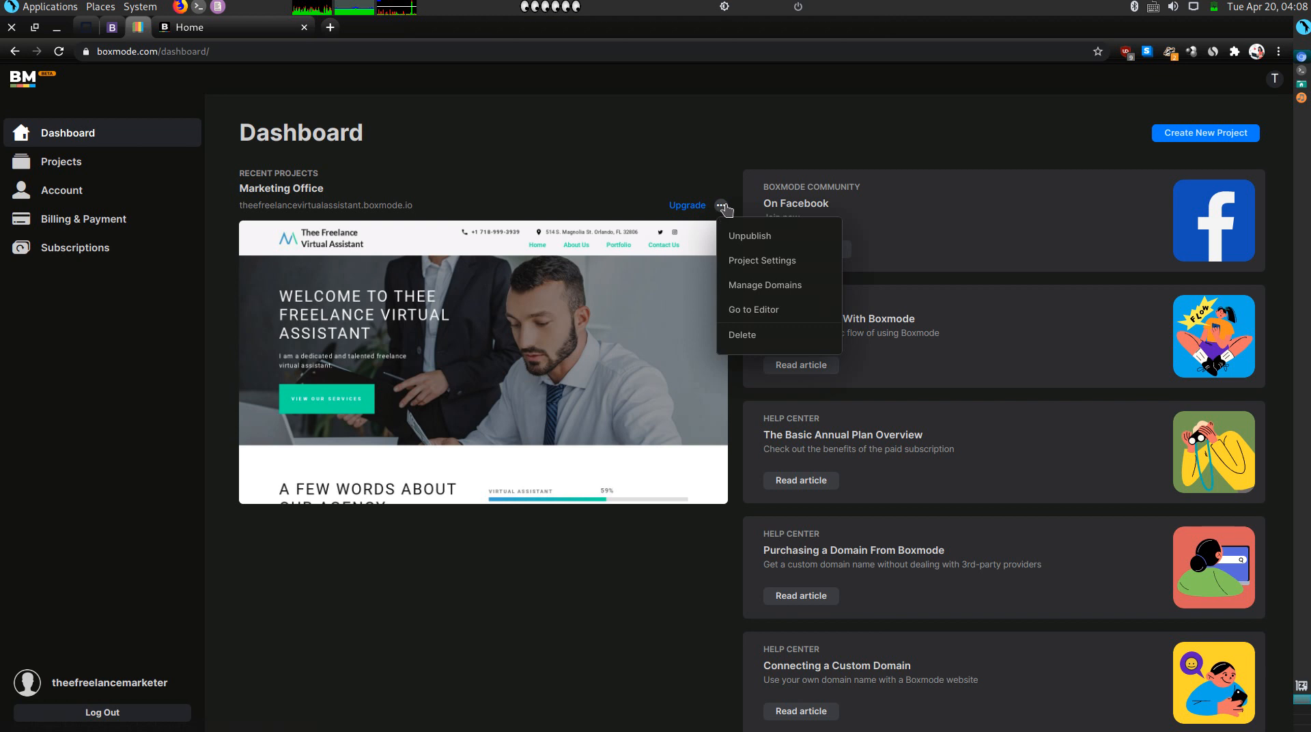
pyautogui.click(759, 267)
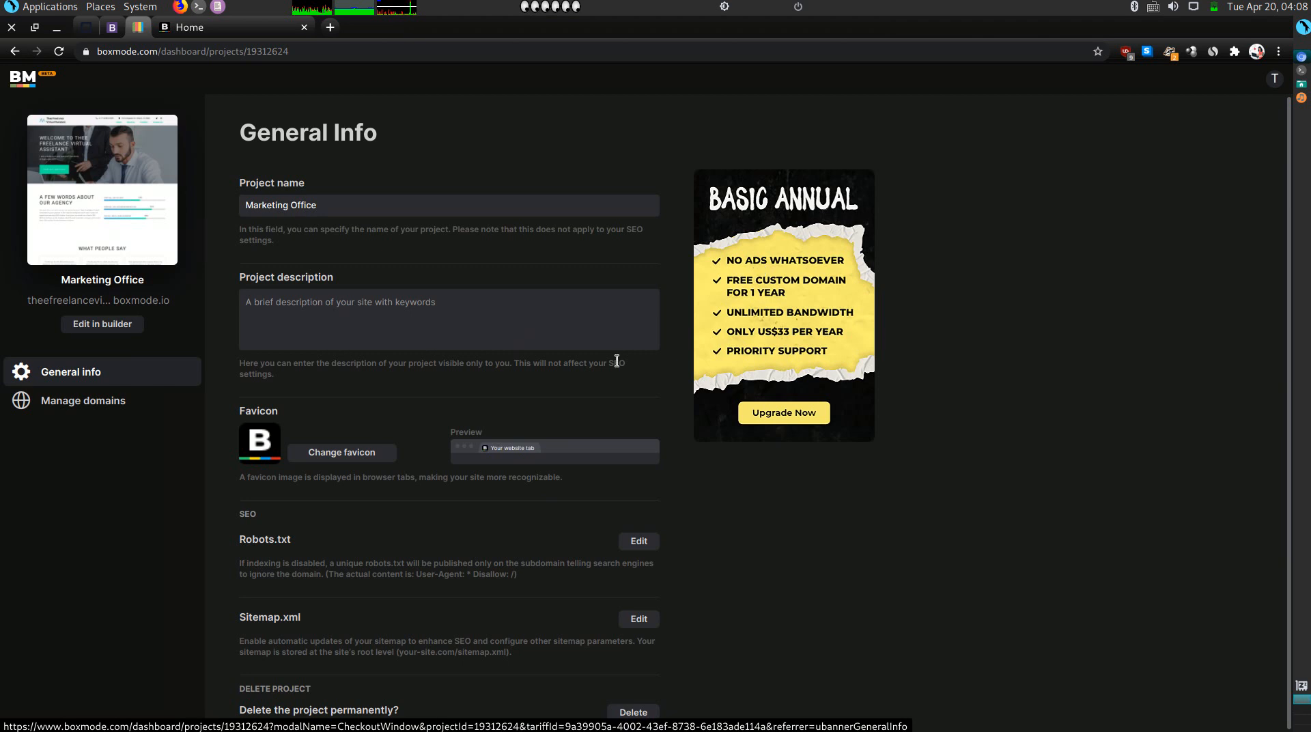
# Rename the project 'Thee Freelance Virtual Assistant', paste the same text as description, and save.
pyautogui.tripleClick(418, 211)
pyautogui.write('T')
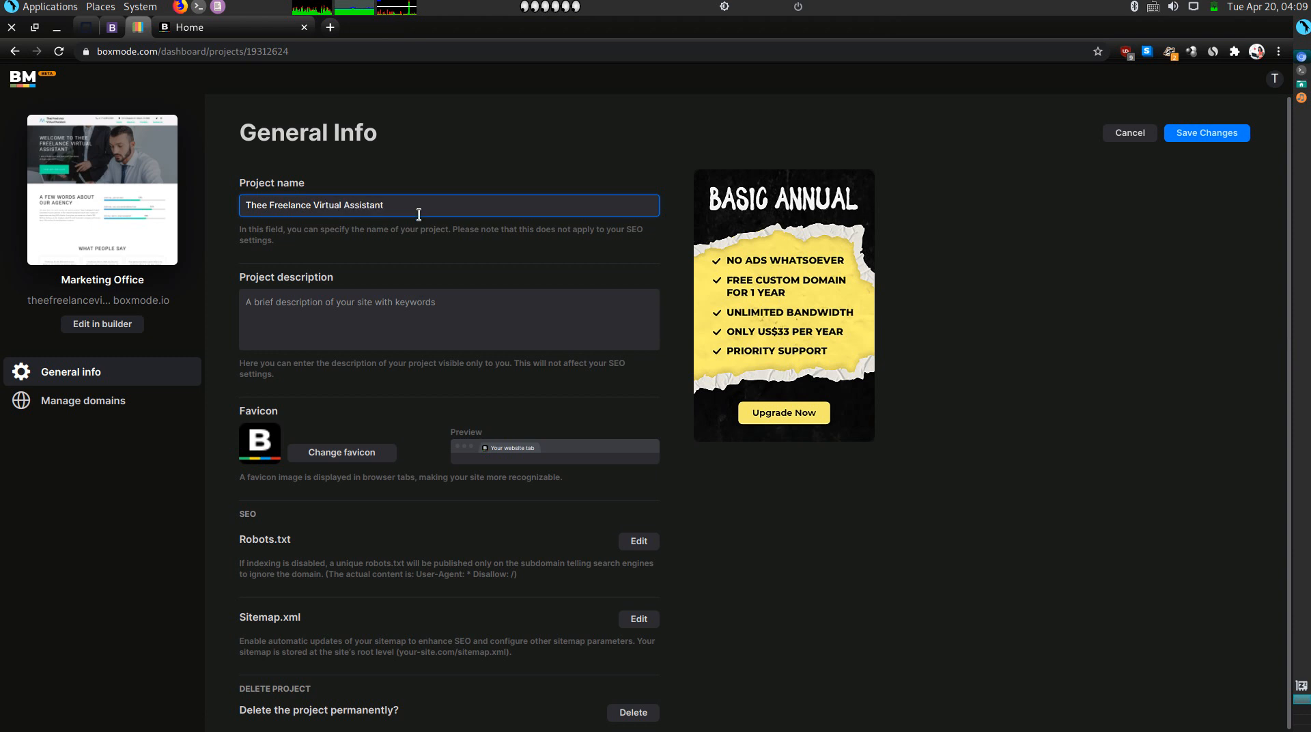
pyautogui.press('Home')
pyautogui.hotkey('ctrl', 'shift', 'Right')
pyautogui.tripleClick(406, 198)
pyautogui.hotkey('ctrl', 'c')
pyautogui.press('Home')
pyautogui.click(371, 324)
pyautogui.hotkey('ctrl', 'v')
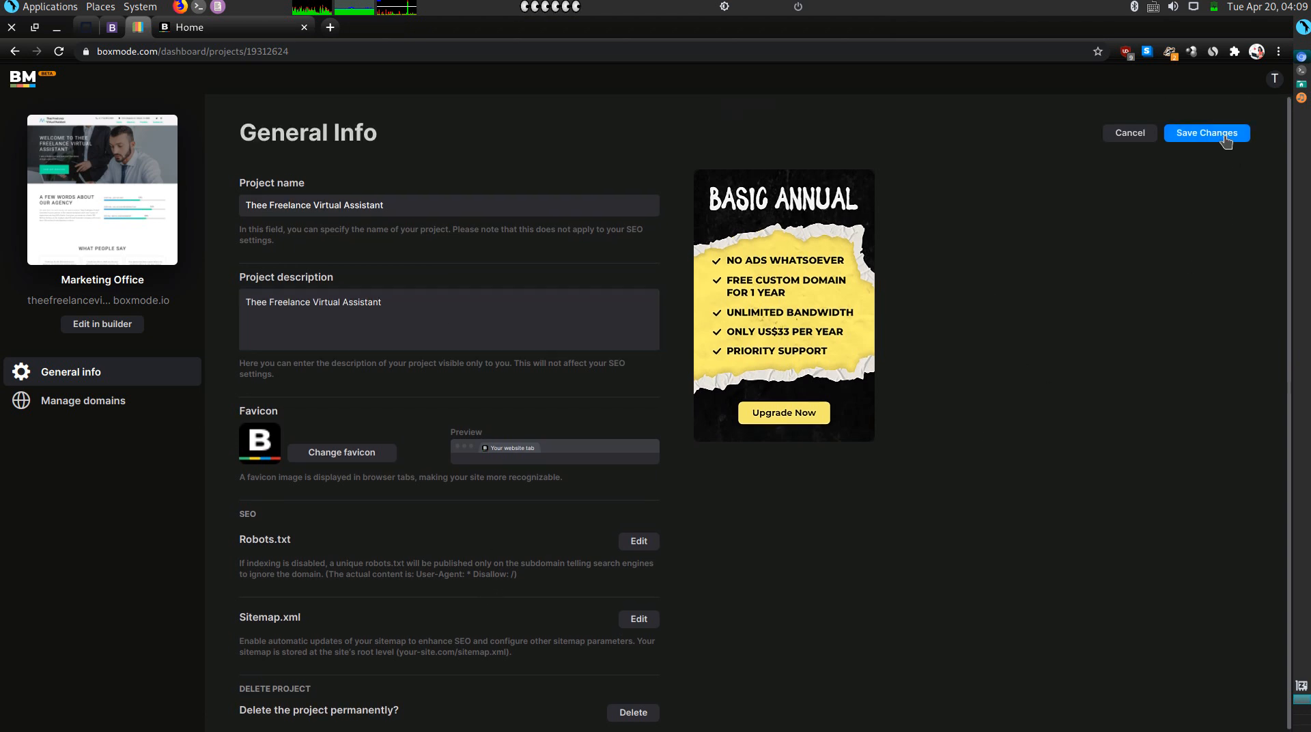
pyautogui.click(1226, 138)
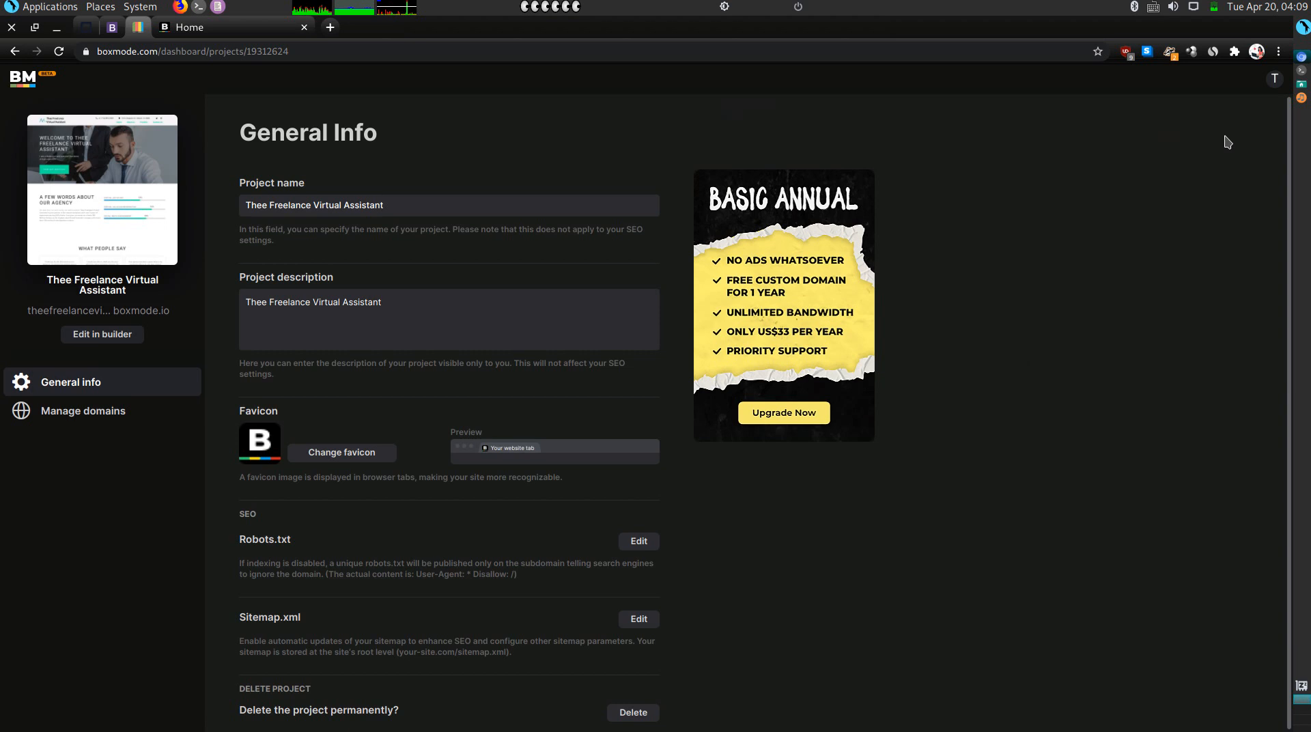
pyautogui.scroll(-1, 1228, 142)
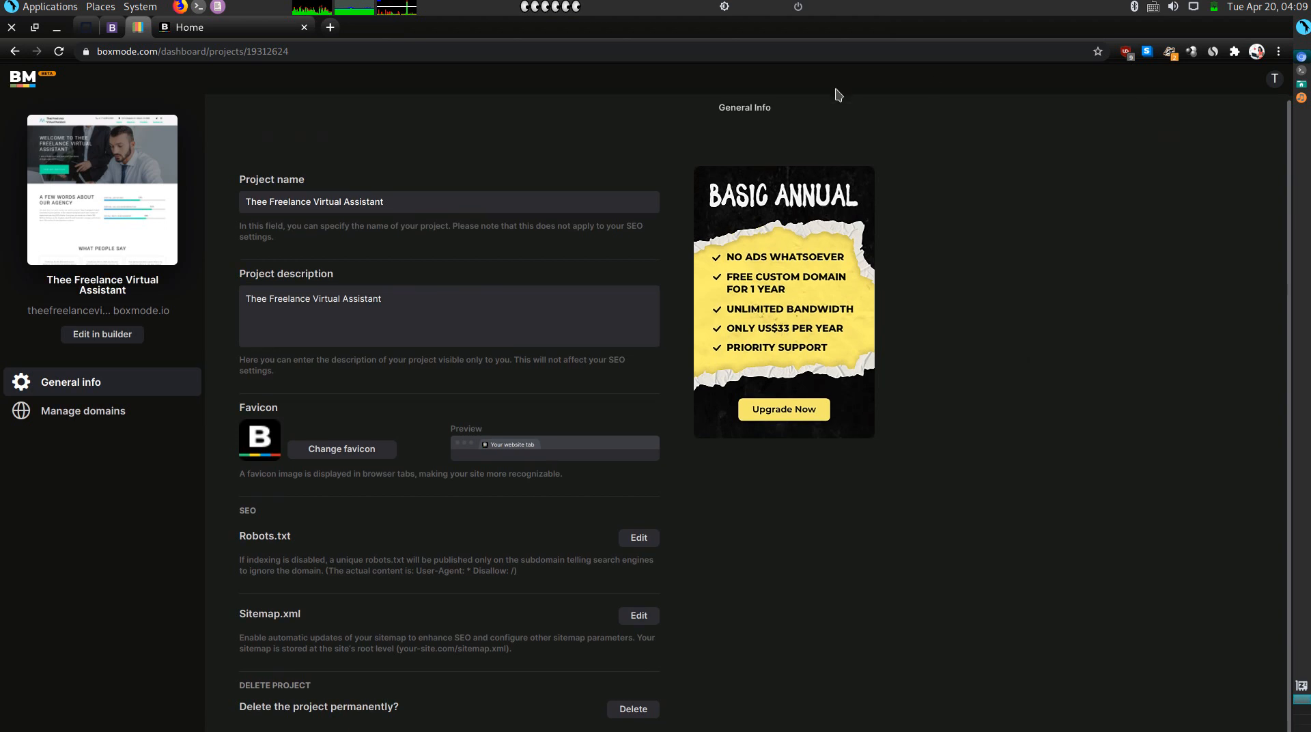
# Reload the live site to see the latest changes.
pyautogui.click(219, 26)
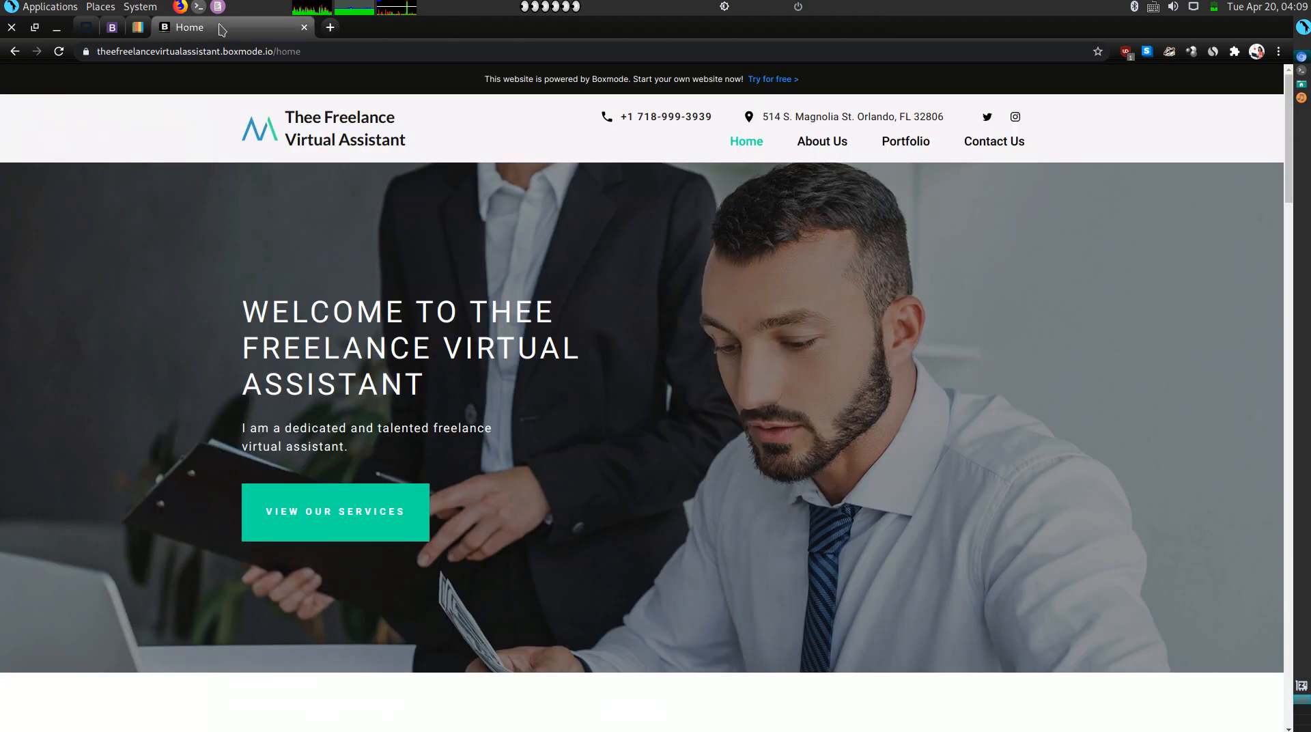
pyautogui.click(58, 52)
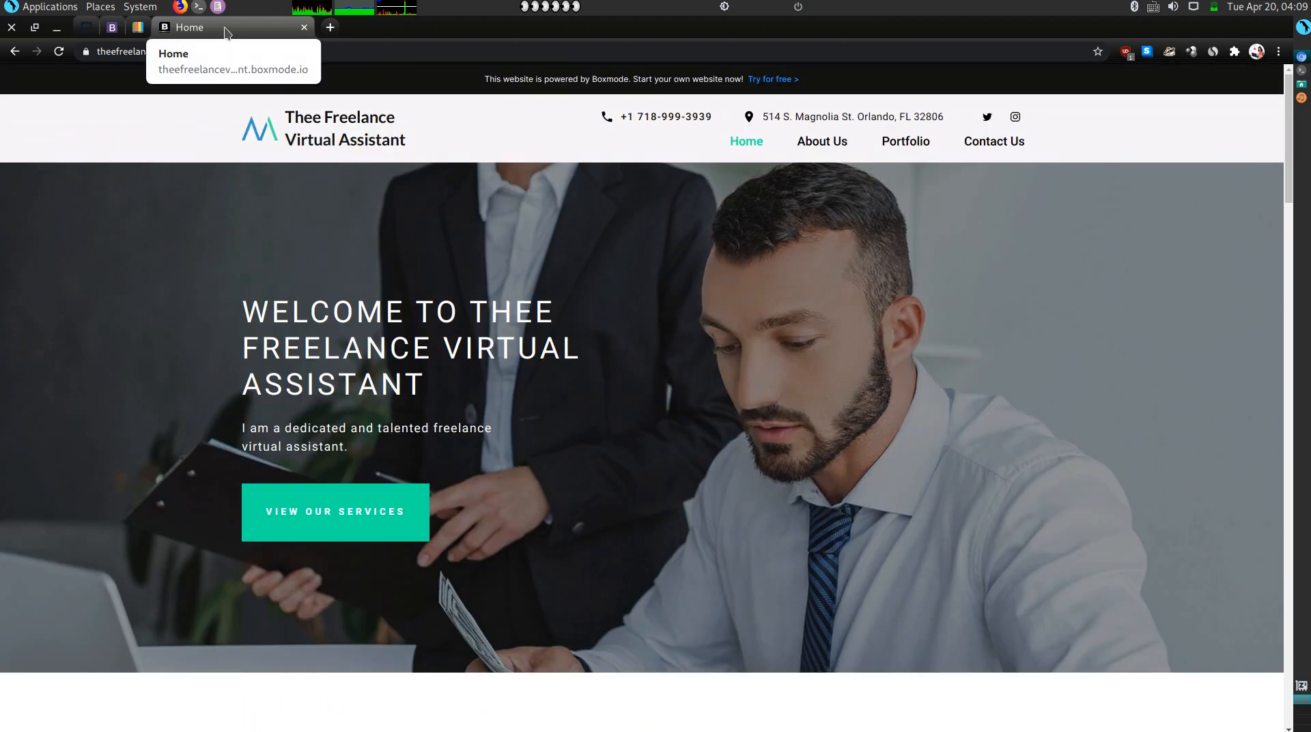
pyautogui.scroll(-5, 194, 304)
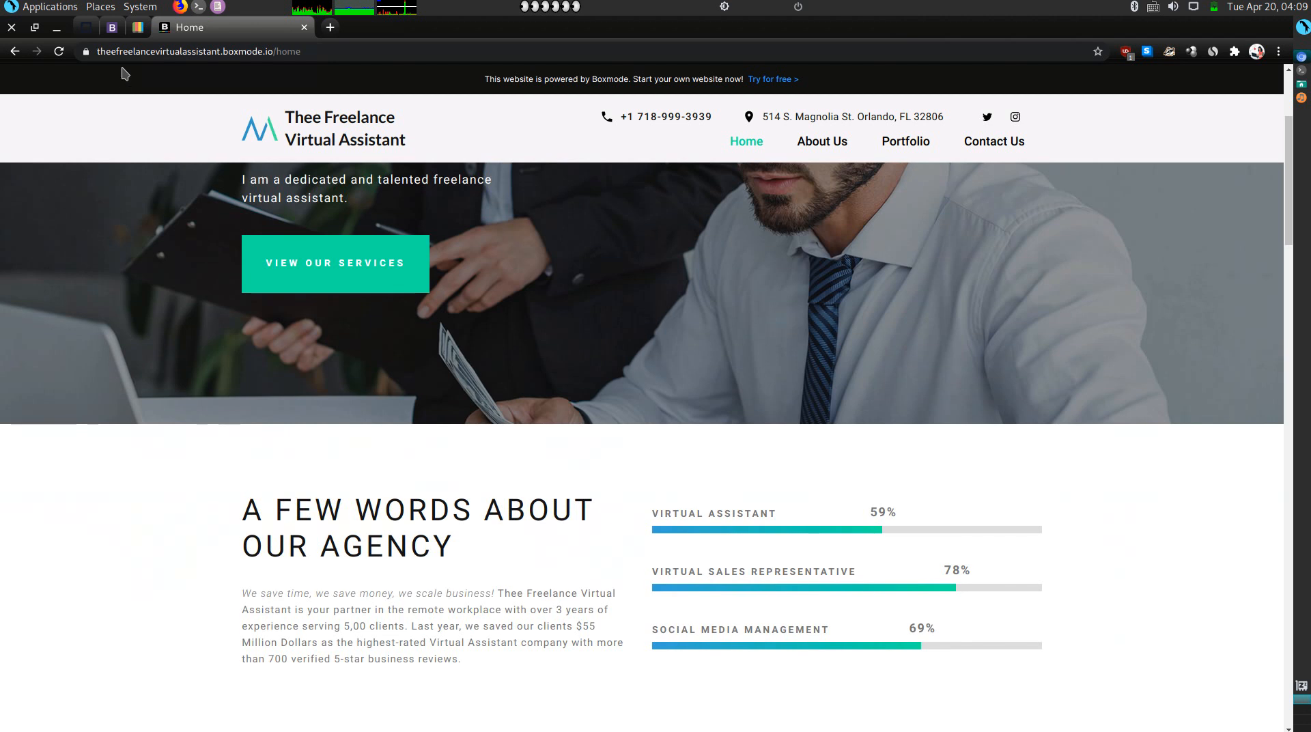
# Review the project's General Info and Manage Domains pages, then return to the live site.
pyautogui.click(137, 28)
pyautogui.click(474, 308)
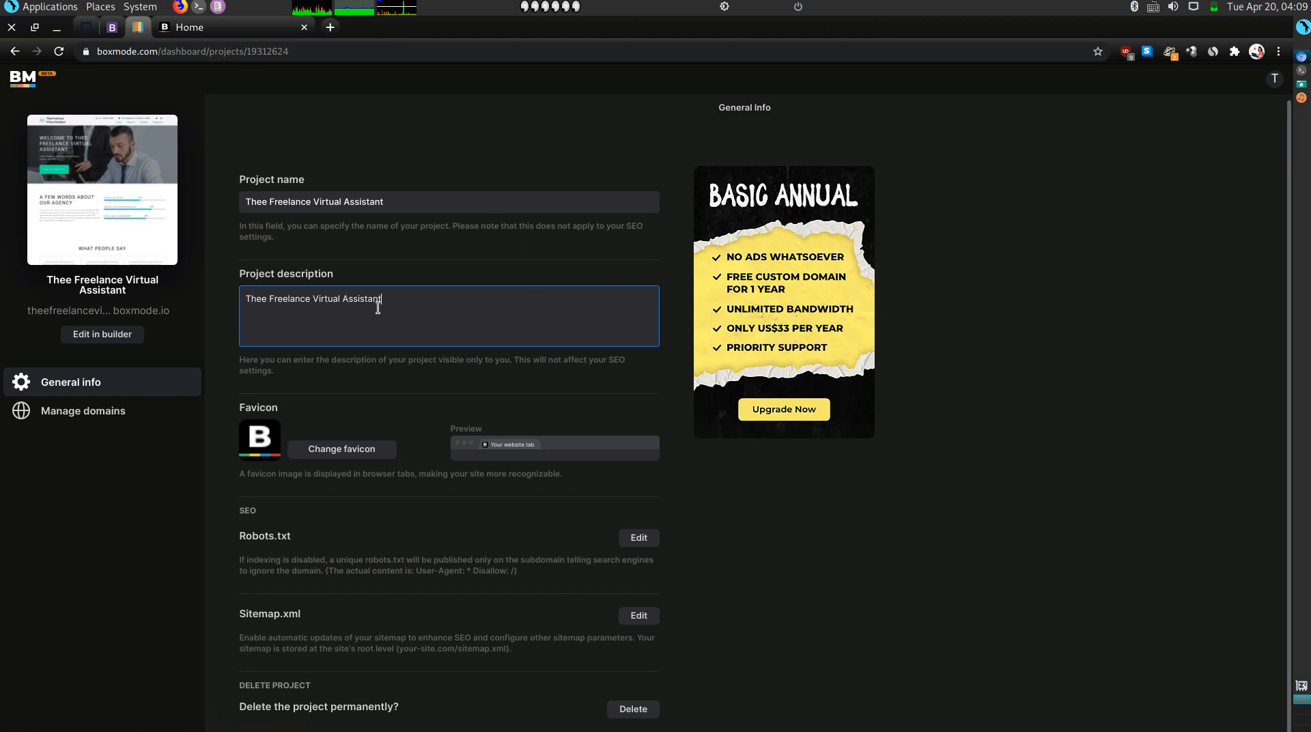
pyautogui.click(80, 410)
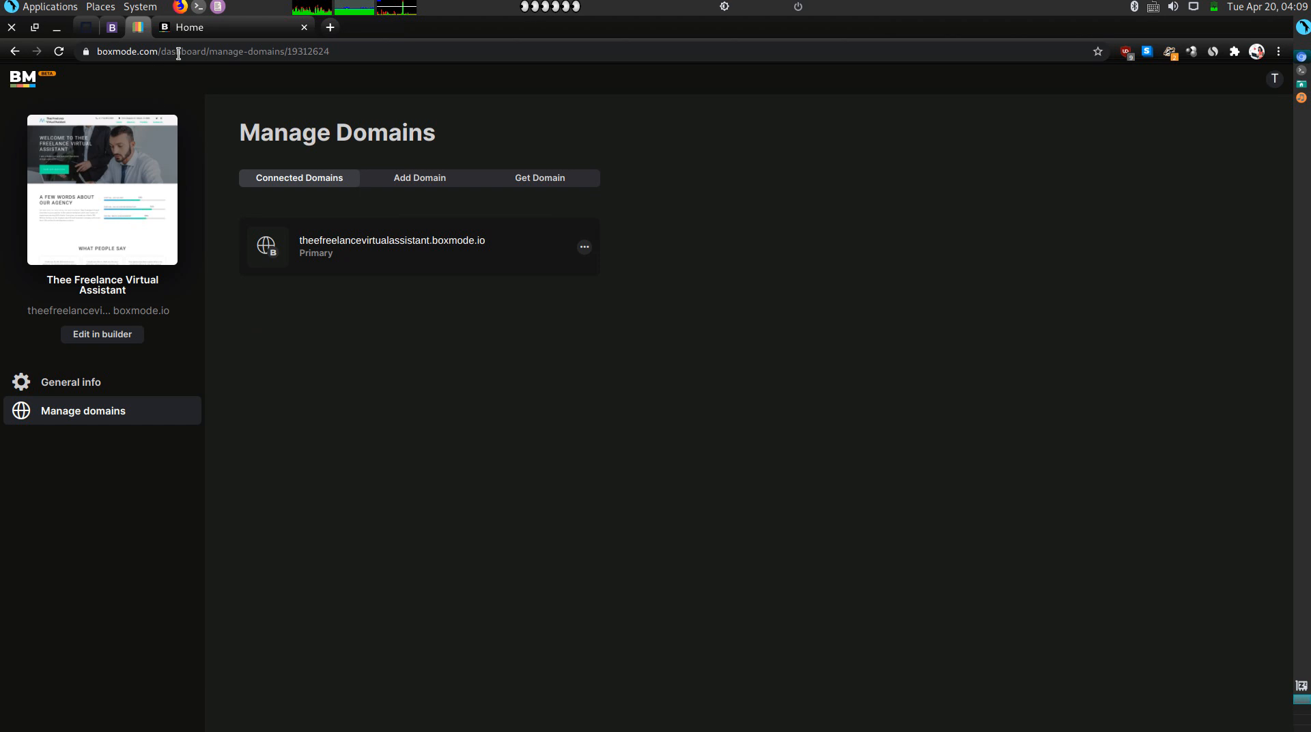
pyautogui.click(225, 29)
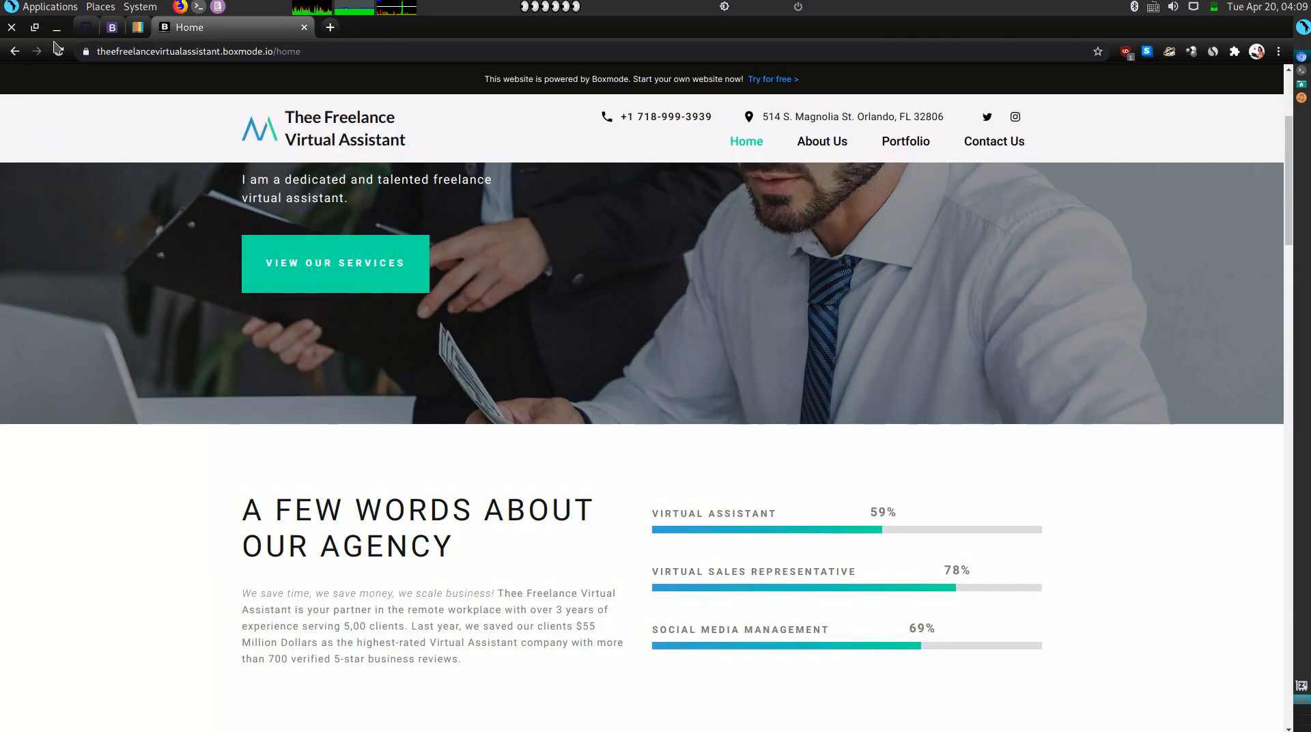
# Compare the live site's testimonials with the Olitt websites list and published Olitt site.
pyautogui.click(100, 31)
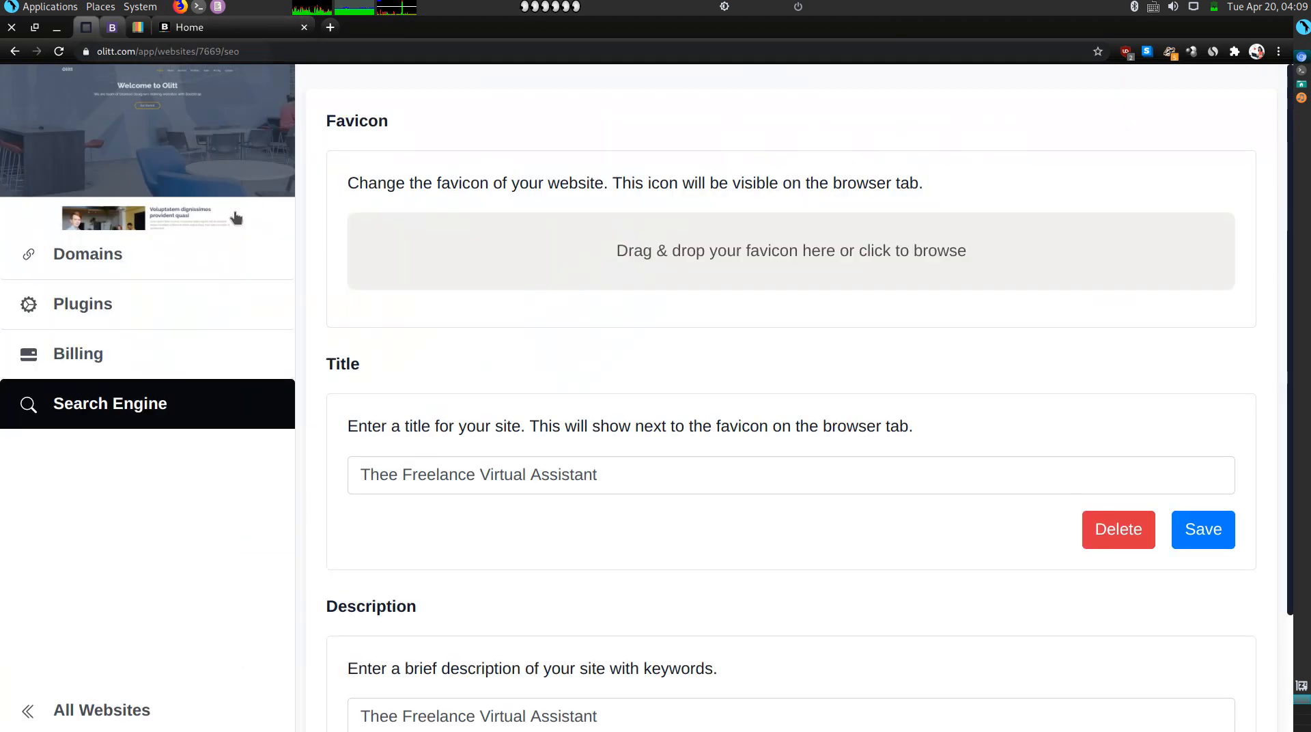
pyautogui.click(65, 711)
pyautogui.click(211, 34)
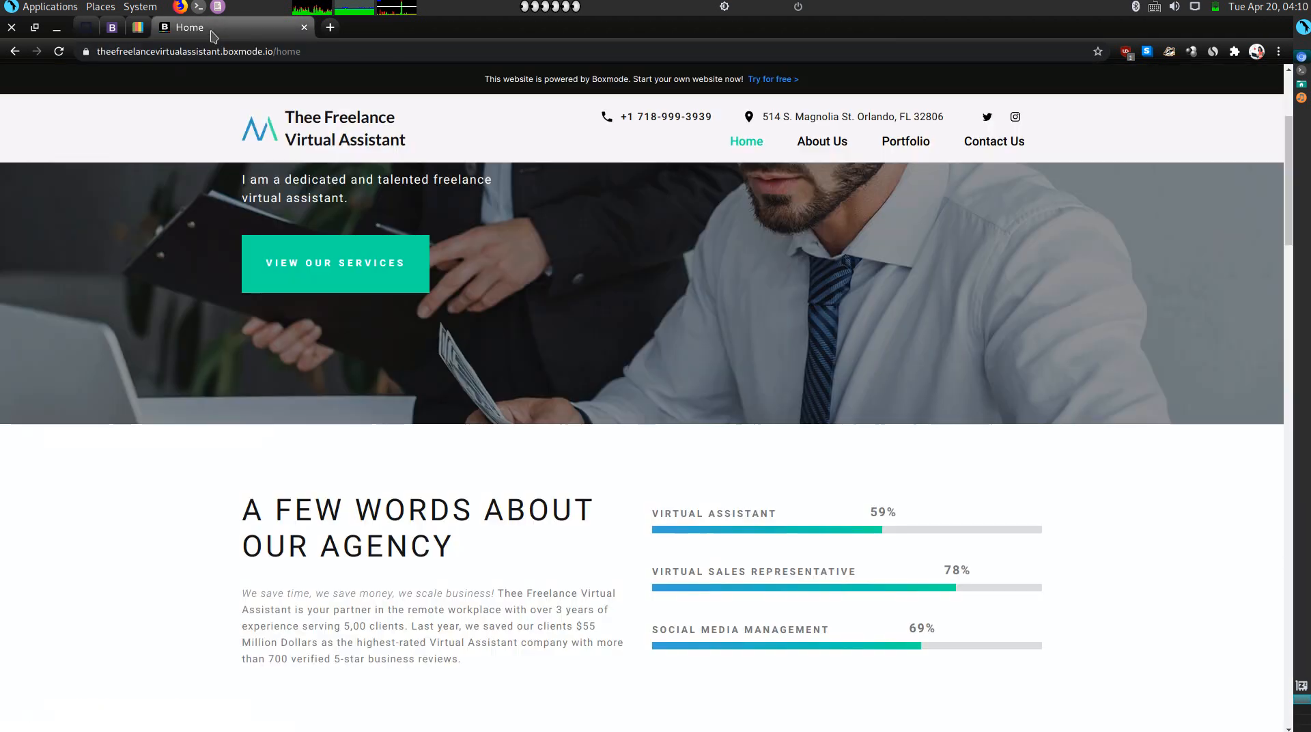
pyautogui.scroll(-5, 375, 459)
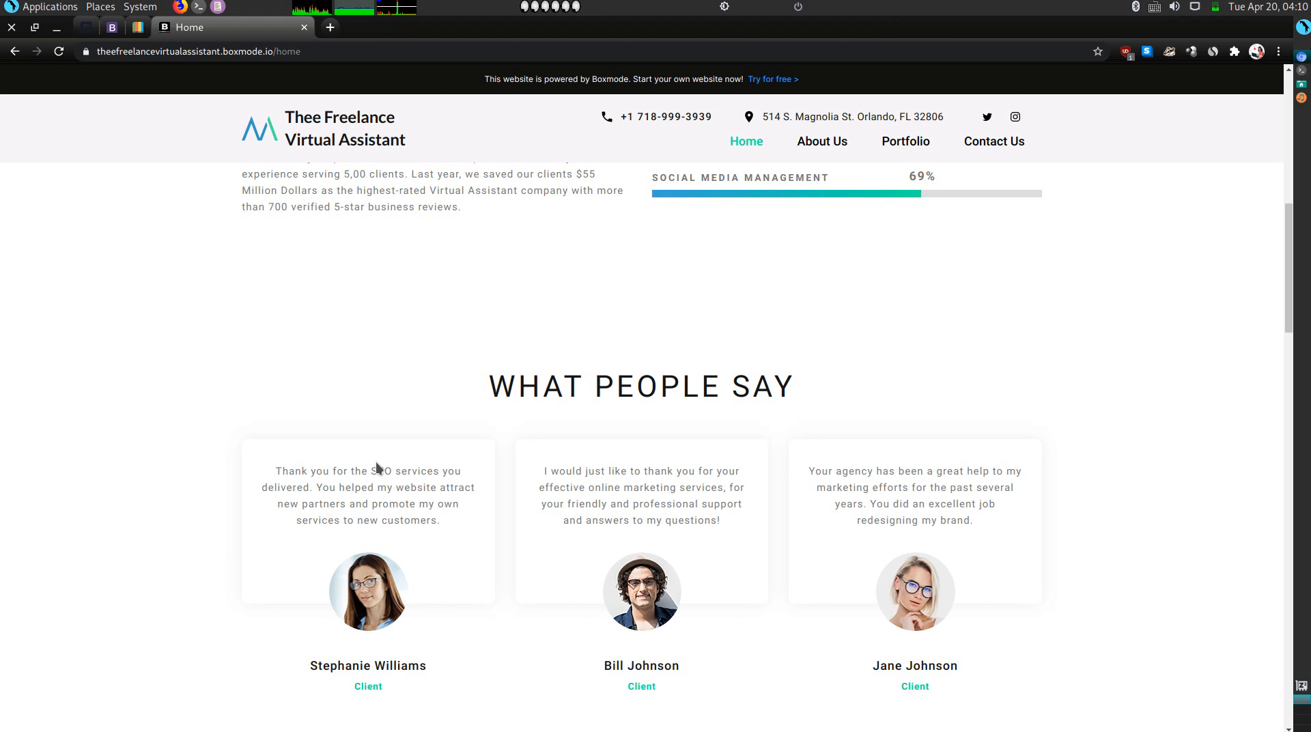
pyautogui.click(112, 26)
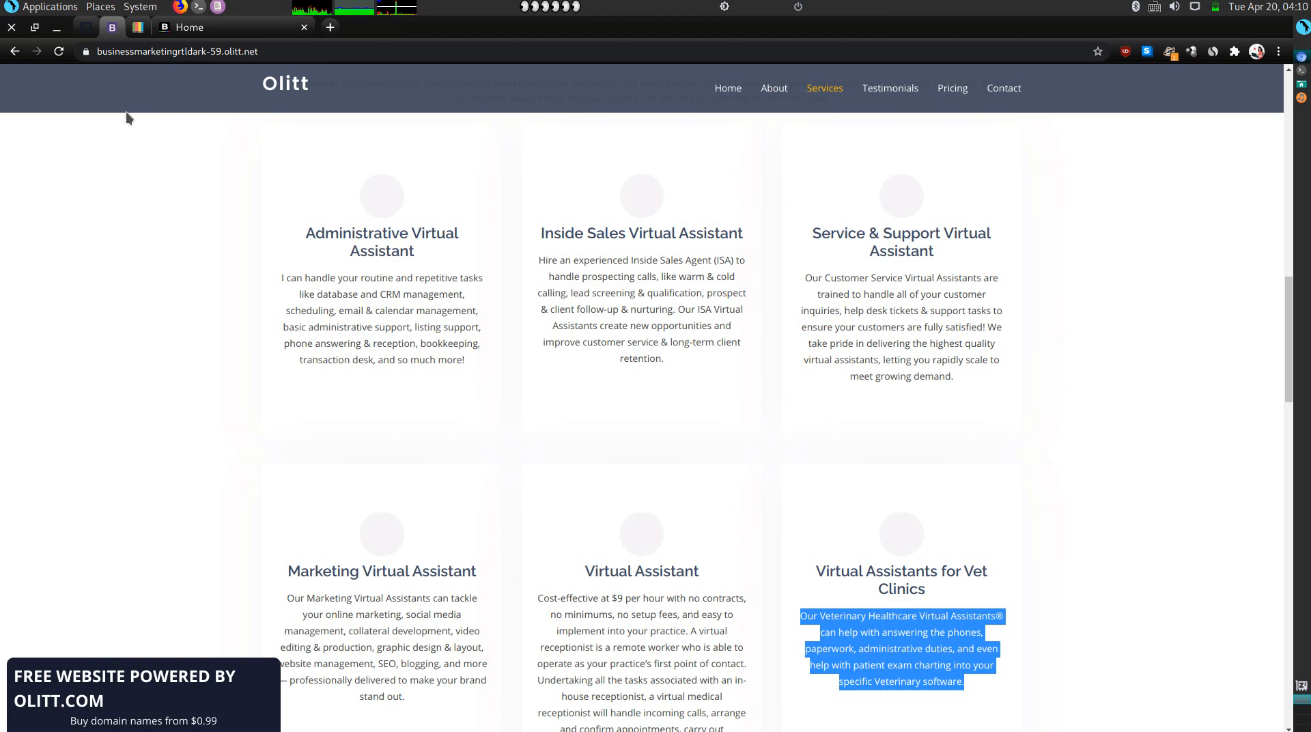
# Open Olitt's Business marketing-RTL-dark site in the editor, select its header, then return to the live site.
pyautogui.click(220, 34)
pyautogui.click(115, 30)
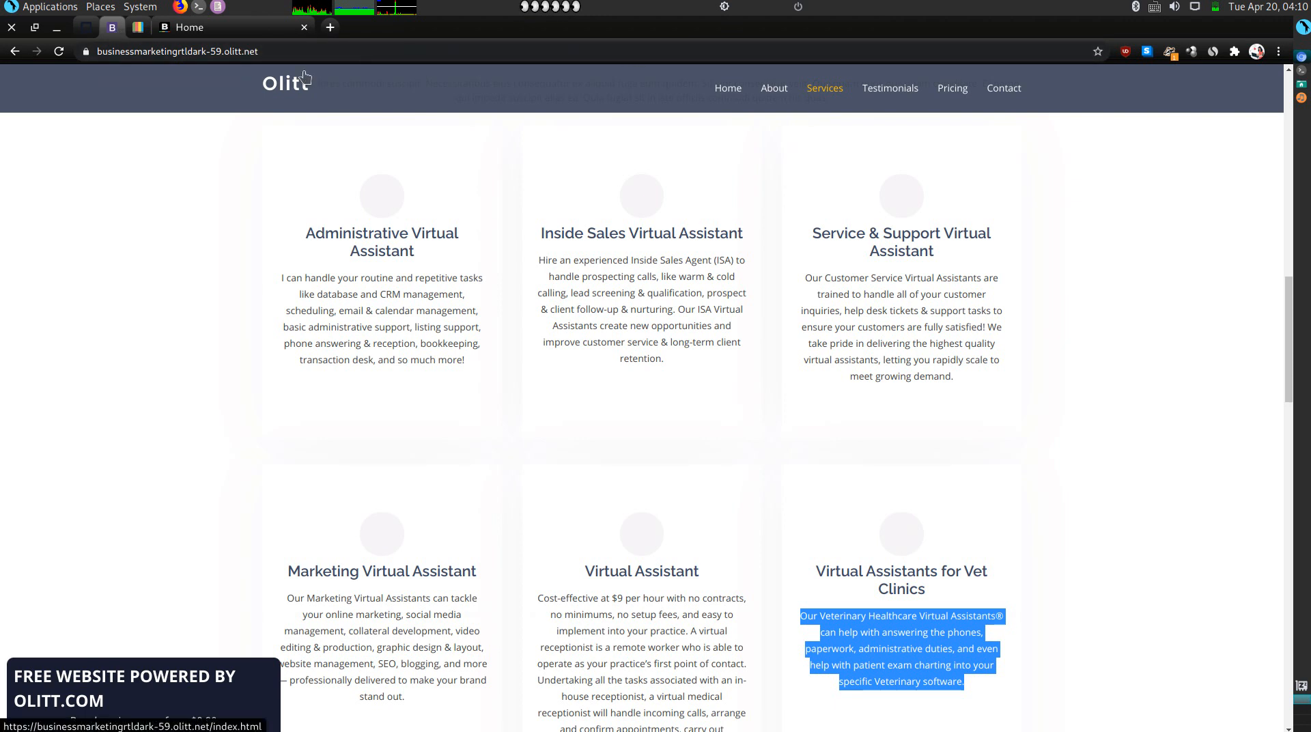
pyautogui.scroll(15, 255, 167)
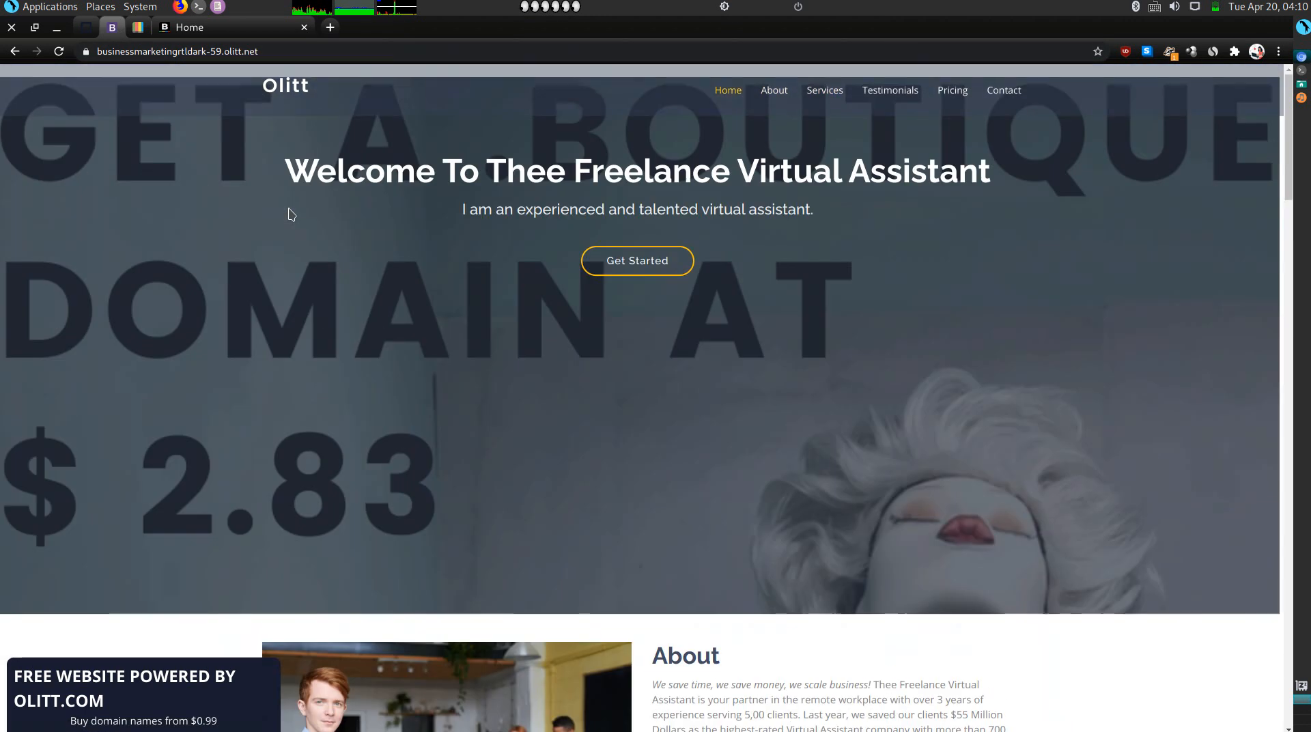
pyautogui.click(90, 28)
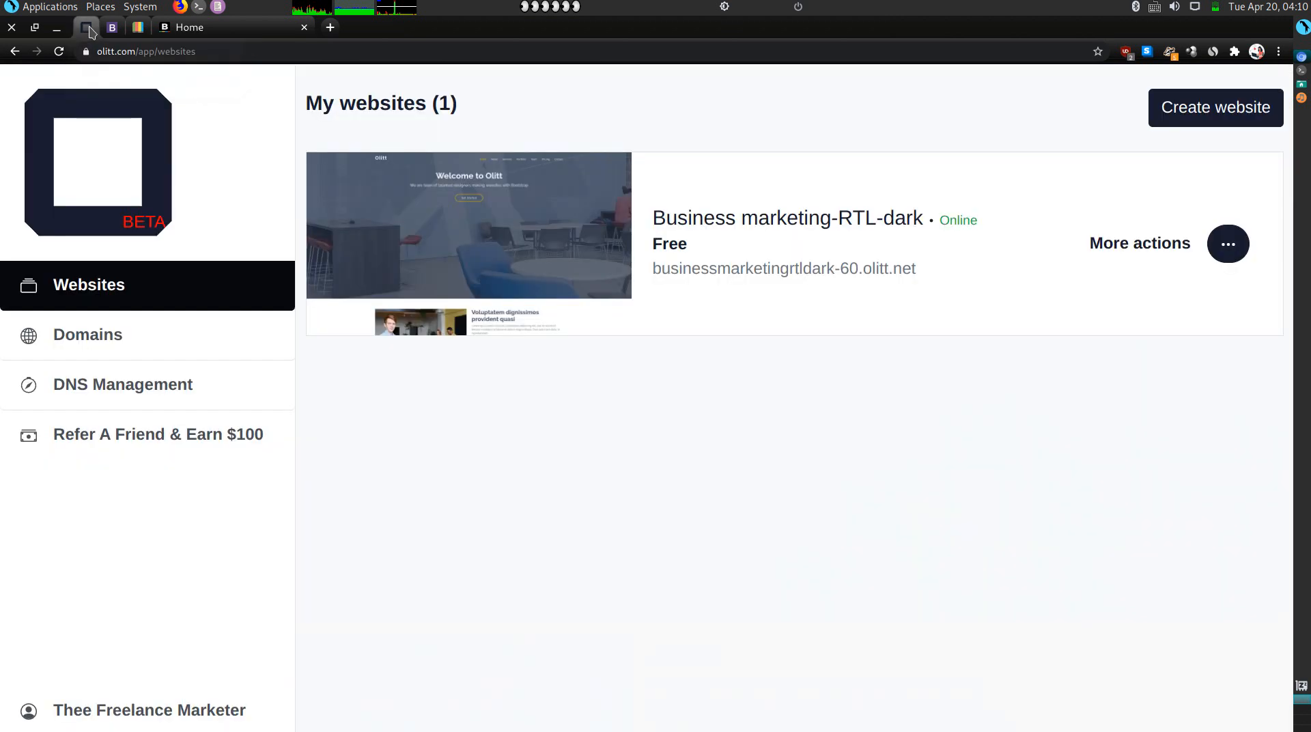
pyautogui.click(506, 258)
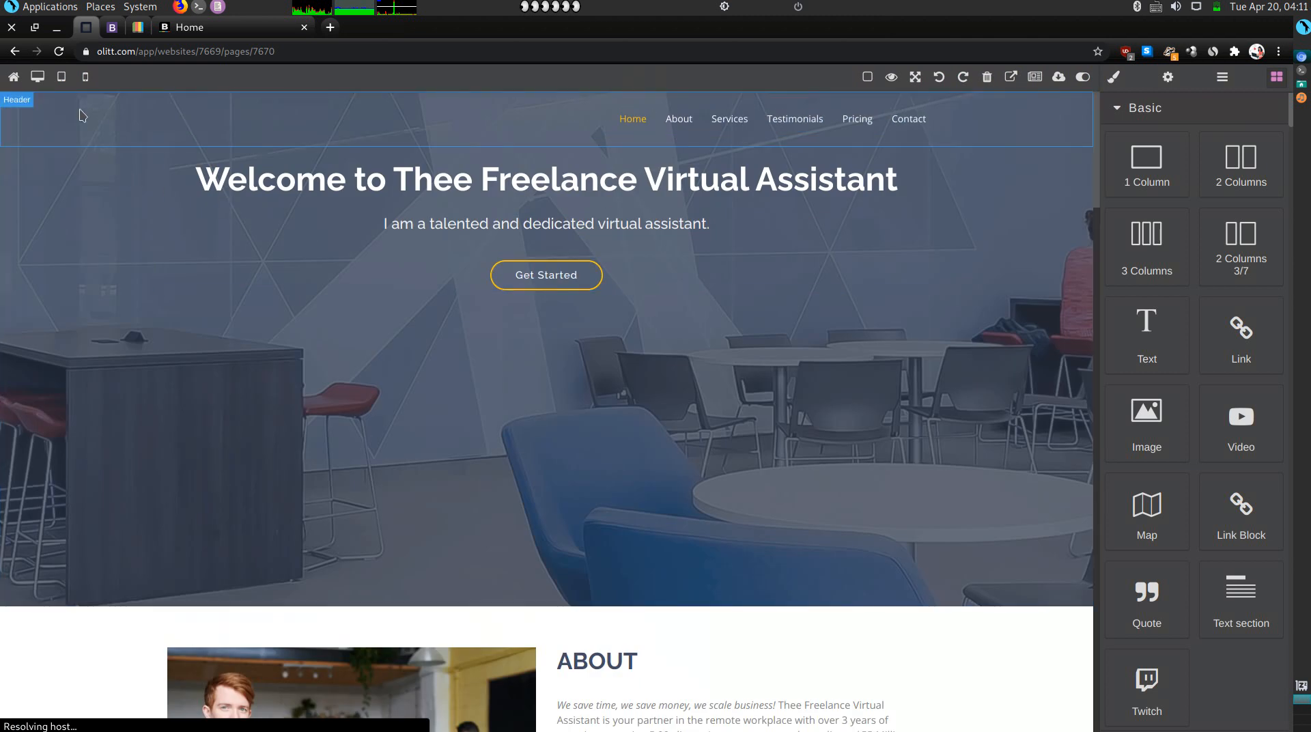
pyautogui.click(100, 122)
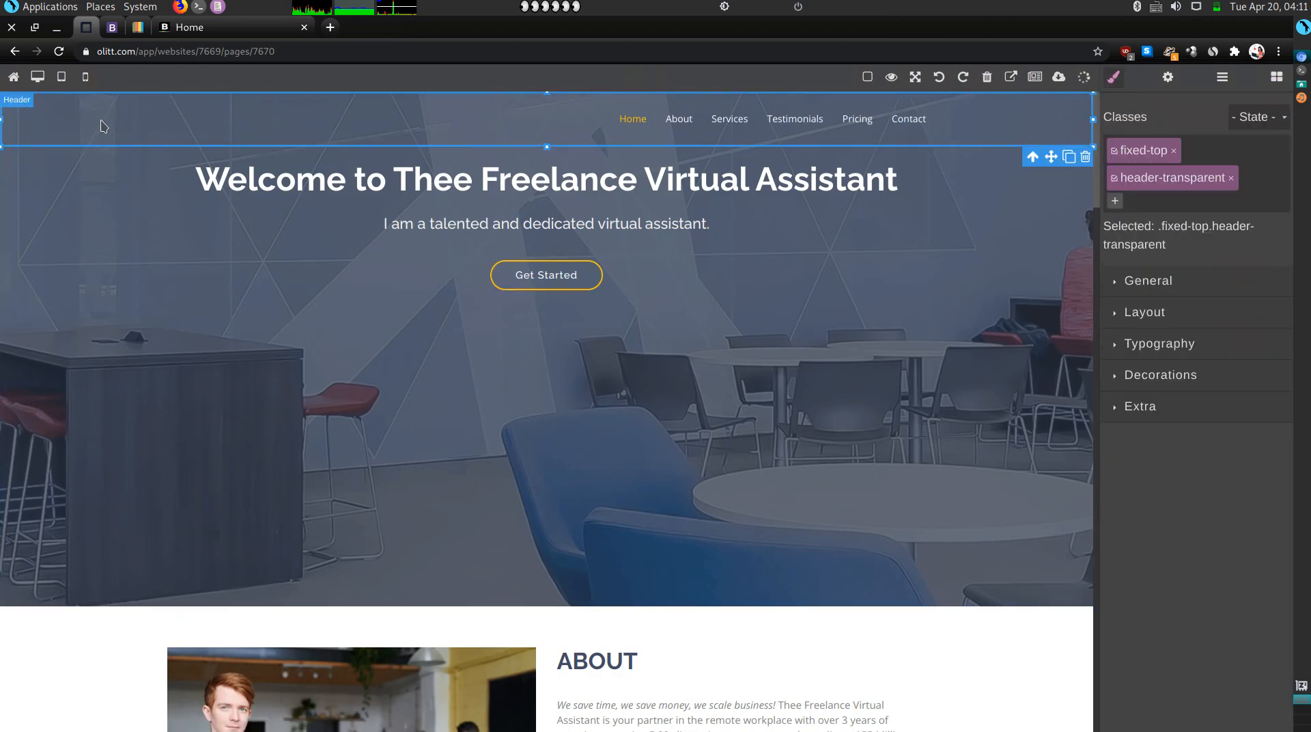
pyautogui.click(176, 33)
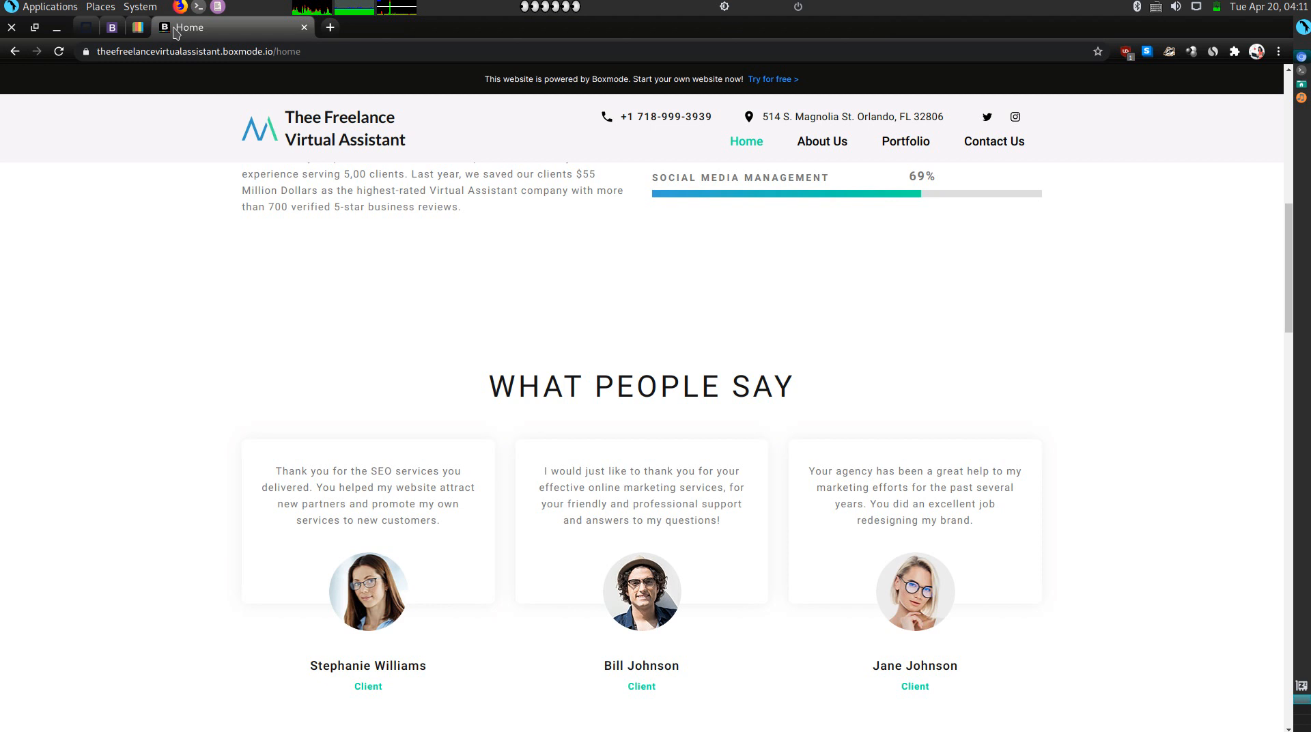
# Scroll the live site and open its linked Twitter profile.
pyautogui.scroll(18, 278, 294)
pyautogui.scroll(-20, 278, 294)
pyautogui.scroll(-20, 330, 244)
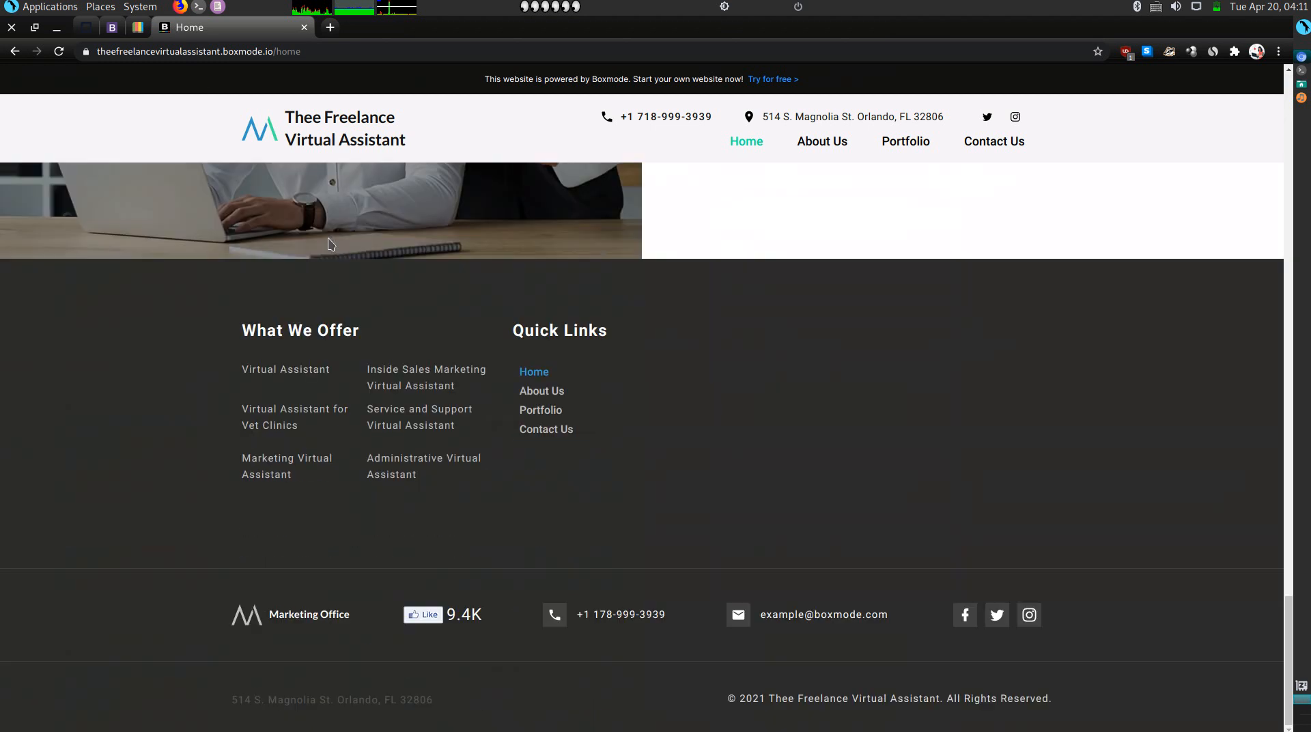
pyautogui.rightClick(330, 243)
pyautogui.click(96, 260)
pyautogui.scroll(10, 872, 579)
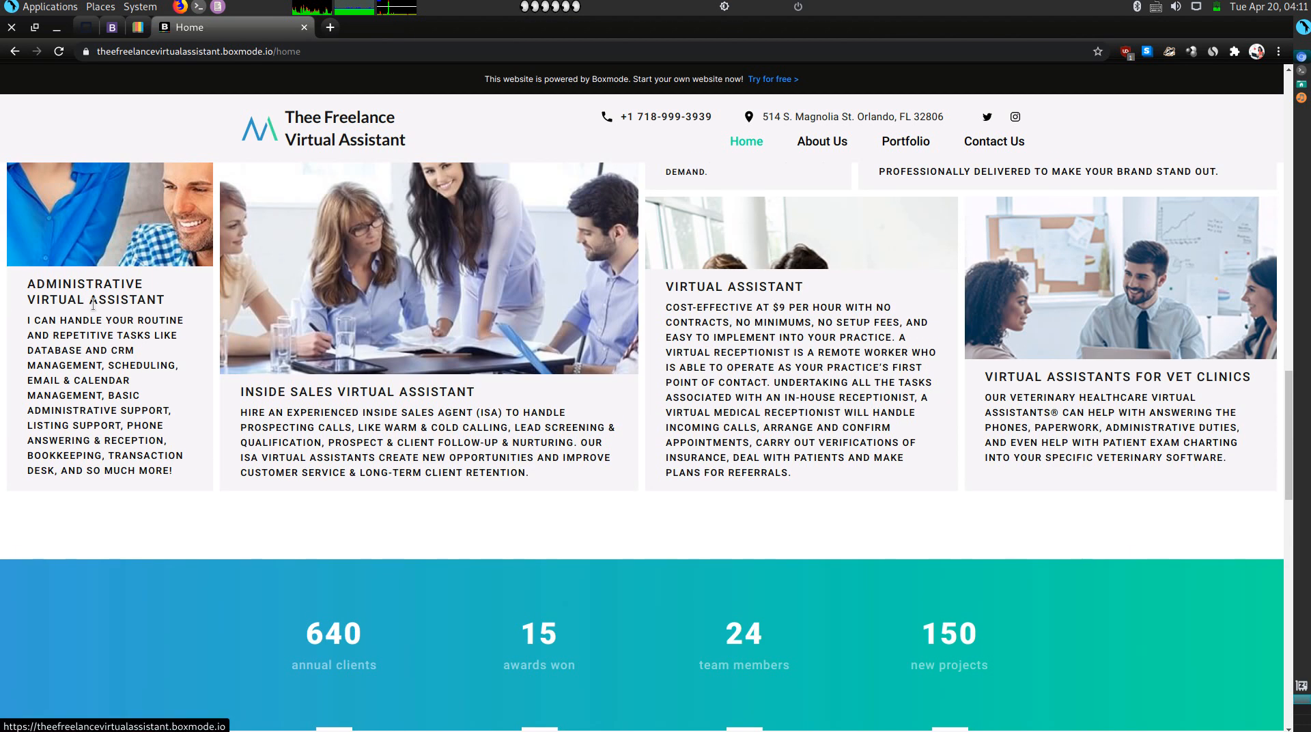
pyautogui.scroll(3, 432, 383)
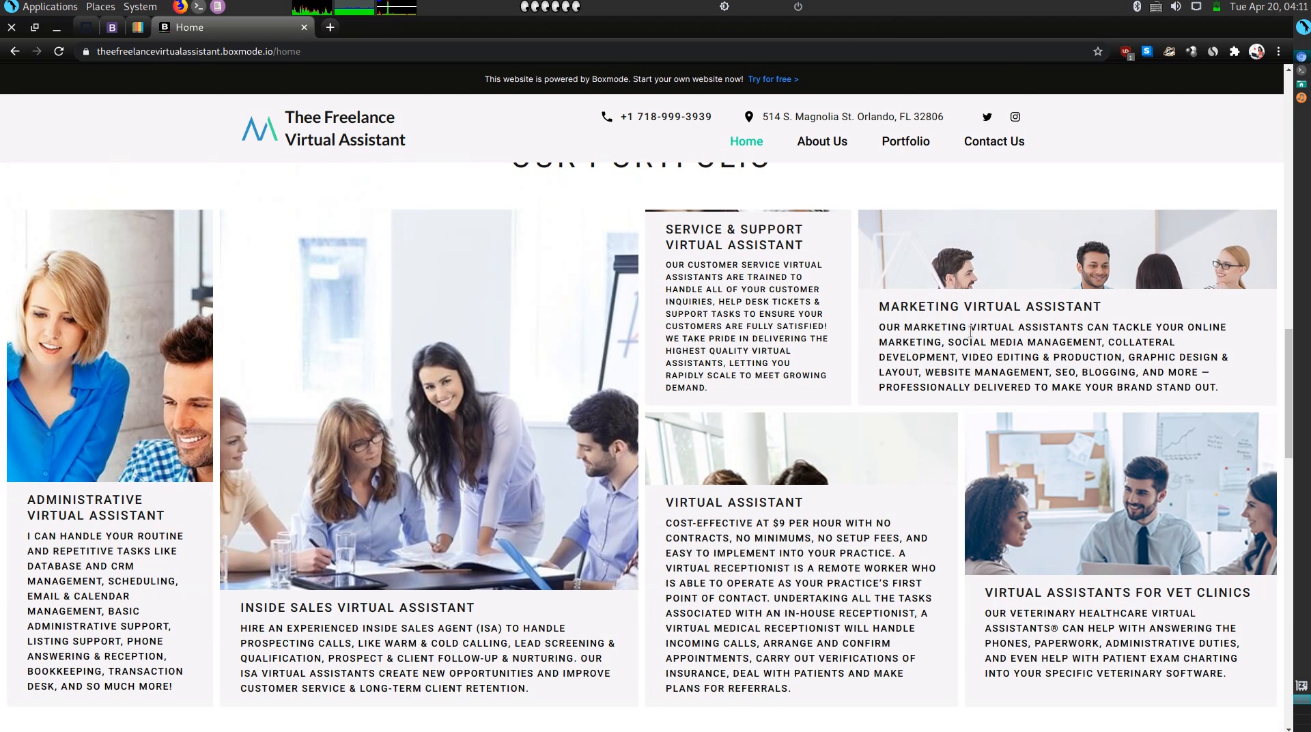
pyautogui.scroll(3, 859, 387)
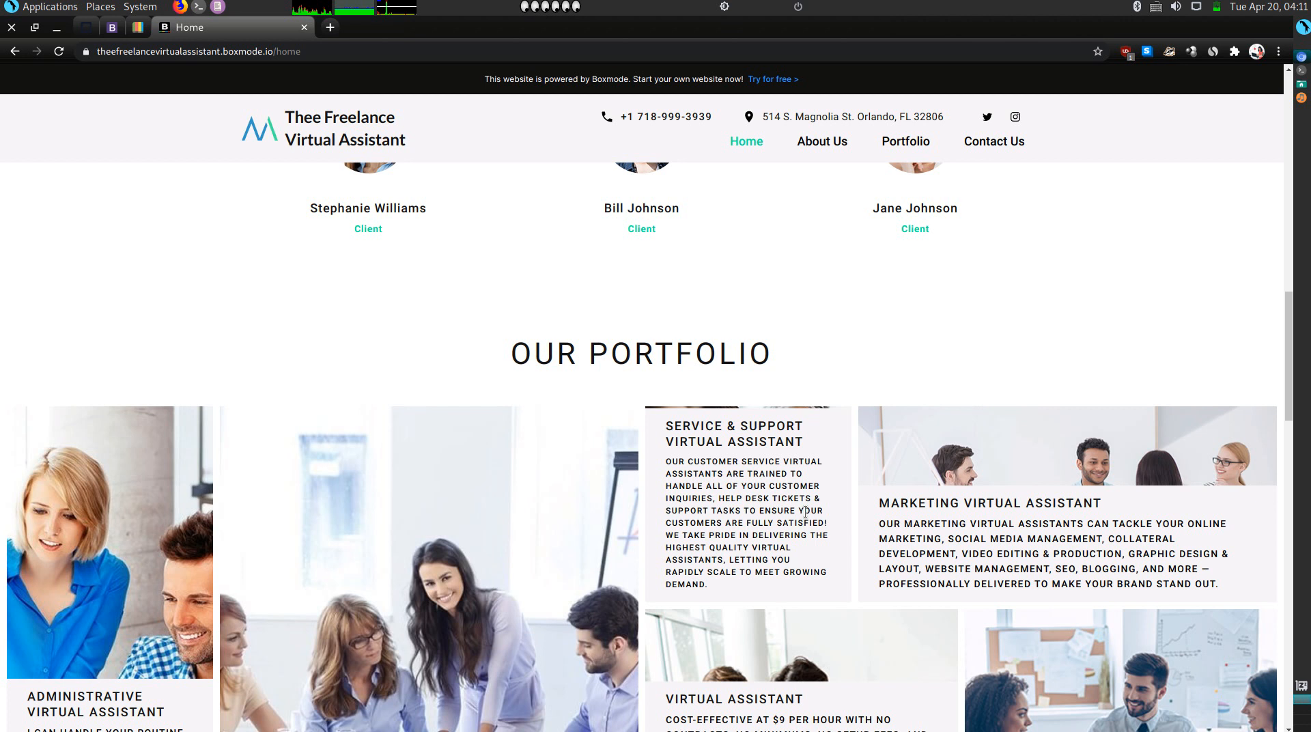
pyautogui.click(987, 118)
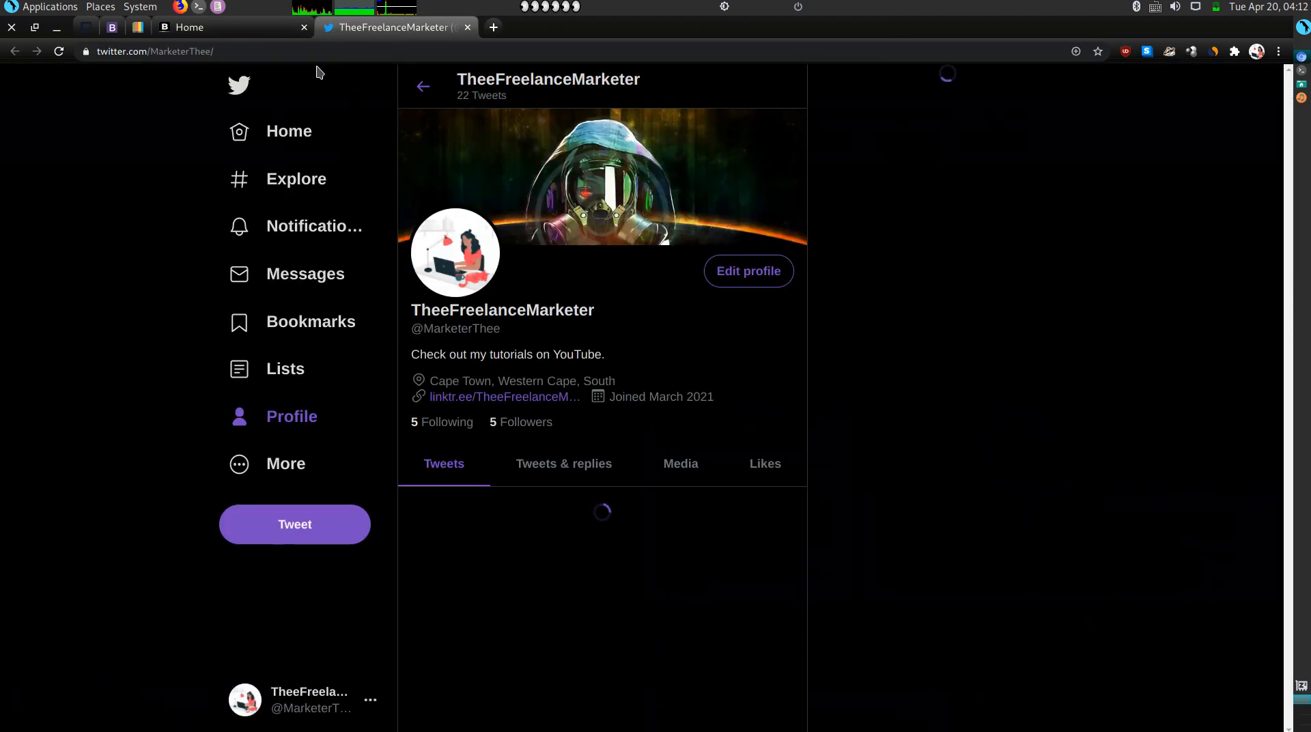
# From the Boxmode project dashboard, open the site in the page builder.
pyautogui.click(219, 31)
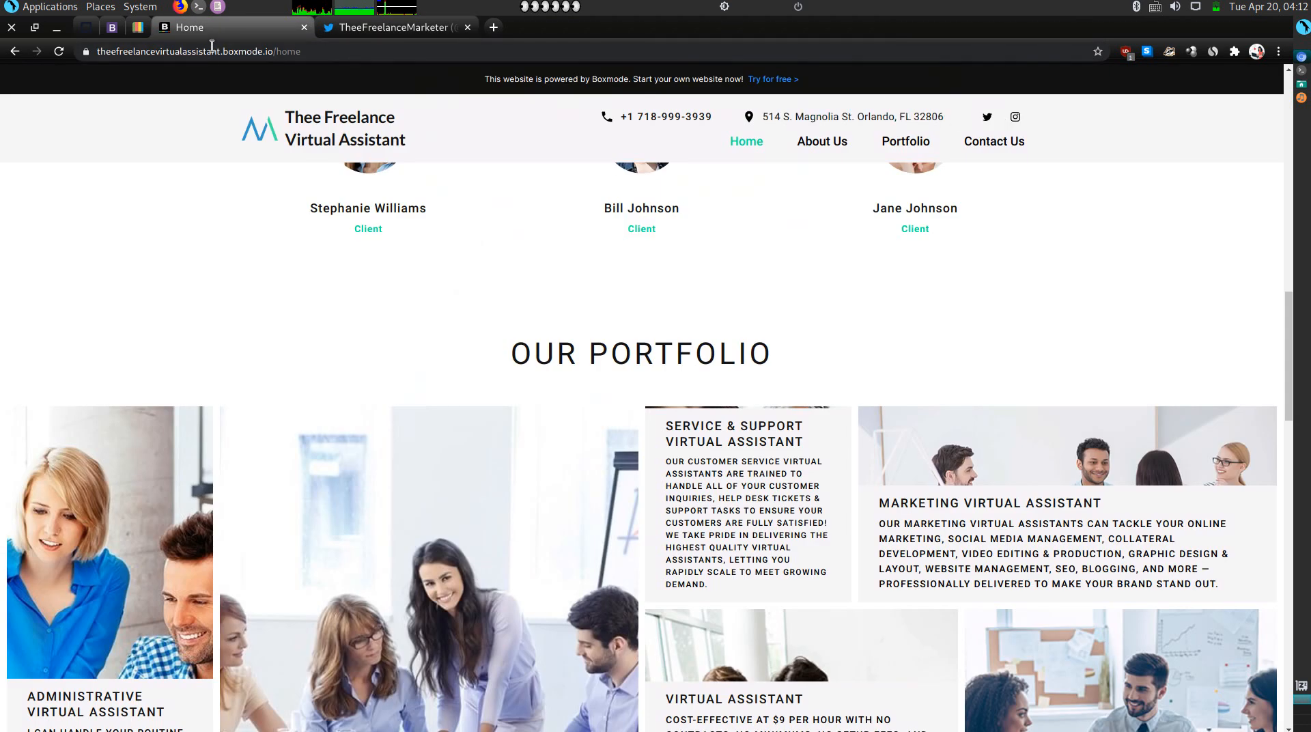
pyautogui.click(143, 32)
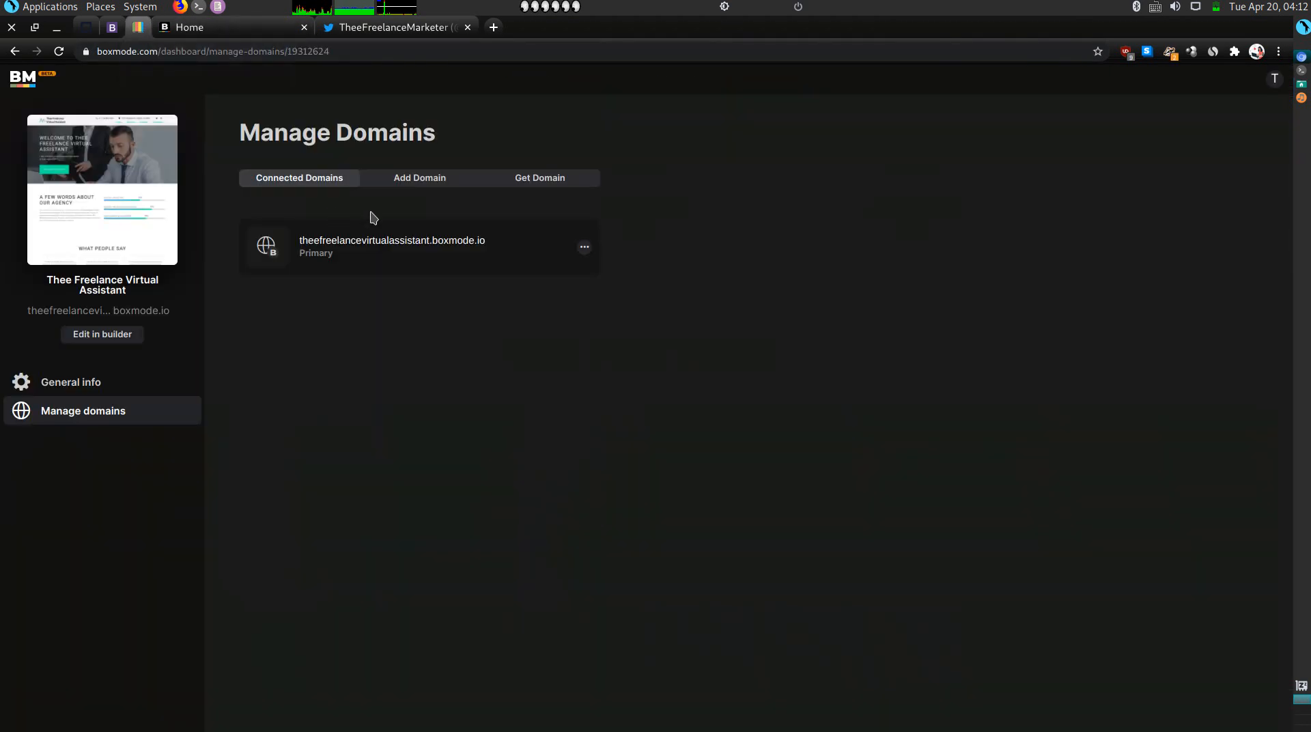
pyautogui.click(134, 339)
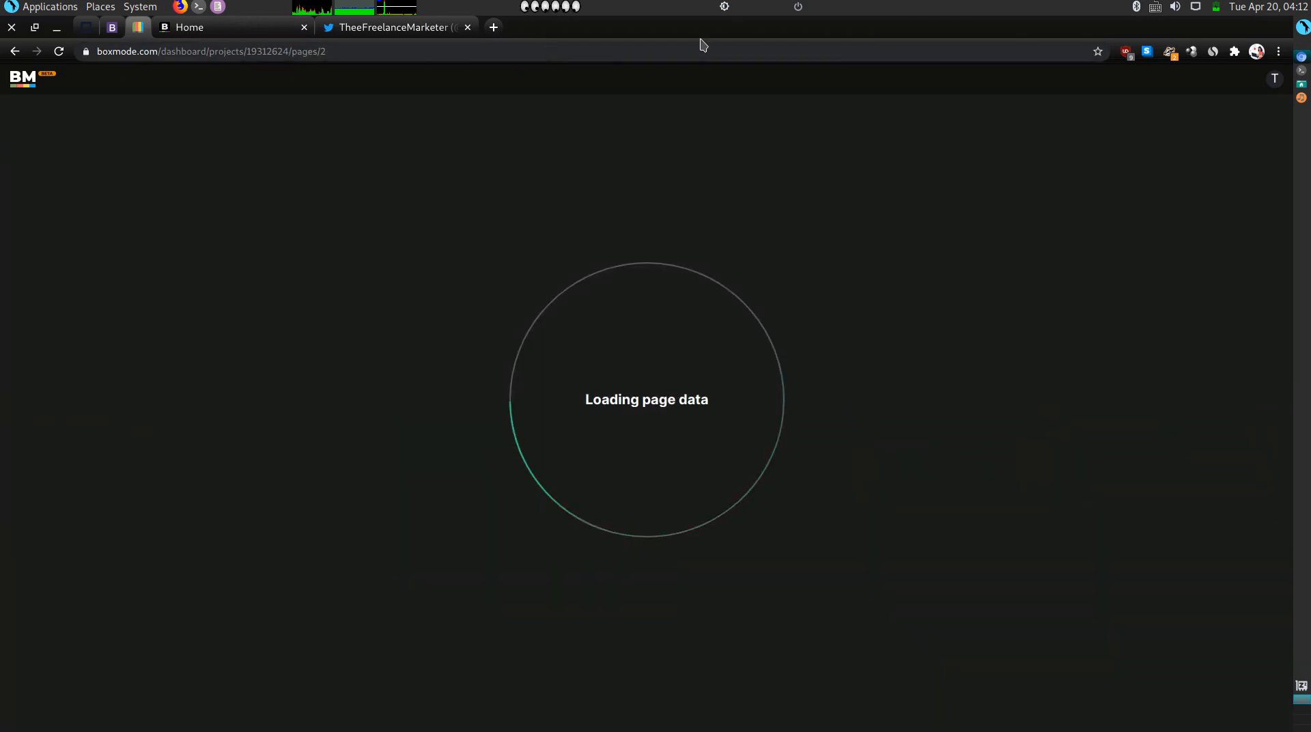